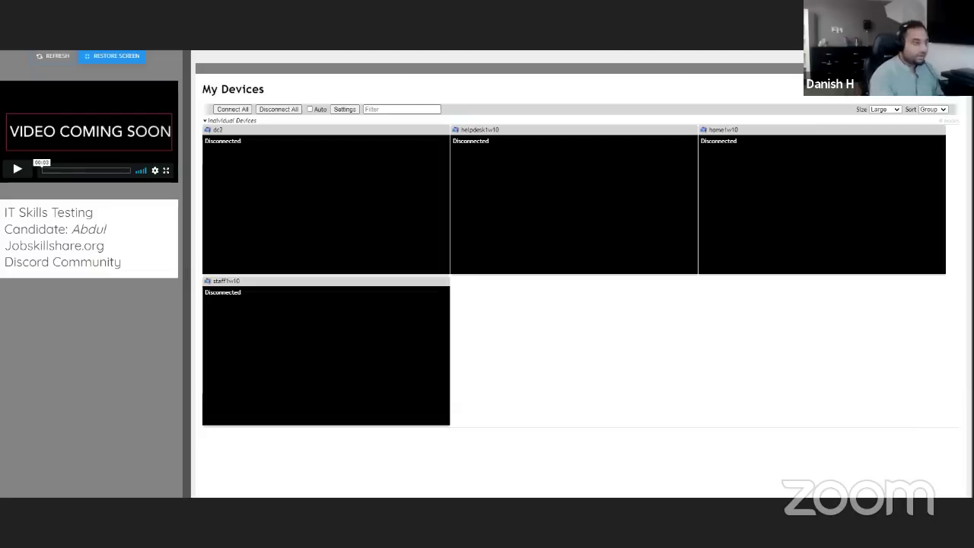
Use Connect All to connect dc2, helpdesk1w10, home1w10 and staff1w10 at once.
left_click(242, 110)
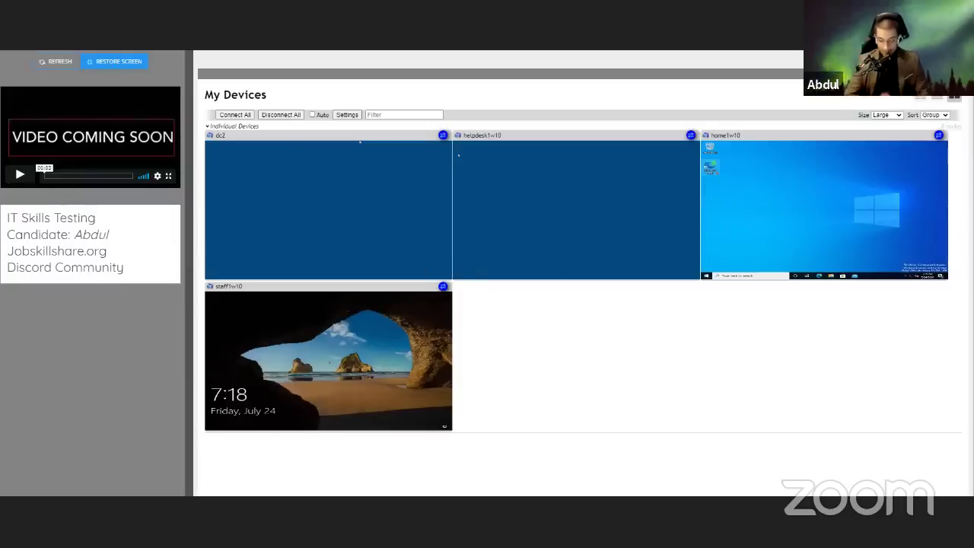
Reload the My Devices page so all four lab tiles show Disconnected.
left_click(60, 64)
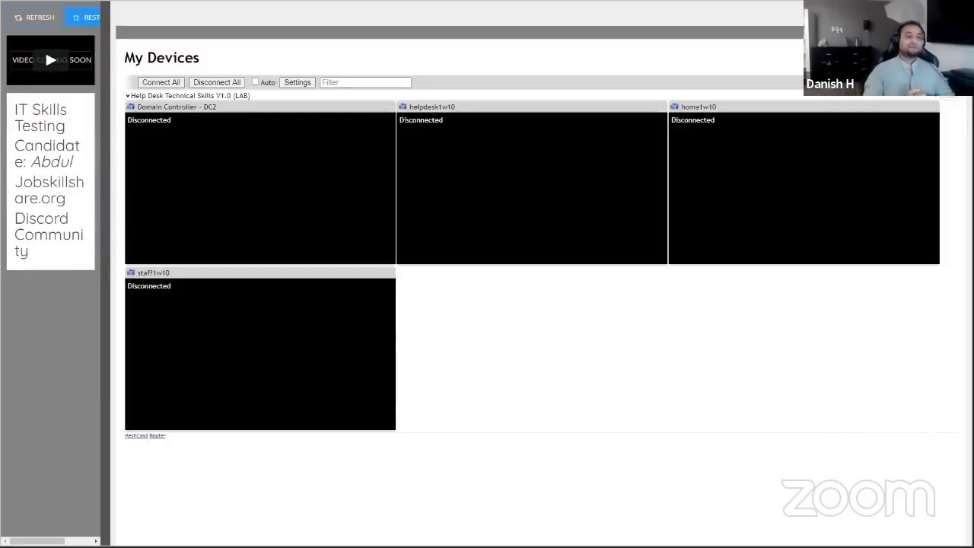
Start a remote desktop session to helpdesk1w10 and get past its lock screen.
right_click(456, 165)
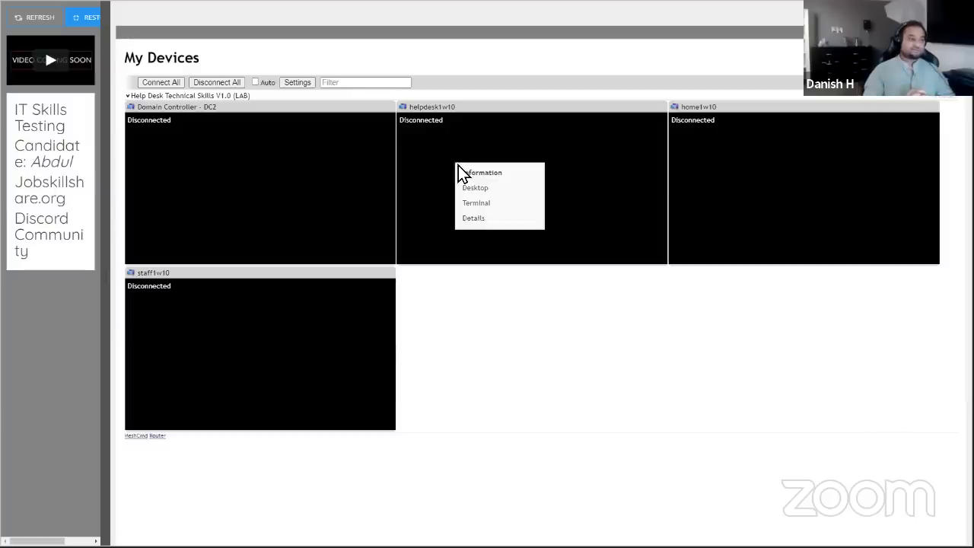
left_click(496, 189)
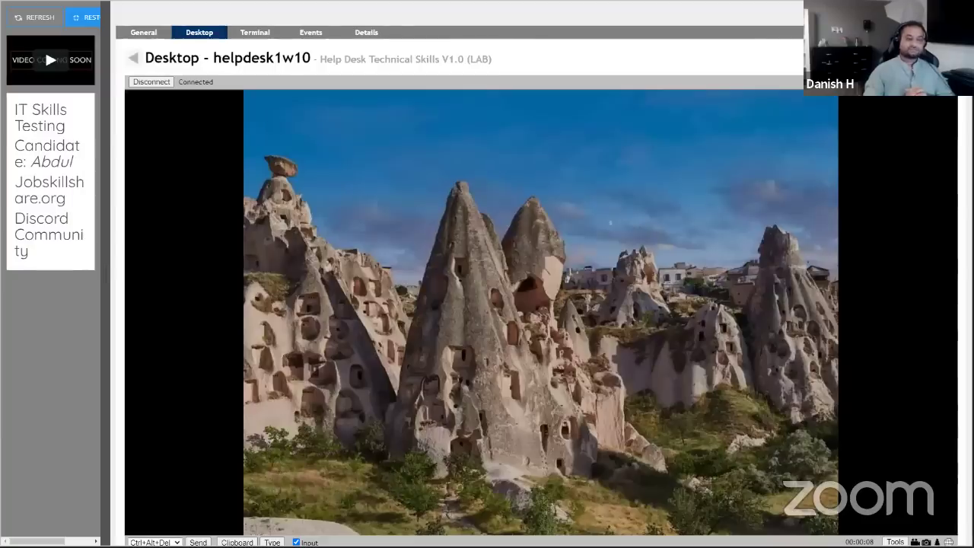
key("ctrl+minus")
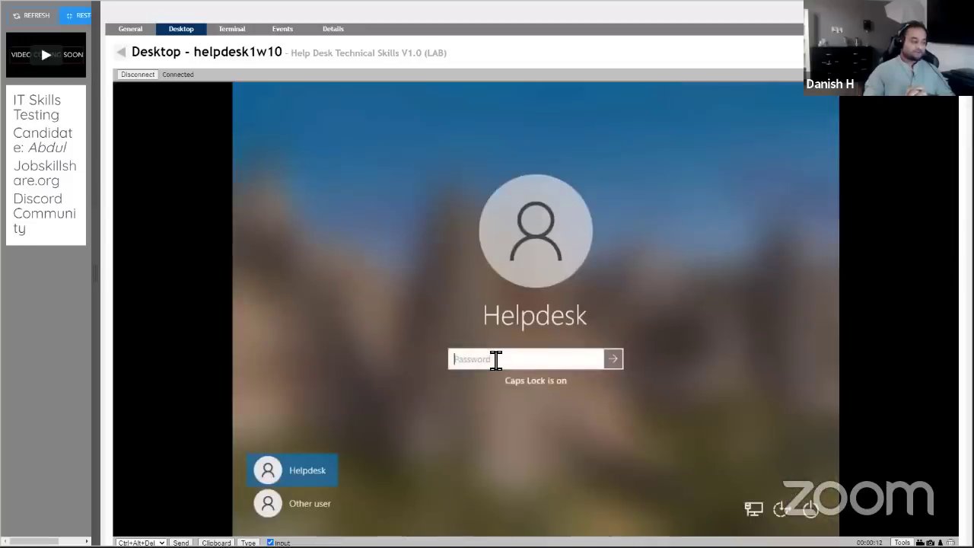
Enter the Helpdesk password; the attempt is rejected as incorrect and the error dismissed.
type("•")
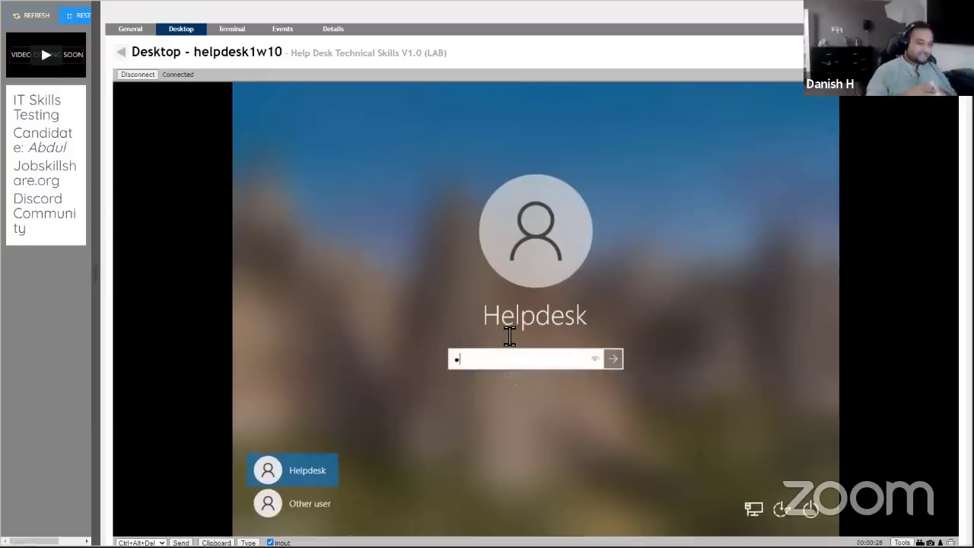
type("••")
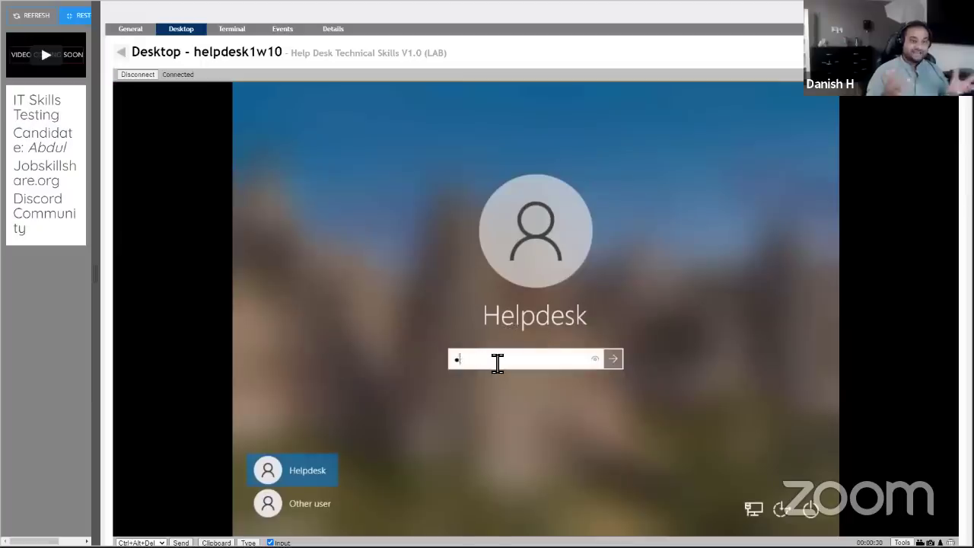
key("BackSpace")
key("Caps_Lock")
type("•")
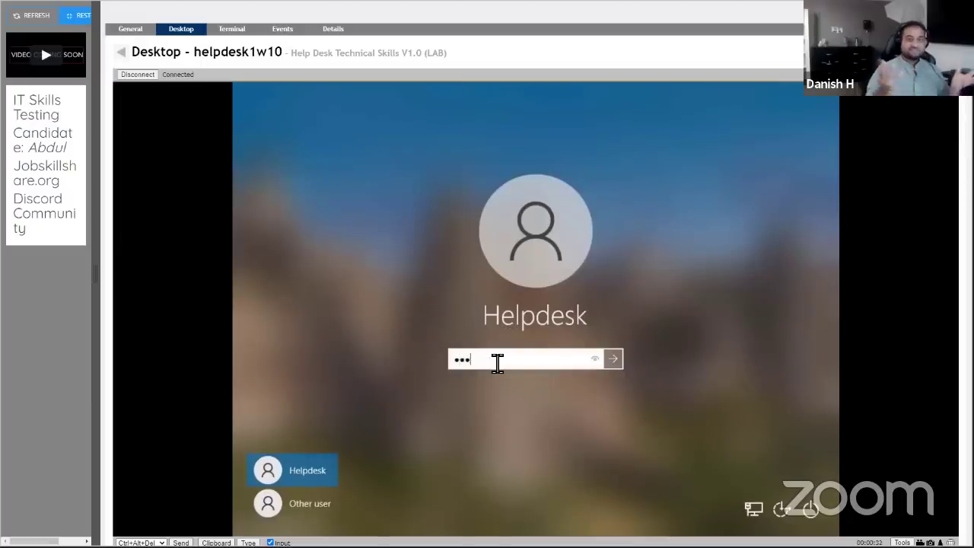
type("••••••••")
key("Return")
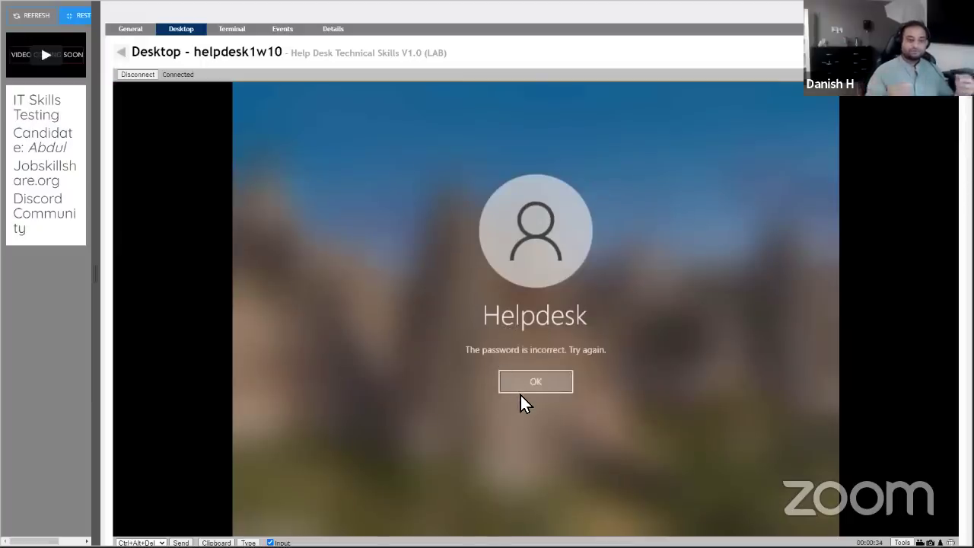
left_click(518, 385)
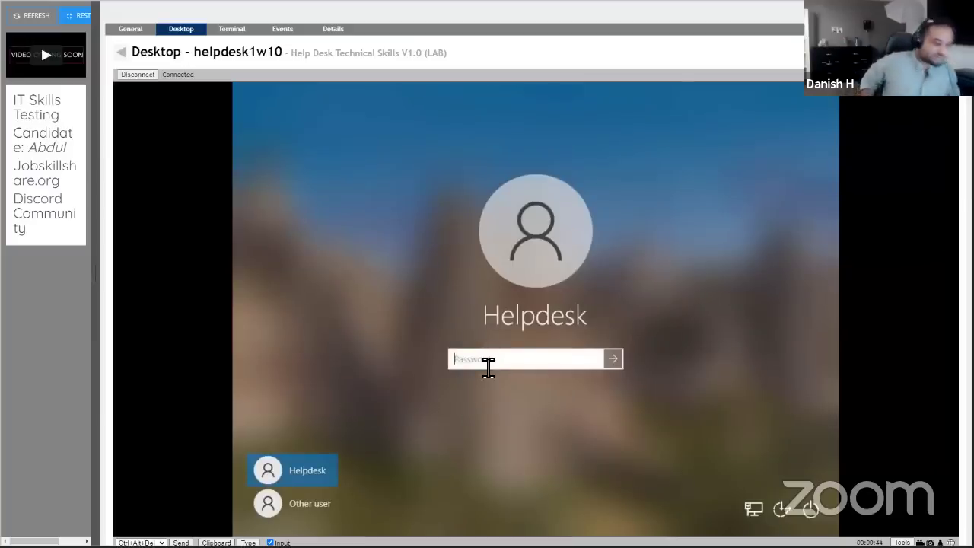
Retype the Helpdesk password with Caps Lock corrected and sign in.
key("Caps_Lock")
type("•")
key("Caps_Lock")
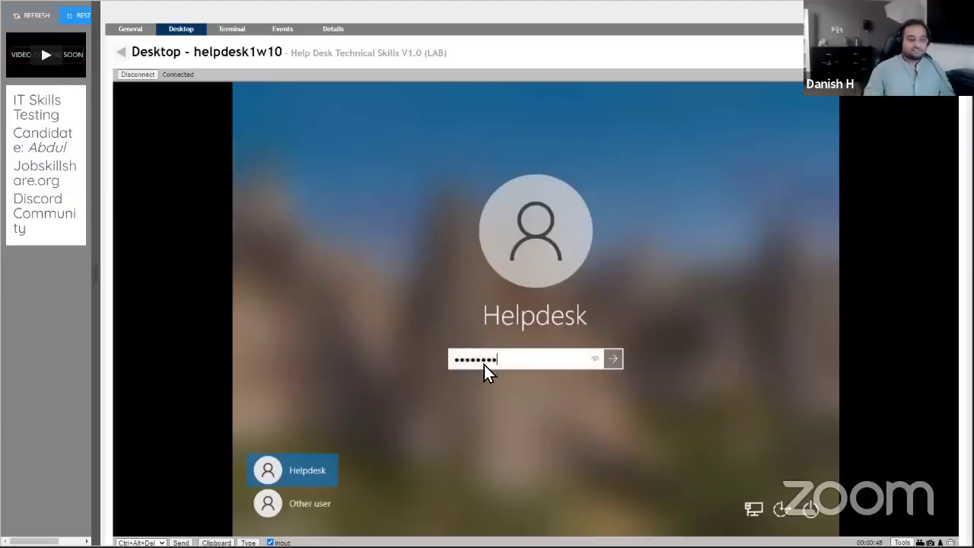
key("Return")
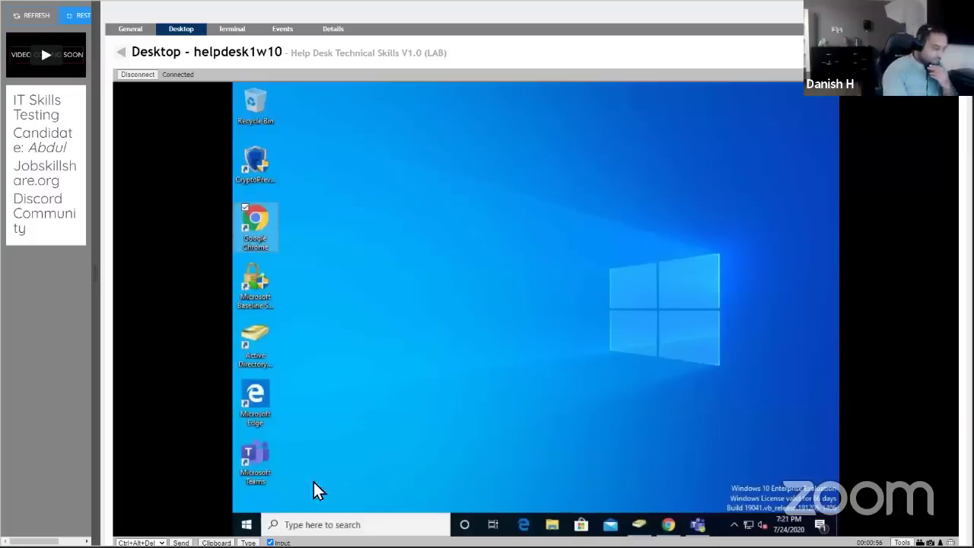
Search the remote Windows machine for 'rsat', then close the search panel.
left_click(297, 525)
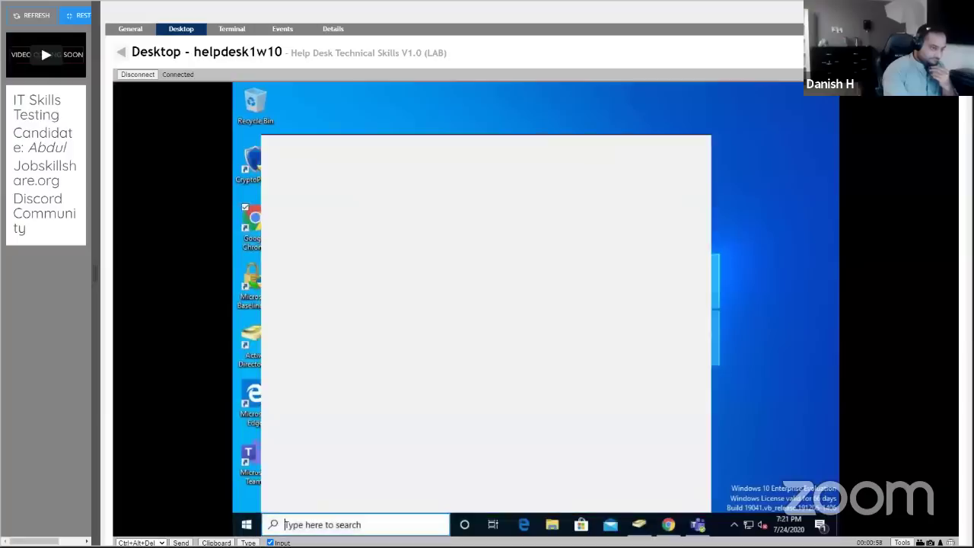
type("rs")
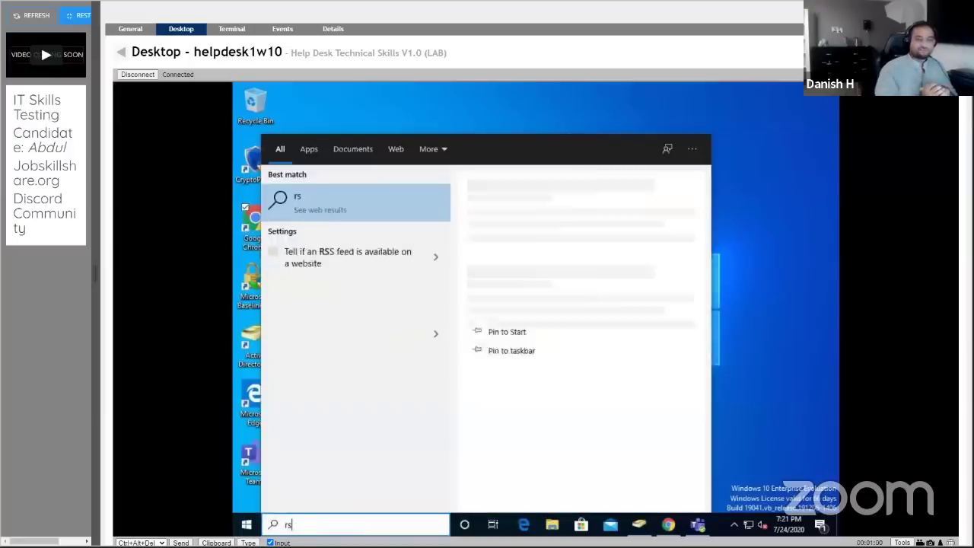
type("at")
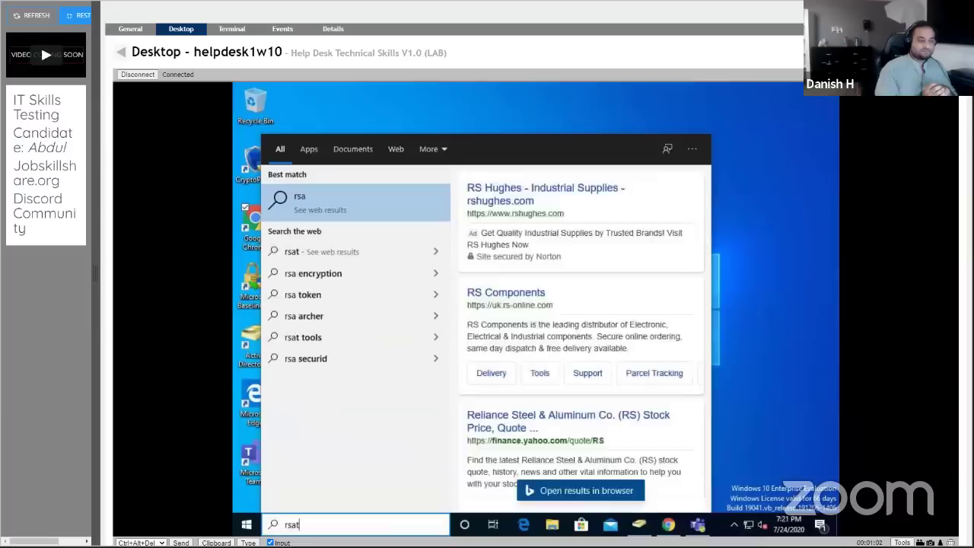
left_click(886, 102)
Set remote desktop quality to 90% and hide the left panel to widen the view.
left_click(909, 75)
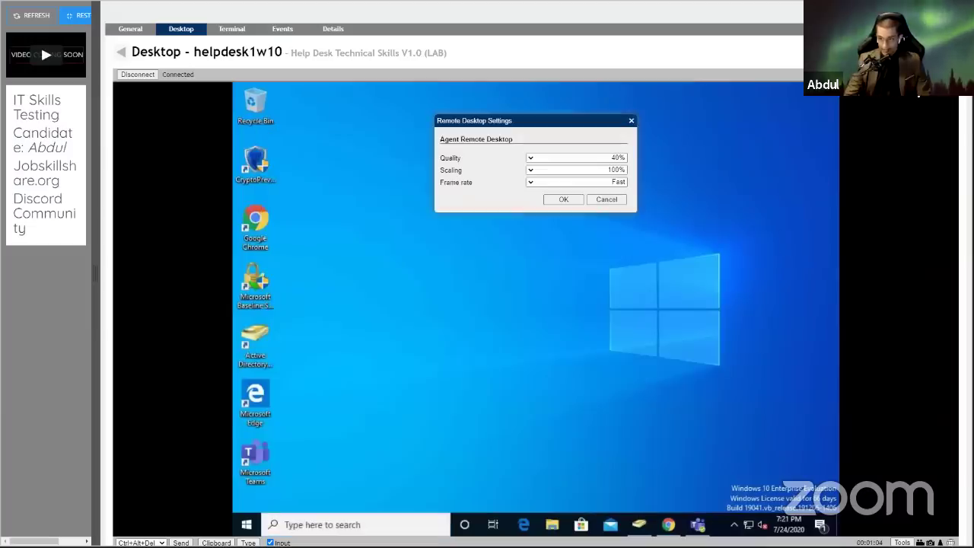
left_click(614, 160)
left_click(618, 169)
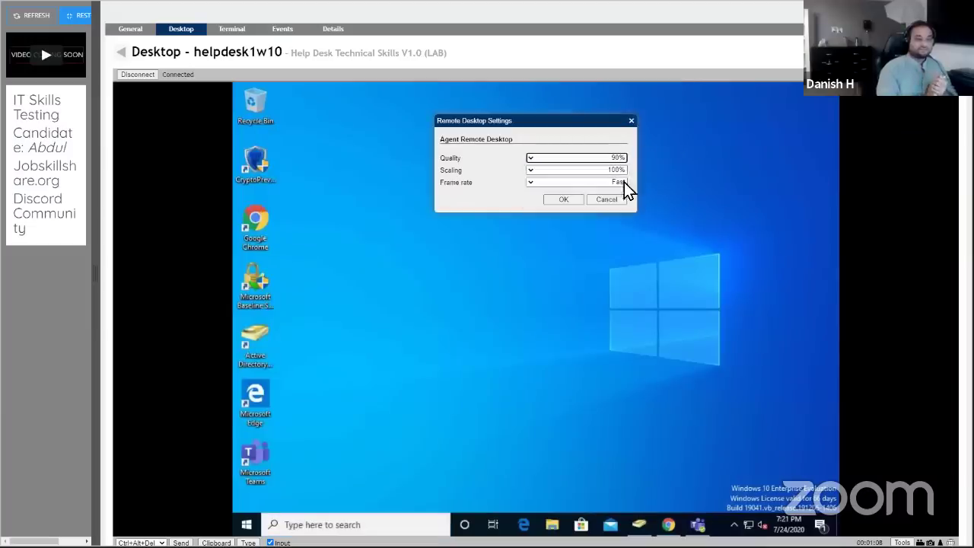
left_click(565, 202)
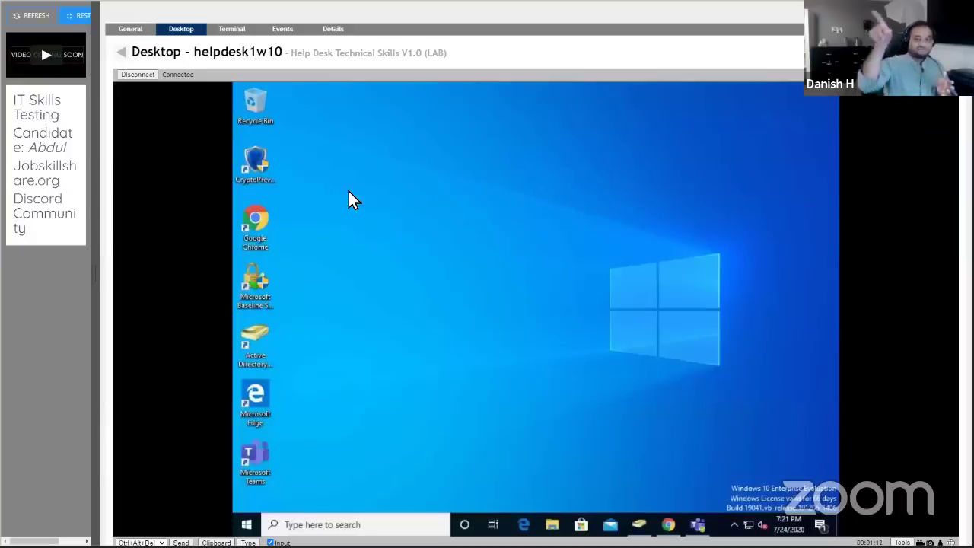
left_click(70, 23)
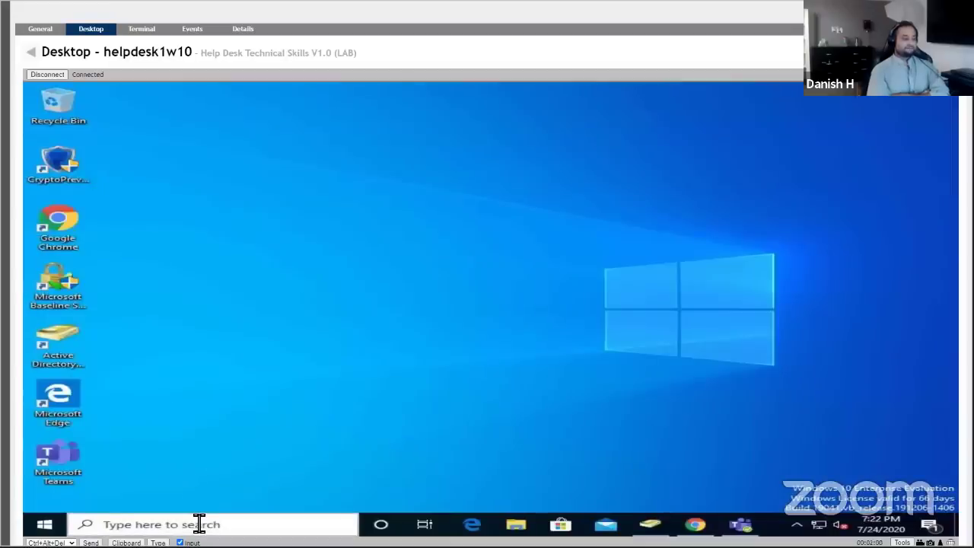
Search 'rsat' again, restore the remote screen's normal aspect ratio, and close the search panel.
left_click(126, 525)
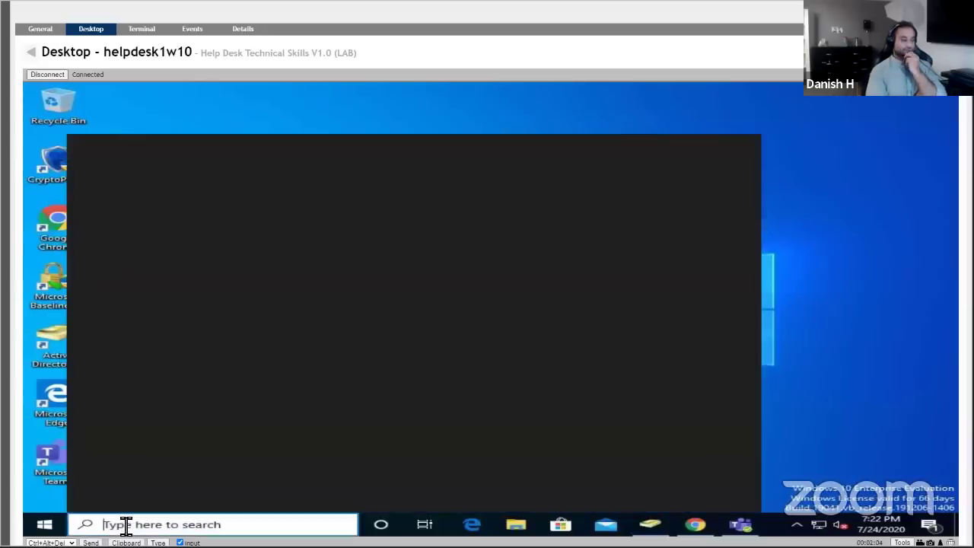
type("rsat")
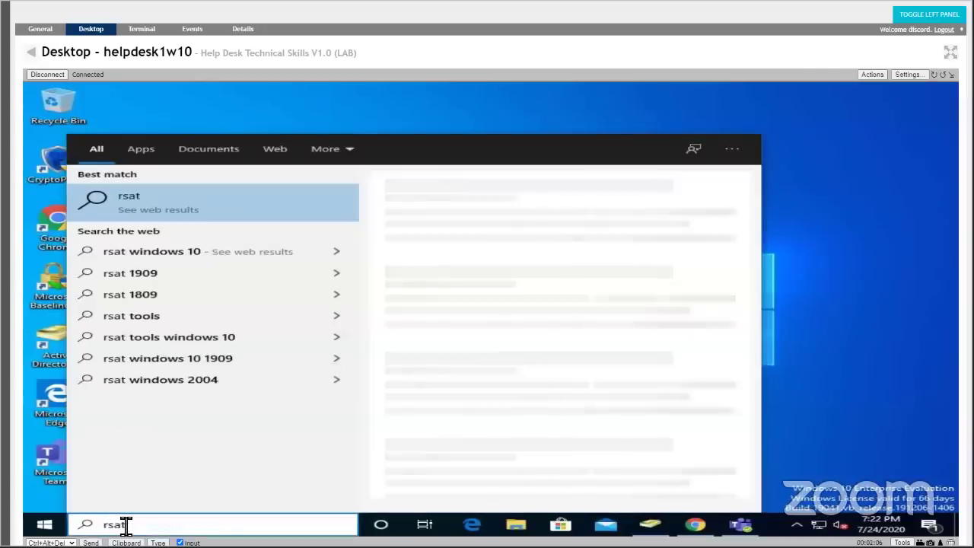
key("BackSpace")
key("BackSpace")
key("BackSpace")
key("BackSpace")
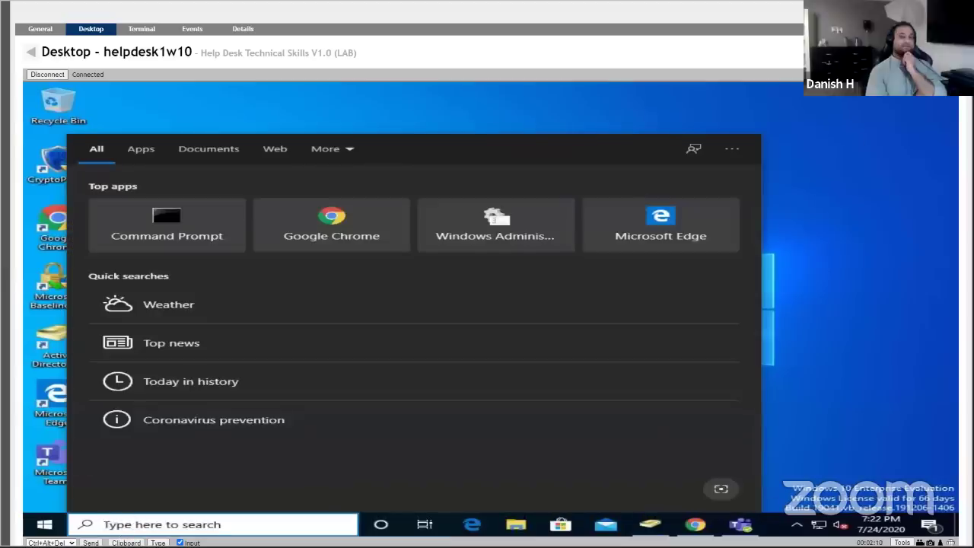
left_click(951, 75)
left_click(735, 289)
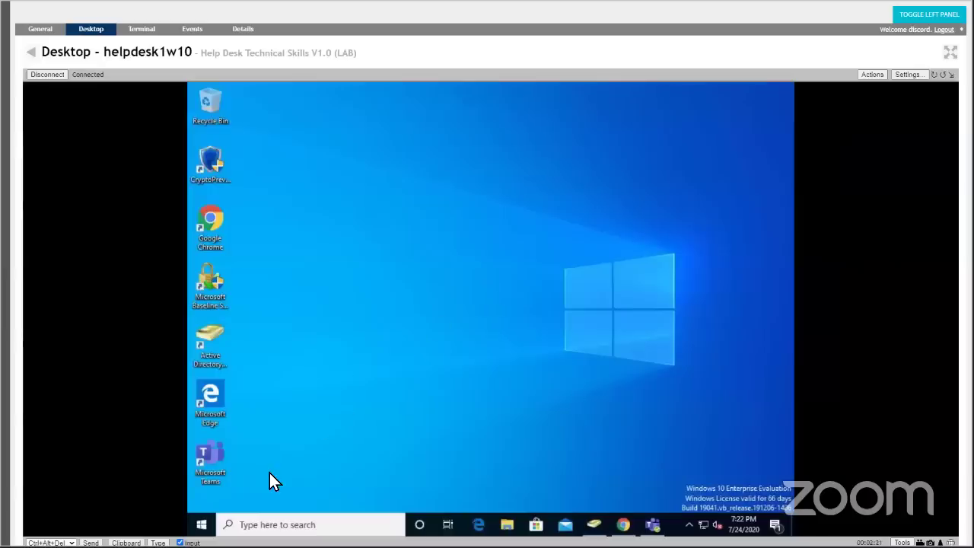
Launch AD Users and Computers, open chai.coffee's Users container, and view then close stacy's properties.
double_click(199, 331)
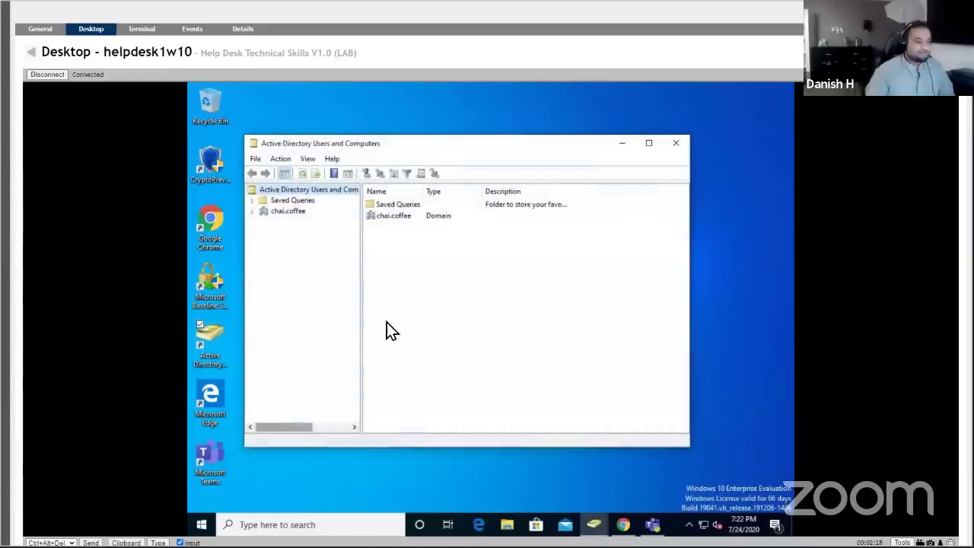
left_click(254, 212)
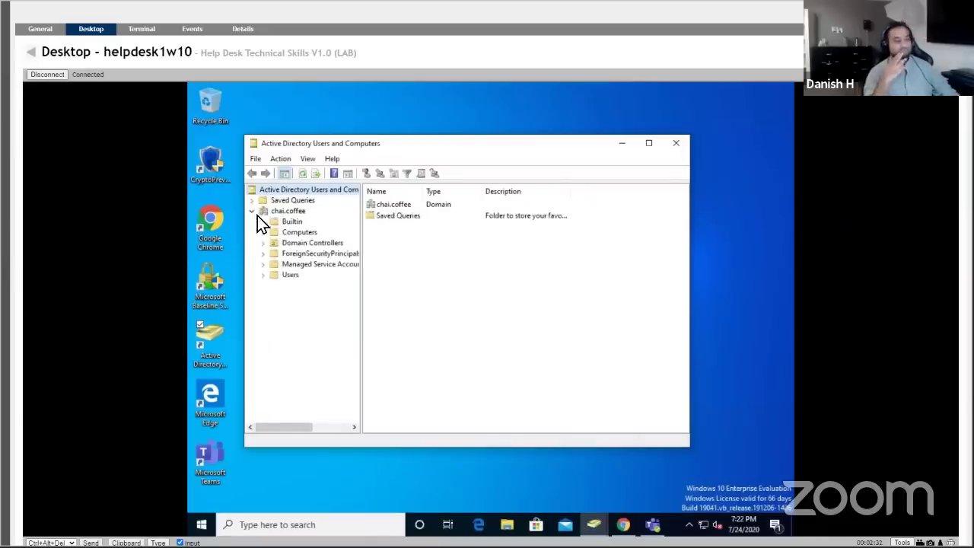
left_click(282, 275)
left_click_drag(683, 250, 659, 302)
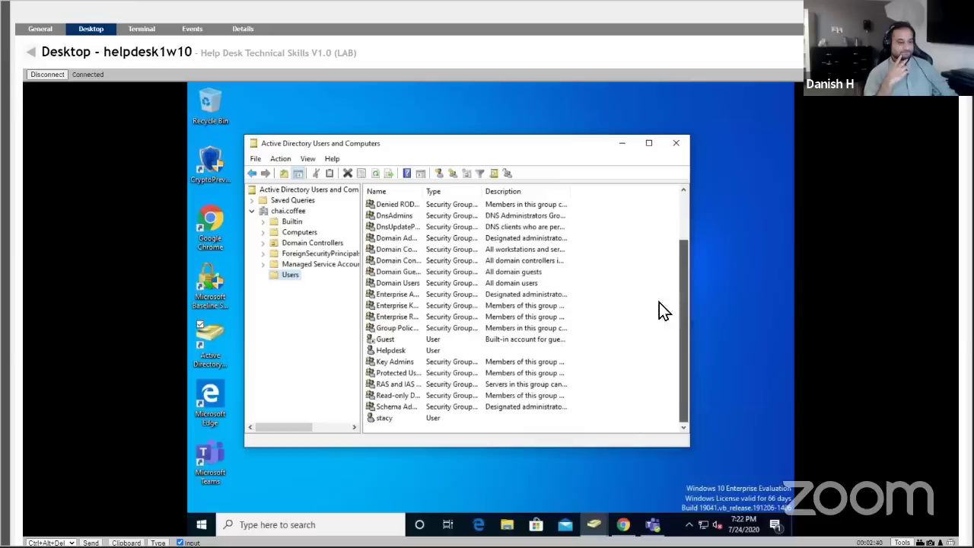
double_click(390, 421)
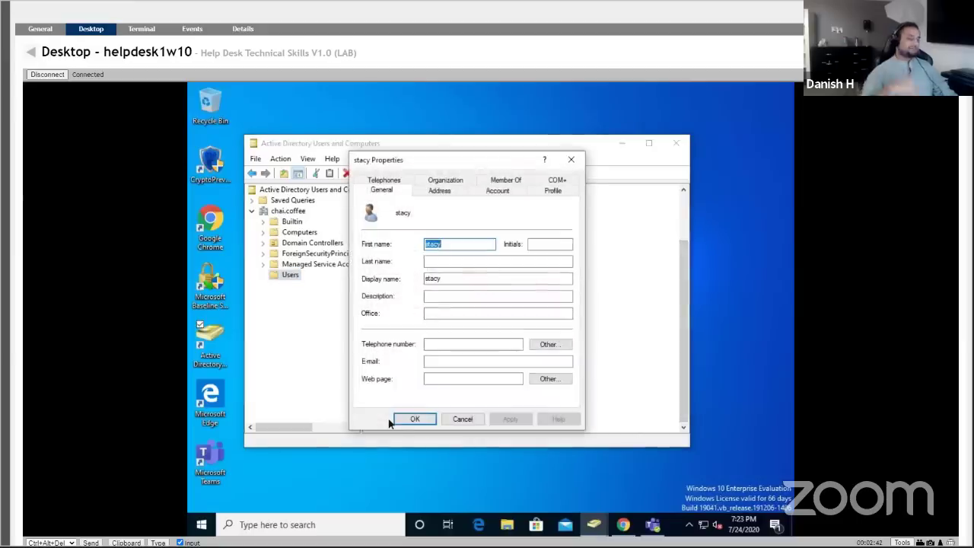
left_click(567, 163)
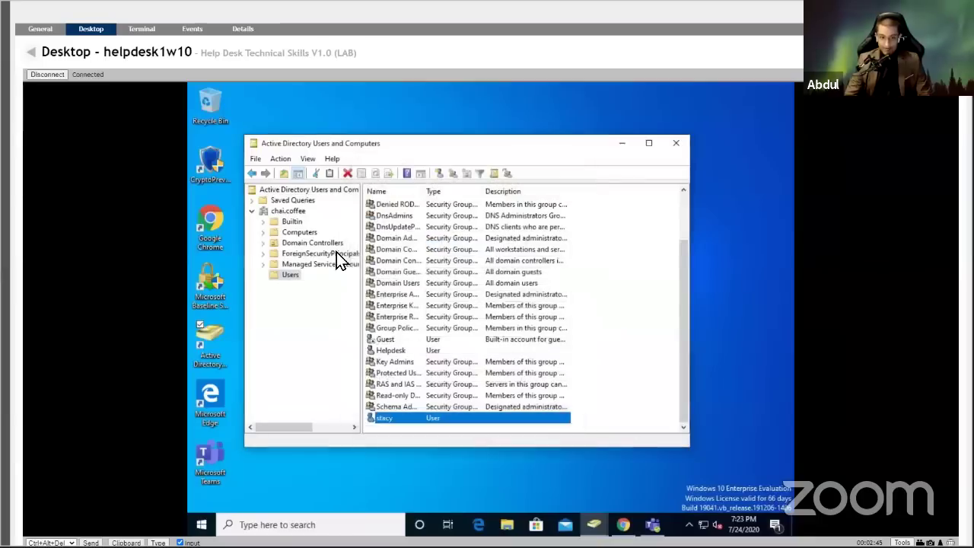
Find 'stacy' in the Entire Directory from the Users container and select her in the results.
right_click(279, 275)
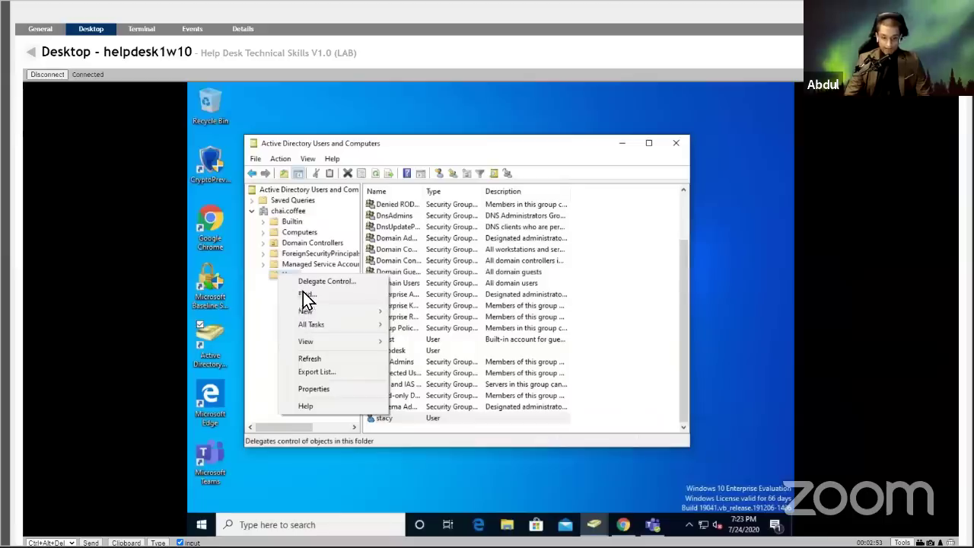
left_click(305, 294)
left_click(477, 215)
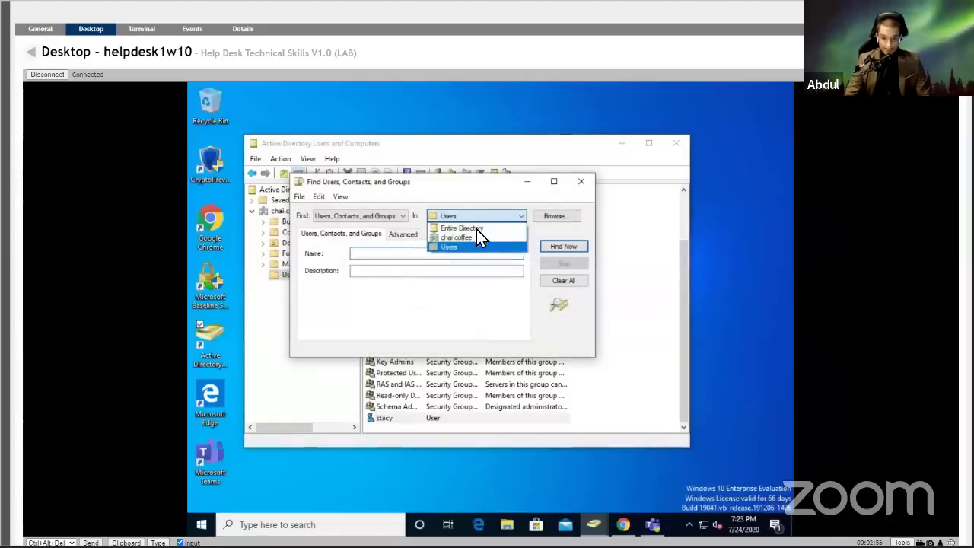
left_click(464, 228)
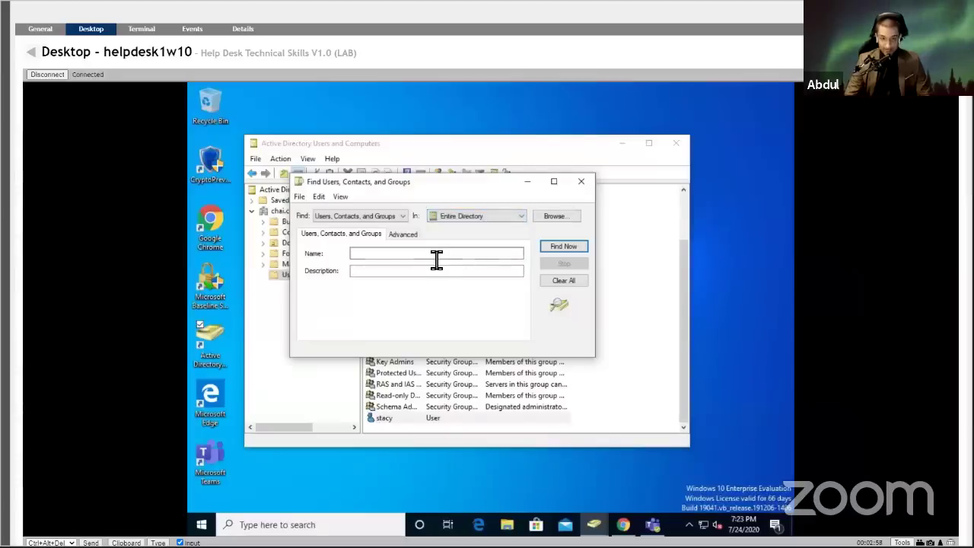
left_click(435, 258)
type("stac")
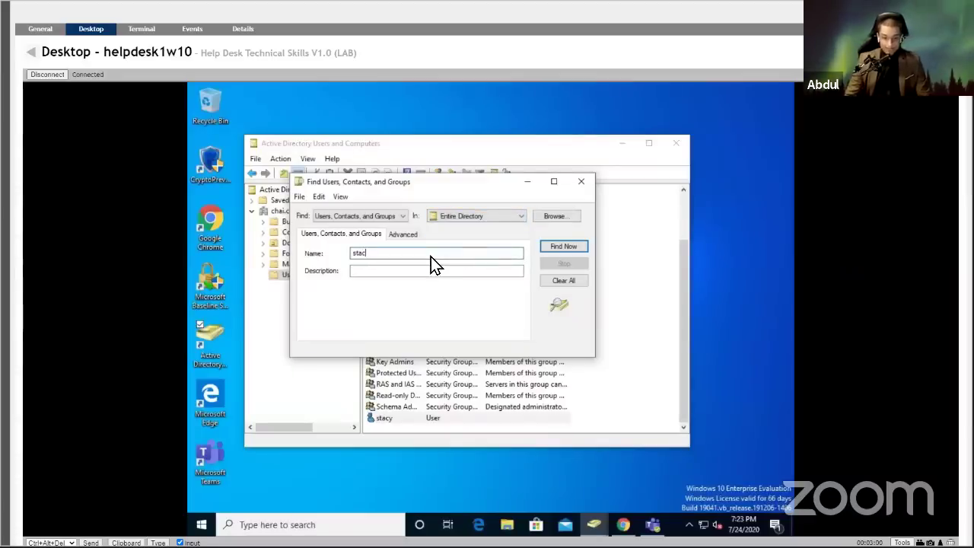
type("y")
left_click(554, 244)
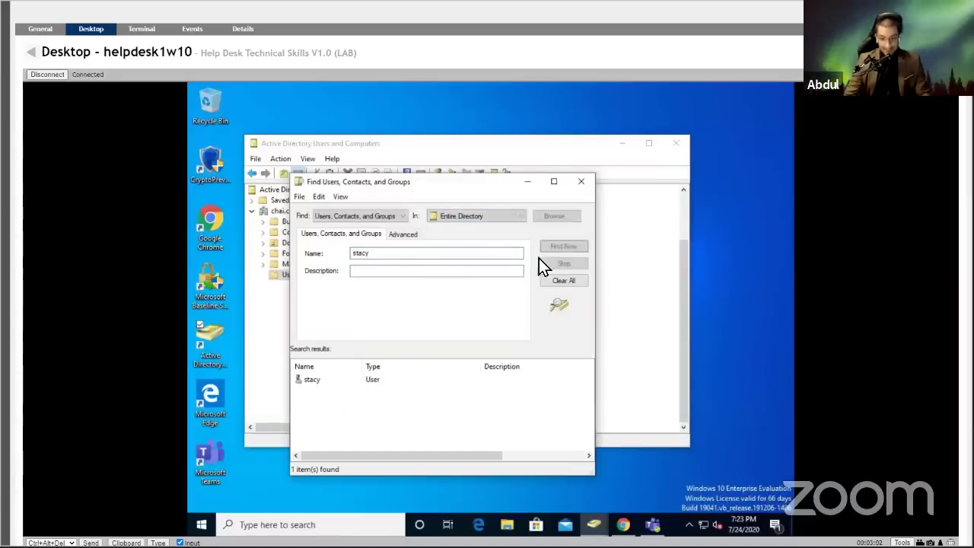
left_click(310, 383)
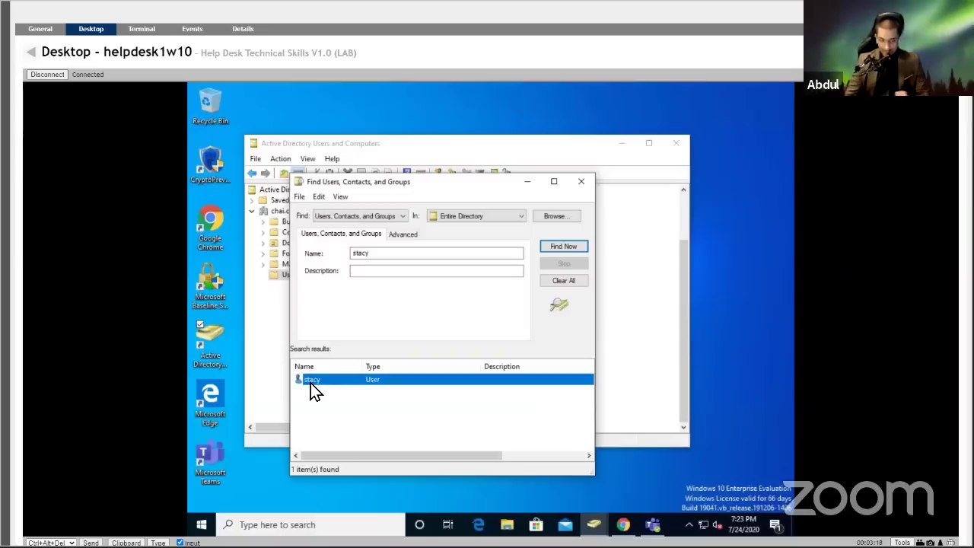
Close the search window and show chai.coffee's Computers container.
left_click_drag(496, 188, 577, 188)
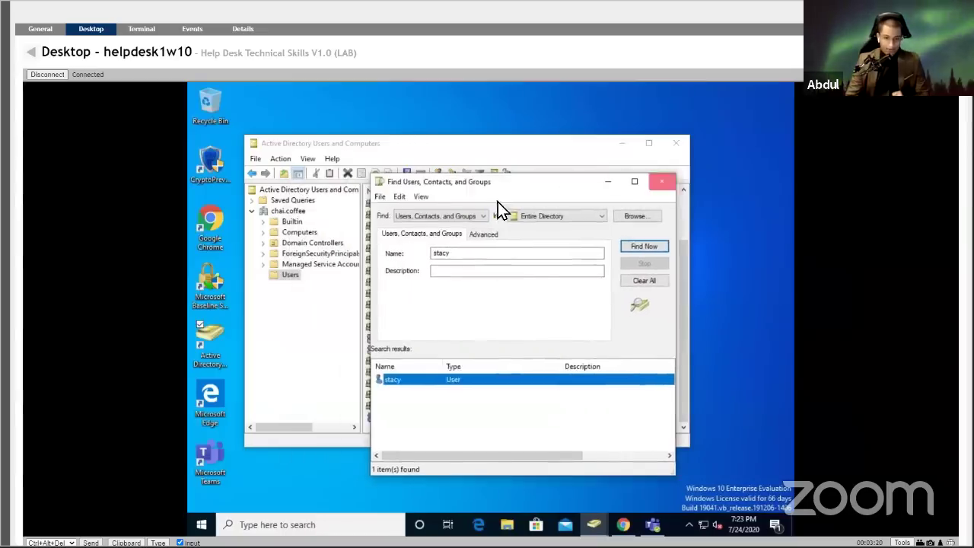
key("Escape")
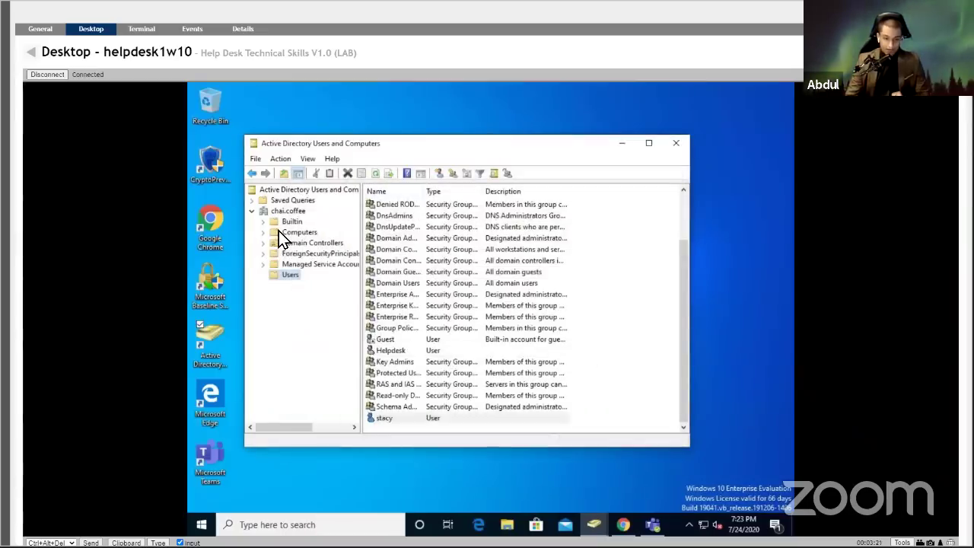
left_click(289, 232)
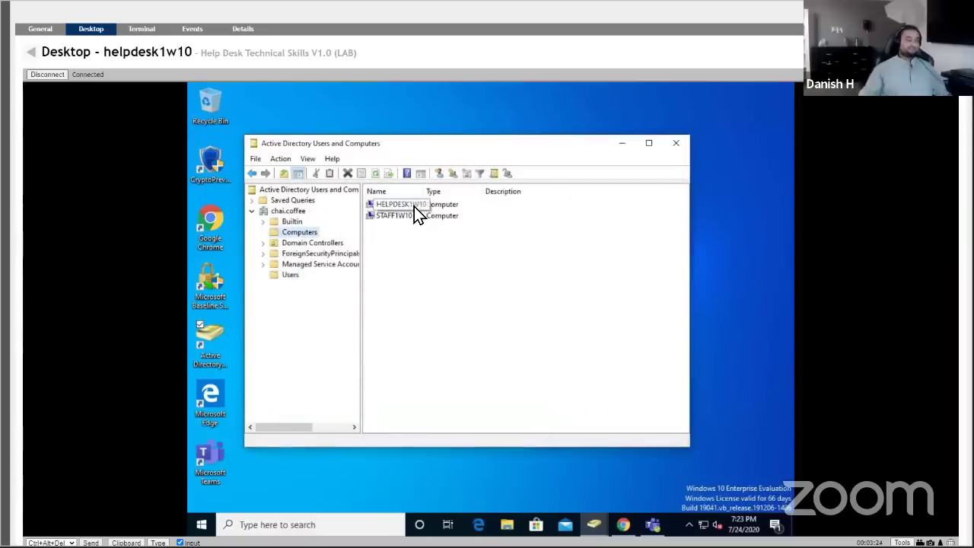
Search the Entire Directory's users, contacts and groups for 'staff'.
right_click(286, 275)
left_click(303, 293)
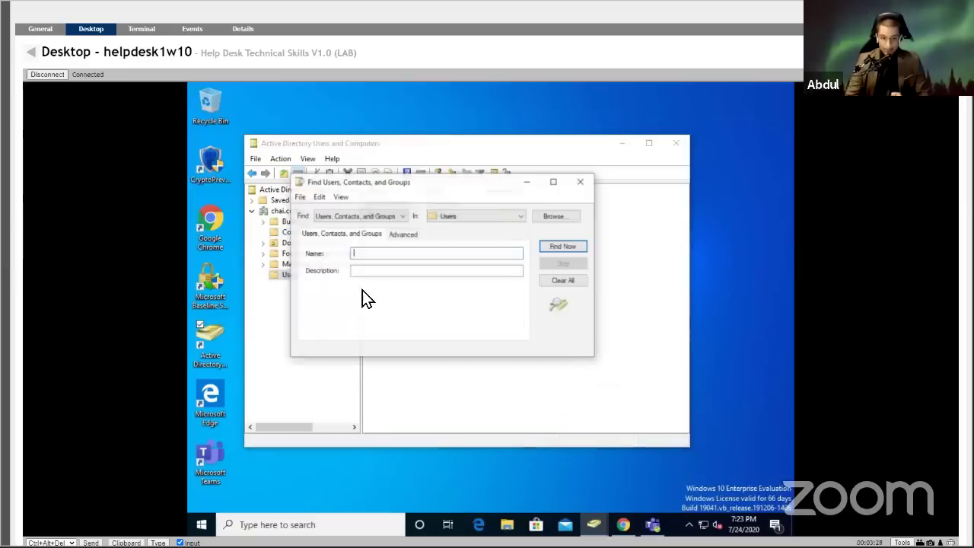
left_click(441, 216)
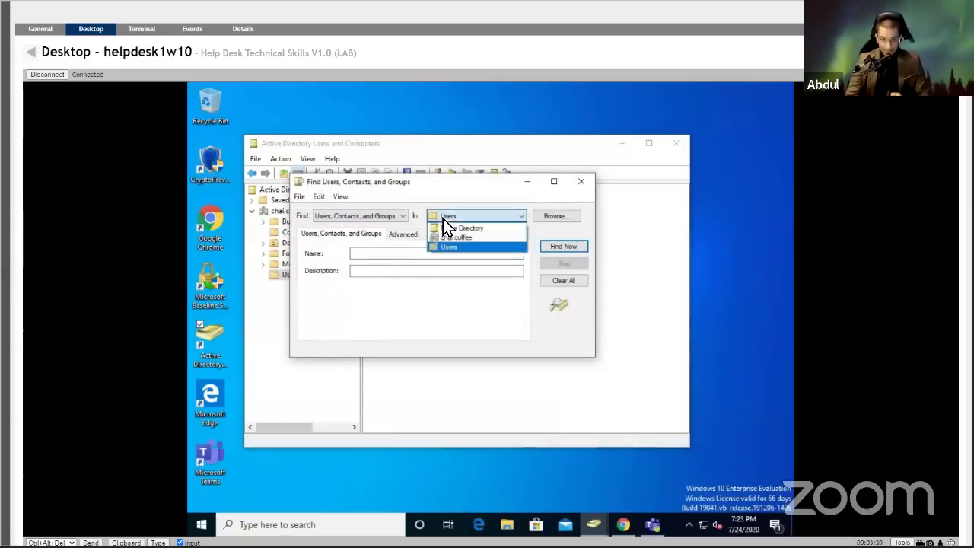
left_click(447, 228)
left_click(424, 255)
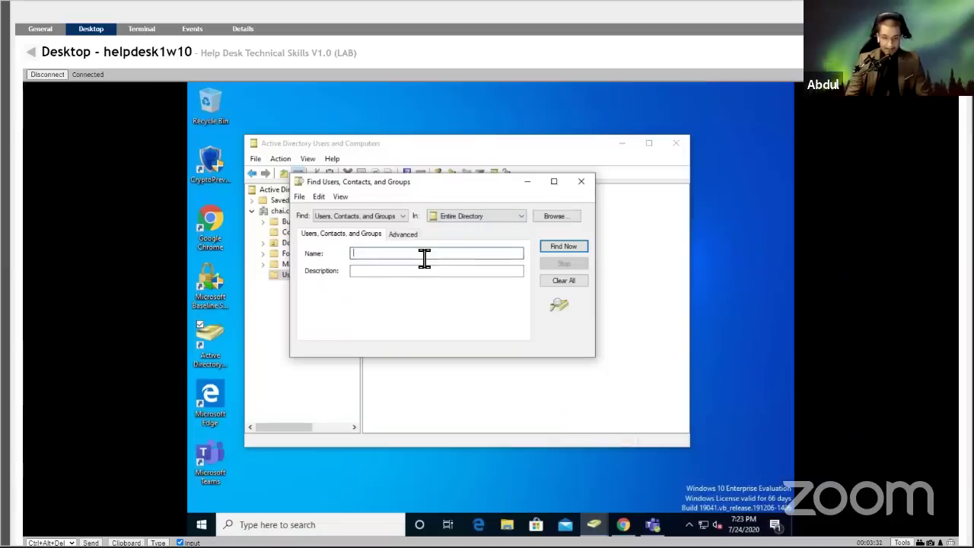
type("staff")
key("Return")
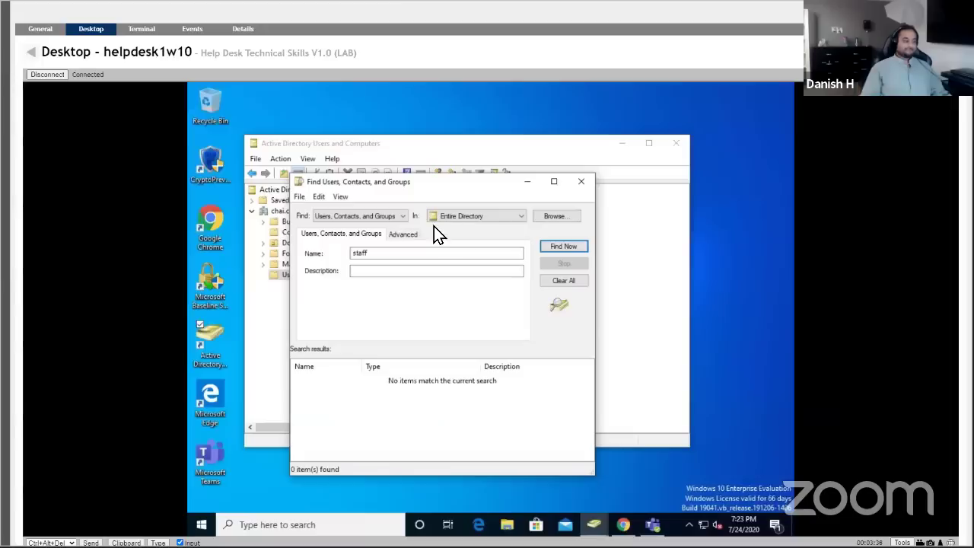
Look at the Advanced search criteria, then return and open the Find object-type list.
left_click(400, 235)
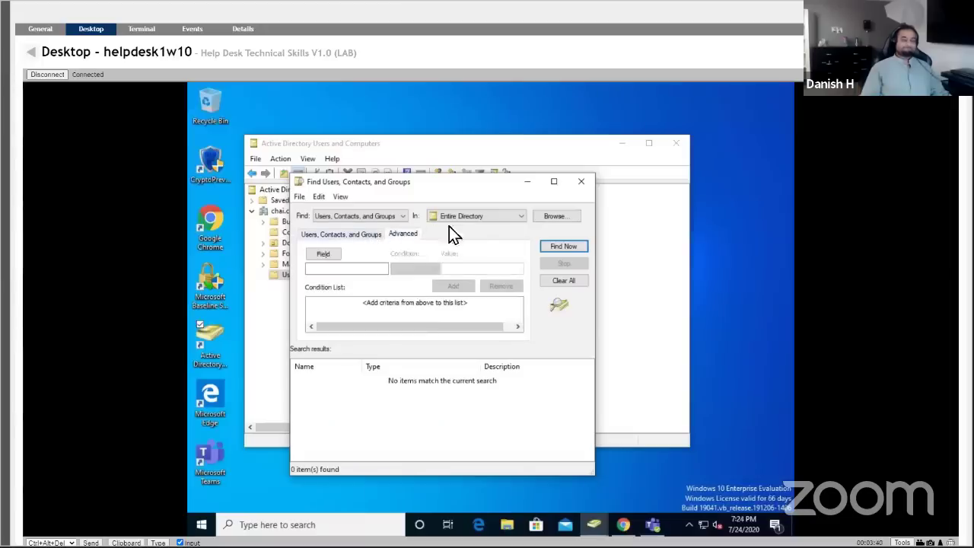
left_click(367, 233)
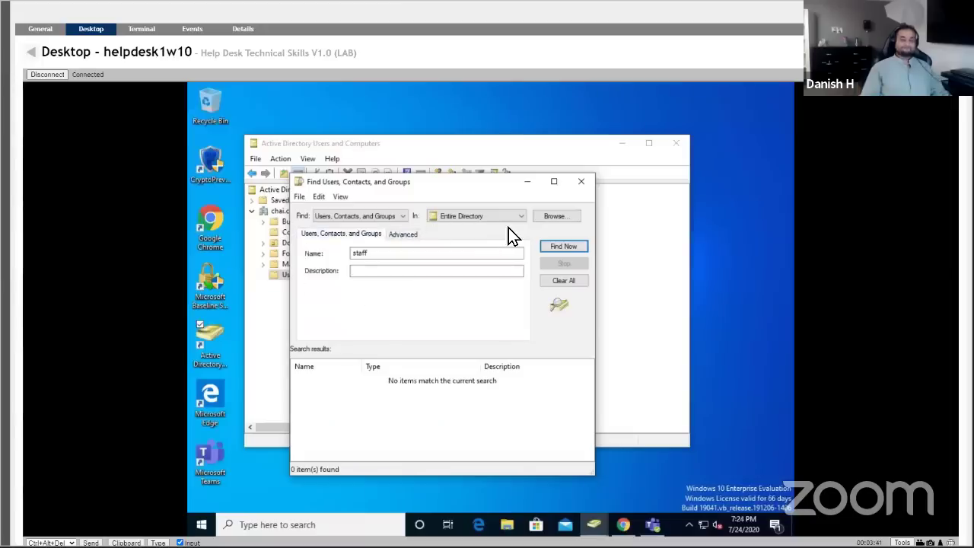
left_click(402, 215)
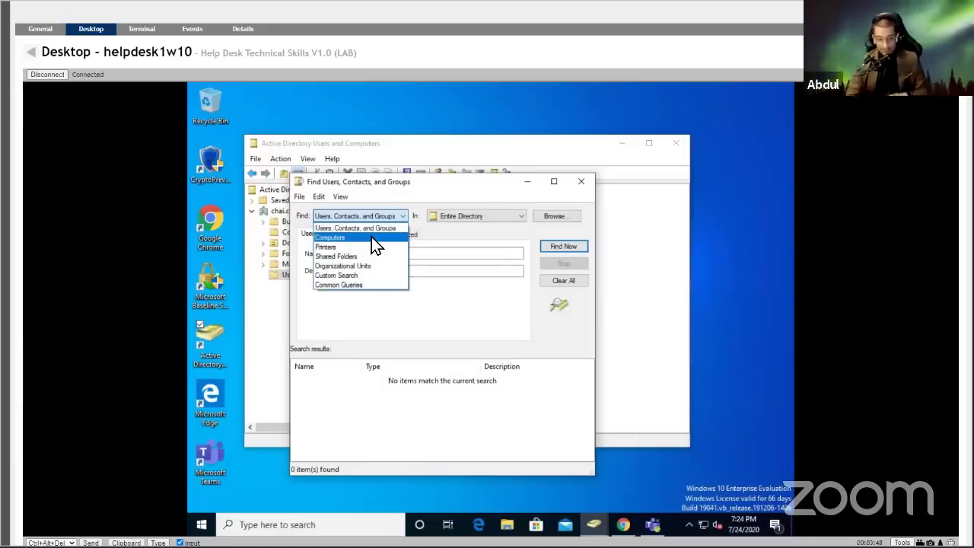
Change the search object type to Computers, accepting the clearing of results.
left_click(335, 257)
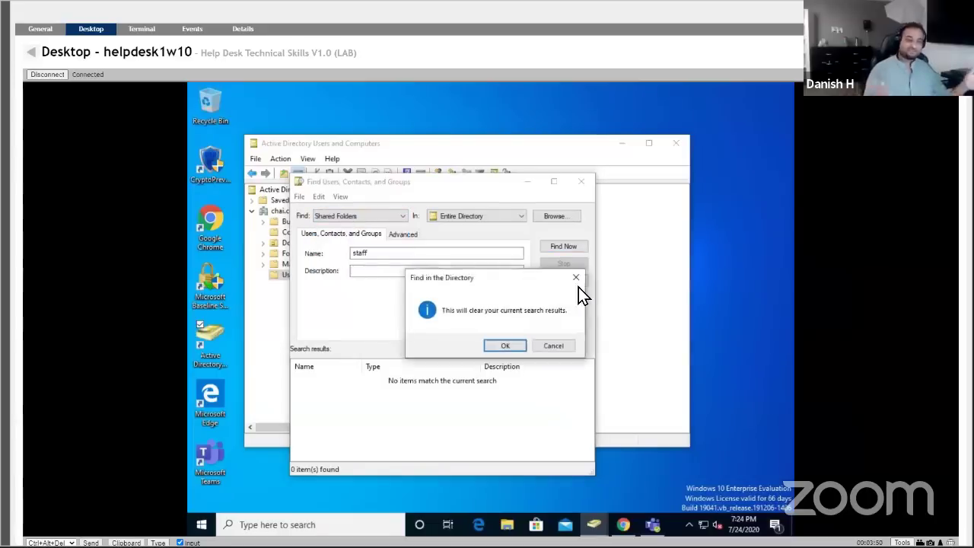
left_click(548, 346)
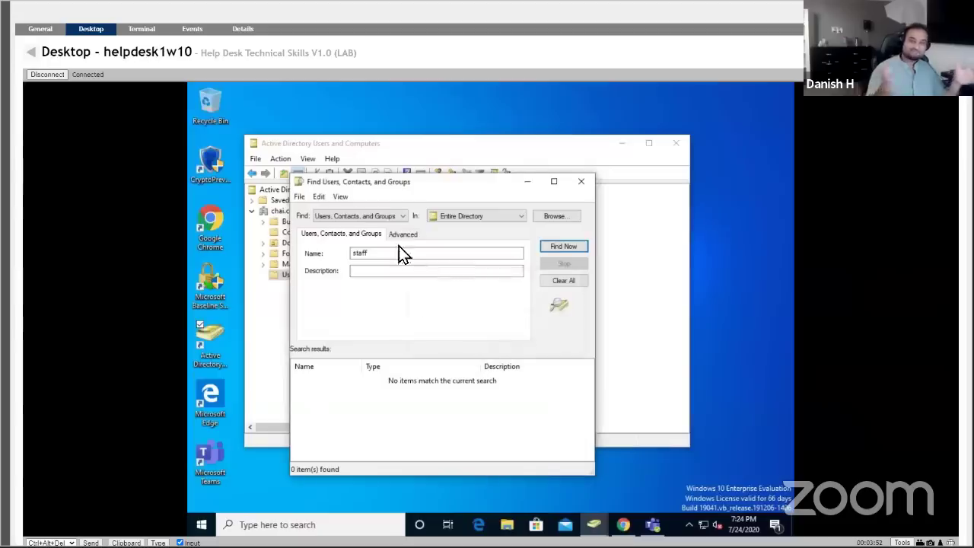
left_click(389, 214)
left_click(346, 238)
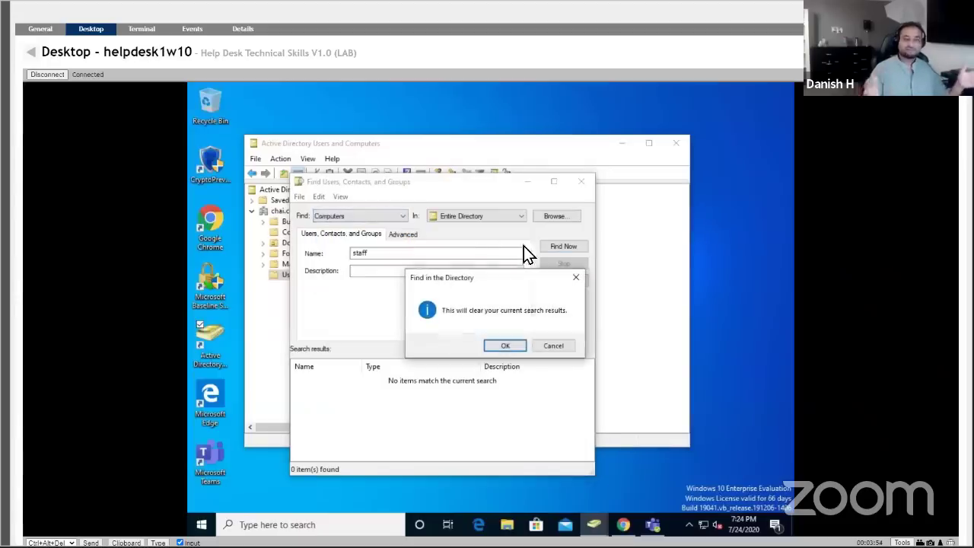
left_click(502, 346)
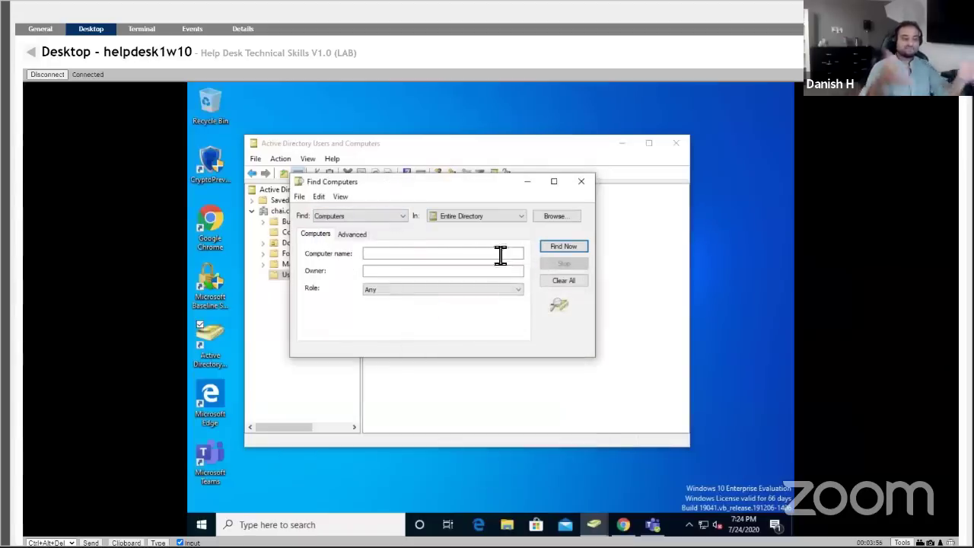
Search computers named 'staff' and select STAFF1W10 from the results.
left_click(449, 254)
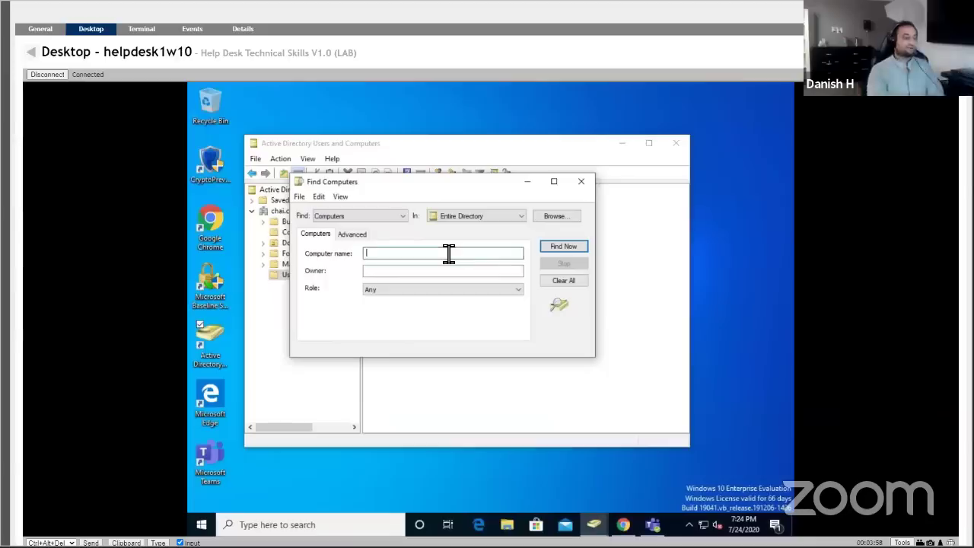
type("staff")
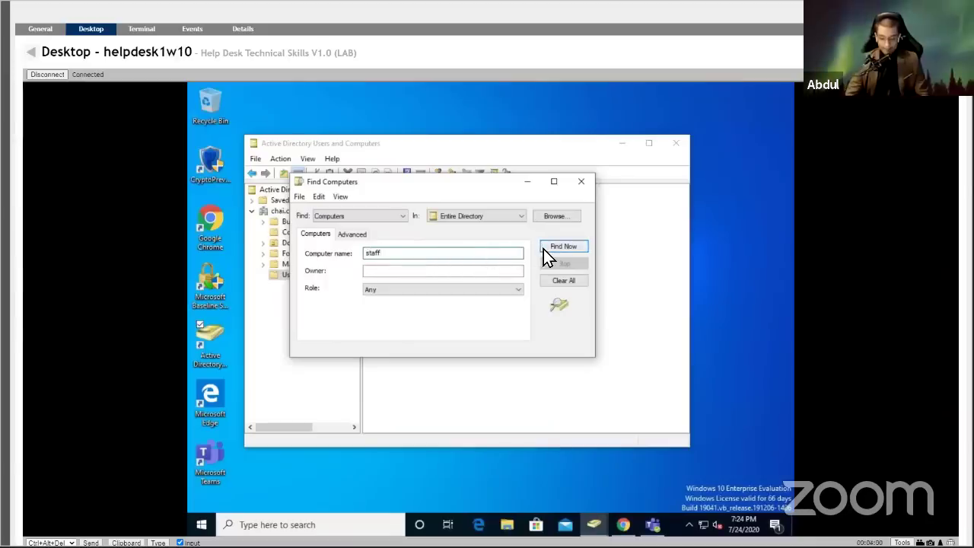
left_click(558, 252)
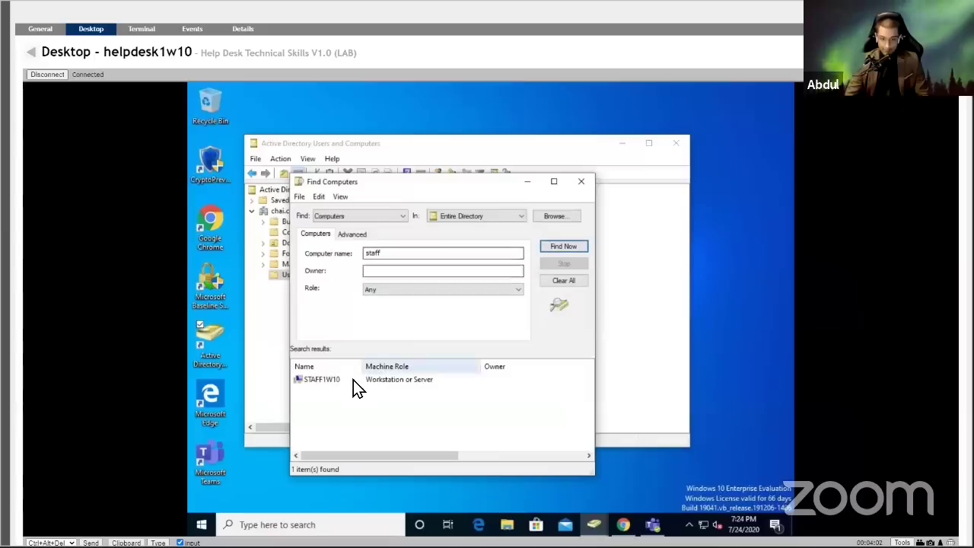
left_click(353, 384)
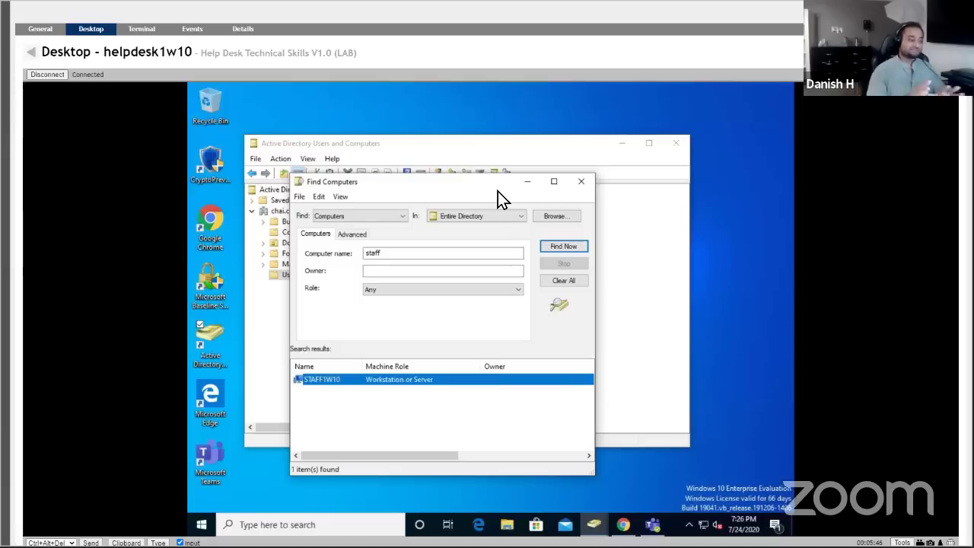
Close Find Computers and begin a New Object - User in chai.coffee.
left_click(572, 182)
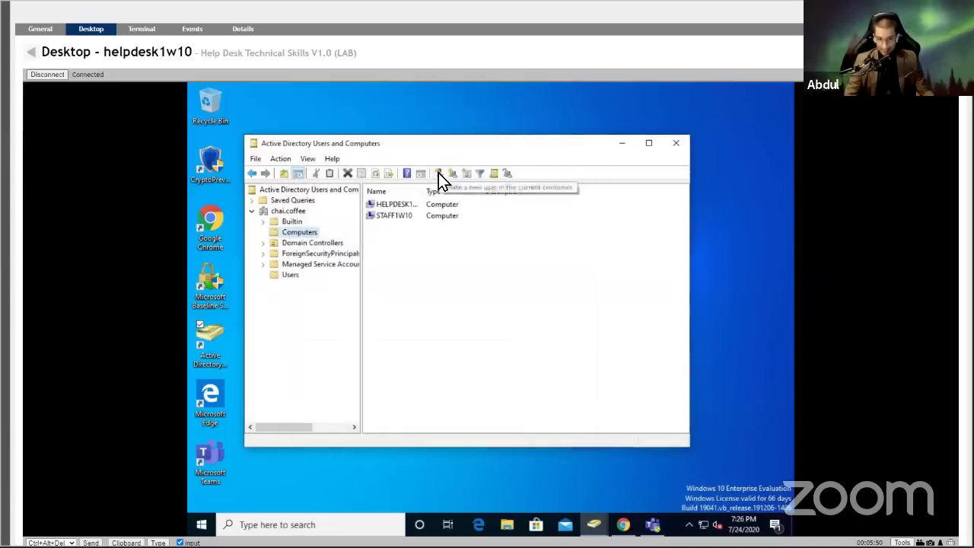
left_click(439, 174)
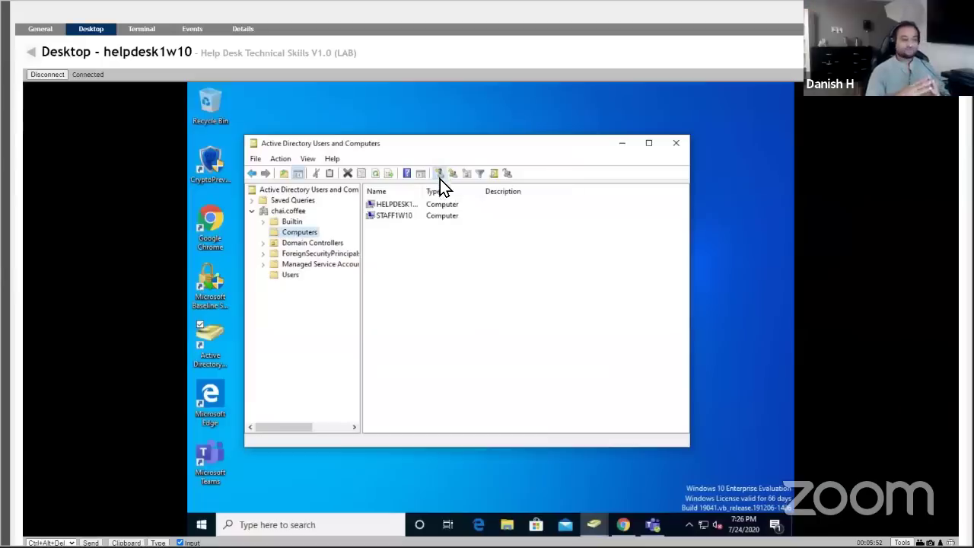
left_click(504, 153)
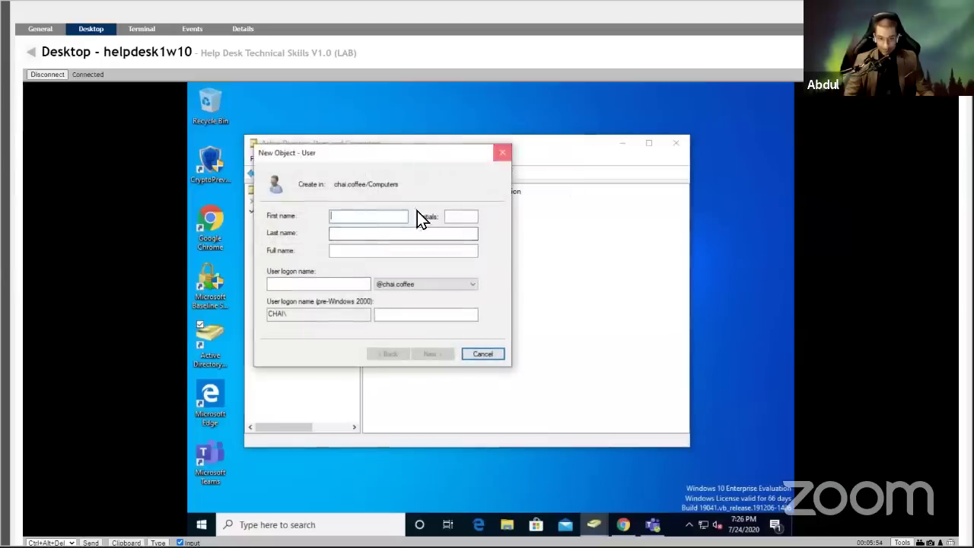
right_click(288, 278)
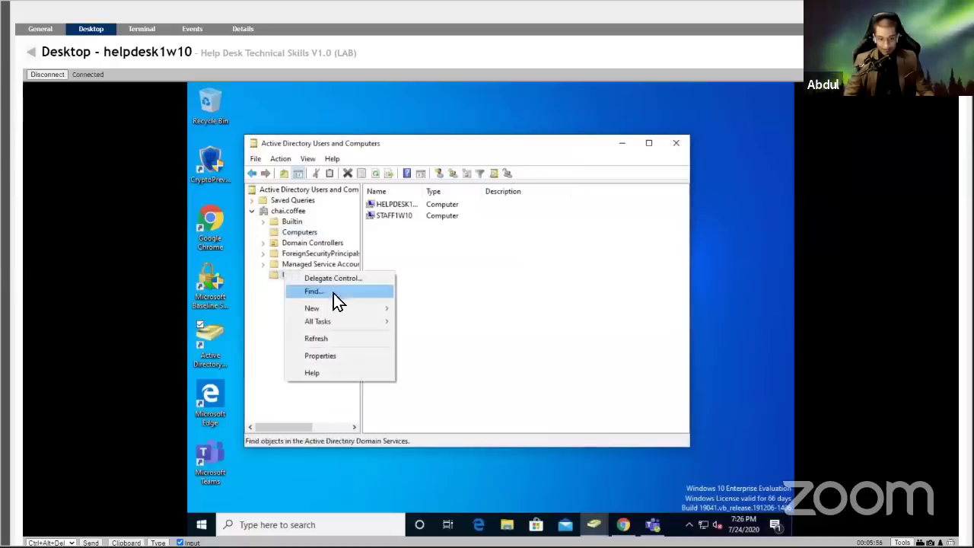
Dismiss the Users folder's New submenu without creating any object, leaving Computers selected.
mouse_move(370, 310)
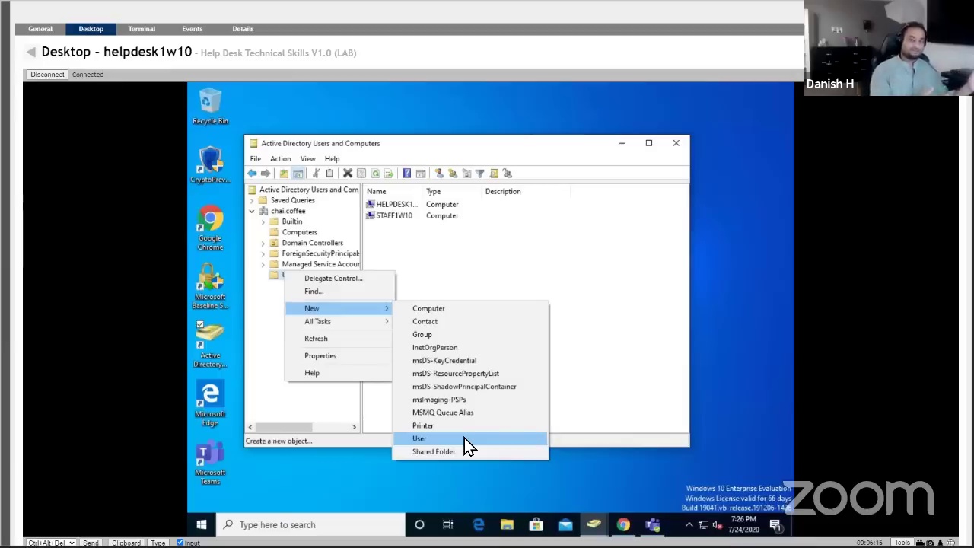
left_click(338, 418)
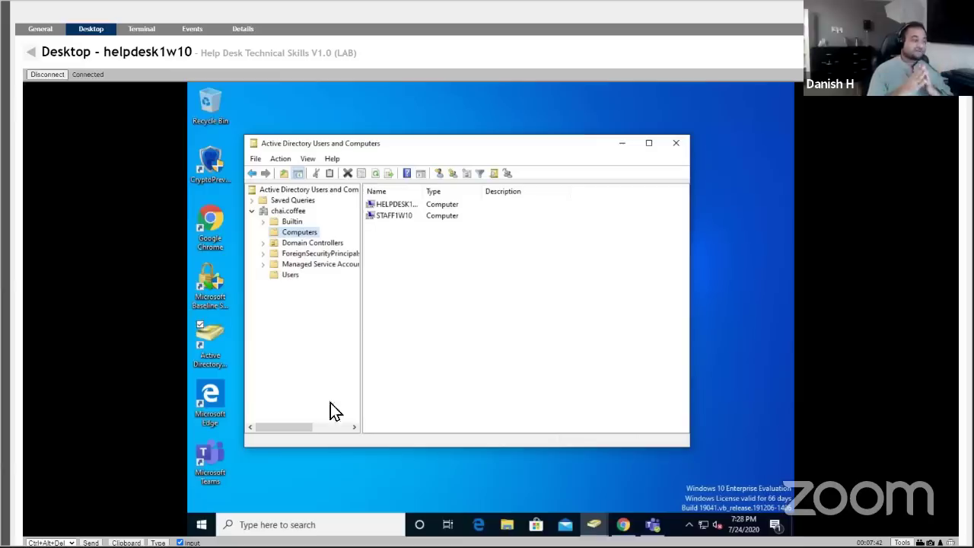
List the Users container and bring up the context menu for the last user account listed.
left_click(289, 274)
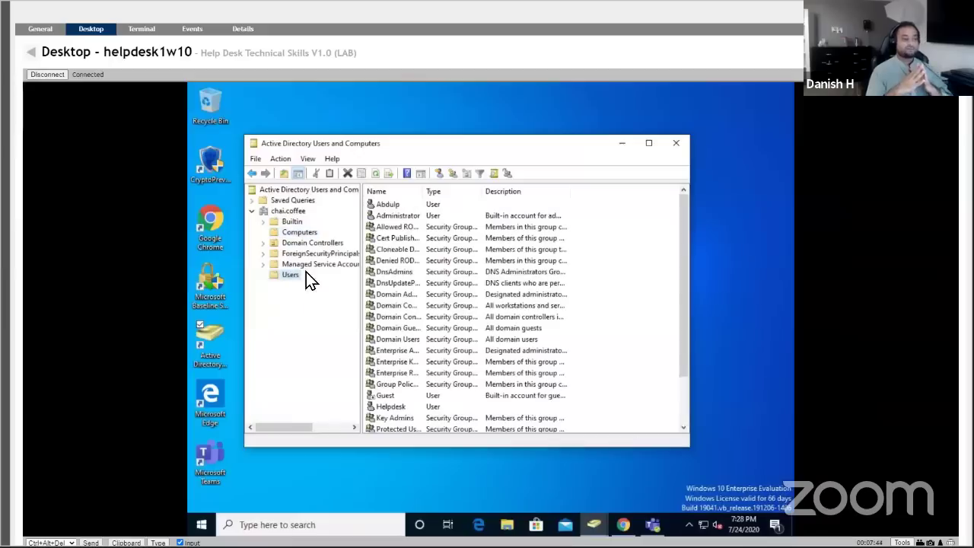
left_click_drag(680, 258, 678, 323)
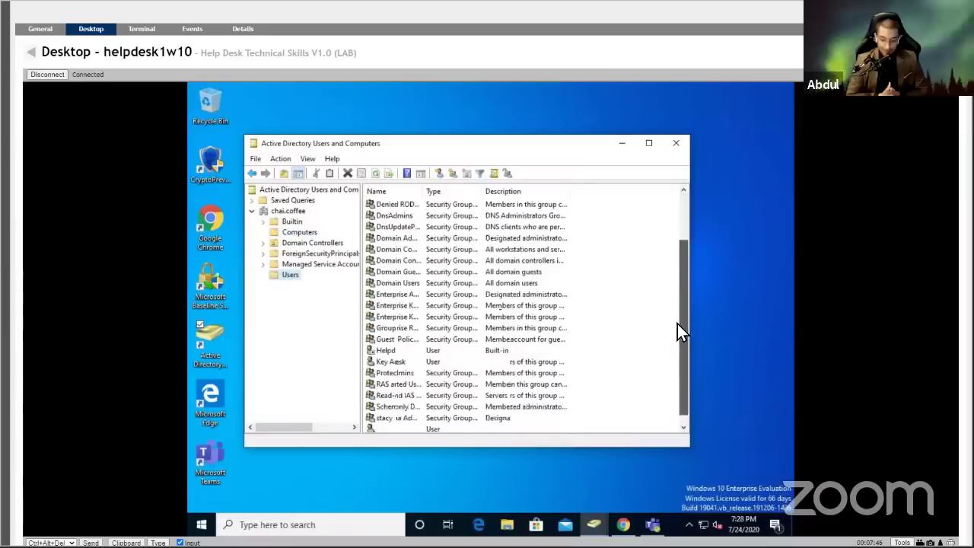
left_click(388, 418)
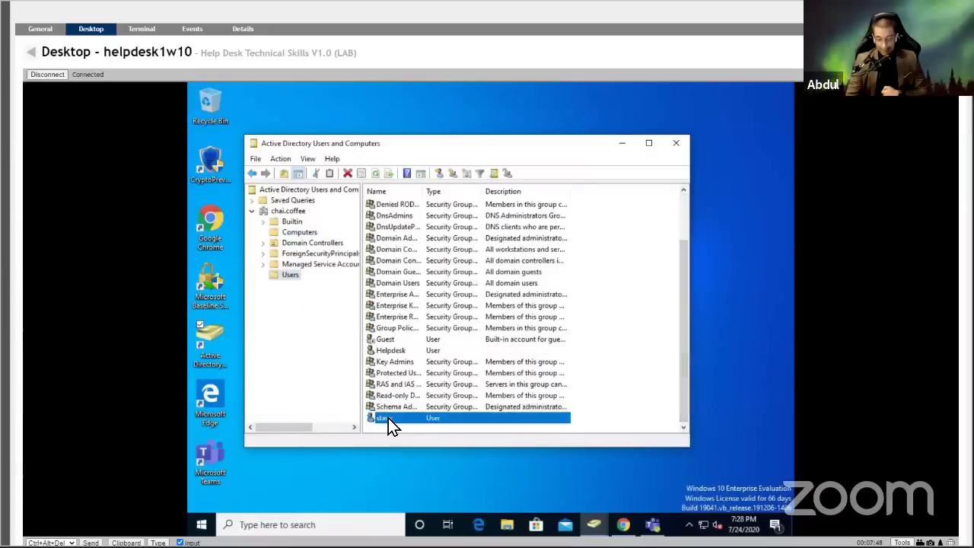
right_click(389, 418)
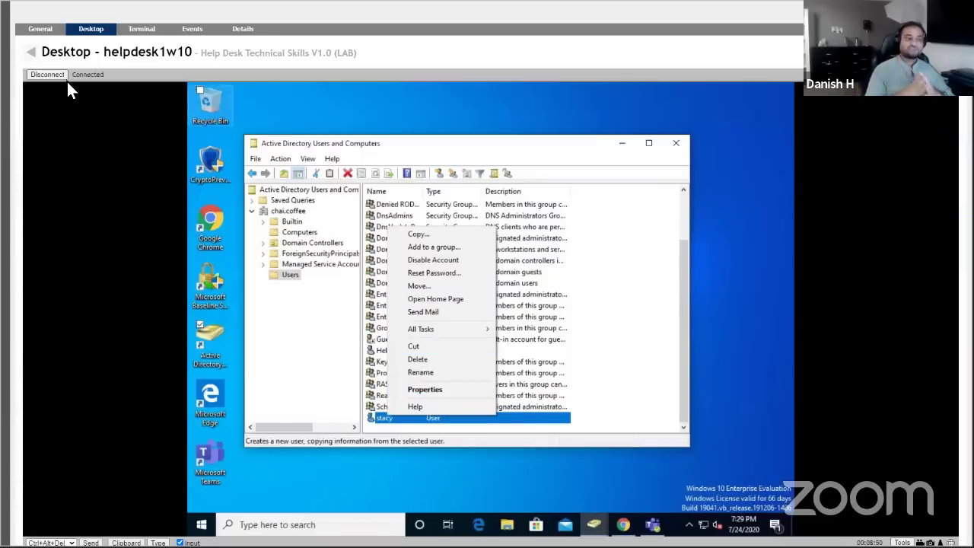
left_click(30, 53)
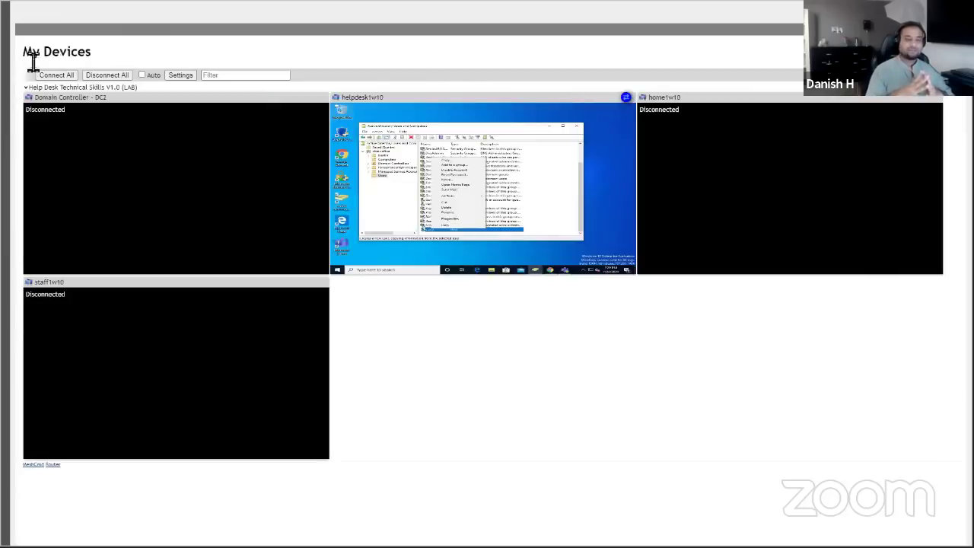
right_click(432, 145)
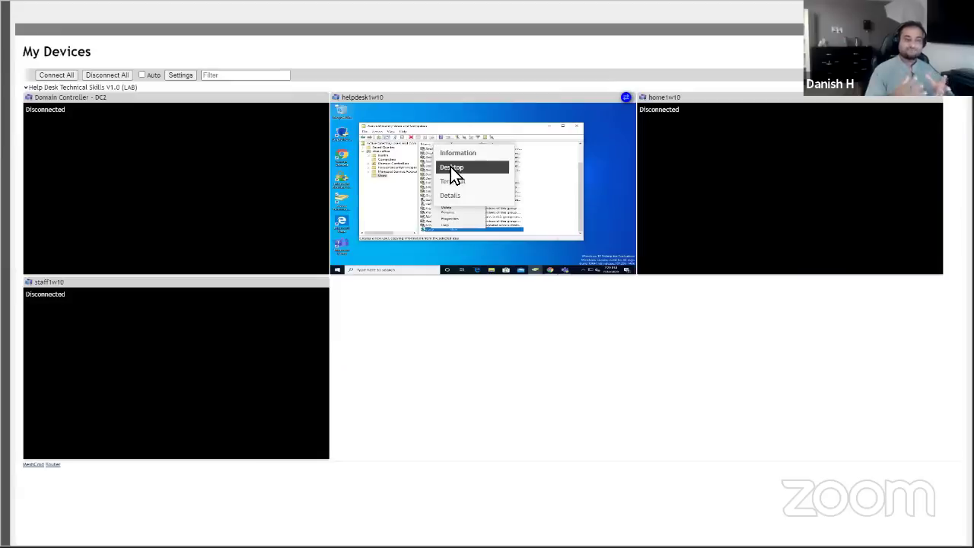
left_click(450, 168)
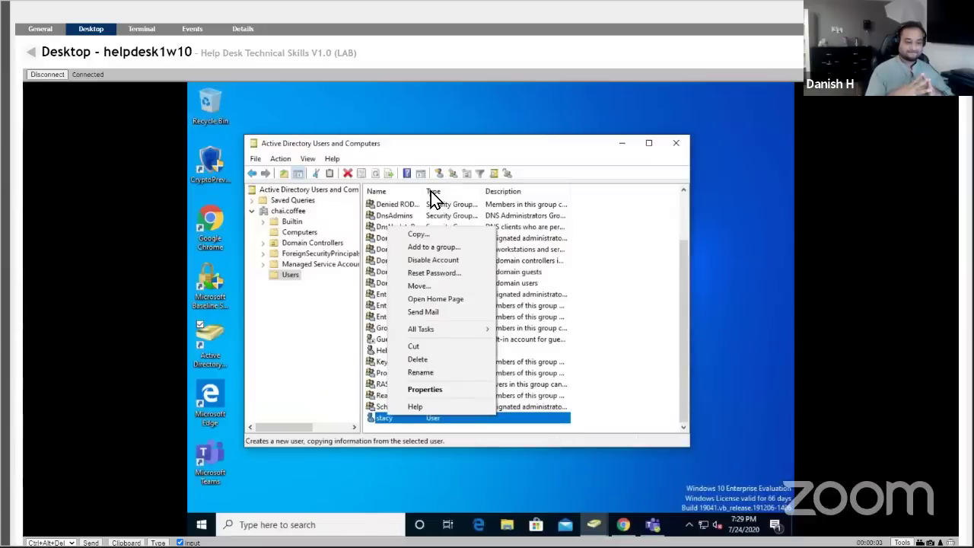
Dismiss the user's action menu and leave helpdesk1w10 for the My Devices overview.
left_click(391, 422)
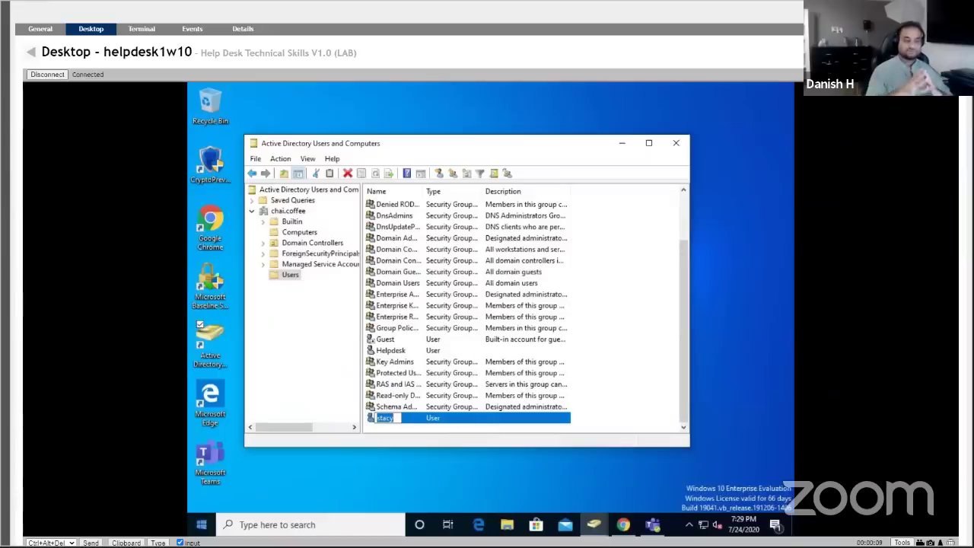
left_click(202, 525)
mouse_move(200, 390)
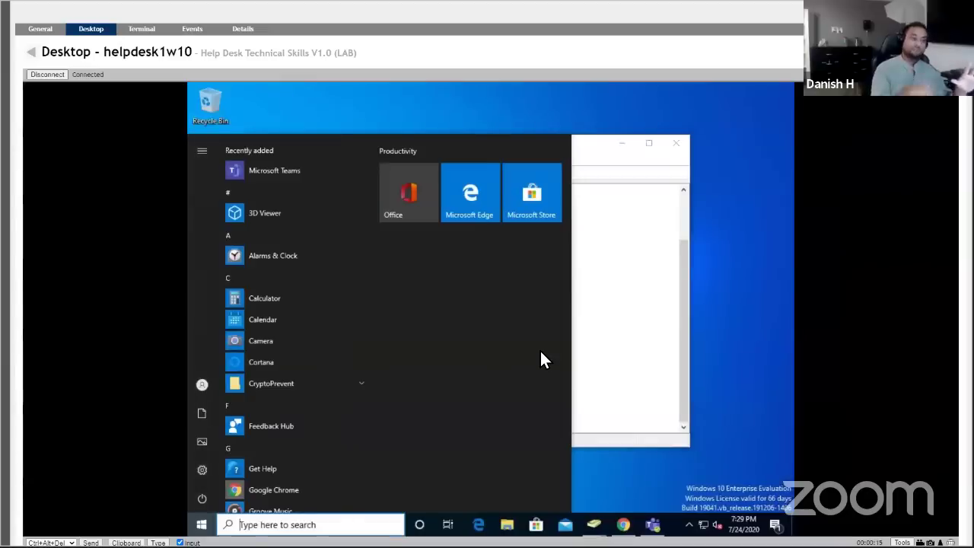
left_click(31, 52)
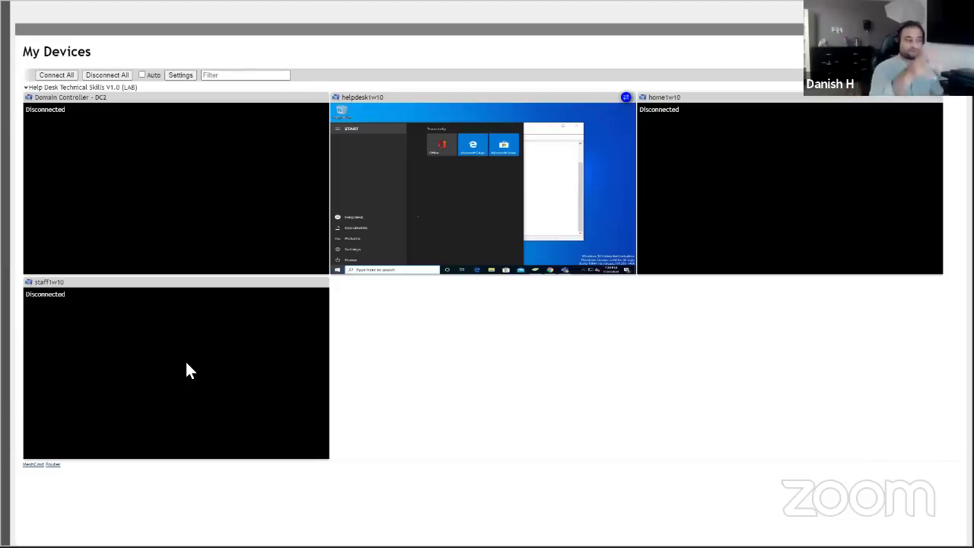
Connect to staff1w10's remote desktop from its My Devices tile.
right_click(178, 355)
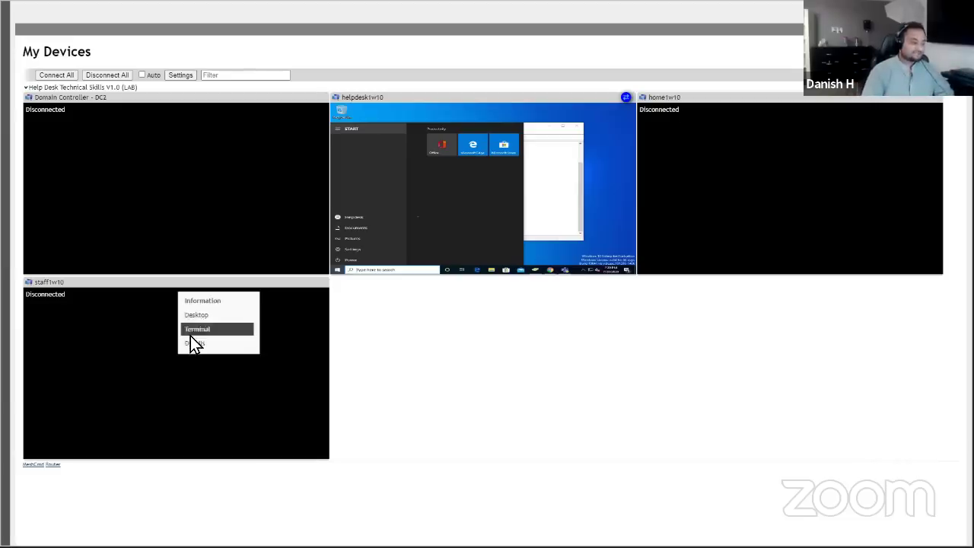
left_click(197, 315)
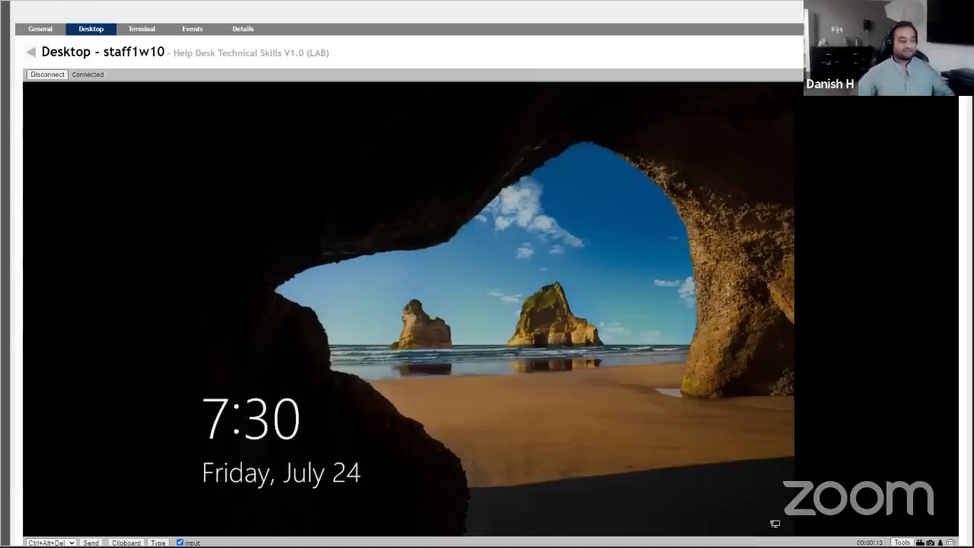
Sign in to staff1w10 as Other user with the domain user's name and password.
left_click(91, 542)
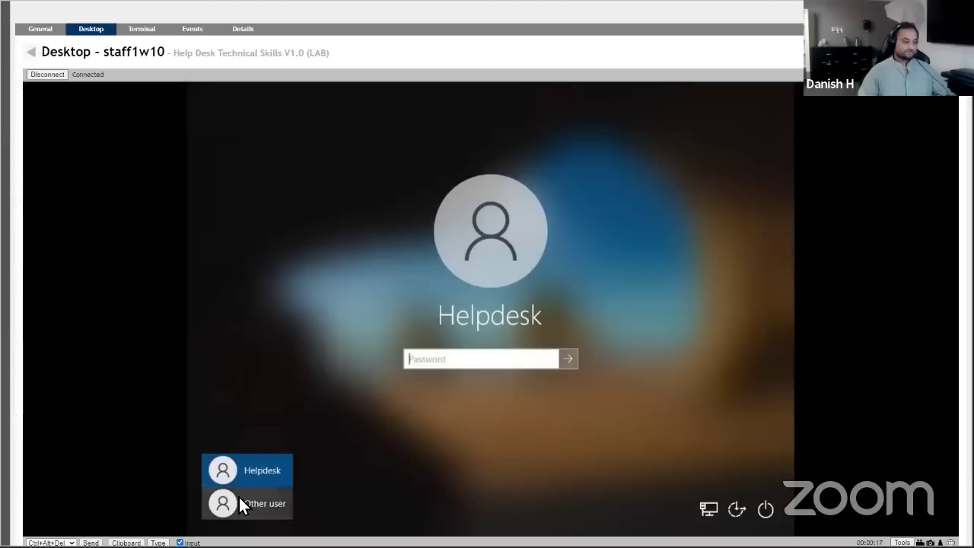
left_click(239, 498)
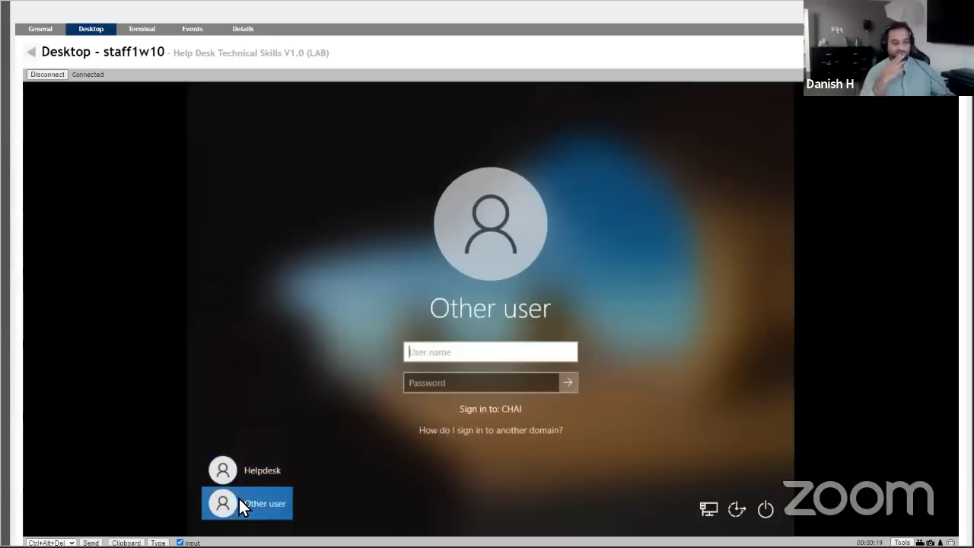
type("stacy")
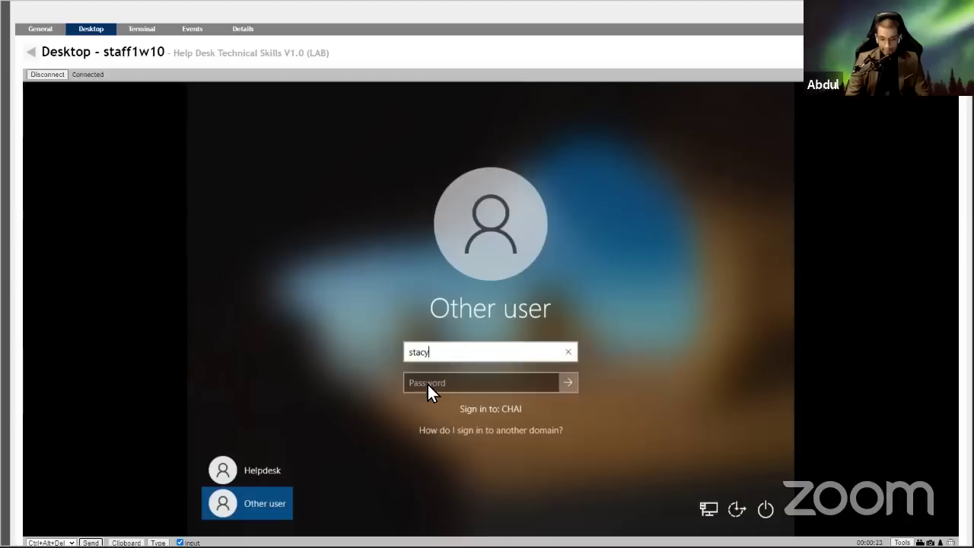
left_click(429, 385)
key("Caps_Lock")
type("•")
key("Caps_Lock")
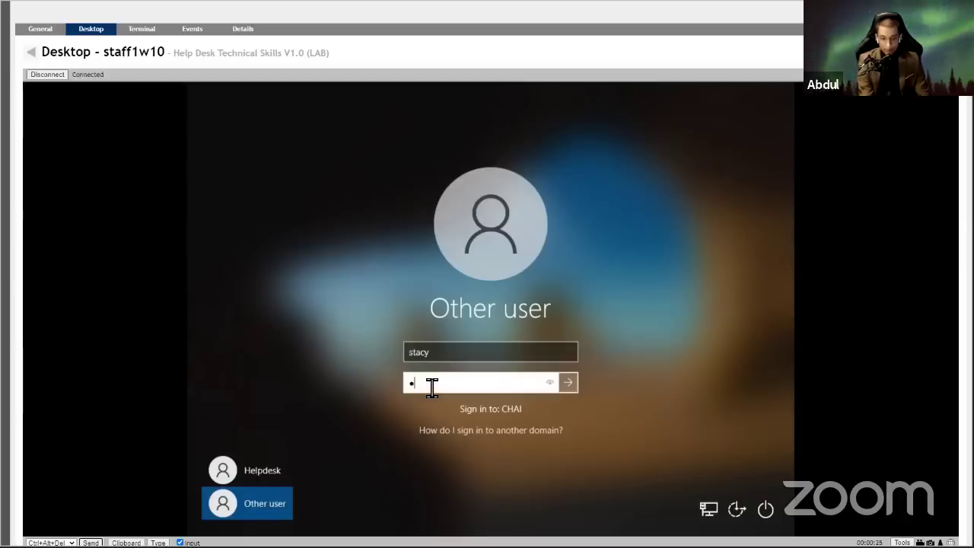
type("••••••••")
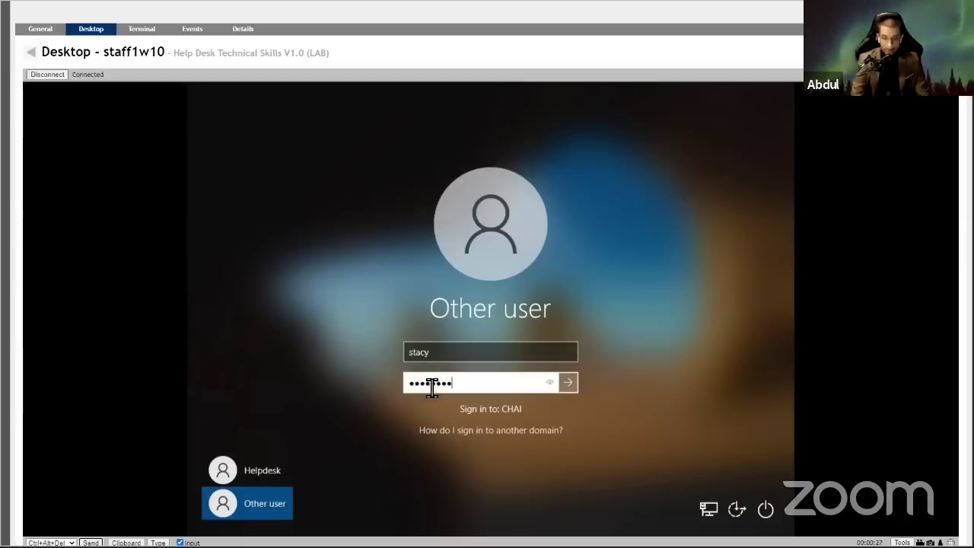
left_click(571, 378)
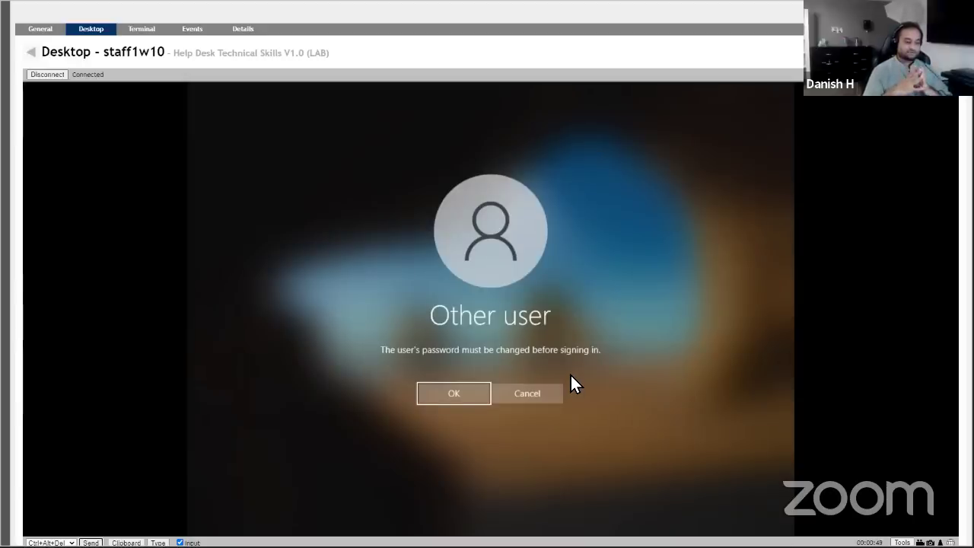
Accept the must-change-password notice to reach staff1w10's password-change form.
left_click(452, 394)
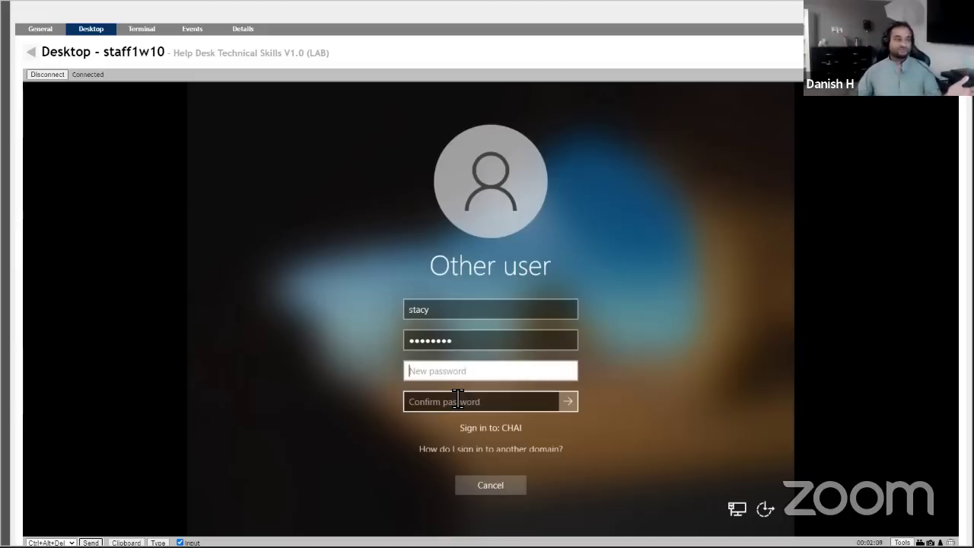
Reopen helpdesk1w10's remote desktop from My Devices and bring up Windows search there.
left_click(29, 55)
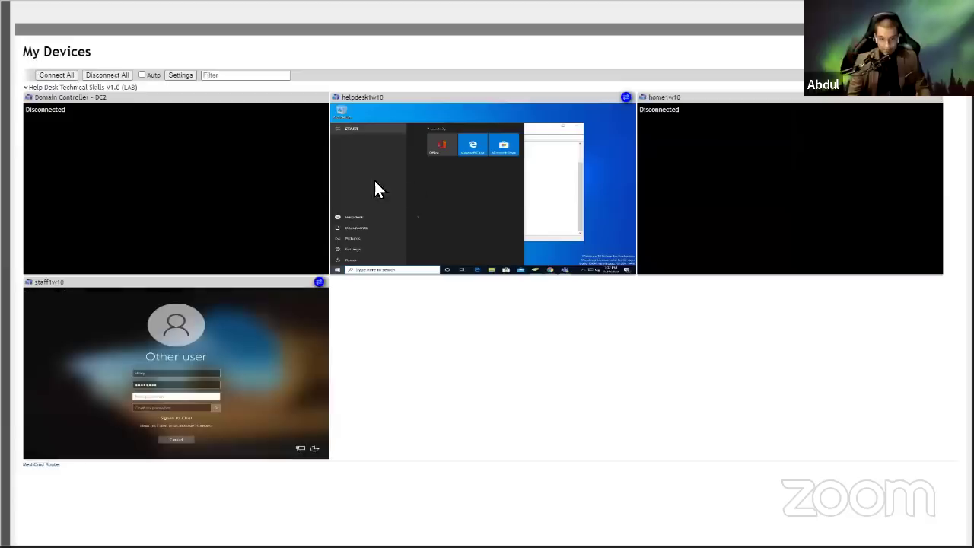
right_click(429, 176)
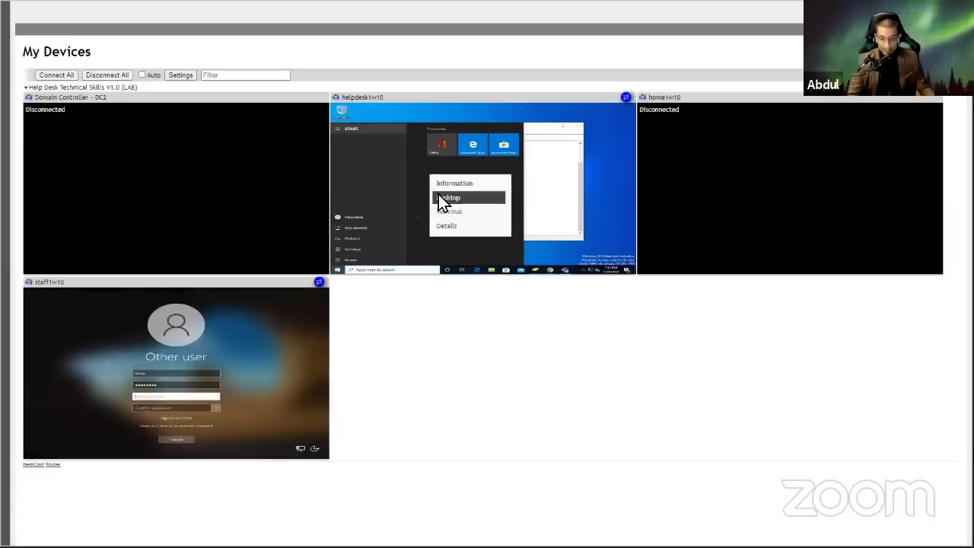
left_click(438, 197)
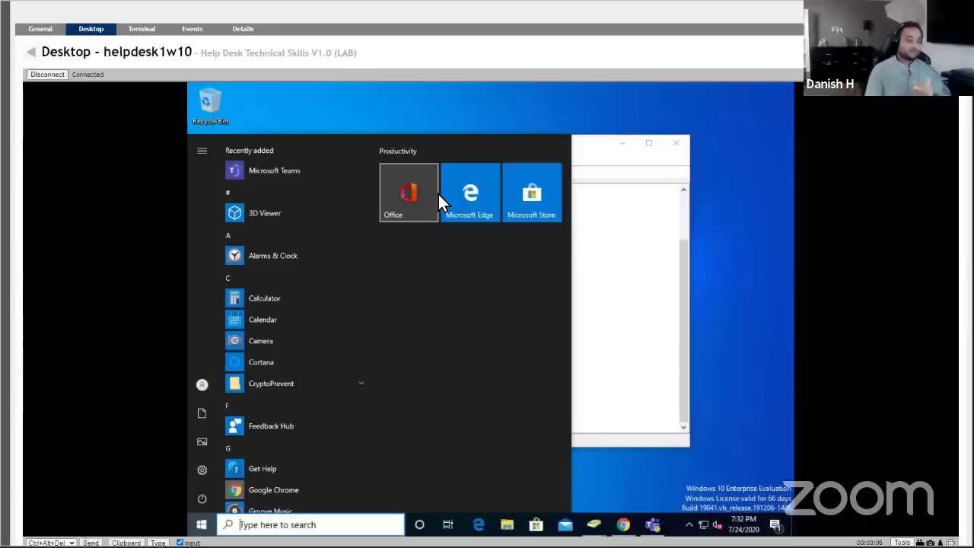
left_click(368, 118)
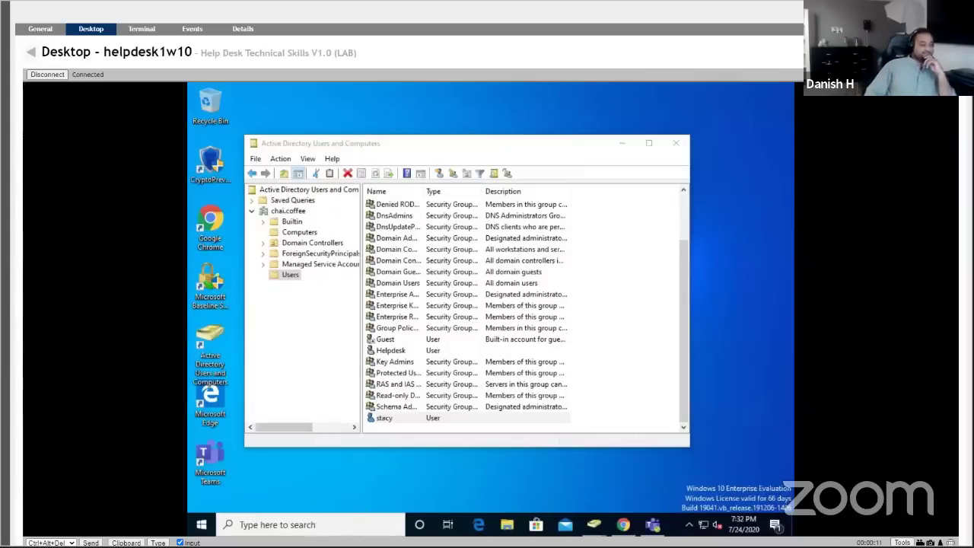
left_click(306, 525)
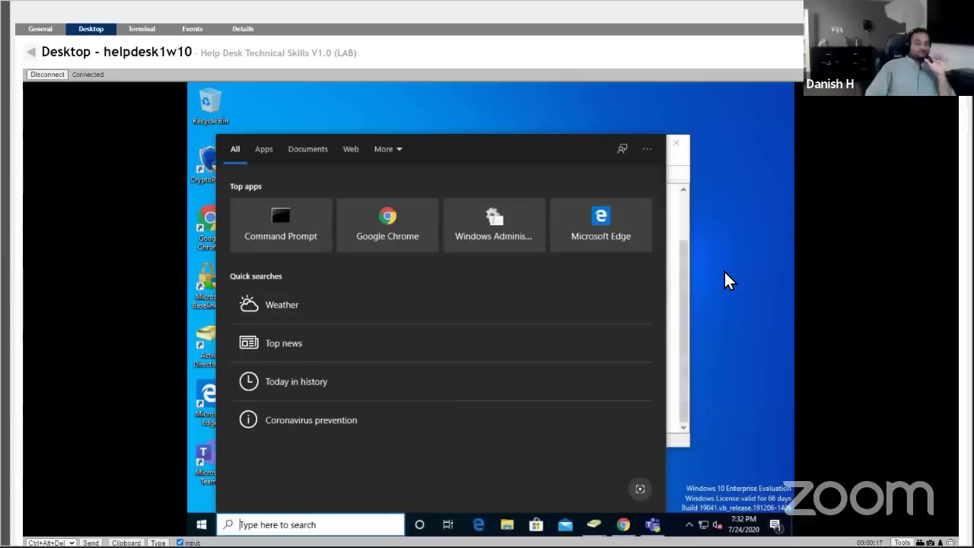
Reposition the Administrative Tools window and launch Computer Management from it.
left_click(461, 217)
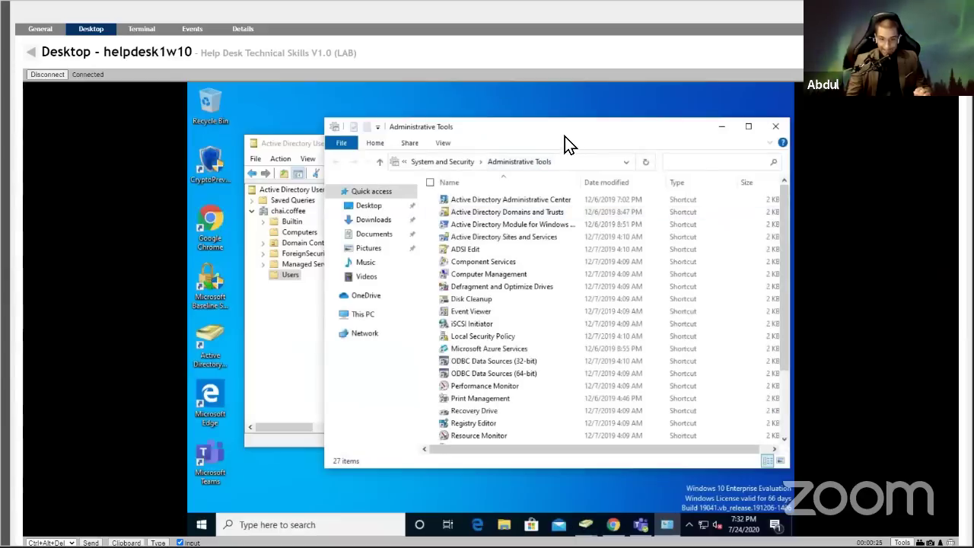
left_click_drag(549, 132, 496, 125)
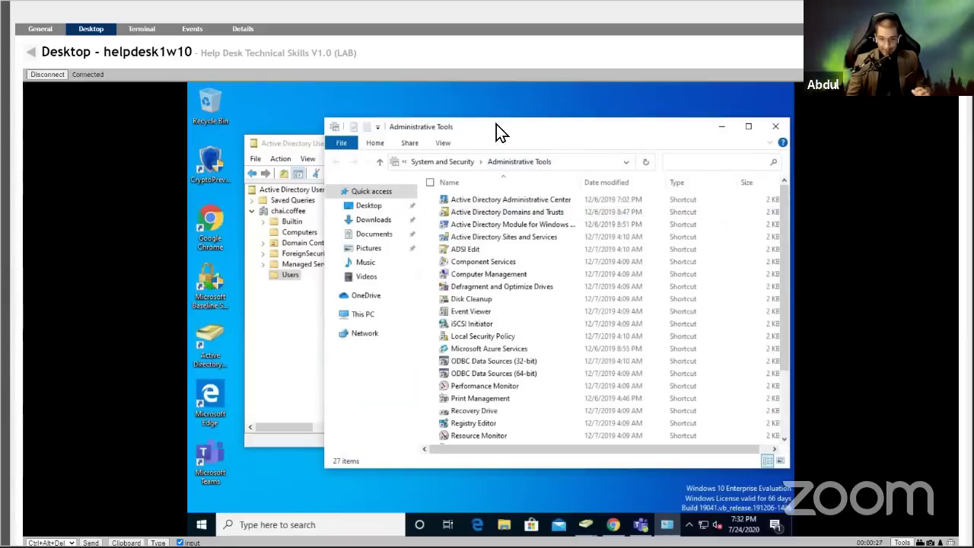
left_click_drag(735, 214, 714, 202)
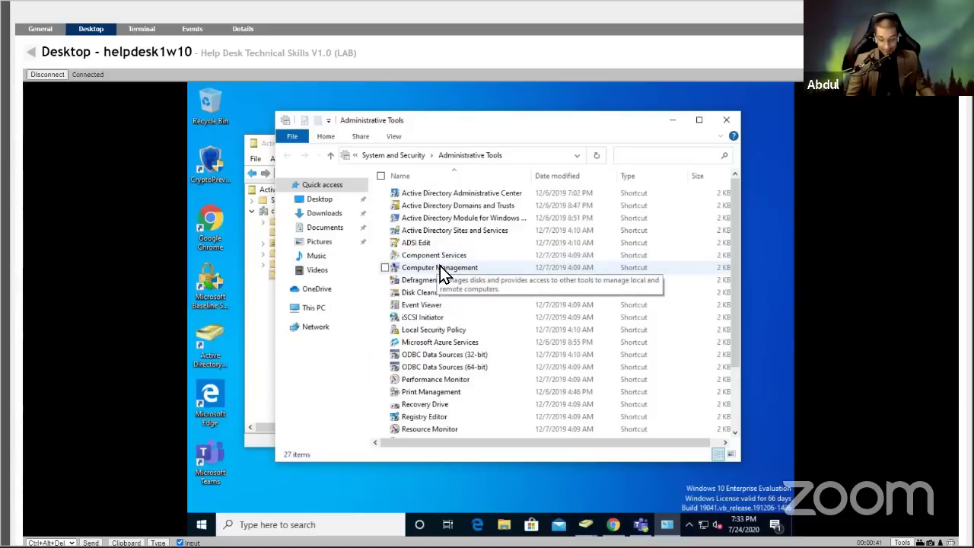
double_click(440, 267)
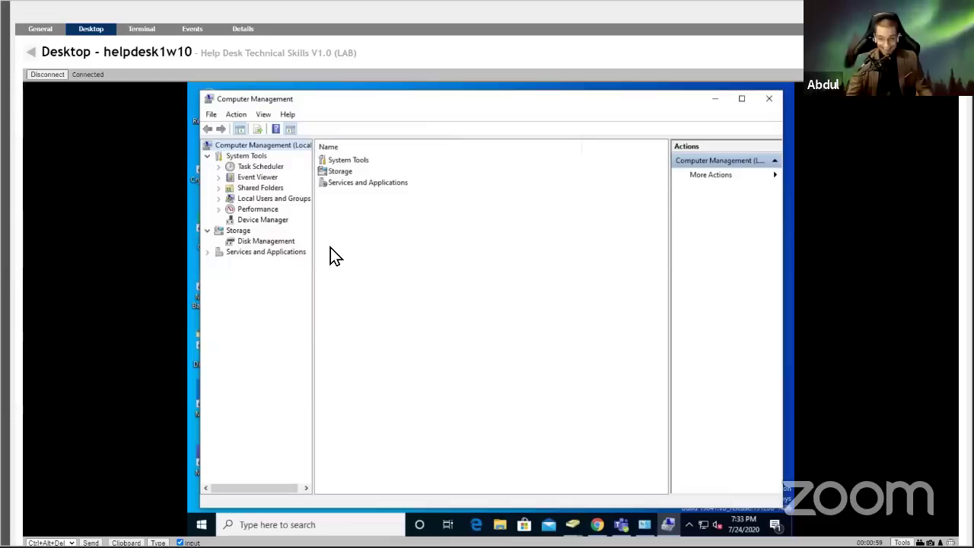
Close Computer Management and review Local Security Policy's Password Policy and Account Lockout Policy settings.
left_click(767, 102)
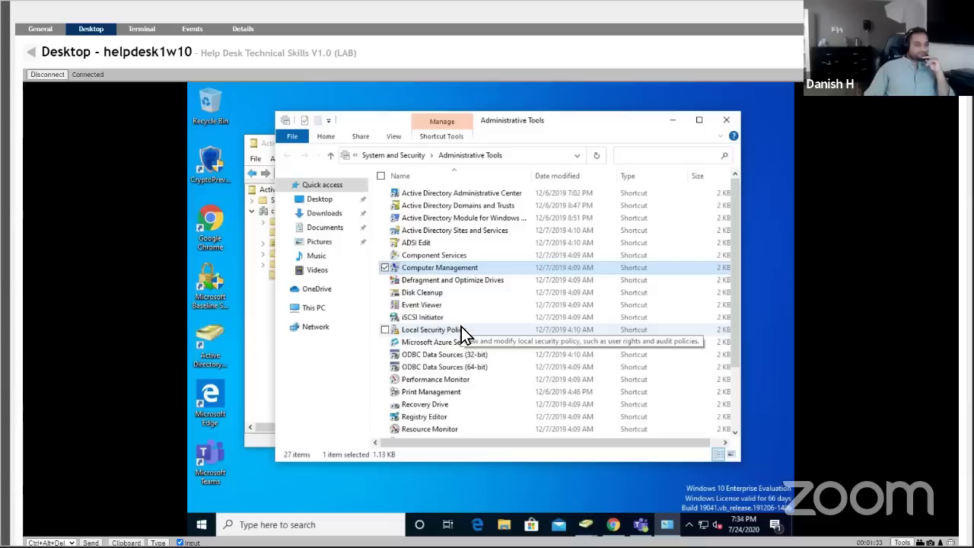
double_click(461, 329)
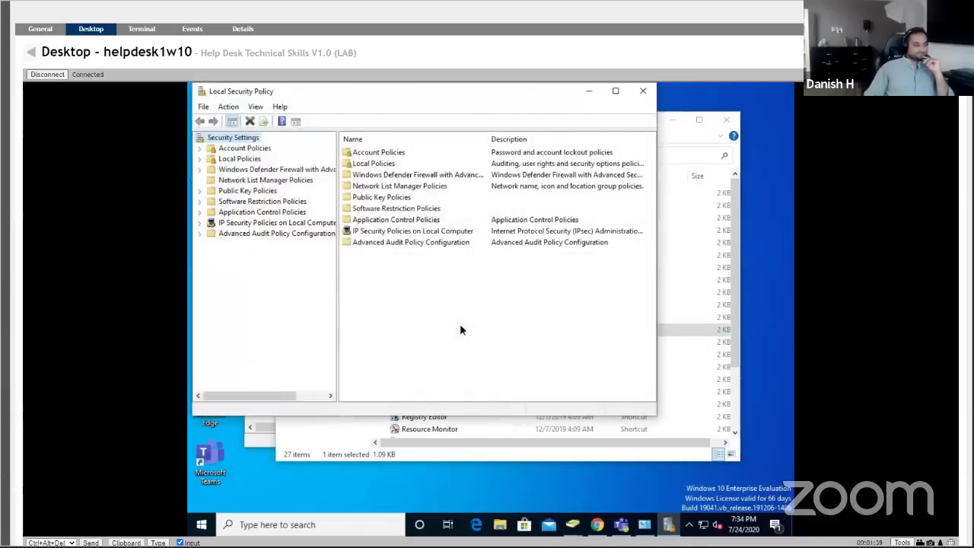
left_click(215, 150)
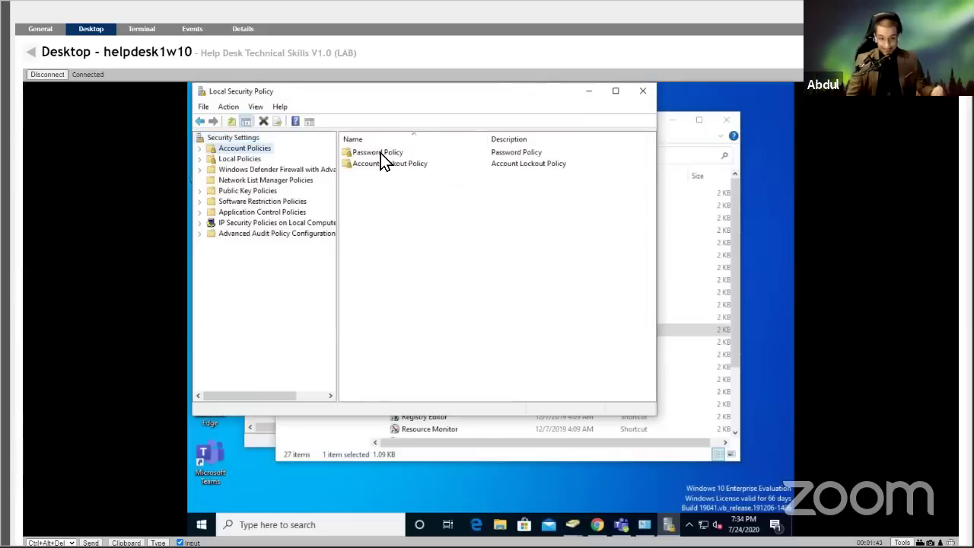
double_click(381, 153)
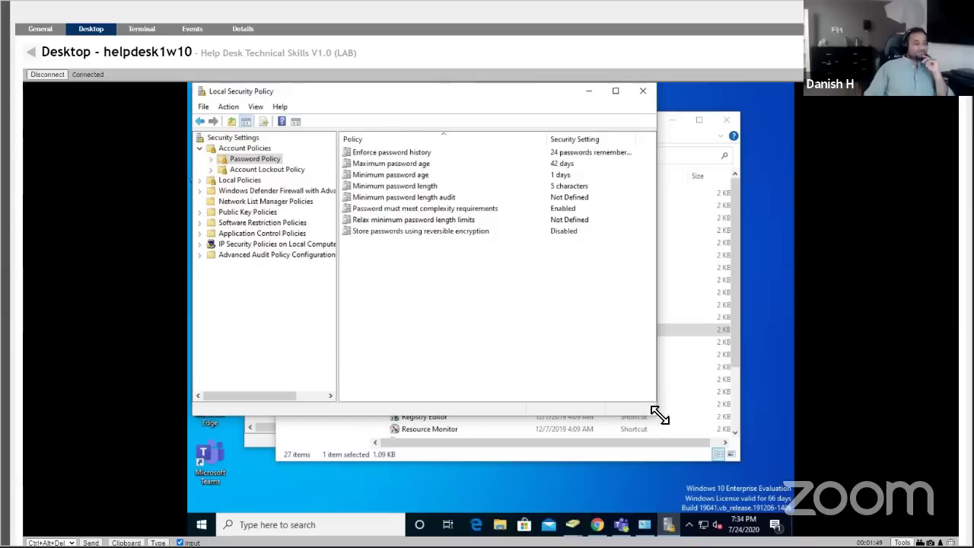
left_click_drag(657, 408, 728, 414)
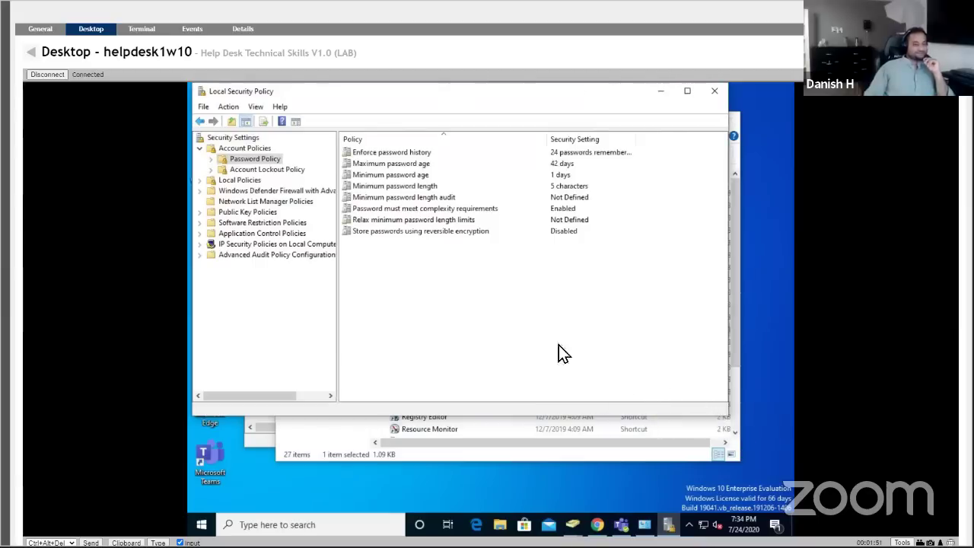
left_click(276, 170)
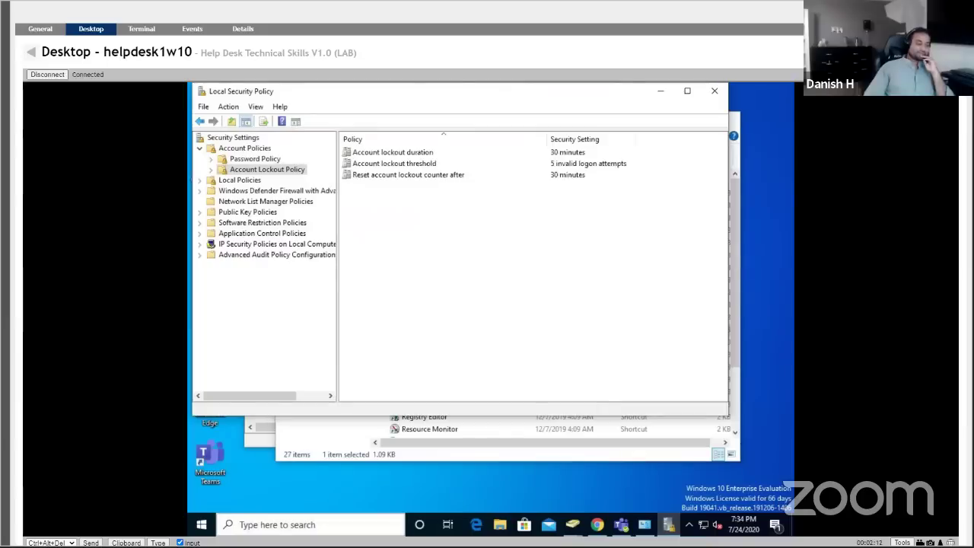
Launch Command Prompt on helpdesk1w10 by searching for cmd.
left_click(299, 524)
type("c")
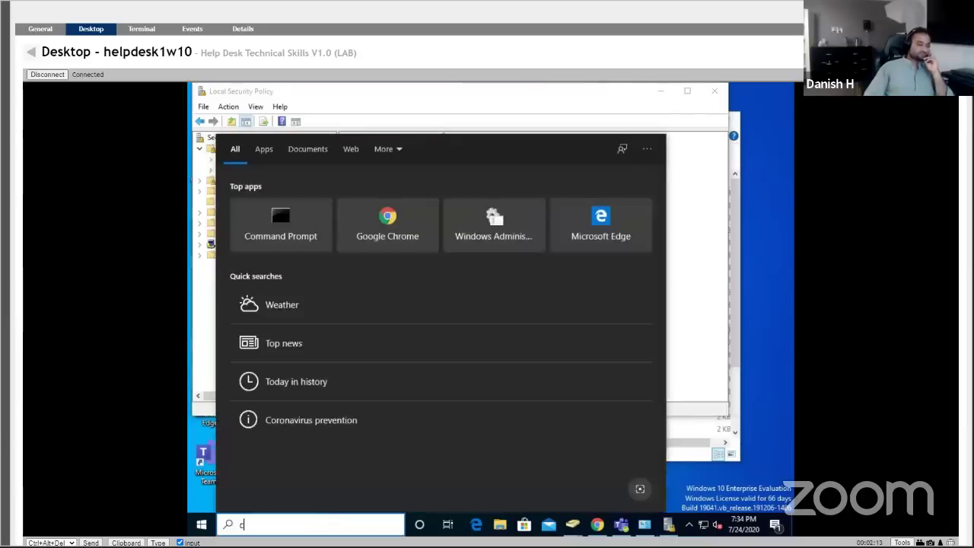
type("md")
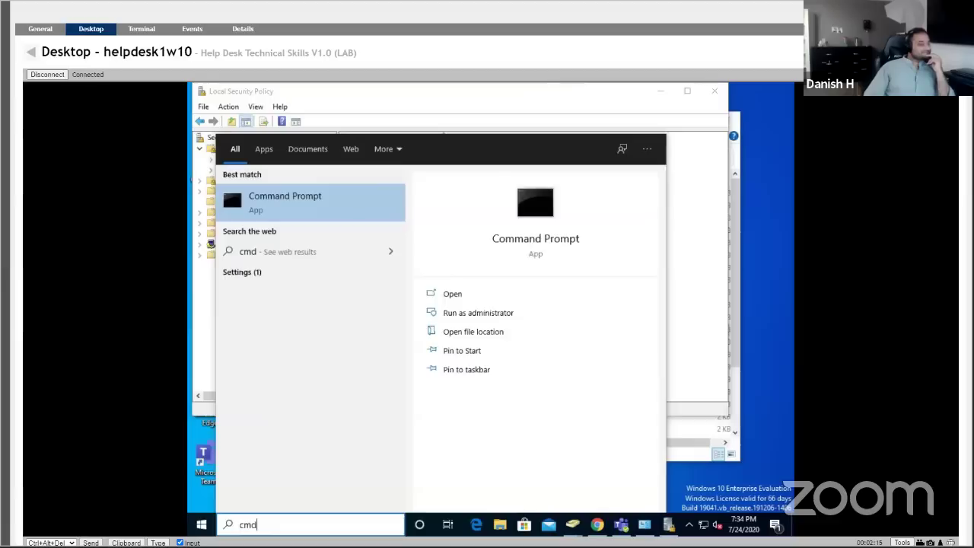
key("Return")
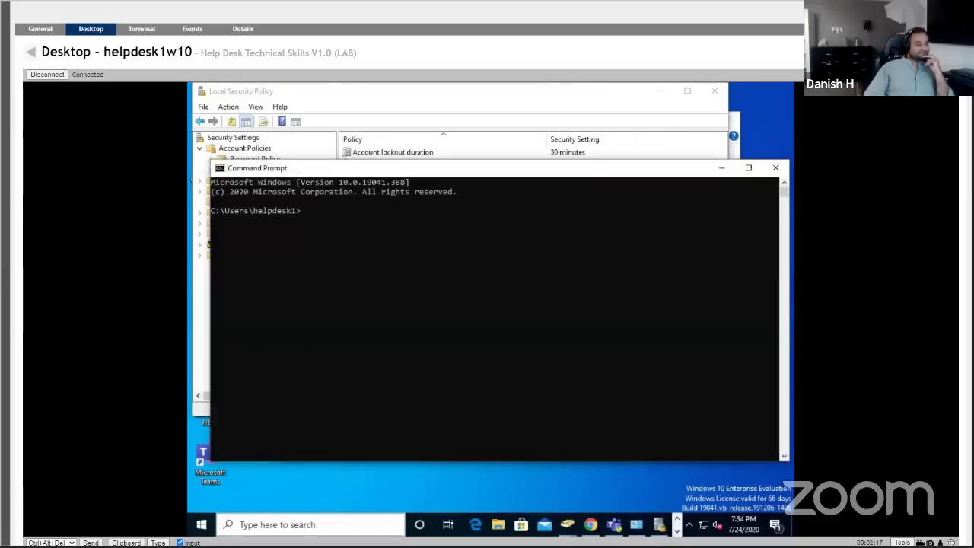
Run net account and NET ACCOUNTS, showing lockout threshold 5 and 30-minute duration and window.
type("neta")
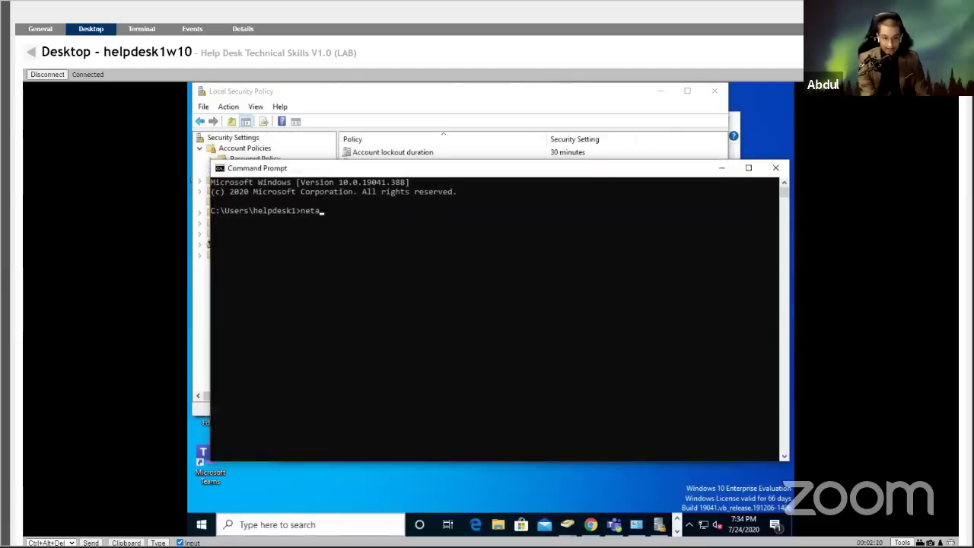
type("ccount")
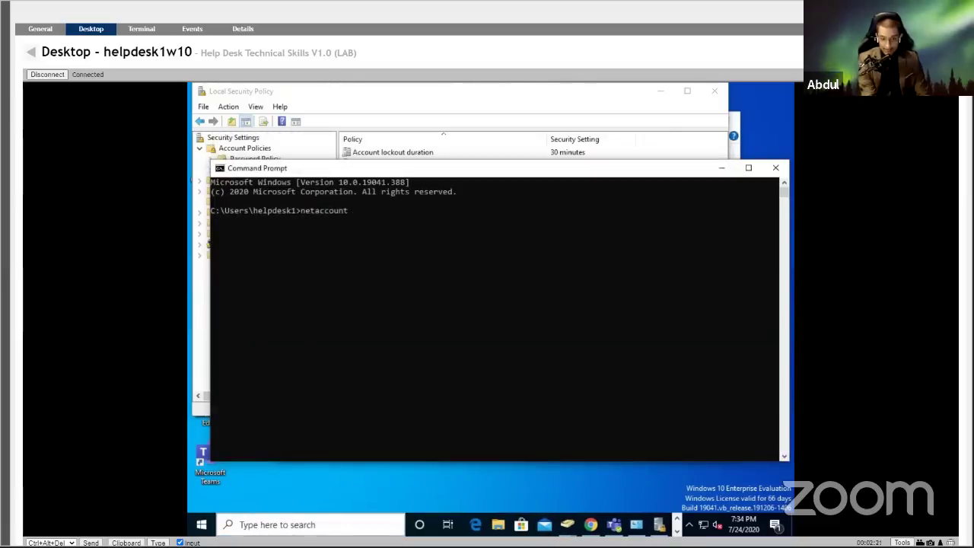
key("BackSpace")
key("BackSpace")
key("BackSpace")
key("BackSpace")
key("BackSpace")
key("BackSpace")
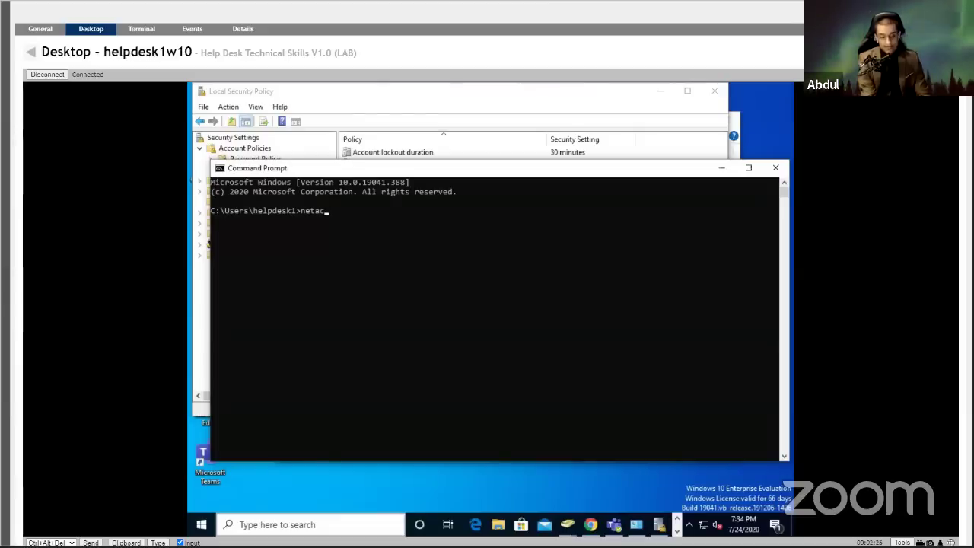
key("BackSpace")
key("BackSpace")
key("BackSpace")
key("BackSpace")
type("et ac")
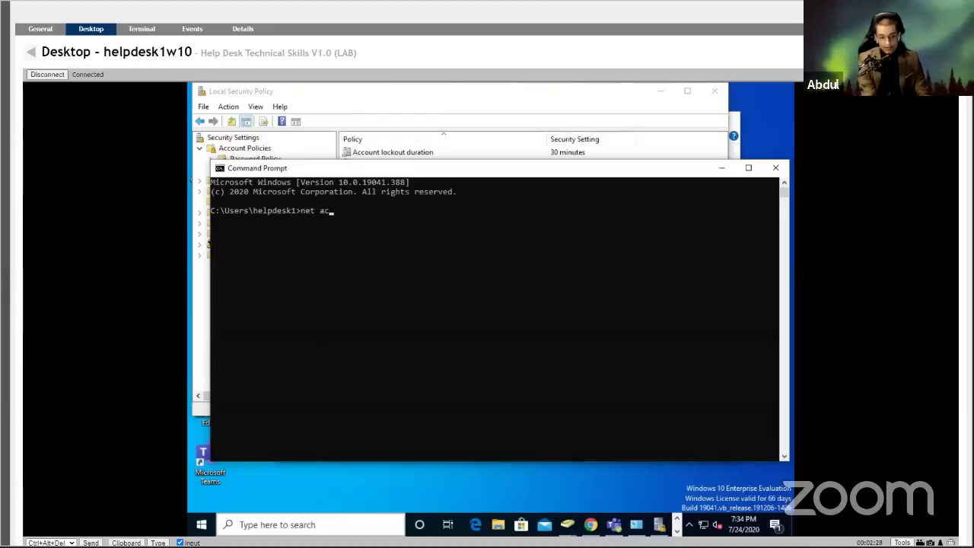
type("count")
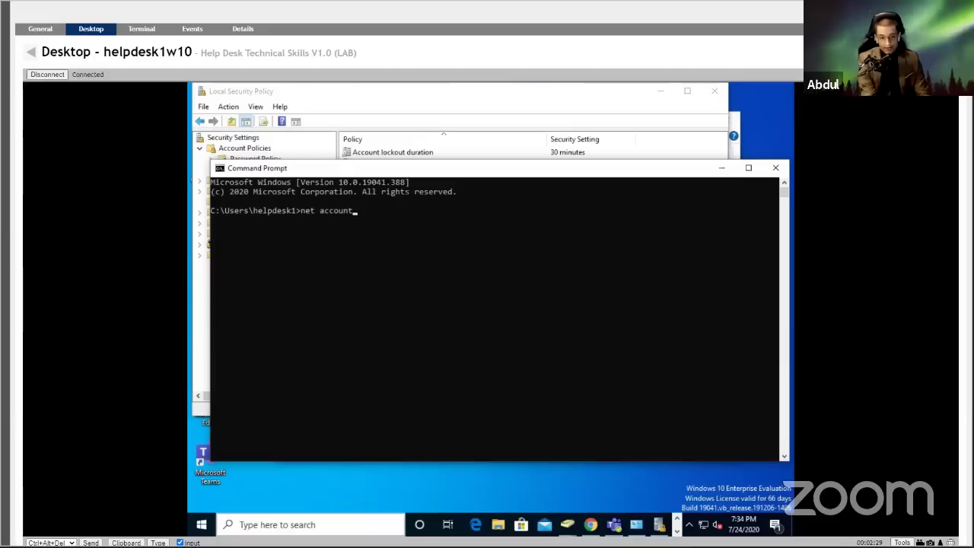
key("Return")
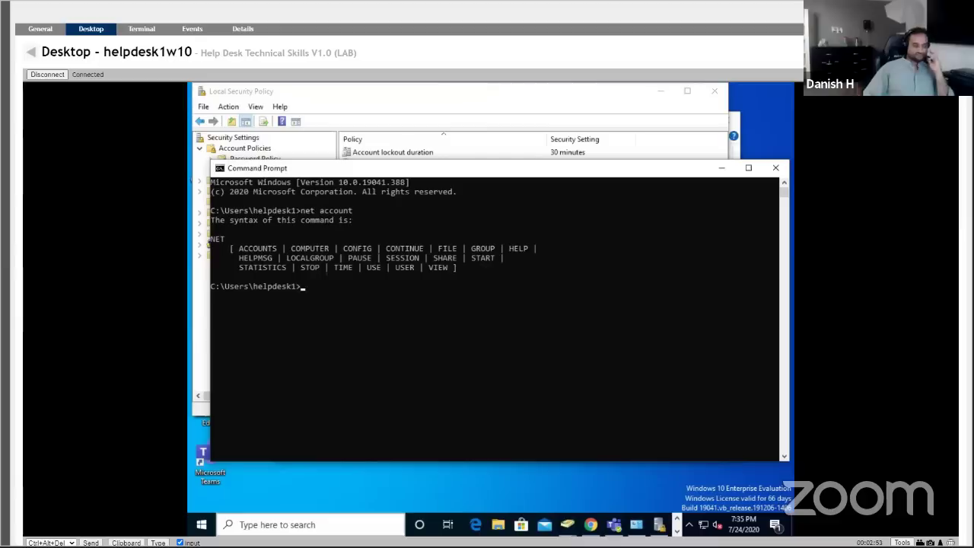
type("NET ACCOUNTS")
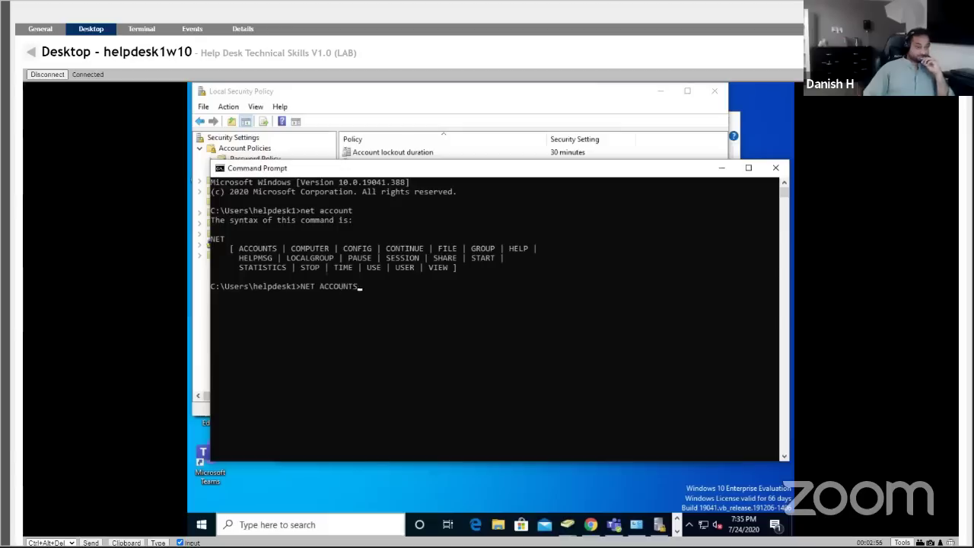
key("Return")
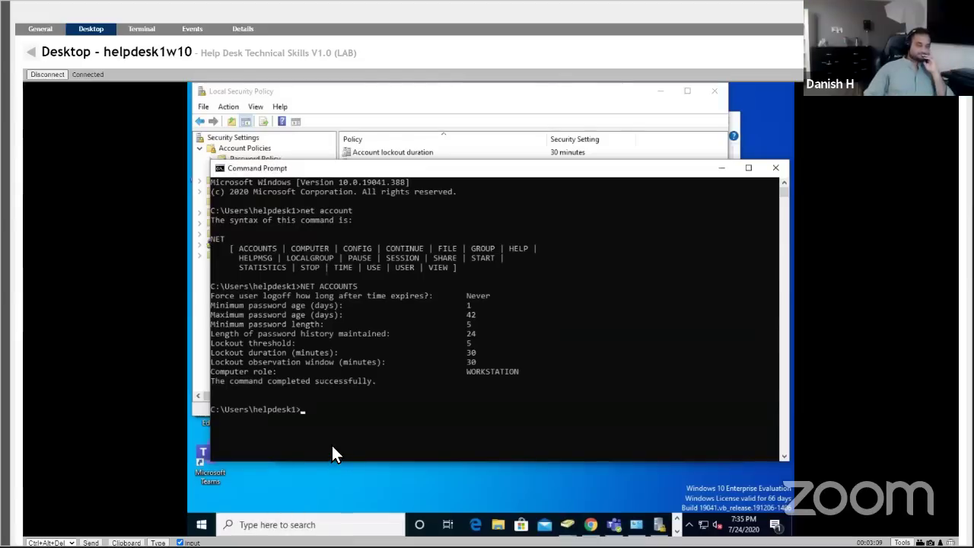
Open the staff1w10 remote desktop from the MeshCentral device list.
left_click(31, 58)
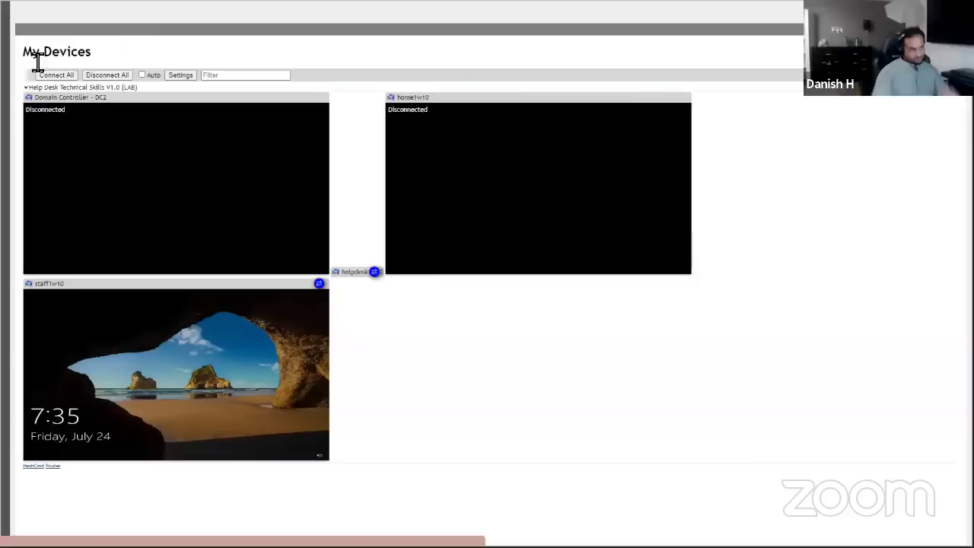
right_click(195, 353)
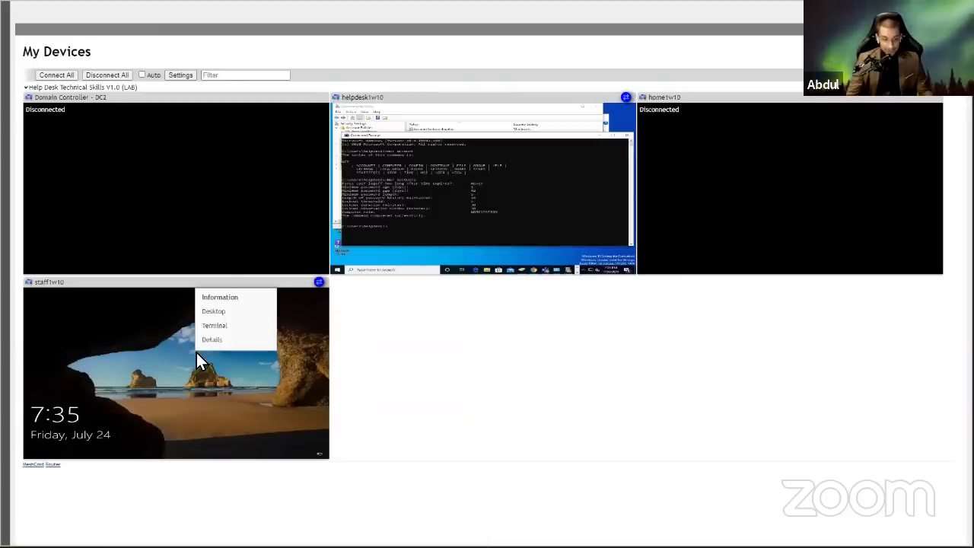
left_click(212, 313)
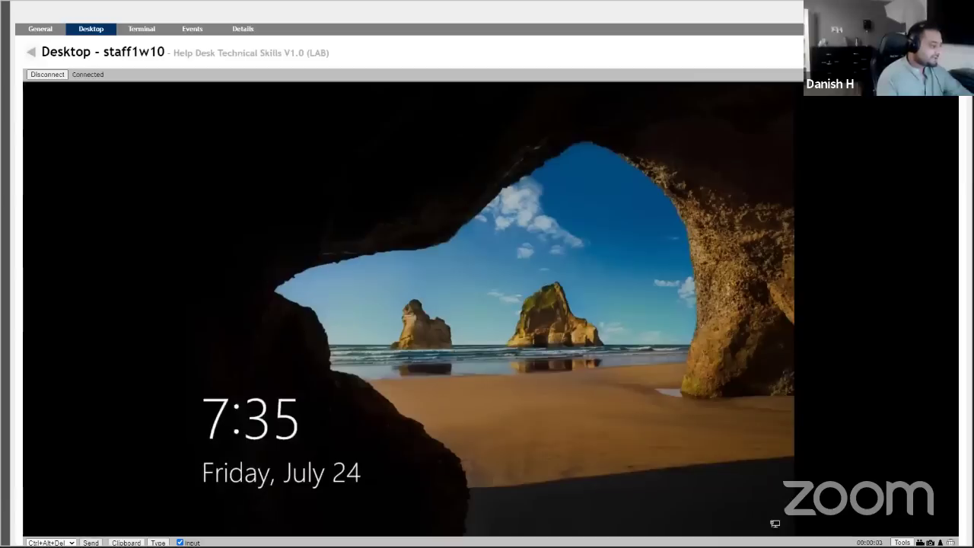
Sign in as Other user with the staff user's domain user name and current password.
left_click(90, 520)
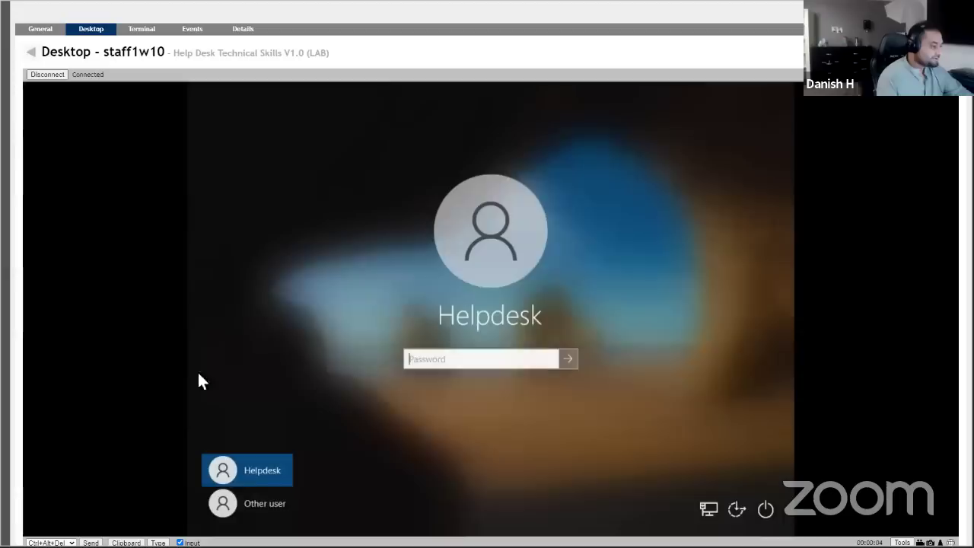
left_click(255, 503)
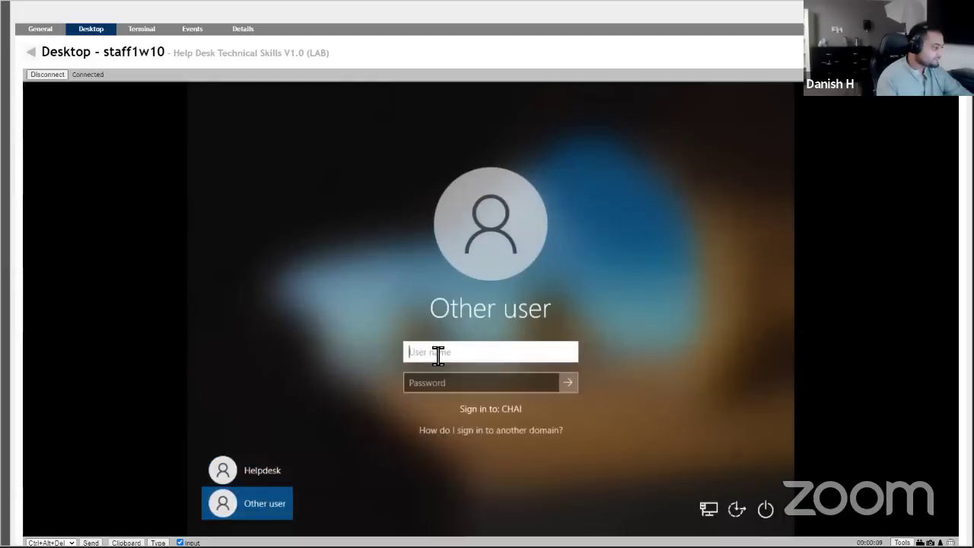
type("stac")
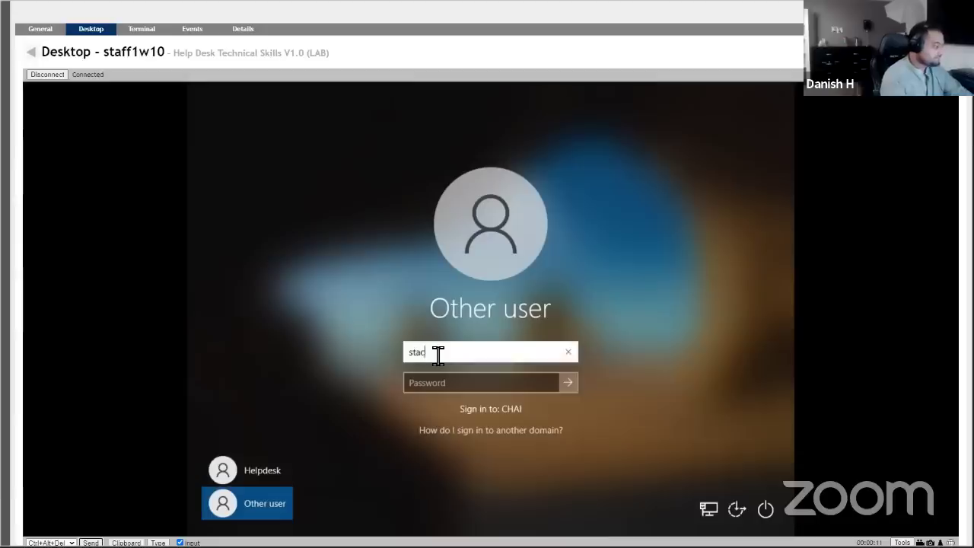
type("y")
left_click(455, 384)
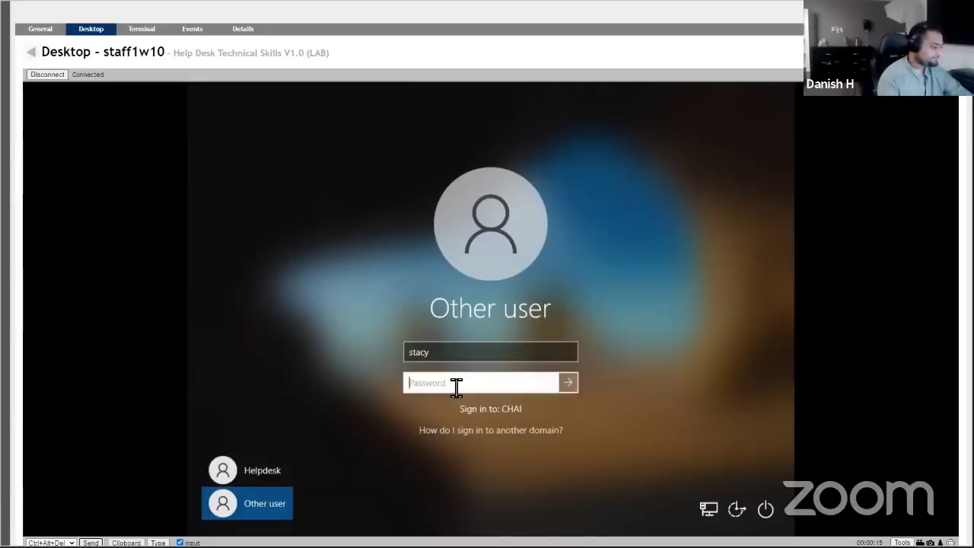
type("Password1")
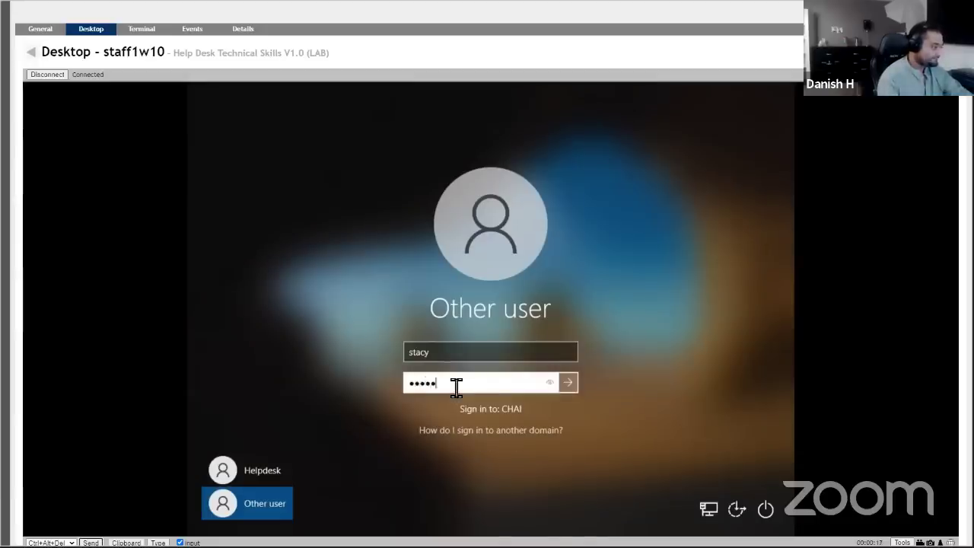
key("Return")
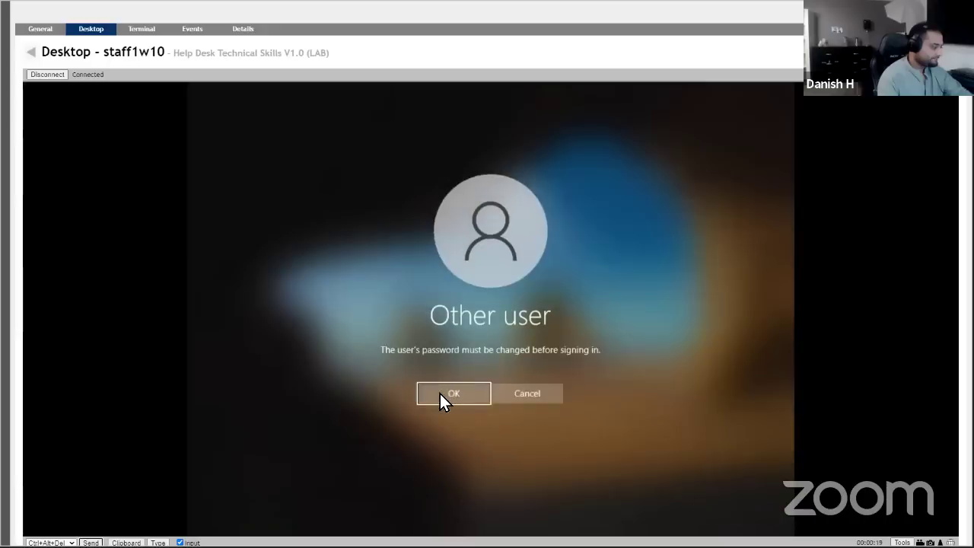
Acknowledge the must-change notice, then enter and confirm a new password for the account.
left_click(440, 393)
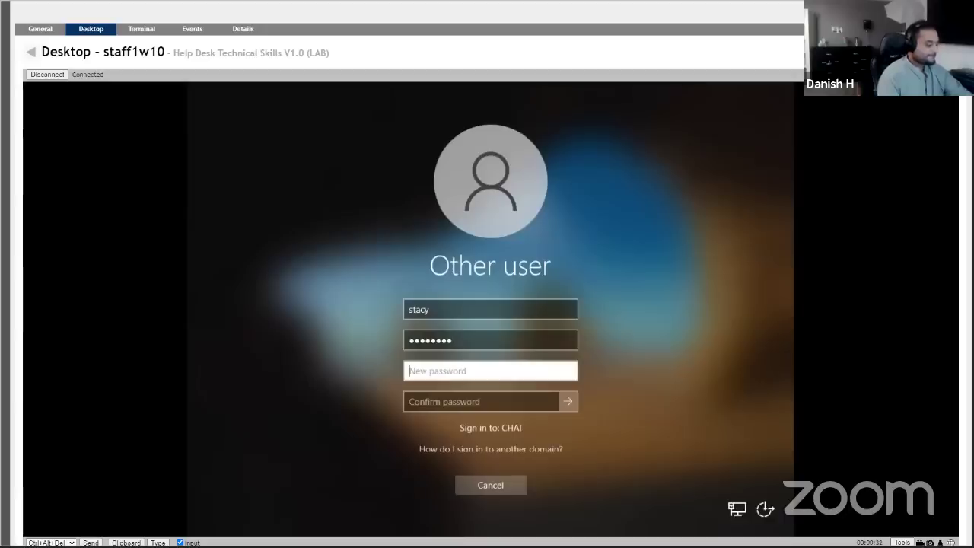
key("Caps_Lock")
type("•")
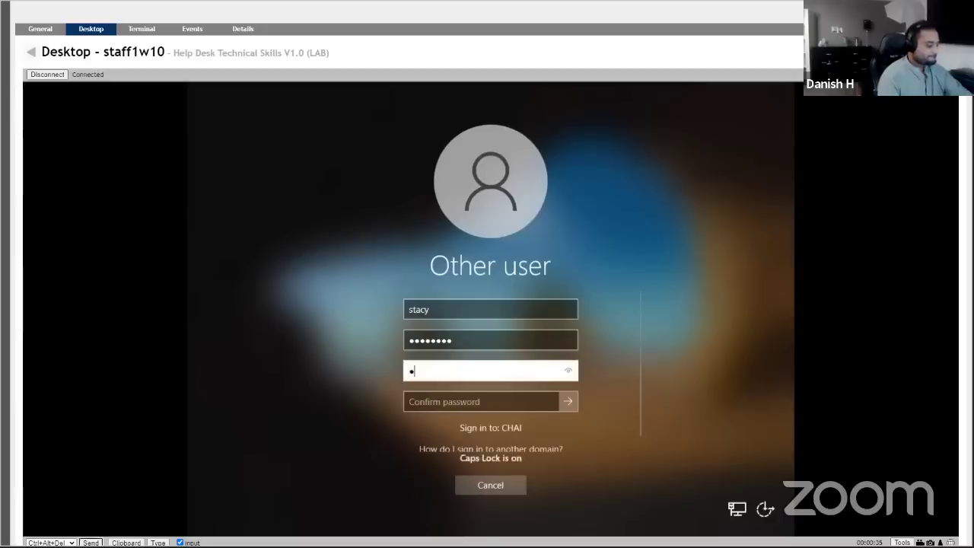
key("Caps_Lock")
type("•••••••••••")
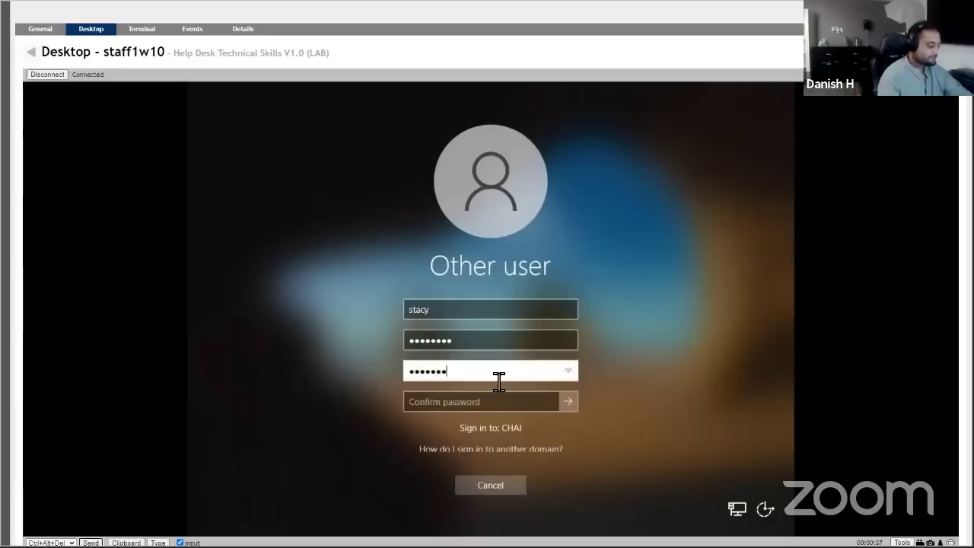
left_click(439, 407)
key("Caps_Lock")
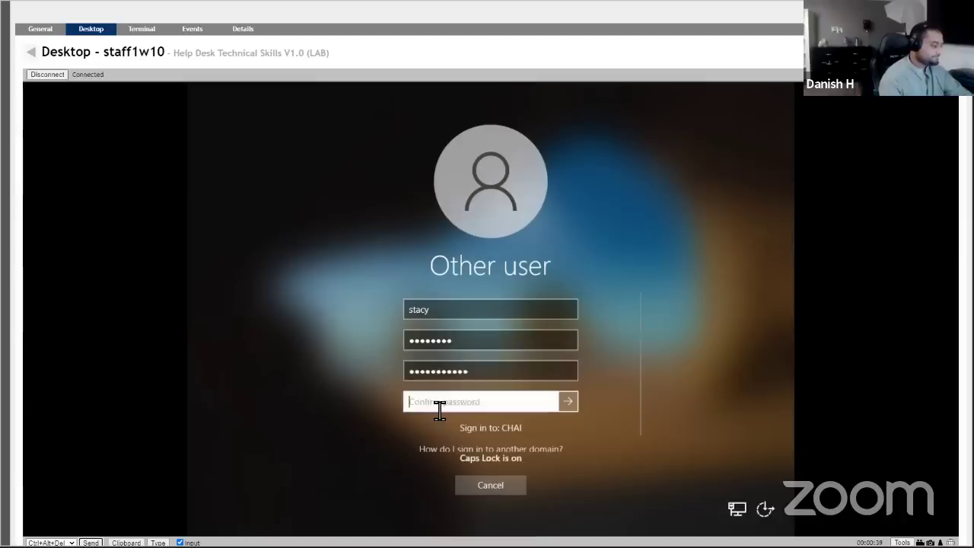
type("•")
key("Caps_Lock")
type("•••••••••••")
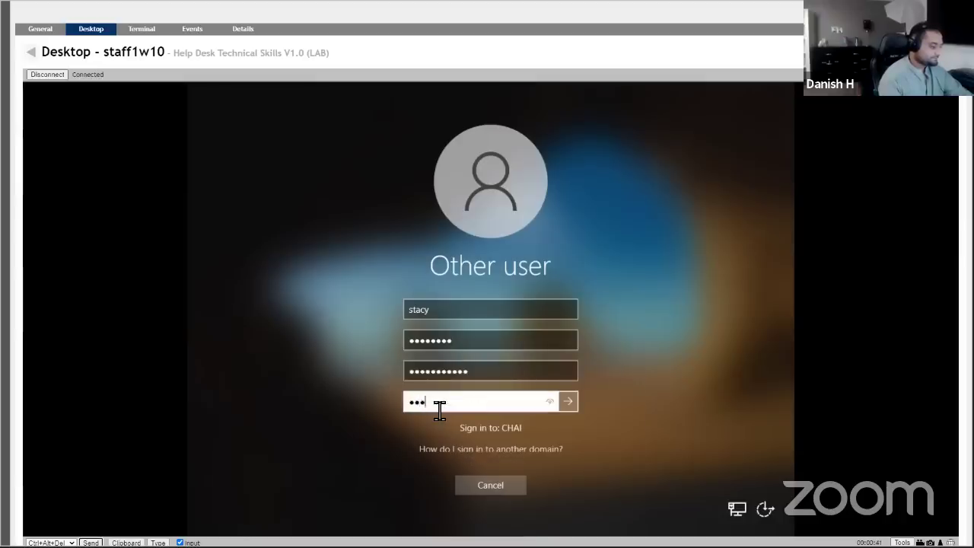
left_click(563, 404)
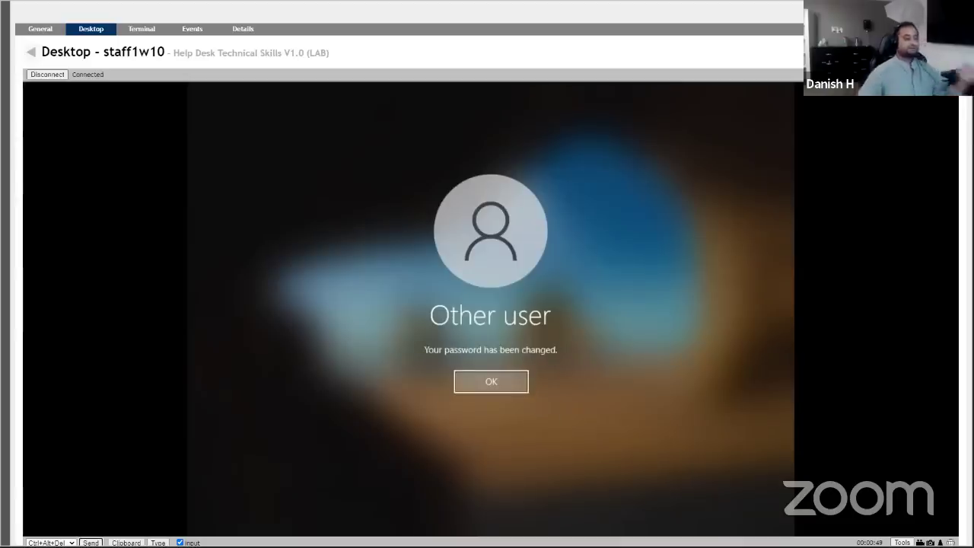
Dismiss the 'Your password has been changed' message so the Windows 10 desktop loads.
left_click(477, 385)
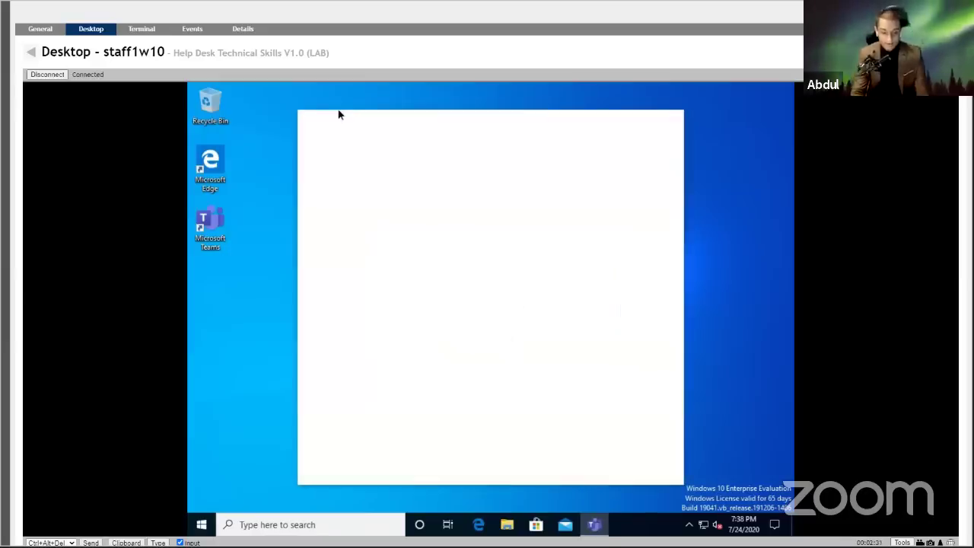
Launch Command Prompt on staff1w10 by searching for cmd.
left_click(267, 524)
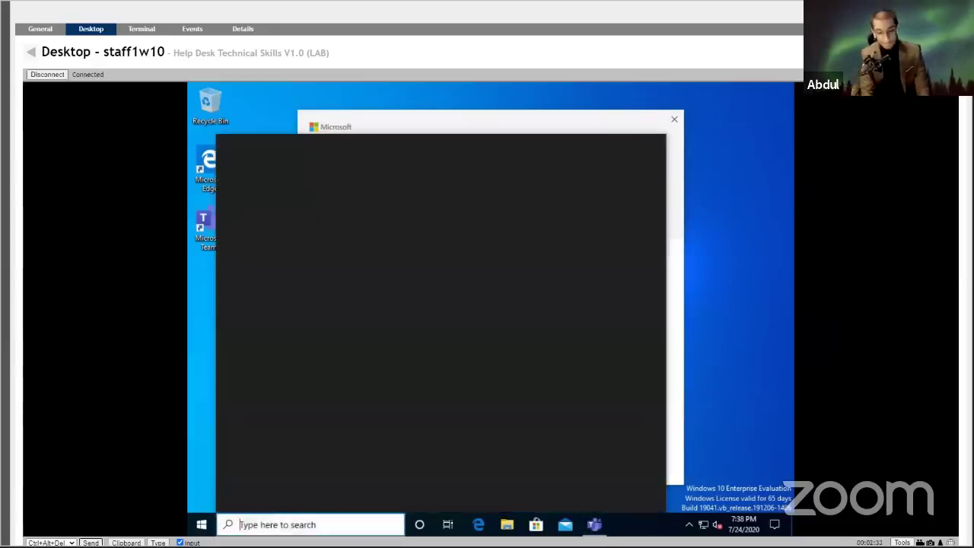
type("cmd")
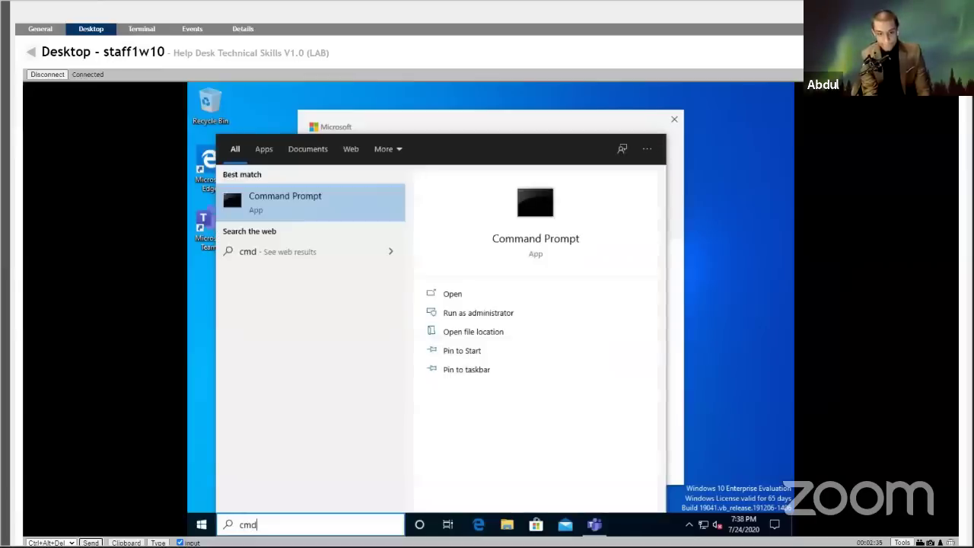
key("Return")
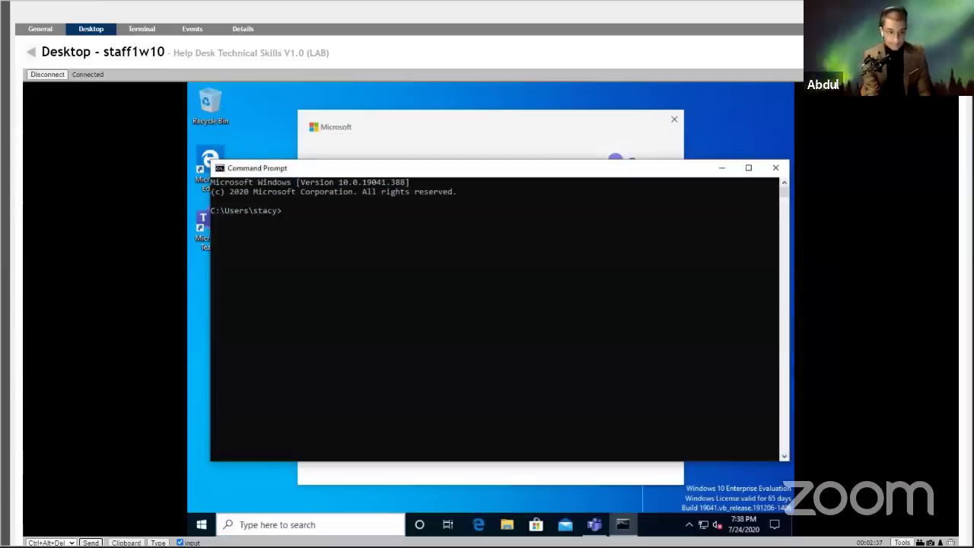
Run WHOAMI /FQDN to show the user's distinguished name in chai.coffee's Users container.
type("whoami /")
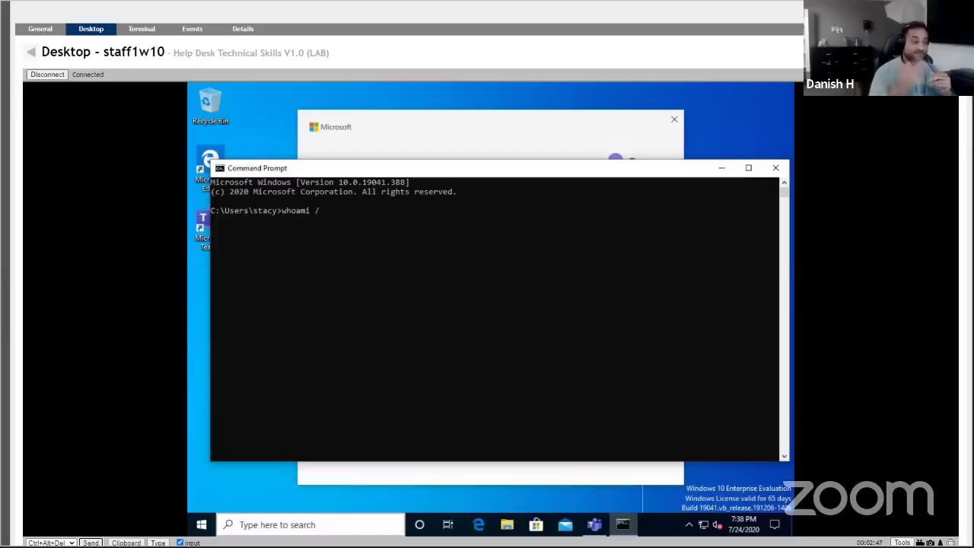
type("PQDN")
key("Return")
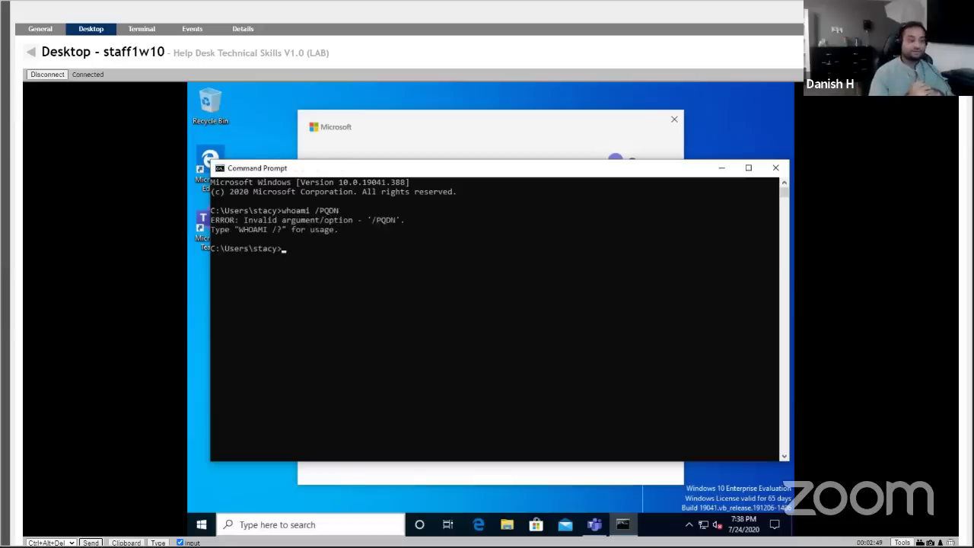
type("WHO")
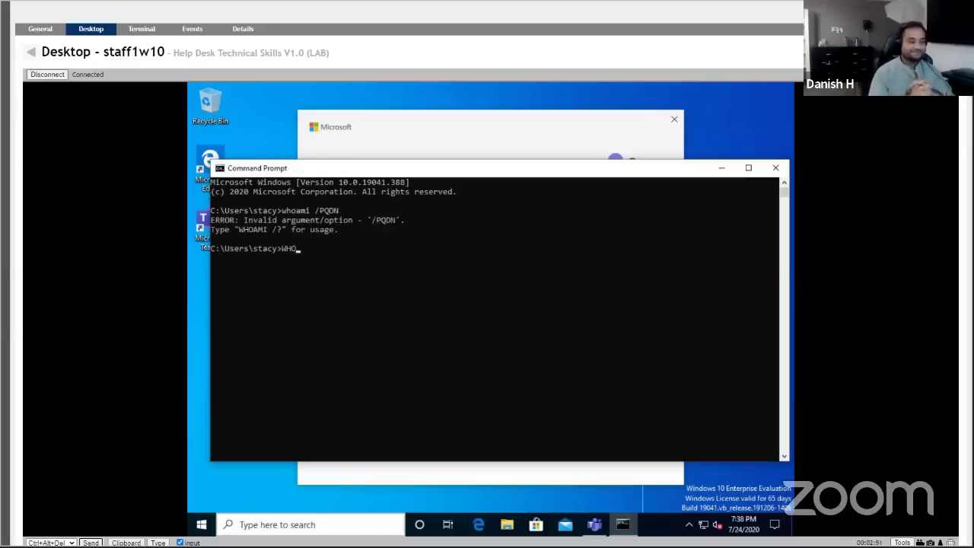
type("AMI /F")
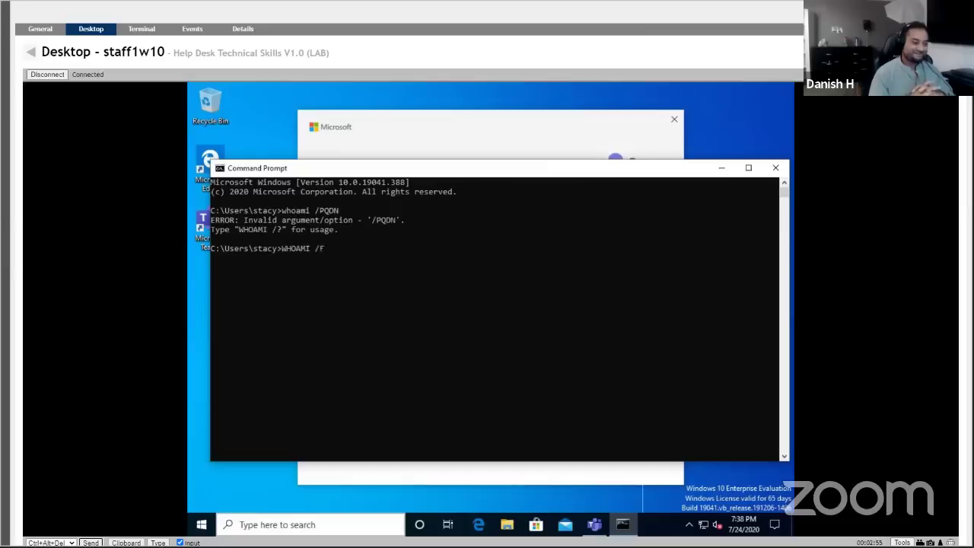
key("BackSpace")
type("FQDN")
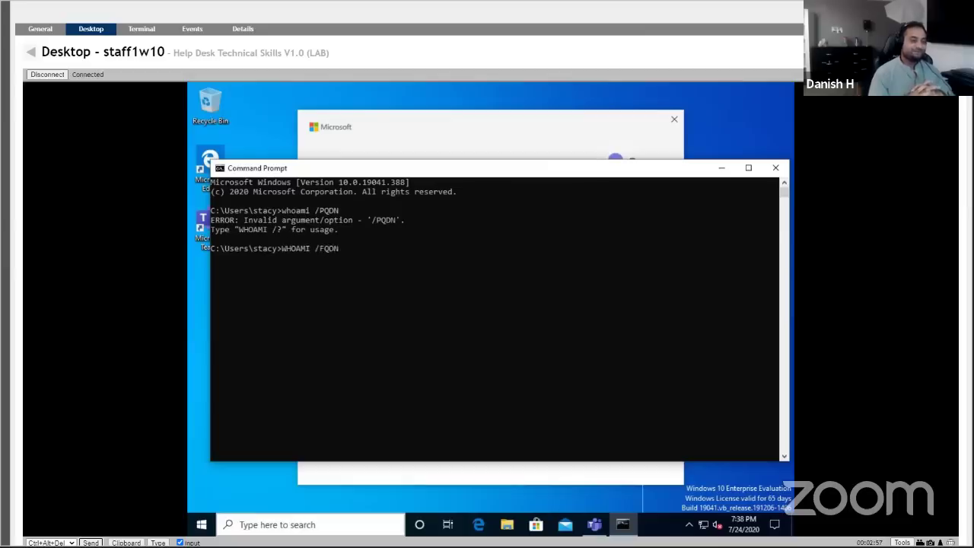
key("Return")
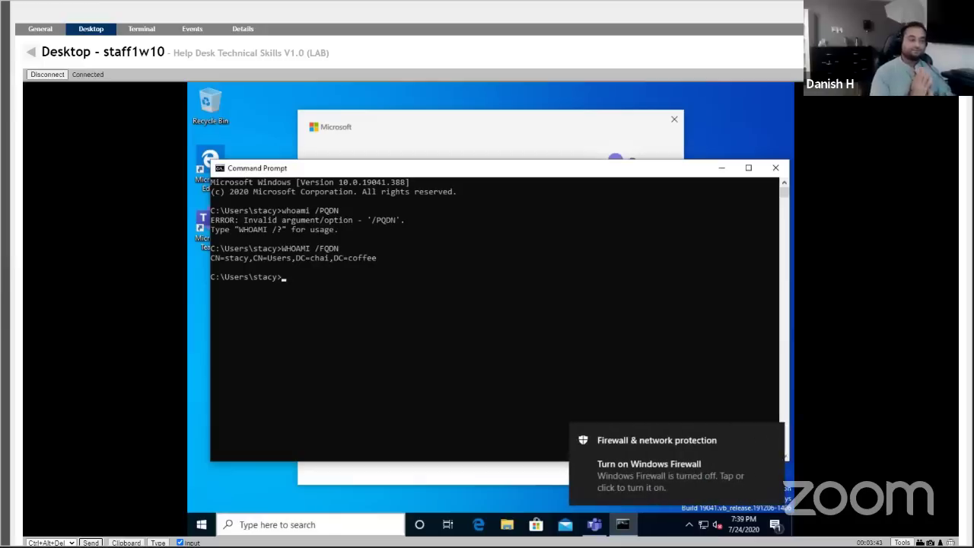
Switch to the helpdesk1w10 remote desktop, close Local Security Policy, and bring ADUC forward.
left_click(34, 55)
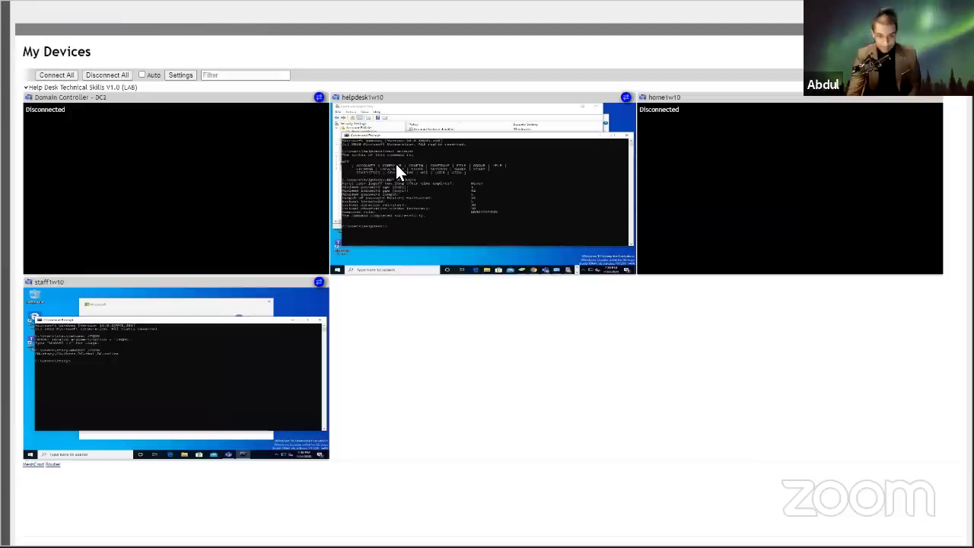
left_click(407, 168)
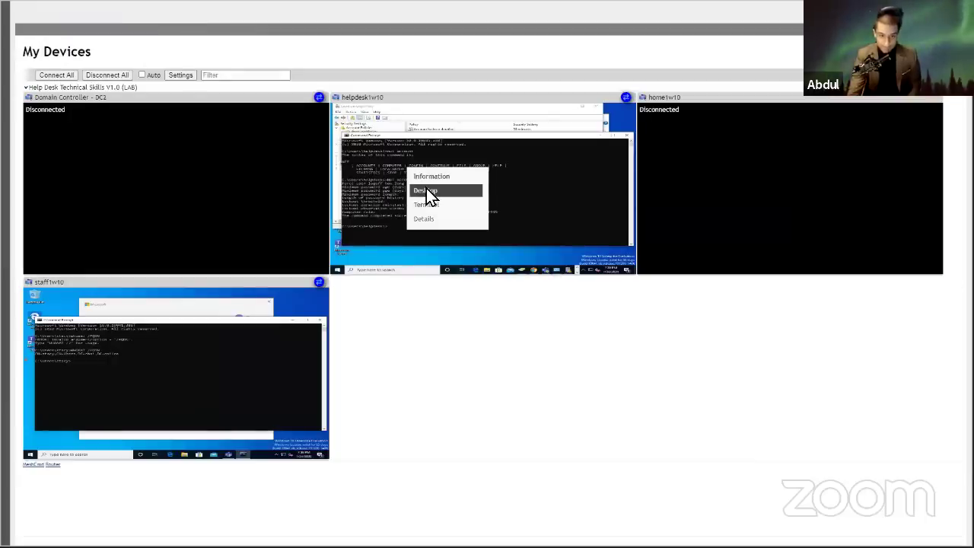
left_click(428, 194)
left_click(405, 95)
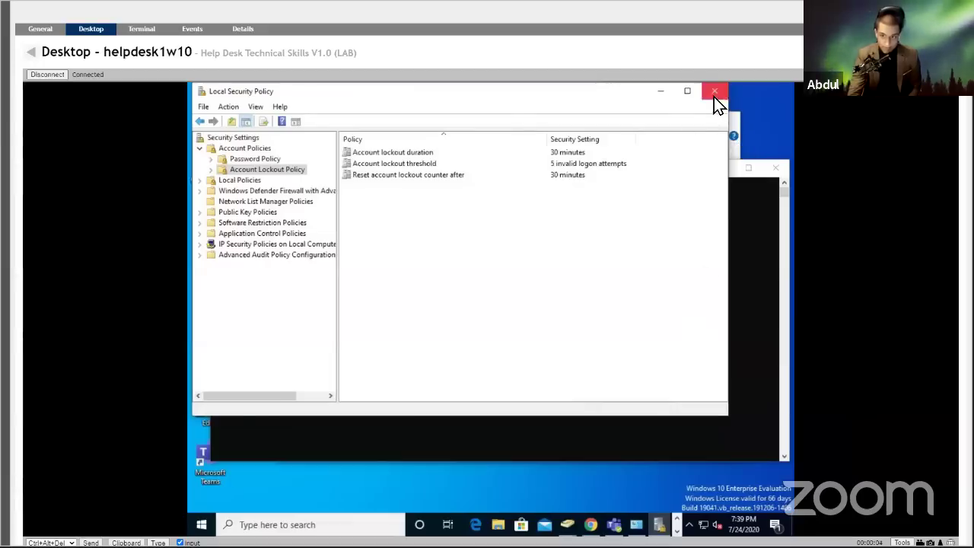
left_click(714, 95)
left_click(595, 126)
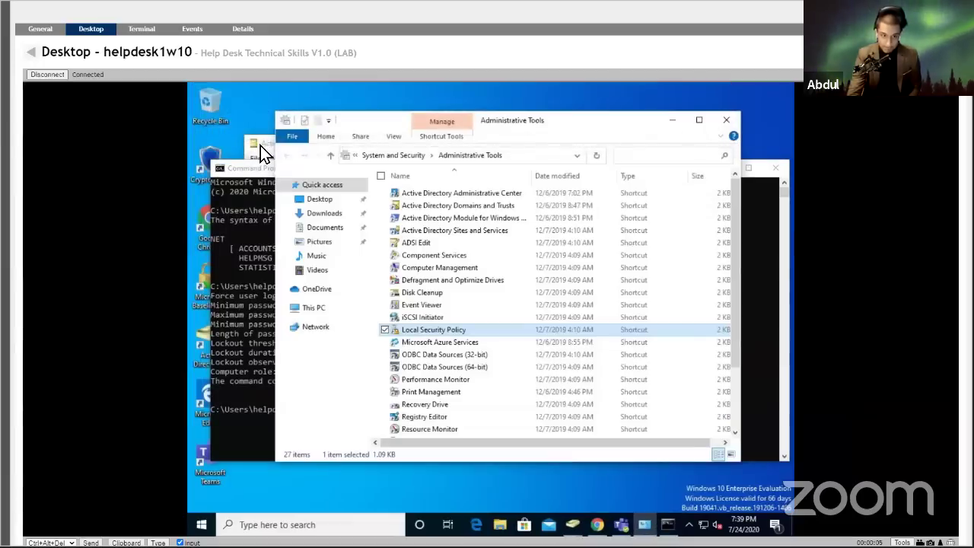
left_click(260, 145)
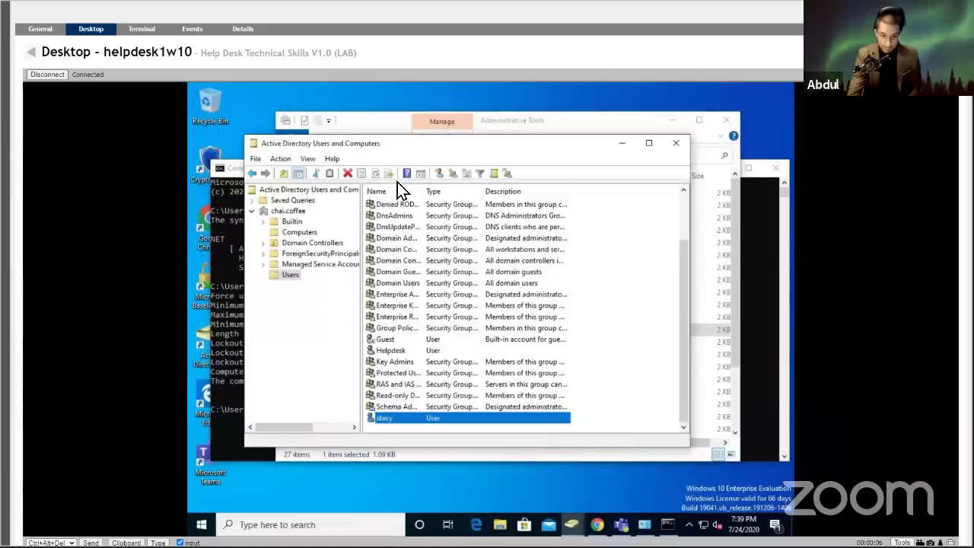
Open the user's properties in ADUC and review the Profile and Account tabs without changes.
right_click(388, 418)
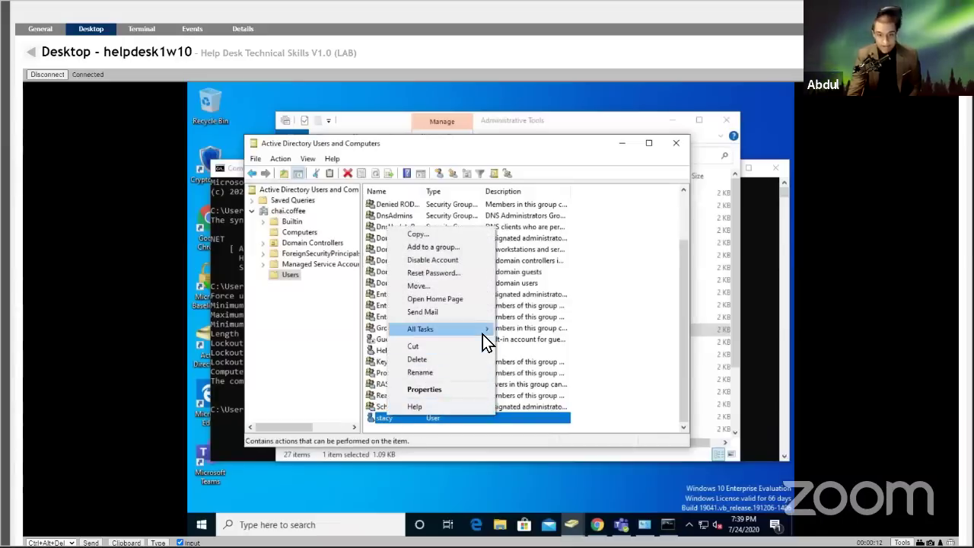
mouse_move(483, 334)
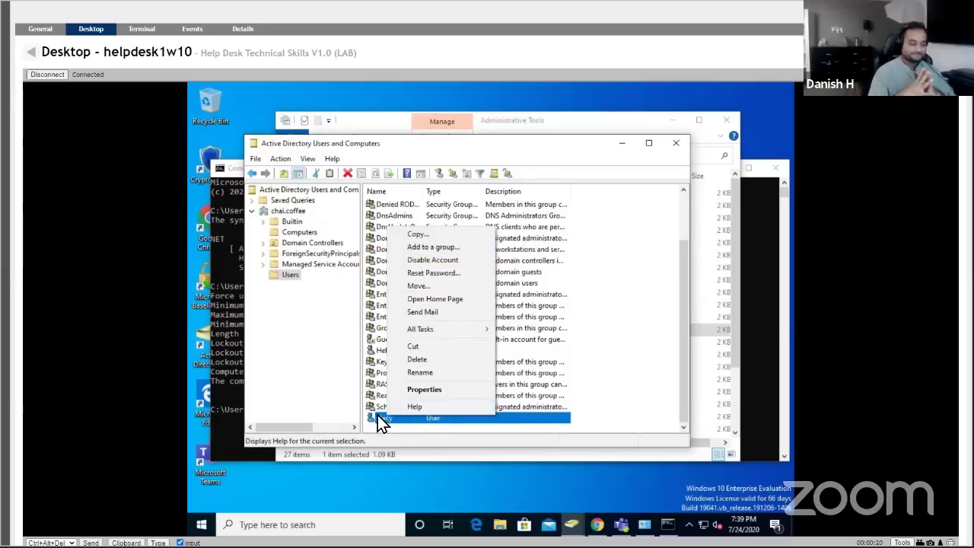
left_click(377, 415)
double_click(377, 414)
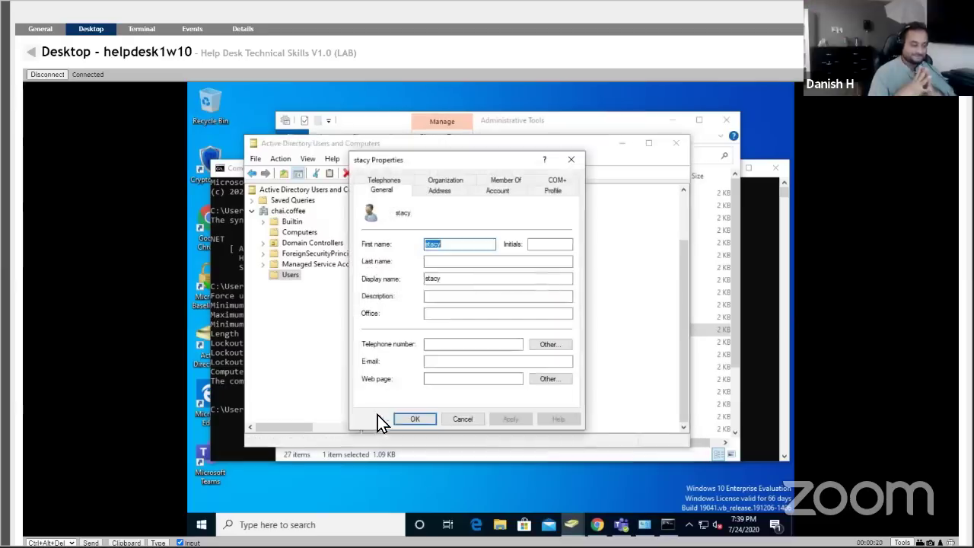
left_click(541, 192)
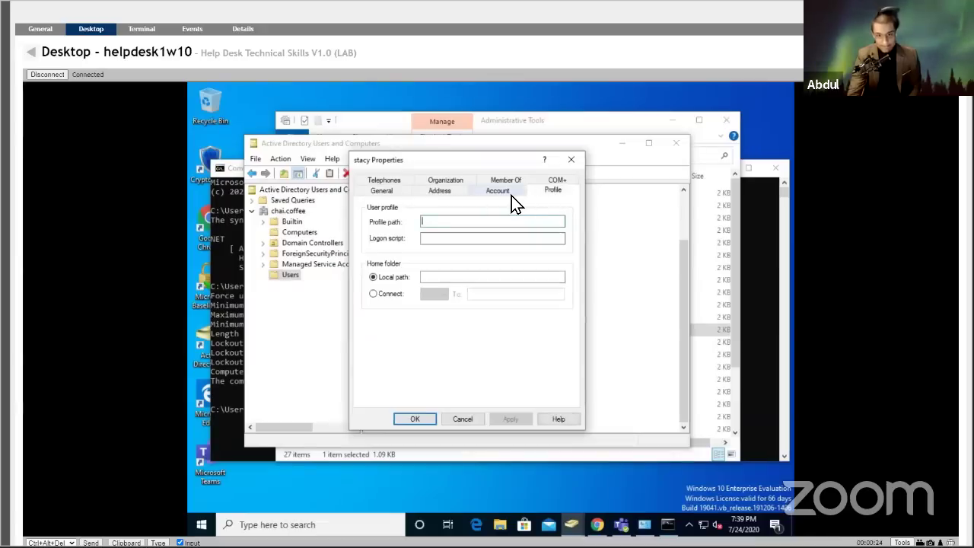
left_click(511, 196)
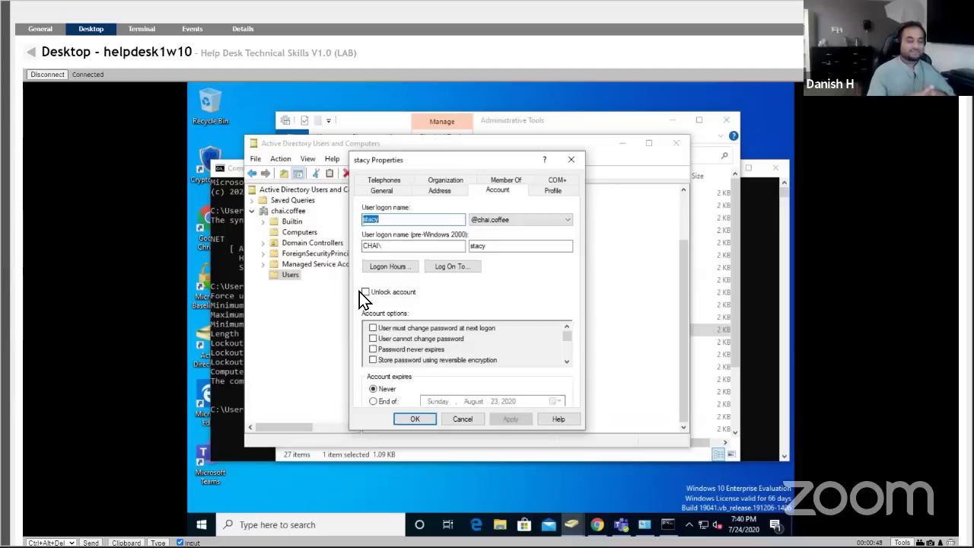
key("Escape")
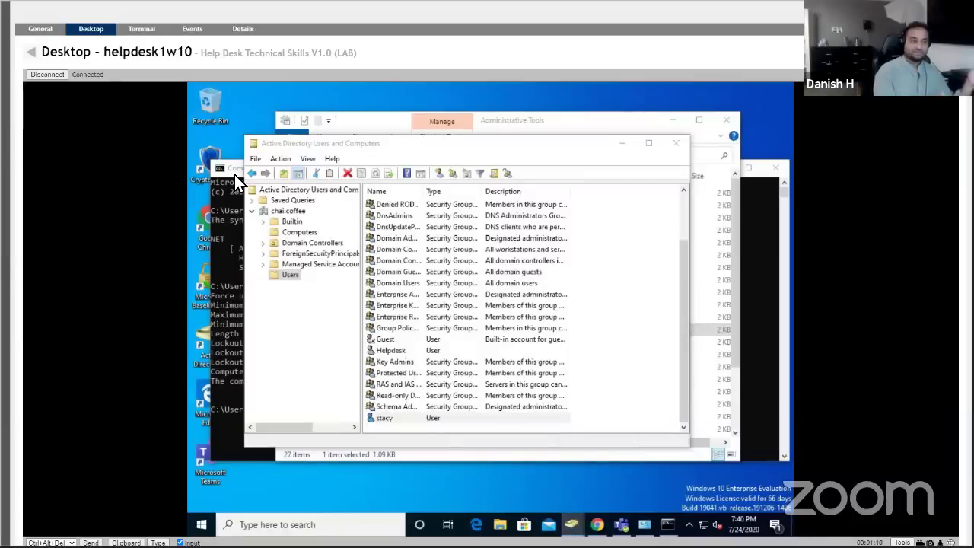
left_click(235, 174)
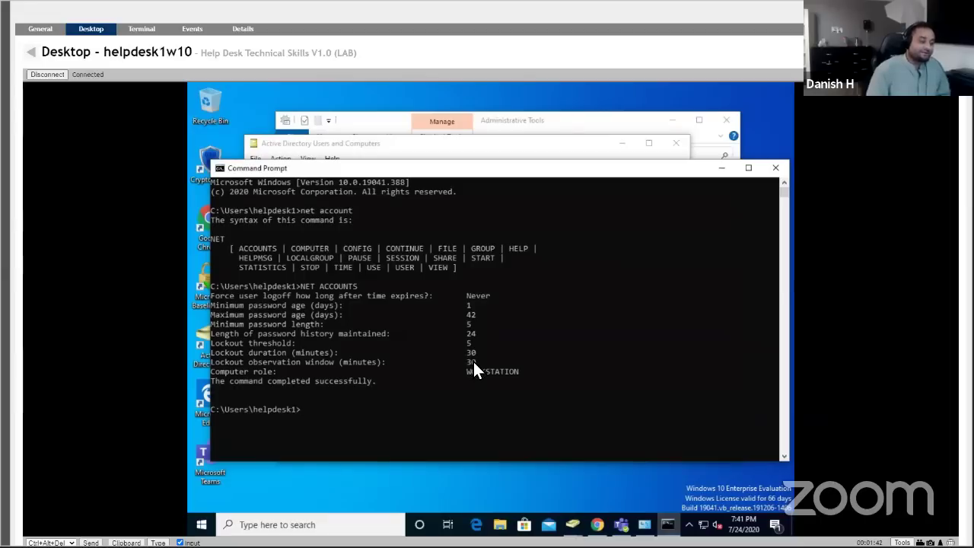
left_click(477, 314)
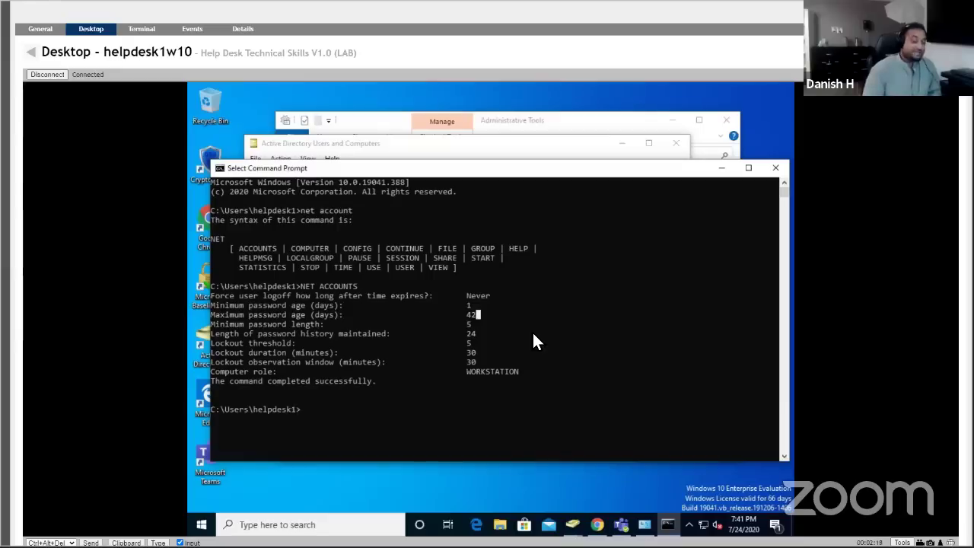
Run net accounts user with the staff user's name, which returns only NET ACCOUNTS syntax help.
left_click(303, 412)
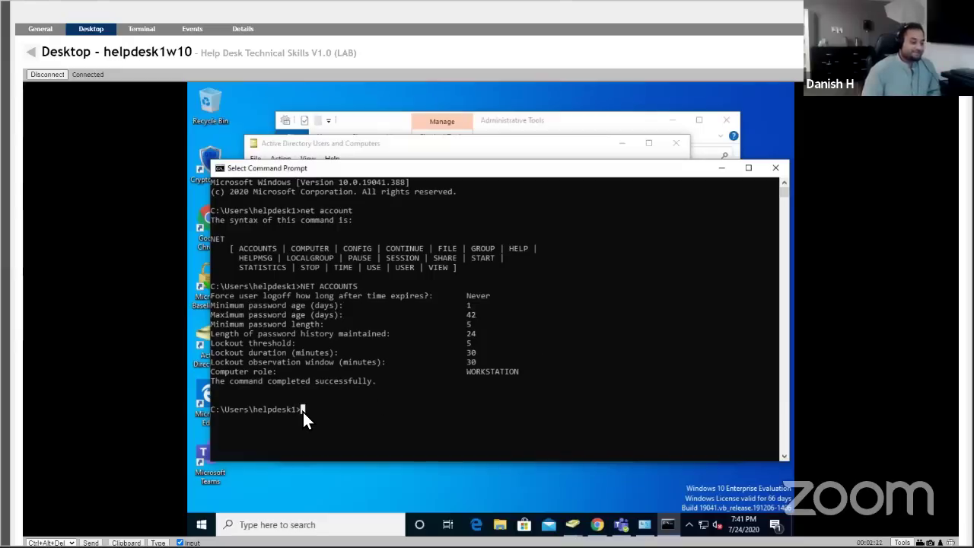
type("net account")
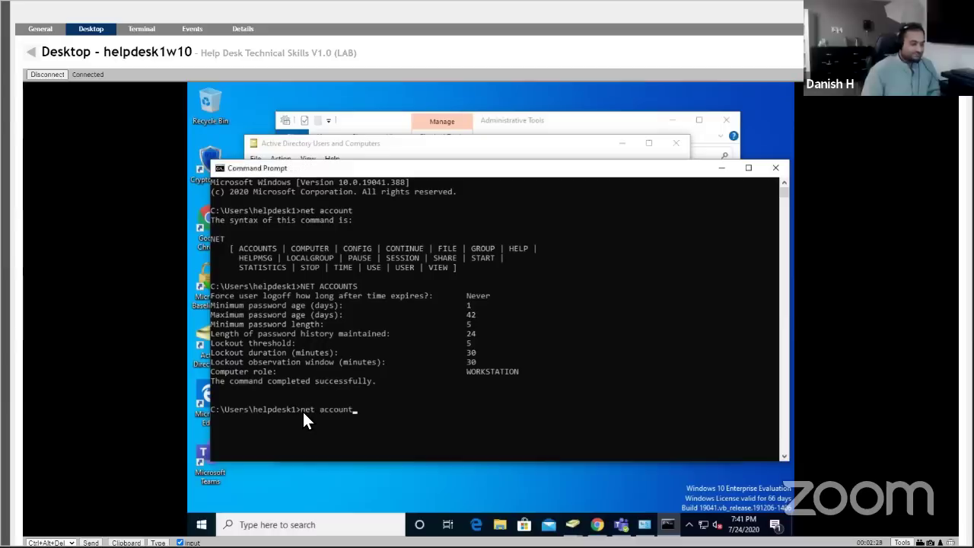
type("s ")
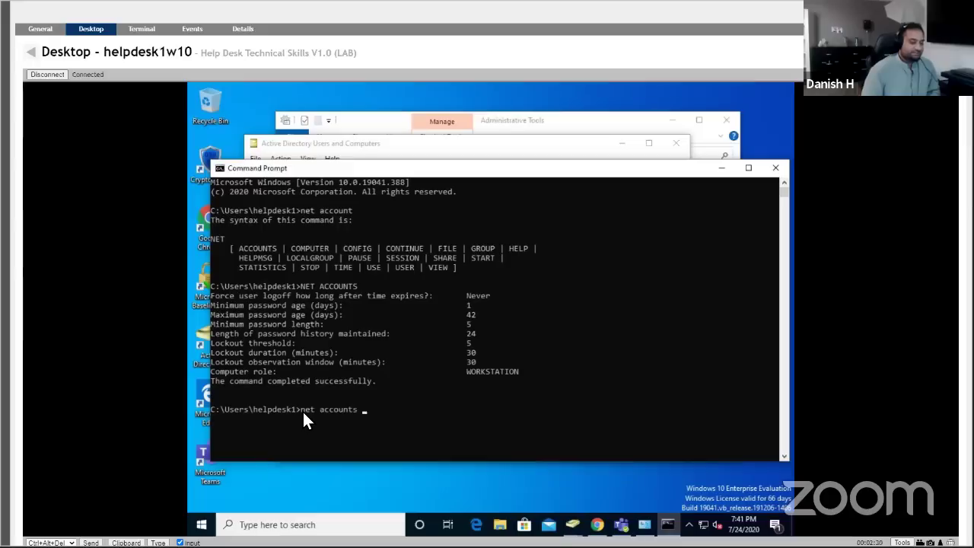
type("staacy")
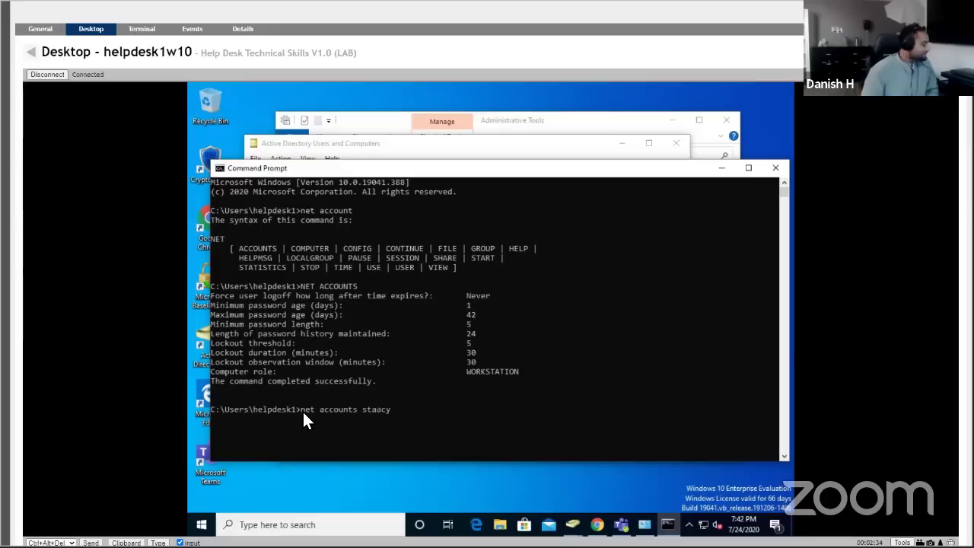
type("c")
key("BackSpace")
key("BackSpace")
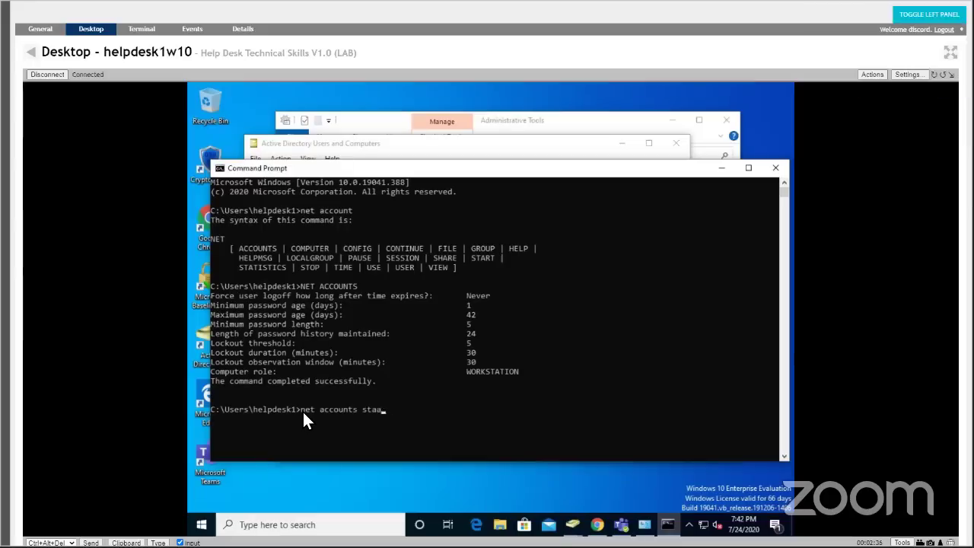
type("c")
key("BackSpace")
key("BackSpace")
key("BackSpace")
key("BackSpace")
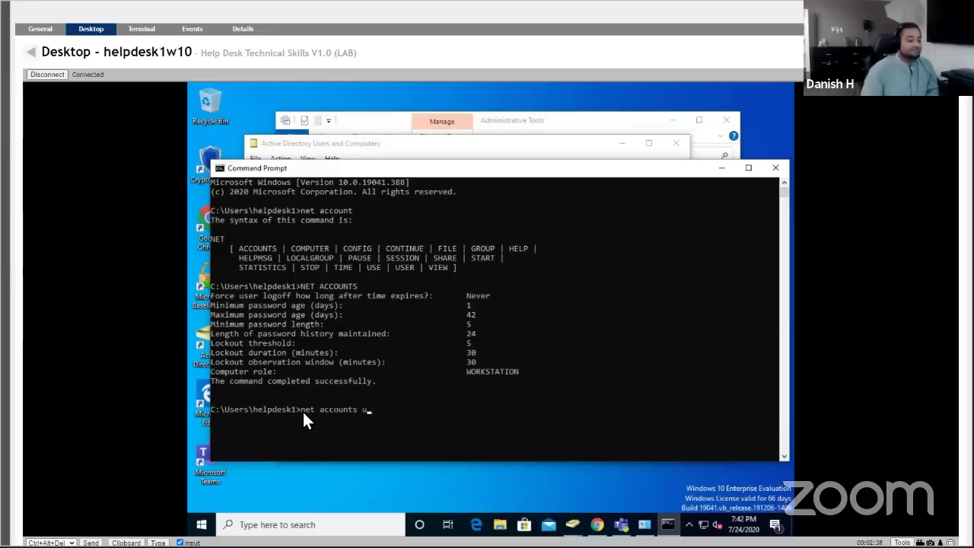
type("user stacy")
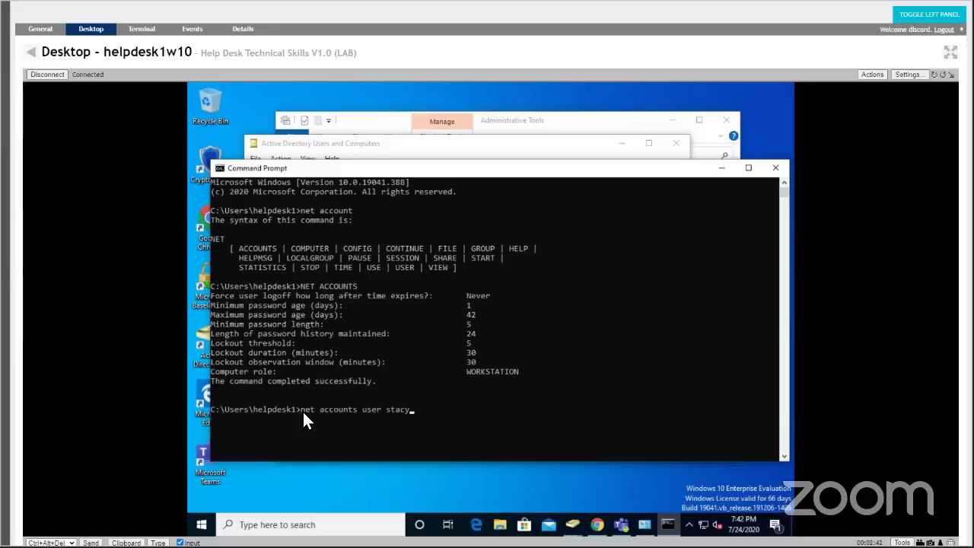
key("Return")
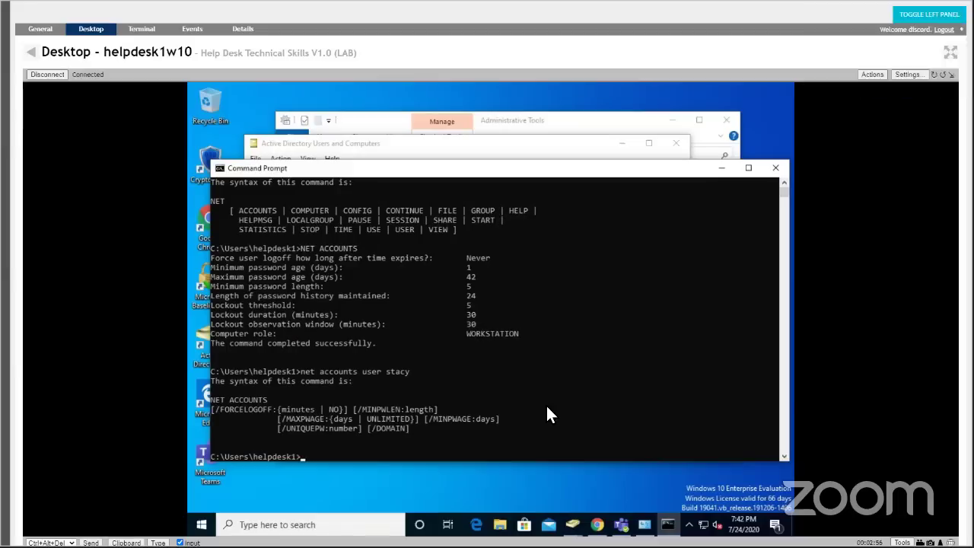
Run net user for the account (not found locally), then with /domain to show her domain details.
type("net users")
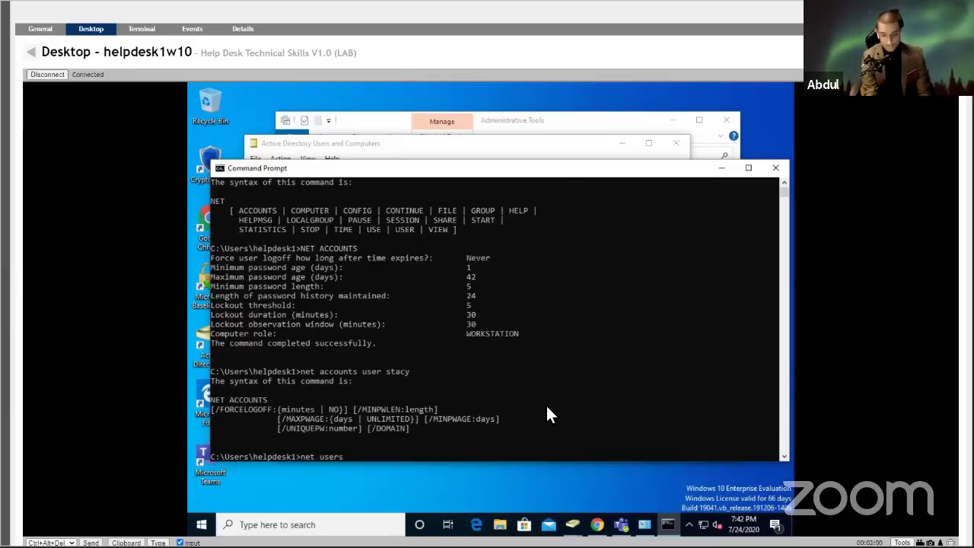
key("BackSpace")
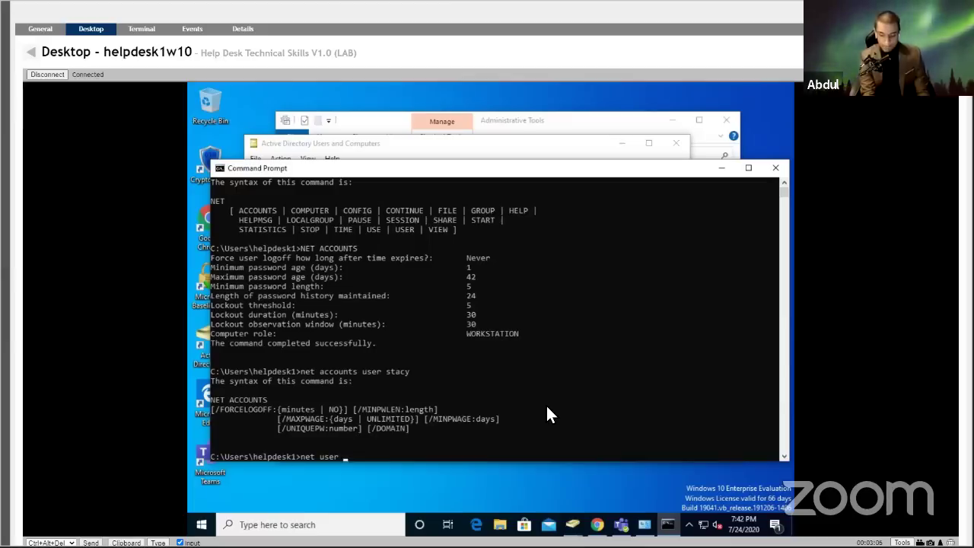
type("stac")
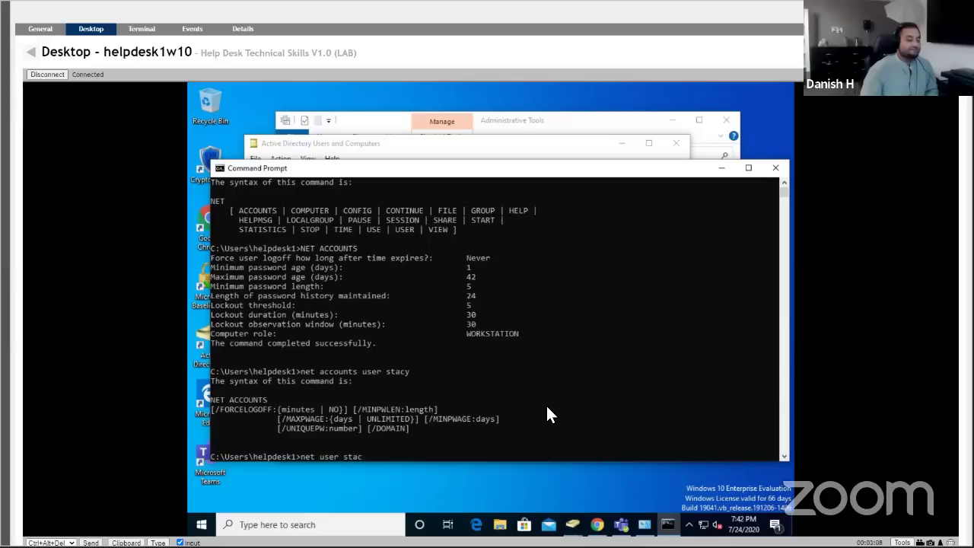
type("y")
key("Return")
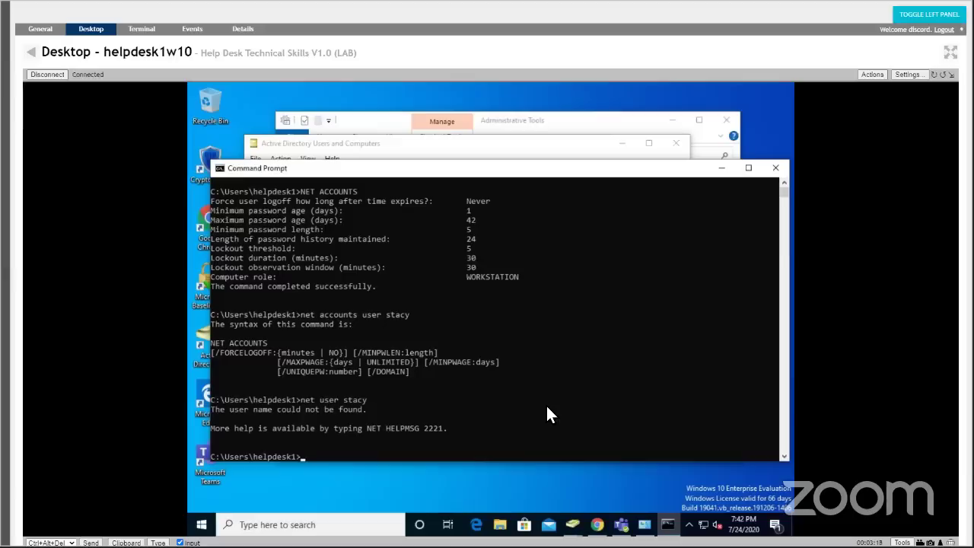
type("net user stacy")
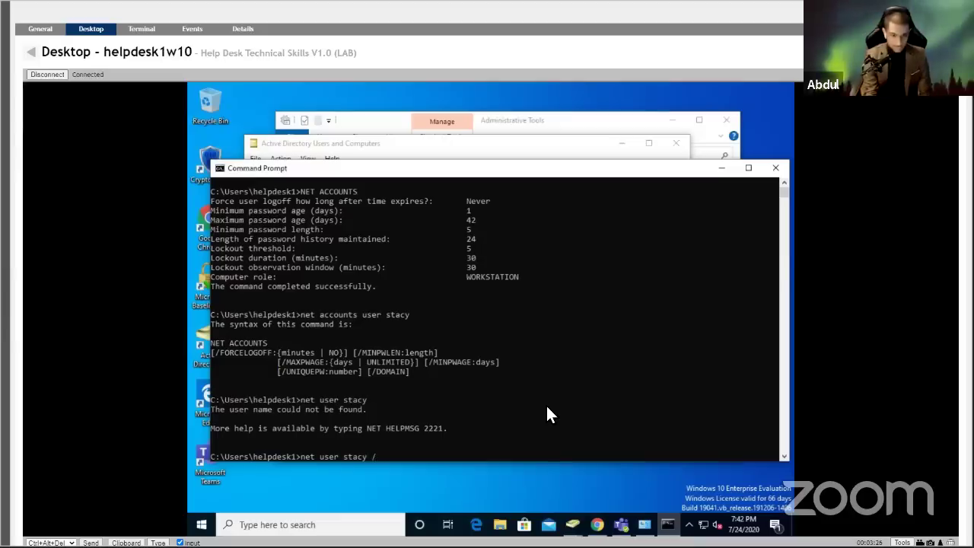
type(" /domain")
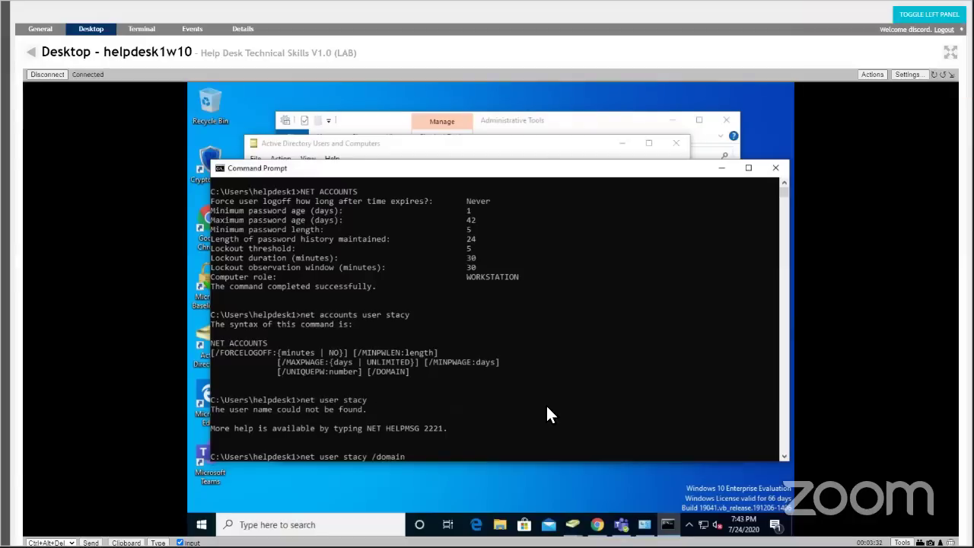
key("Return")
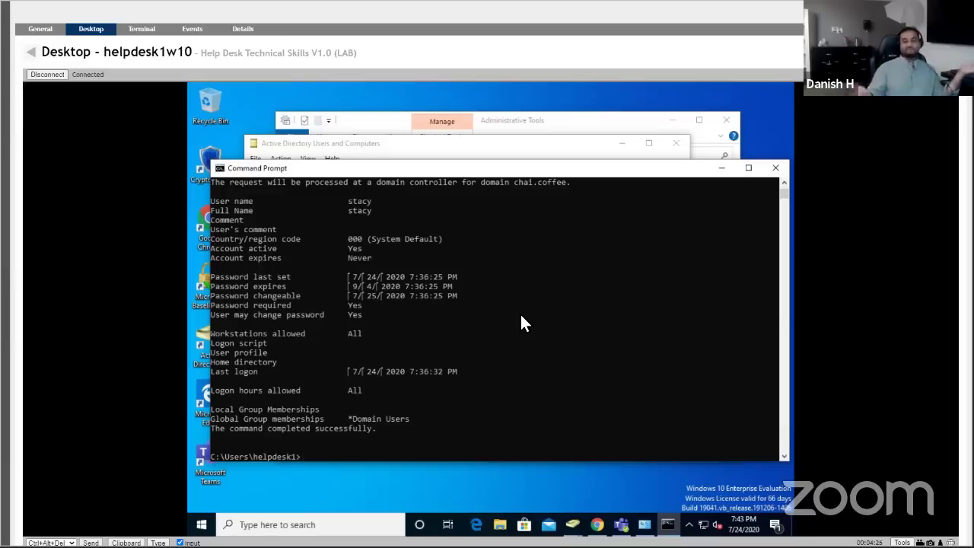
Maximize the Command Prompt and scroll back through the NET ACCOUNTS and net user output.
left_click(558, 158)
left_click(697, 173)
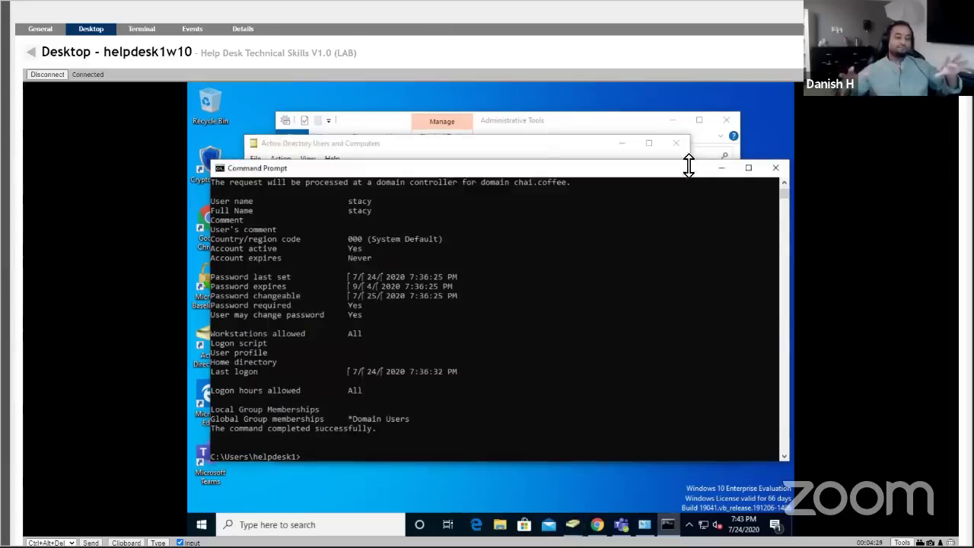
left_click(744, 168)
scroll(730, 216, "up", 12)
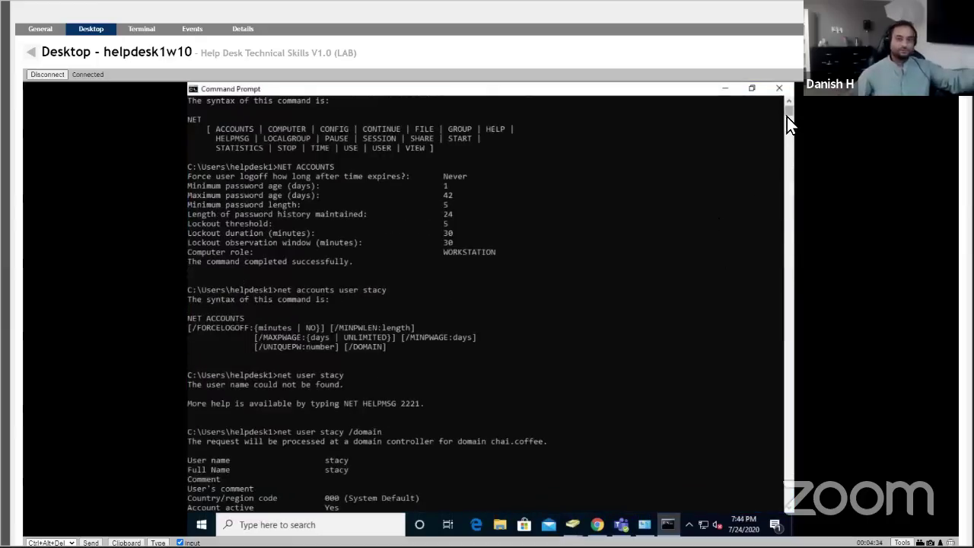
scroll(790, 118, "down", 20)
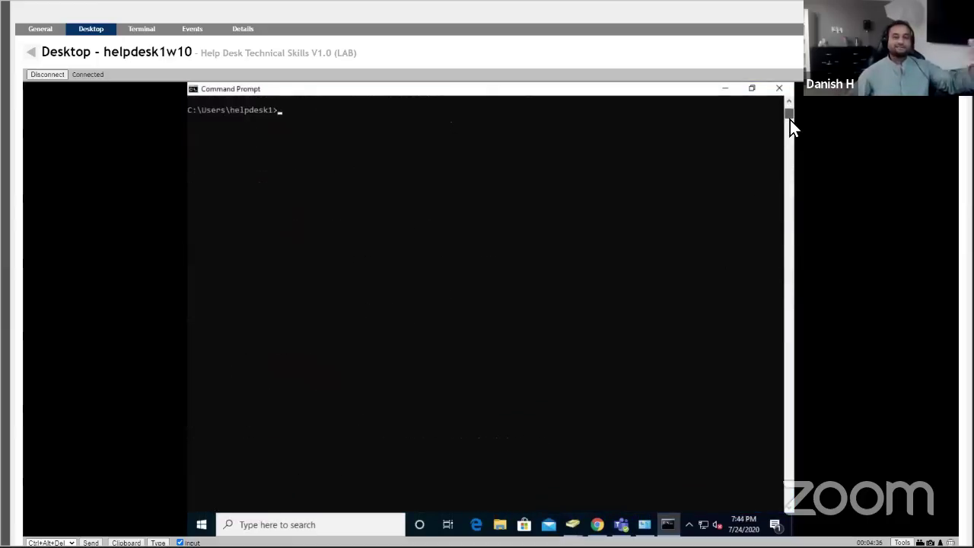
scroll(790, 118, "up", 4)
scroll(790, 118, "up", 9)
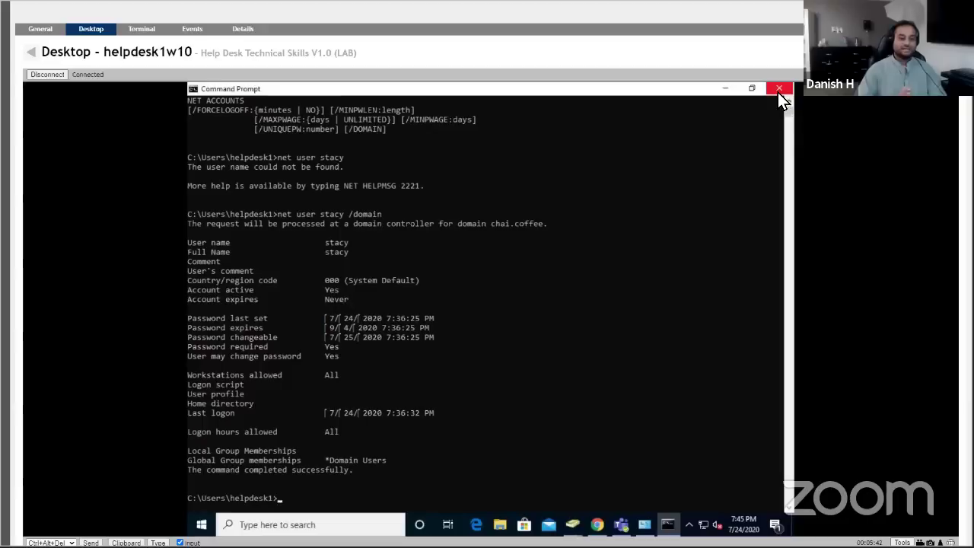
Close Command Prompt, ADUC and Administrative Tools, then restore Chrome's Microsoft Office Home page.
left_click(777, 92)
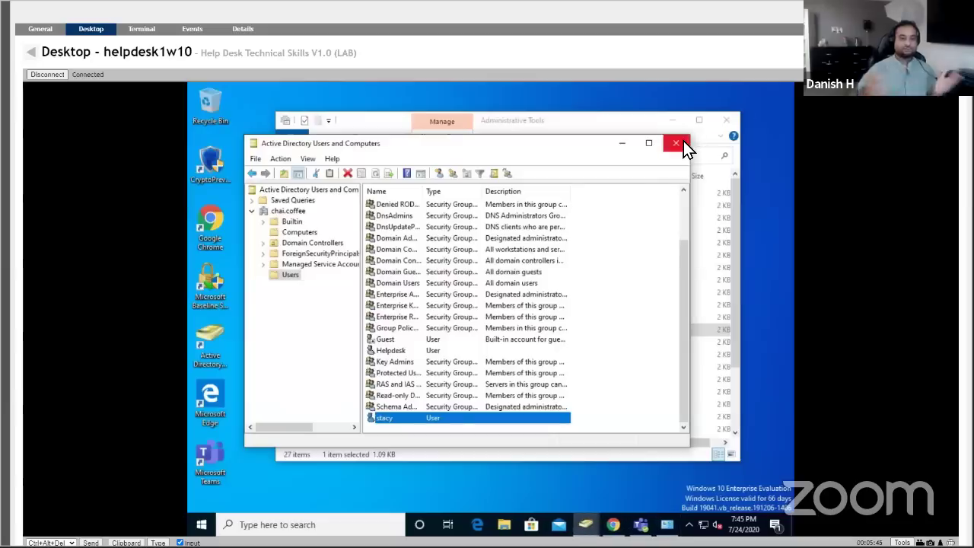
left_click(683, 141)
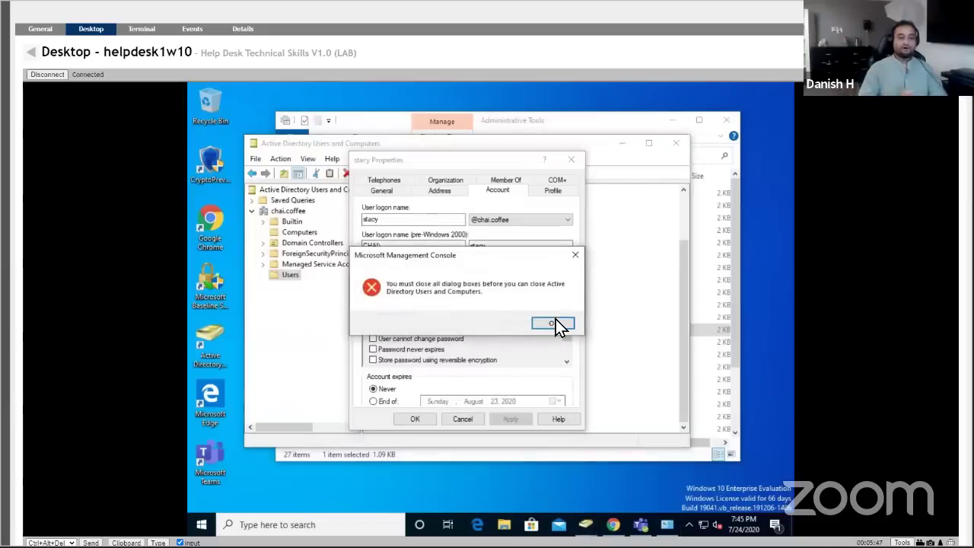
left_click(560, 325)
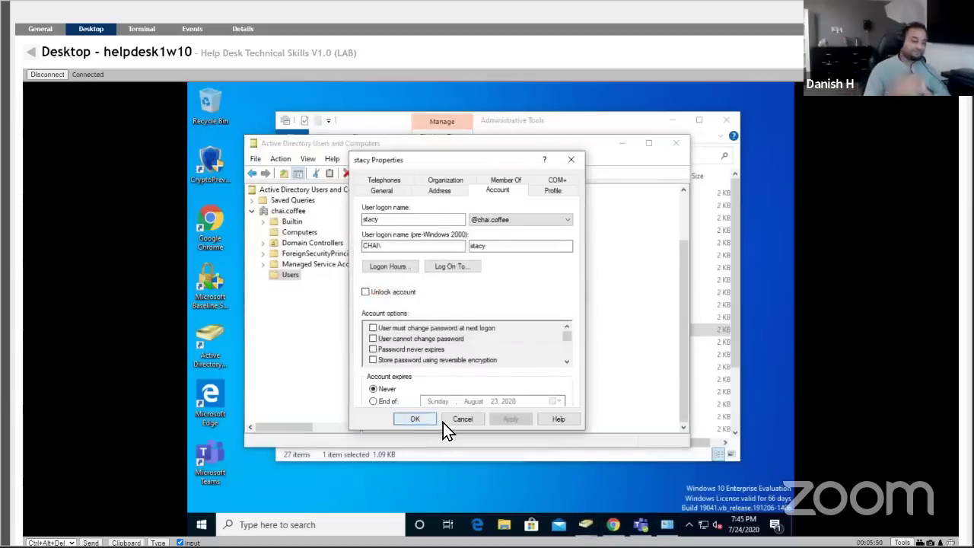
left_click(445, 421)
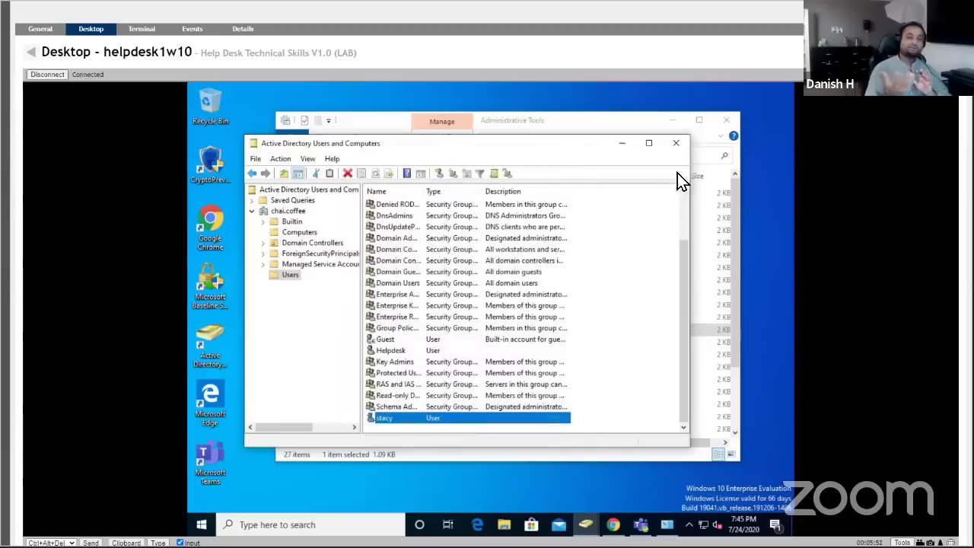
left_click(681, 149)
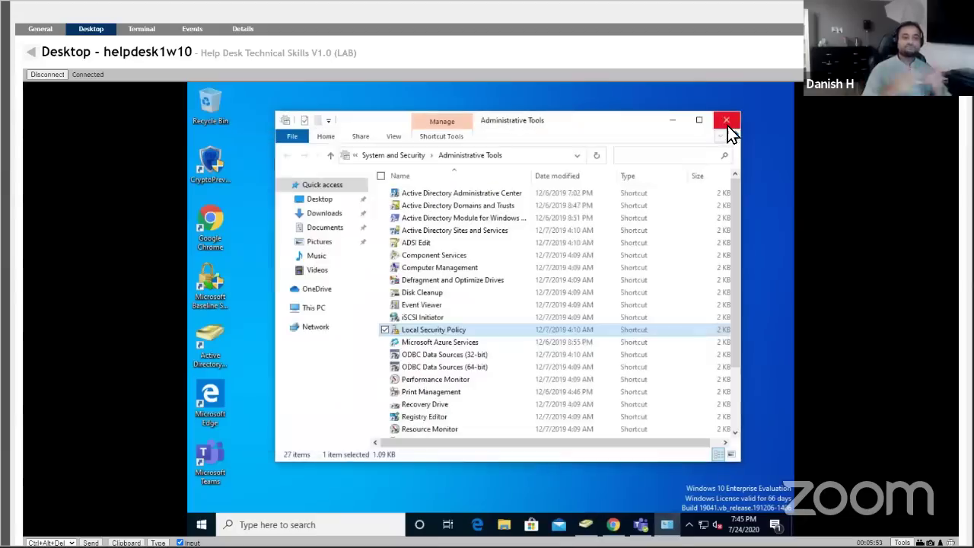
left_click(728, 126)
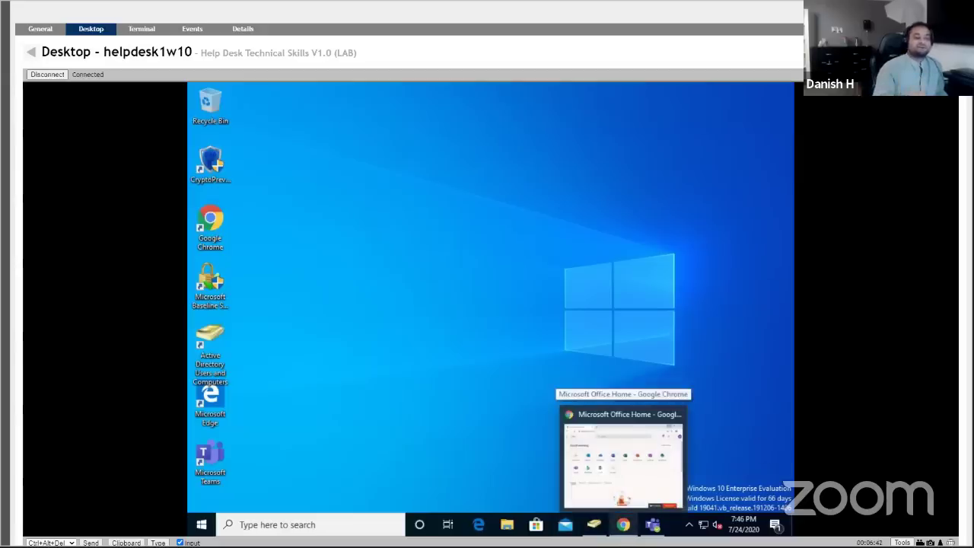
left_click(623, 523)
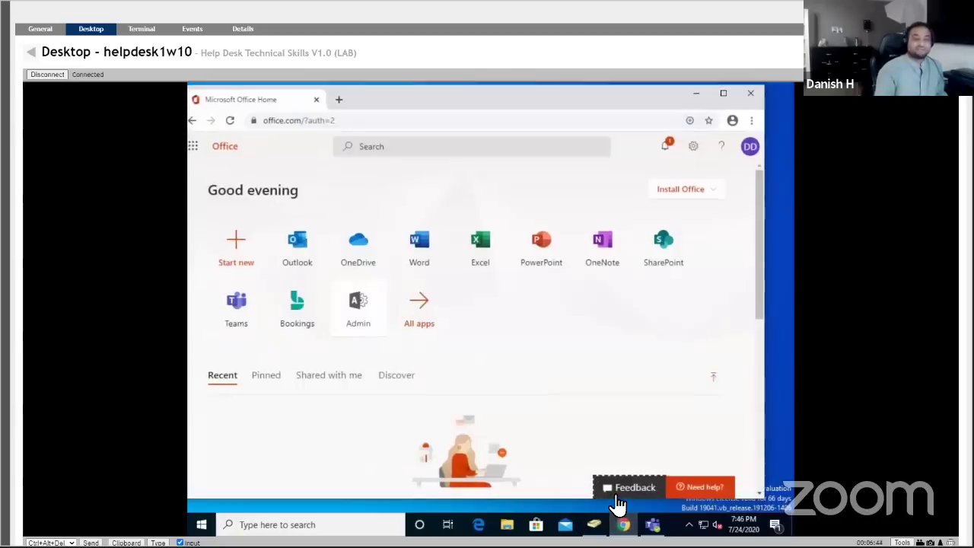
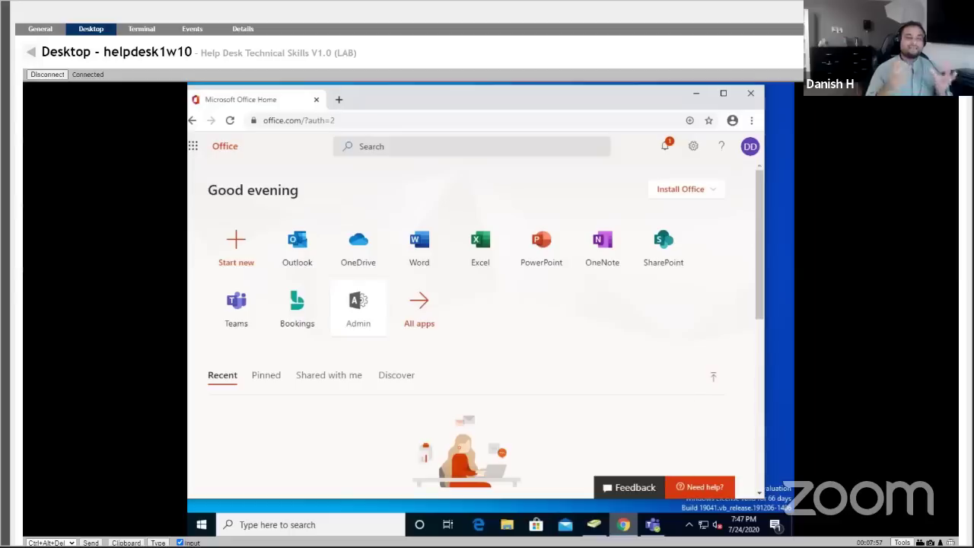
Reload the Office home page by entering portal.office.com in Chrome's address bar.
mouse_move(623, 524)
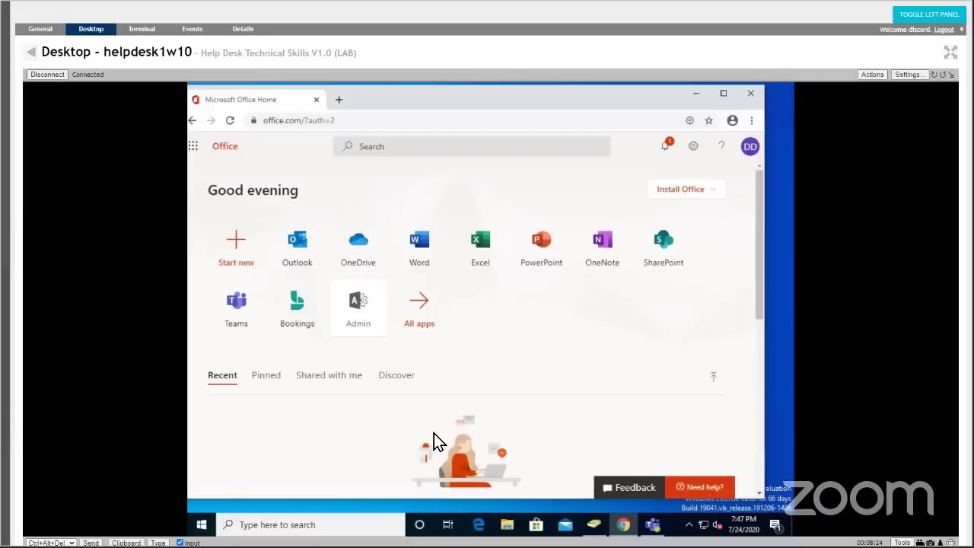
left_click(348, 126)
type("portal.offi")
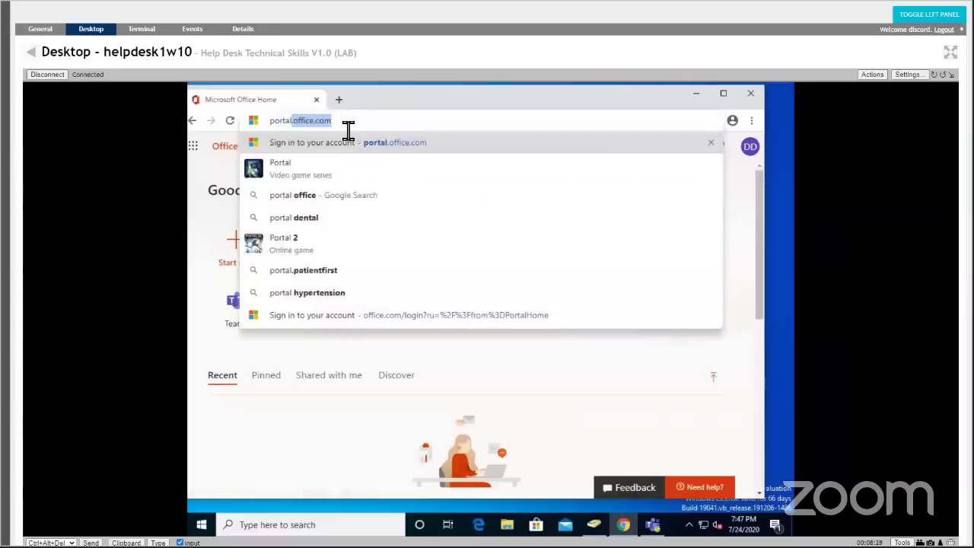
type("ce.com")
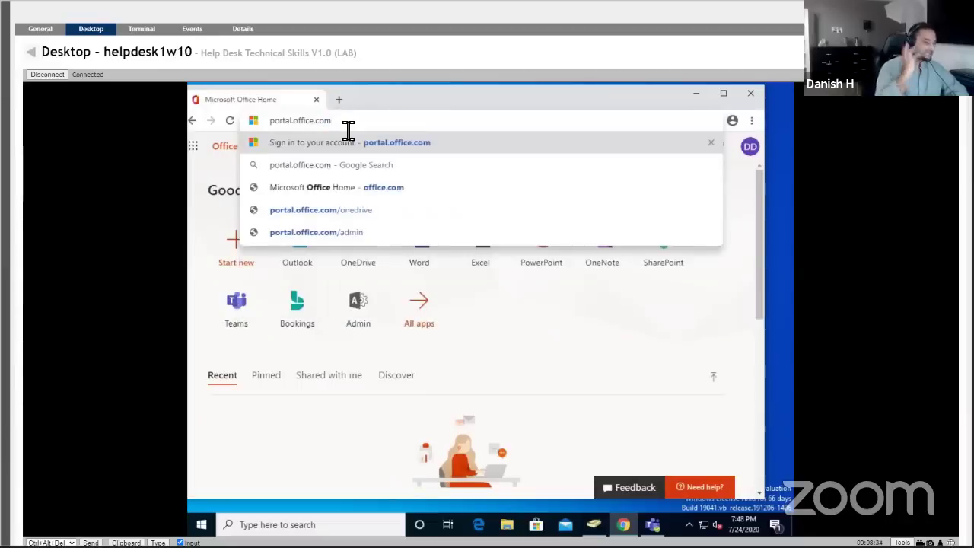
key("Return")
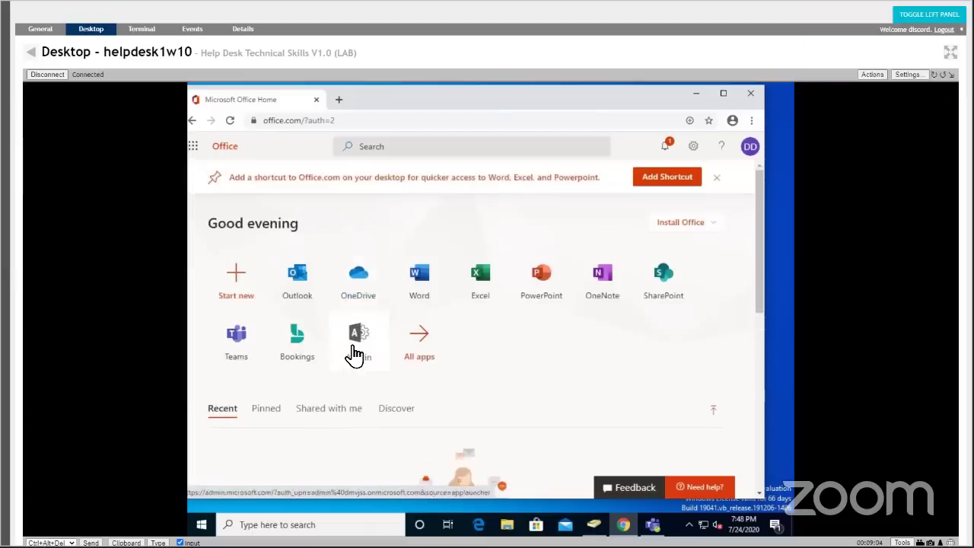
Open the admin center from the Admin tile, try admin.office.com separately, then close that failed tab.
left_click(354, 351)
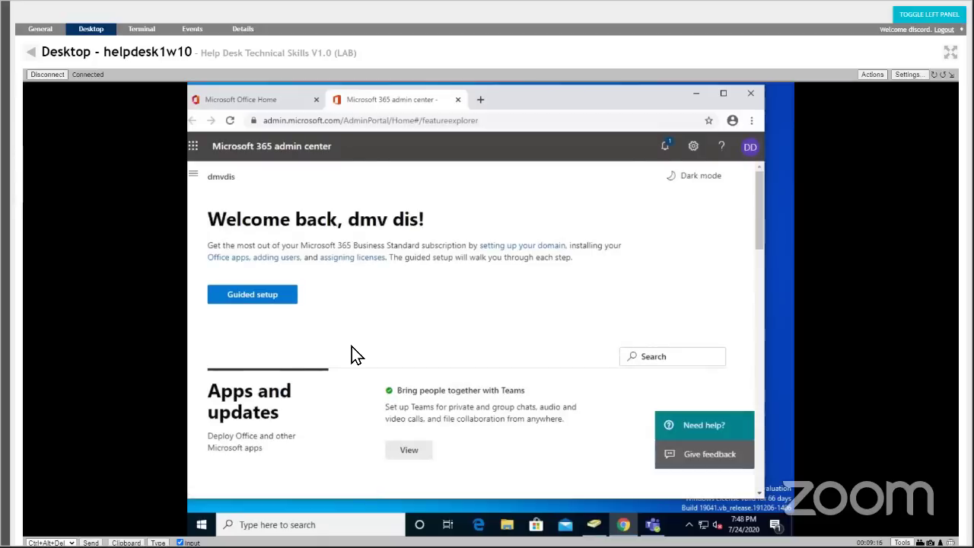
left_click(480, 101)
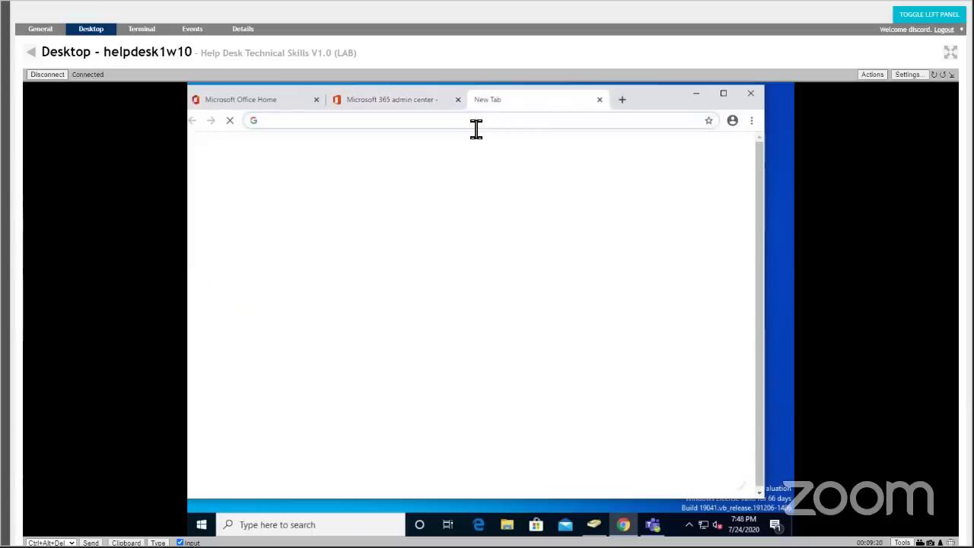
type("admin.o")
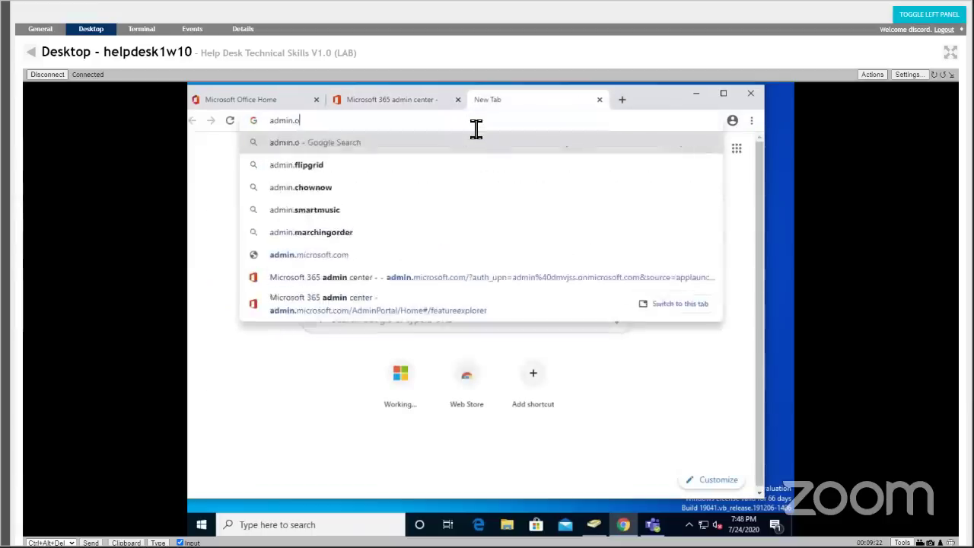
type("ffice.com")
key("Return")
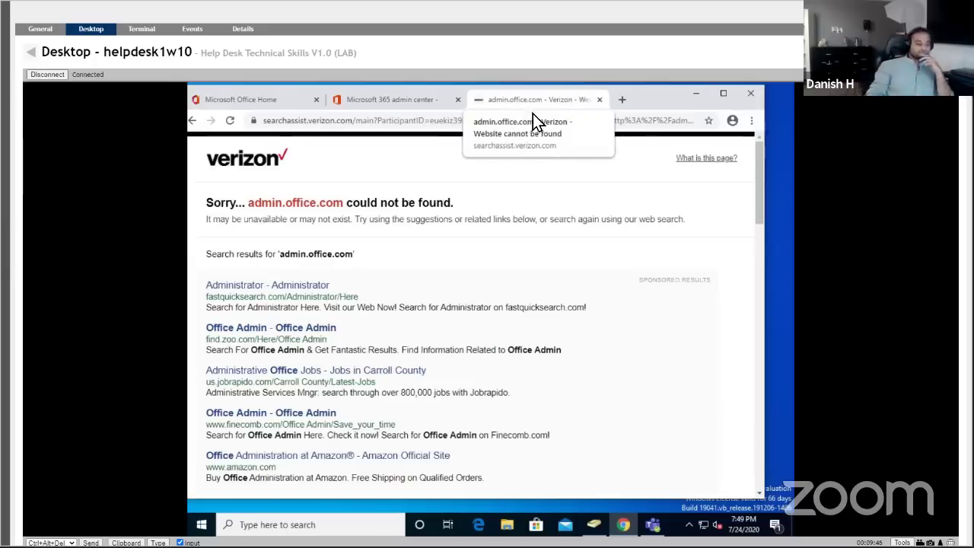
left_click(600, 100)
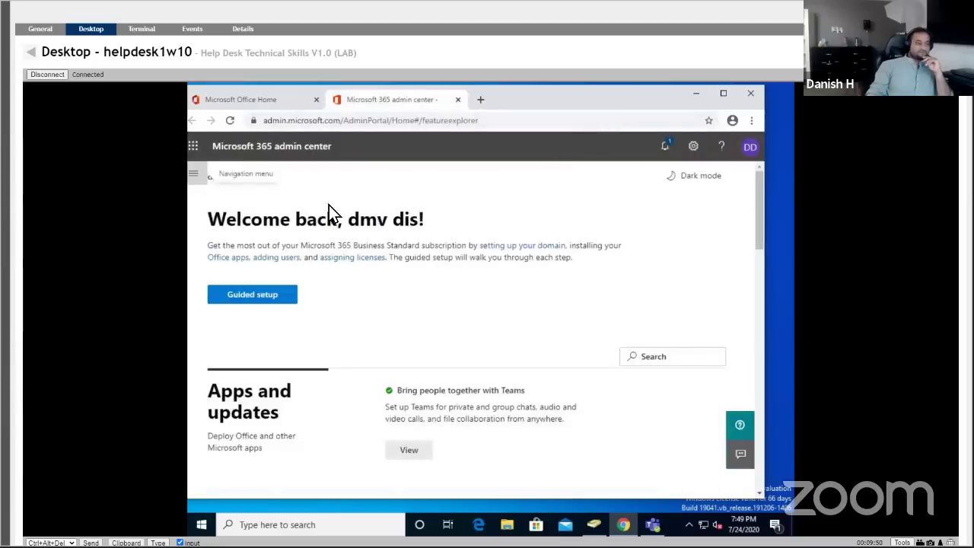
scroll(420, 271, "down", 10)
scroll(419, 264, "up", 10)
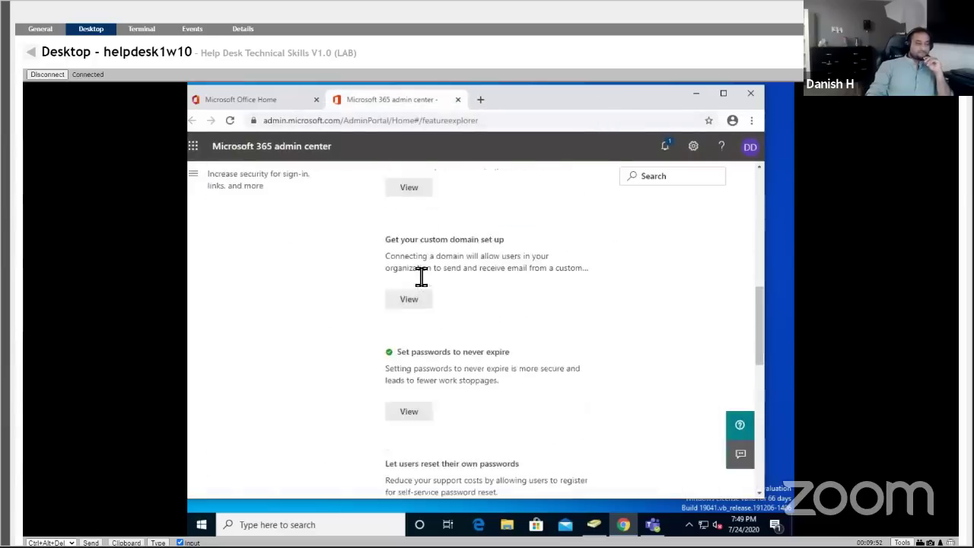
Go to Users > Active users through the admin navigation menu, then collapse the menu.
left_click(199, 178)
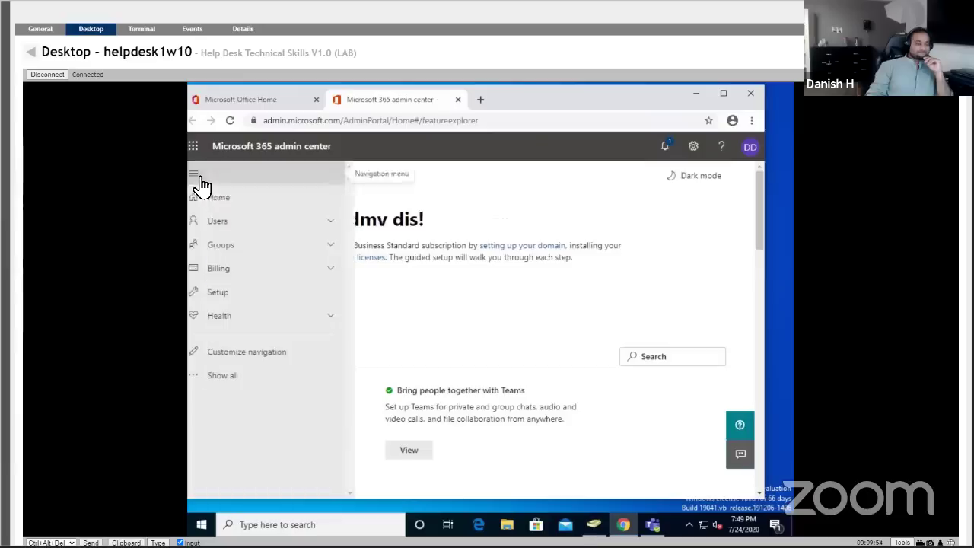
left_click(335, 225)
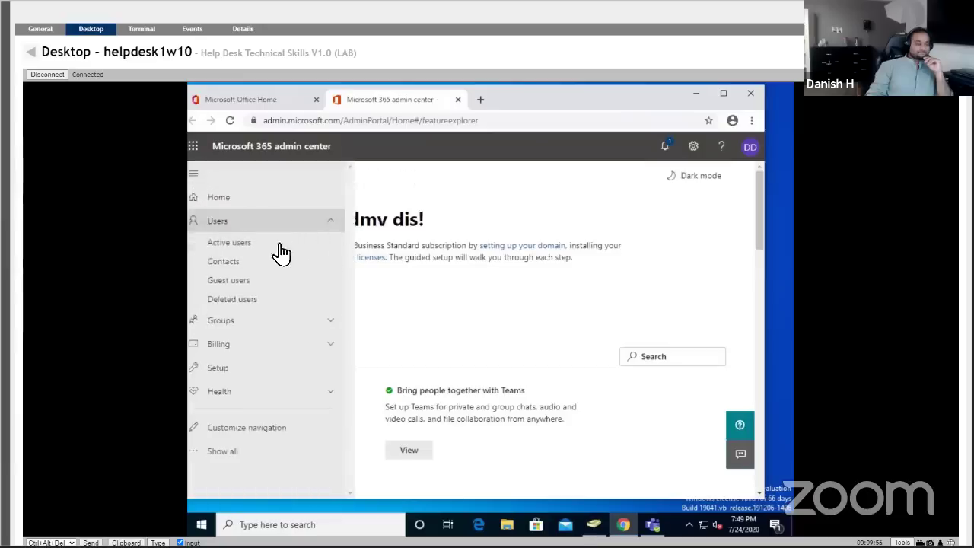
left_click(271, 253)
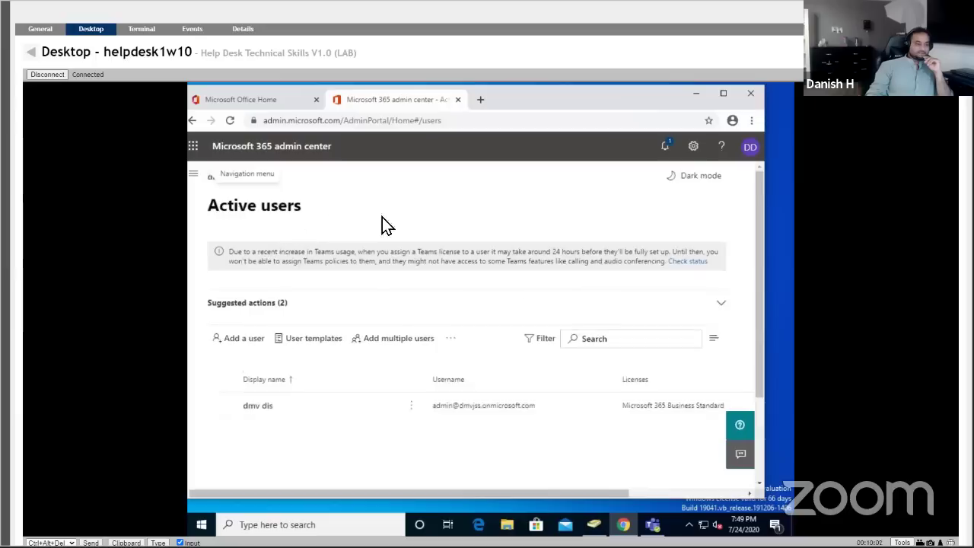
left_click(220, 189)
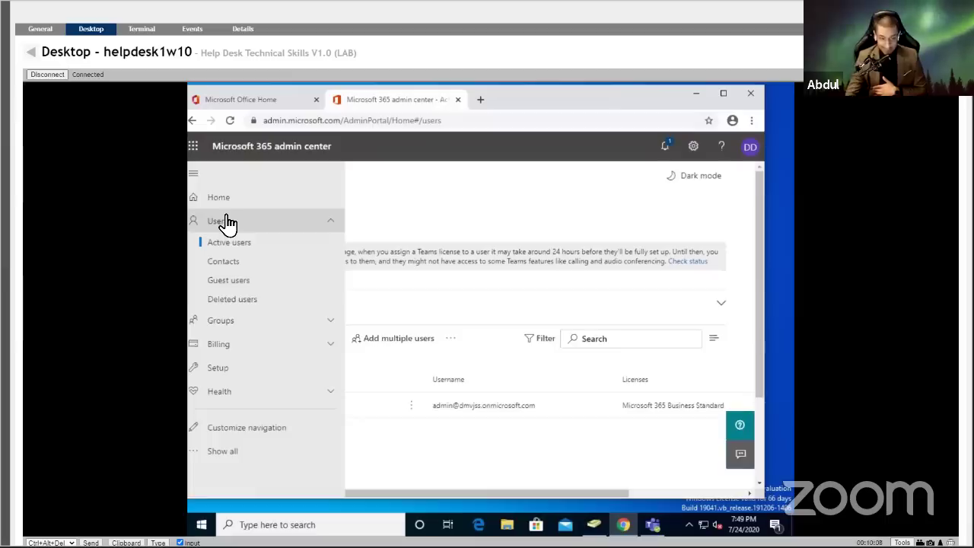
left_click(193, 174)
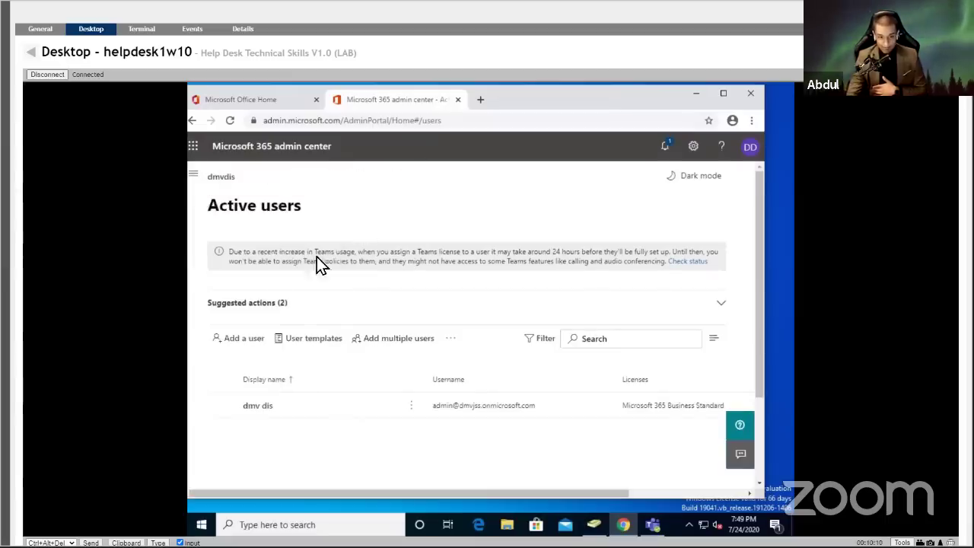
Start Add a user, set Chrome zoom to 75%, then return to MeshCentral's device list.
left_click(217, 342)
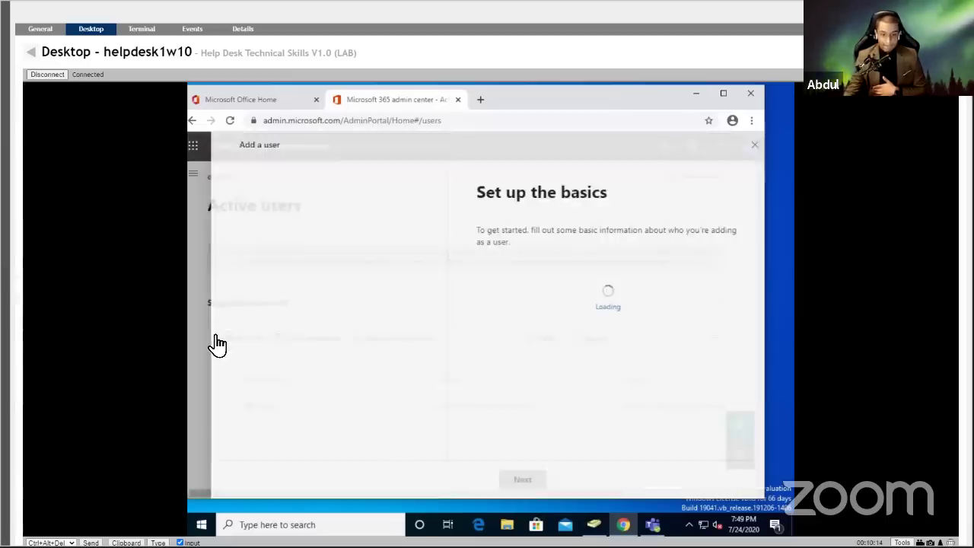
left_click_drag(496, 454, 539, 454)
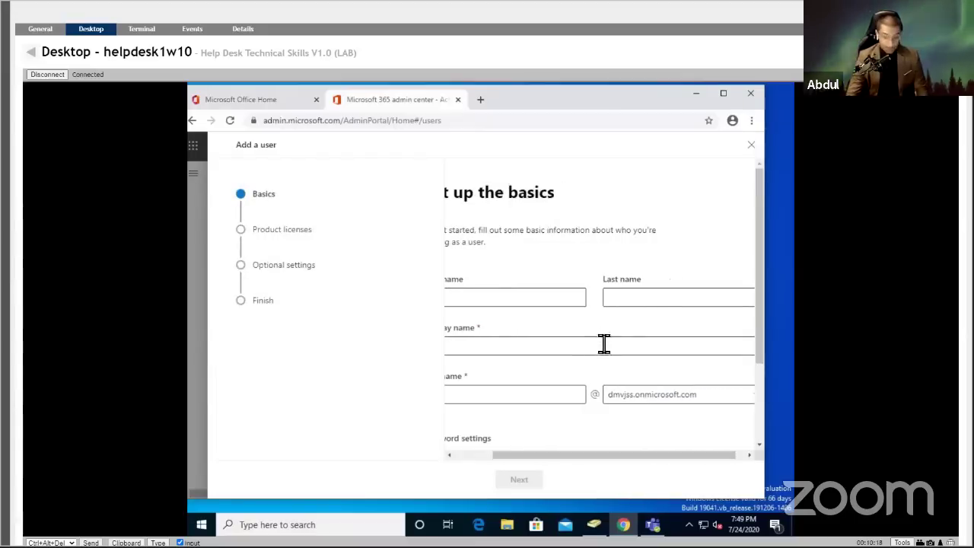
key("ctrl+minus")
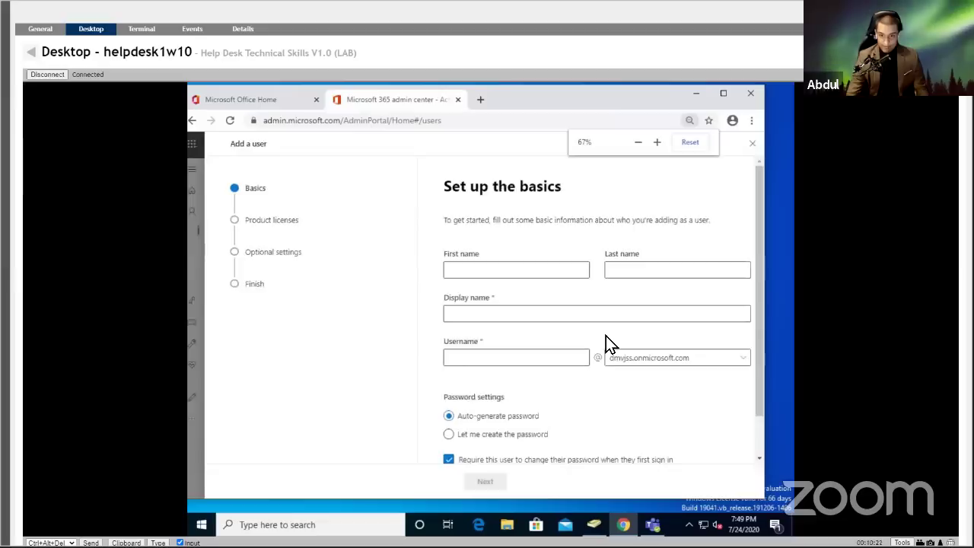
key("ctrl+minus")
key("ctrl+minus")
key("ctrl+minus")
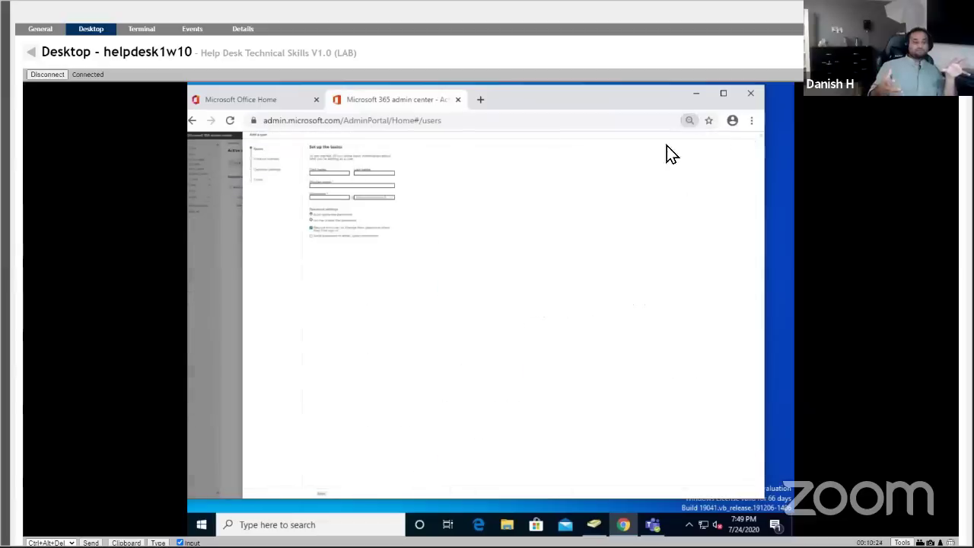
key("ctrl+plus")
key("ctrl+plus")
key("ctrl+plus")
key("ctrl+plus")
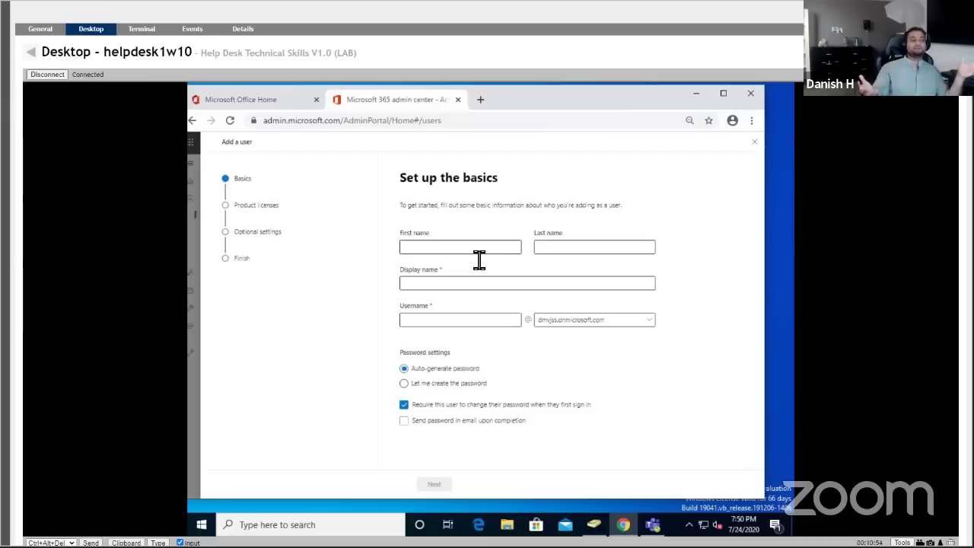
left_click(32, 52)
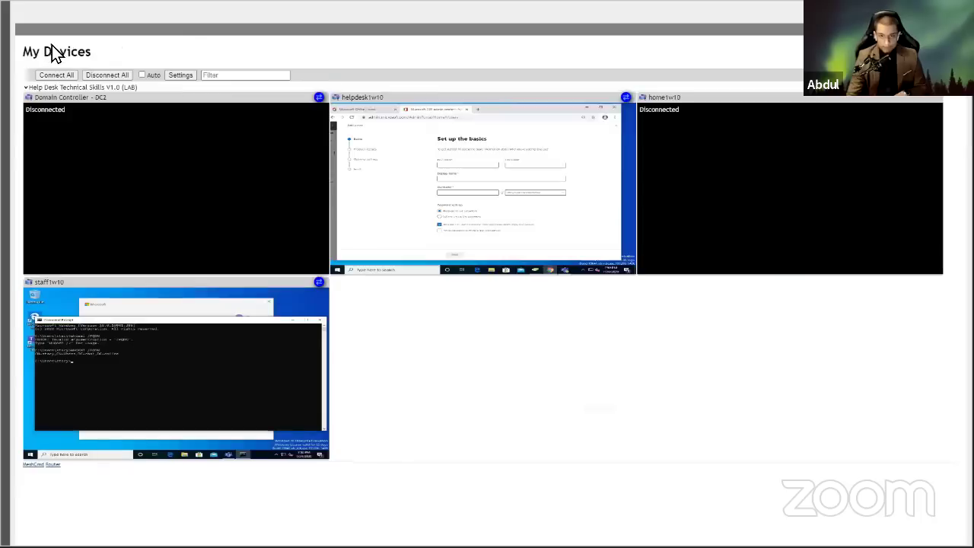
Open home1w10's remote desktop from its tile menu and begin a Windows search.
left_click(800, 165)
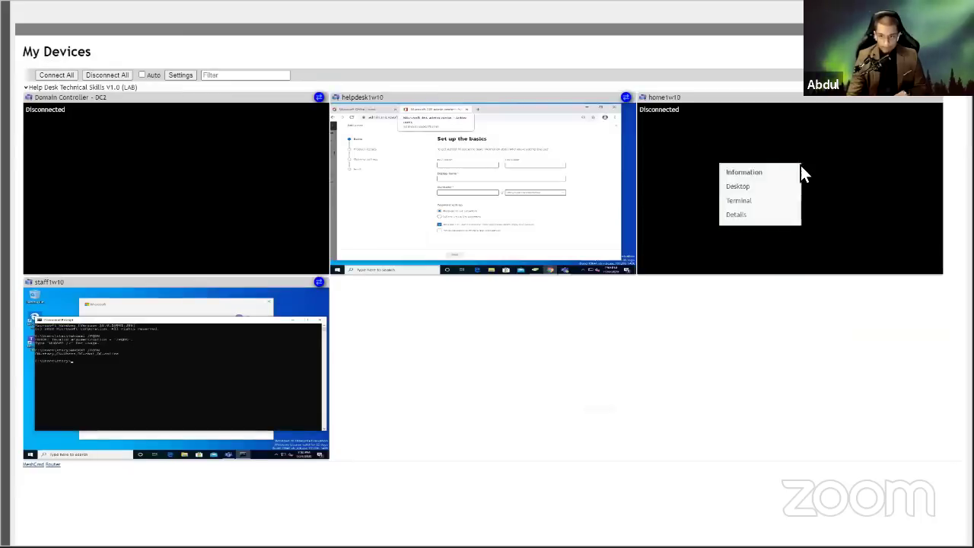
left_click(758, 188)
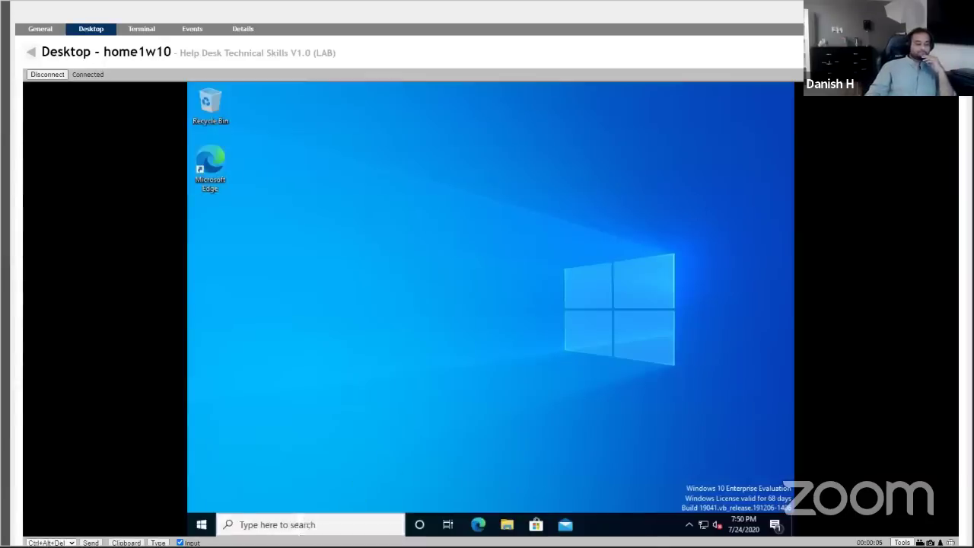
left_click(304, 524)
Run WHOAMI /FQDN in a new Command Prompt on home1w10, which reports a non-domain user.
type("cmd")
key("Return")
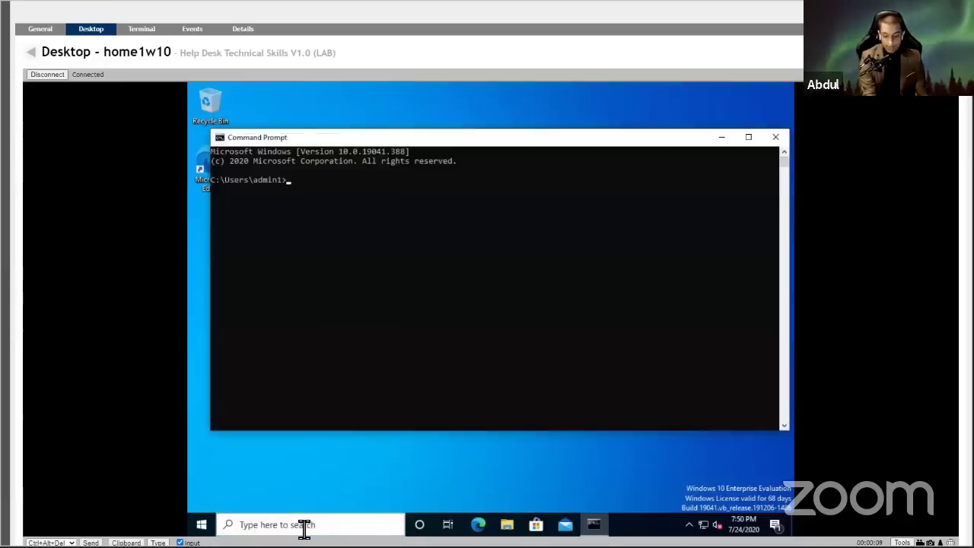
type("whoami")
key("BackSpace")
key("BackSpace")
key("BackSpace")
key("BackSpace")
key("BackSpace")
key("BackSpace")
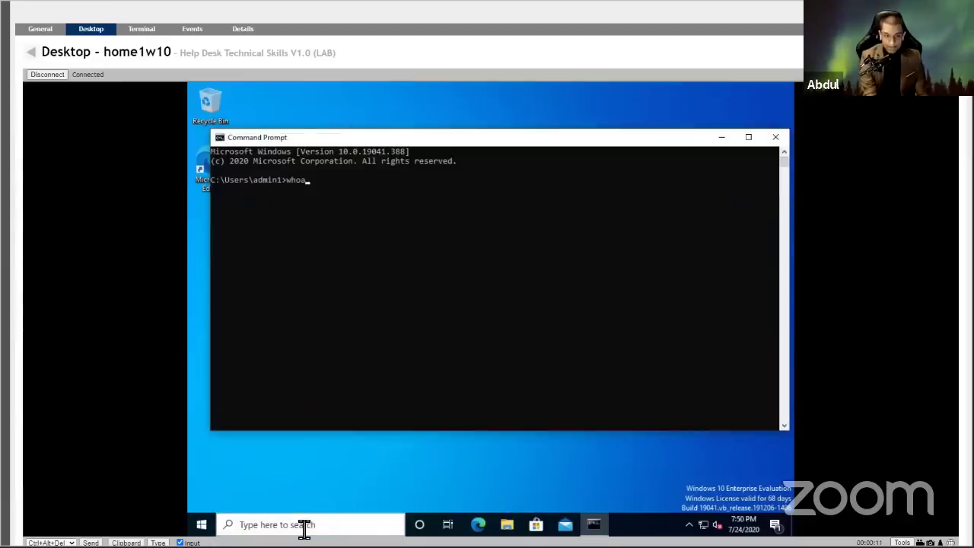
type("WHOAMI /")
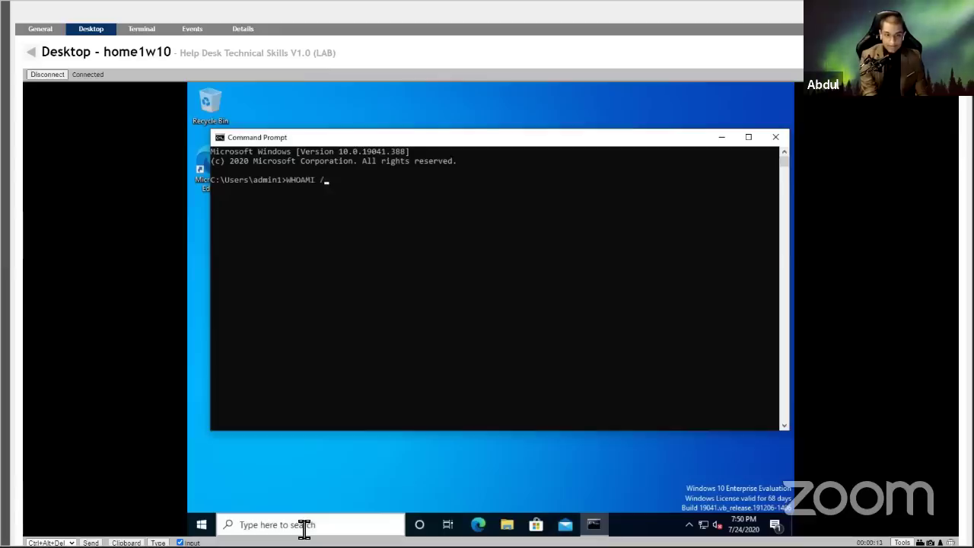
type("FQDN")
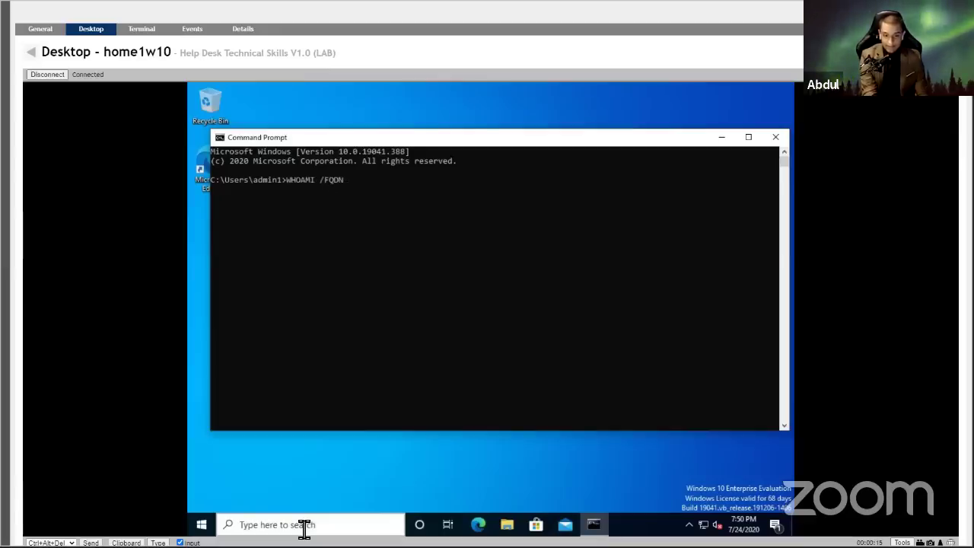
key("Return")
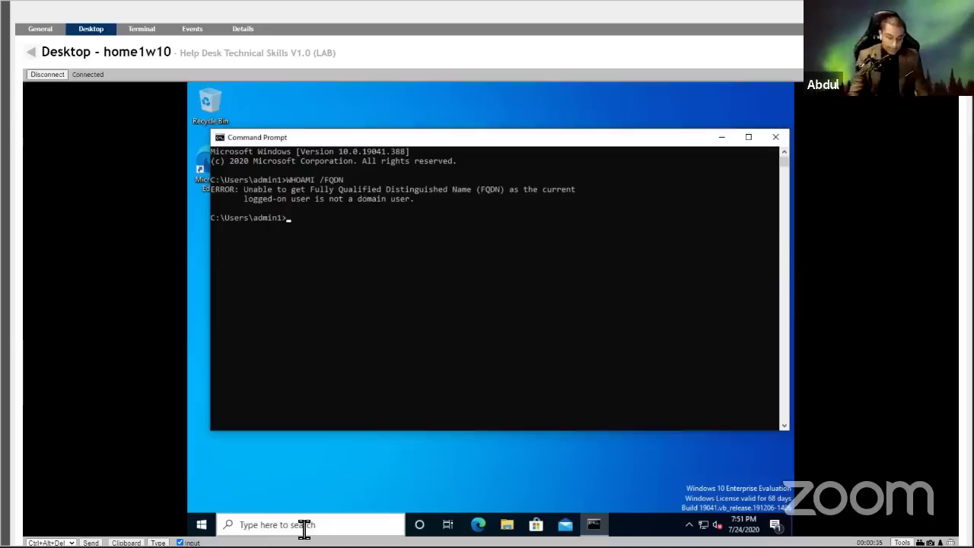
type("THI")
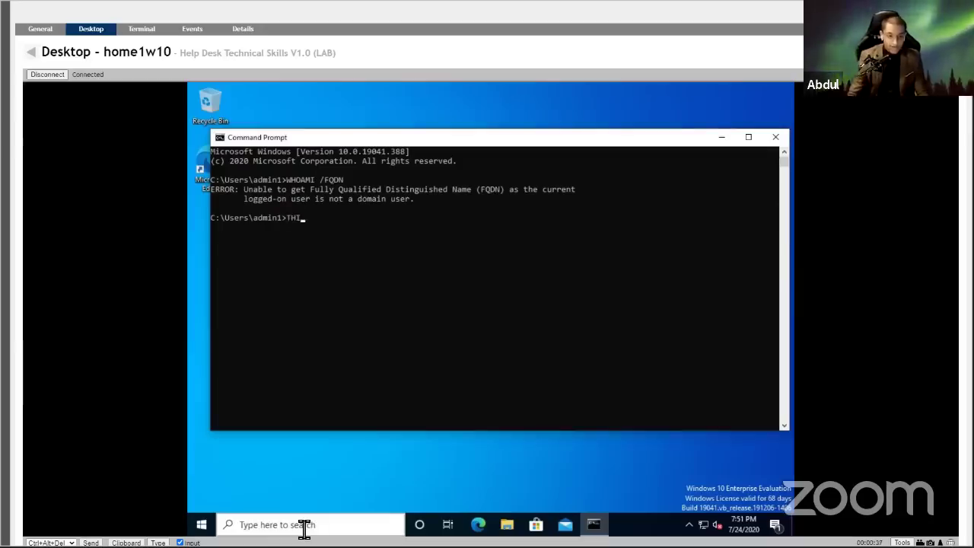
left_click(304, 525)
Open This PC's Properties to show home1w10 belongs to WORKGROUP.
type("this pc")
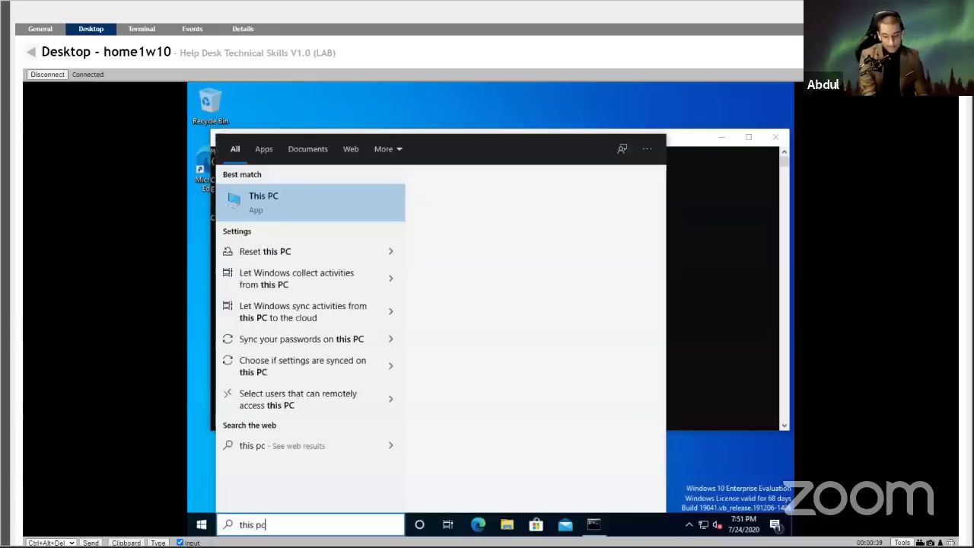
key("Escape")
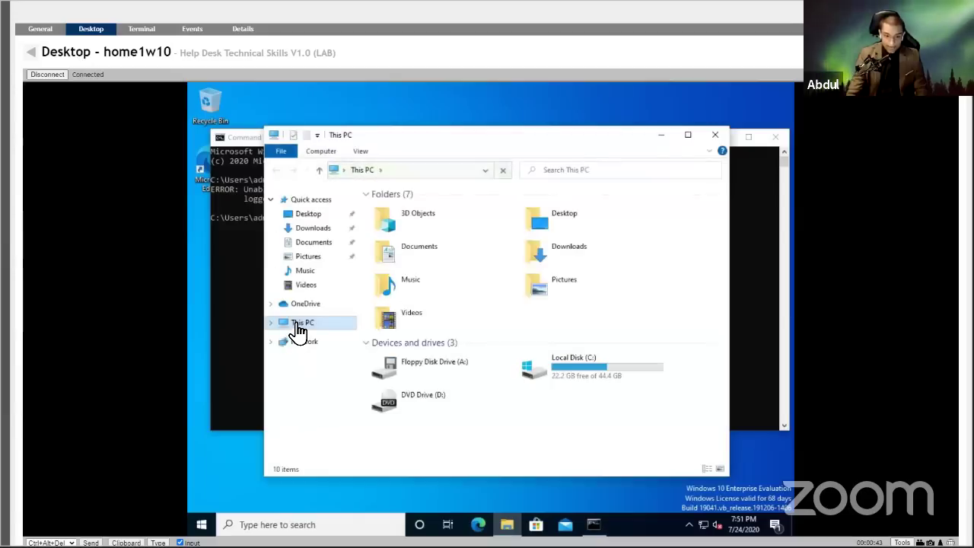
right_click(297, 324)
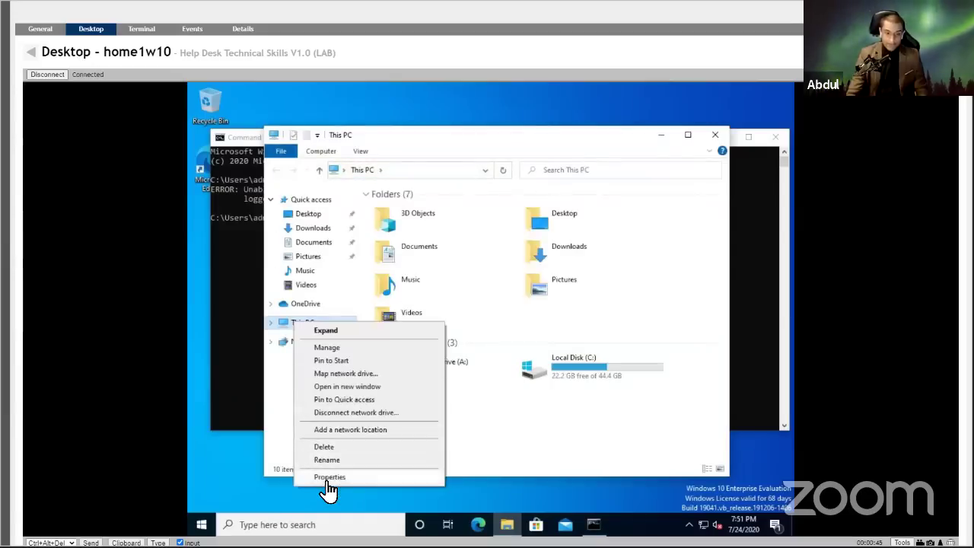
left_click(330, 479)
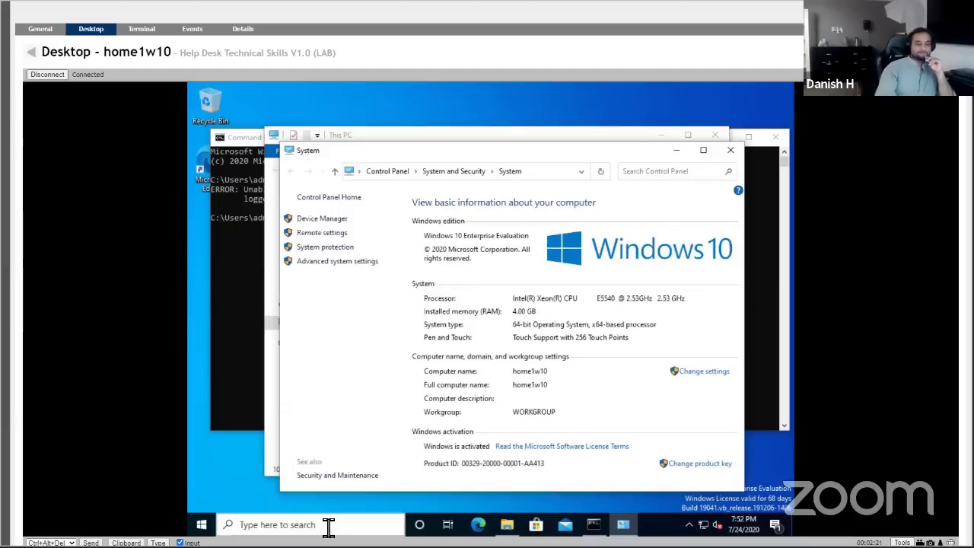
left_click(328, 526)
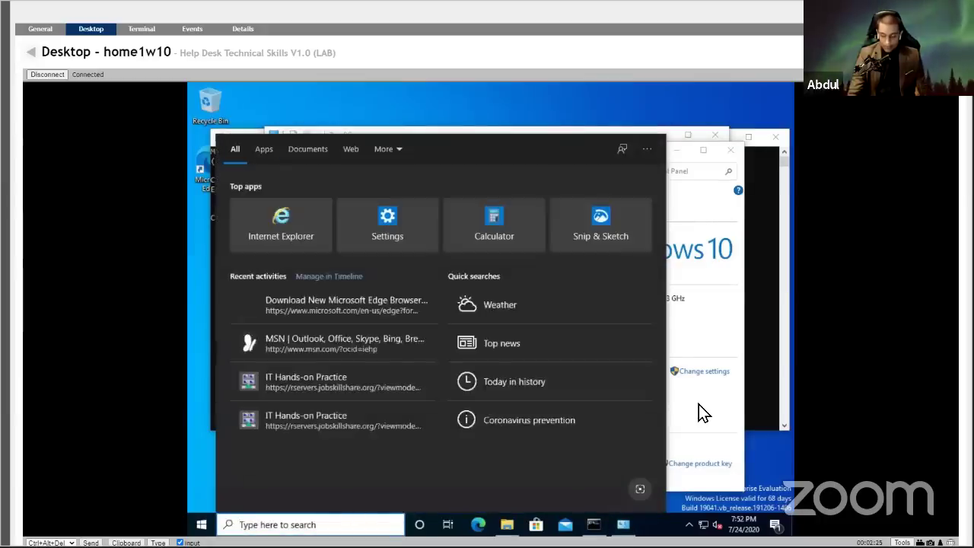
left_click(699, 404)
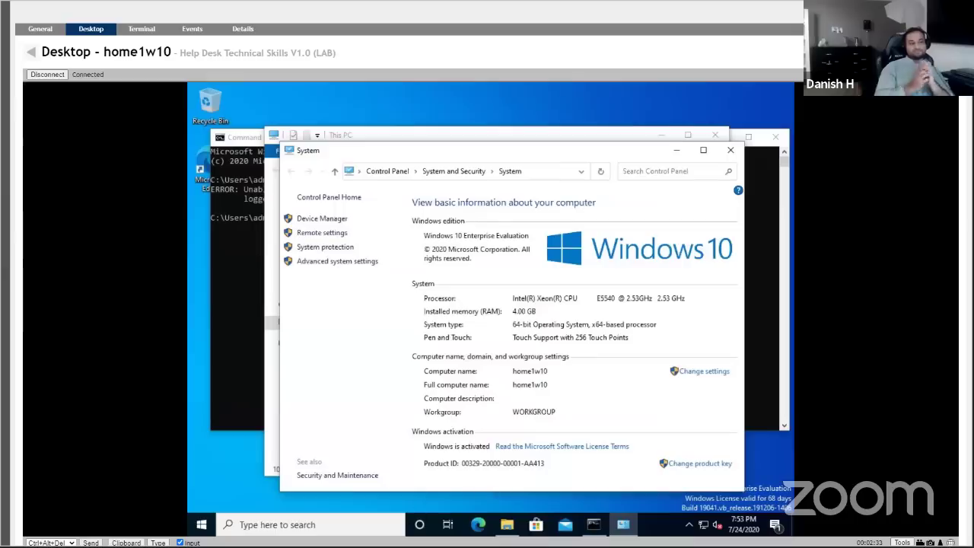
Search home1w10 for 'chrome', then erase the query.
left_click(400, 528)
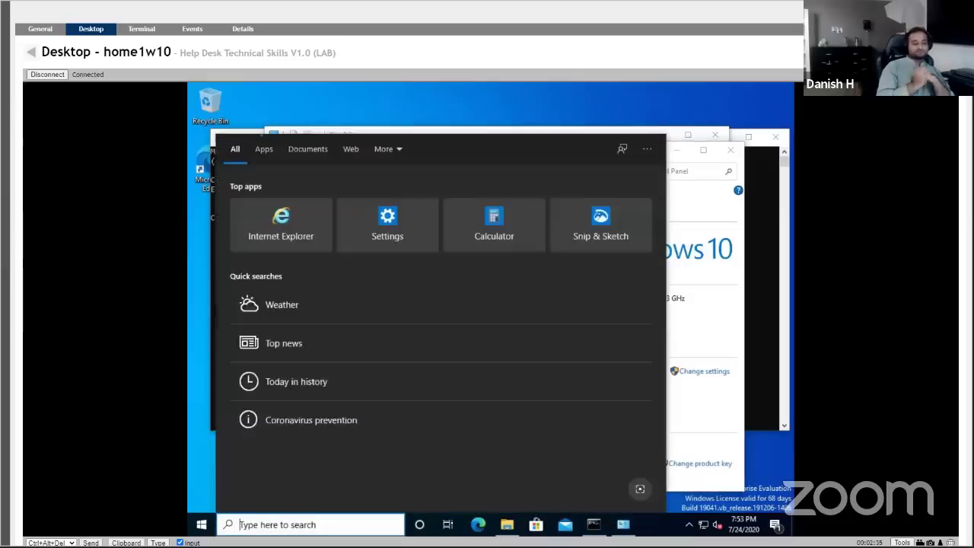
type("chrom")
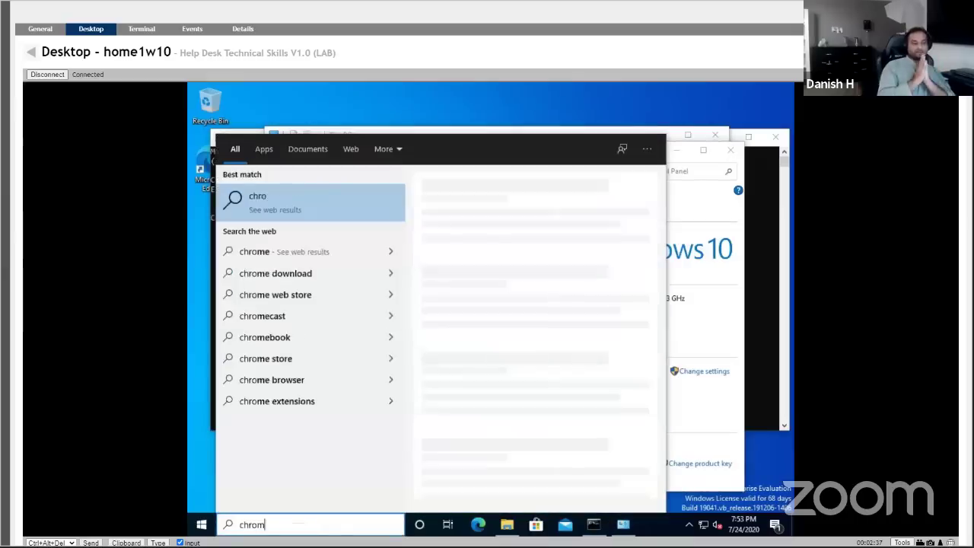
type("e")
key("BackSpace")
key("BackSpace")
key("BackSpace")
key("BackSpace")
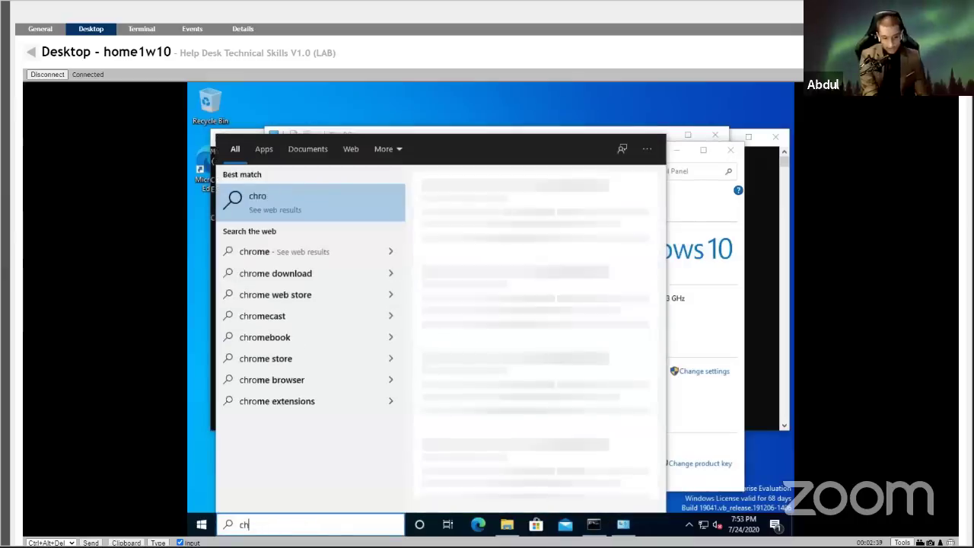
key("BackSpace")
key("BackSpace")
Launch Internet Explorer on home1w10 and go to portal.office.com.
type("intert")
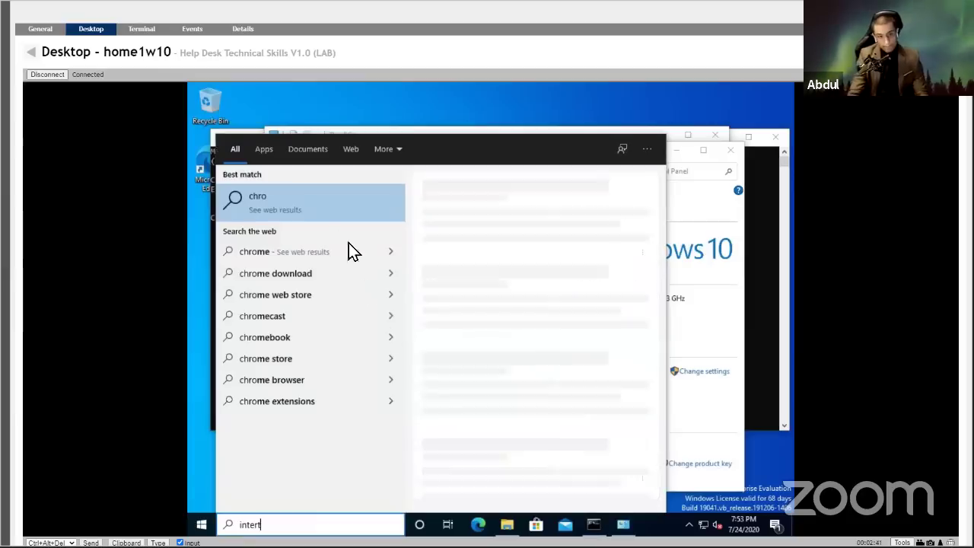
left_click(312, 208)
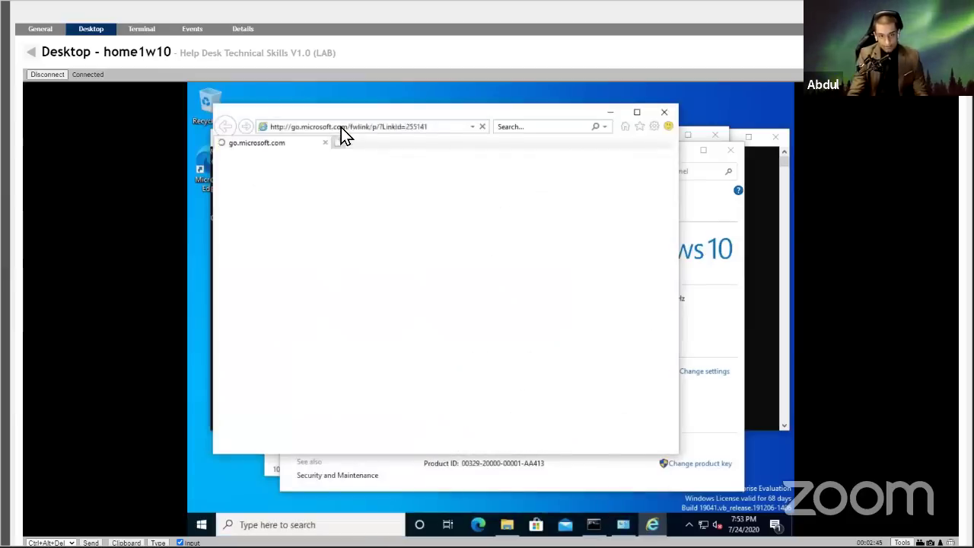
left_click(341, 127)
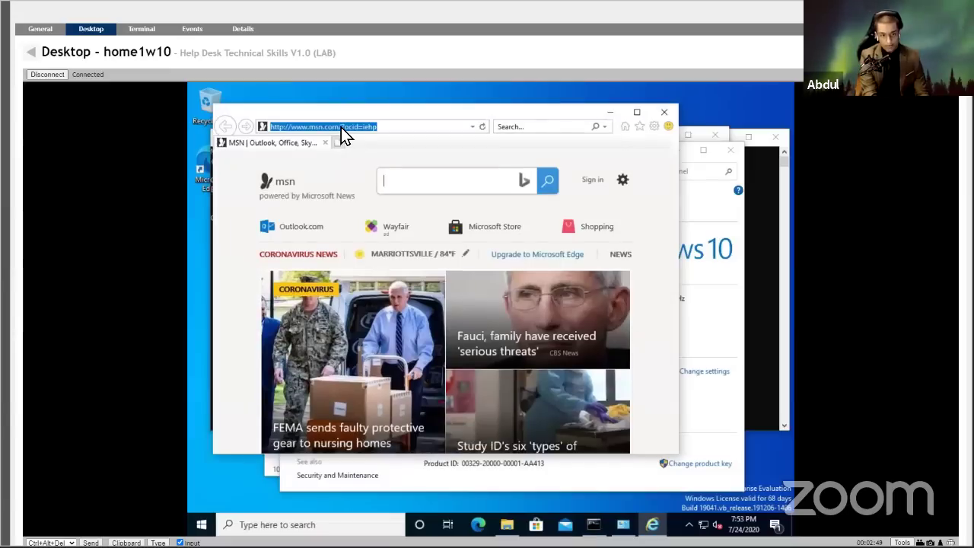
type("lcom")
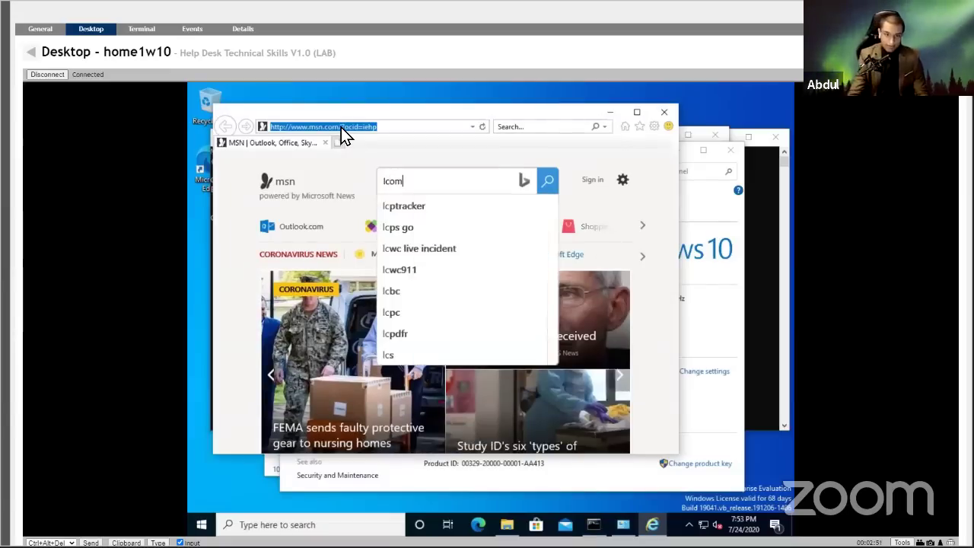
left_click(342, 127)
double_click(348, 130)
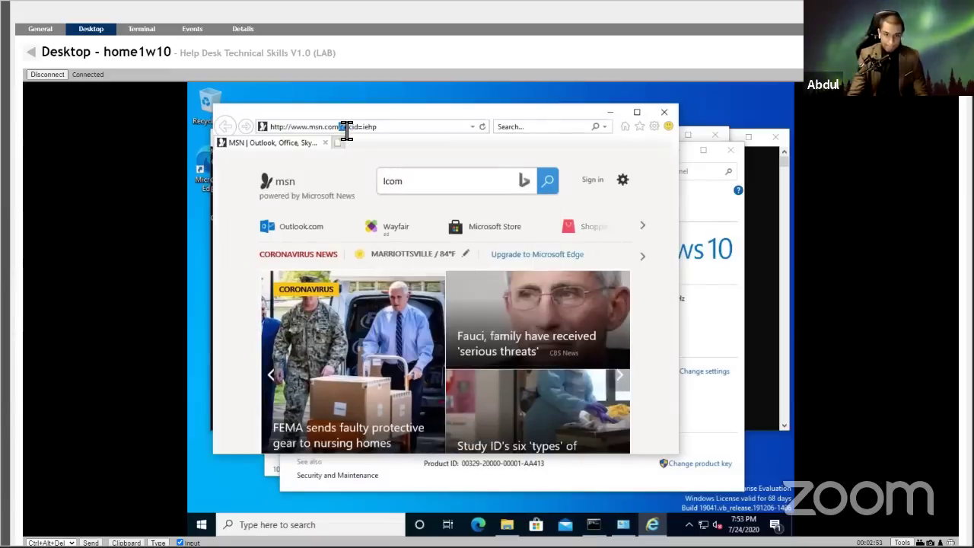
triple_click(347, 131)
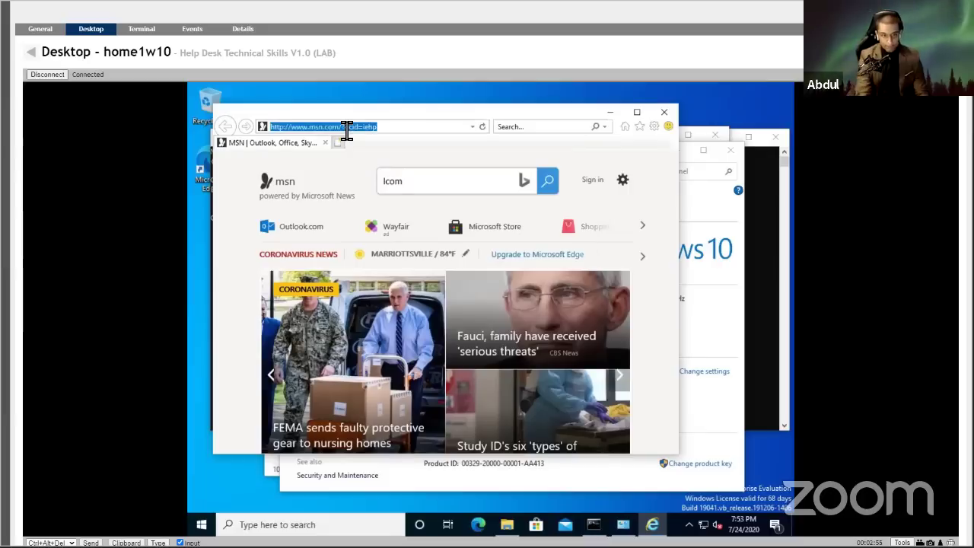
type("portal.office.com")
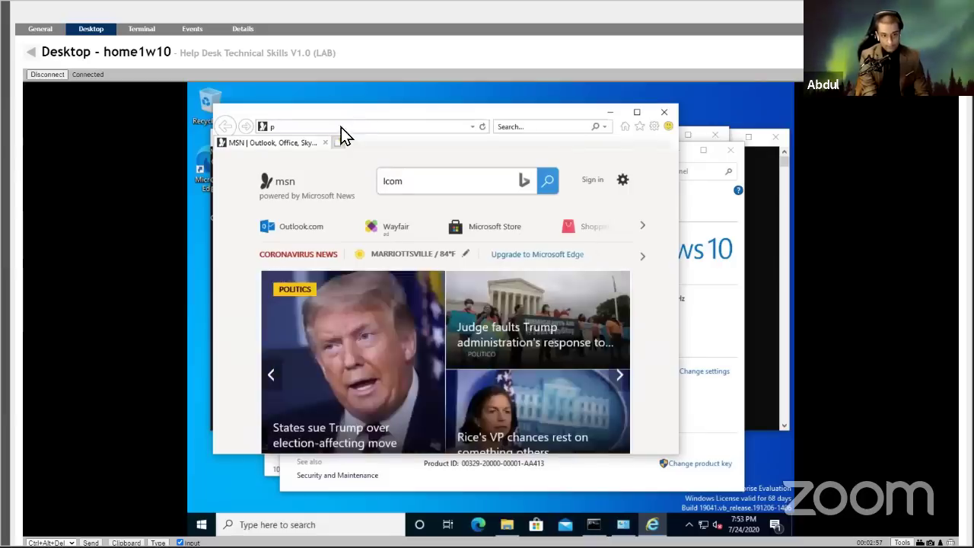
key("Return")
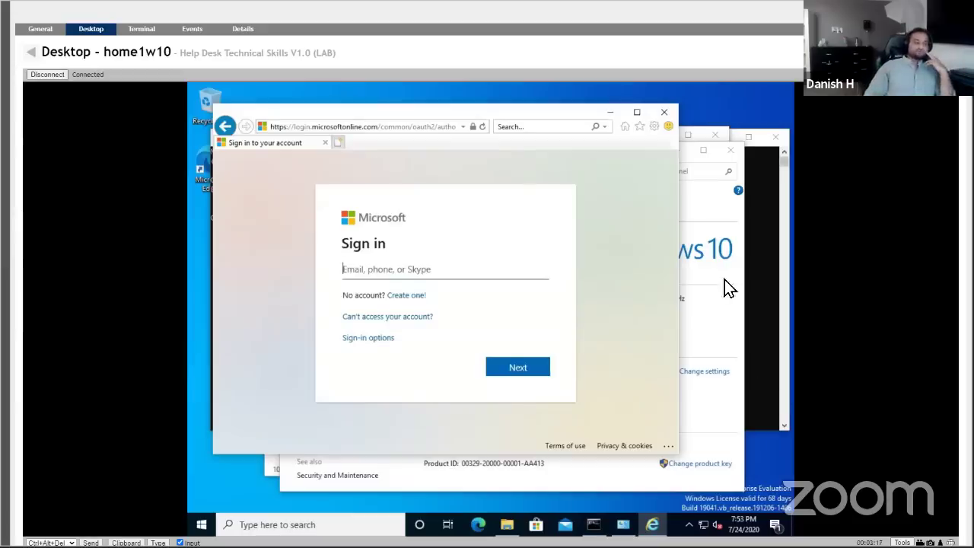
Back in My Devices, open staff1w10's remote desktop.
left_click(32, 51)
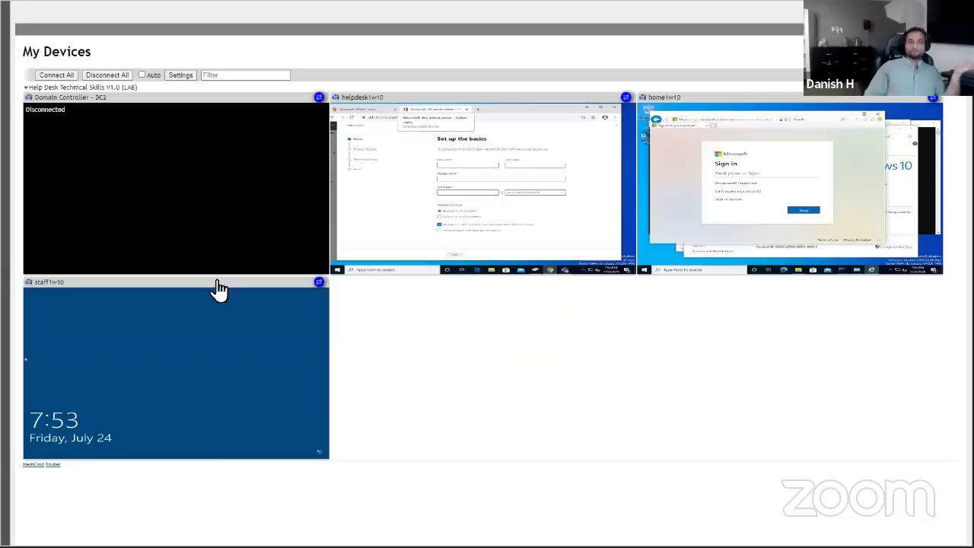
right_click(164, 354)
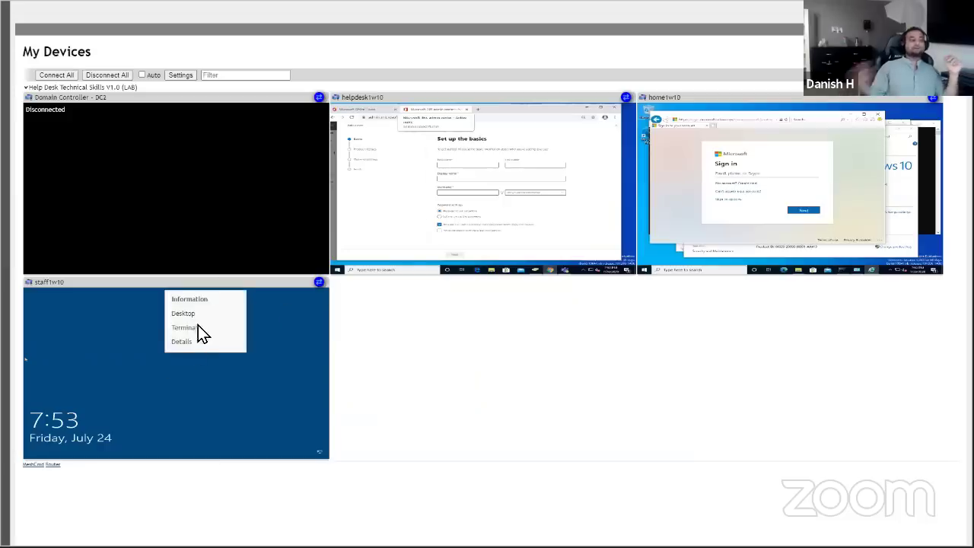
left_click(200, 313)
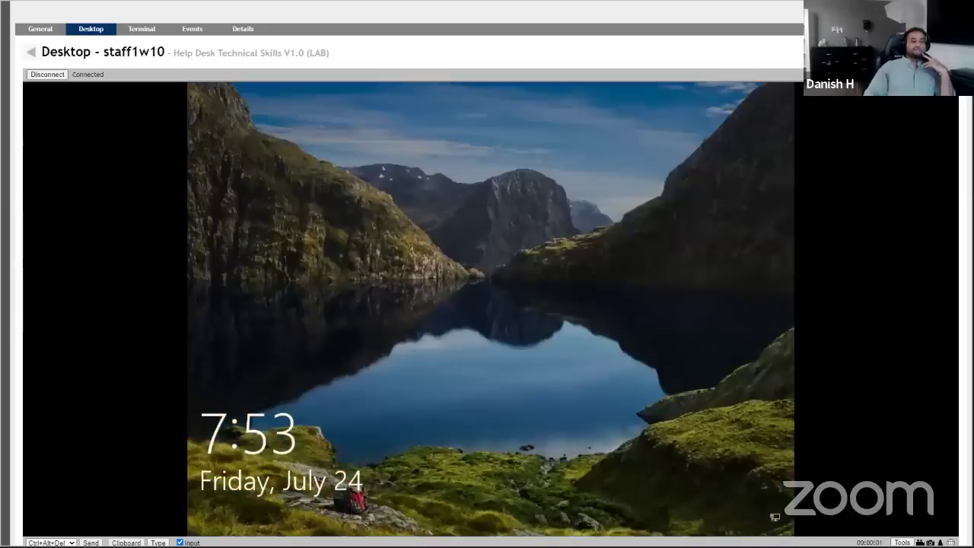
Unlock staff1w10 with the user's password, retrying after an incorrect first attempt.
left_click(324, 376)
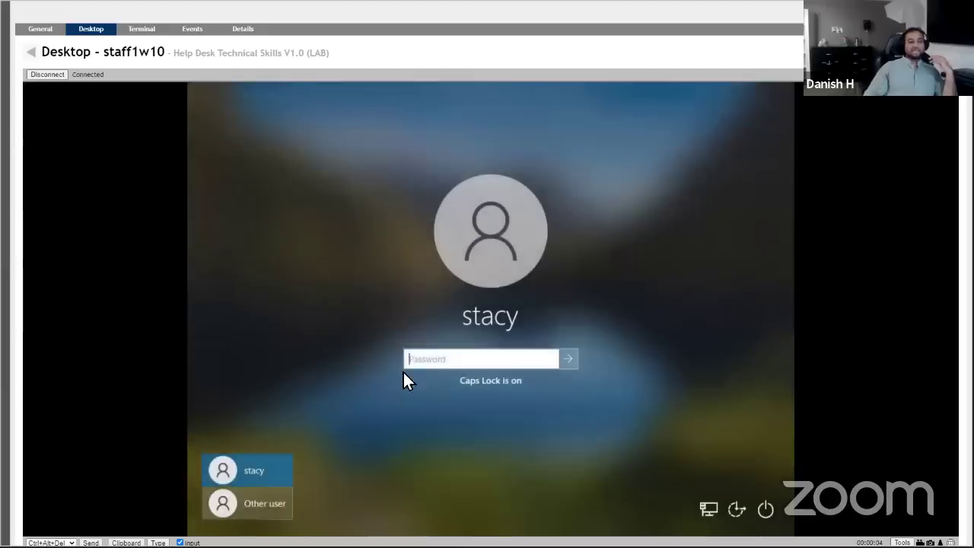
left_click(437, 358)
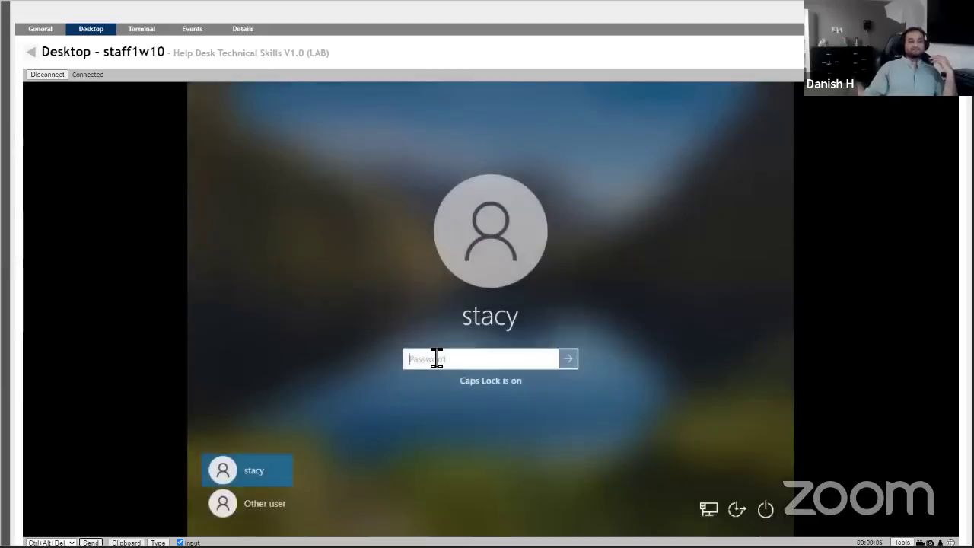
key("Caps_Lock")
type("•")
key("Caps_Lock")
type("••••••••••")
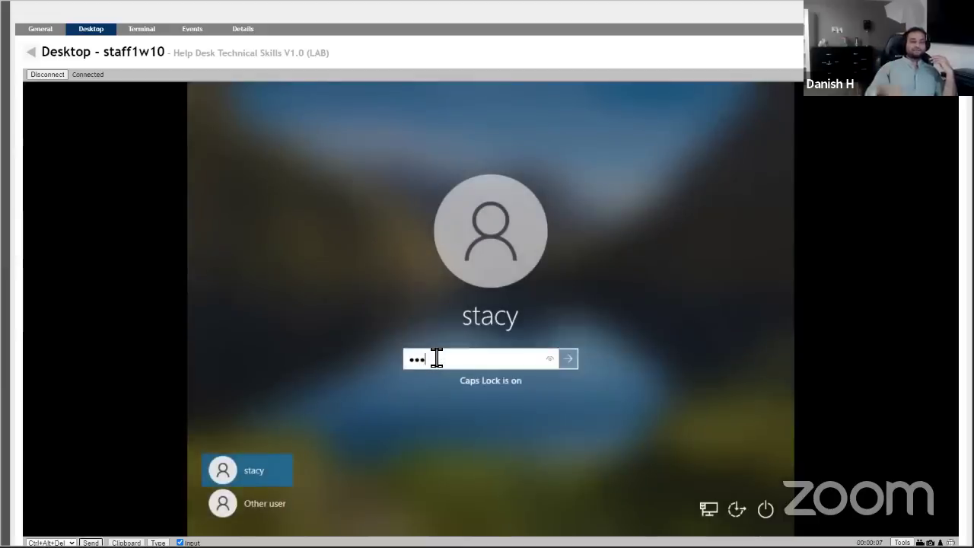
type("••")
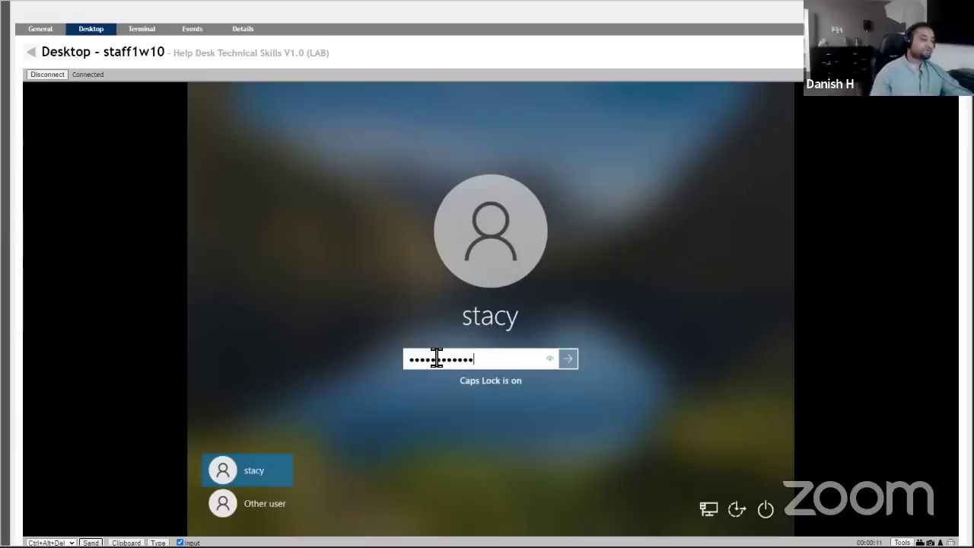
left_click(567, 359)
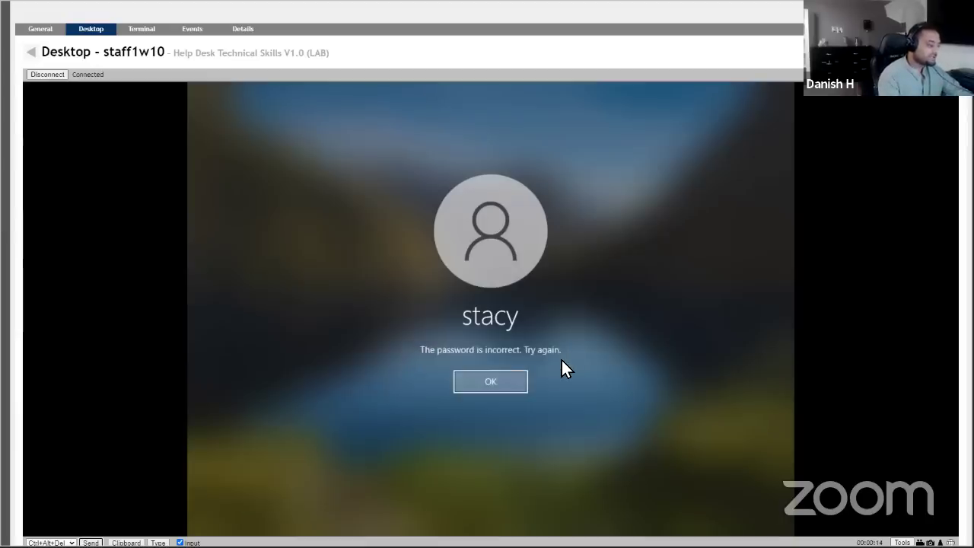
left_click(494, 381)
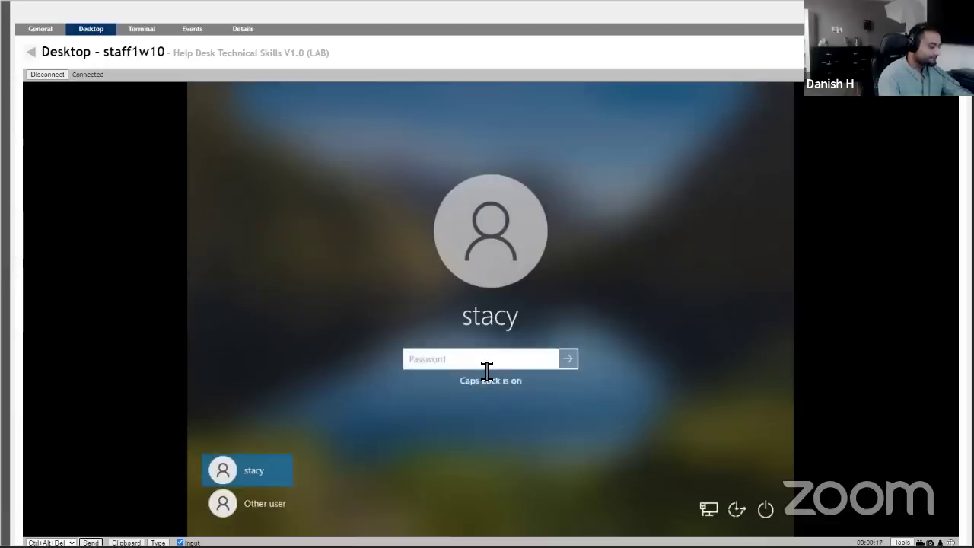
type("•••••••••••")
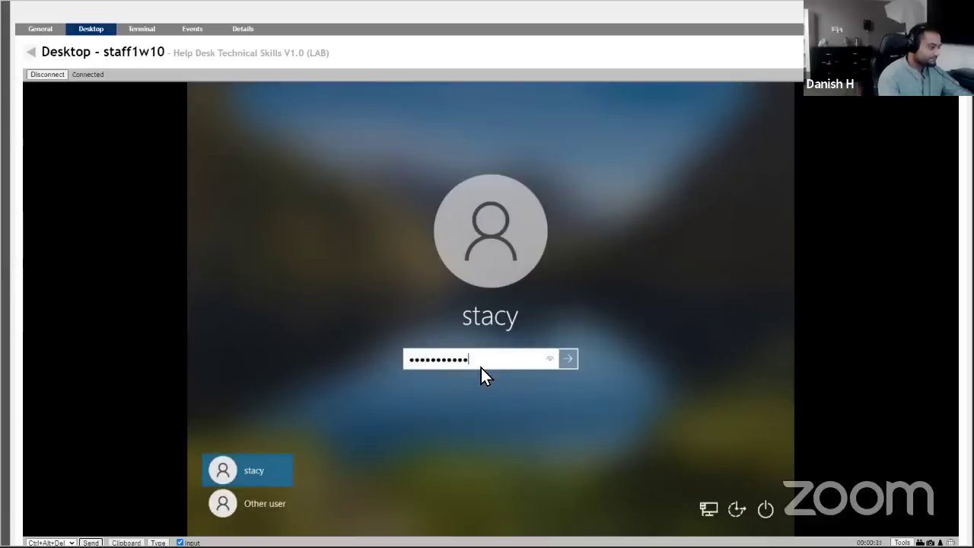
key("Return")
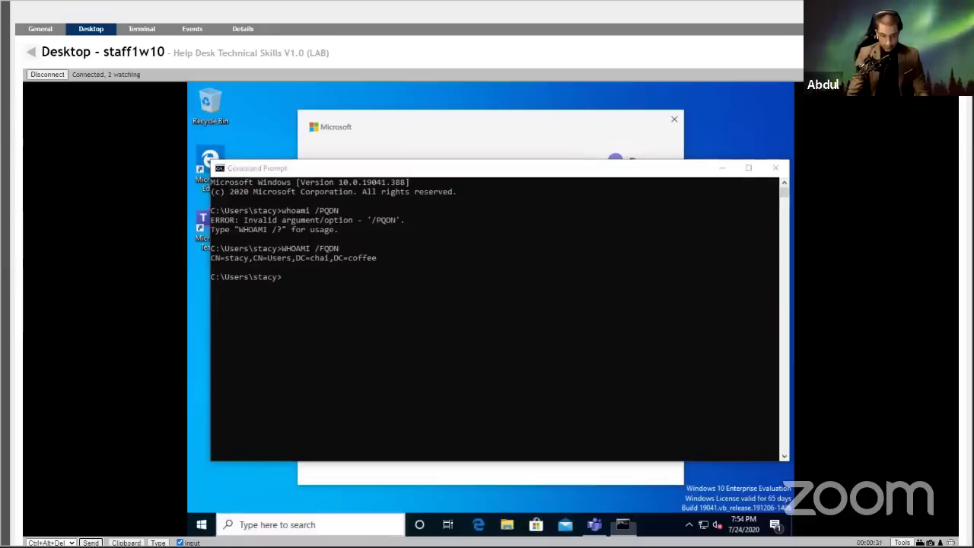
Launch Internet Explorer on staff1w10 from an 'internet' search and dismiss the IE 11 setup prompt.
key("super")
type("chr")
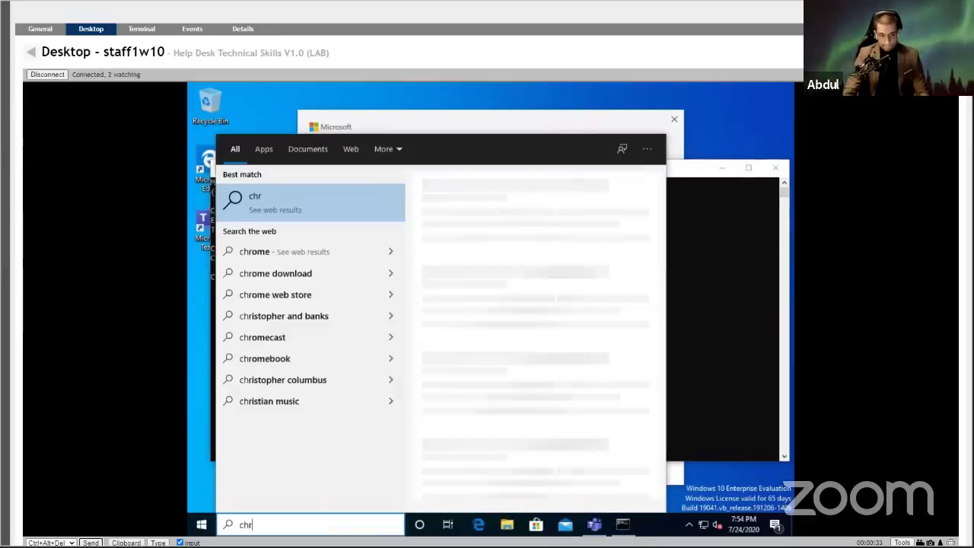
key("BackSpace")
key("BackSpace")
key("BackSpace")
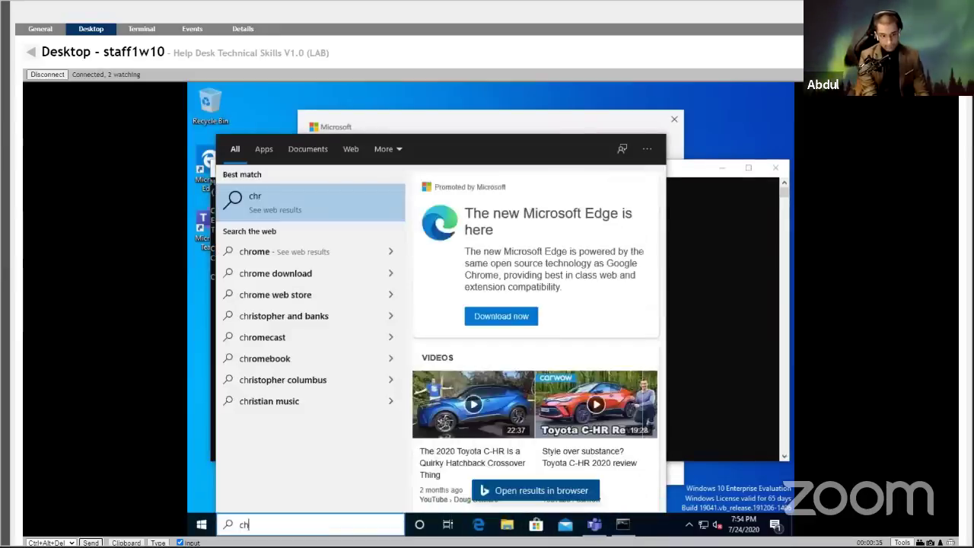
type("internet")
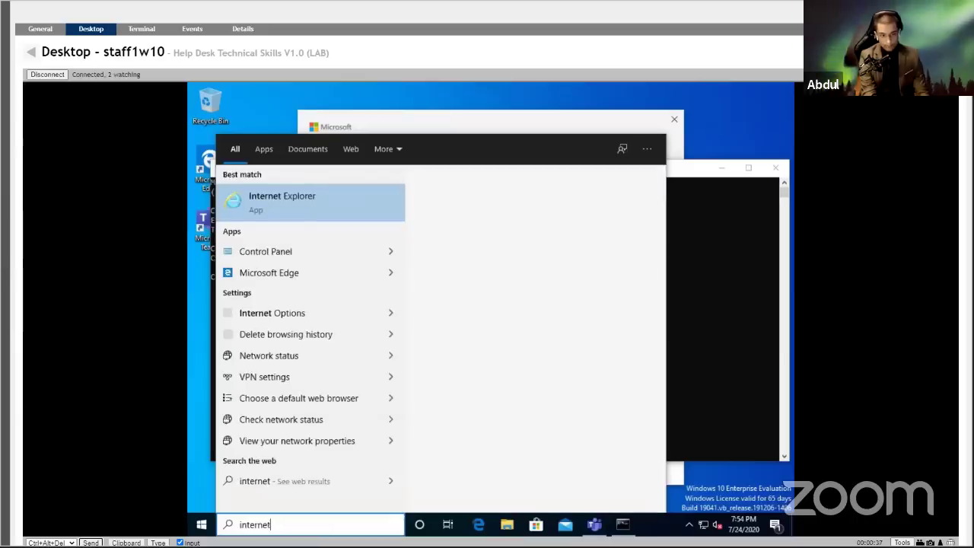
key("Escape")
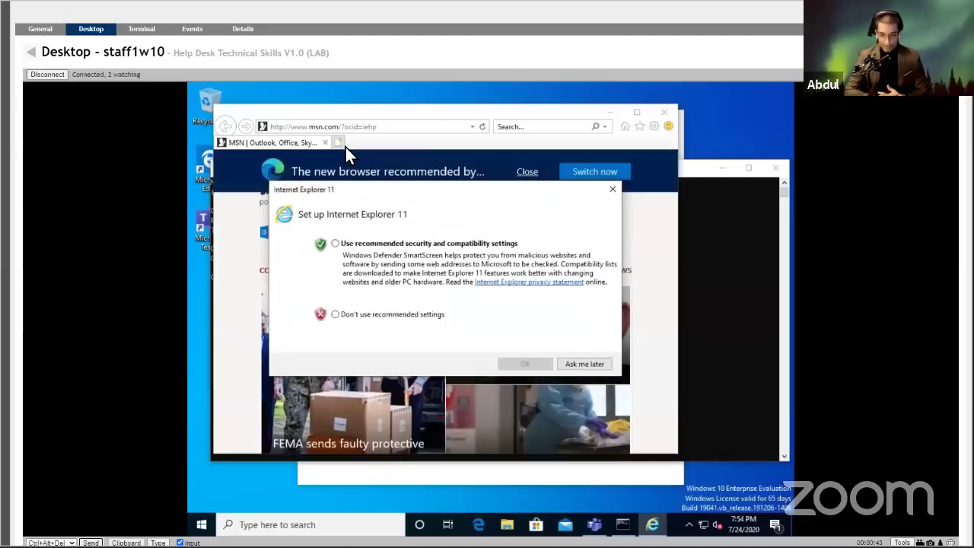
left_click(613, 189)
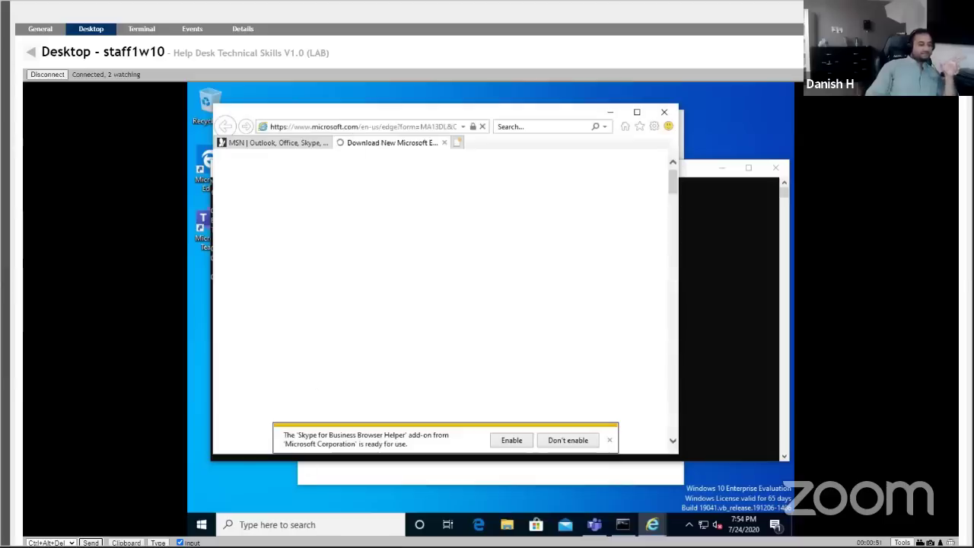
left_click(289, 528)
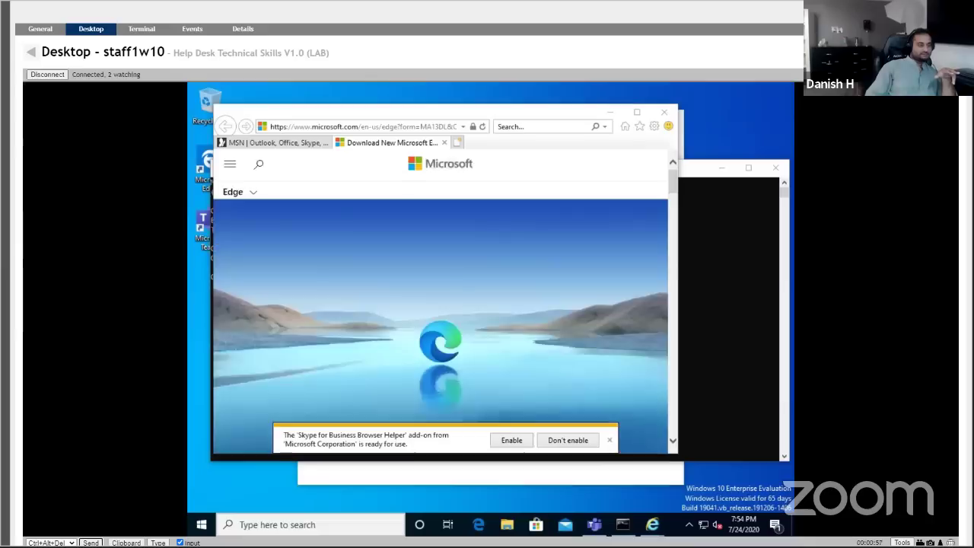
Search for 'outlook' and launch Outlook on staff1w10.
left_click(292, 523)
type("outlook")
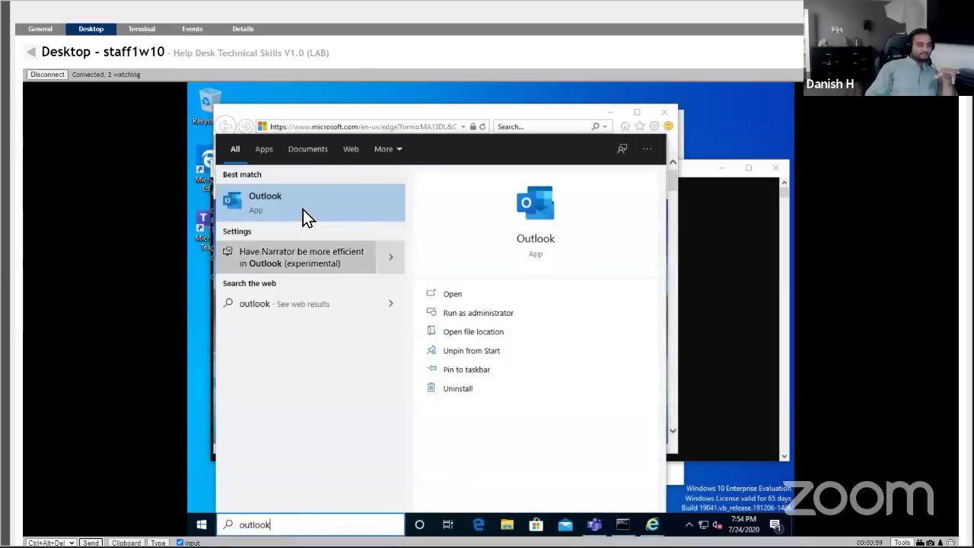
left_click(303, 210)
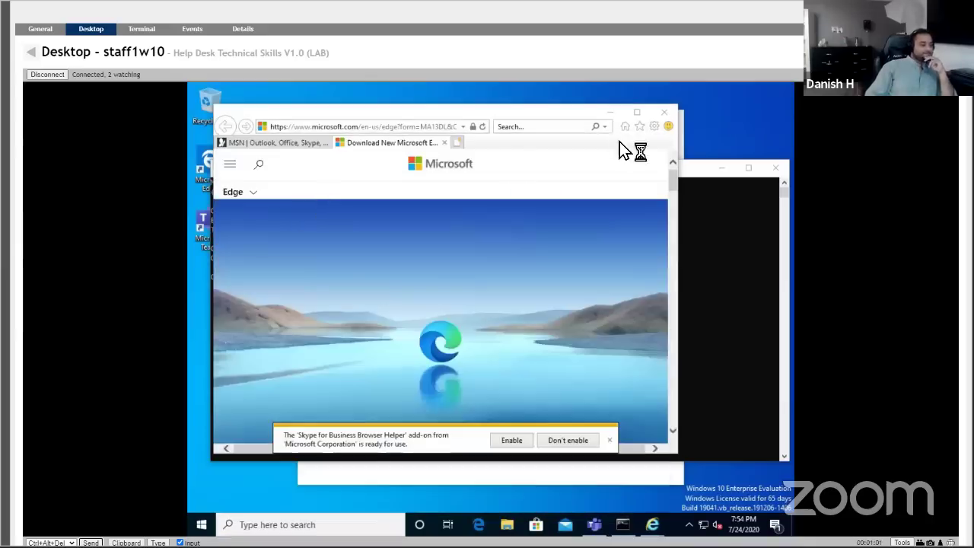
Close Internet Explorer with all tabs and the Command Prompt, then continue into Teams with the work account.
left_click(663, 113)
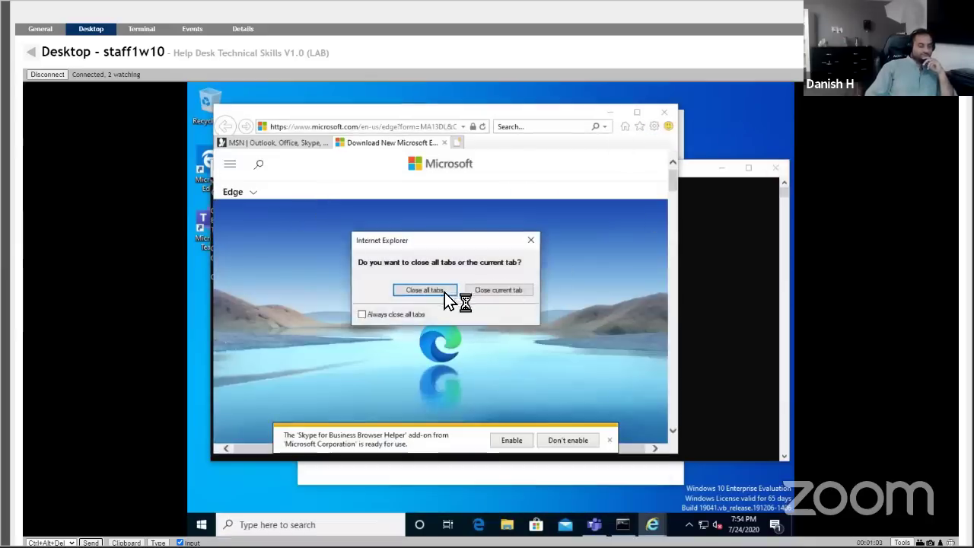
key("Return")
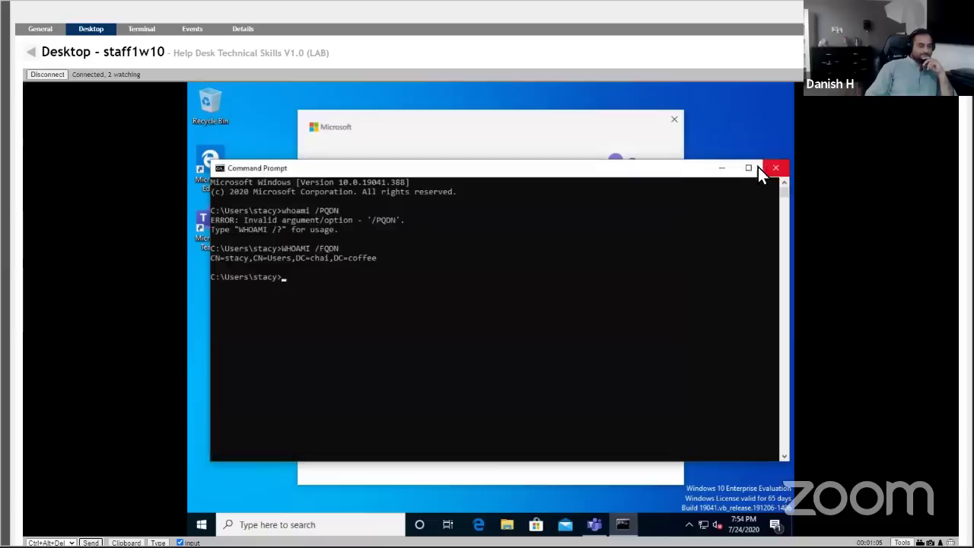
left_click(773, 167)
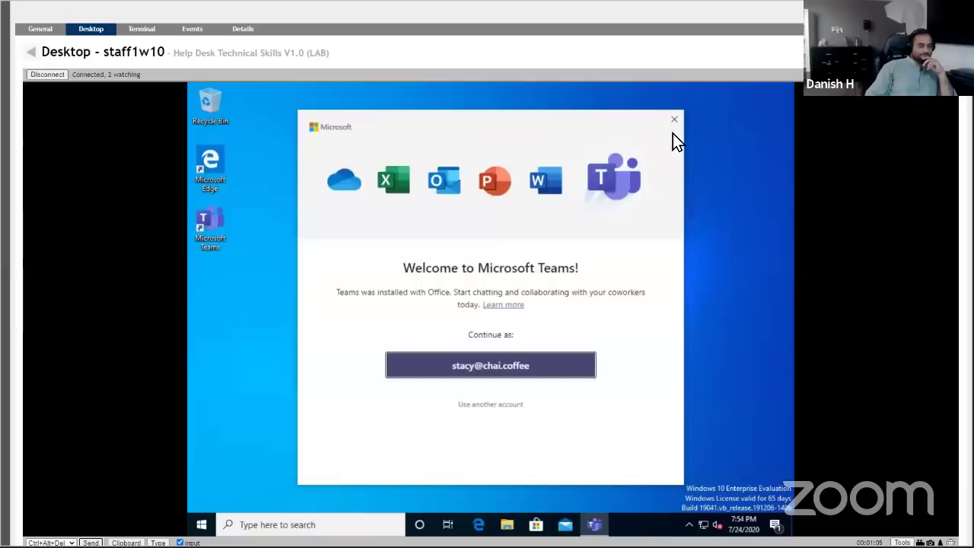
left_click(487, 371)
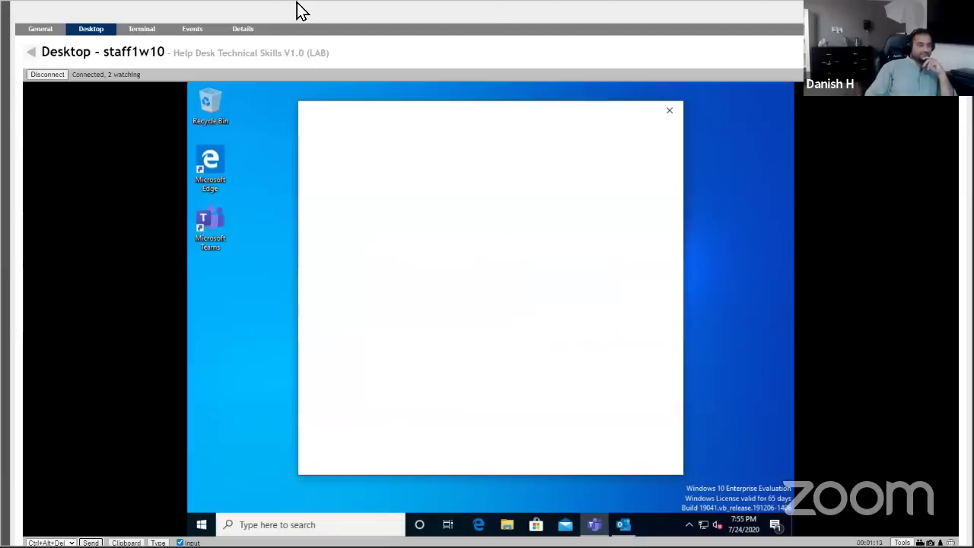
Close the blank Teams window and connect the prefilled account in Outlook, returning to Advanced setup.
left_click(669, 110)
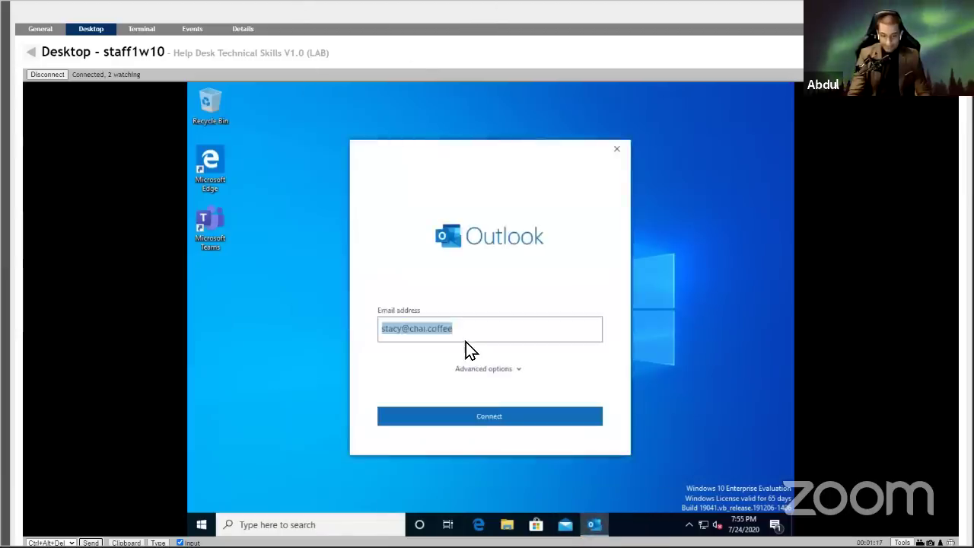
left_click(415, 416)
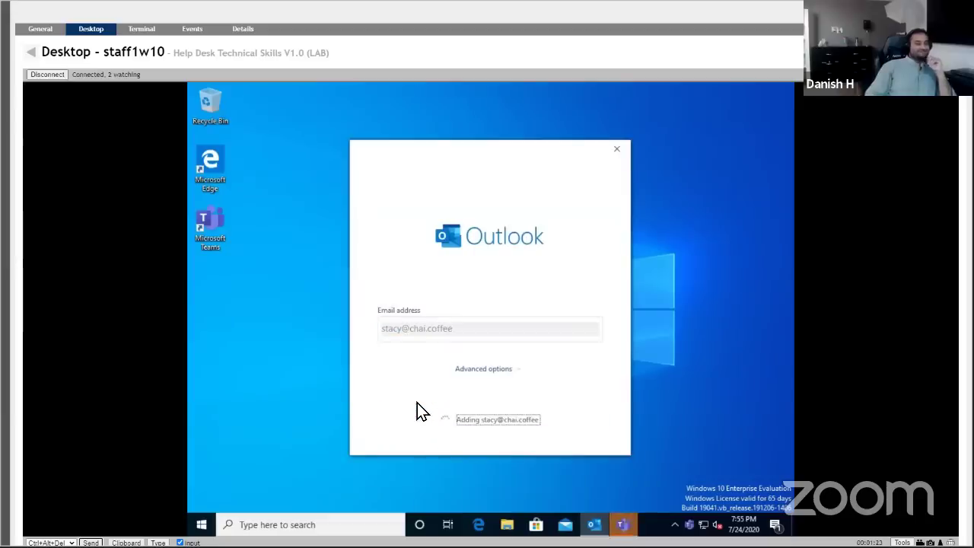
right_click(611, 525)
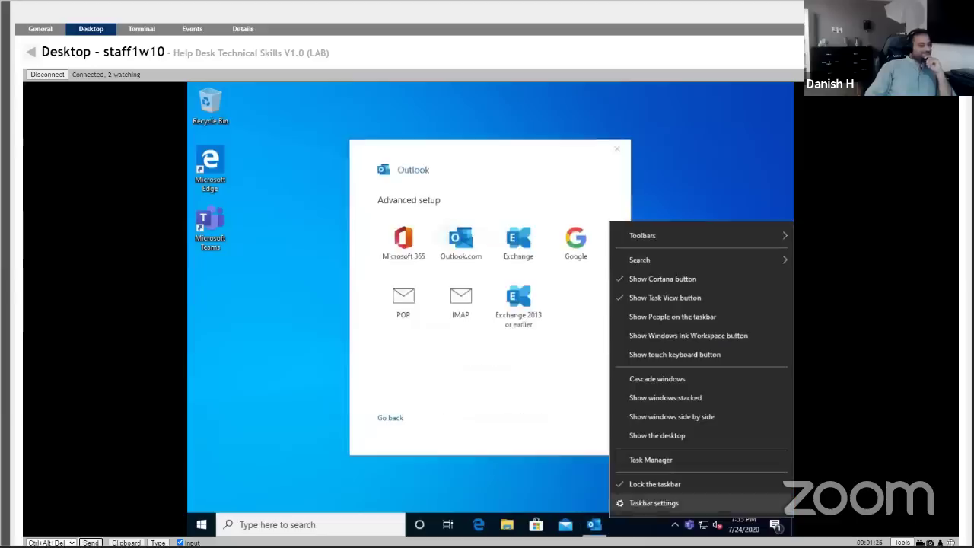
left_click(513, 450)
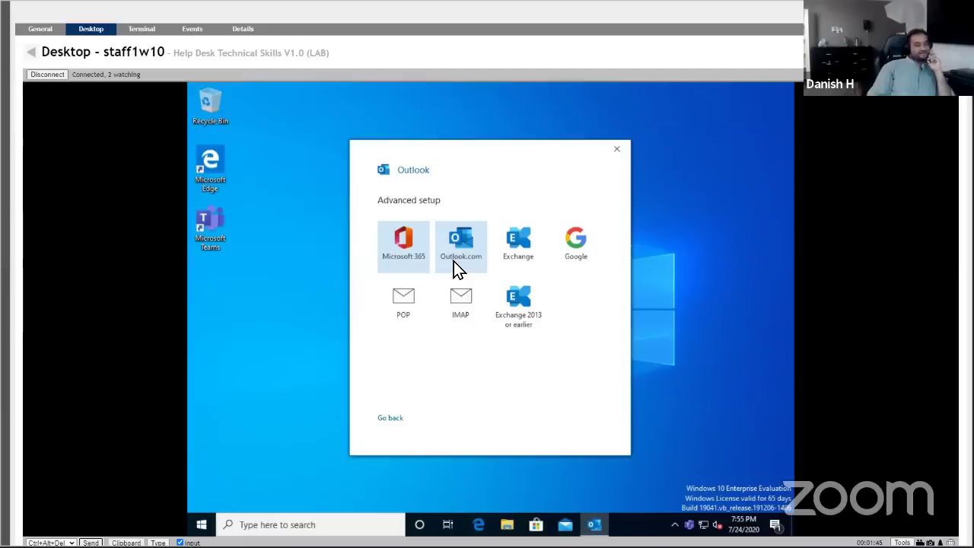
Pick Microsoft 365 as the account type in Outlook's Advanced setup and wait for setup to finish.
left_click(404, 254)
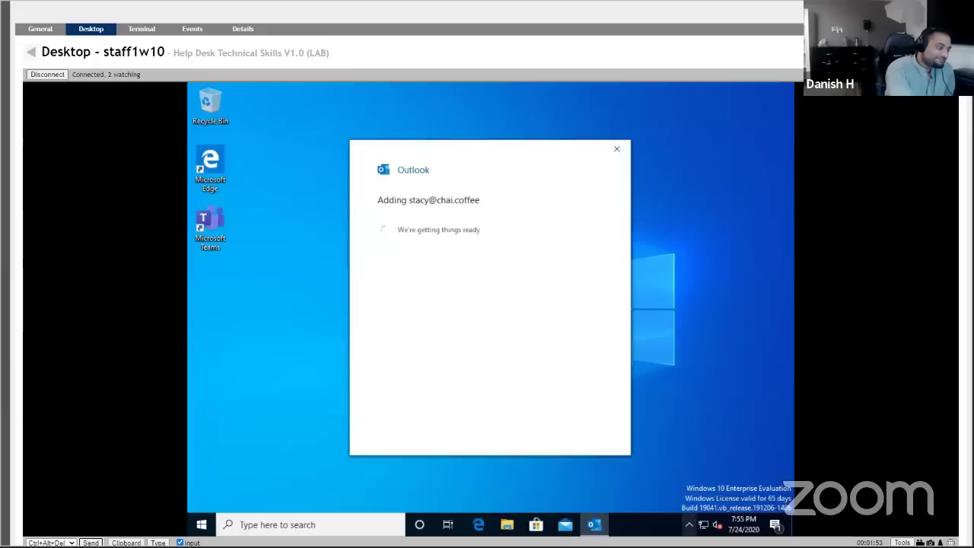
right_click(610, 525)
left_click(583, 492)
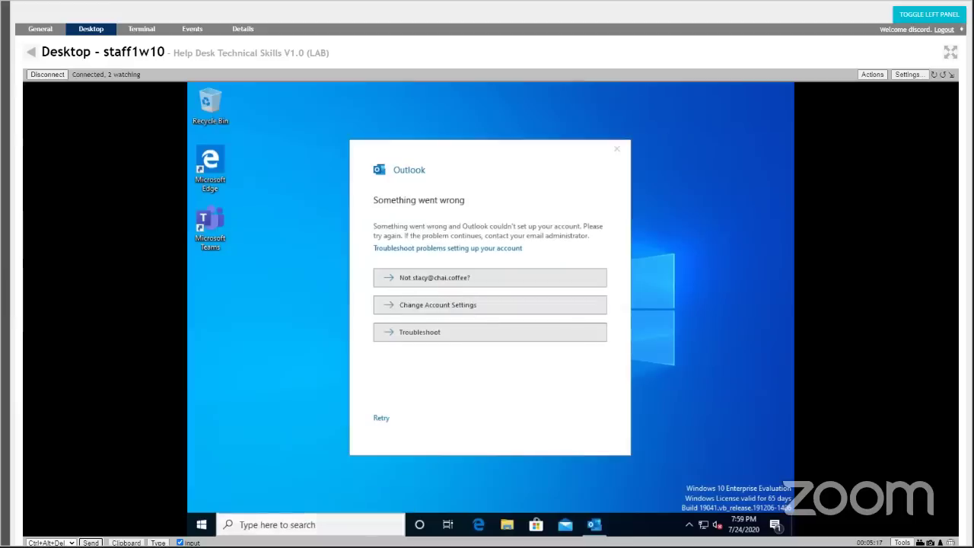
Search Windows for 'this pc' and open This PC in File Explorer.
left_click(319, 524)
type("this pc")
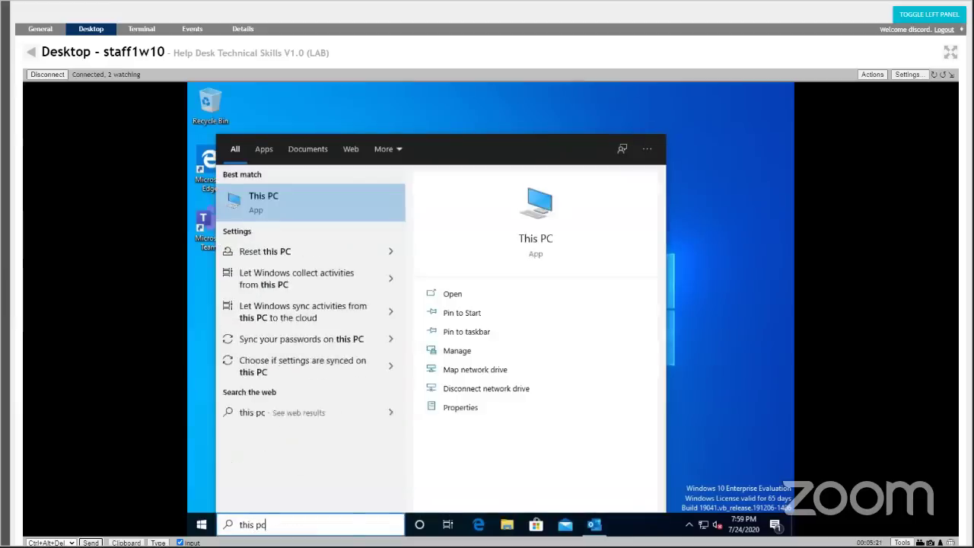
key("Escape")
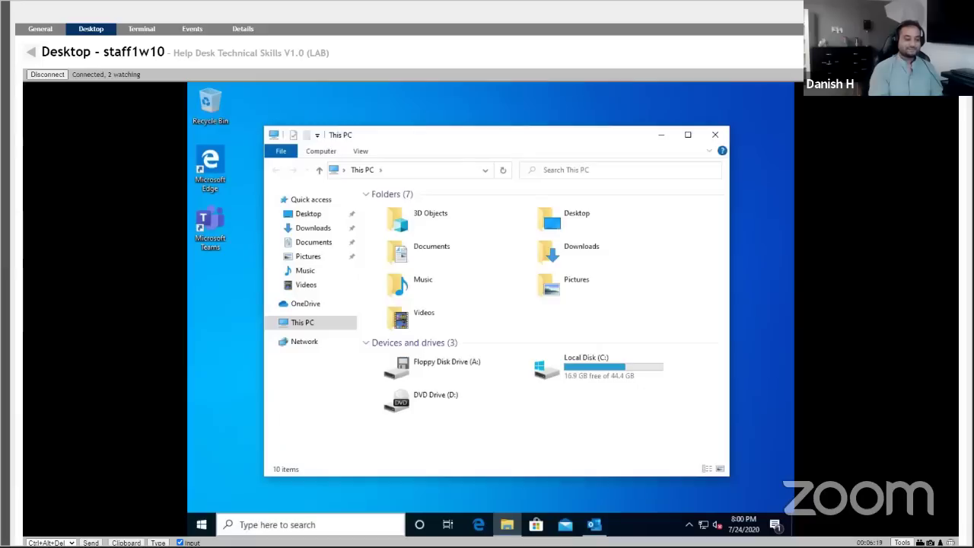
Return to the device list and open helpdesk1w10's full remote Desktop view.
left_click(31, 56)
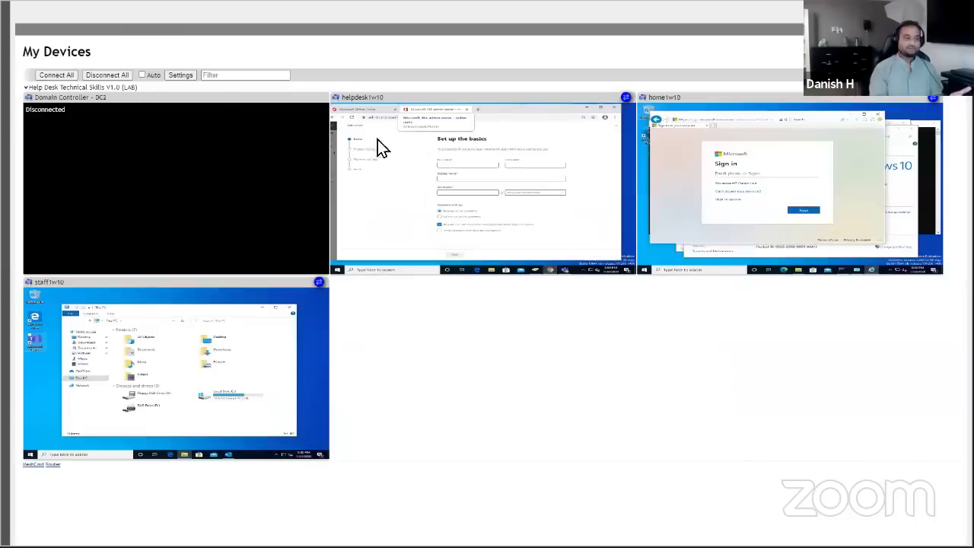
right_click(389, 152)
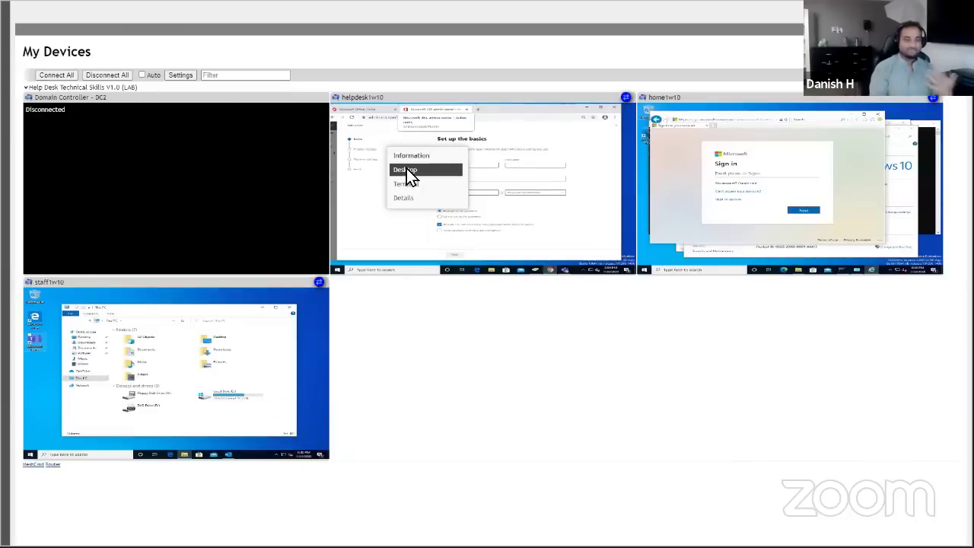
left_click(410, 171)
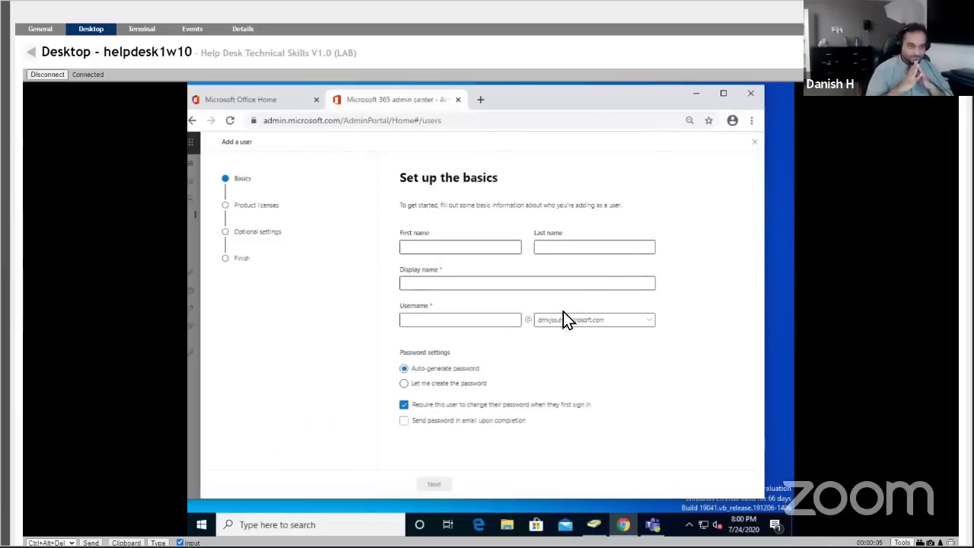
Check the username domain list for dmijss.onmicrosoft.com, then close the Add a user panel.
left_click(545, 321)
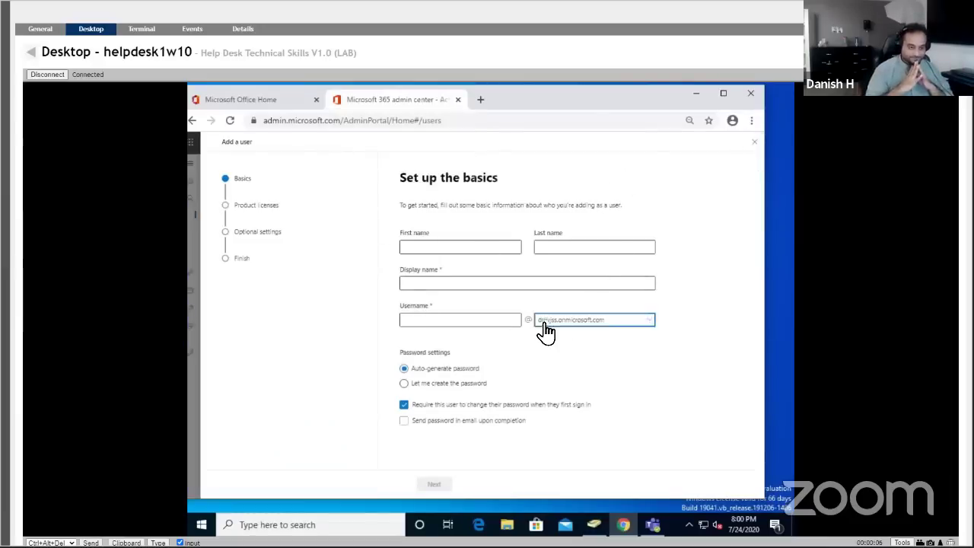
left_click(705, 304)
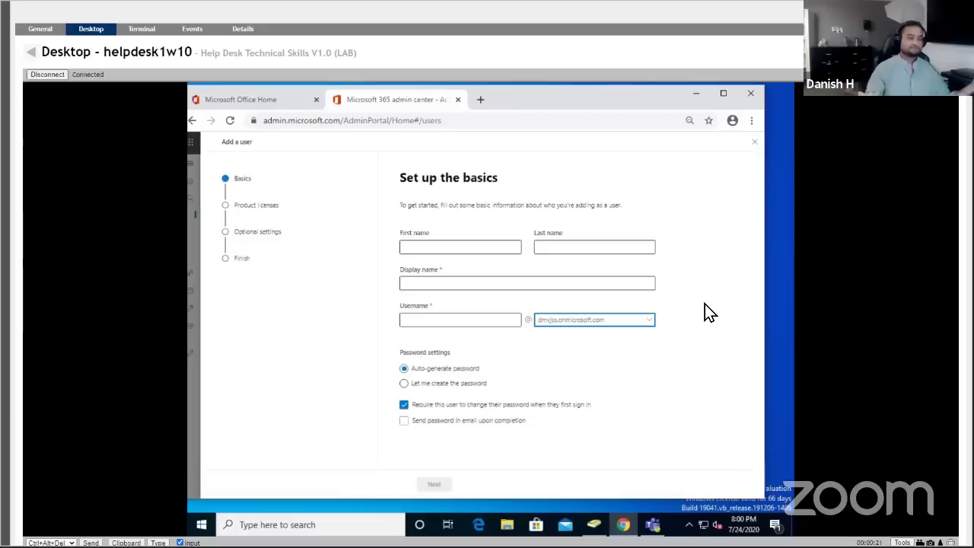
left_click(754, 146)
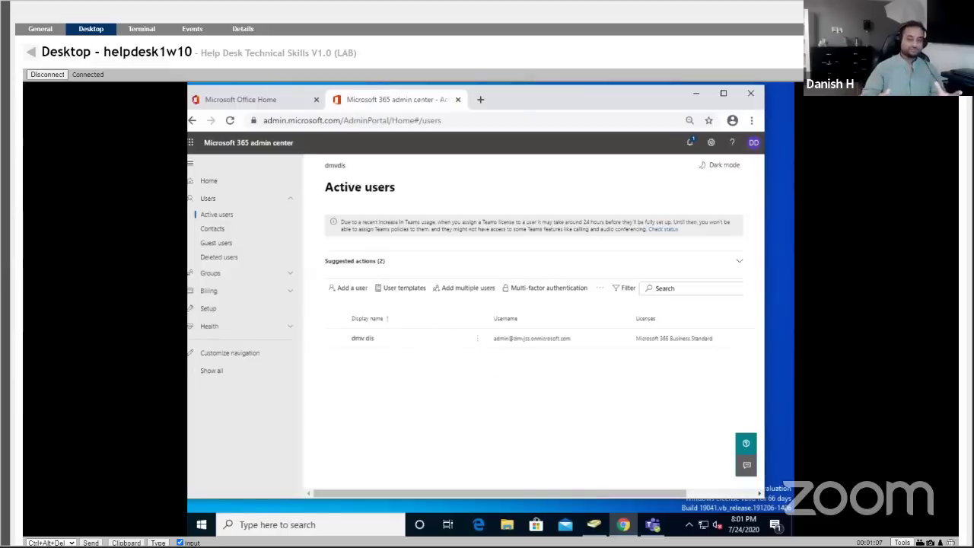
Reopen Add a user and enter the new user's first name, matching display name and lowercase username.
left_click(357, 290)
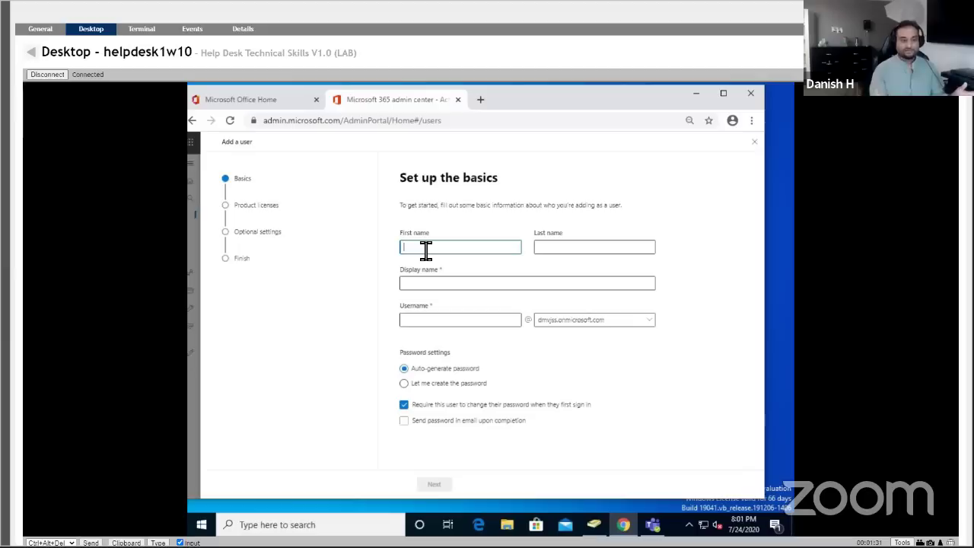
type("s1")
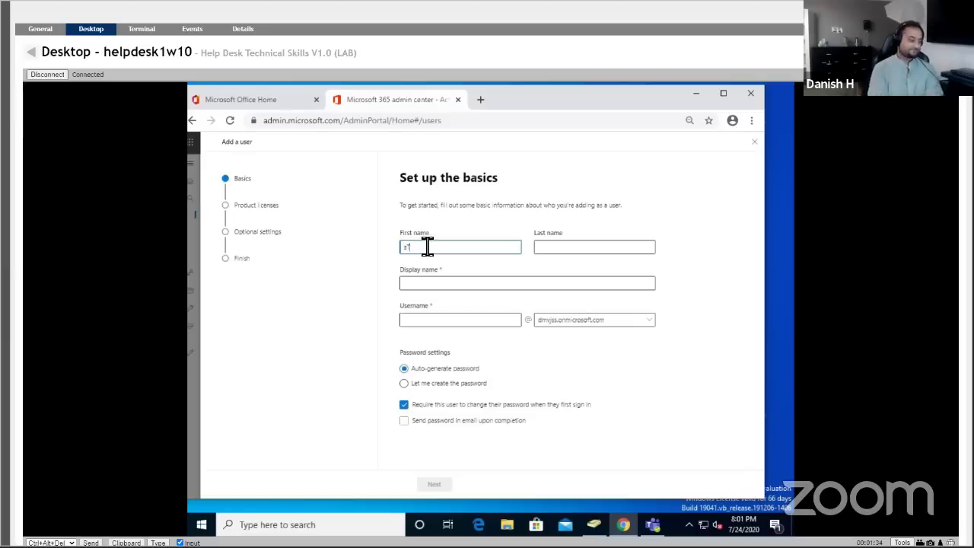
left_click_drag(428, 248, 374, 252)
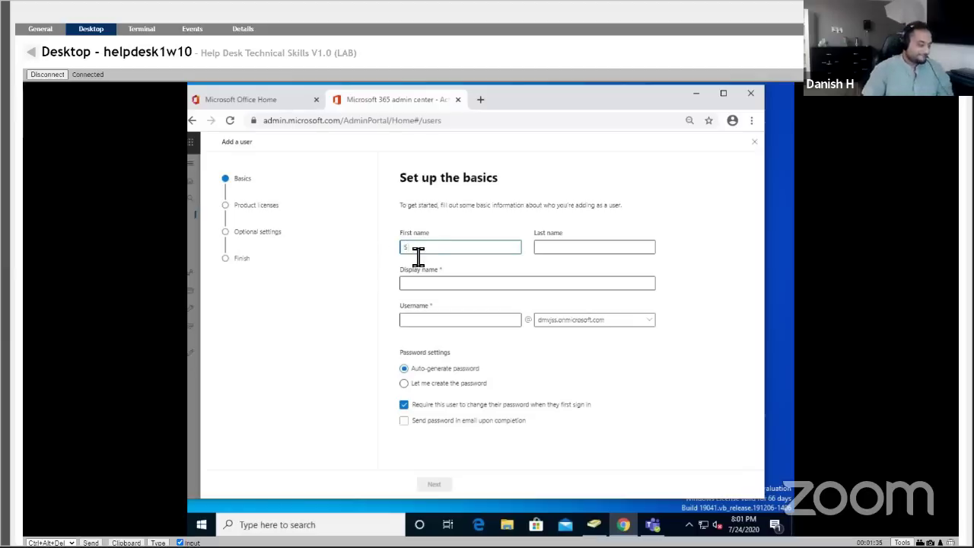
type("Stach")
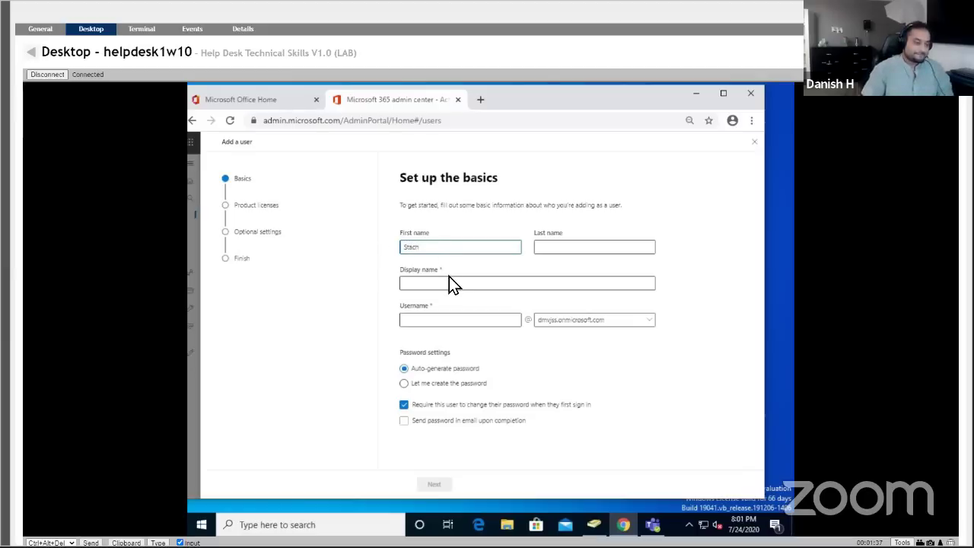
key("BackSpace")
type("y")
left_click(451, 287)
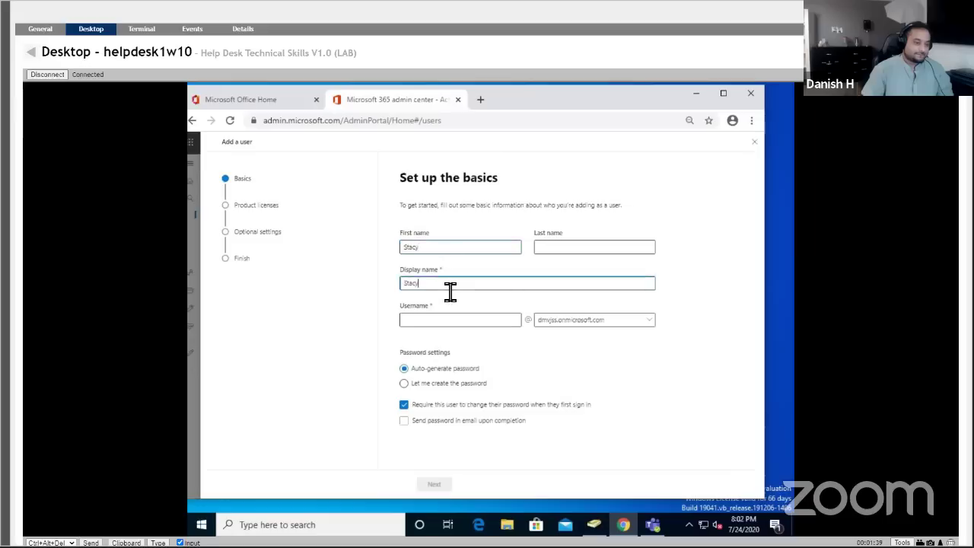
type("S")
key("BackSpace")
left_click(456, 321)
type("stacy")
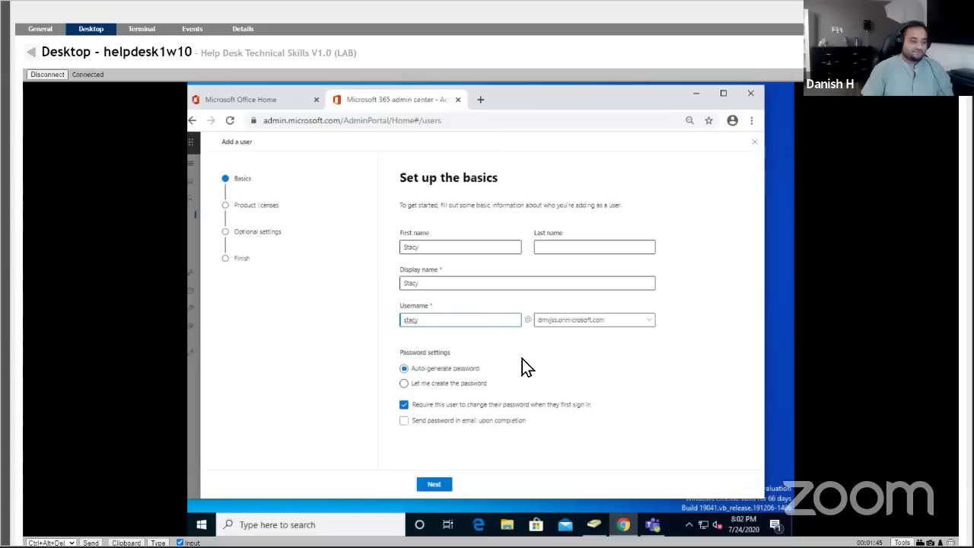
Choose 'Let me create the password', enter a strong password, and uncheck the forced change at sign-in.
left_click(465, 391)
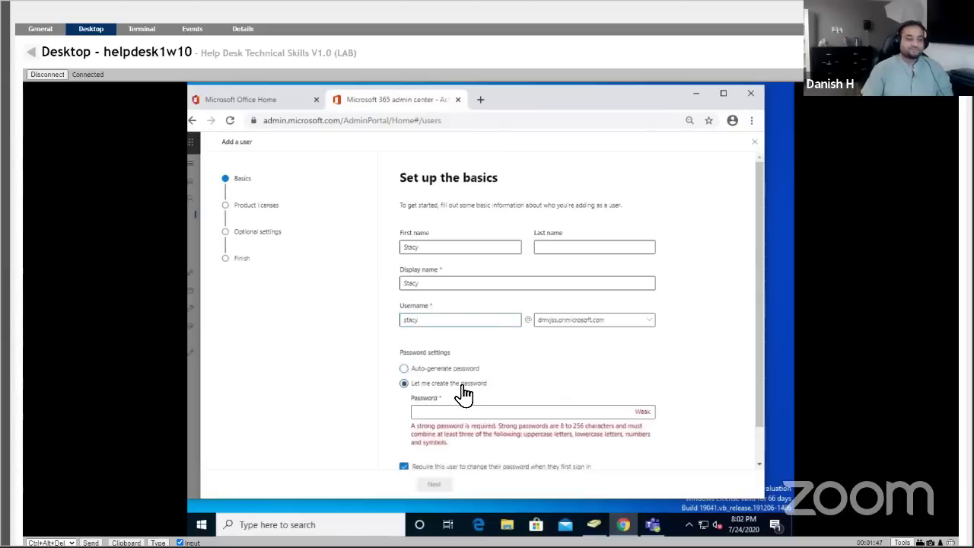
scroll(473, 373, "down", 1)
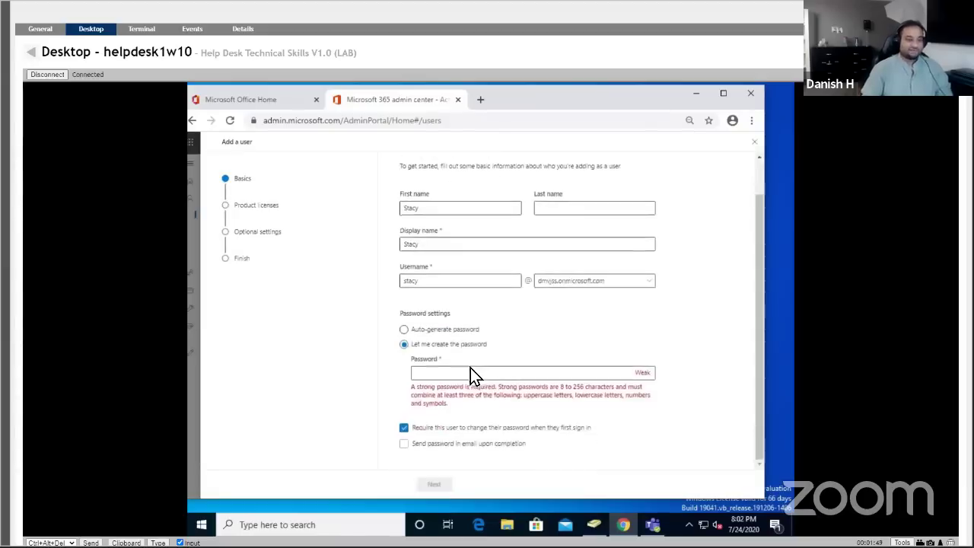
left_click(471, 372)
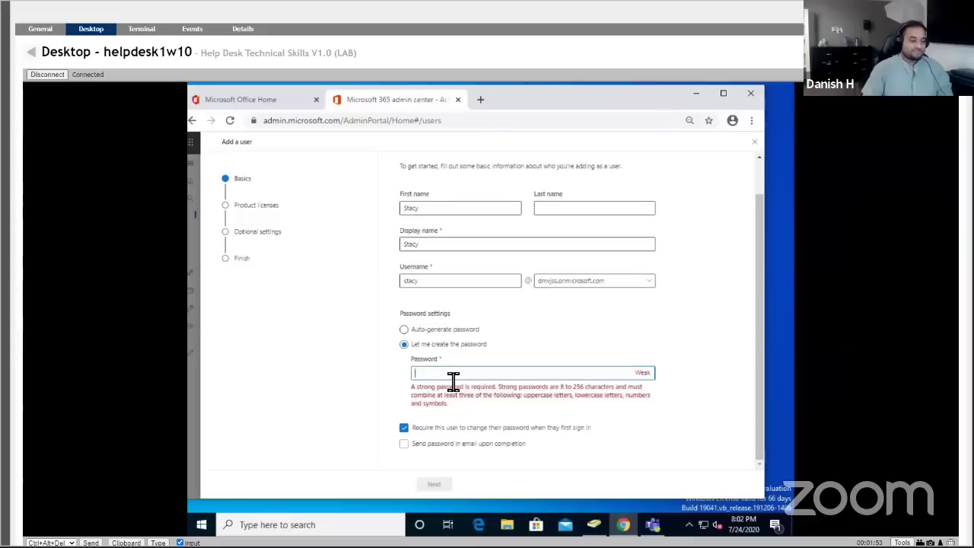
type("P")
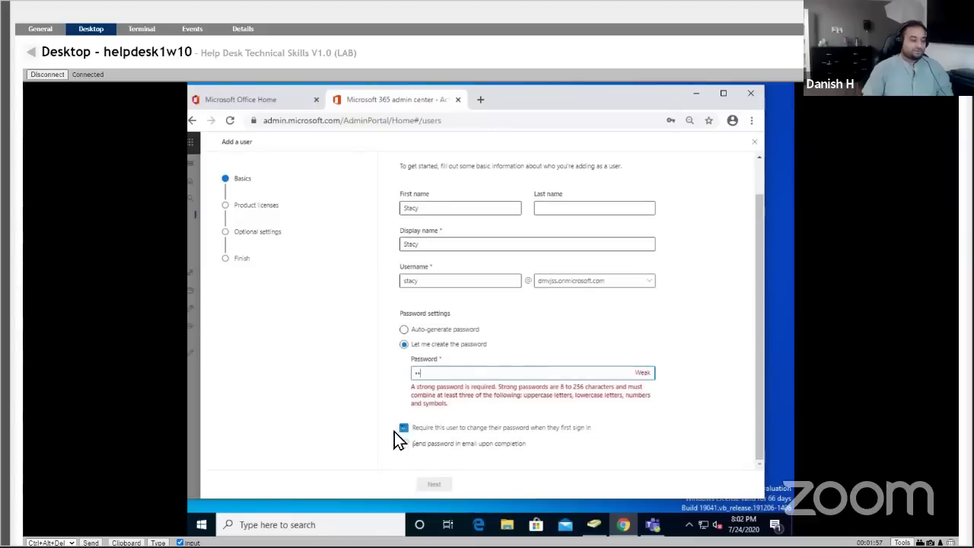
left_click(404, 427)
left_click(435, 377)
type("••••••••••")
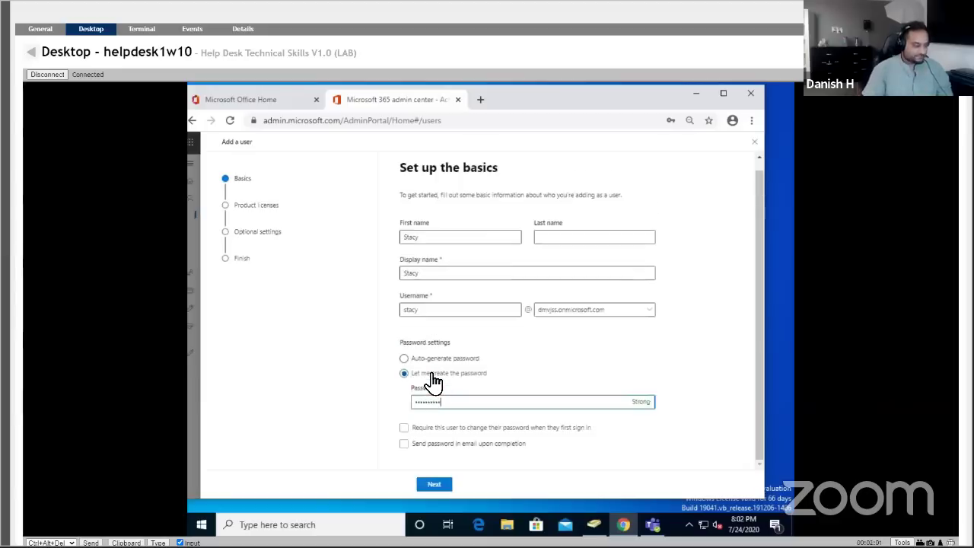
key("ctrl+a")
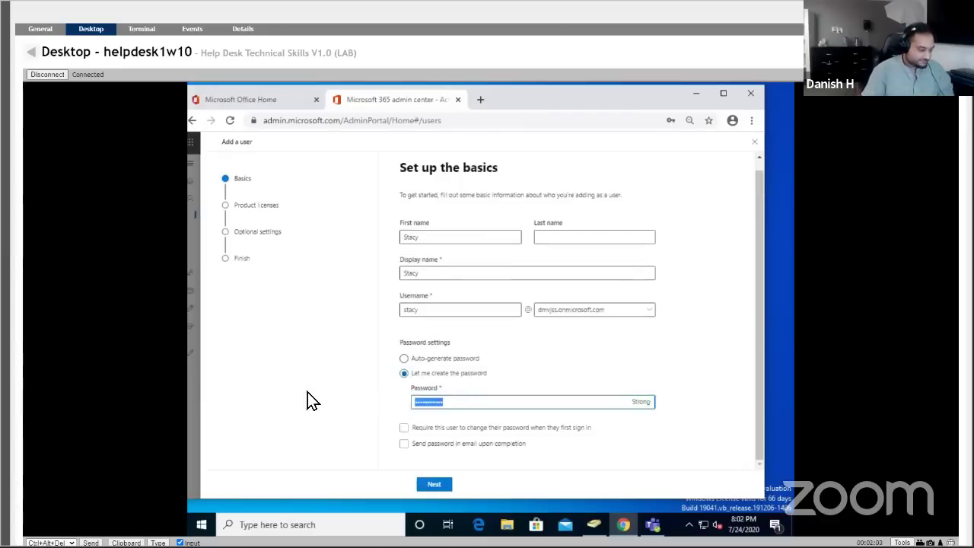
type("•")
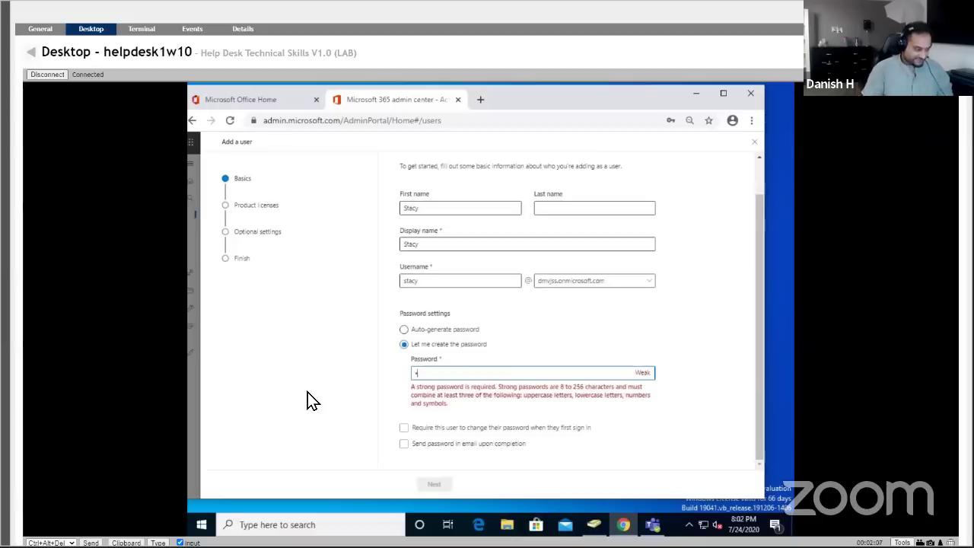
type("•••••••••••")
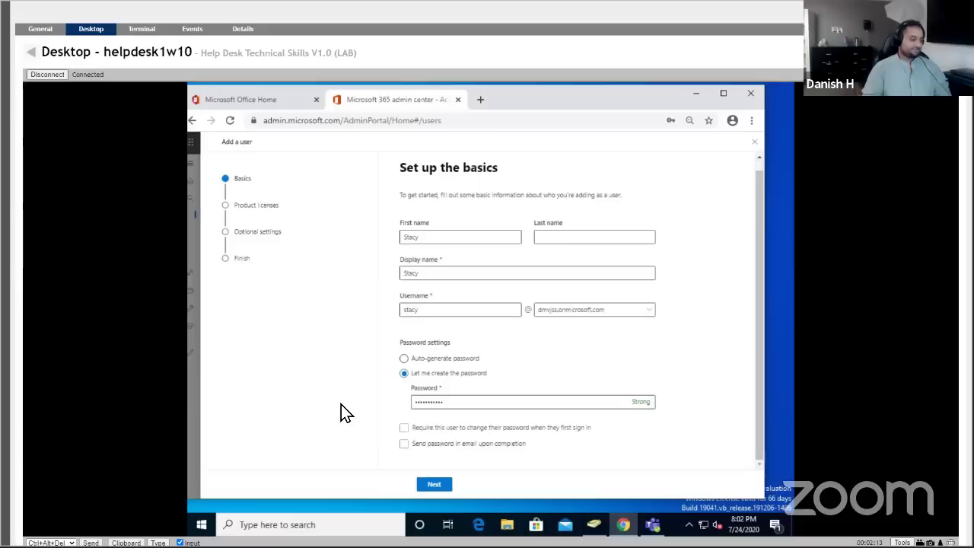
Advance to product licenses with Microsoft 365 Business Standard assigned and decline Chrome's save-password offer.
left_click(435, 486)
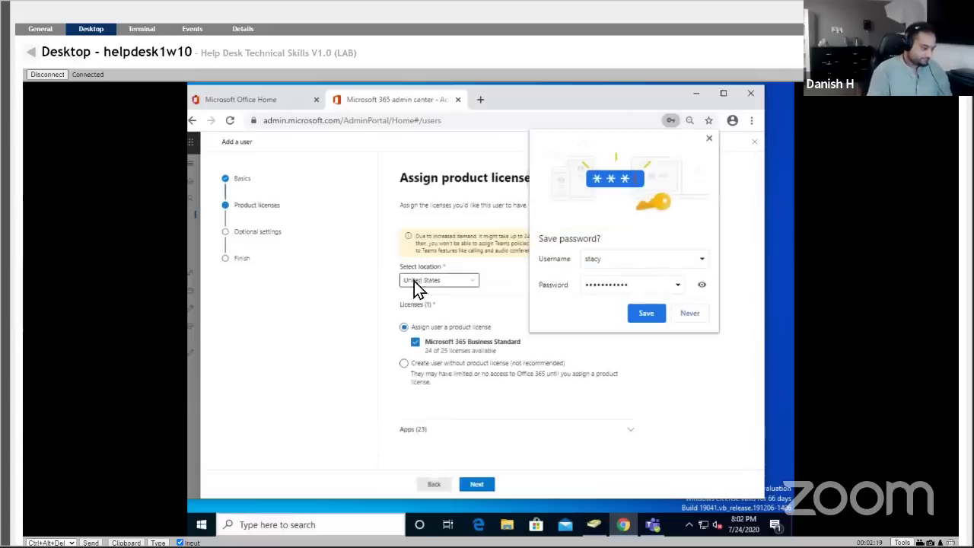
left_click(709, 140)
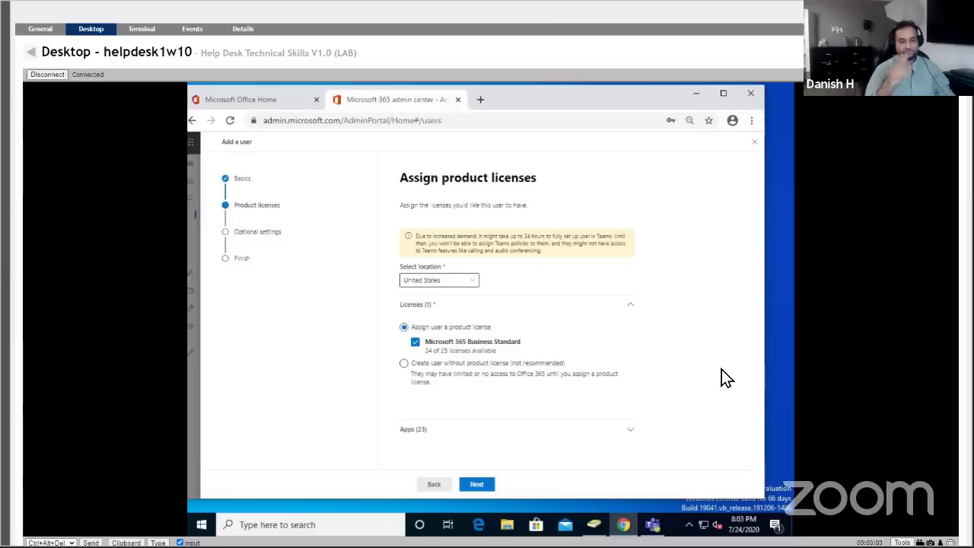
Expand Apps (23) and scroll through the apps included with Microsoft 365 Business Standard.
left_click(630, 429)
scroll(709, 342, "down", 10)
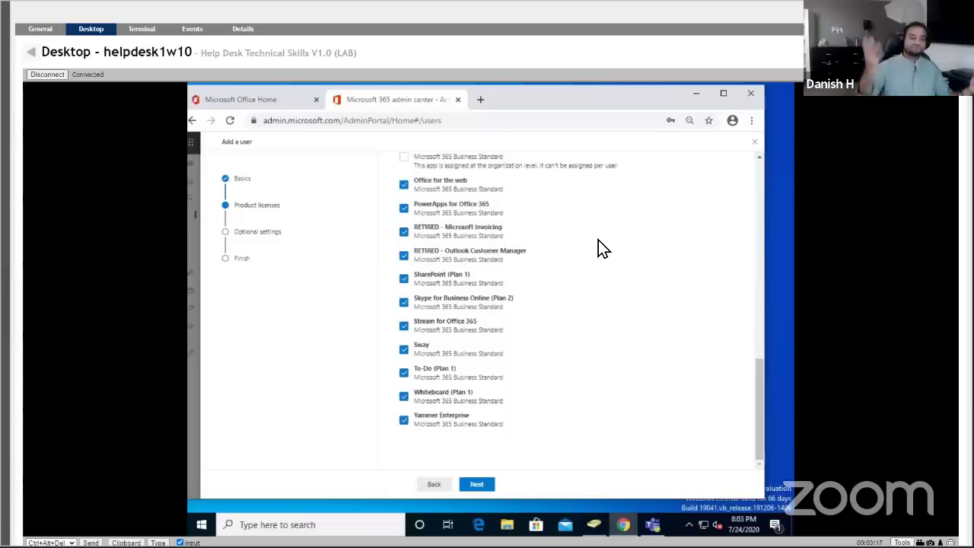
left_click_drag(759, 376, 761, 338)
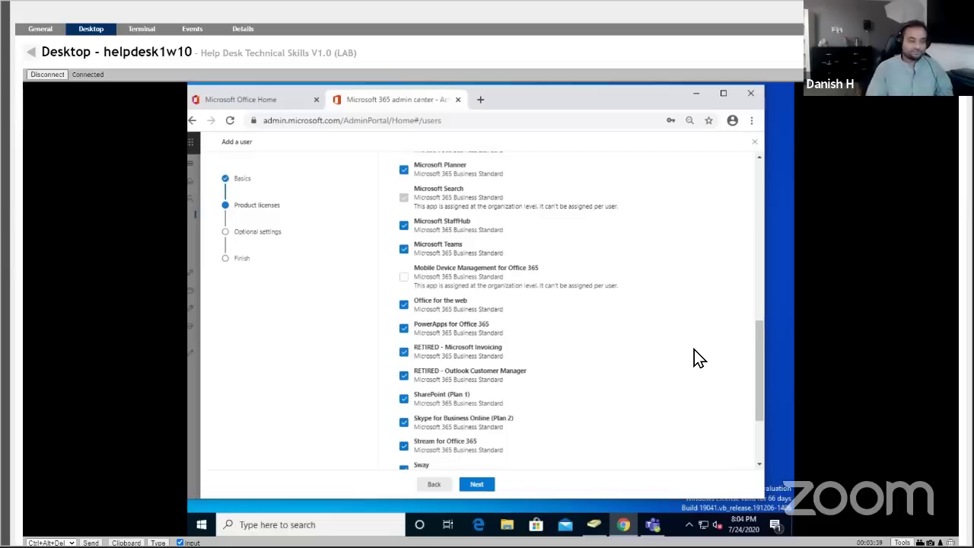
scroll(696, 368, "up", 15)
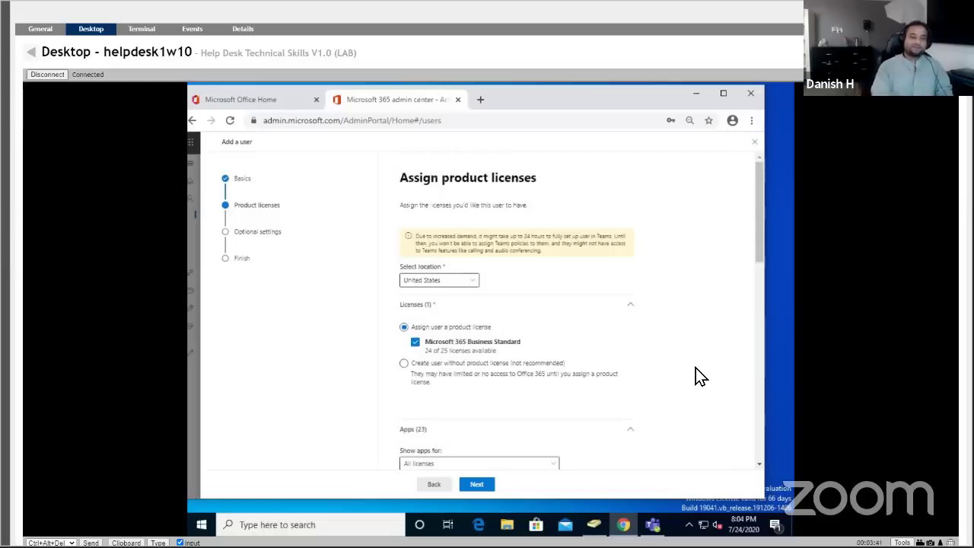
left_click_drag(758, 261, 746, 363)
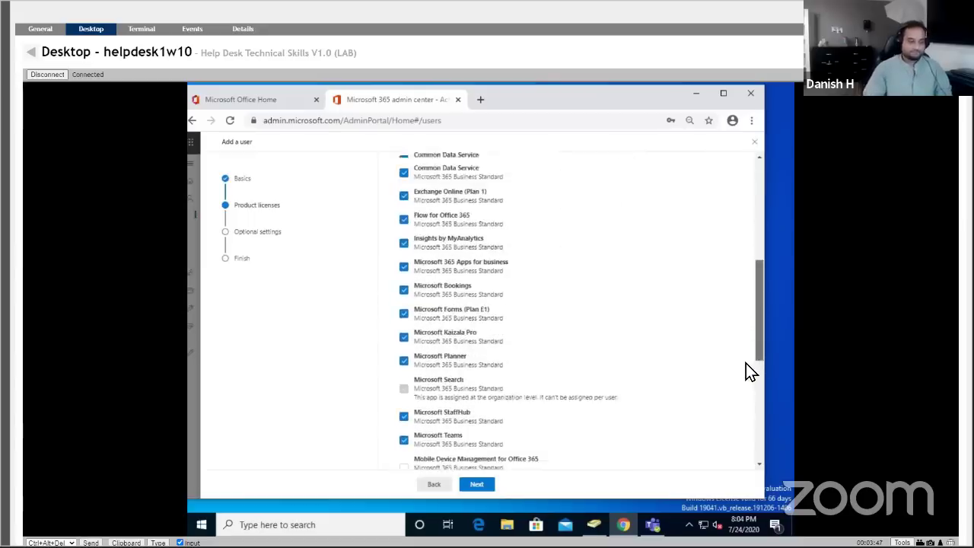
Review Roles and Profile info, keeping the user role without admin access and profile info blank, then continue.
left_click(476, 488)
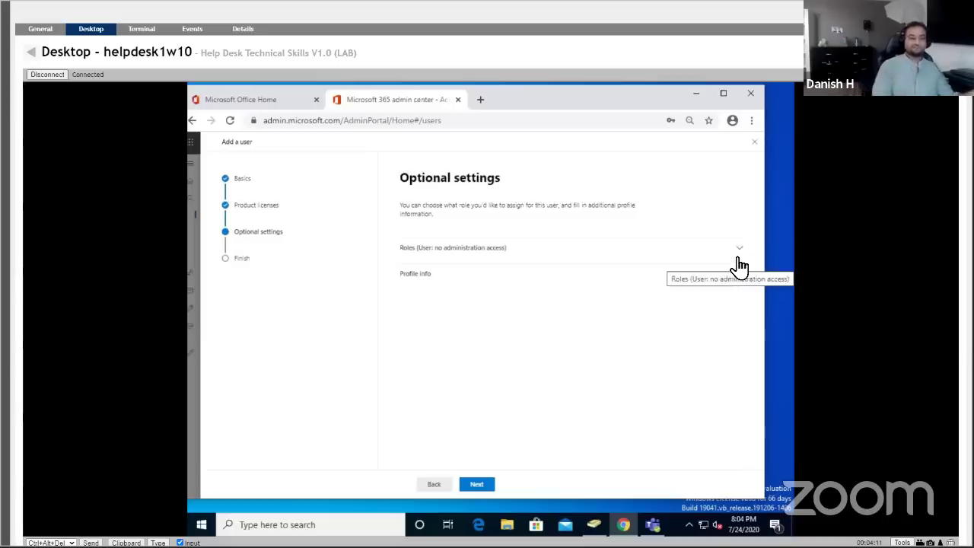
left_click(738, 266)
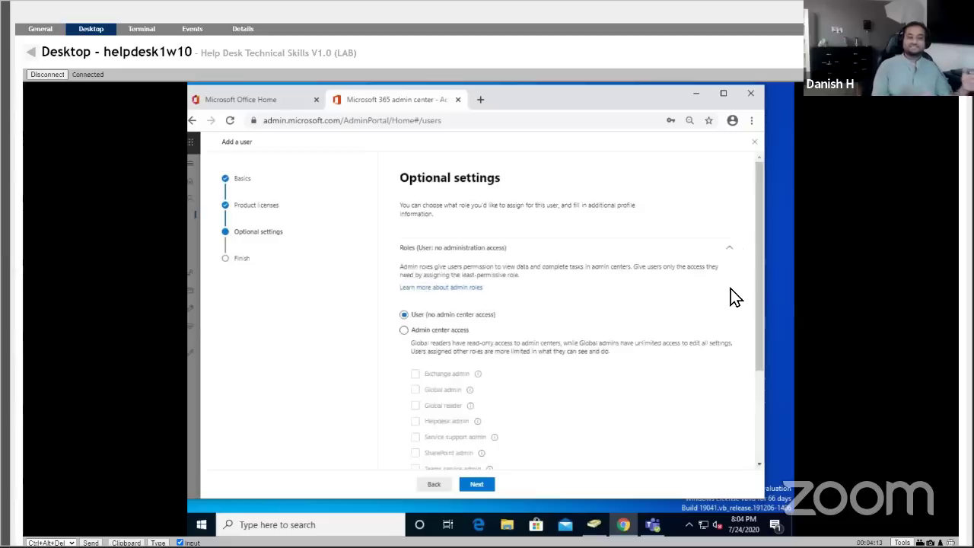
scroll(758, 293, "down", 2)
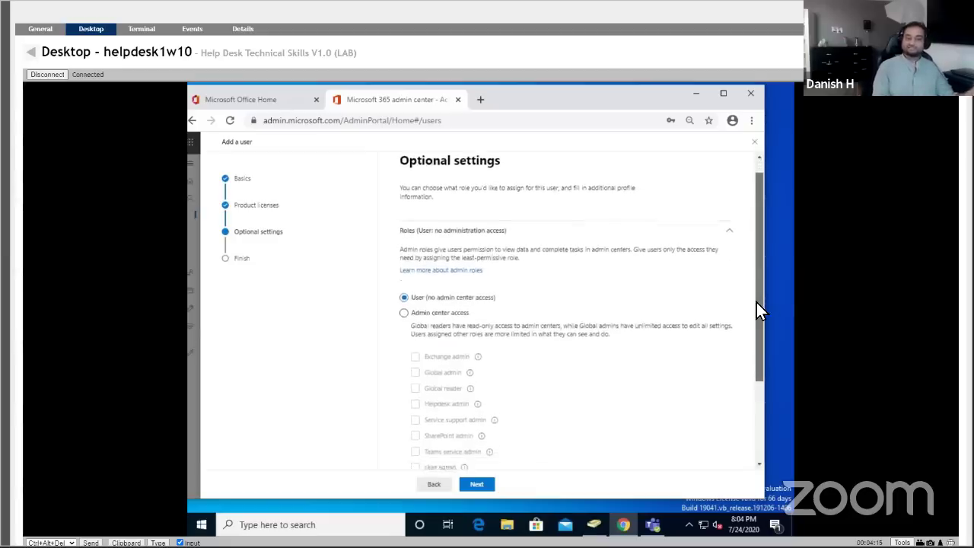
scroll(749, 338, "down", 3)
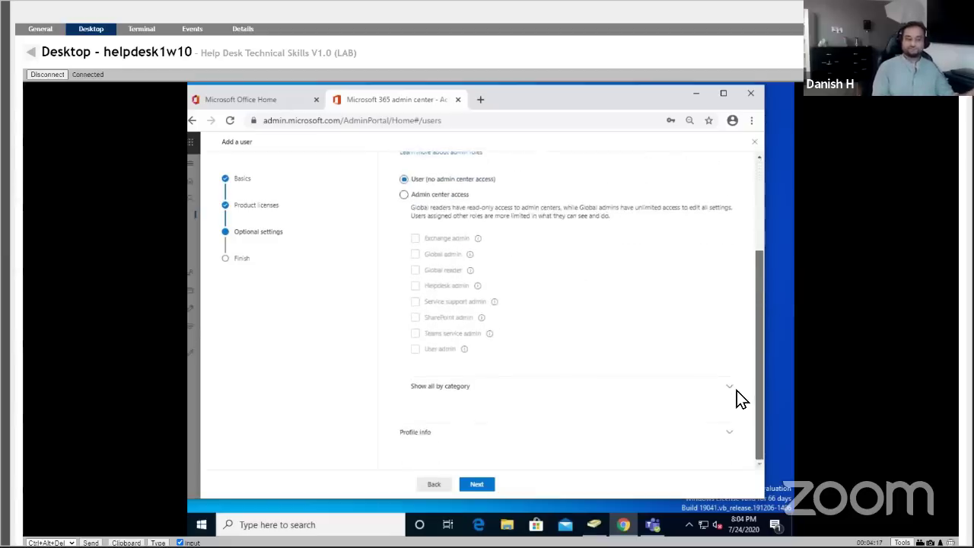
left_click(730, 429)
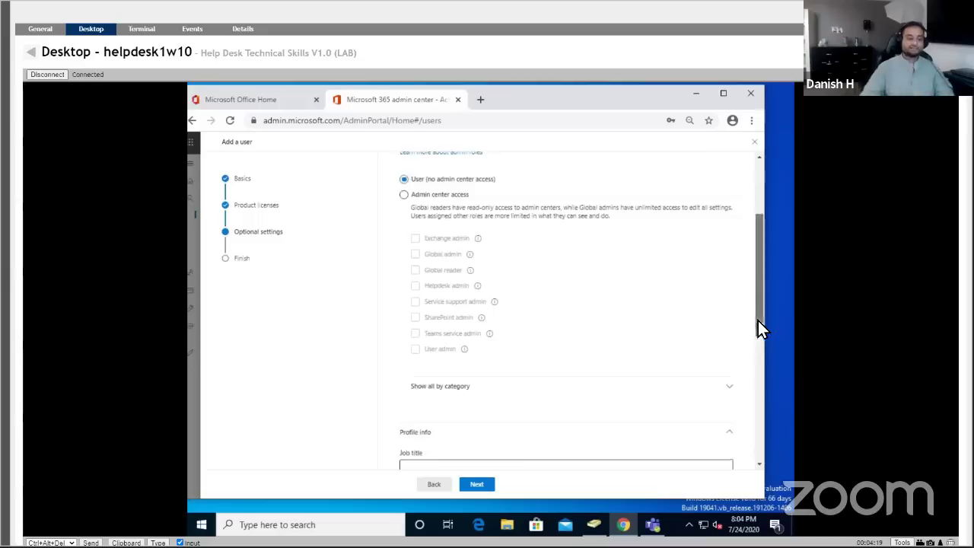
scroll(757, 342, "down", 3)
scroll(750, 381, "down", 5)
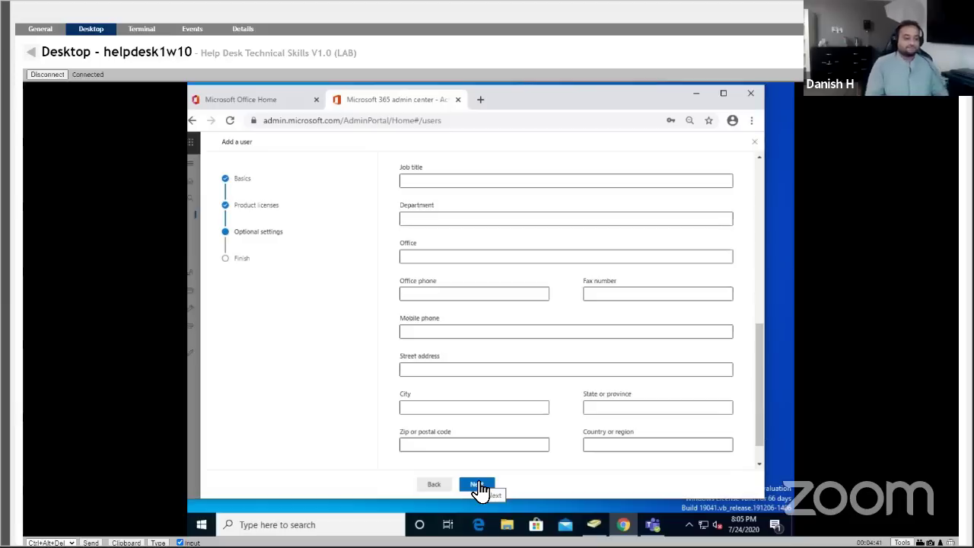
left_click(477, 485)
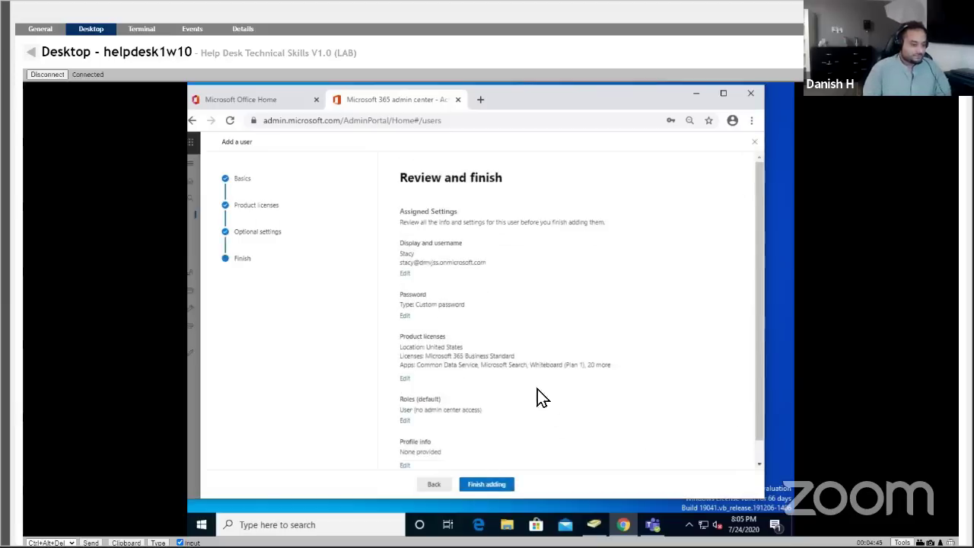
left_click(491, 484)
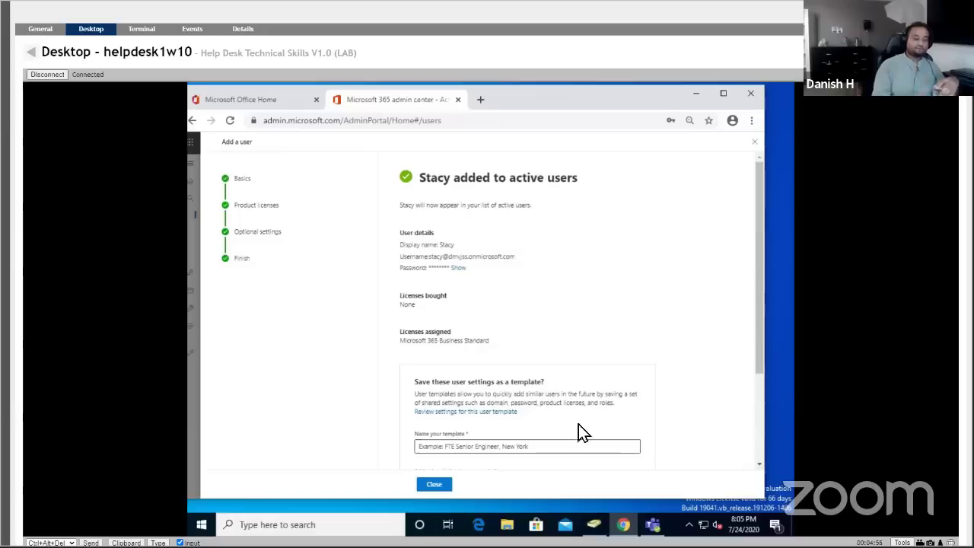
mouse_move(758, 291)
left_mouse_down()
mouse_move(759, 383)
mouse_move(753, 306)
left_mouse_up()
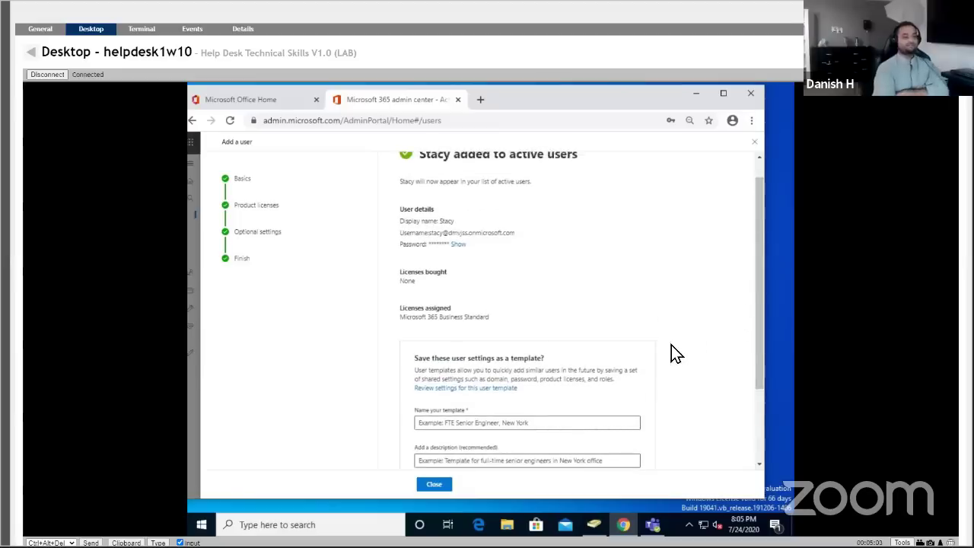
From My Devices, briefly open the home1w10 remote desktop.
left_click(32, 52)
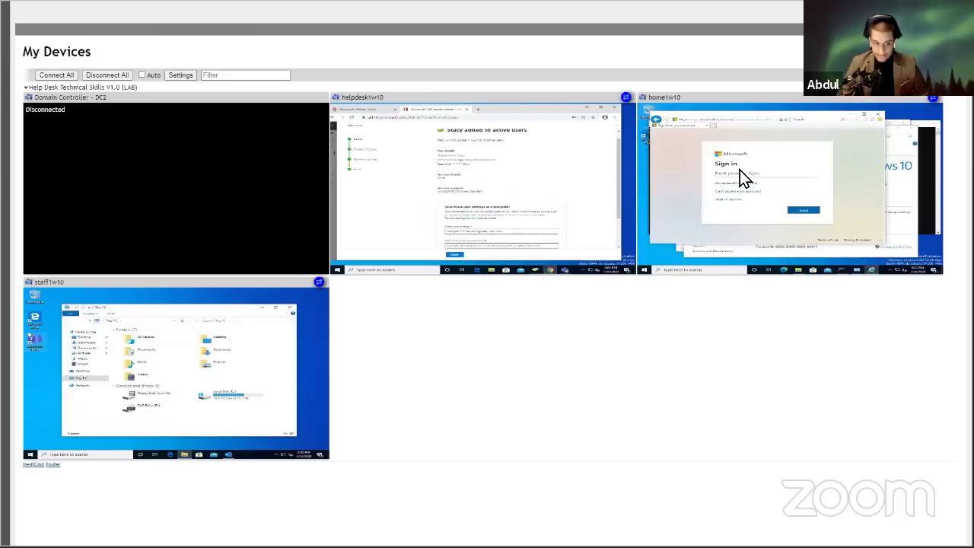
right_click(740, 170)
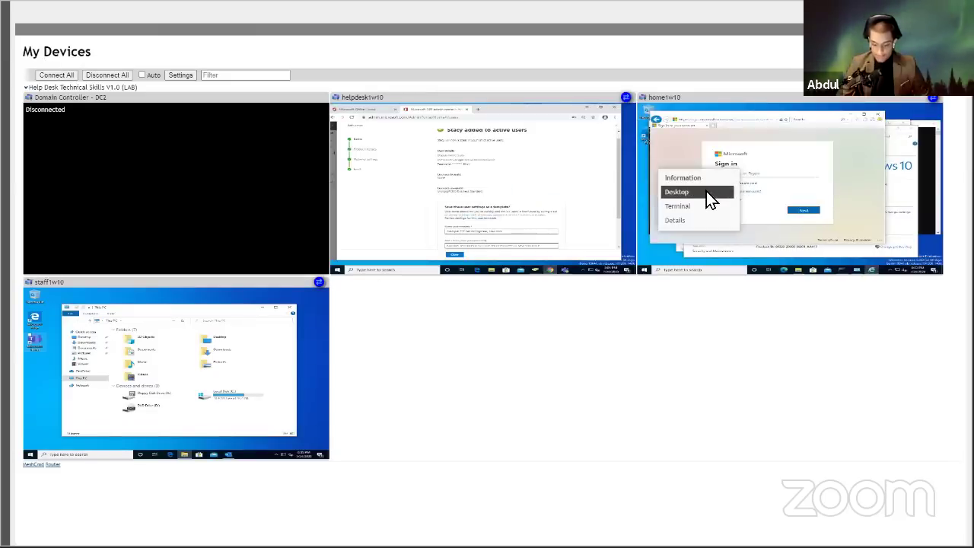
left_click(706, 191)
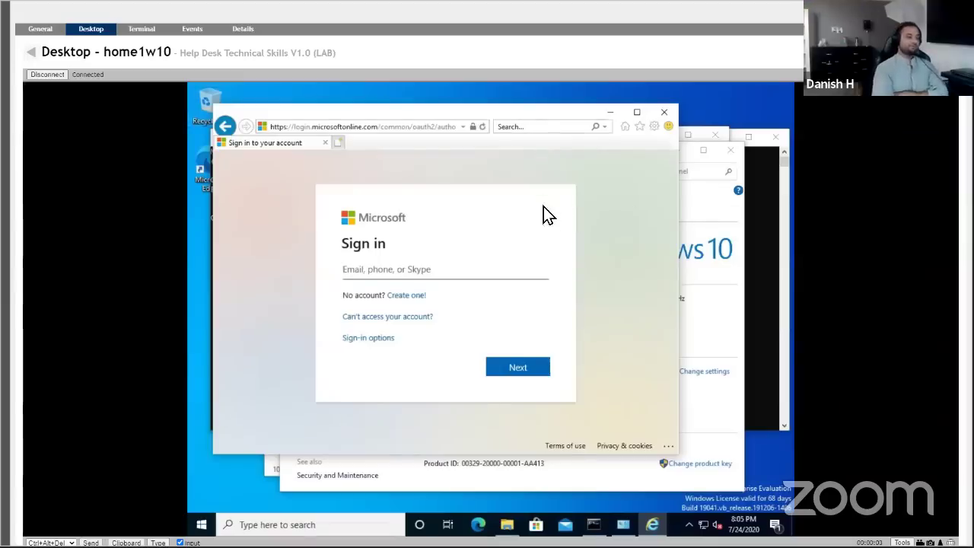
Return to My Devices and open the staff1w10 remote desktop.
left_click(32, 53)
right_click(181, 302)
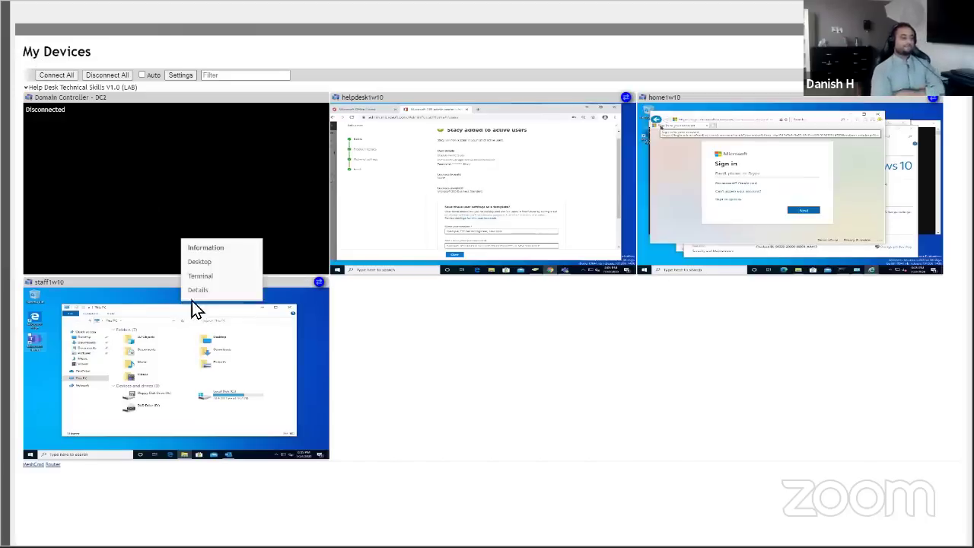
left_click(209, 268)
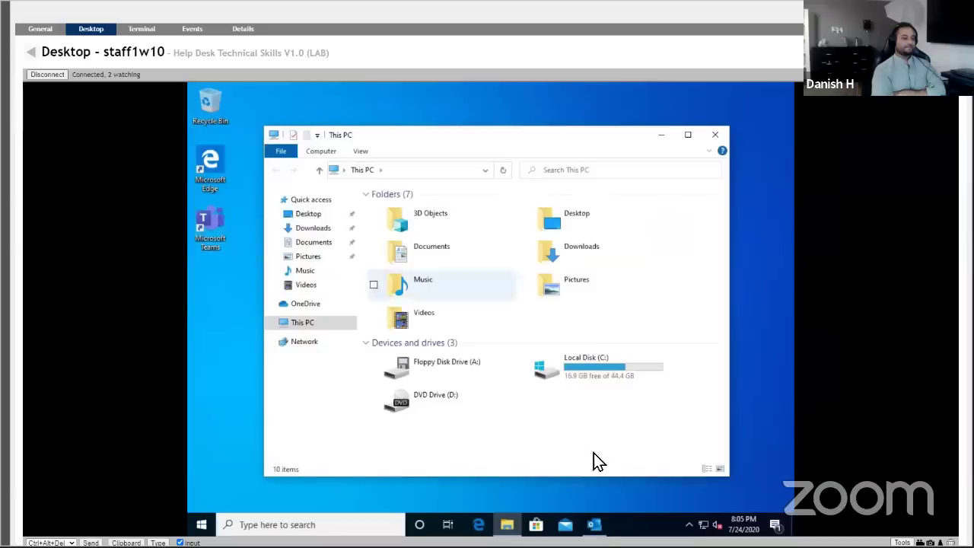
left_click(594, 525)
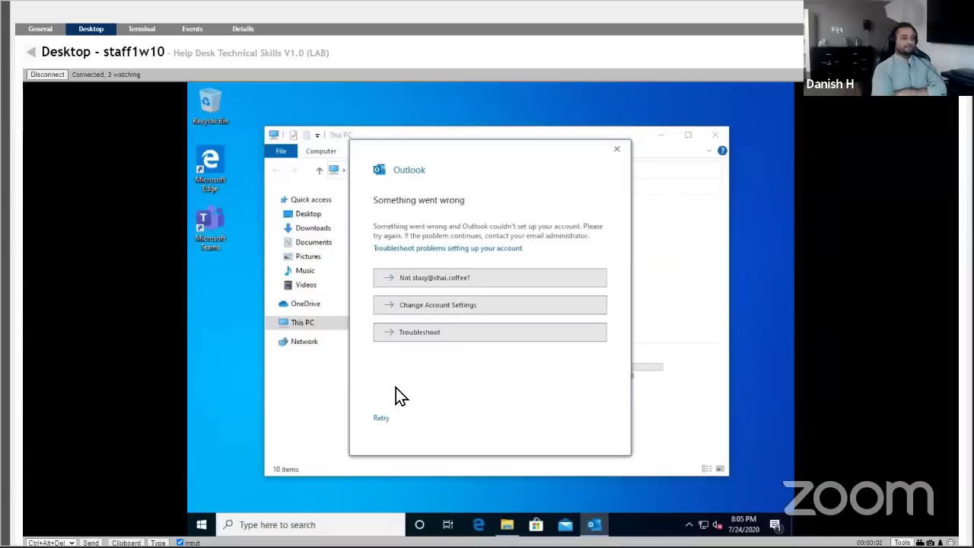
left_click(393, 281)
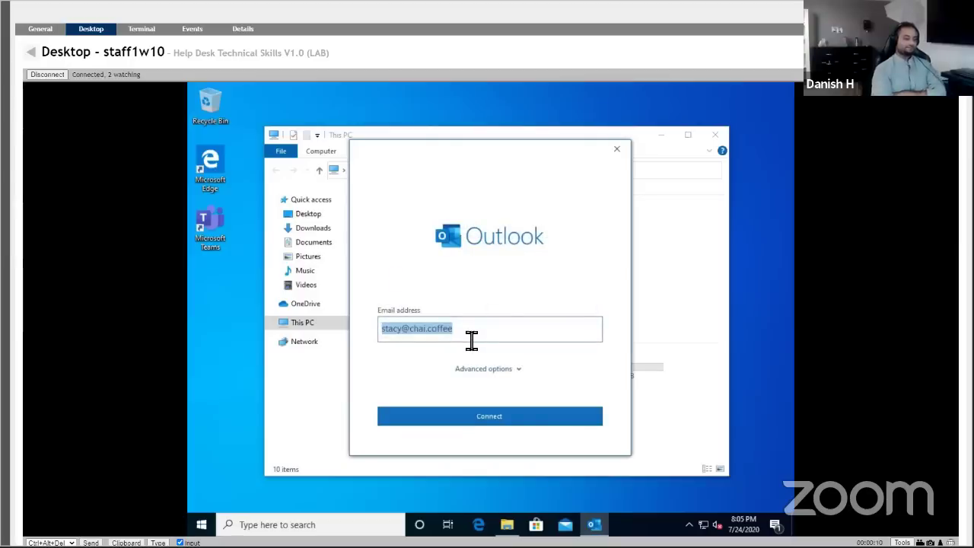
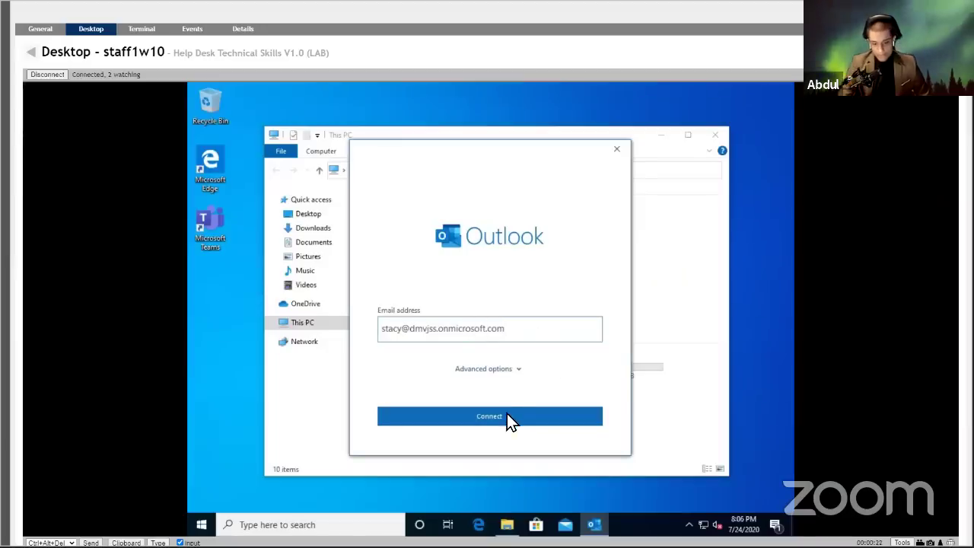
key("Return")
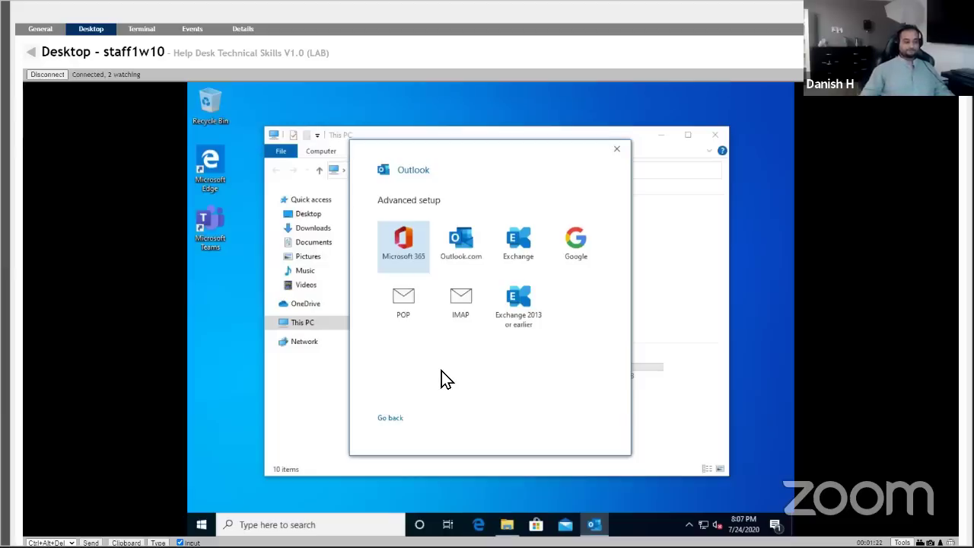
Pick the Microsoft 365 tile in Outlook's Advanced setup.
left_click(523, 331)
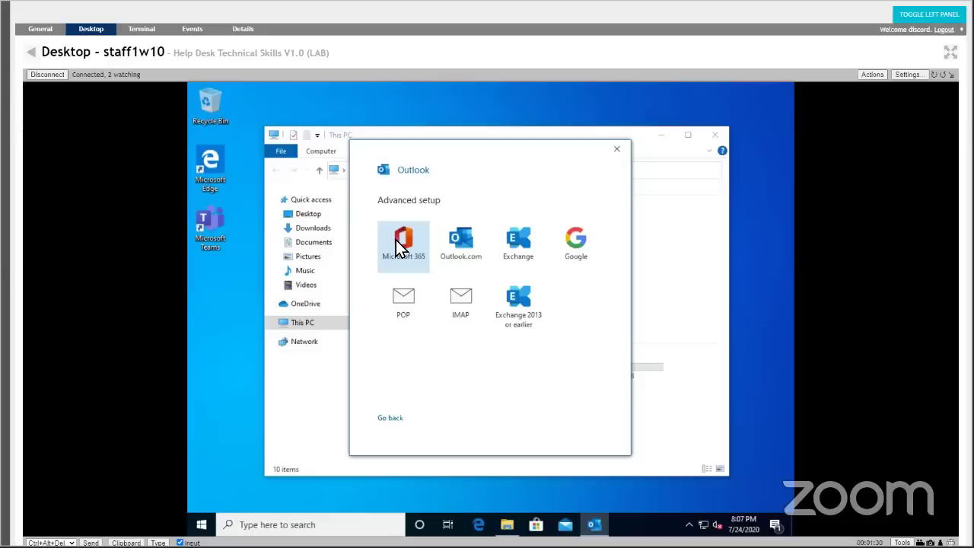
left_click(400, 245)
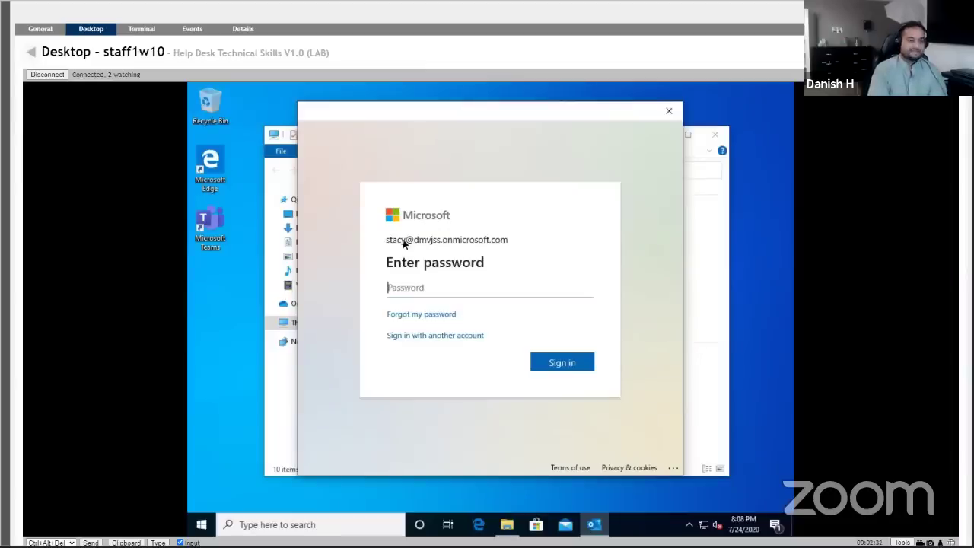
Enter the account password and sign in to the new user's Microsoft account.
type("••")
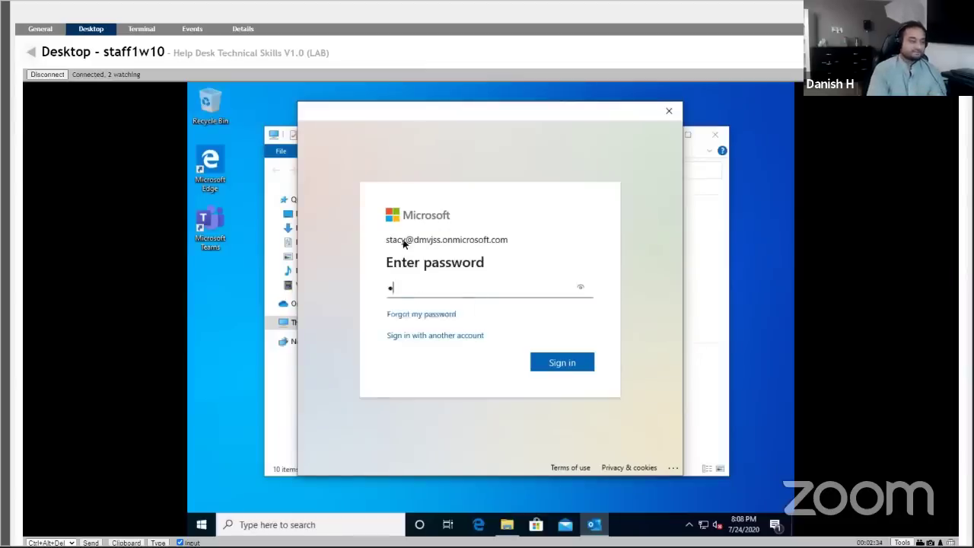
type("••••••••")
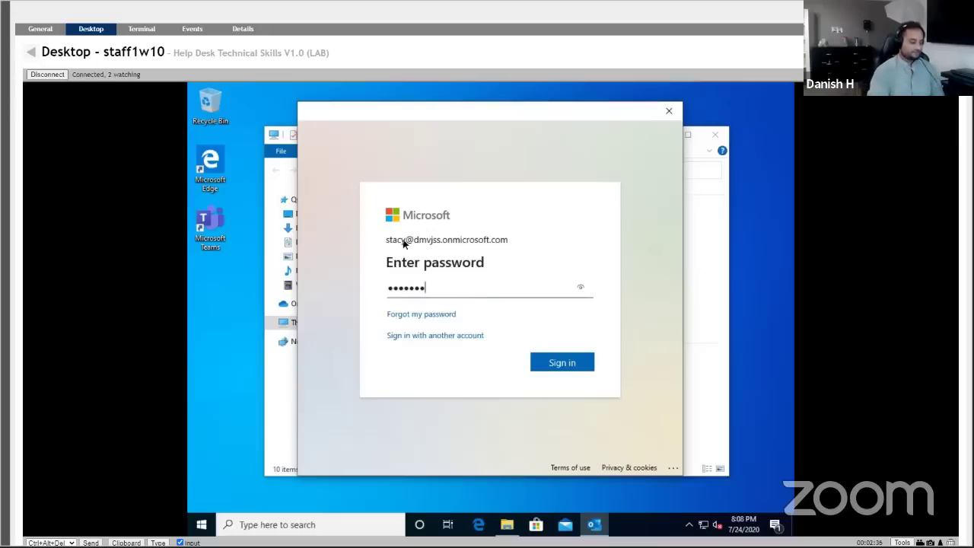
type("•")
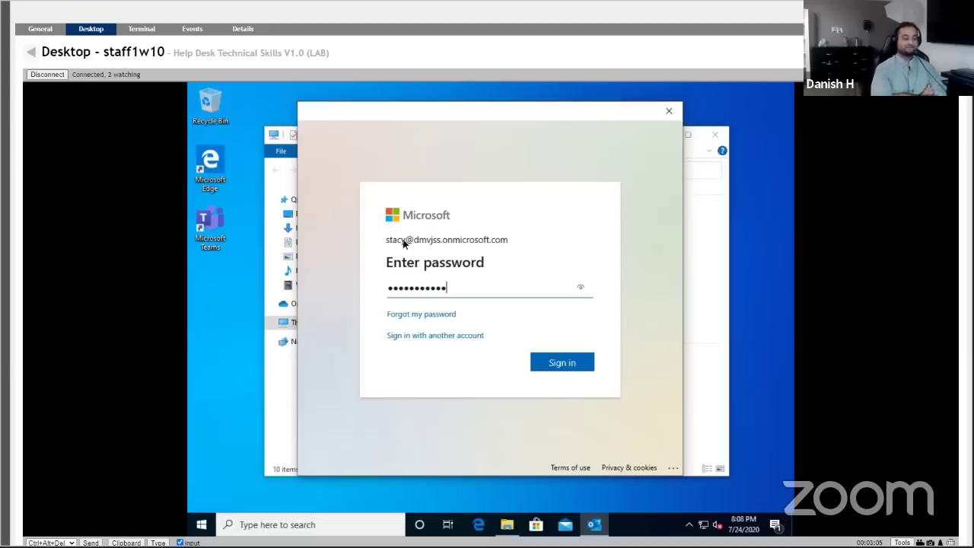
left_click(562, 362)
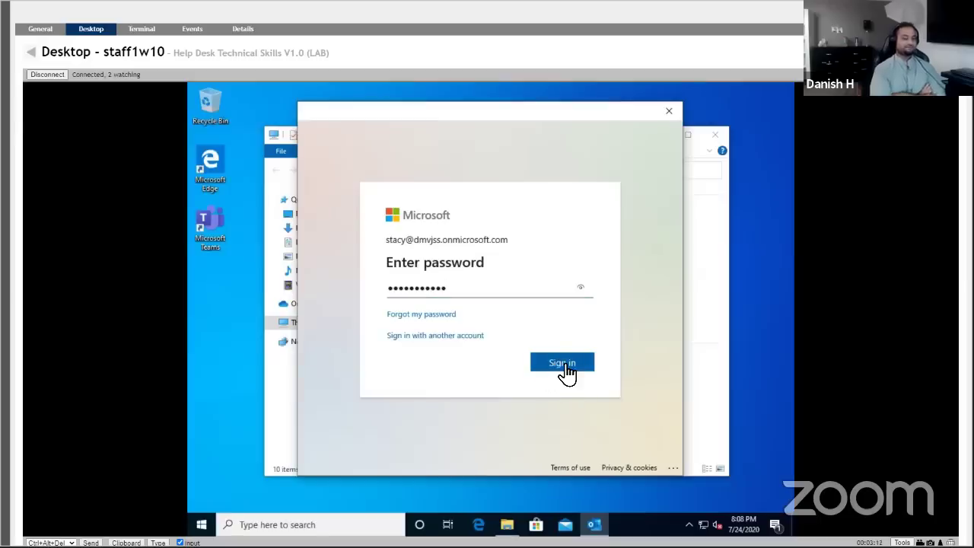
left_click(561, 363)
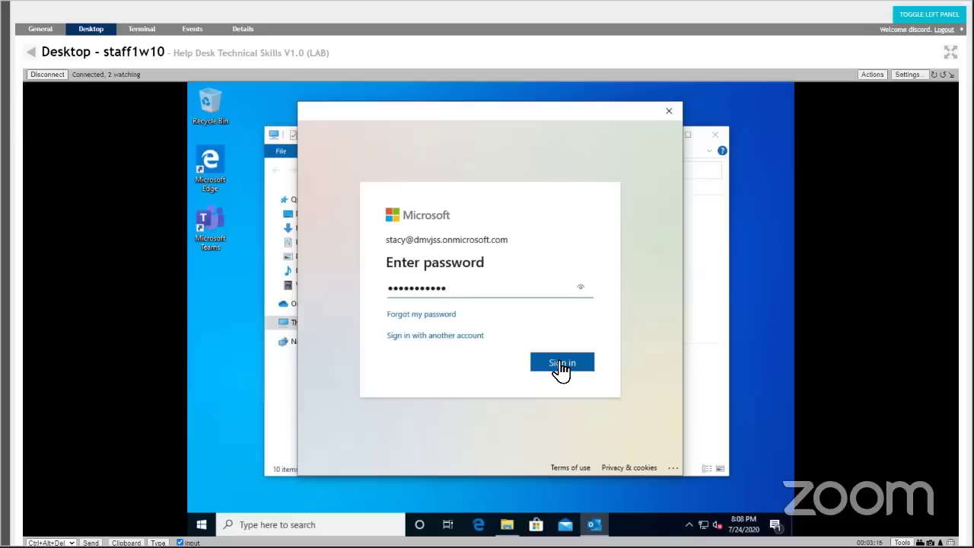
left_click(559, 363)
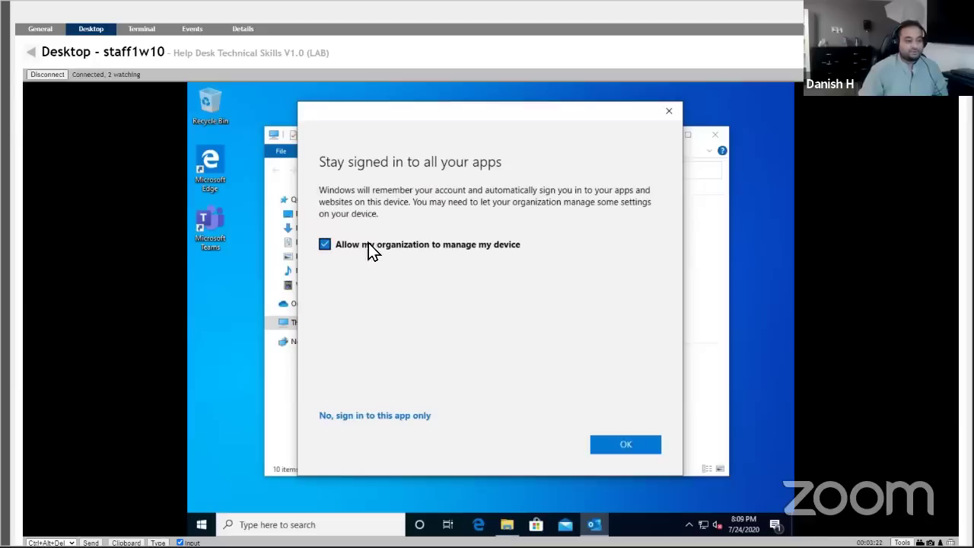
Keep 'Allow my organization to manage my device' checked, confirm with OK, then Done.
left_click(627, 445)
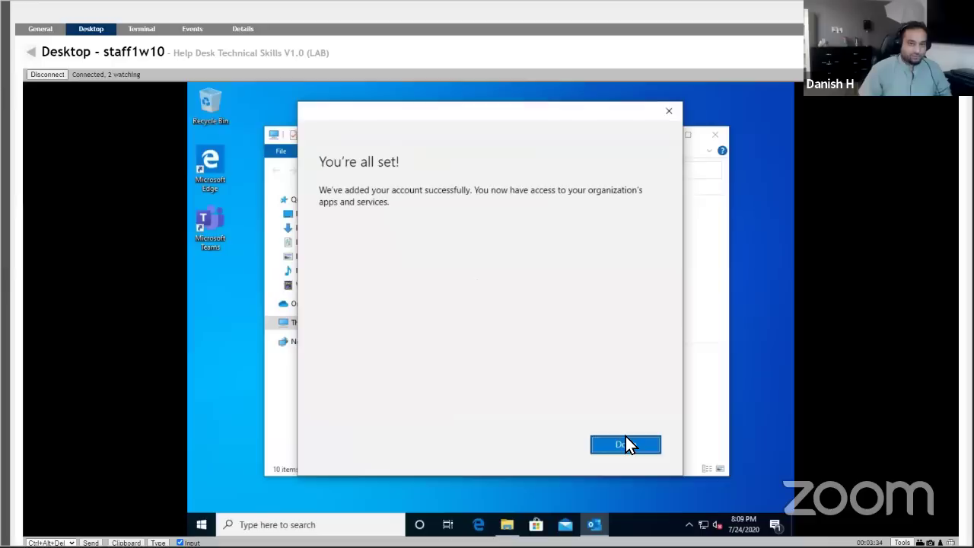
left_click(626, 444)
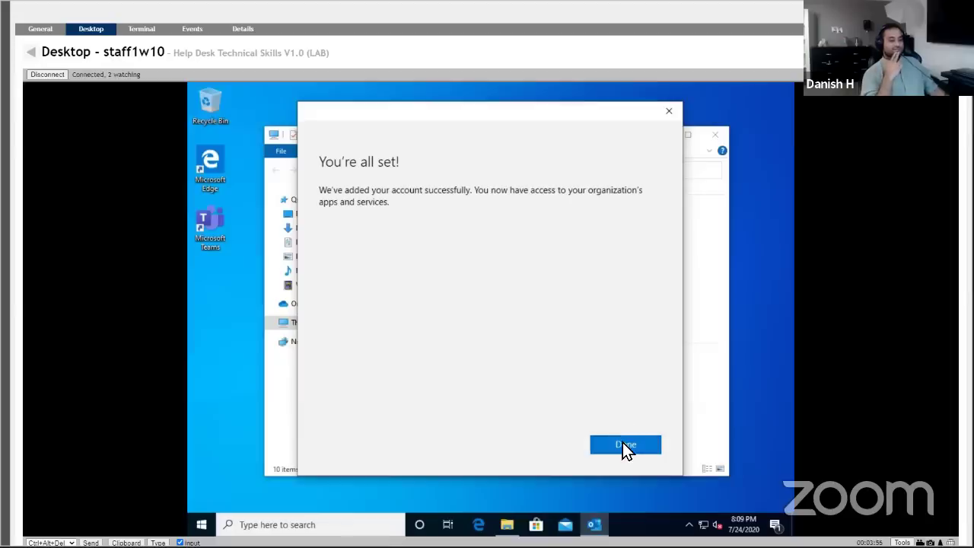
left_click(623, 443)
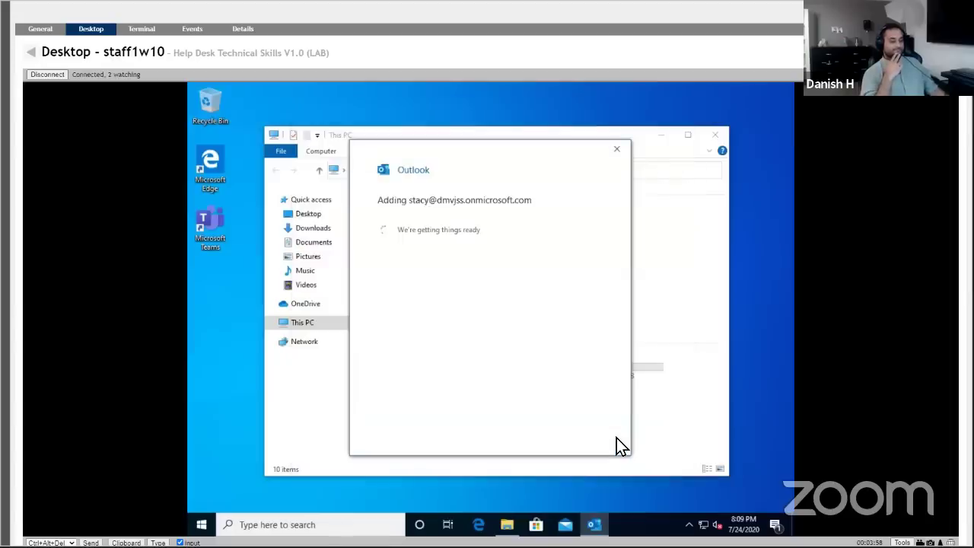
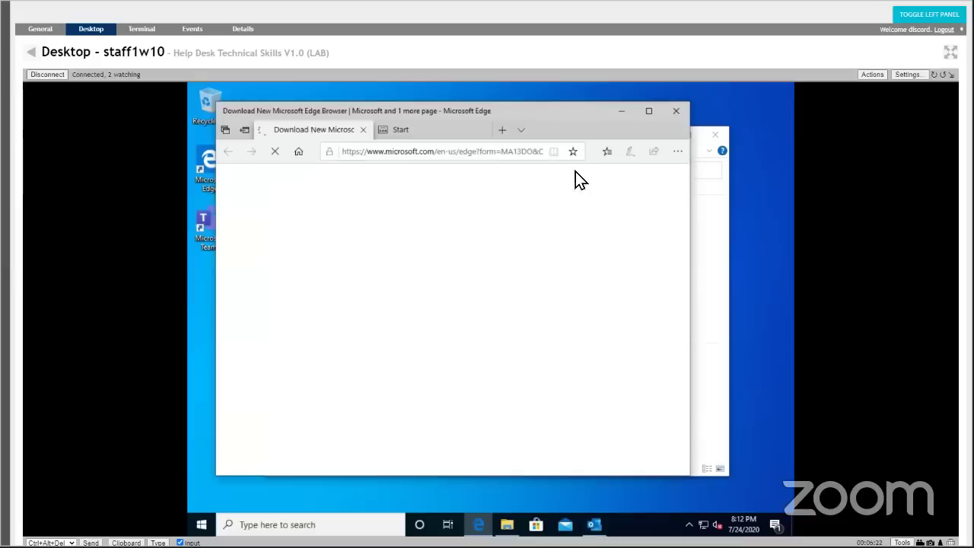
Close the Start tab and try loading the office365 and office365.co addresses.
left_click(489, 134)
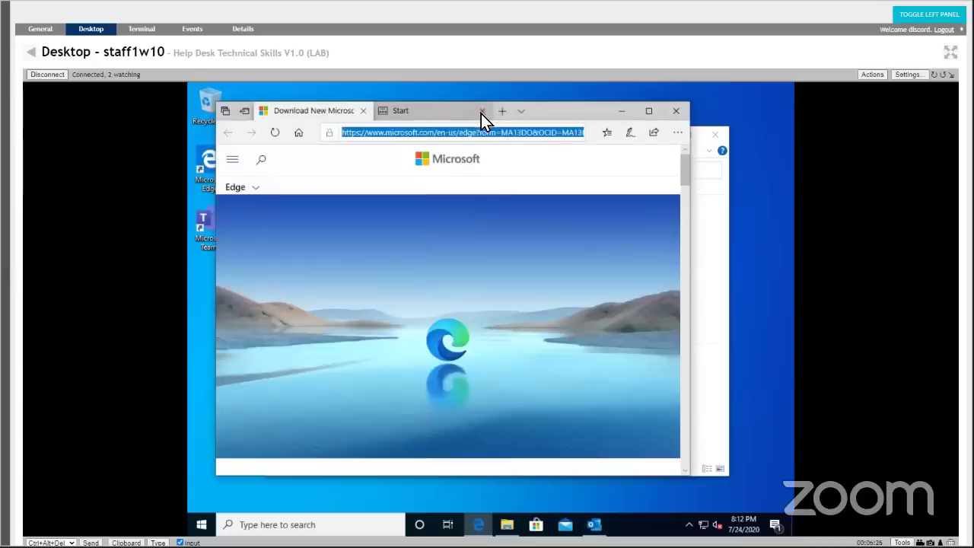
left_click(482, 112)
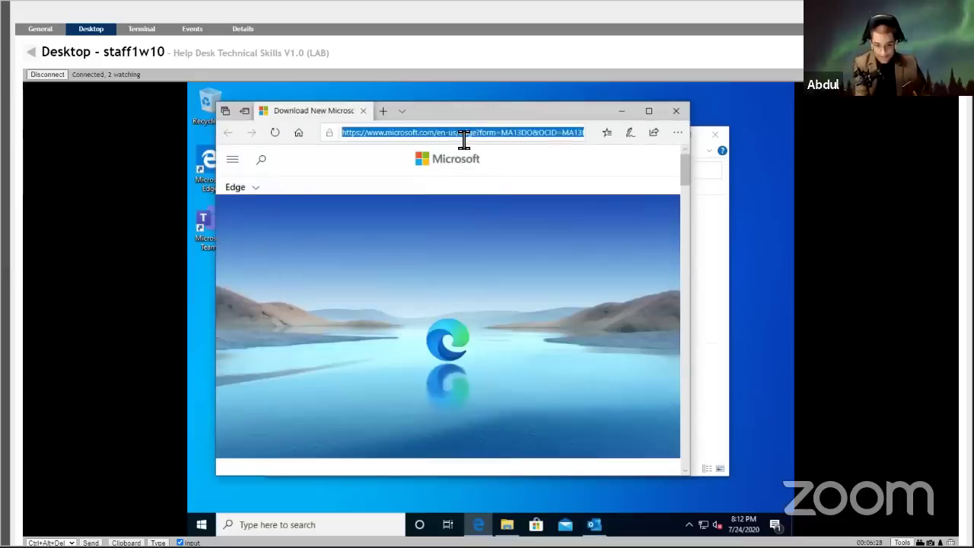
type("office365")
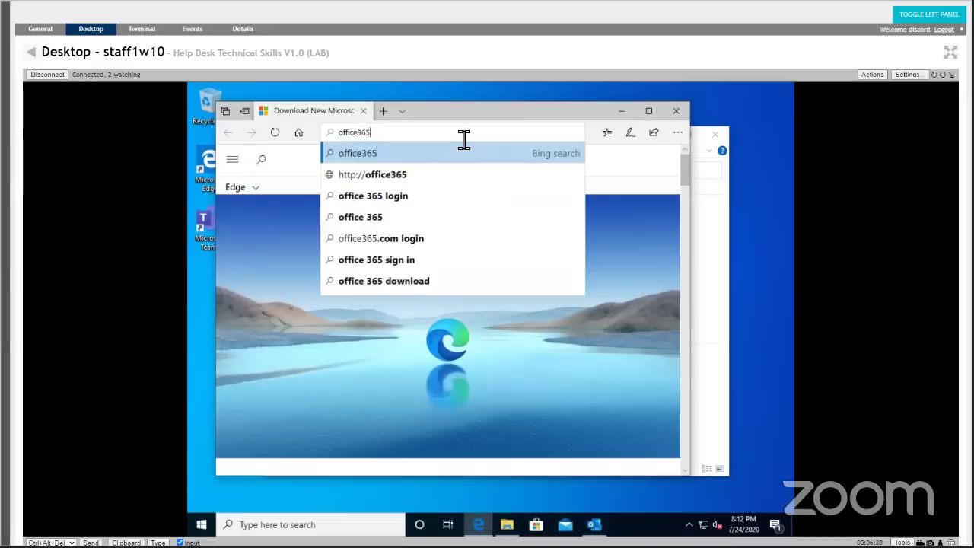
key("Down")
key("Return")
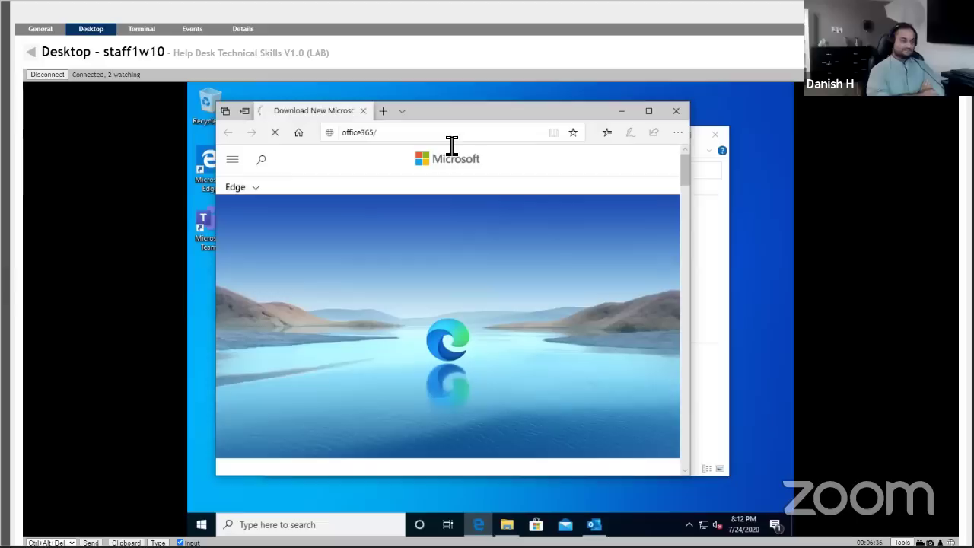
left_click(452, 145)
type("off")
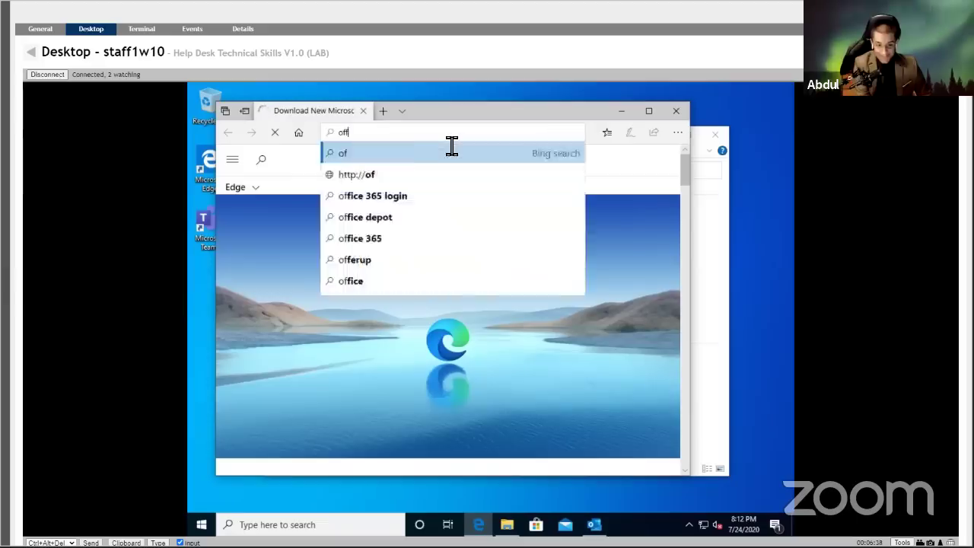
type("ice365.com")
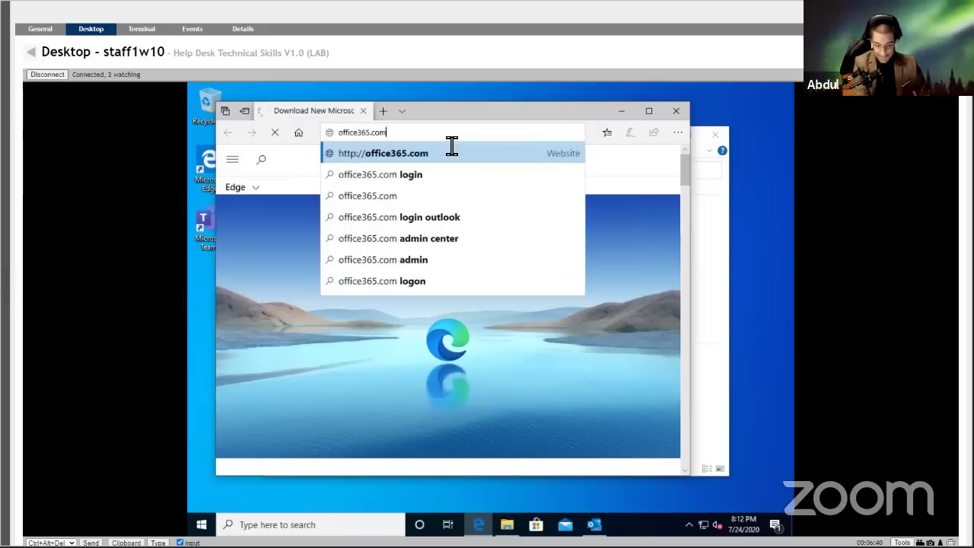
key("Return")
Load portal.office.com/ in Edge's address bar.
left_click(452, 144)
type("offi")
key("BackSpace")
key("BackSpace")
key("BackSpace")
key("BackSpace")
type("p")
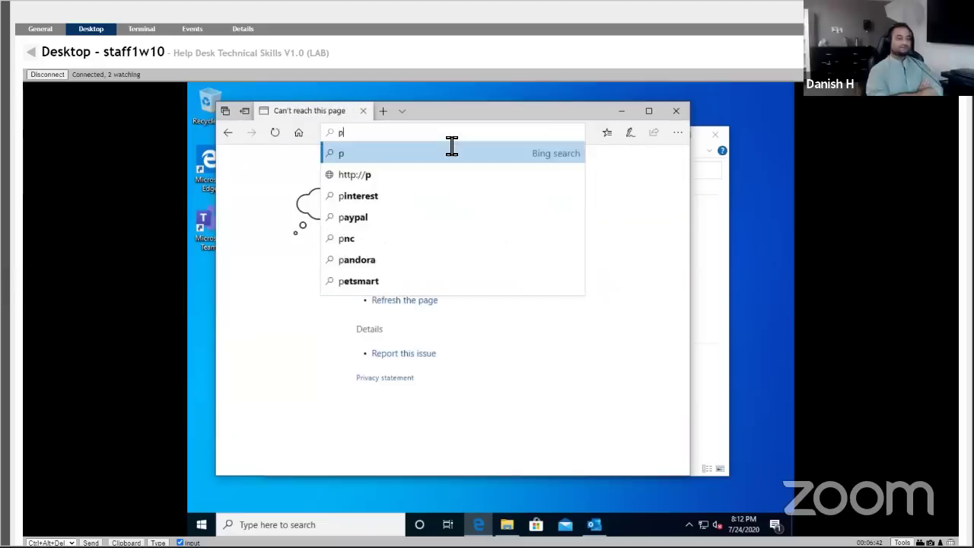
type("ortal.office.com/")
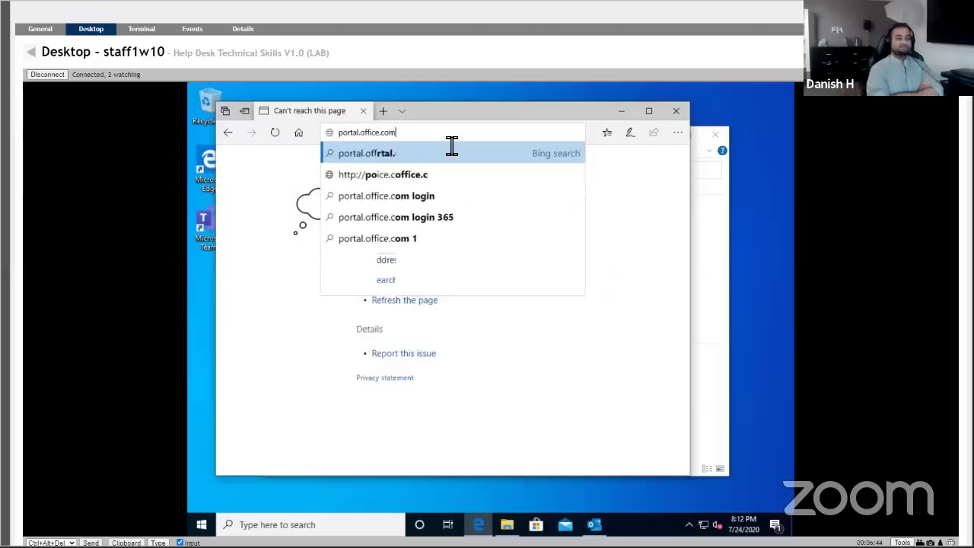
key("Return")
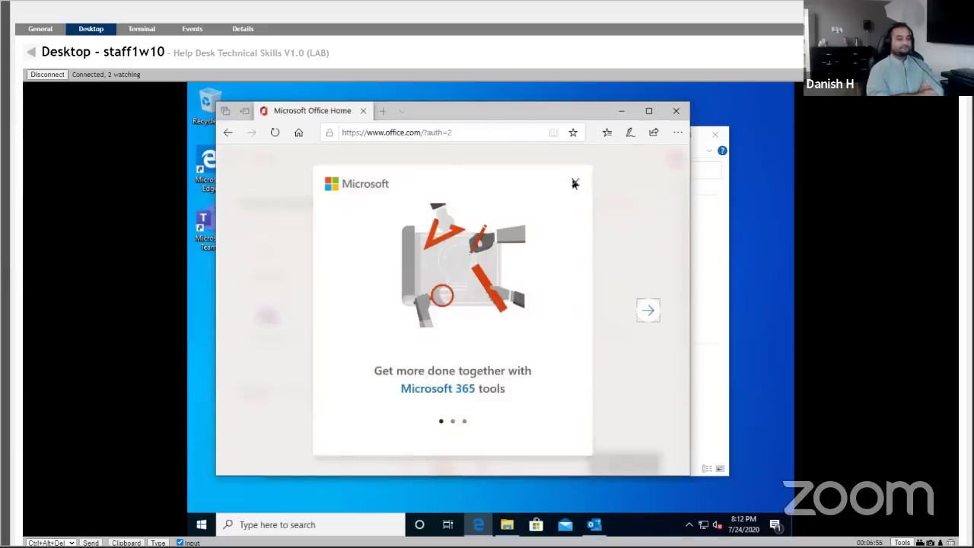
Dismiss the Microsoft 365 welcome tour and launch the Outlook tile from Office Home.
left_click(574, 183)
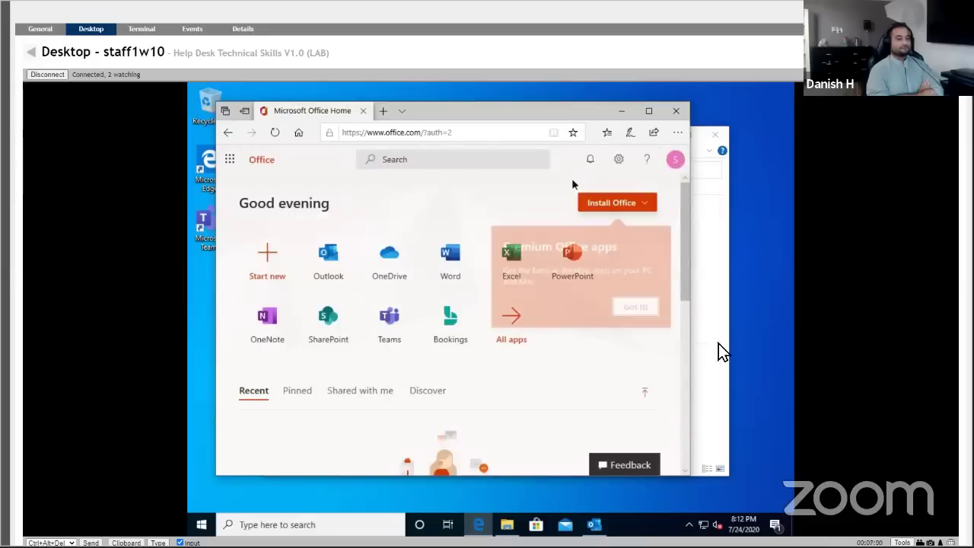
left_click(325, 253)
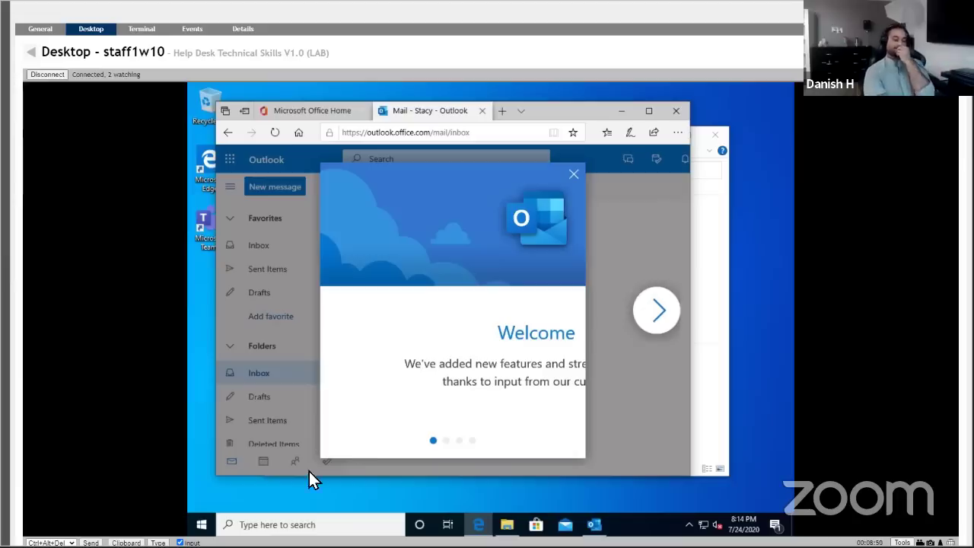
Launch Command Prompt from Windows search with 'cmd', then close it.
left_click(308, 524)
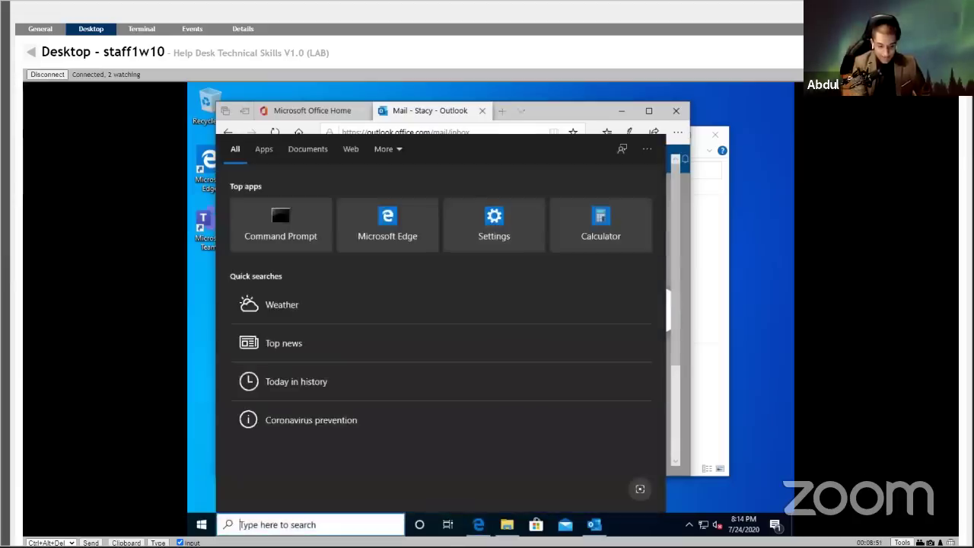
type("cmd")
key("Return")
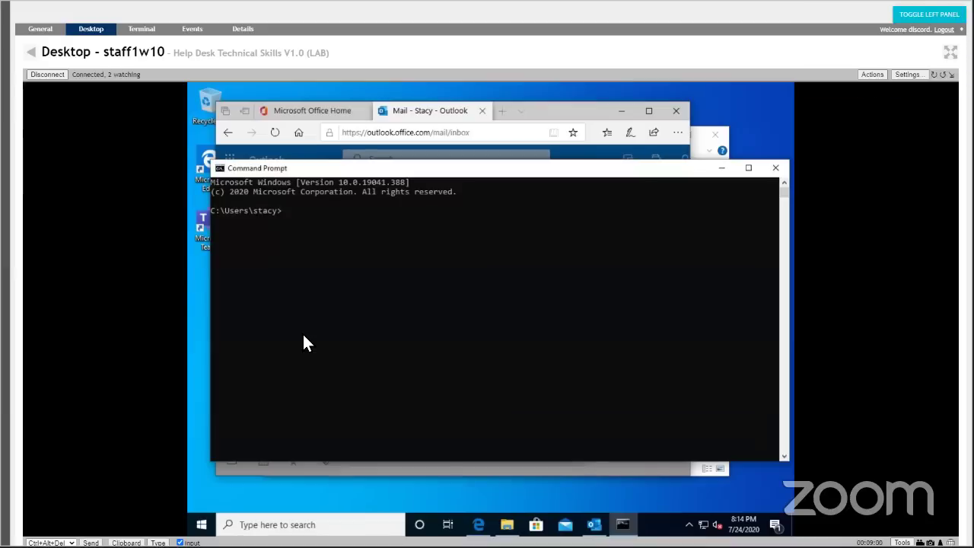
type("run")
key("BackSpace")
key("BackSpace")
key("BackSpace")
key("BackSpace")
left_click(774, 169)
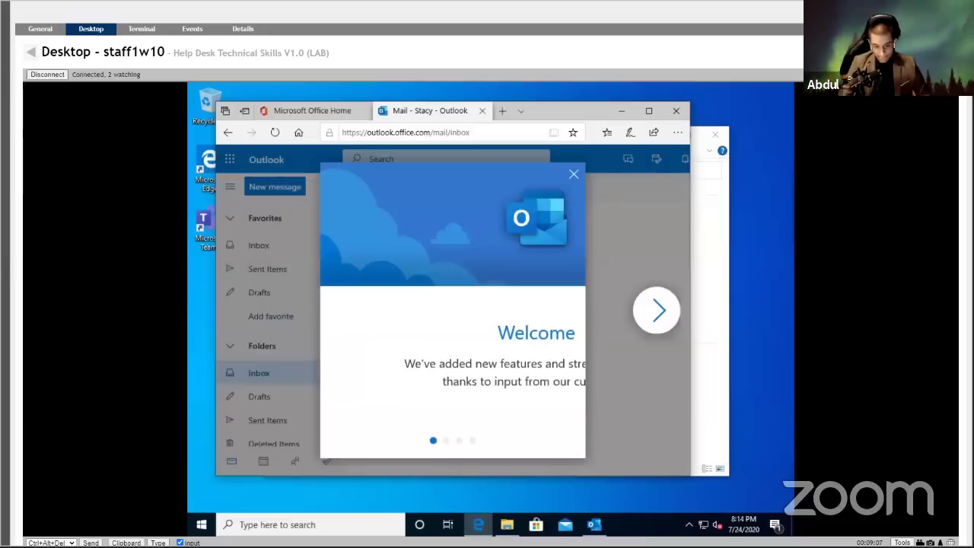
Open the Run dialog by searching 'run' in Windows search.
left_click(282, 525)
type("run")
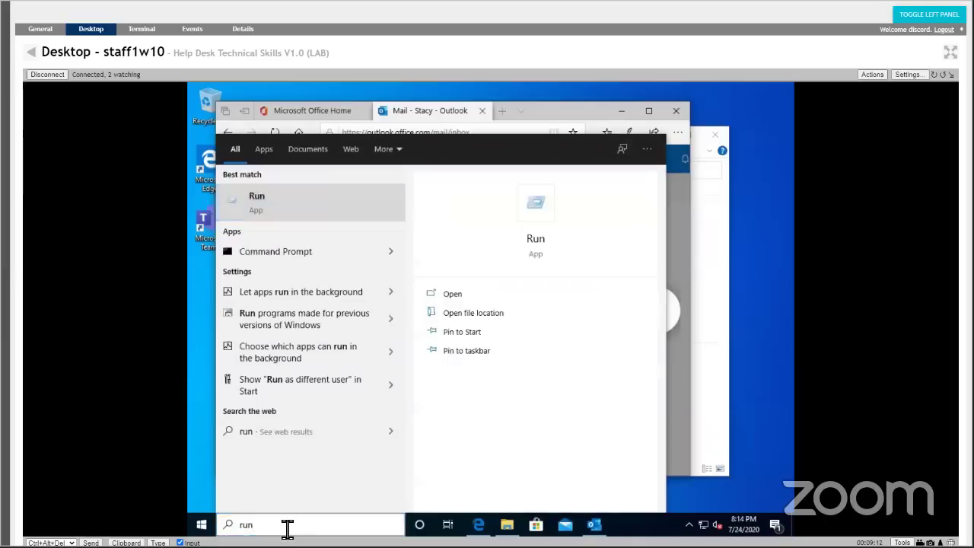
key("Return")
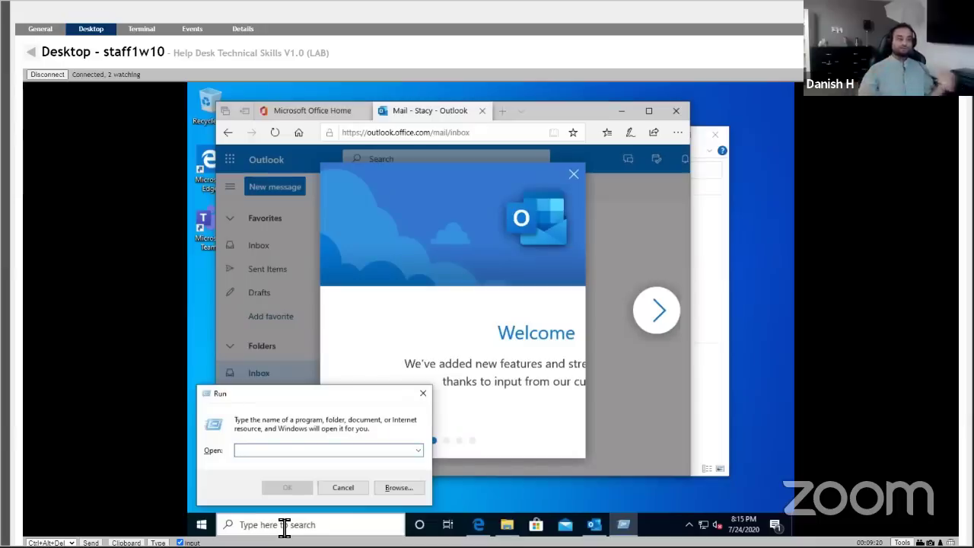
left_click(284, 524)
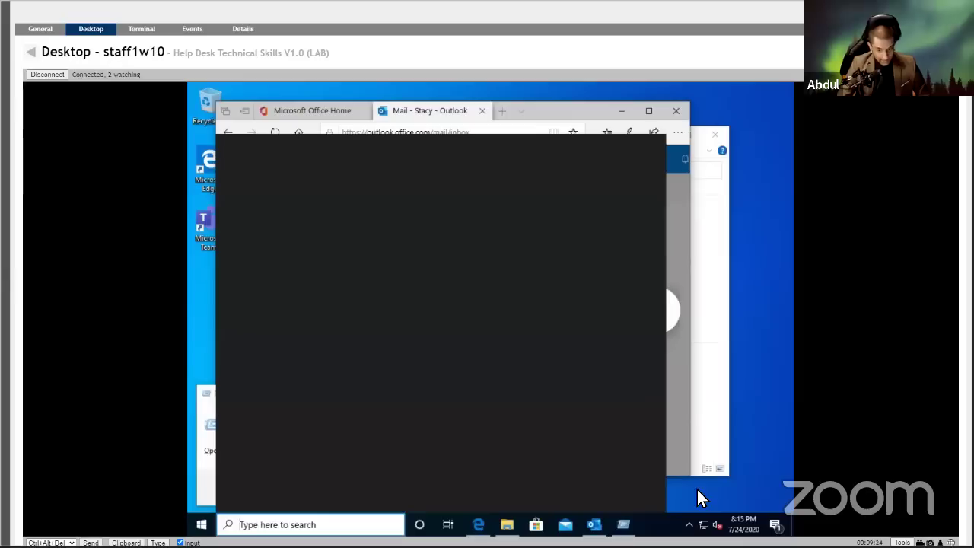
left_click(679, 235)
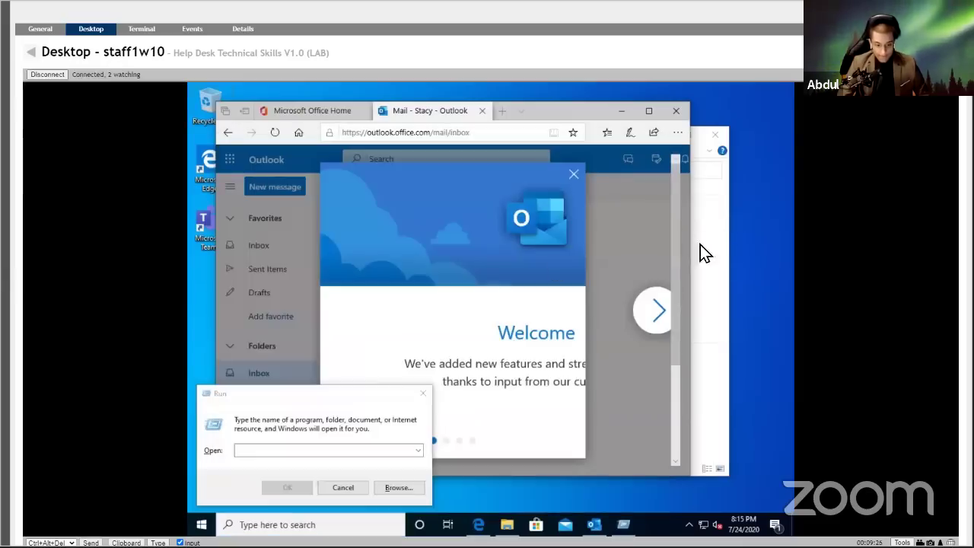
Move the Run dialog higher and enter the command 'outlook /safe'.
left_click_drag(383, 401, 434, 348)
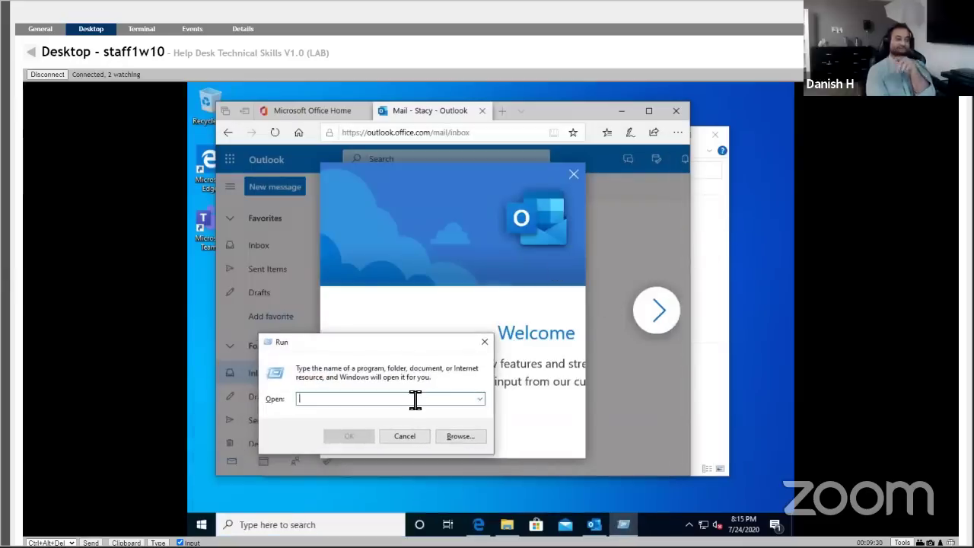
left_click(480, 399)
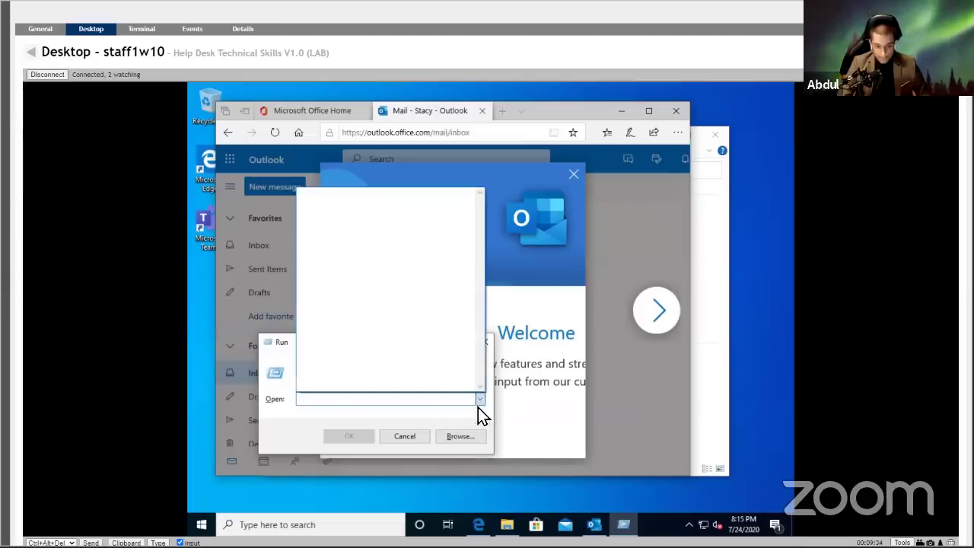
left_click(478, 405)
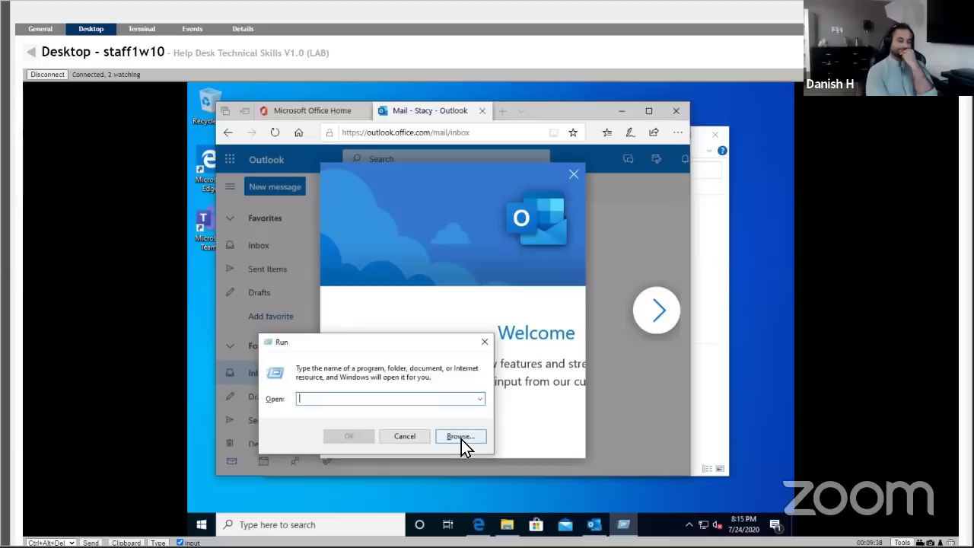
left_click(461, 440)
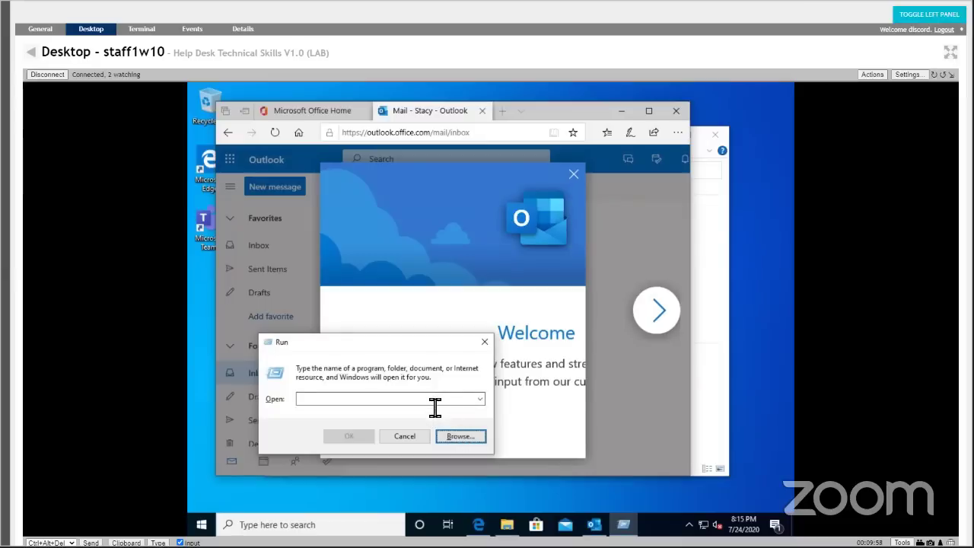
type("ou")
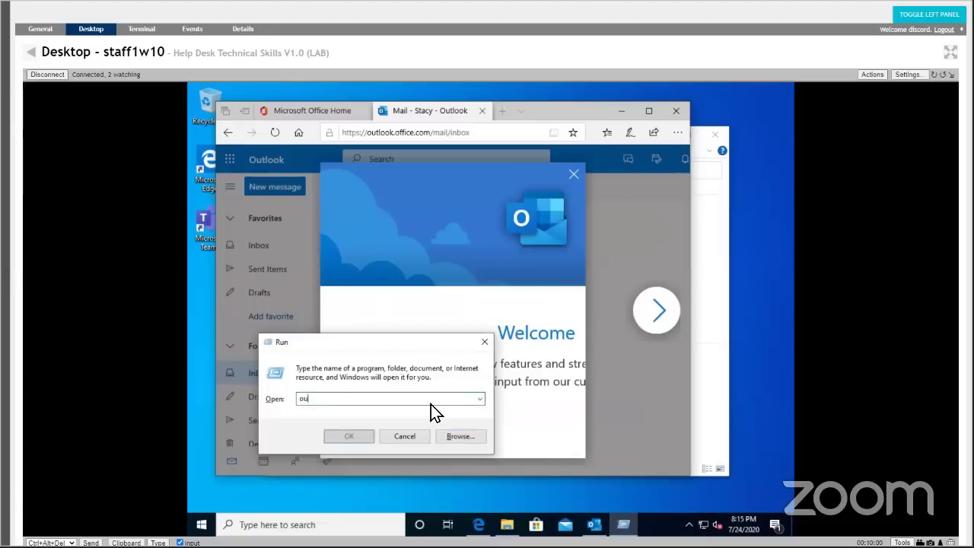
type("tlook.ex")
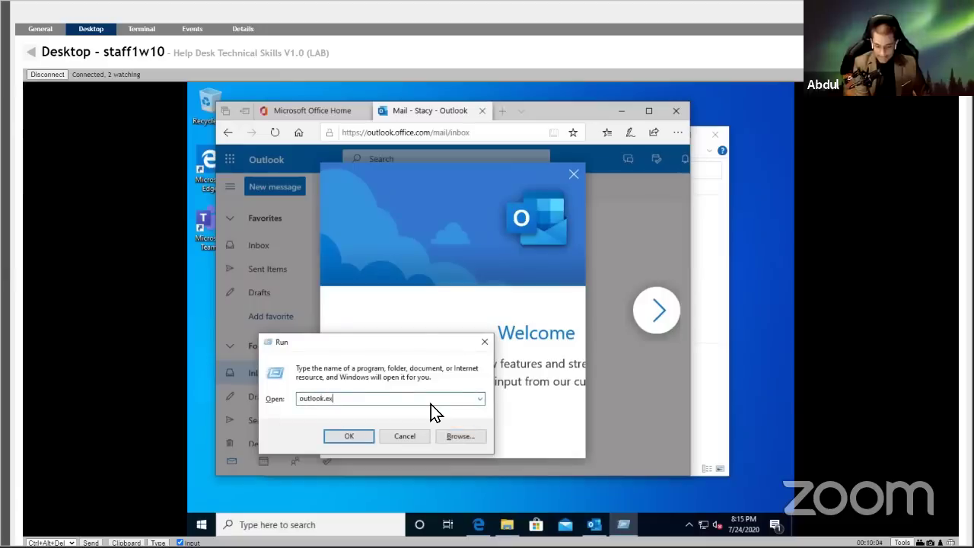
key("BackSpace")
key("BackSpace")
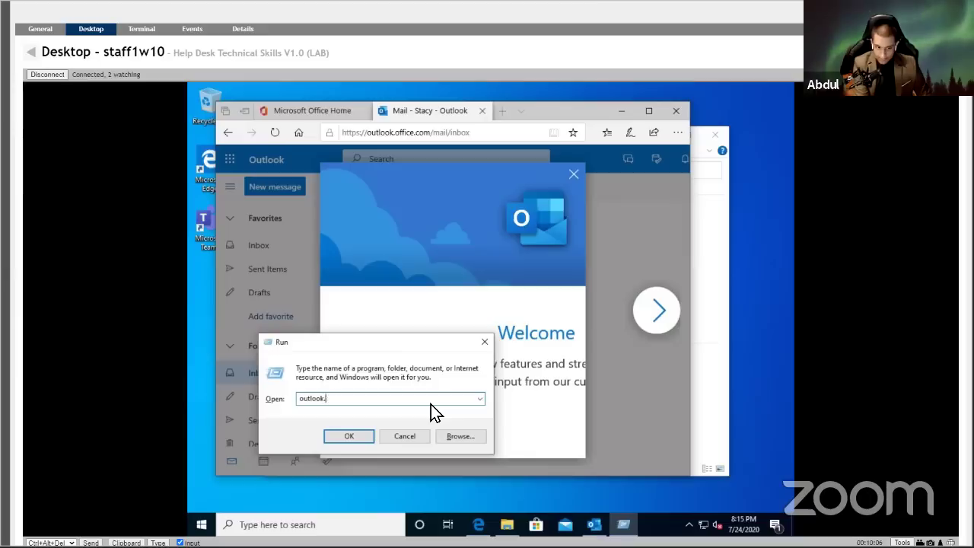
type("/safe")
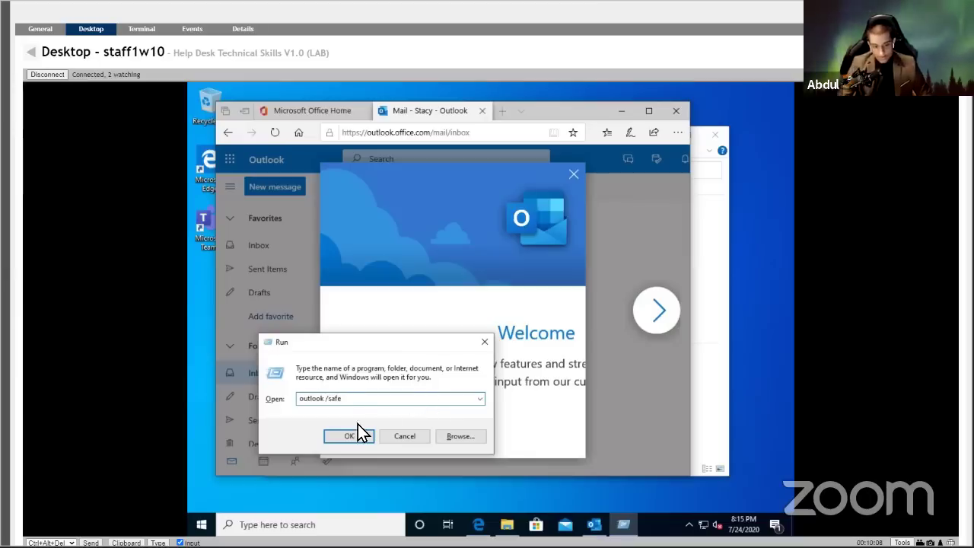
Run 'outlook /safe', dismiss the leftover windows, and close Edge with all its tabs.
left_click(344, 436)
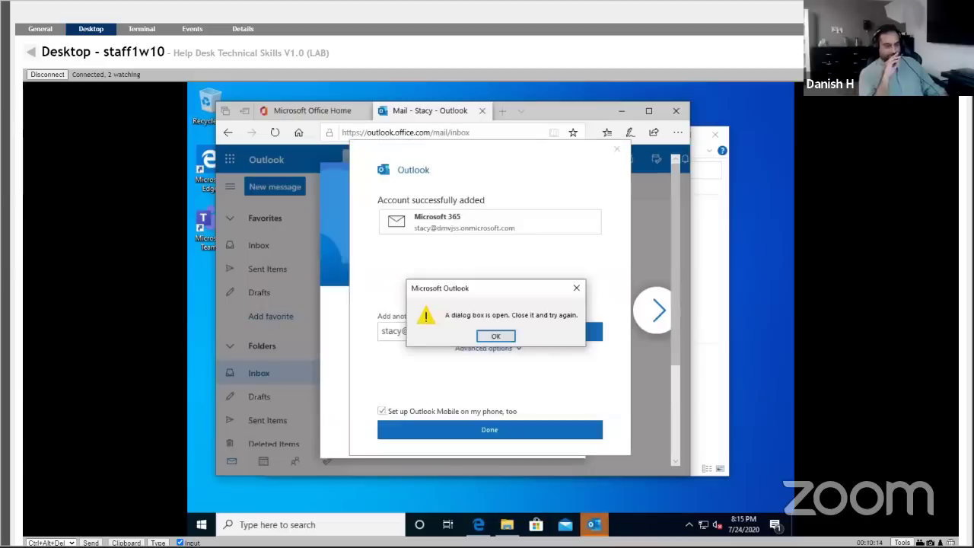
left_click(496, 336)
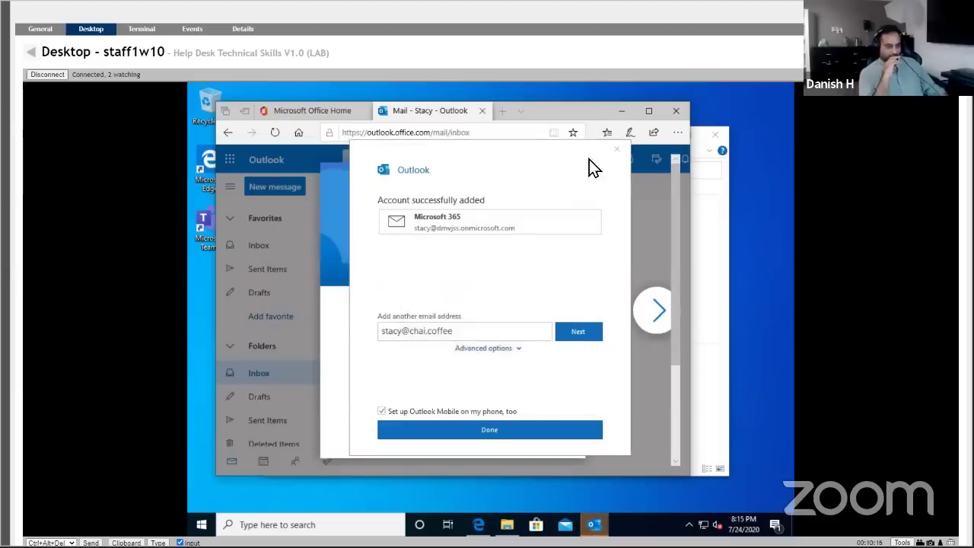
left_click(622, 146)
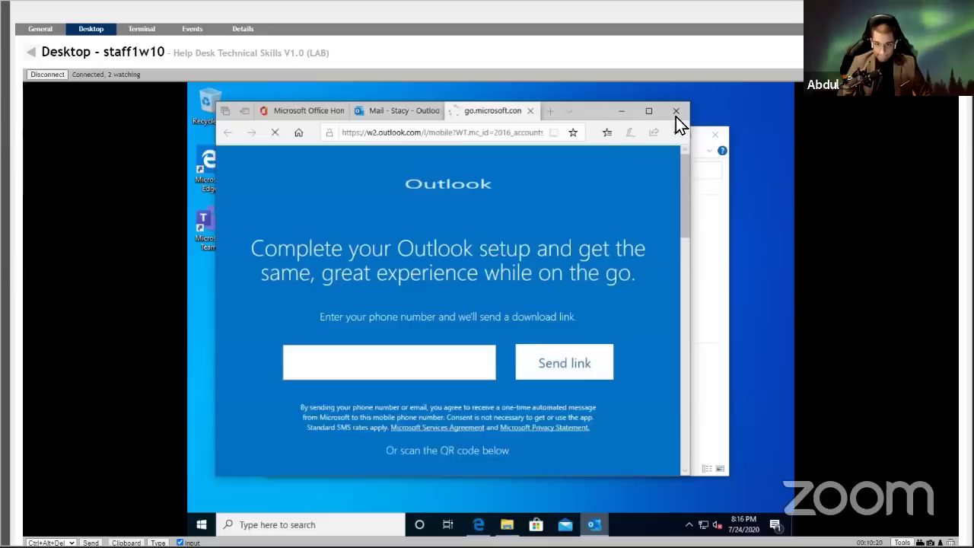
left_click(675, 111)
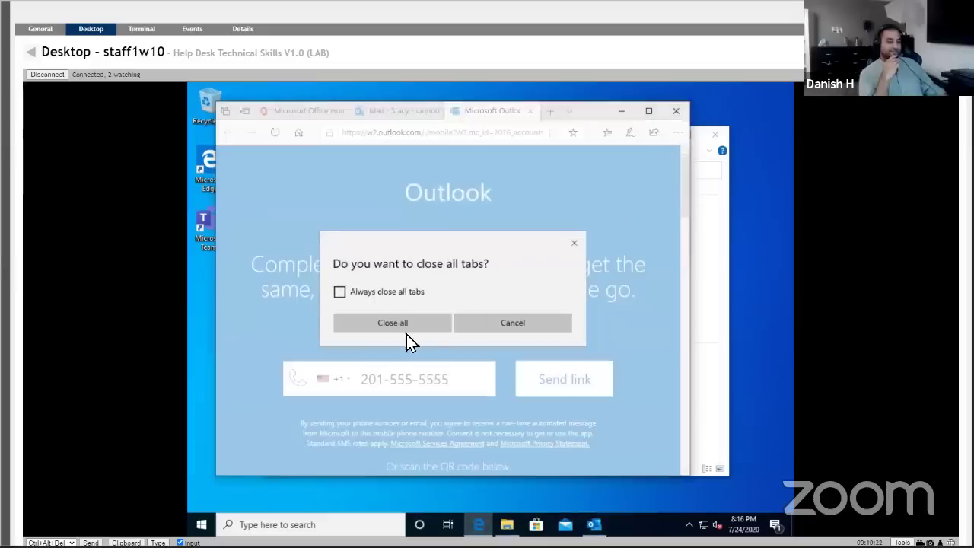
left_click(406, 334)
Close desktop Outlook so it restarts, then bring up the taskbar search panel.
left_click(716, 137)
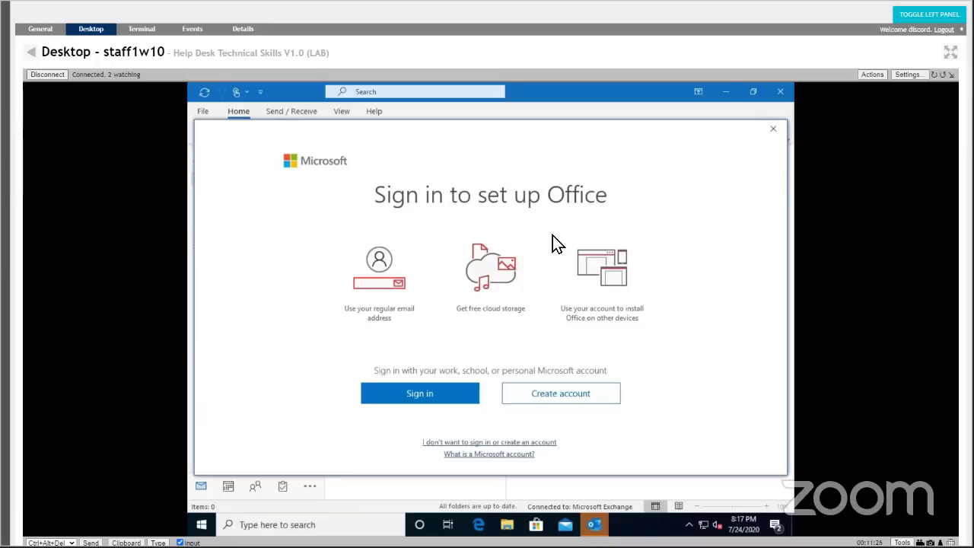
left_click(332, 524)
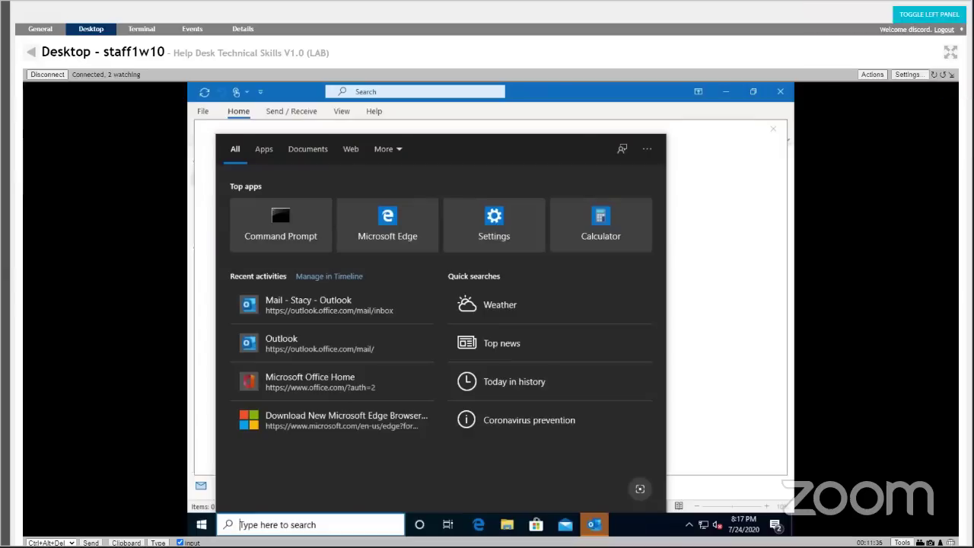
Open Control Panel by searching 'control' and view all items as Large icons.
type("control")
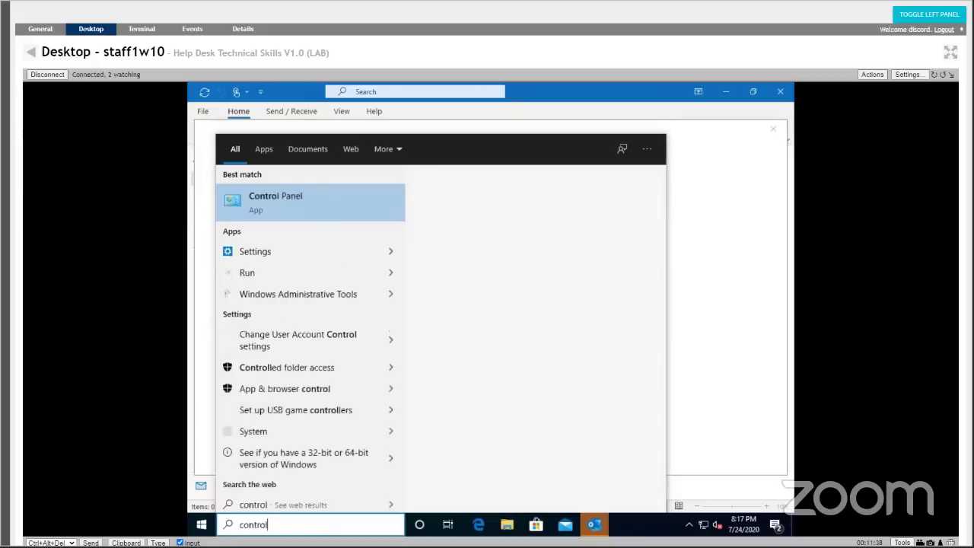
key("Return")
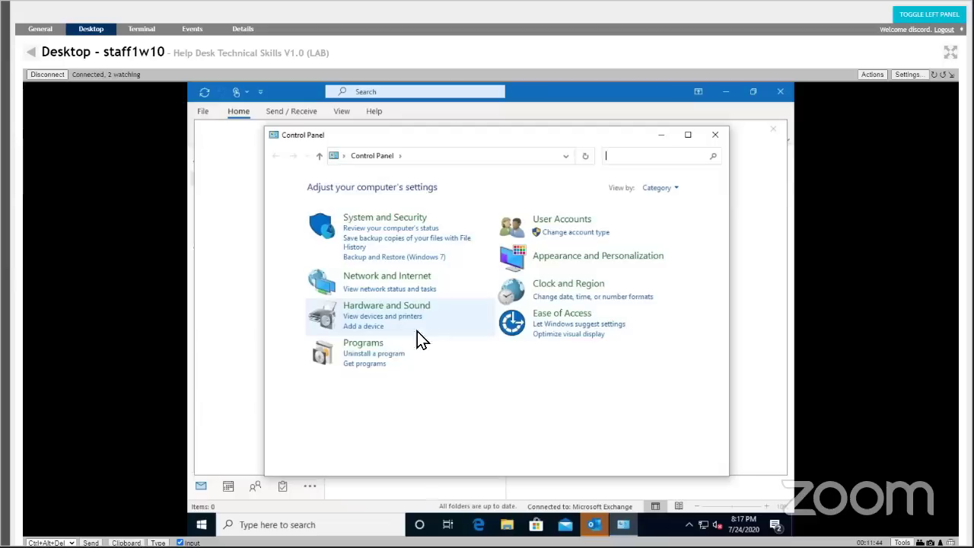
left_click(671, 187)
left_click(673, 221)
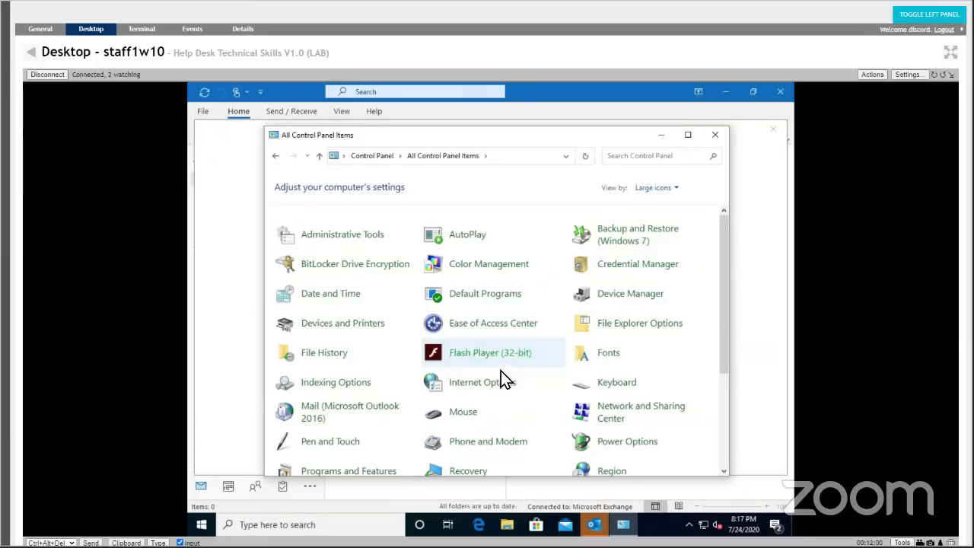
scroll(506, 395, "down", 3)
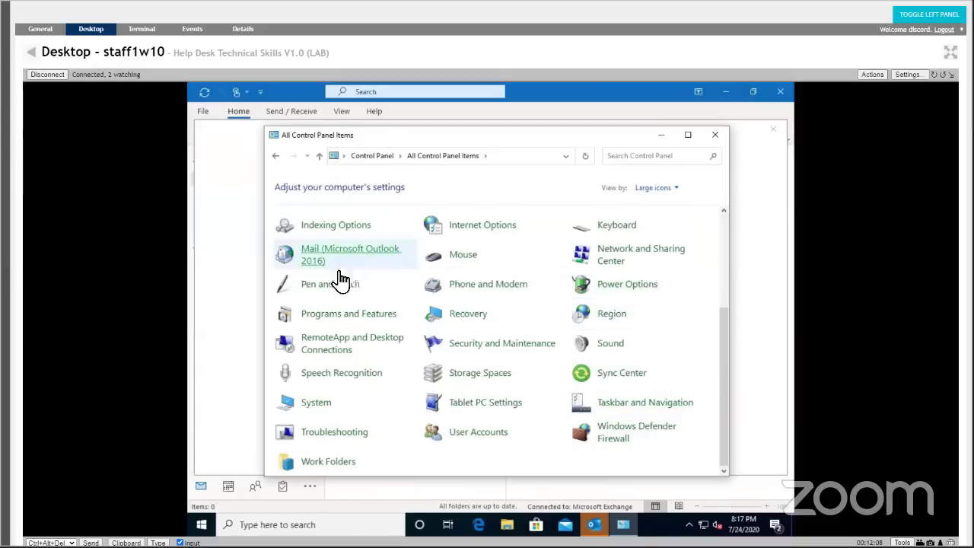
Open Mail (Microsoft Outlook 2016), centre the Mail Setup dialog, and open Email Accounts.
left_click(314, 263)
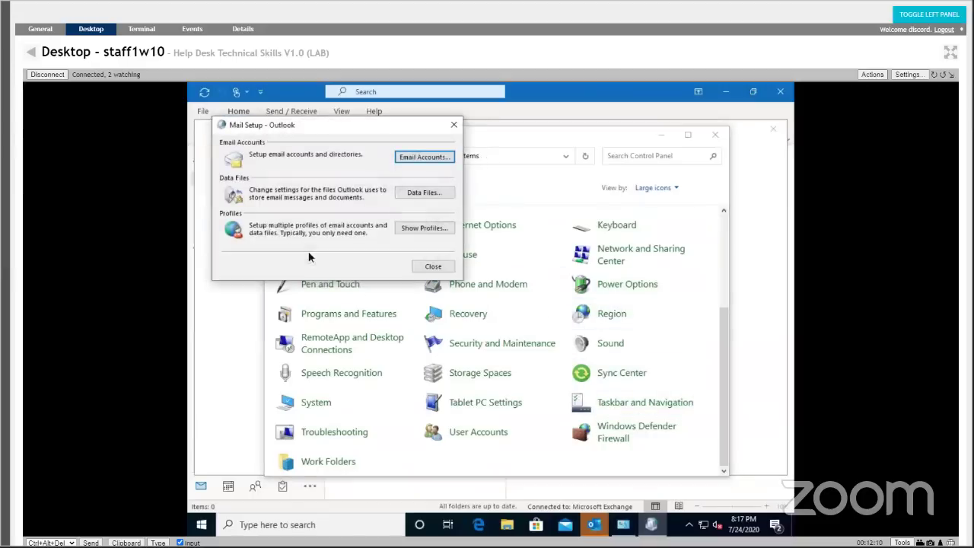
left_click_drag(368, 130, 535, 240)
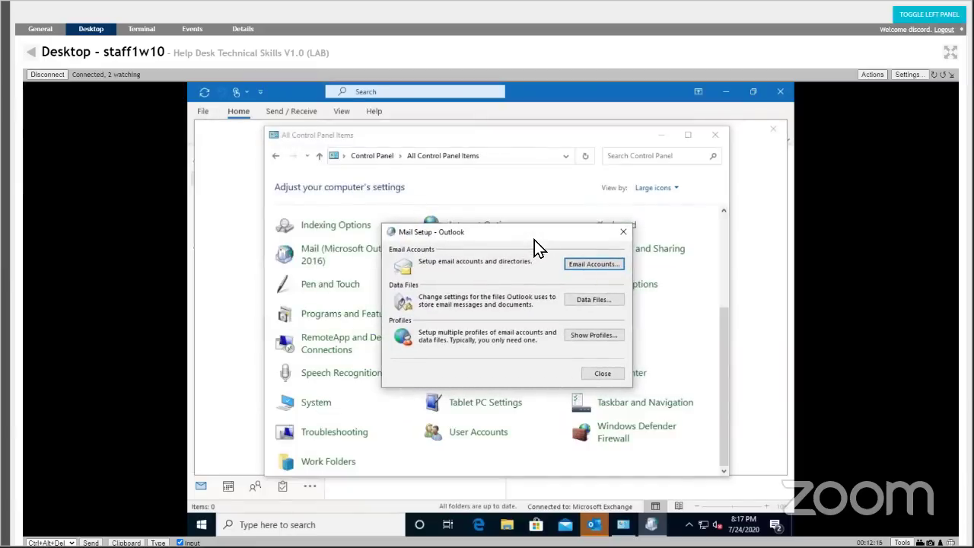
left_click(576, 264)
left_click(598, 268)
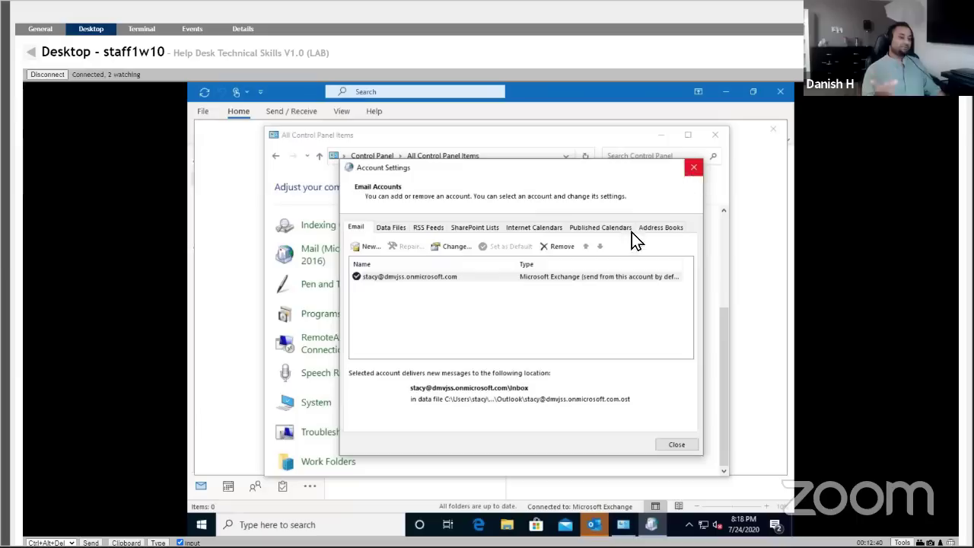
left_click(575, 278)
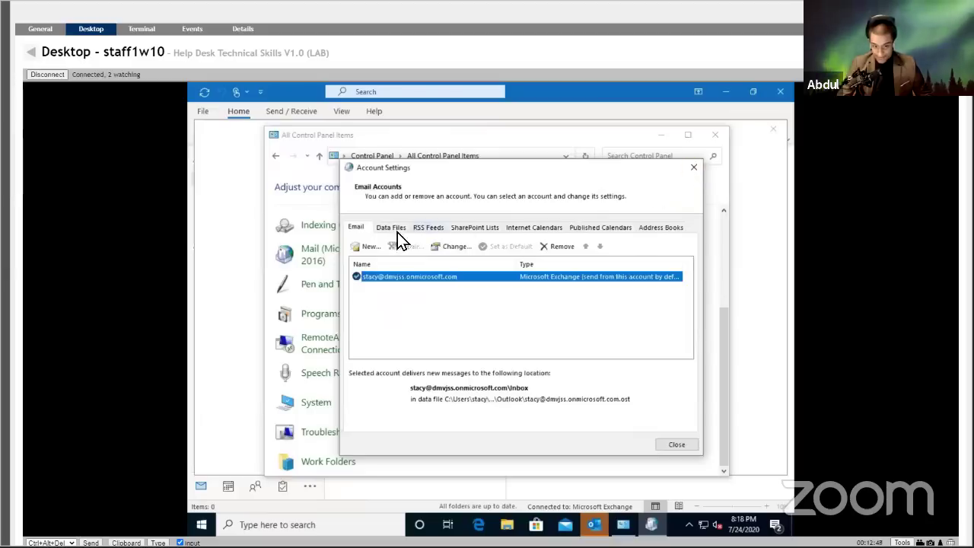
left_click(686, 170)
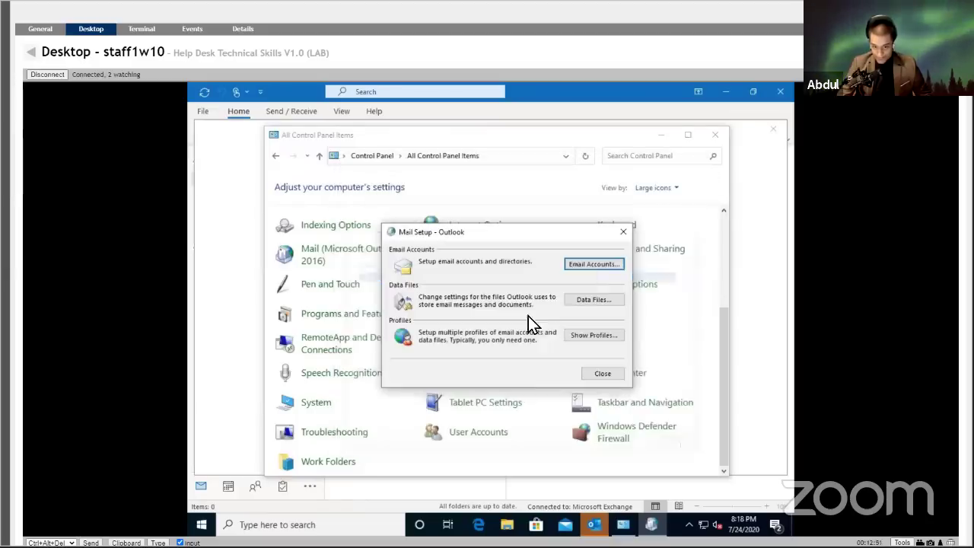
Show mail profiles, start a new profile with a name, then cancel and close the Mail dialog.
left_click(595, 335)
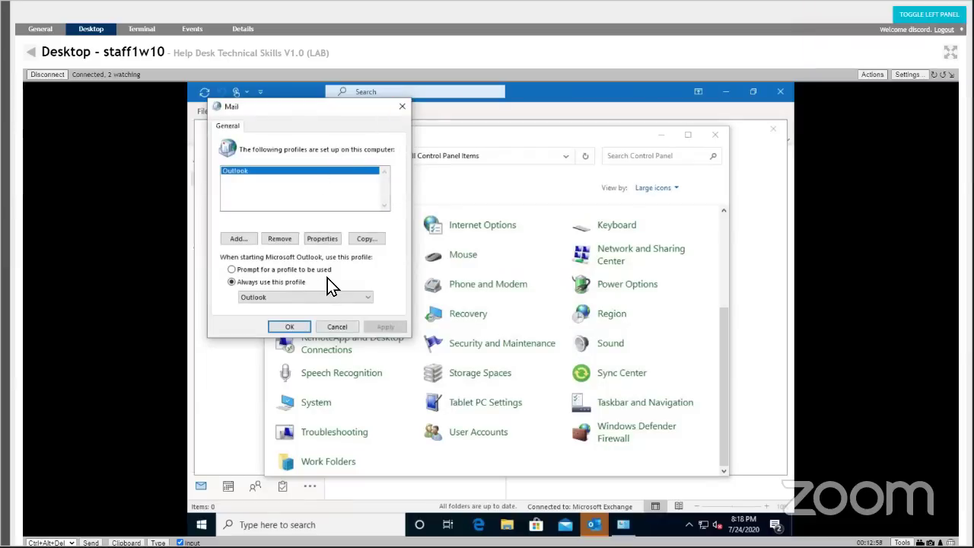
left_click(247, 239)
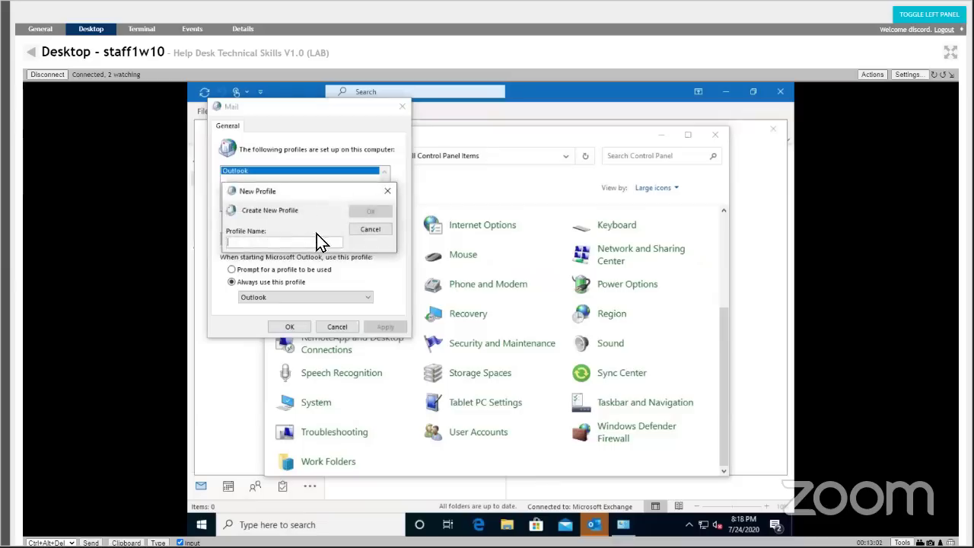
type("stacy")
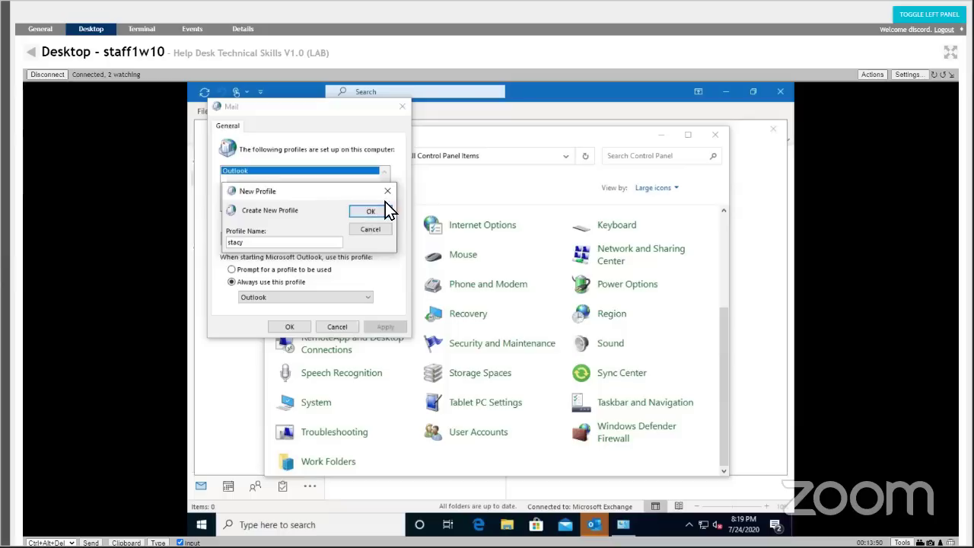
left_click(387, 191)
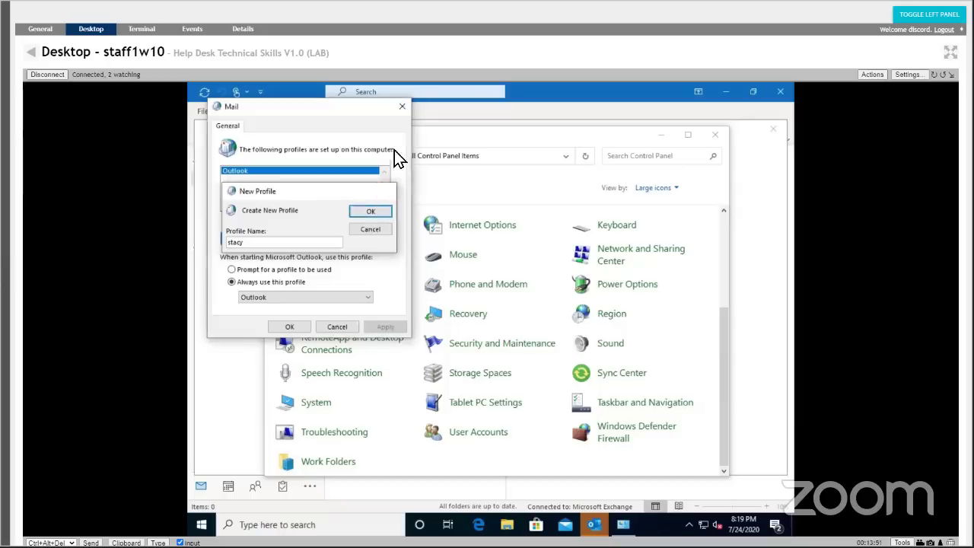
left_click(402, 105)
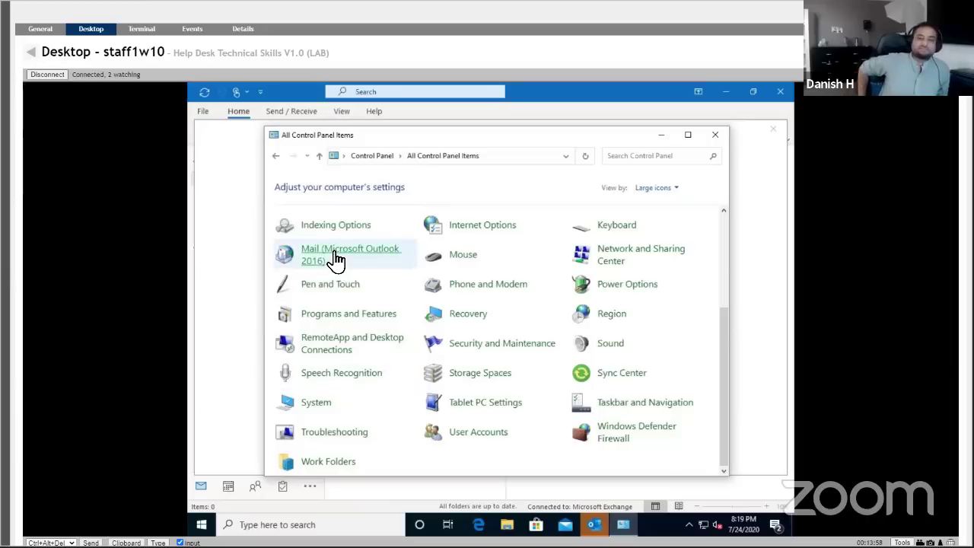
Open File Explorer and browse This PC to Local Disk (C:) > Users.
left_click(335, 259)
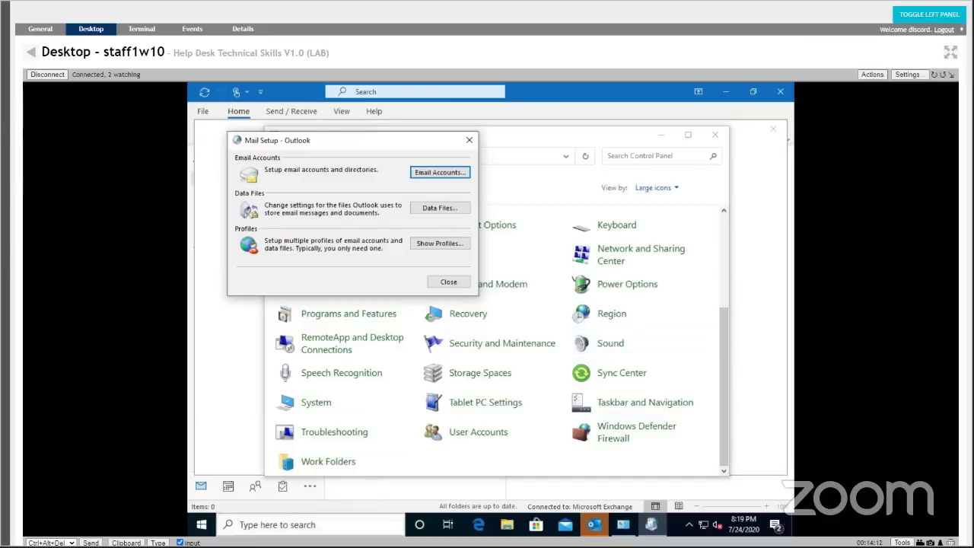
left_click(357, 525)
left_click(509, 524)
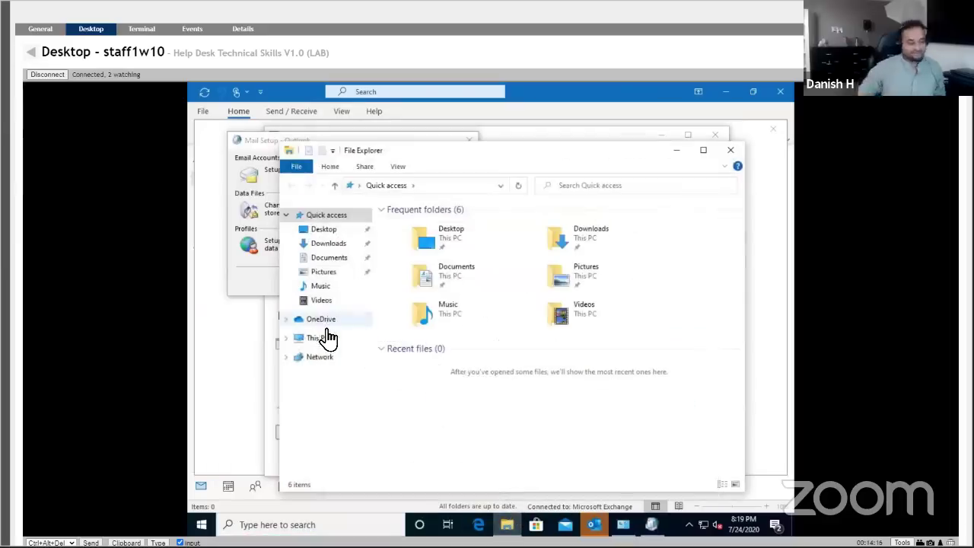
left_click(318, 342)
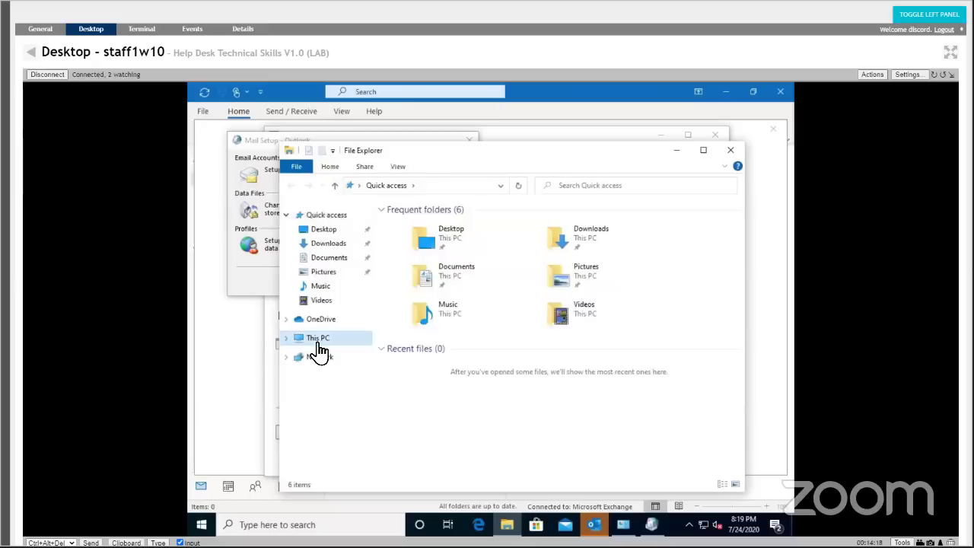
double_click(583, 376)
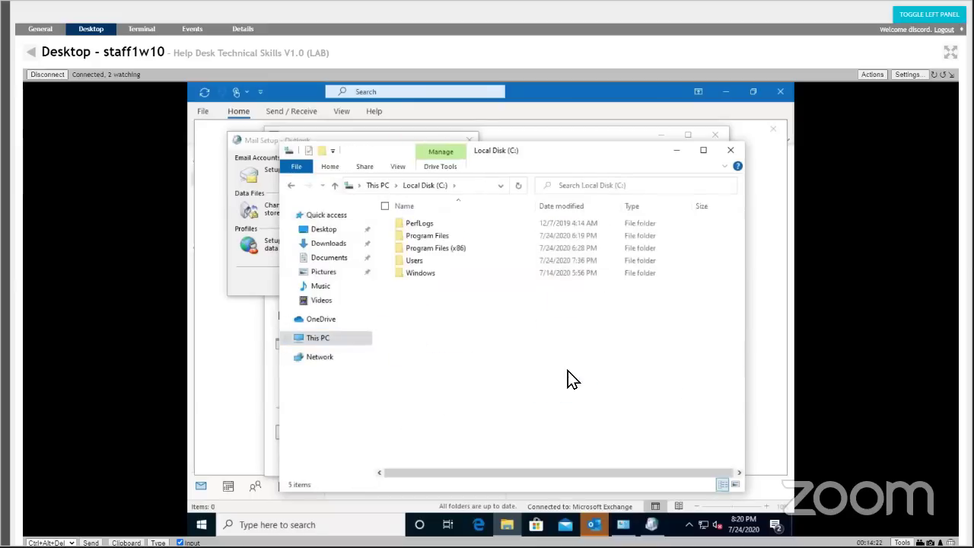
double_click(423, 261)
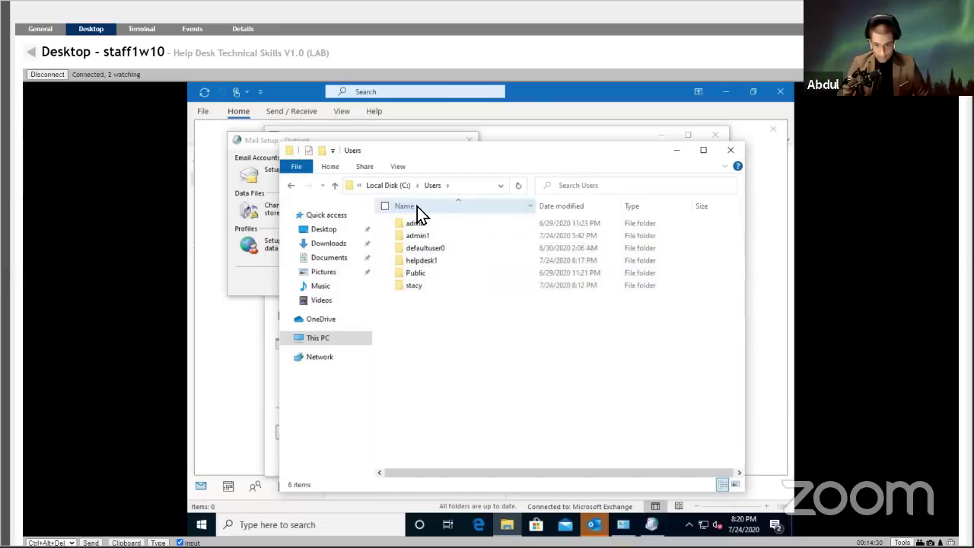
Switch to Details view, show hidden items, and open the staff user's profile folder.
left_click(397, 166)
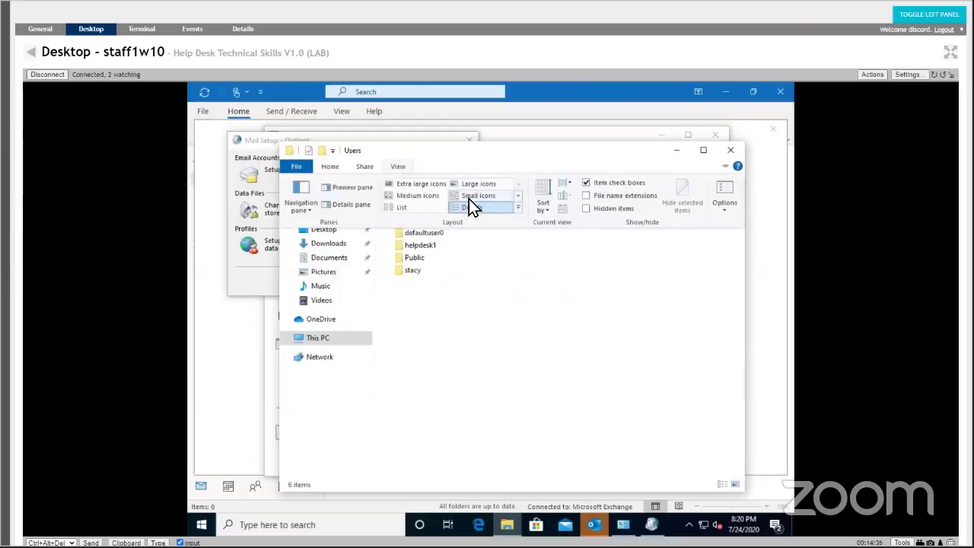
left_click(470, 204)
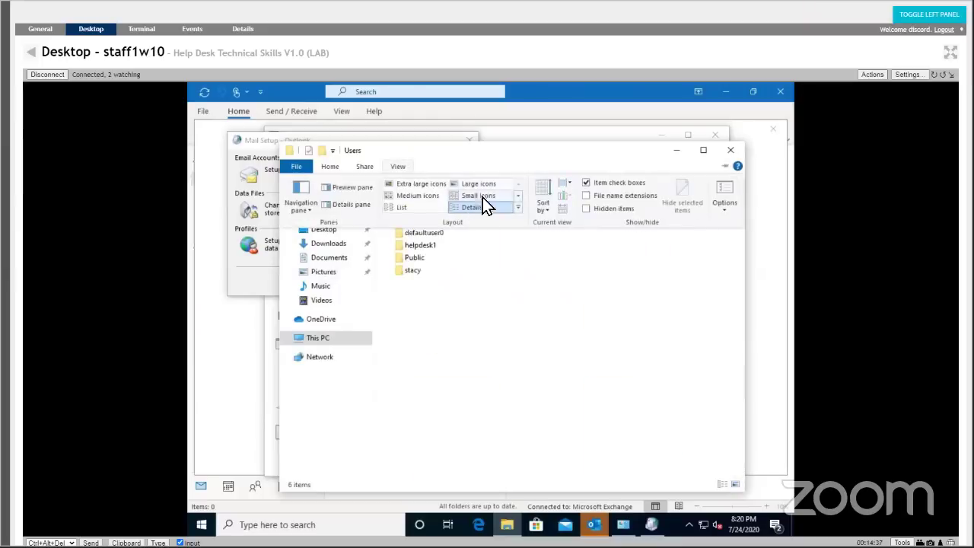
left_click(586, 206)
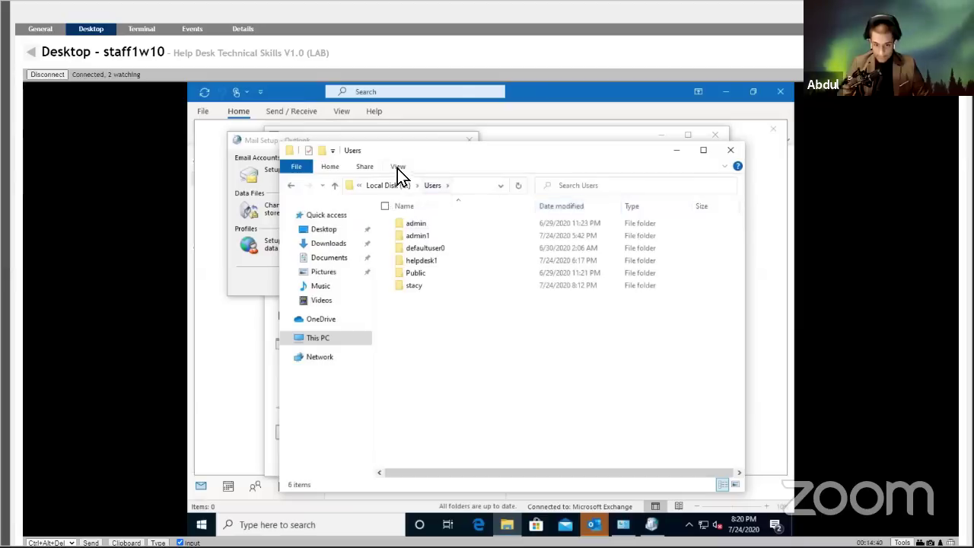
left_click(398, 167)
left_click(583, 208)
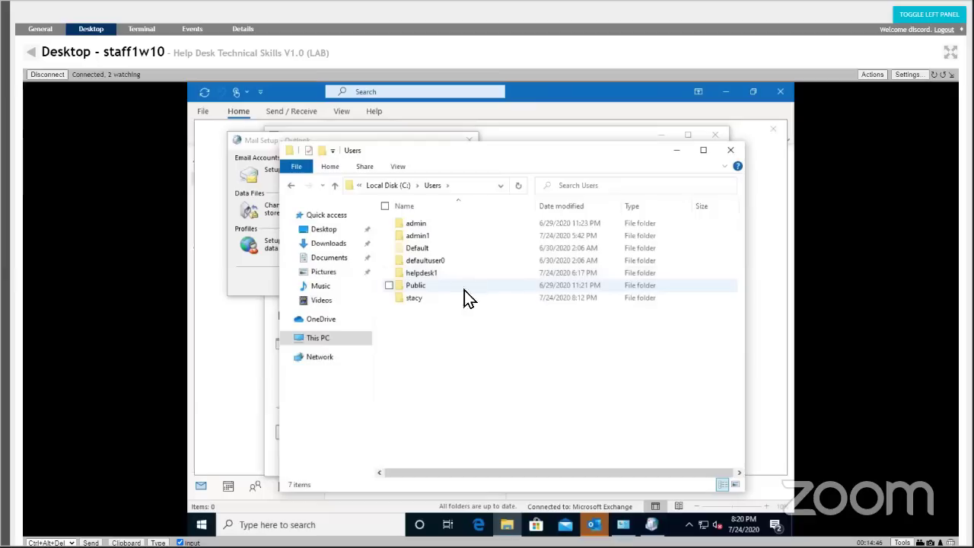
double_click(417, 299)
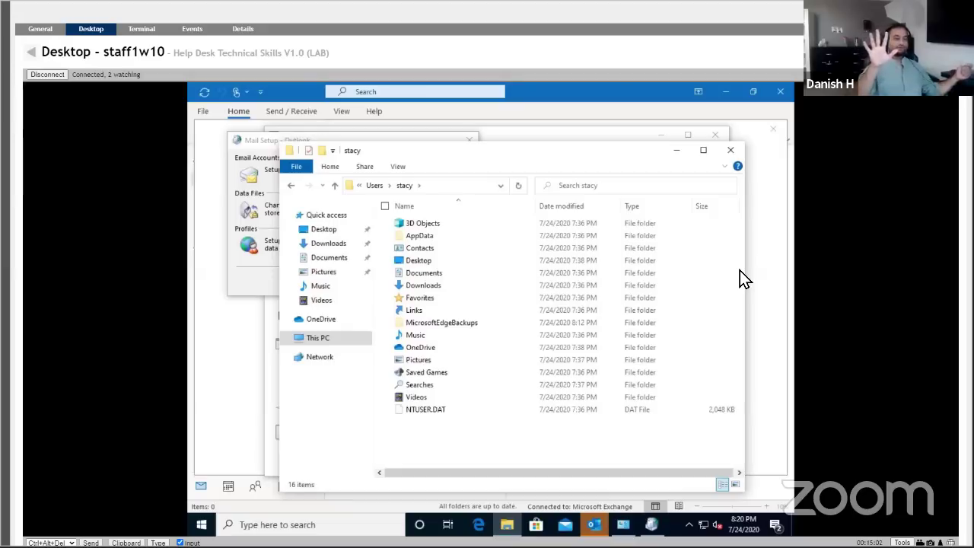
left_click(562, 235)
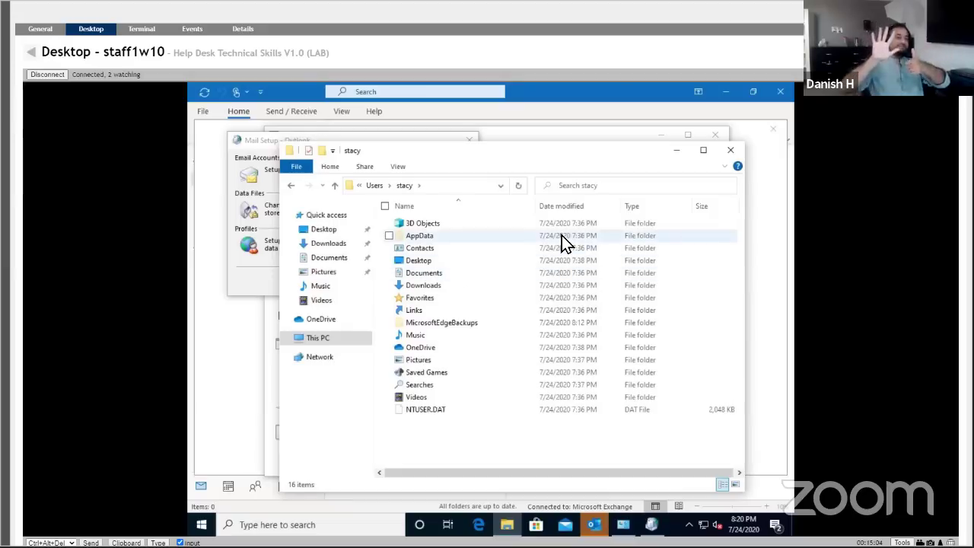
double_click(561, 235)
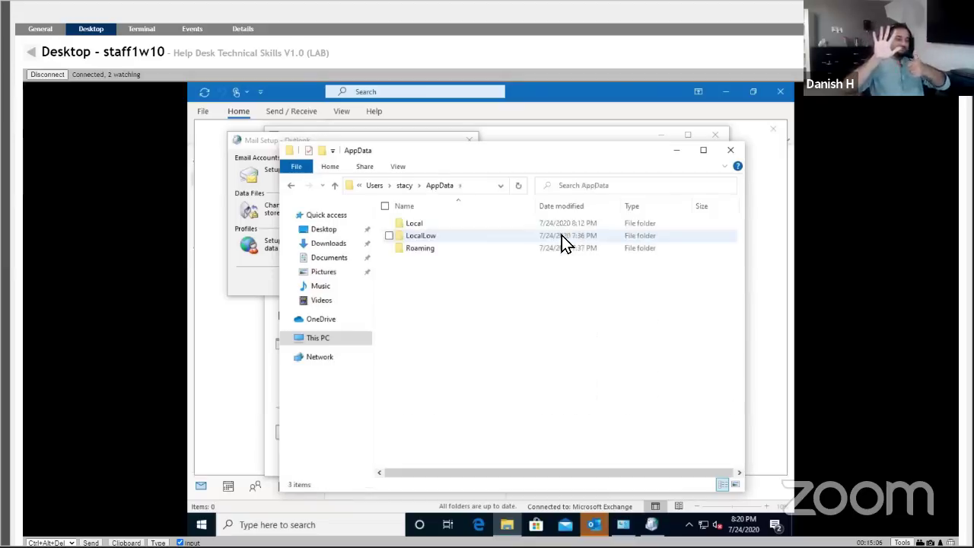
double_click(563, 248)
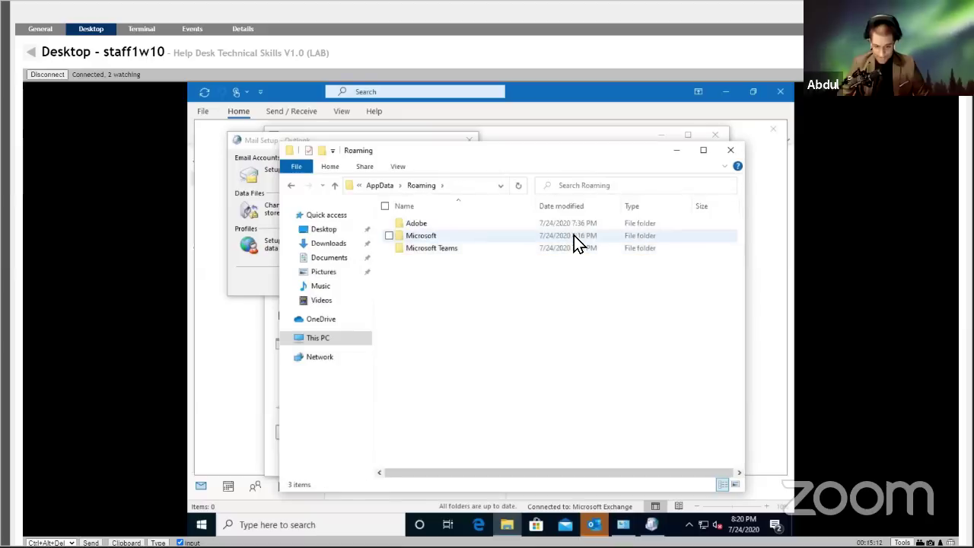
double_click(574, 235)
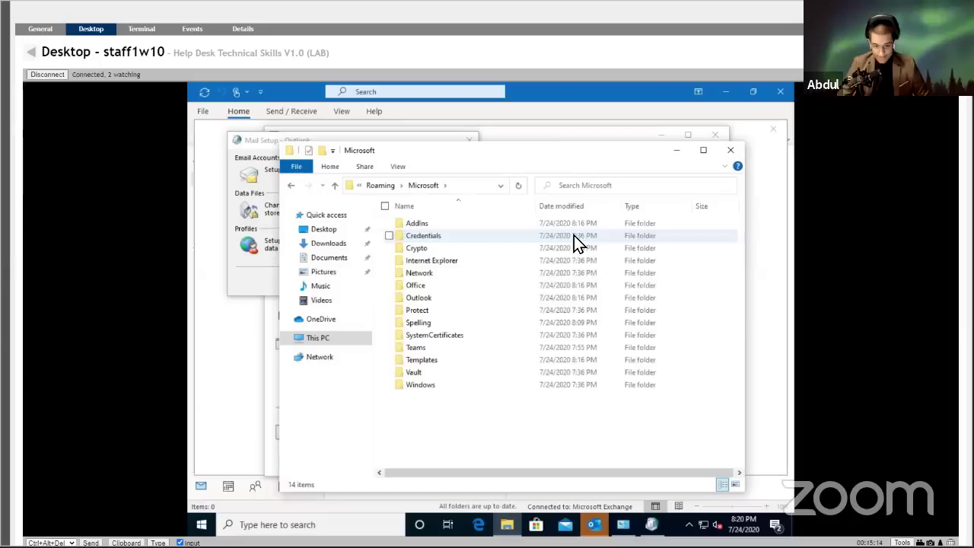
double_click(615, 296)
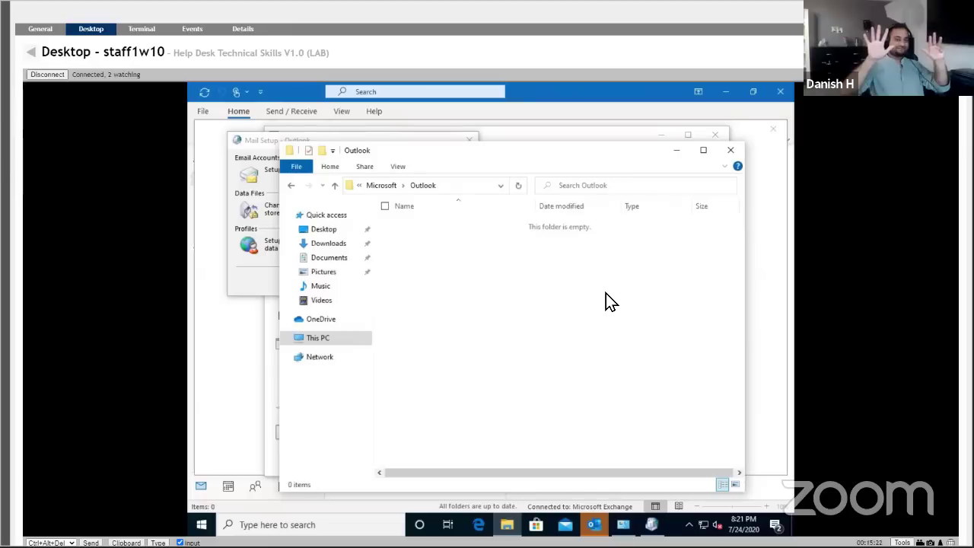
right_click(608, 293)
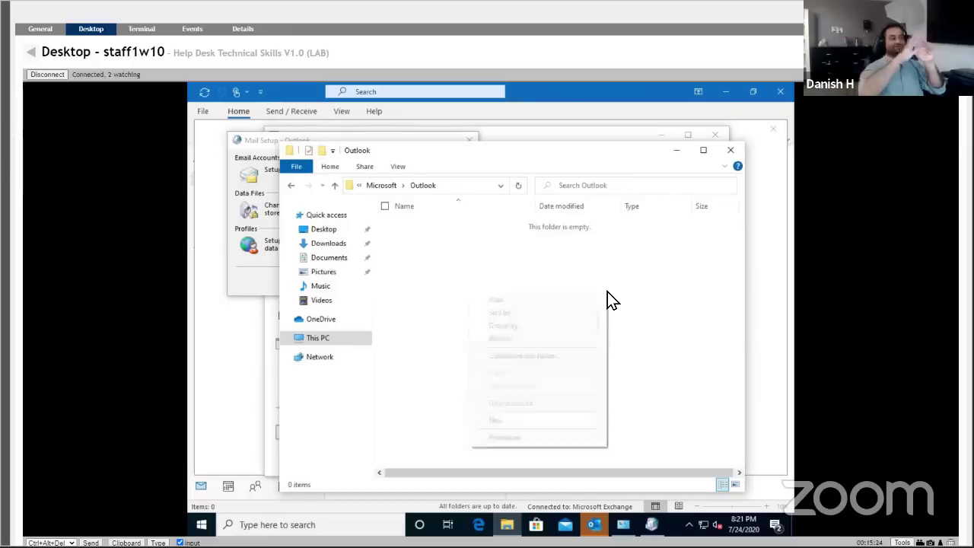
left_click(632, 292)
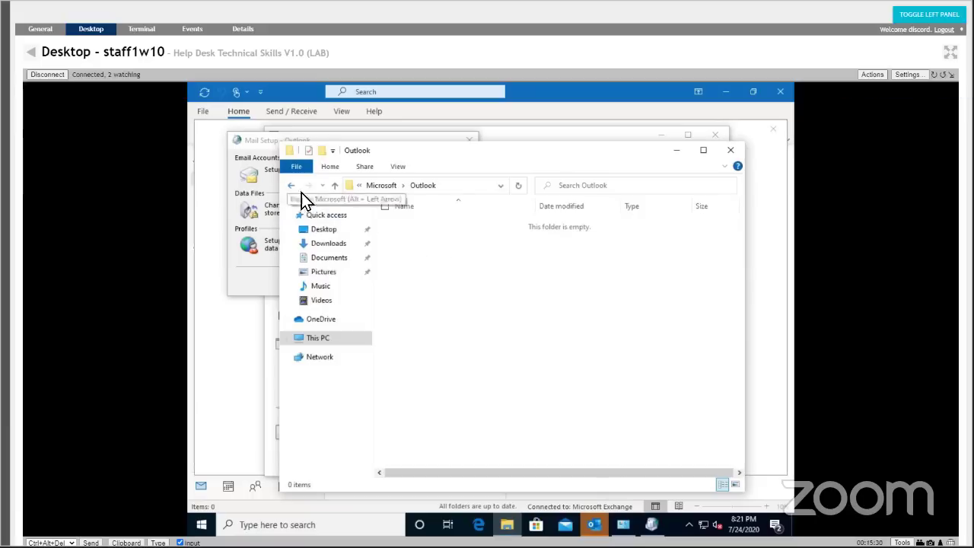
left_click(290, 186)
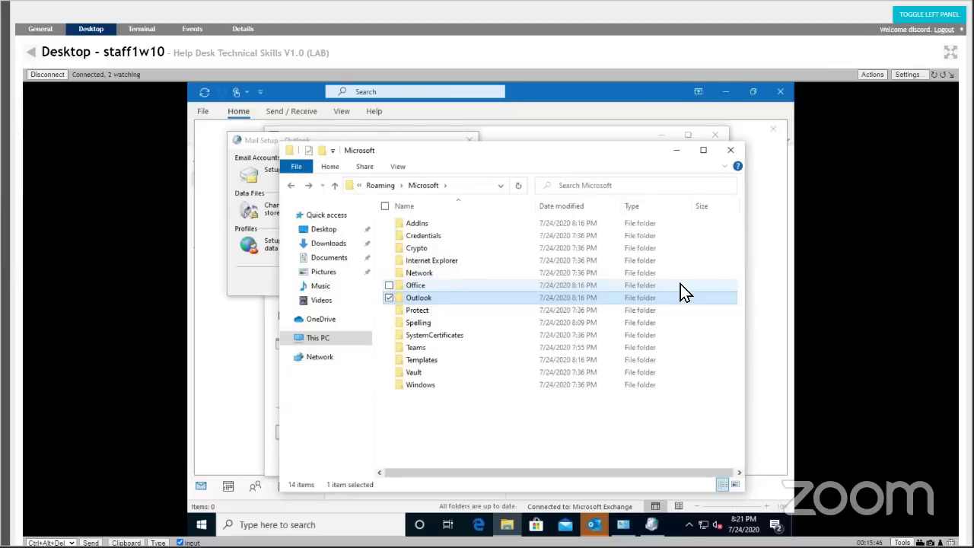
Close Explorer, open Mail Setup's Data Files, and open the Outlook data file's folder location.
left_click(729, 161)
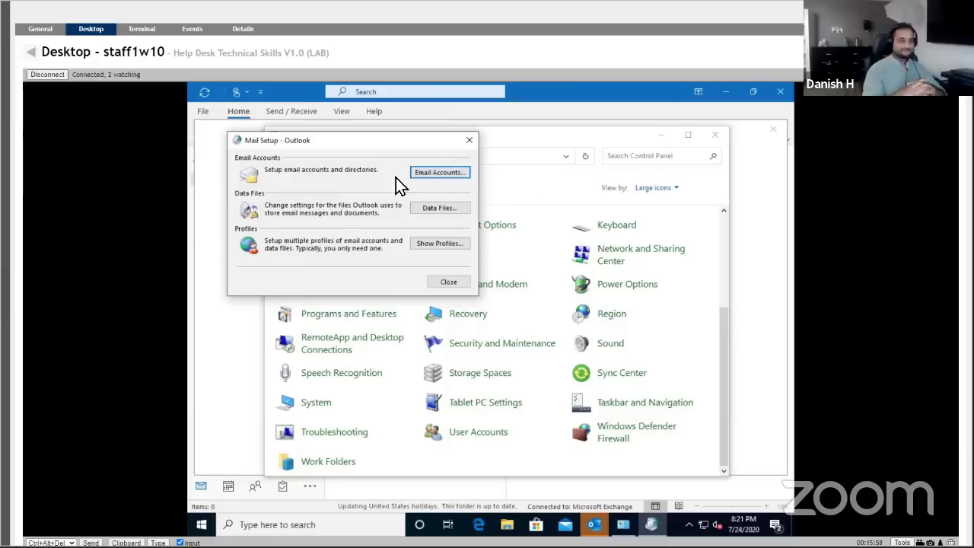
left_click(437, 208)
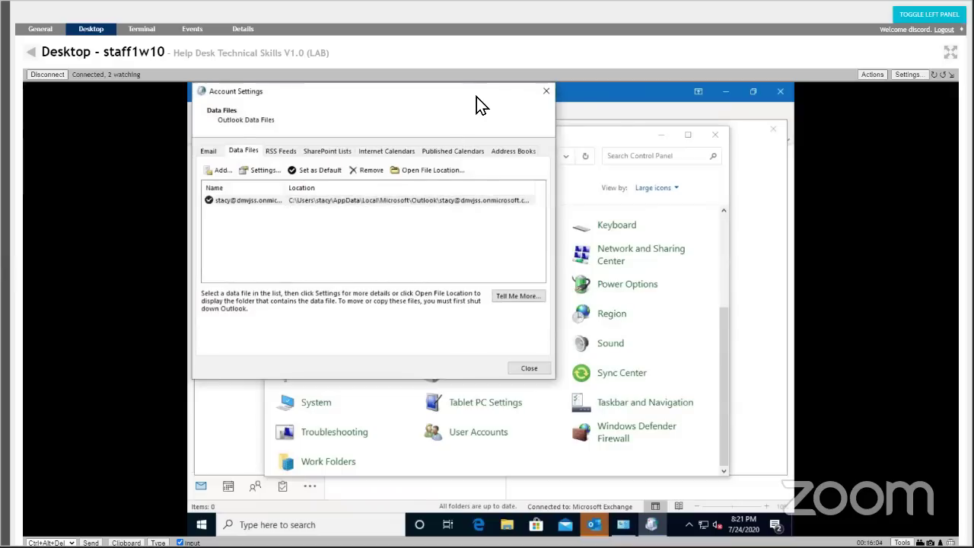
left_click_drag(477, 95, 621, 184)
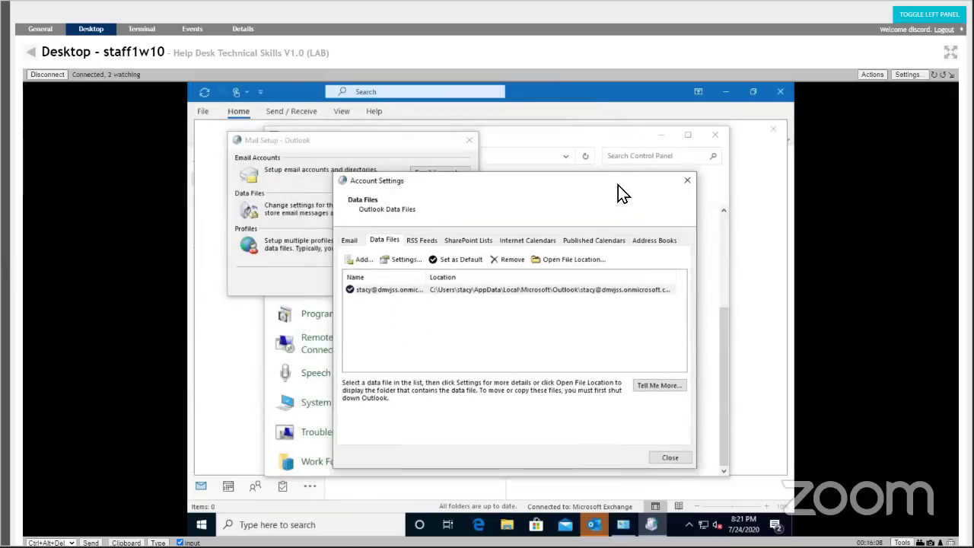
left_click(558, 259)
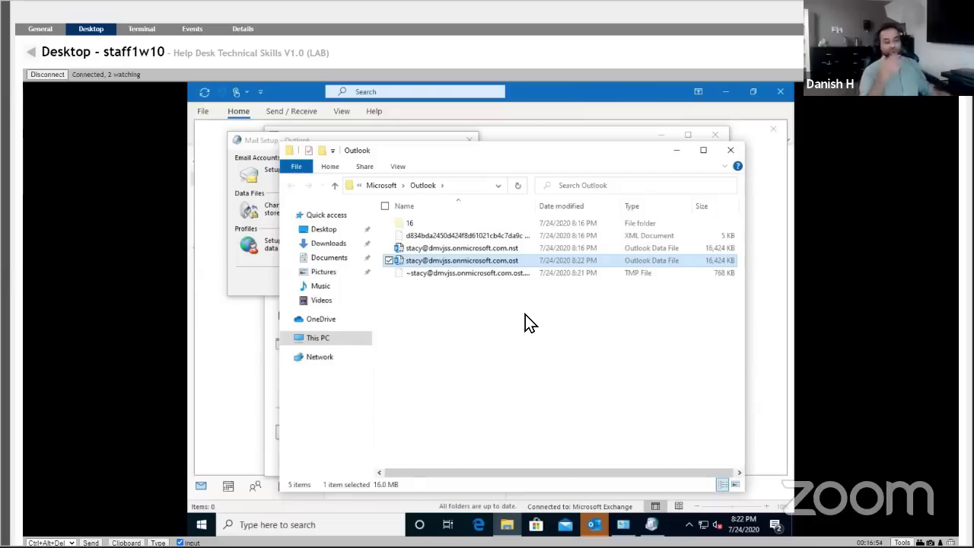
Copy the .nst data file in the Outlook folder.
right_click(507, 262)
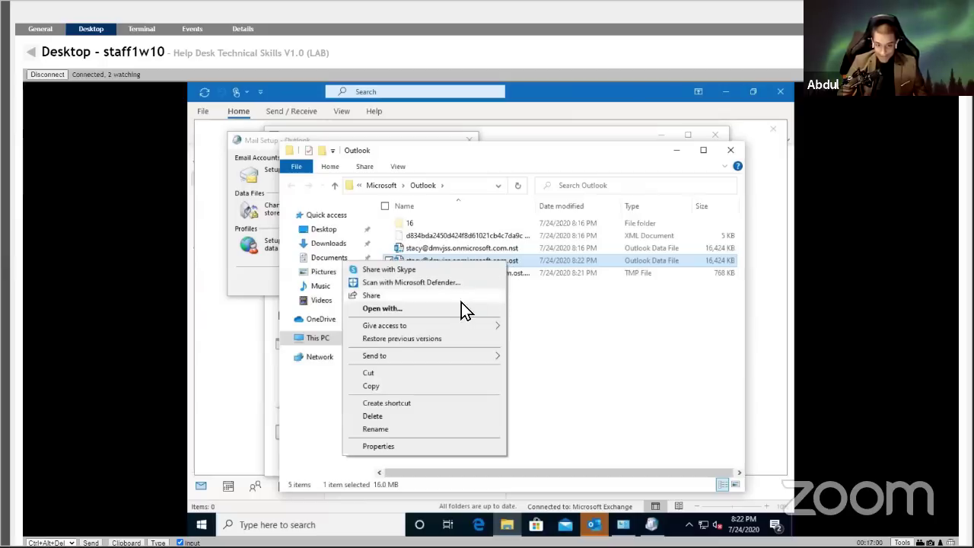
left_click(590, 341)
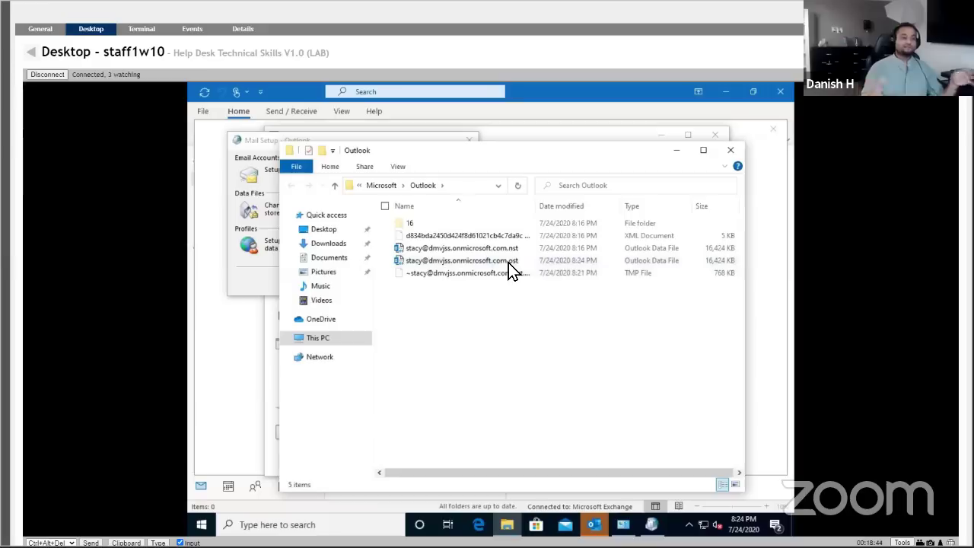
key("s")
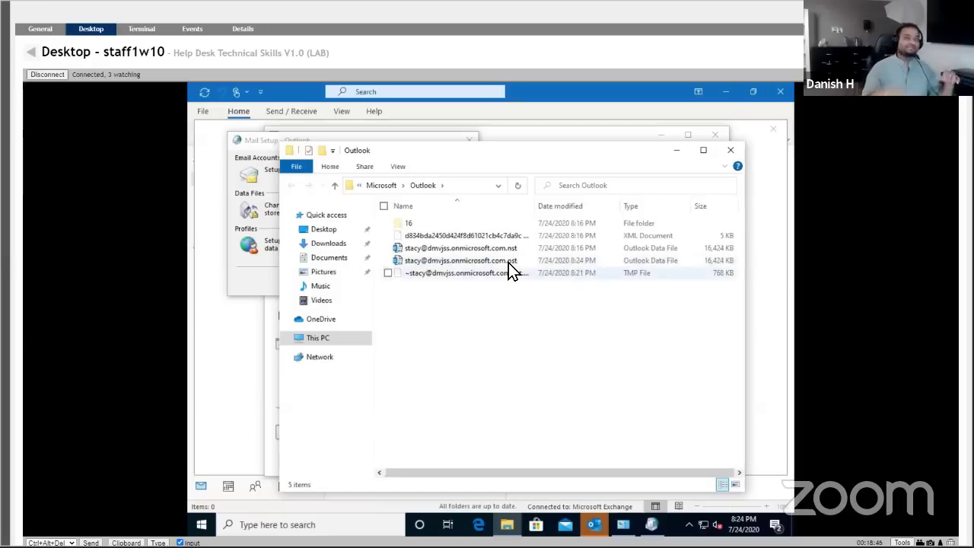
key("shift+F10")
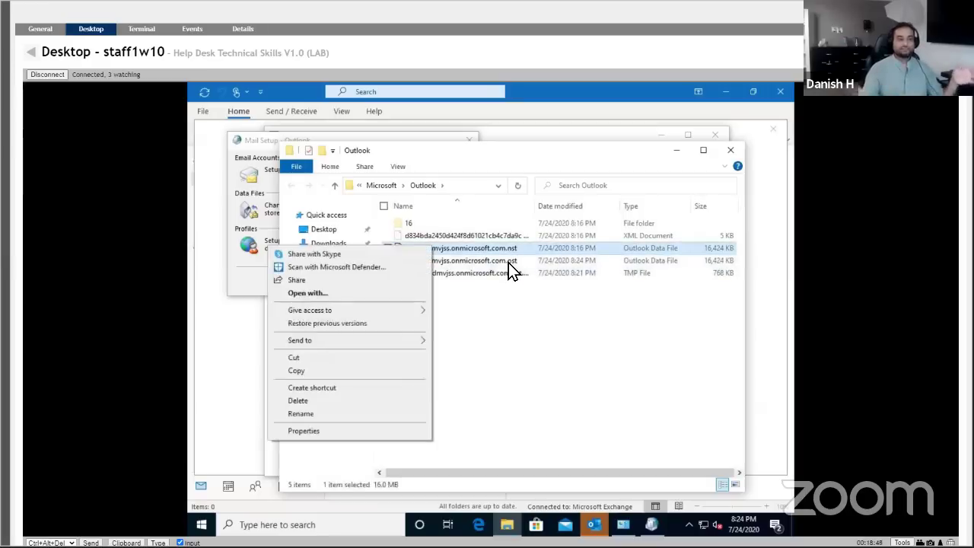
key("Return")
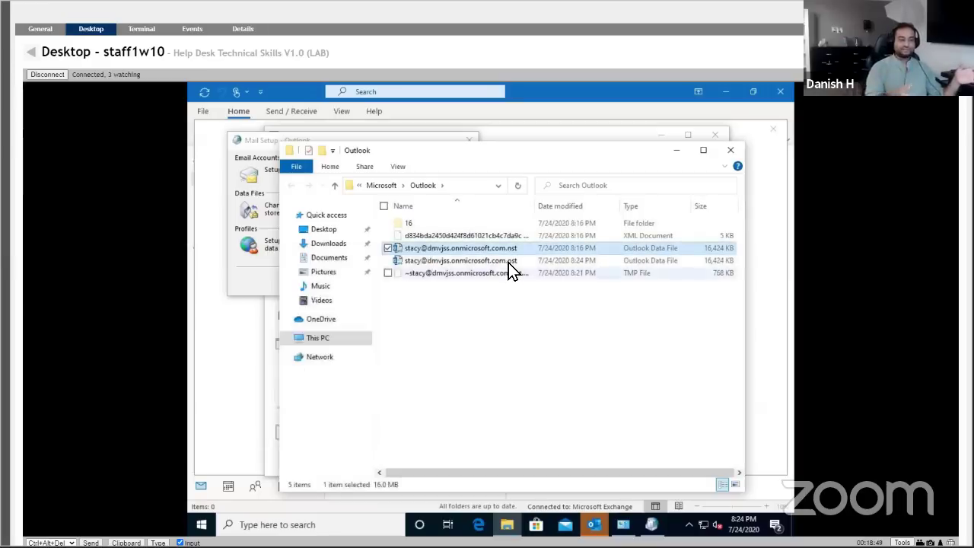
Rename the .nst data file by appending '-Test' to its name.
key("F2")
key("End")
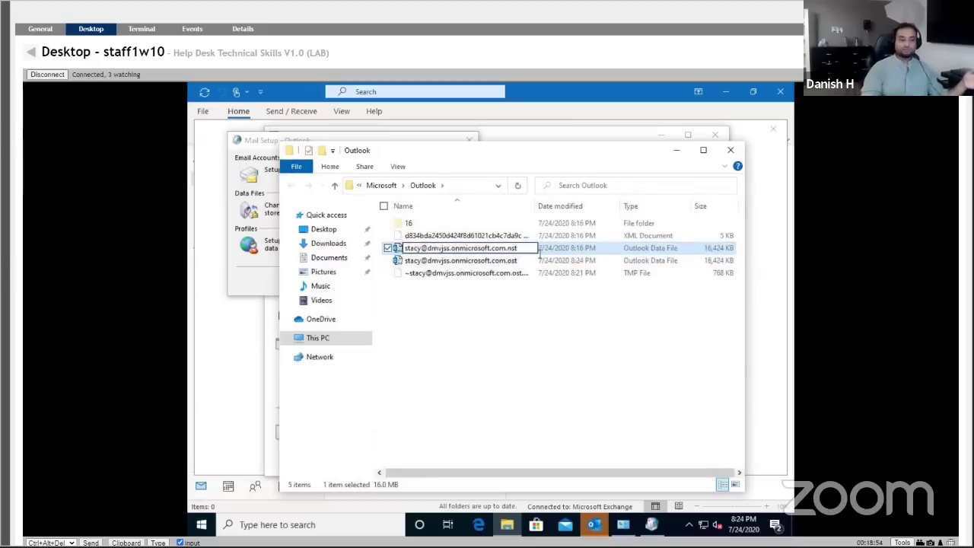
type("-Test")
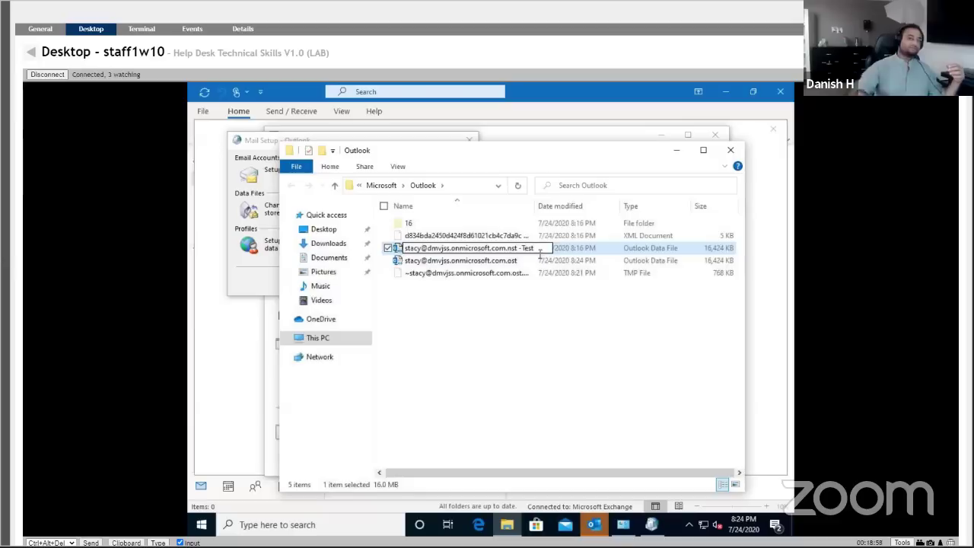
key("Return")
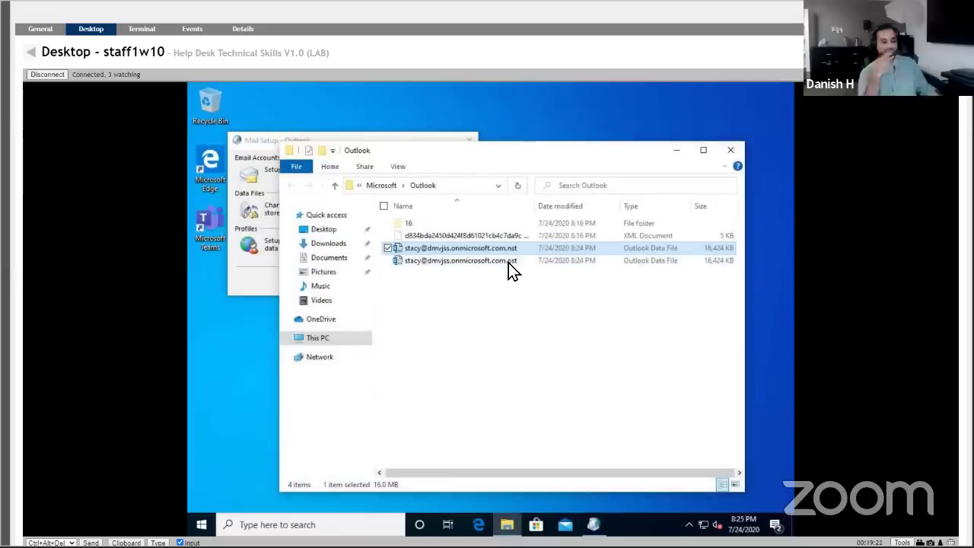
Attempt to rename the .ost data file, leaving its original name unchanged.
left_click(509, 262)
right_click(508, 263)
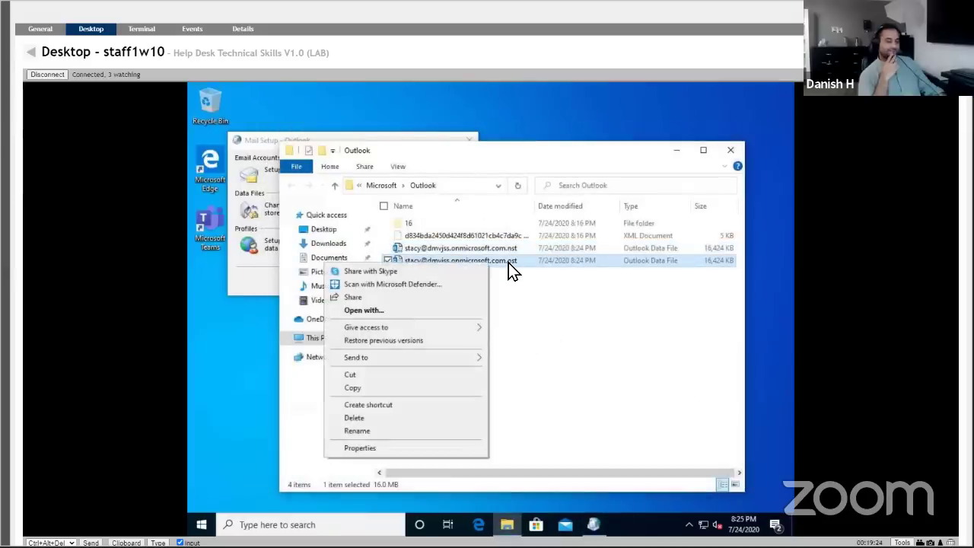
left_click(509, 262)
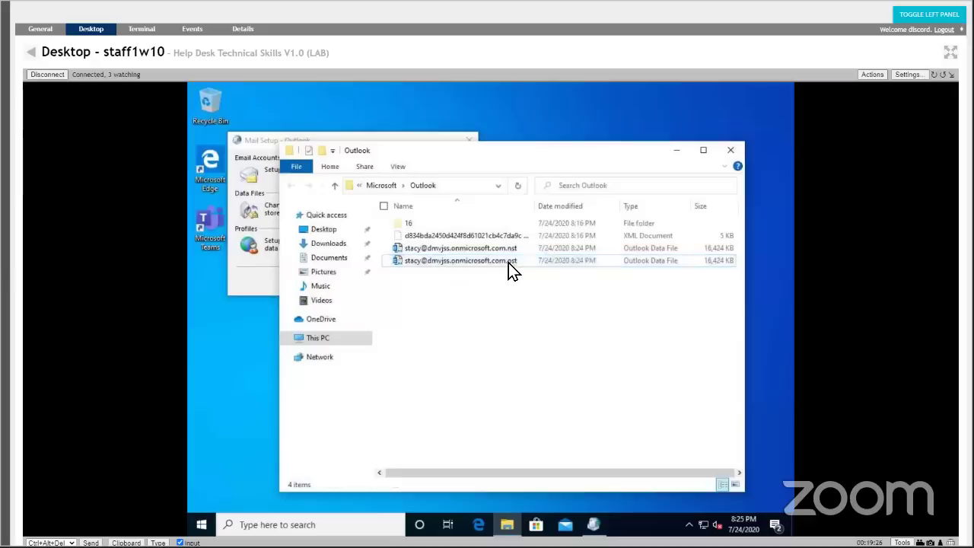
left_click(509, 263)
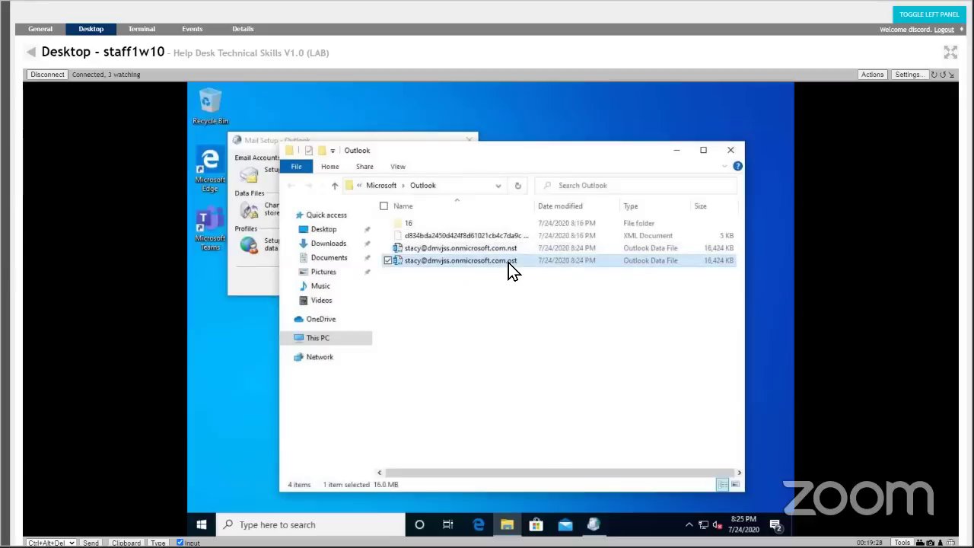
left_click(508, 263)
left_click(514, 265)
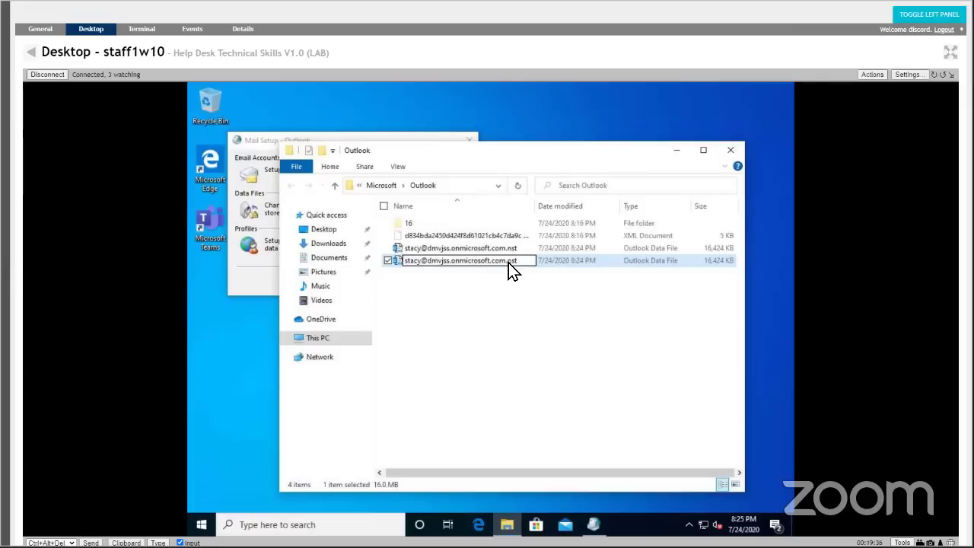
key("Return")
right_click(509, 263)
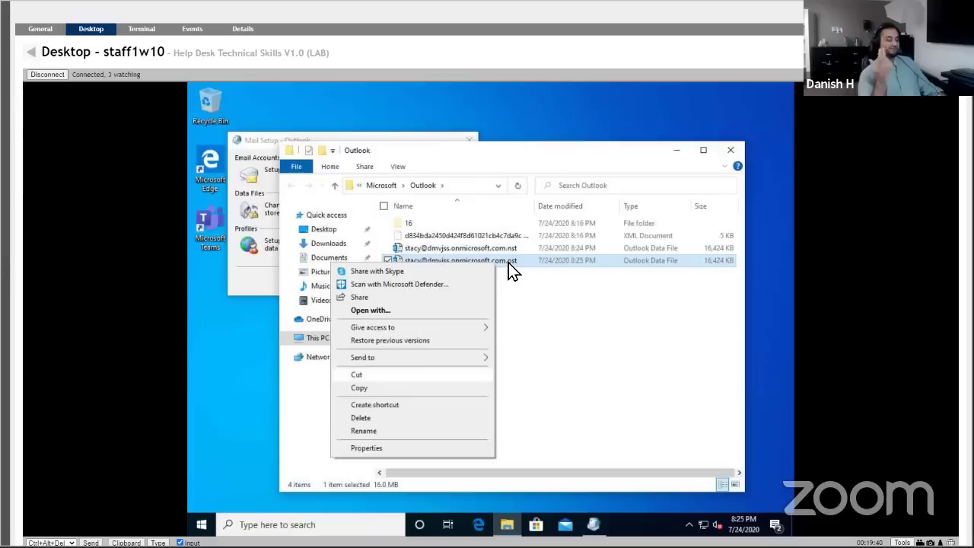
left_click(509, 263)
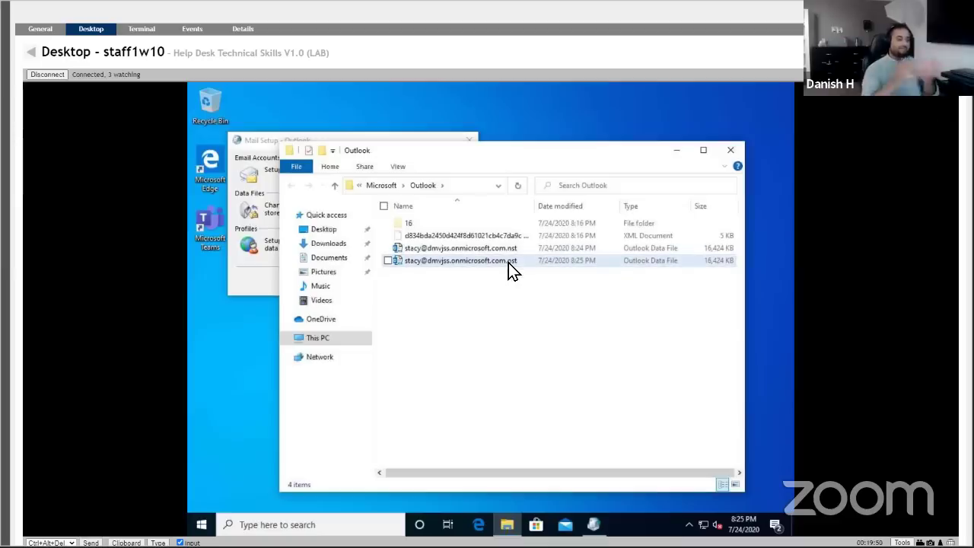
right_click(513, 264)
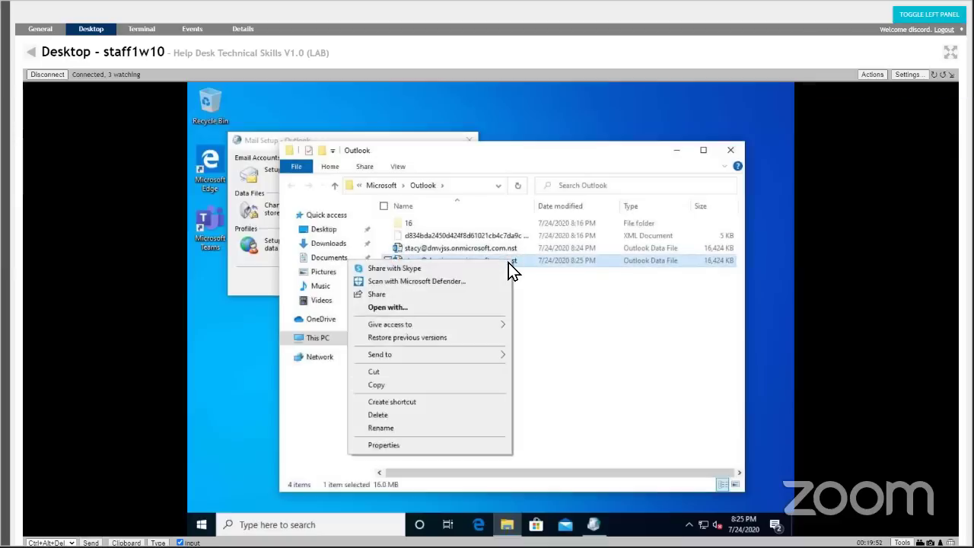
key("Escape")
Rename the .ost data file by appending '- old' to its name.
left_click(511, 268)
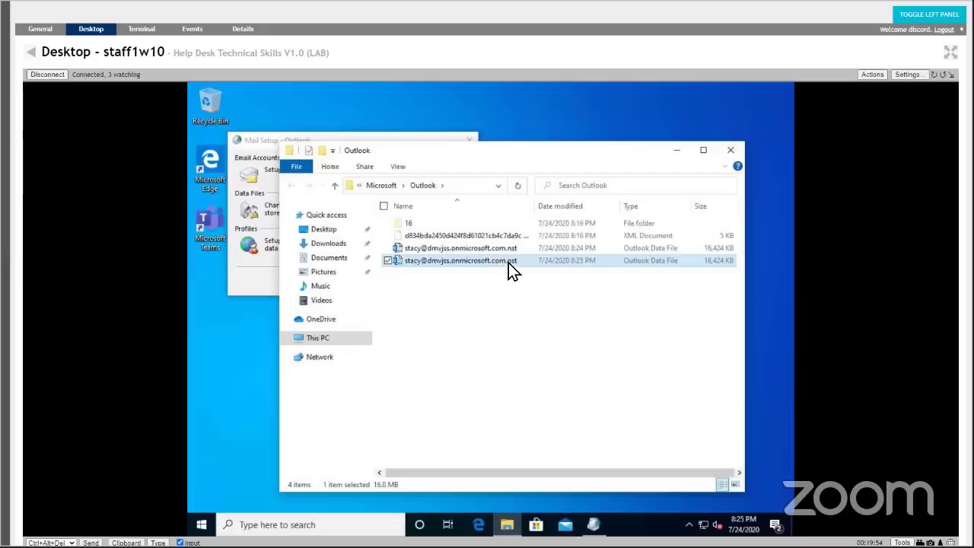
key("F2")
key("End")
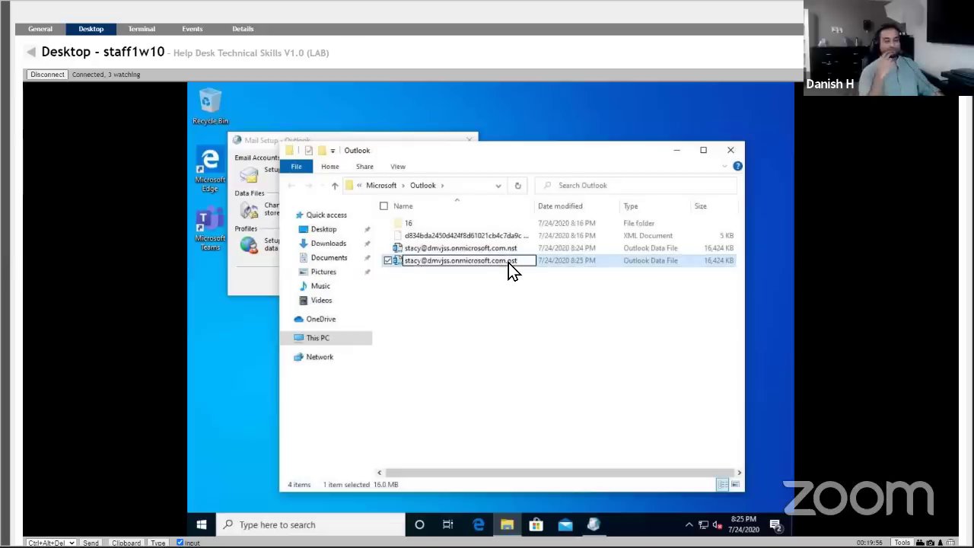
type("- old")
key("Return")
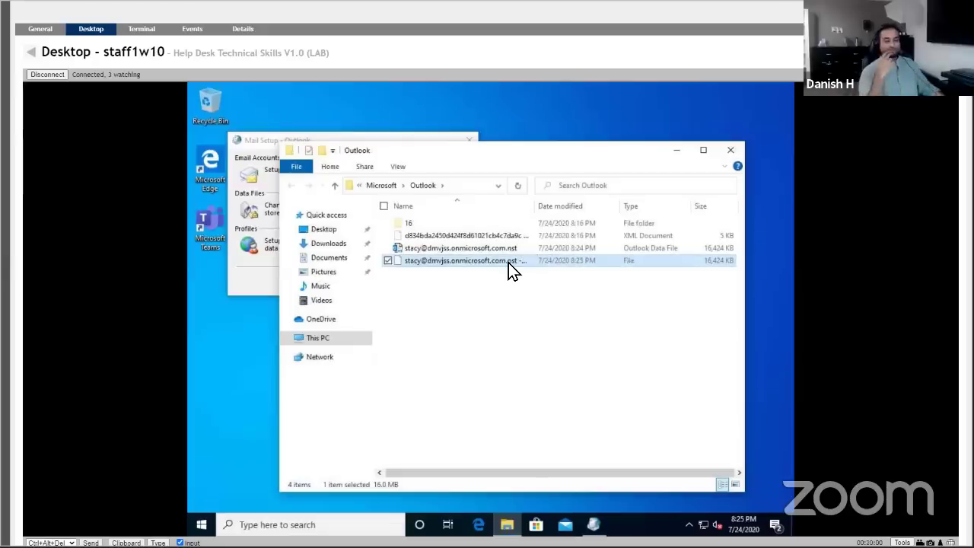
Paste the copied data file into the Outlook folder background.
right_click(508, 262)
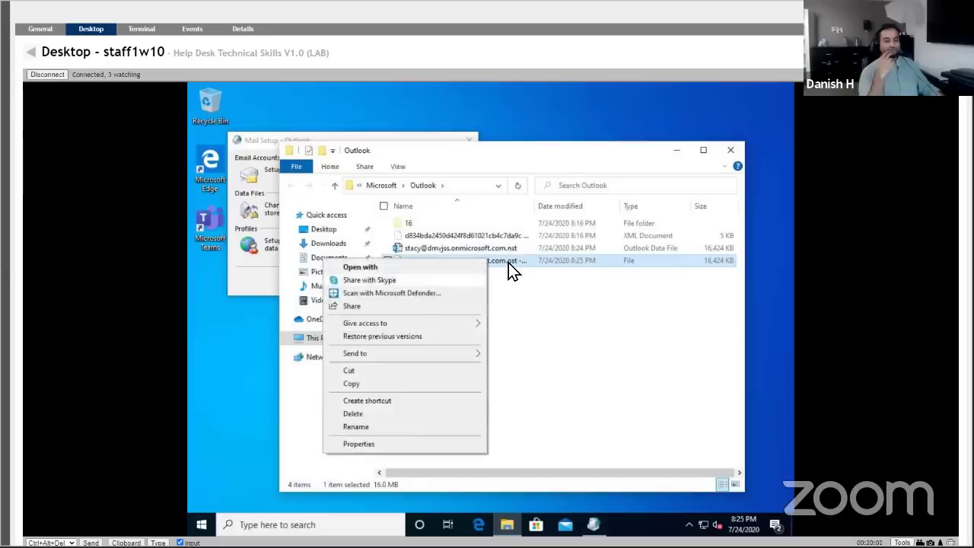
left_click(509, 262)
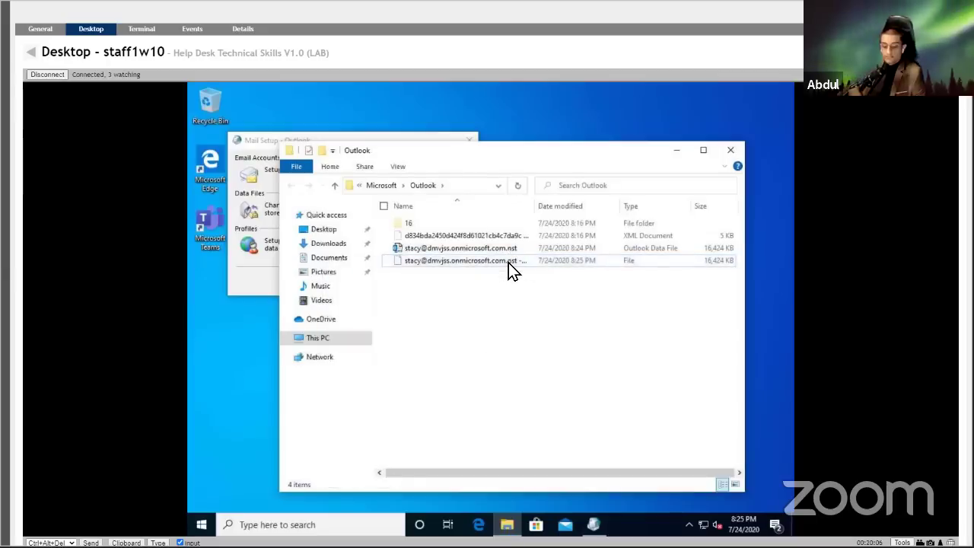
key("shift+F10")
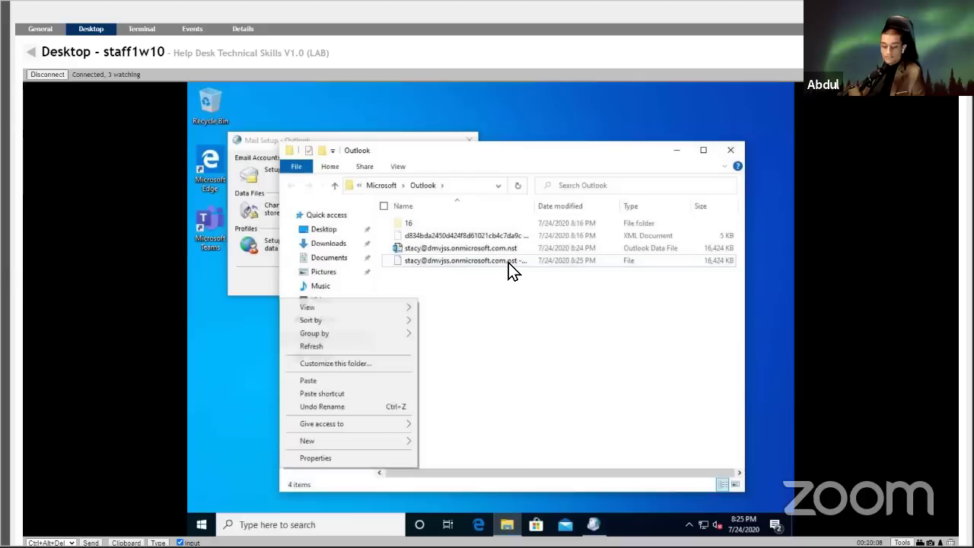
key("Down")
key("Down")
key("Down")
key("Down")
key("Down")
key("Down")
key("Return")
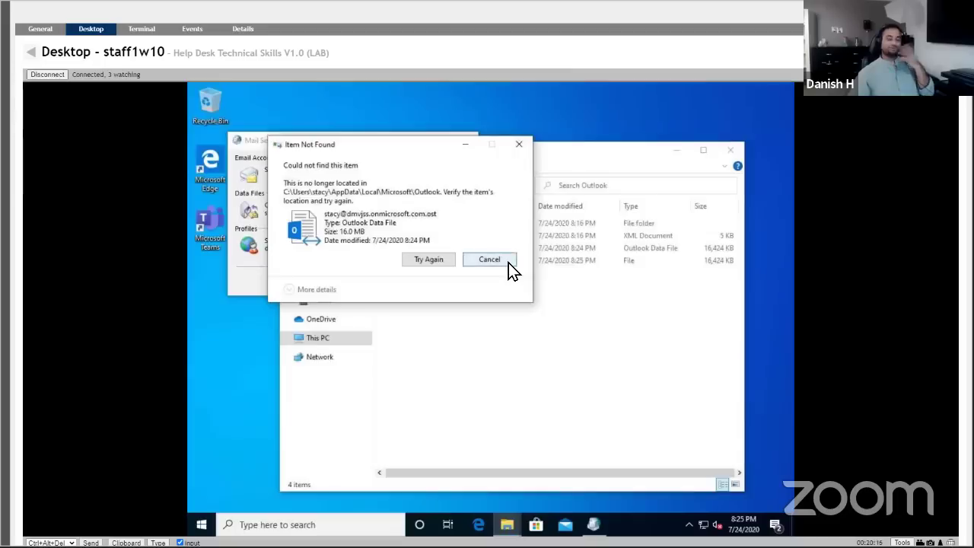
Cancel the Item Not Found error, paste a duplicate of the .ost file, then delete that duplicate.
left_click(508, 263)
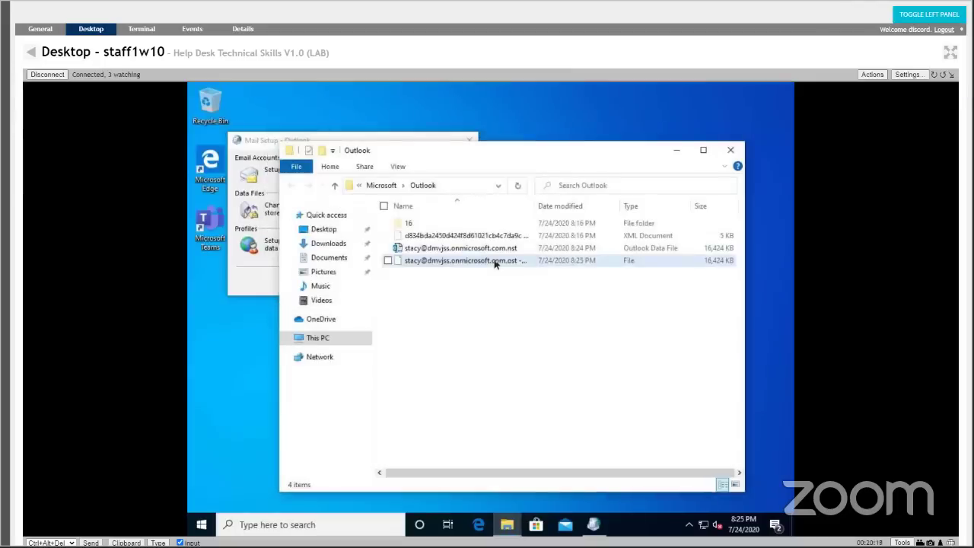
right_click(508, 262)
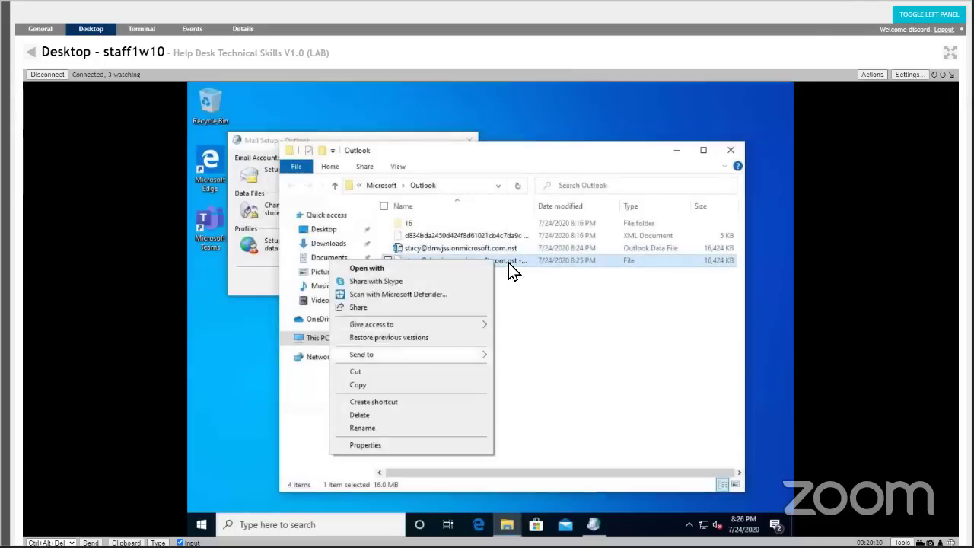
left_click(359, 385)
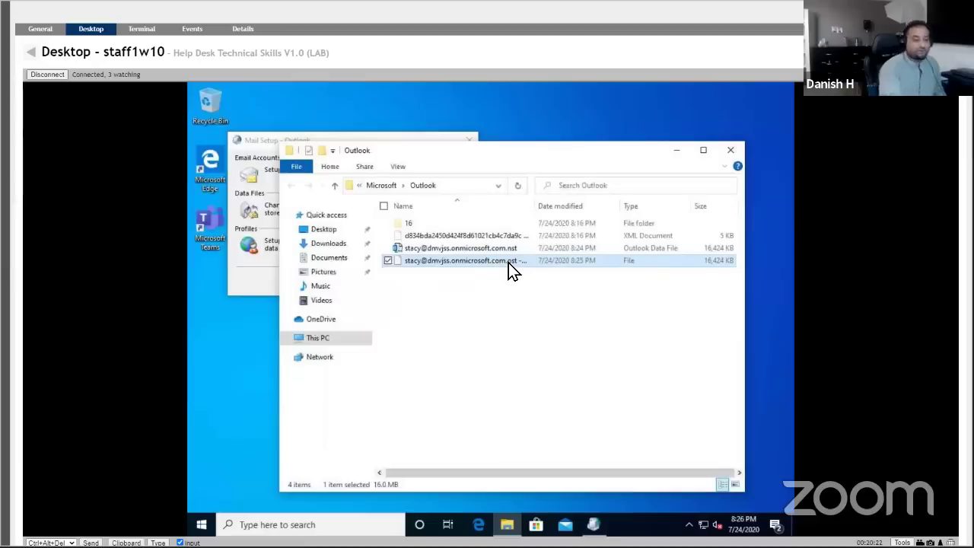
right_click(472, 351)
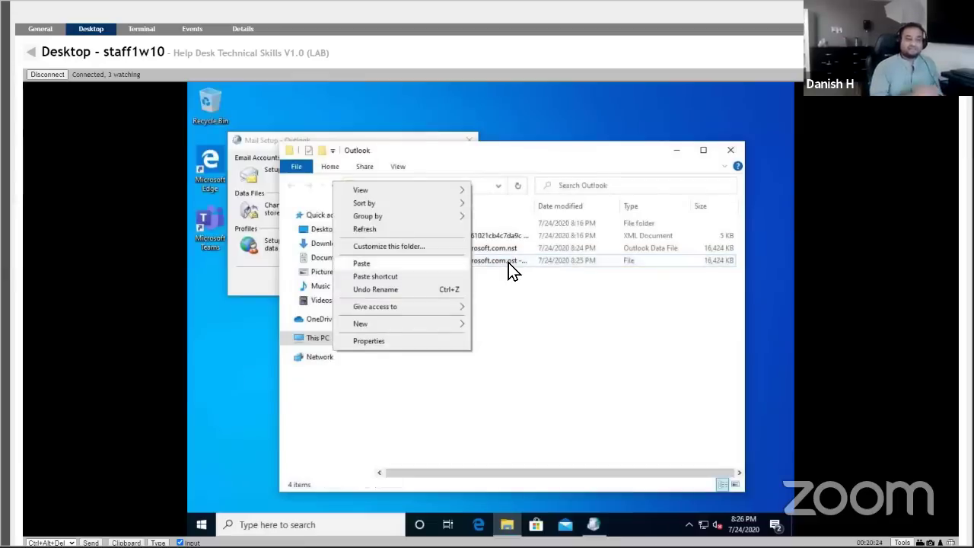
left_click(361, 263)
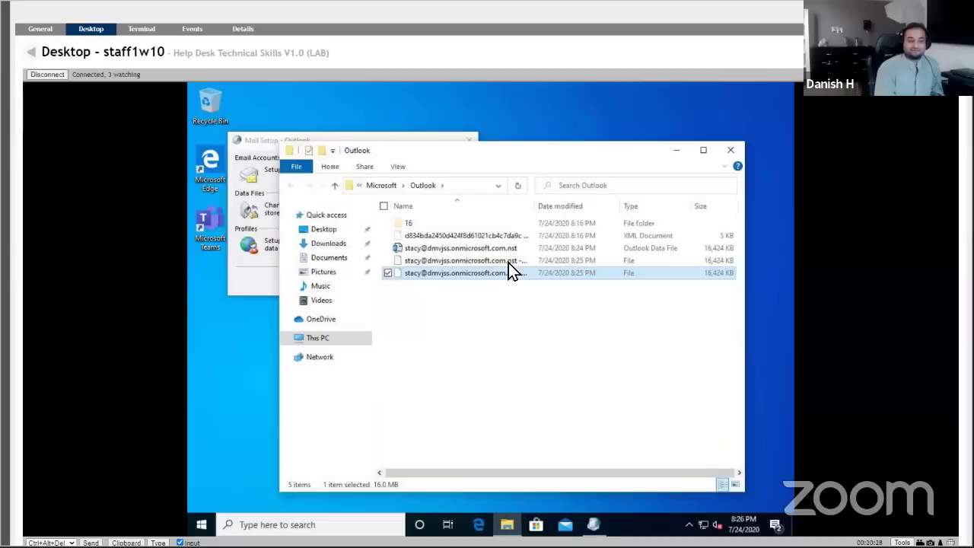
key("Delete")
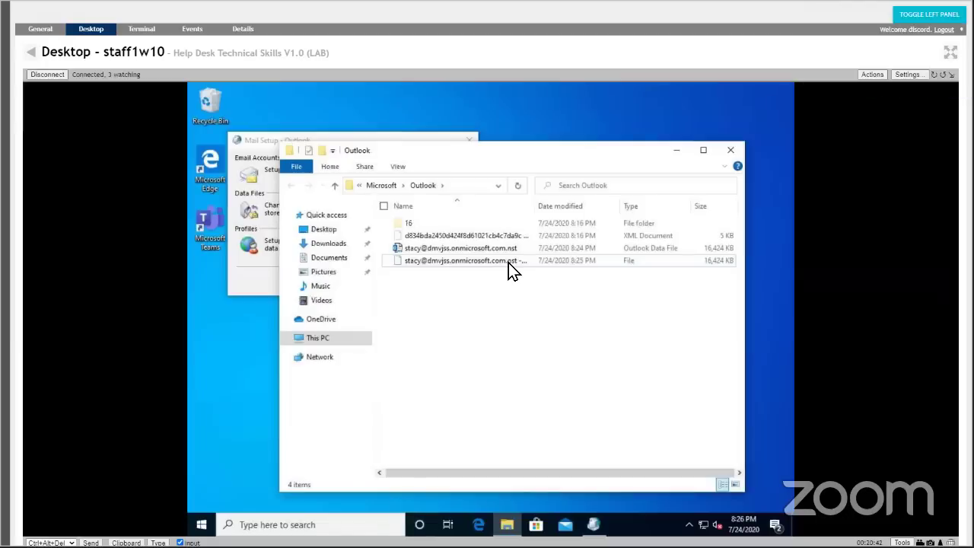
Trim the trailing suffix from the backup file name so it is an Outlook Data File again.
left_click(512, 270)
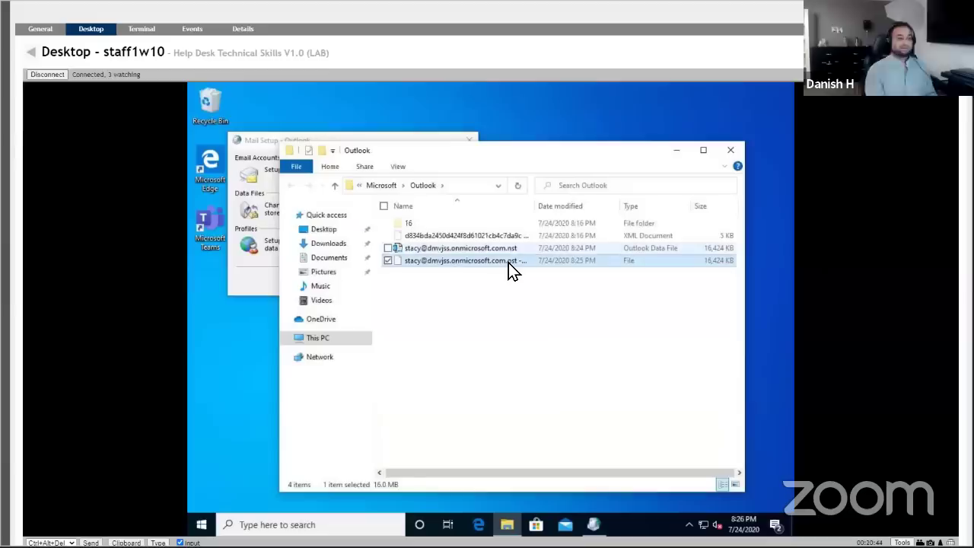
left_click(510, 264)
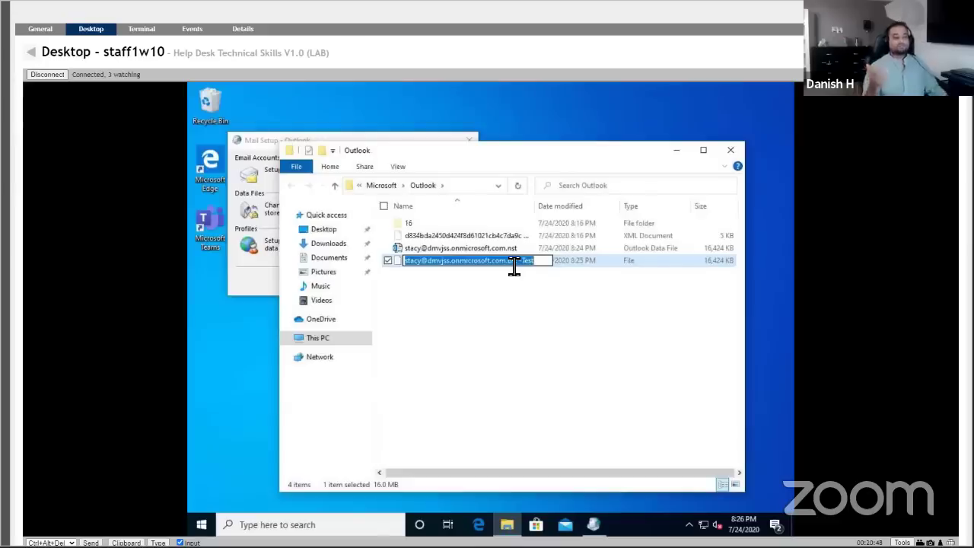
key("End")
key("BackSpace")
key("BackSpace")
key("BackSpace")
key("BackSpace")
key("BackSpace")
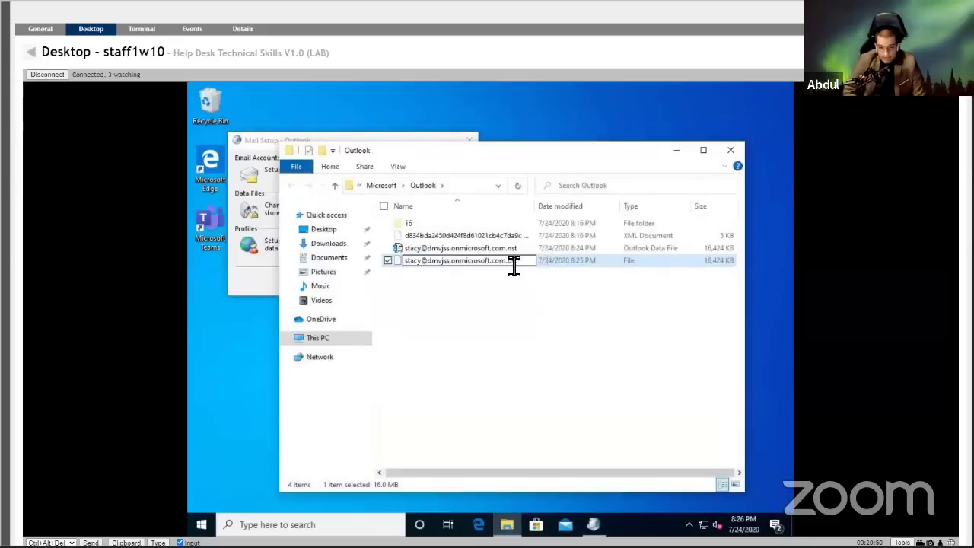
key("Return")
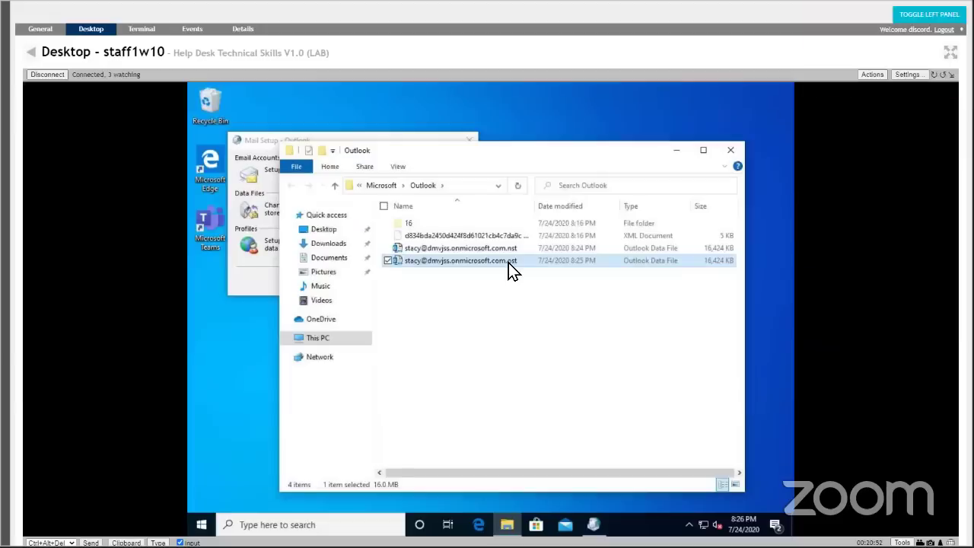
Copy the data file and paste a duplicate into the Outlook folder.
right_click(508, 262)
key("c")
right_click(486, 324)
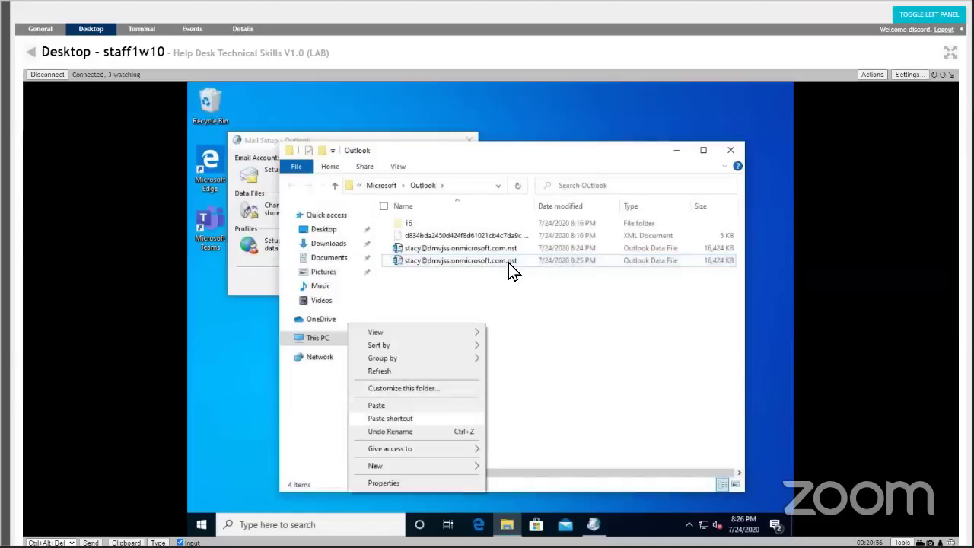
left_click(378, 405)
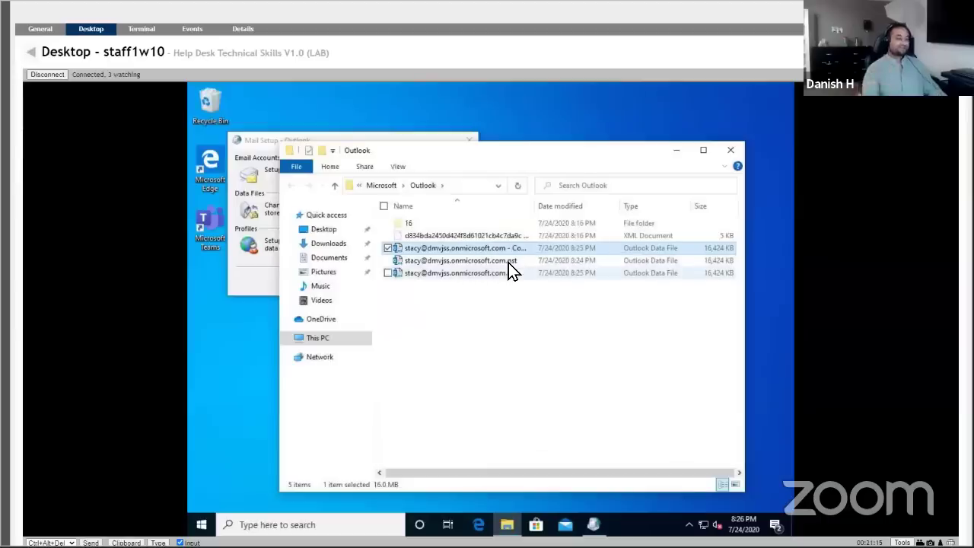
Delete the '- Copy' file, move the .ost file to the desktop, and close Account Settings.
key("Delete")
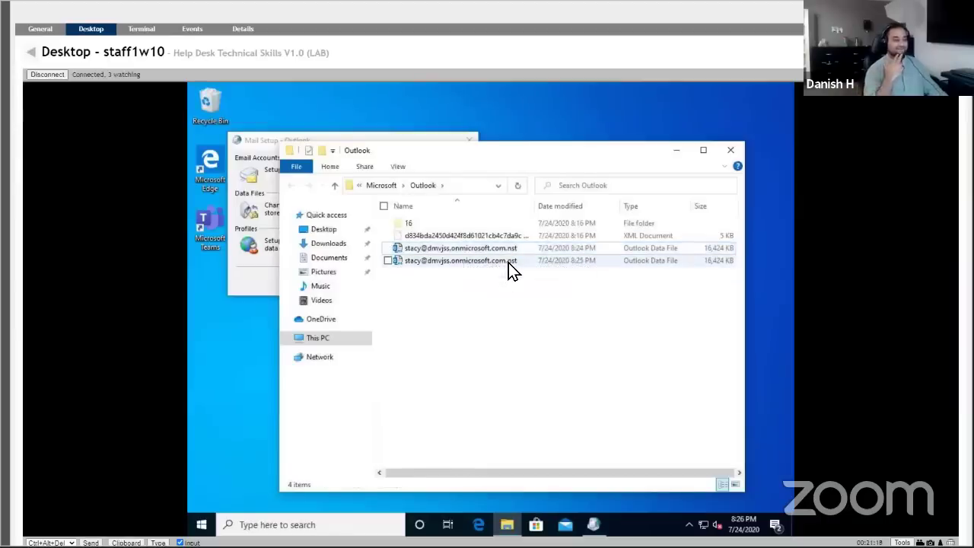
right_click(509, 263)
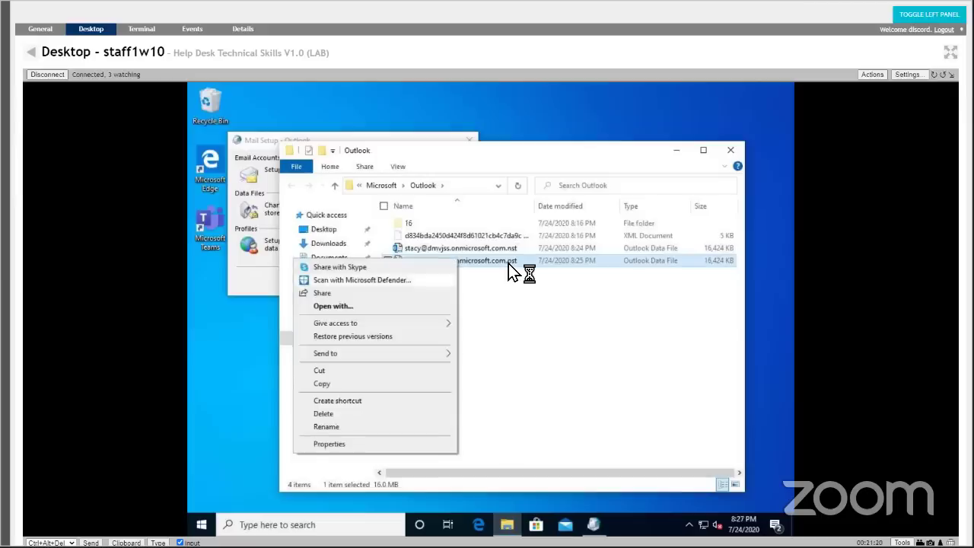
key("Escape")
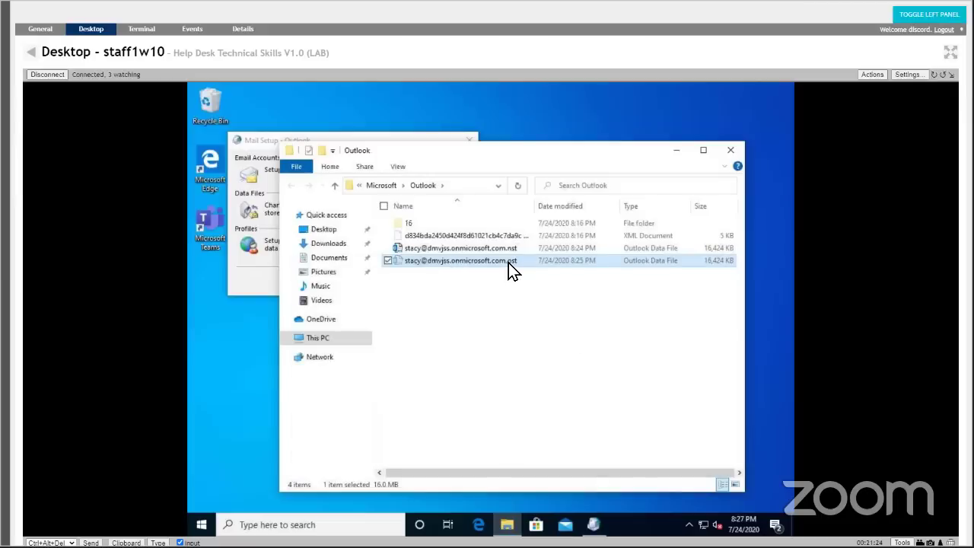
right_click(233, 342)
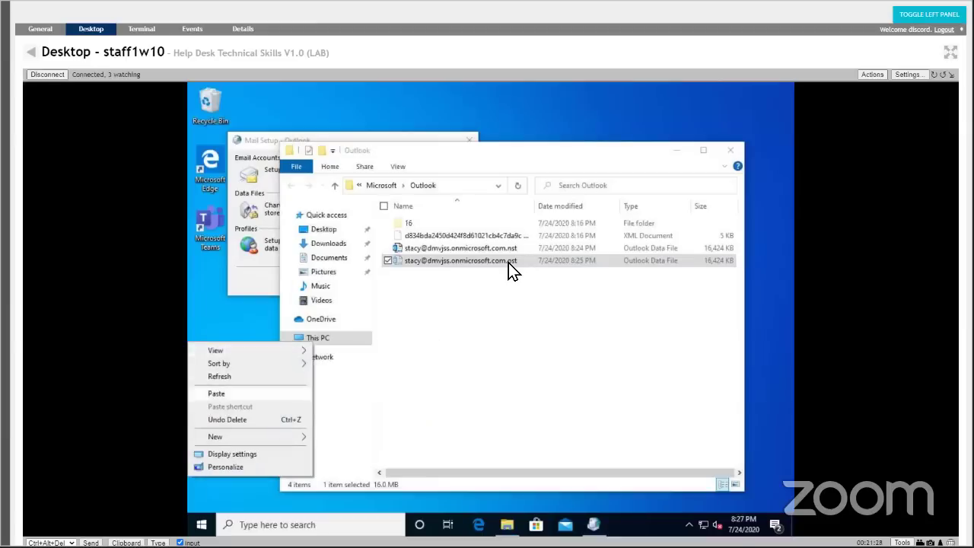
left_click(216, 394)
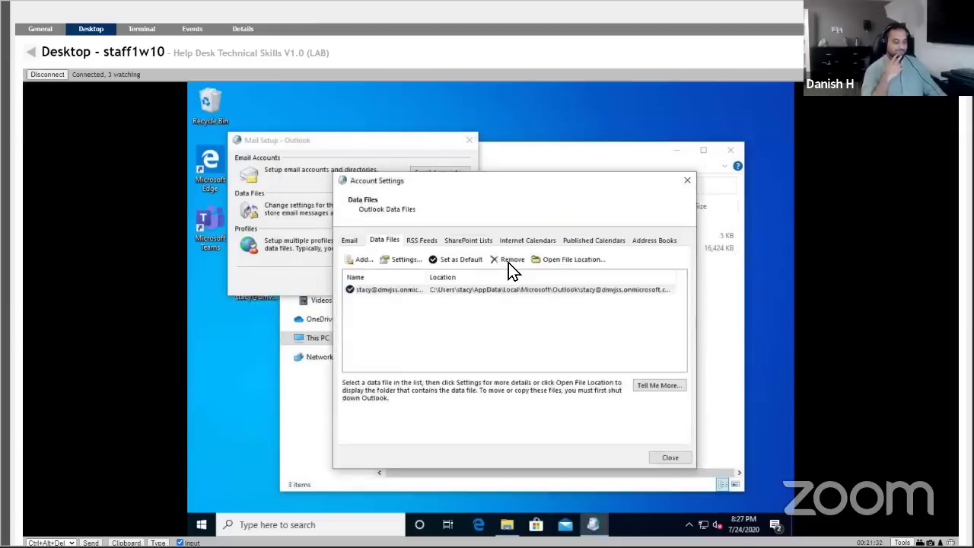
left_click(670, 457)
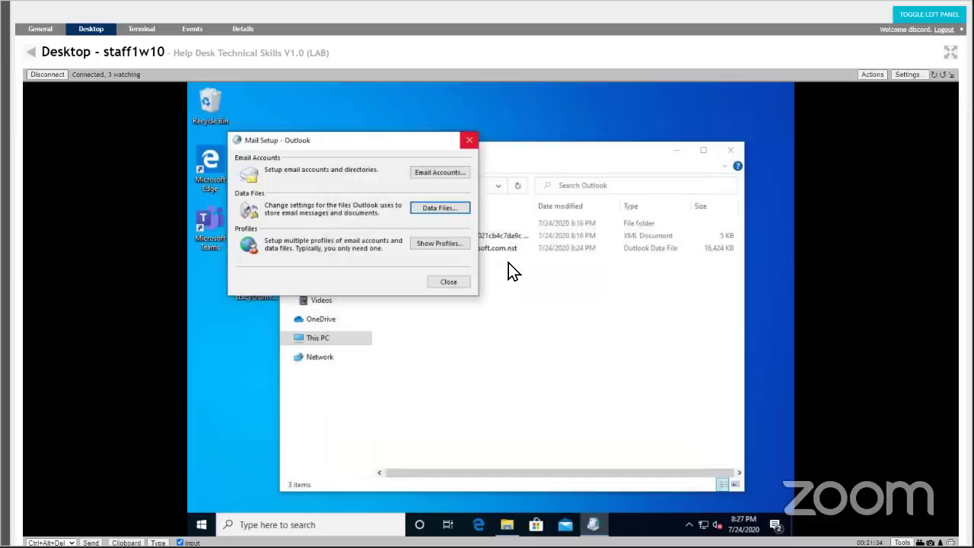
Close Mail Setup and the Outlook folder, reposition the desktop .ost icon, and launch Mail.
left_click(468, 141)
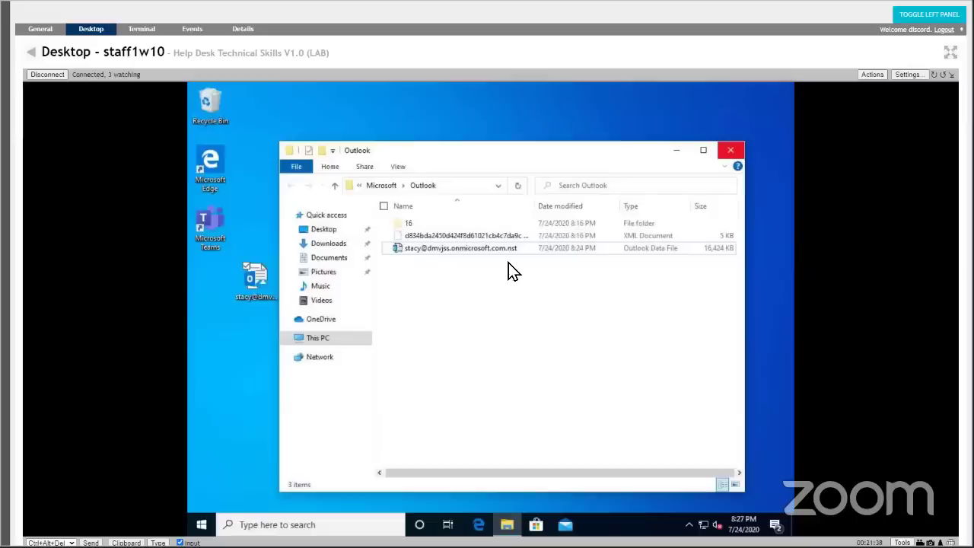
left_click(730, 150)
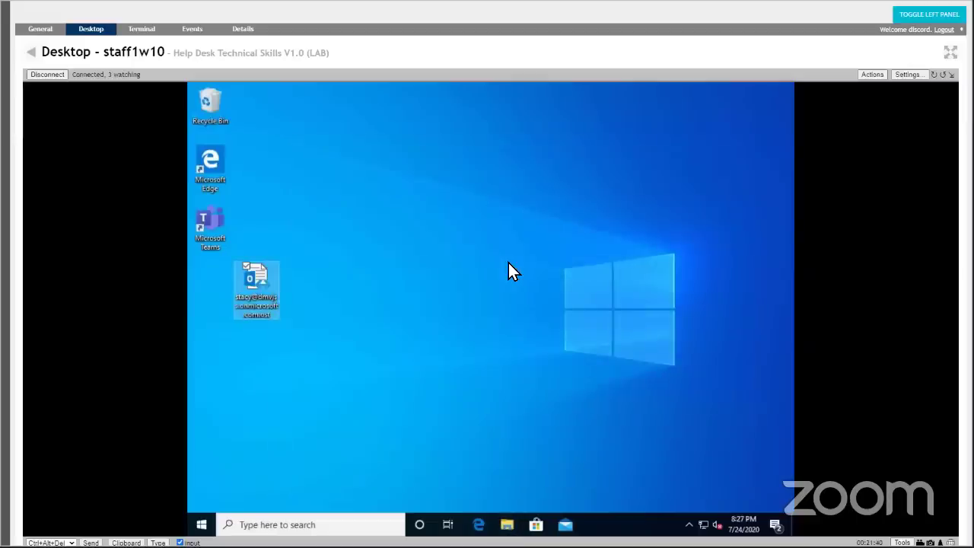
left_click_drag(256, 286, 215, 289)
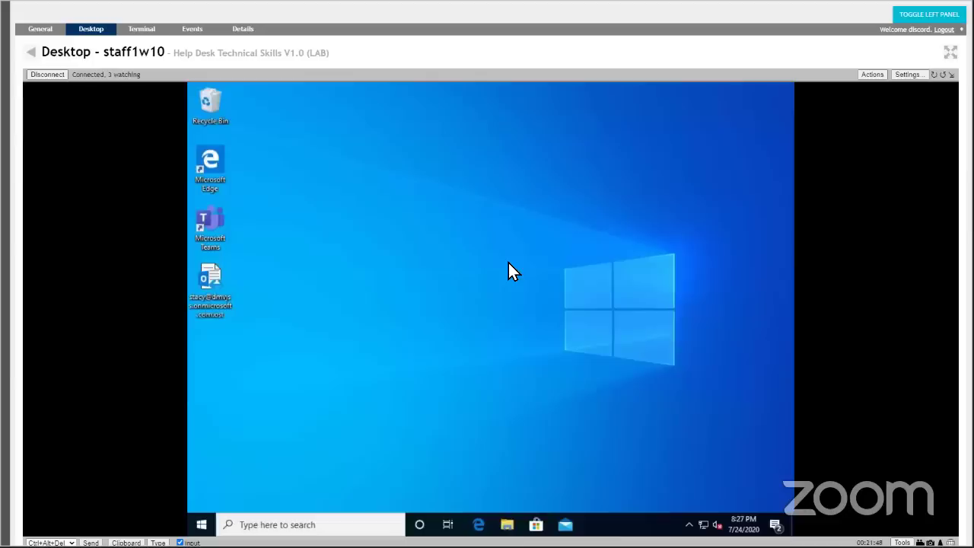
left_click(565, 523)
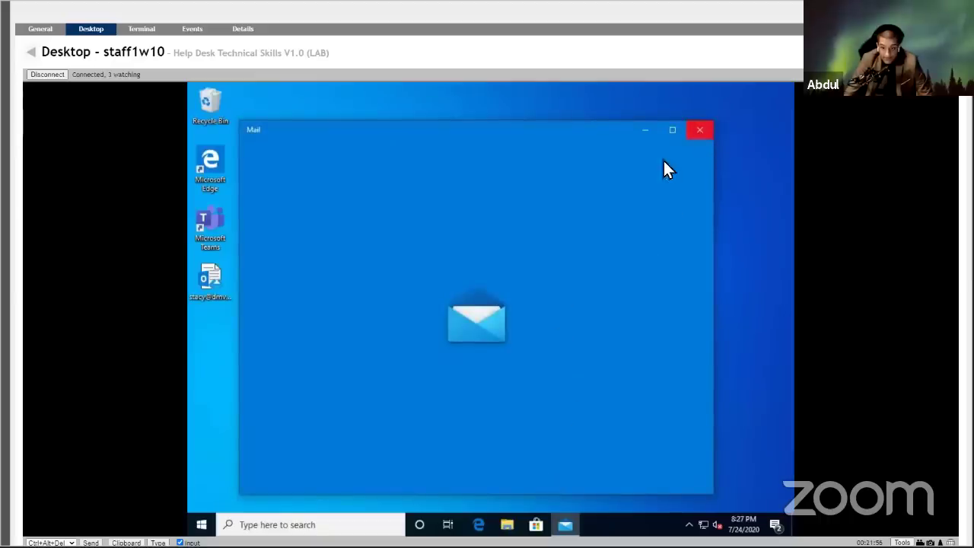
Search for 'outlook' from the taskbar and launch desktop Outlook.
left_click(312, 523)
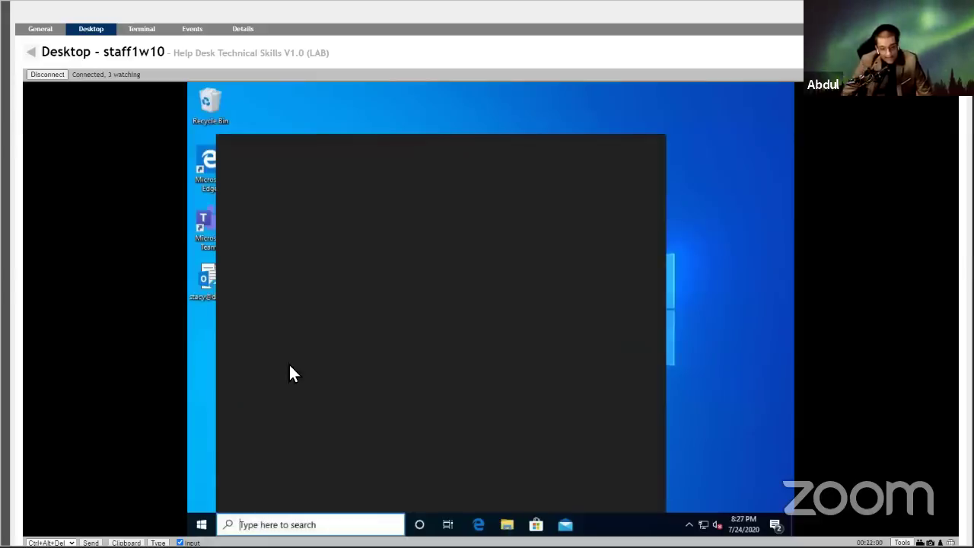
type("outlook")
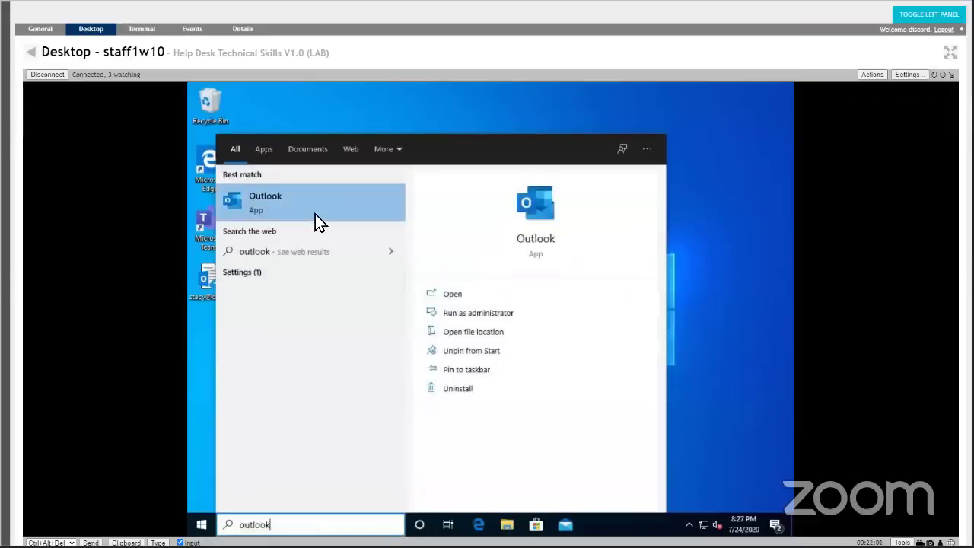
left_click(315, 214)
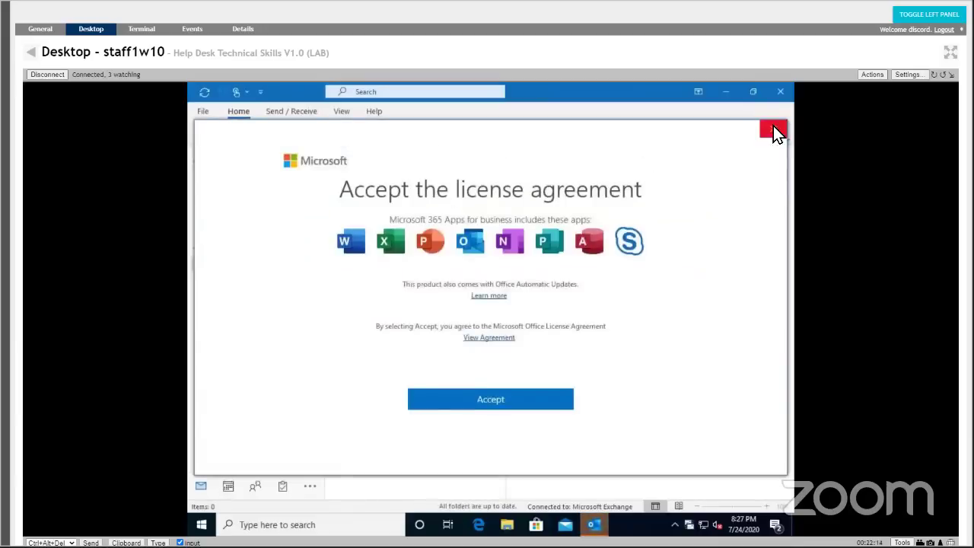
Accept the Office license, close the privacy notice, and dismiss the search tip to show the Inbox.
left_click(511, 398)
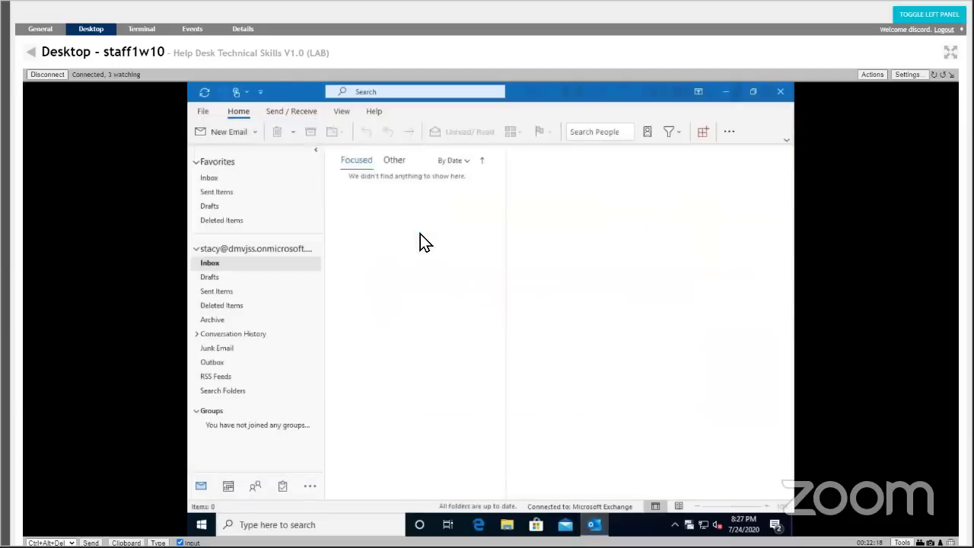
left_click(708, 436)
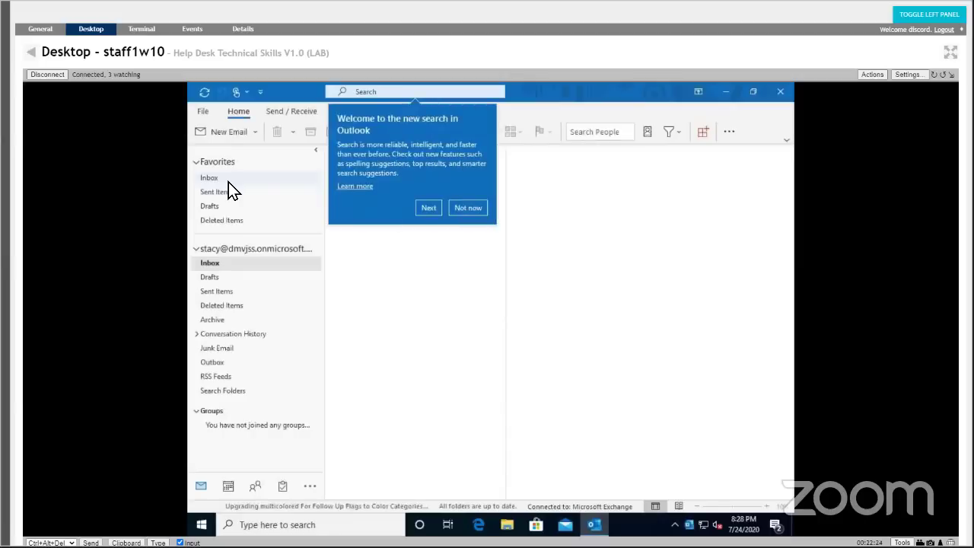
left_click(228, 182)
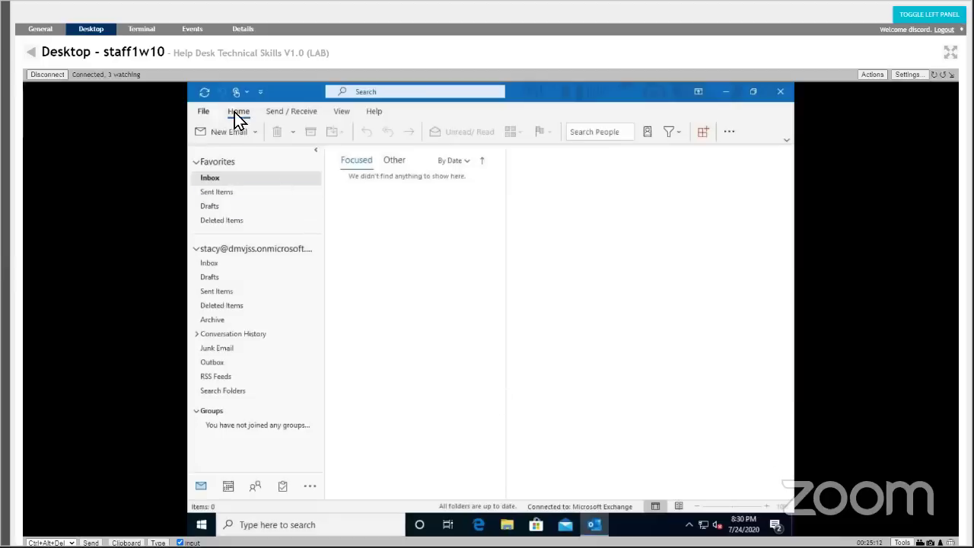
From Outlook's File backstage account information page, open the Outlook Options dialog.
left_click(205, 112)
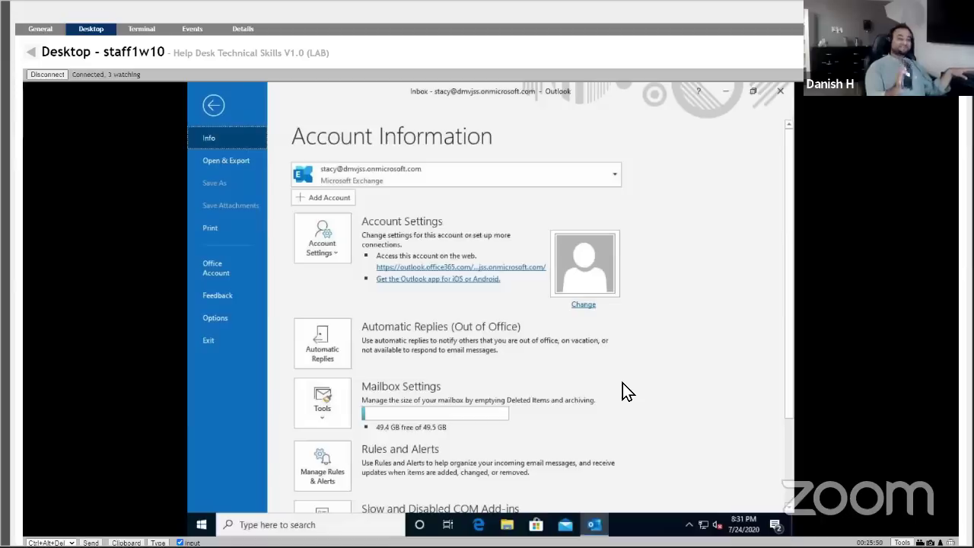
scroll(634, 355, "down", 3)
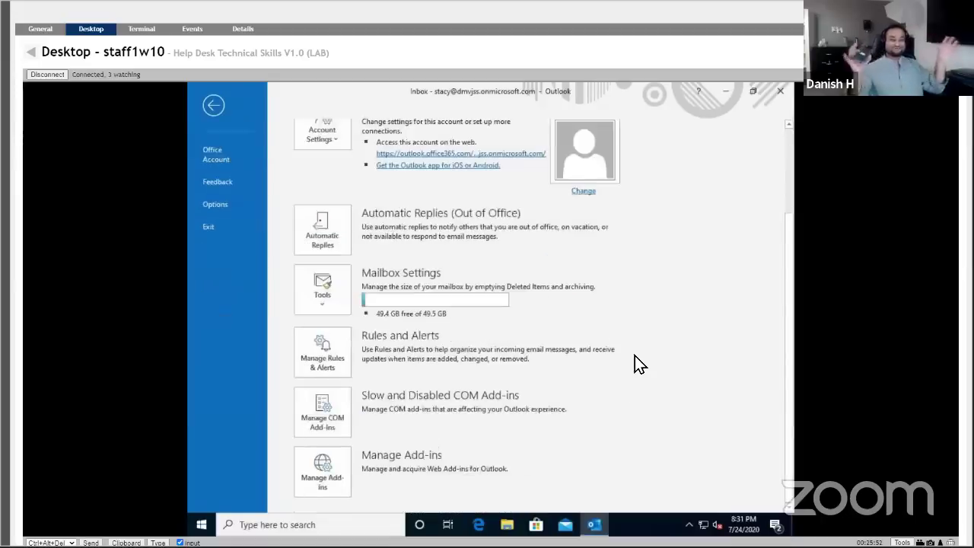
scroll(635, 356, "up", 3)
left_click(237, 325)
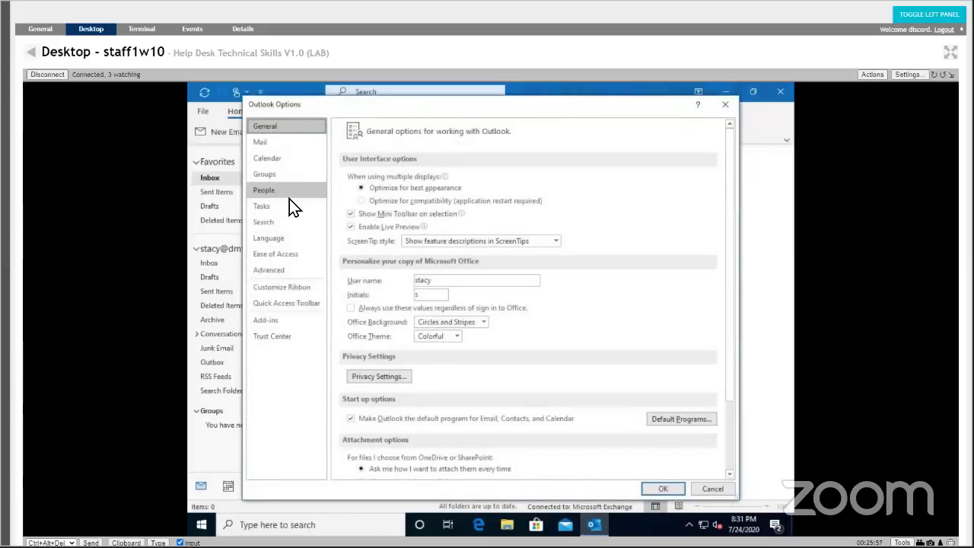
Browse the Outlook Options categories, then open Indexing Options from the Search settings.
left_click(289, 195)
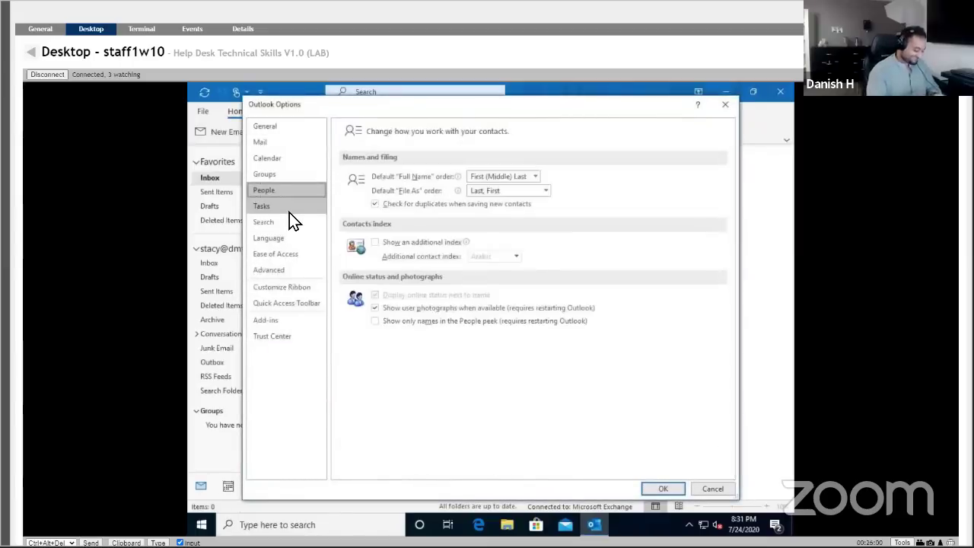
left_click(288, 225)
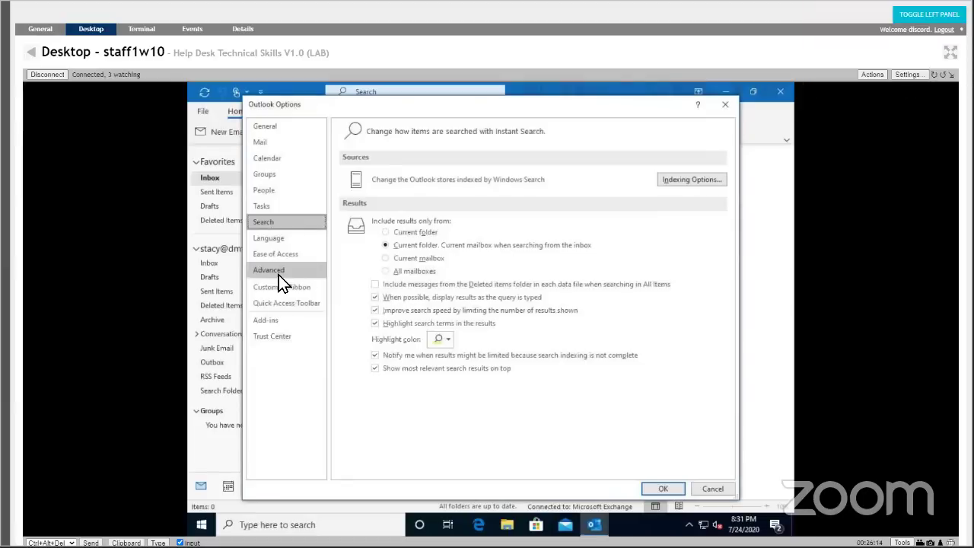
left_click(287, 298)
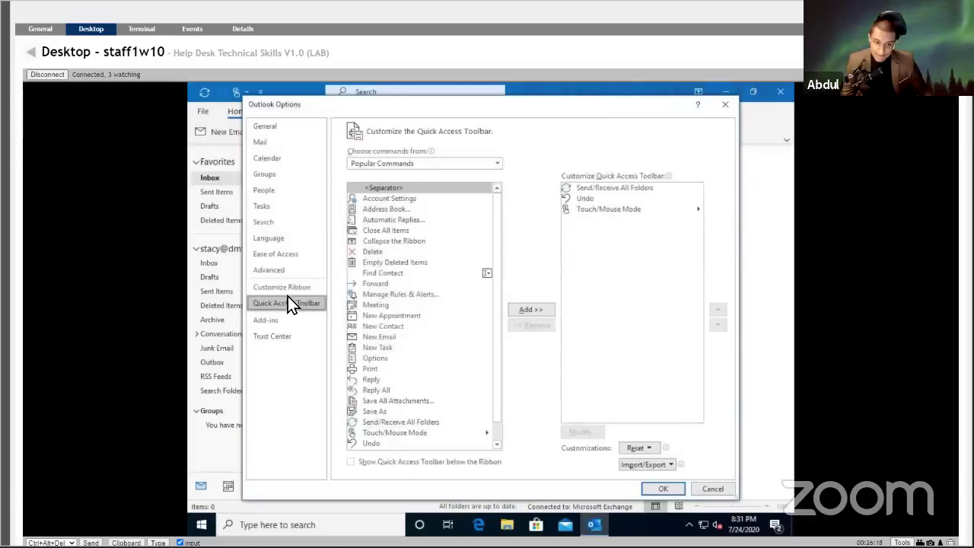
left_click(284, 272)
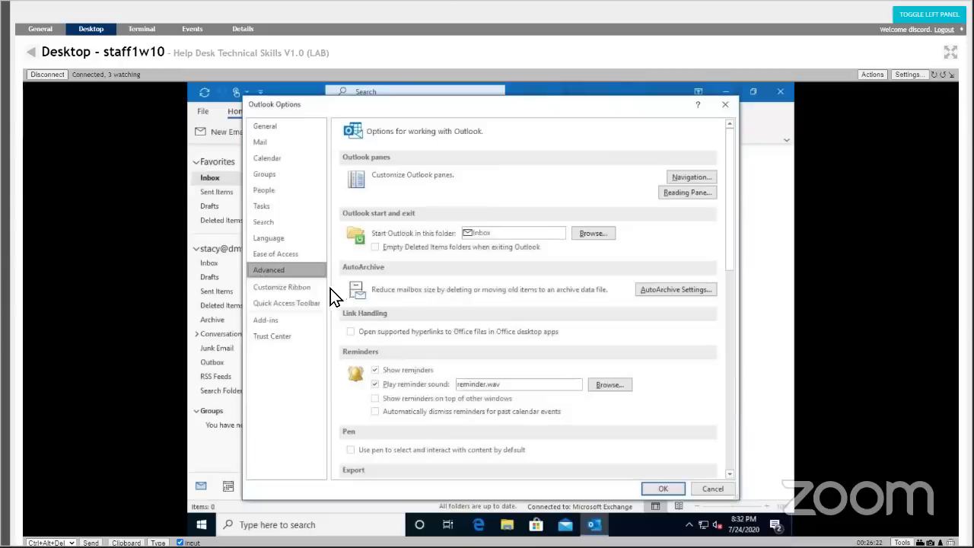
left_click(290, 305)
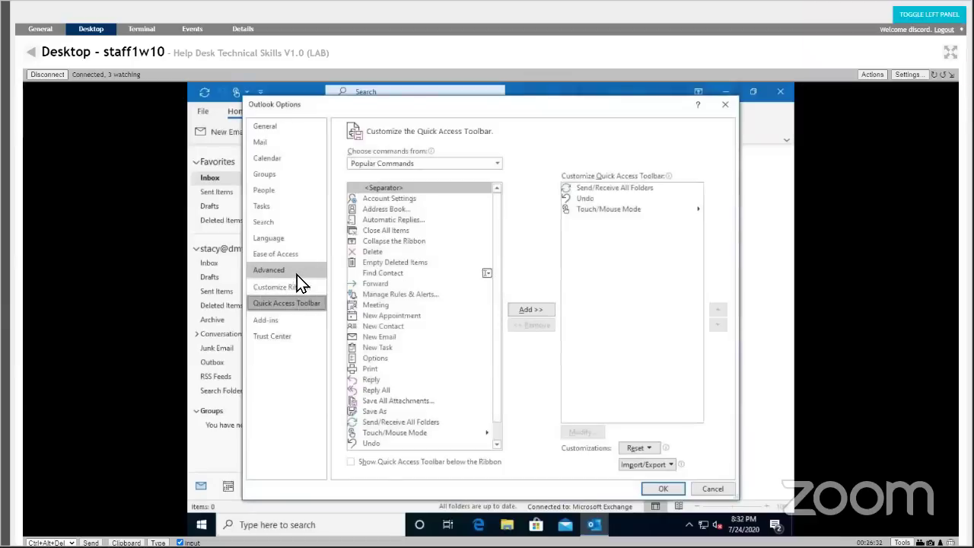
left_click(296, 228)
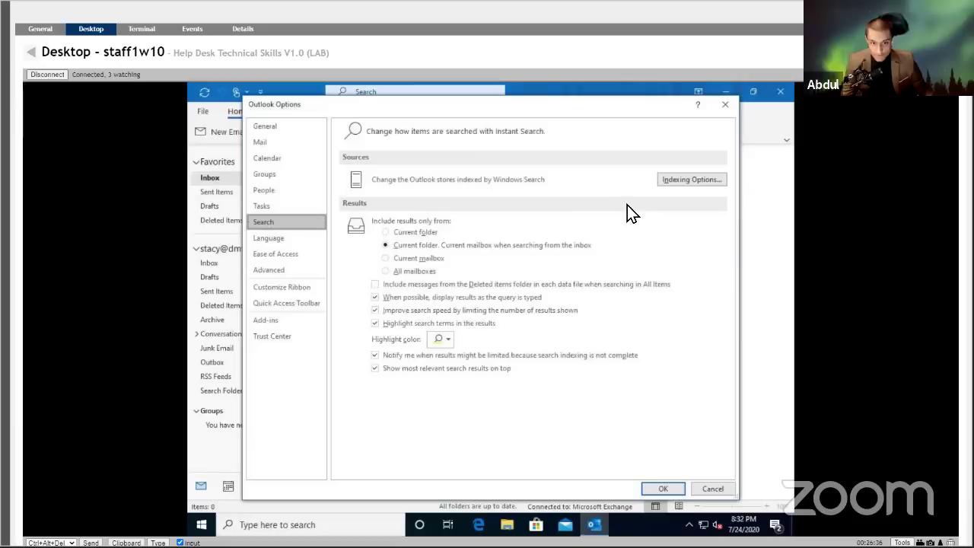
left_click(671, 185)
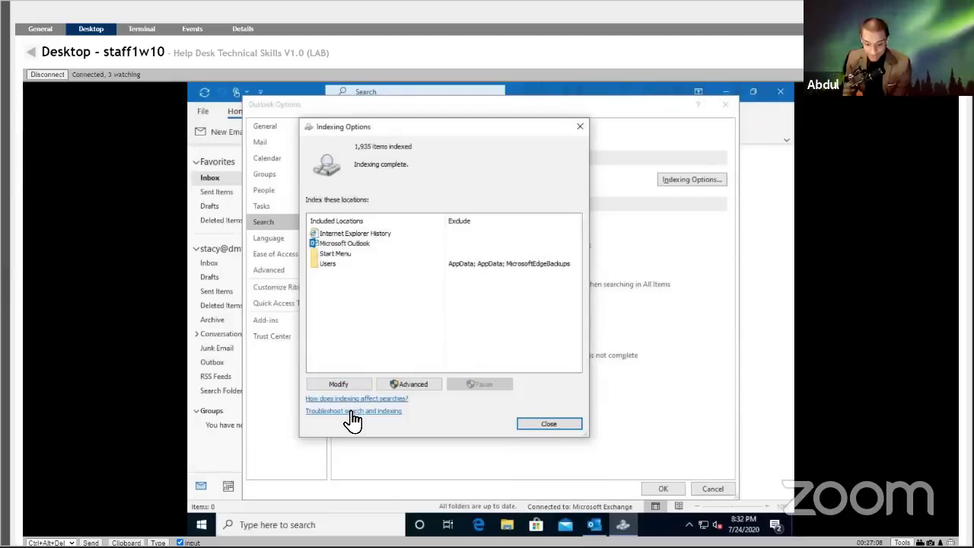
Run and close the search troubleshooter, check indexed locations, then request Advanced indexing options.
left_click(353, 412)
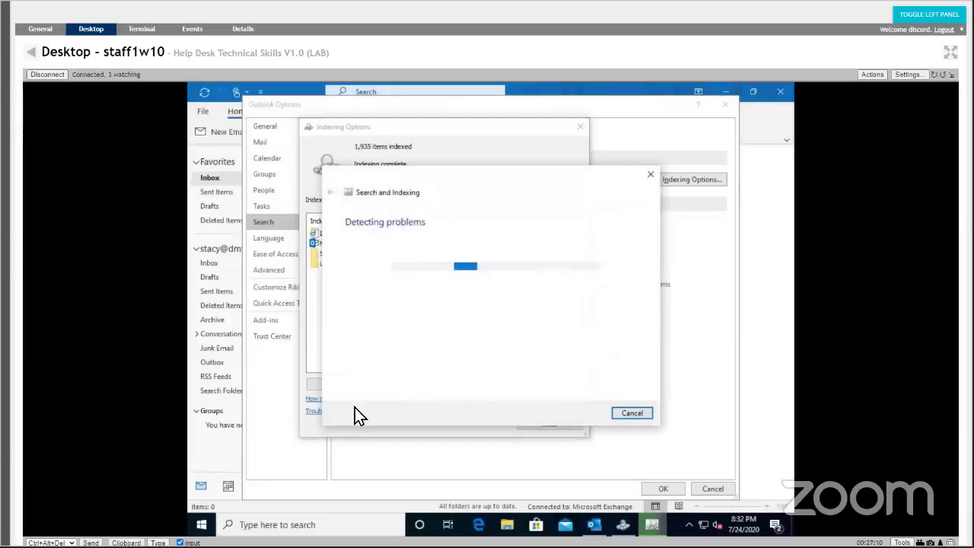
left_click(650, 174)
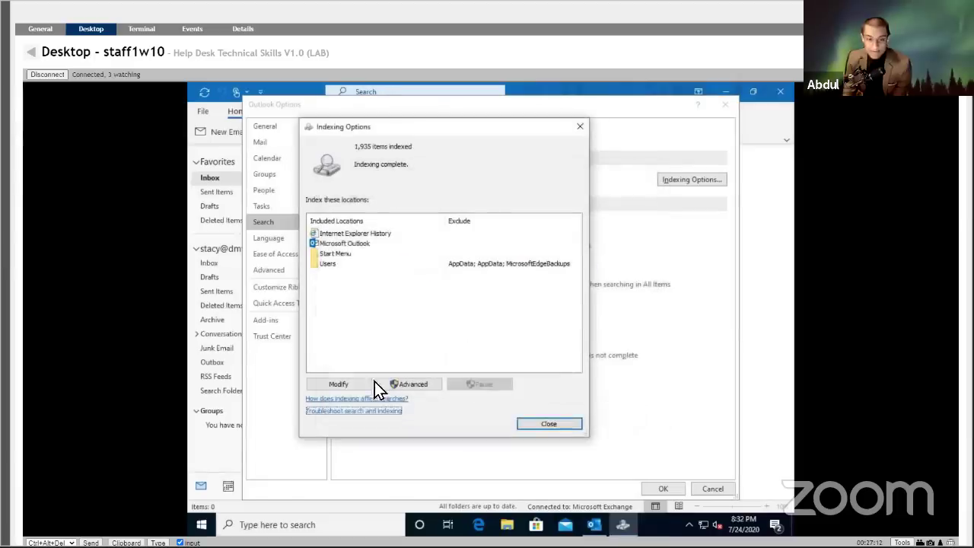
left_click(359, 387)
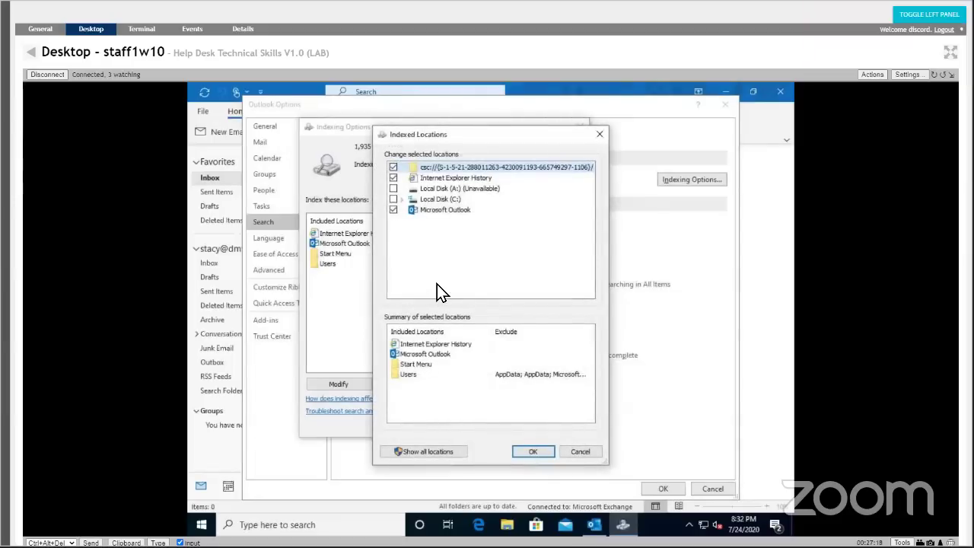
left_click(599, 134)
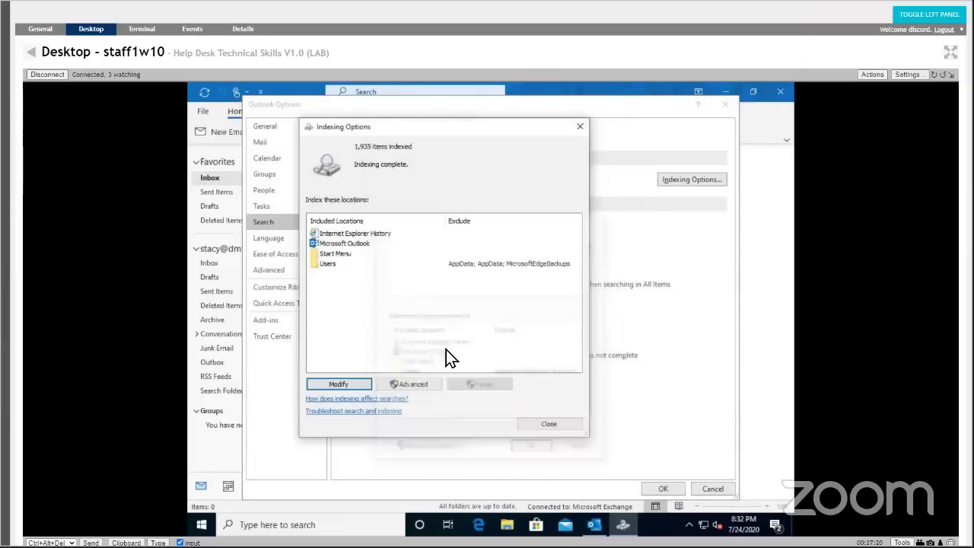
left_click(411, 382)
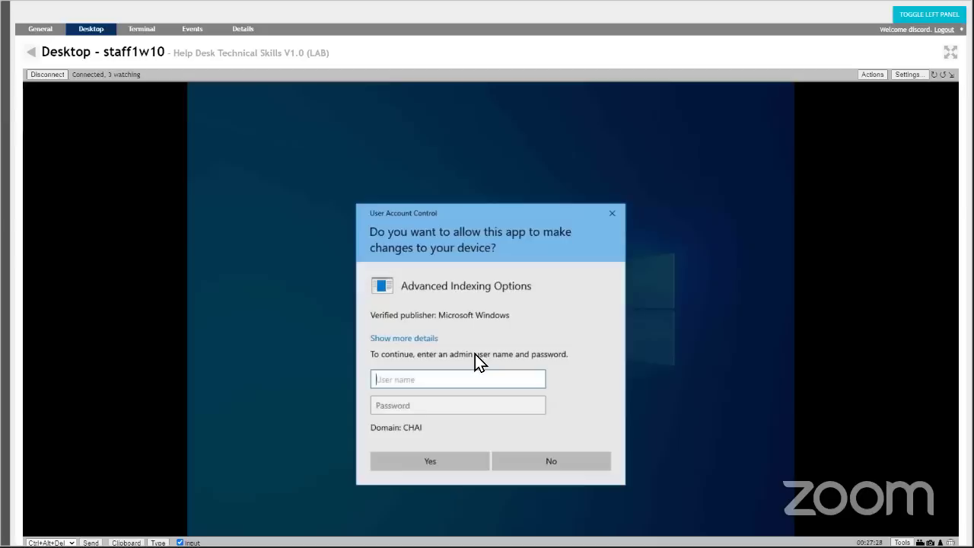
Enter user name 'helpdesk' and the admin password in the UAC prompt and submit.
type("helpdesk")
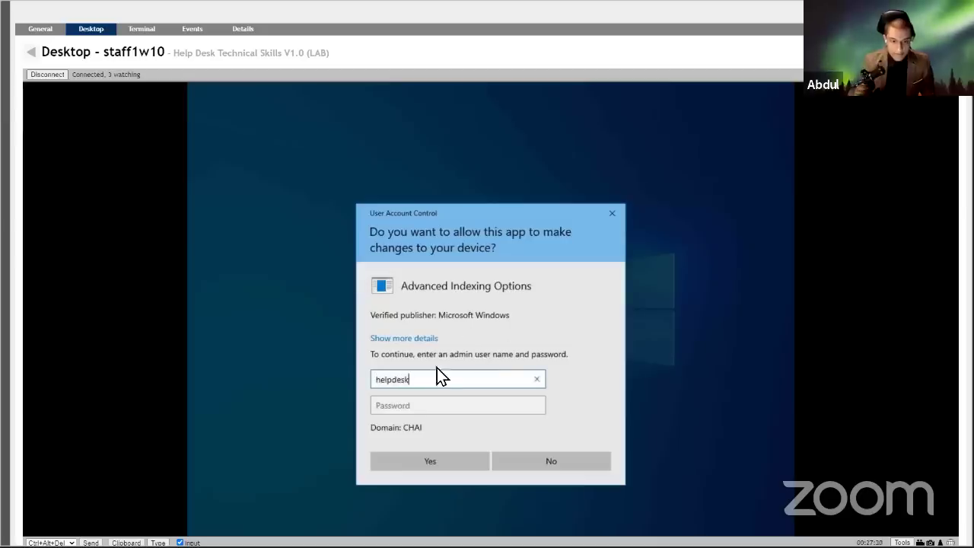
left_click(431, 406)
key("Caps_Lock")
type("•")
key("Caps_Lock")
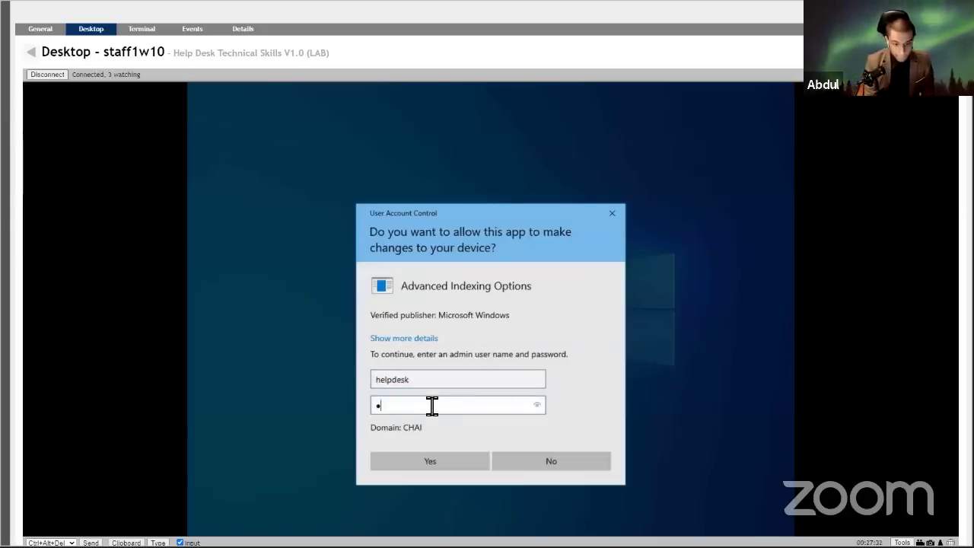
type("•••••••")
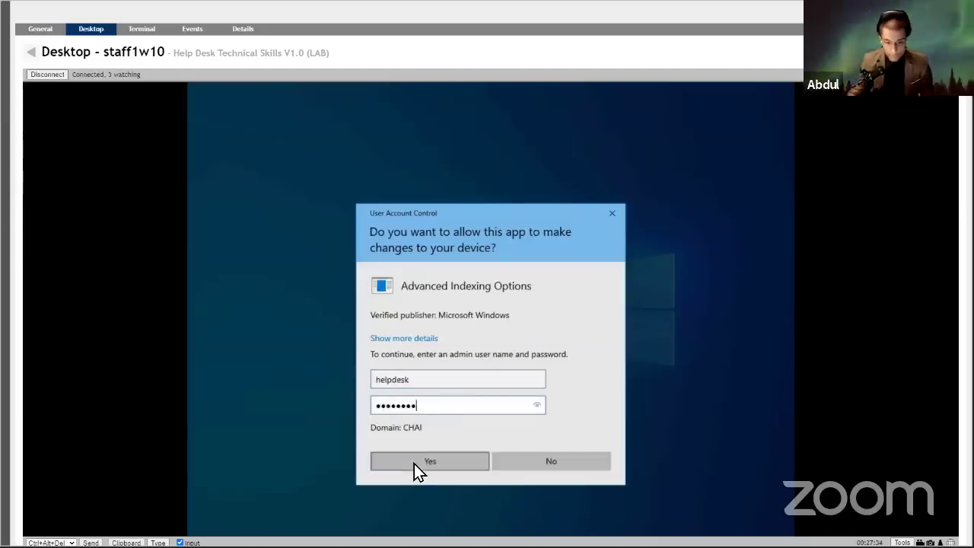
left_click(420, 461)
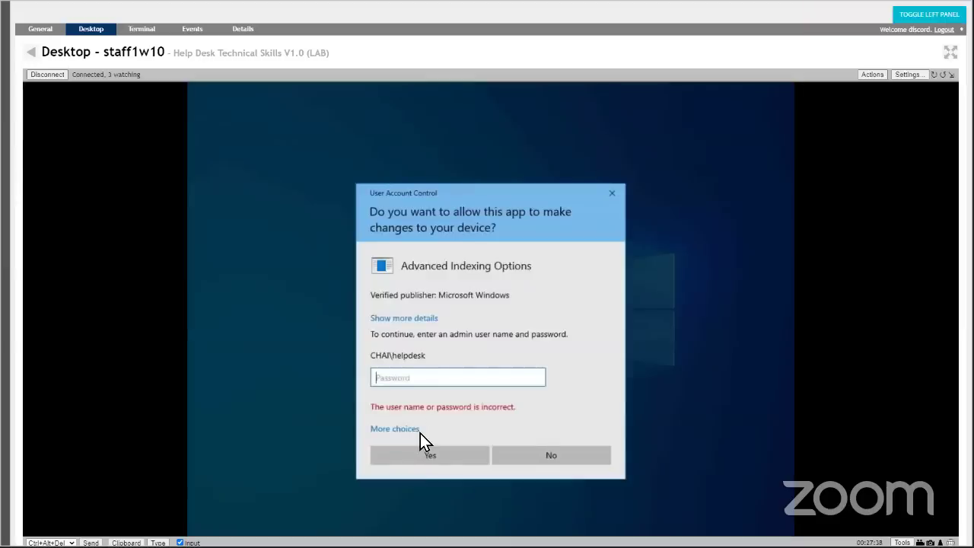
Retype the admin password and resubmit twice, getting an incorrect-credentials error.
type("••••••")
key("Return")
key("Caps_Lock")
type("••••••")
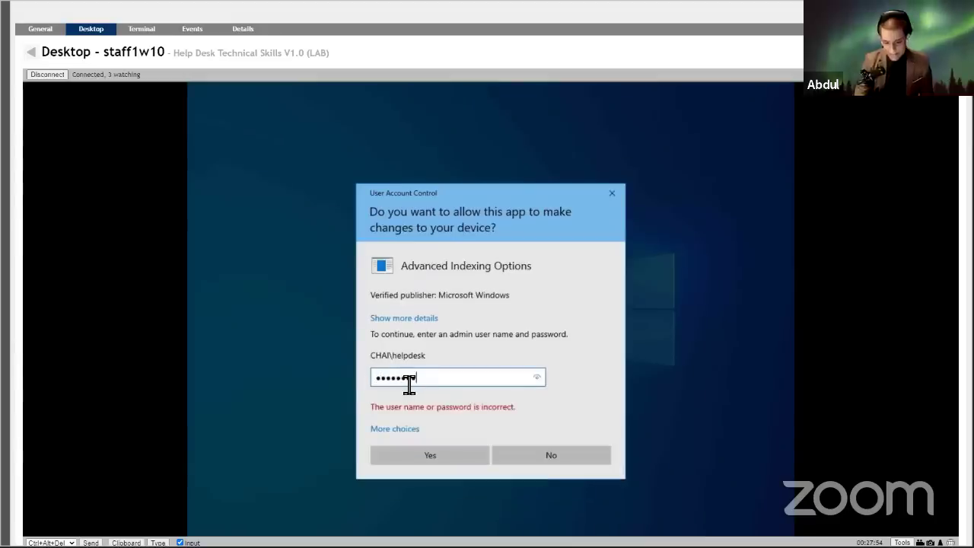
left_click(424, 452)
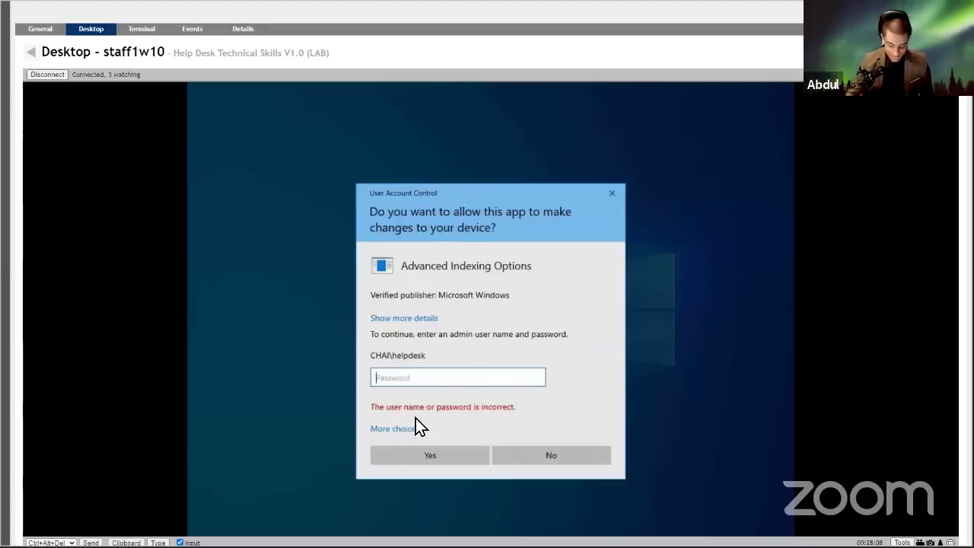
key("Caps_Lock")
key("Caps_Lock")
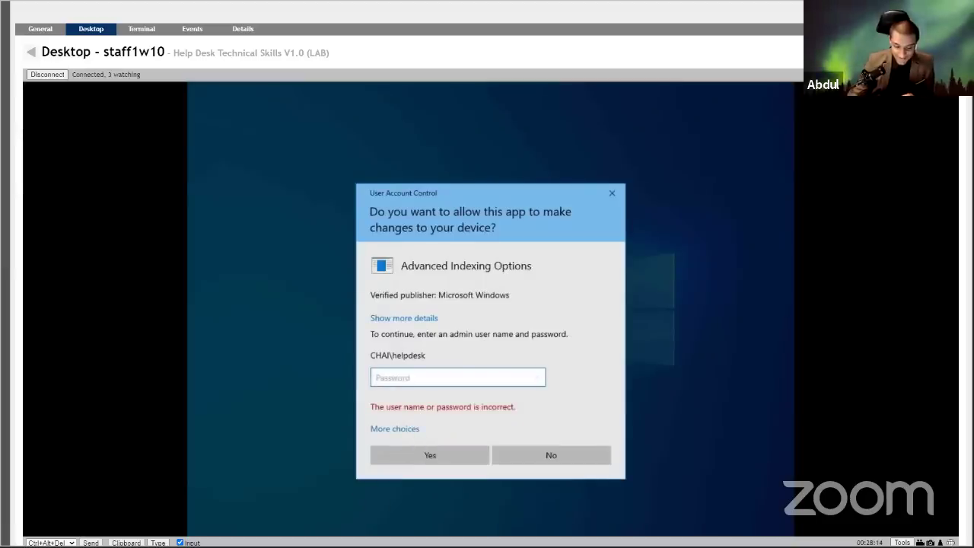
Expand More choices in the elevation prompt, then go back to the My Devices list.
left_click(403, 434)
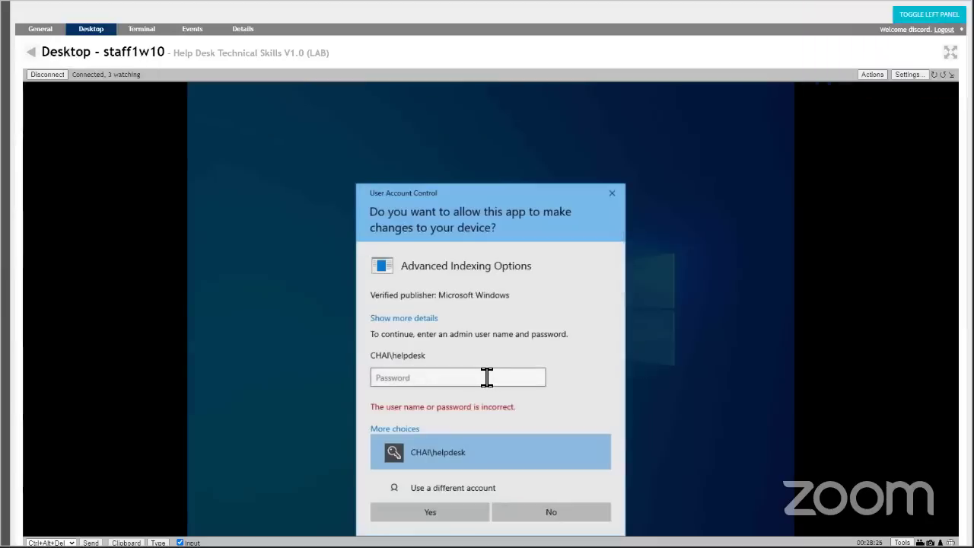
left_click(34, 53)
Open helpdesk1w10's remote desktop, sign in with its password, then return to My Devices.
right_click(410, 172)
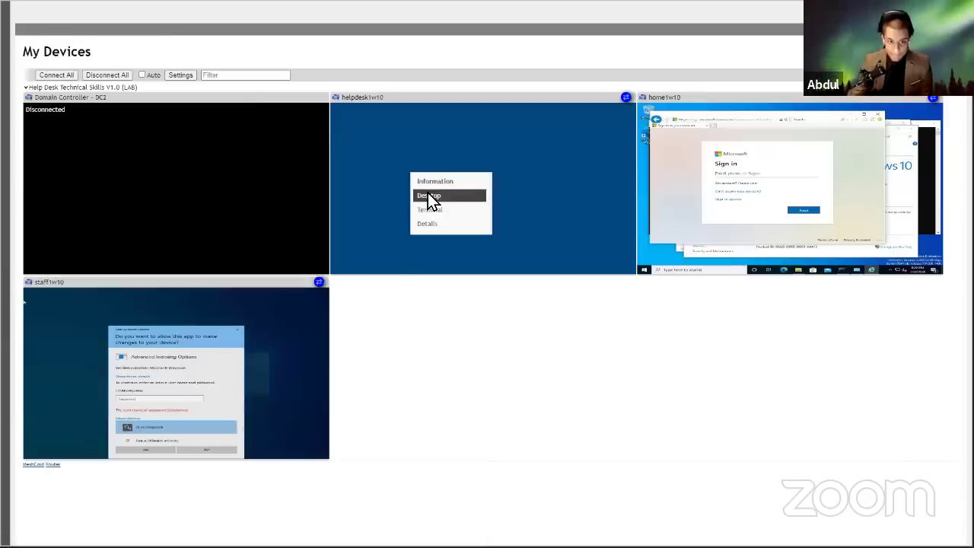
left_click(427, 197)
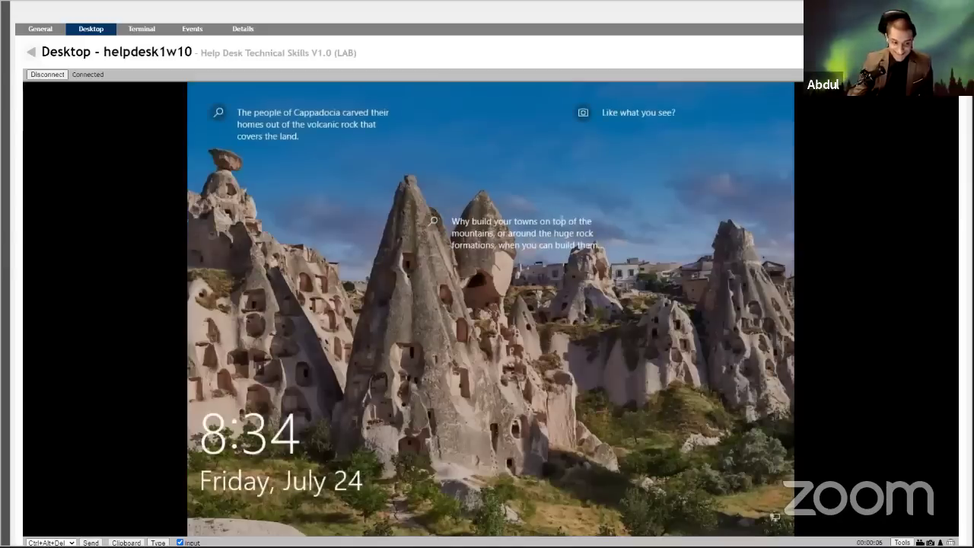
key("Return")
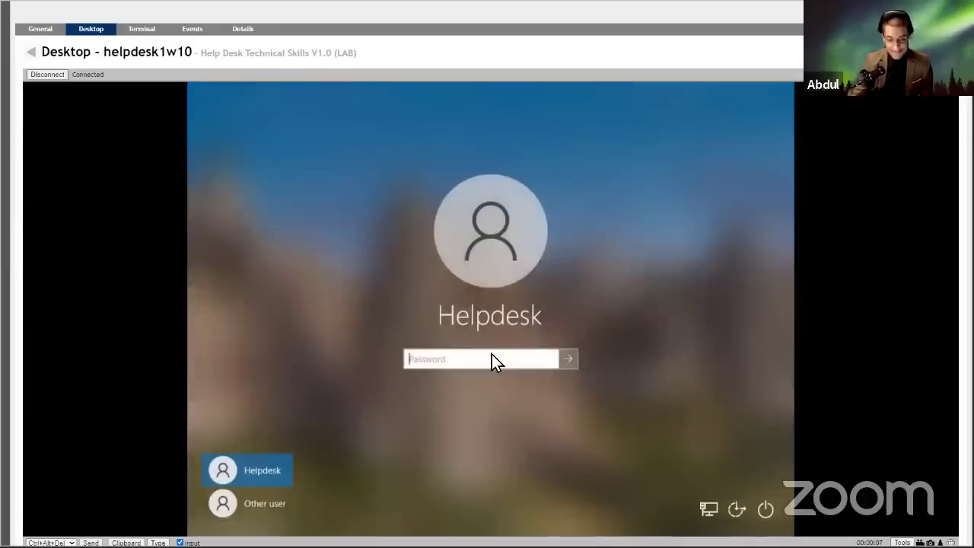
left_click(493, 357)
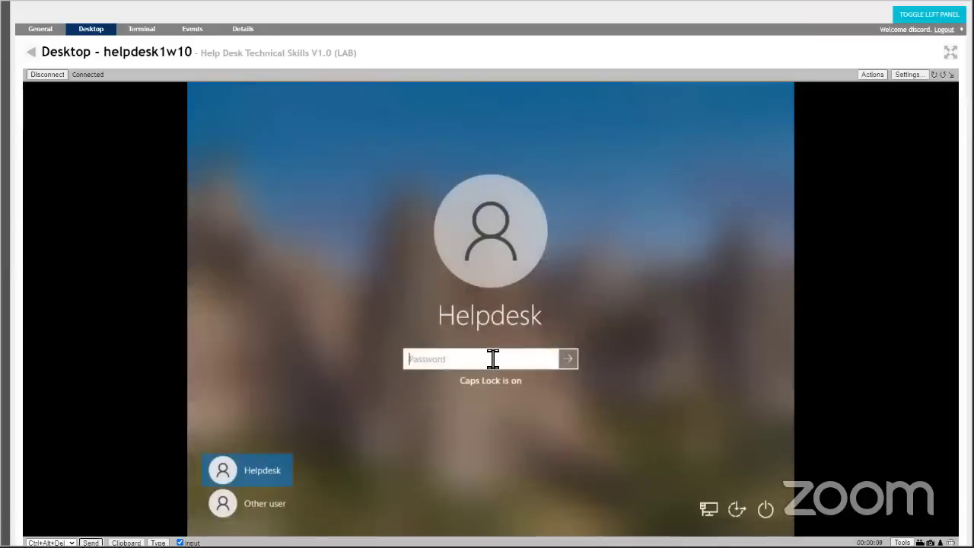
type("*********")
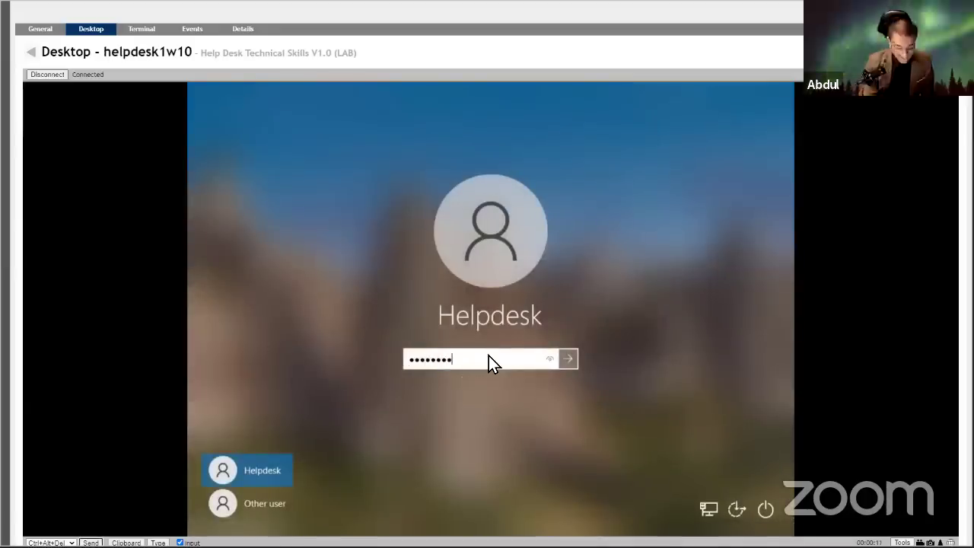
key("Return")
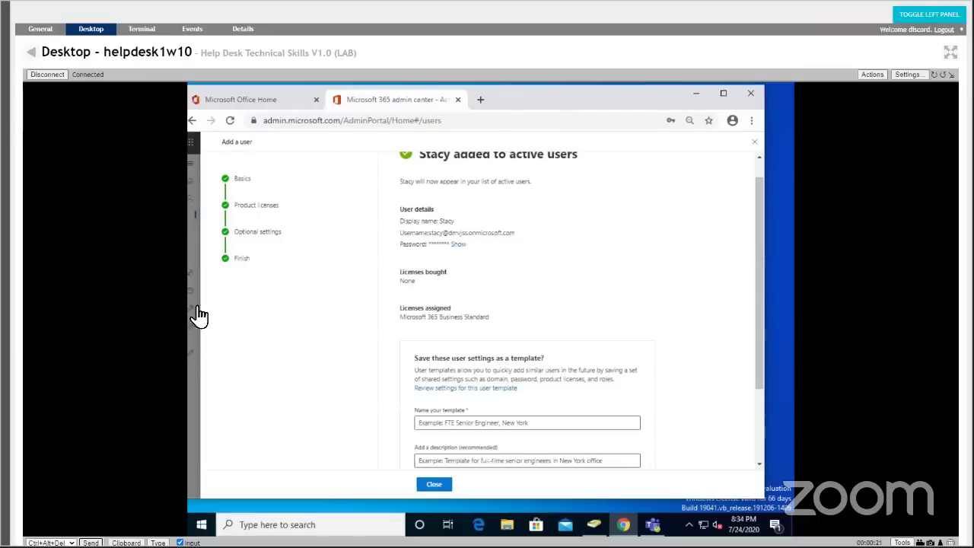
left_click(30, 51)
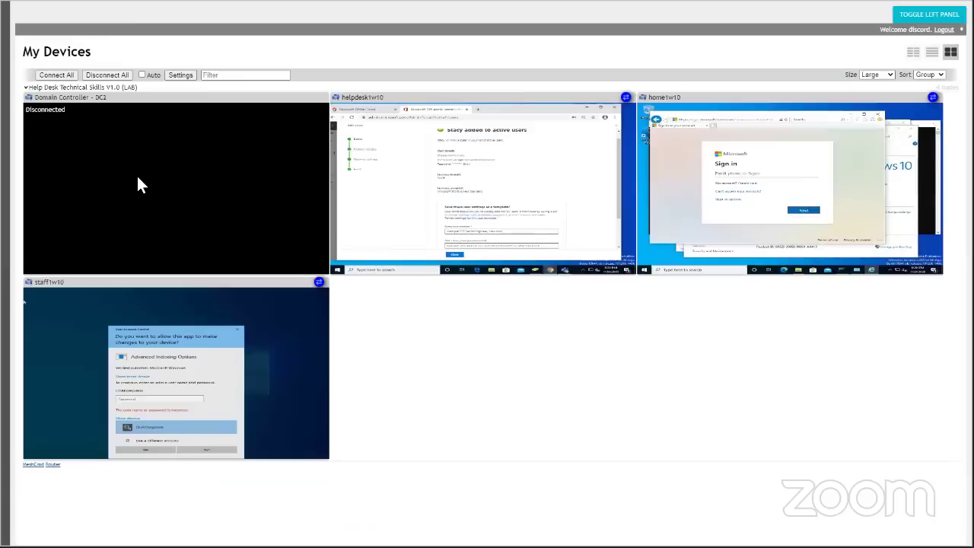
Enter the CHAI\helpdesk password in staff1w10's elevation prompt and submit it.
right_click(271, 327)
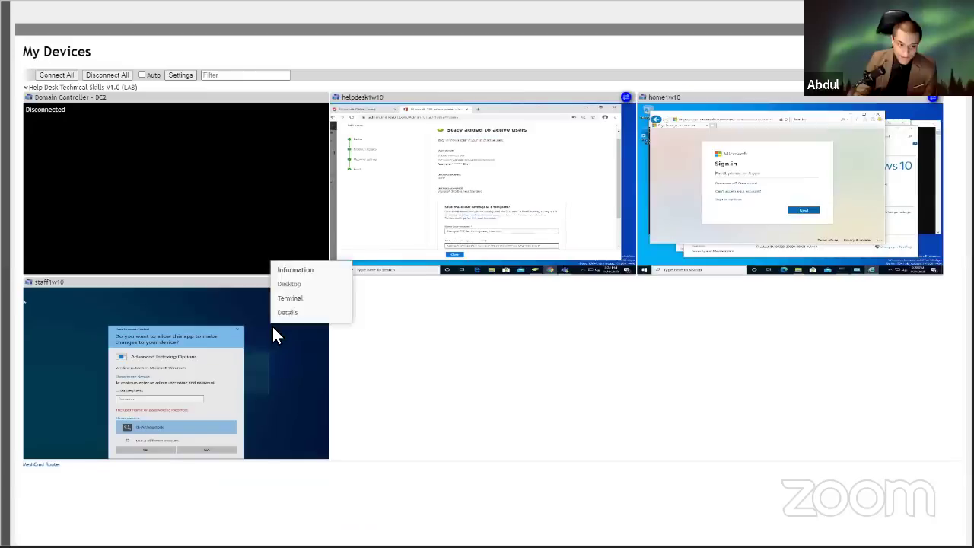
left_click(292, 287)
left_click(443, 381)
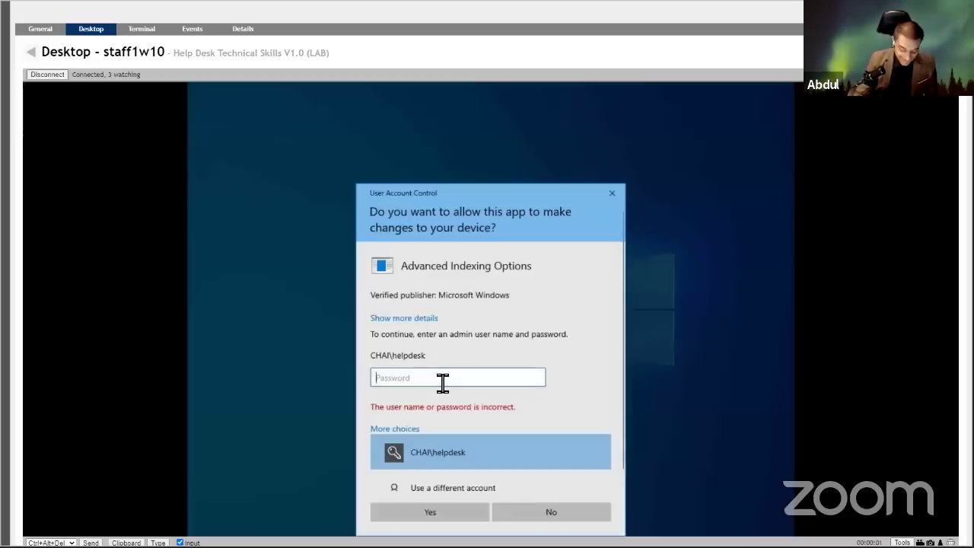
key("Caps_Lock")
type("********")
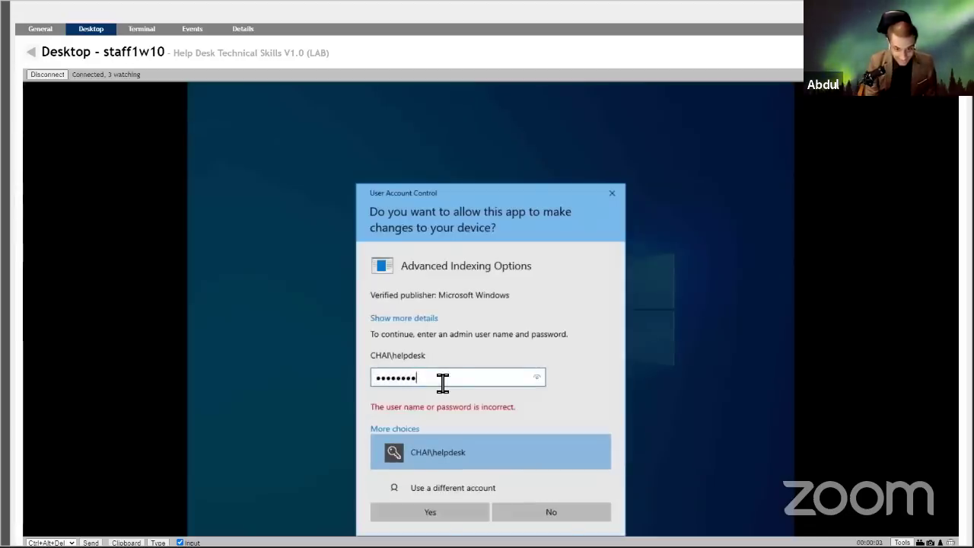
key("Return")
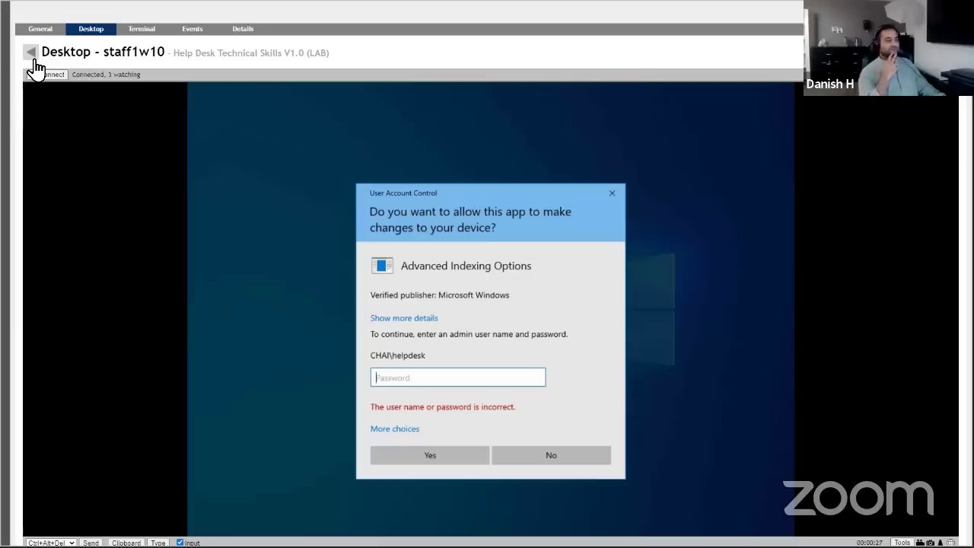
Open helpdesk1w10's remote desktop and bring Active Directory Users and Computers forward.
left_click(30, 54)
right_click(389, 132)
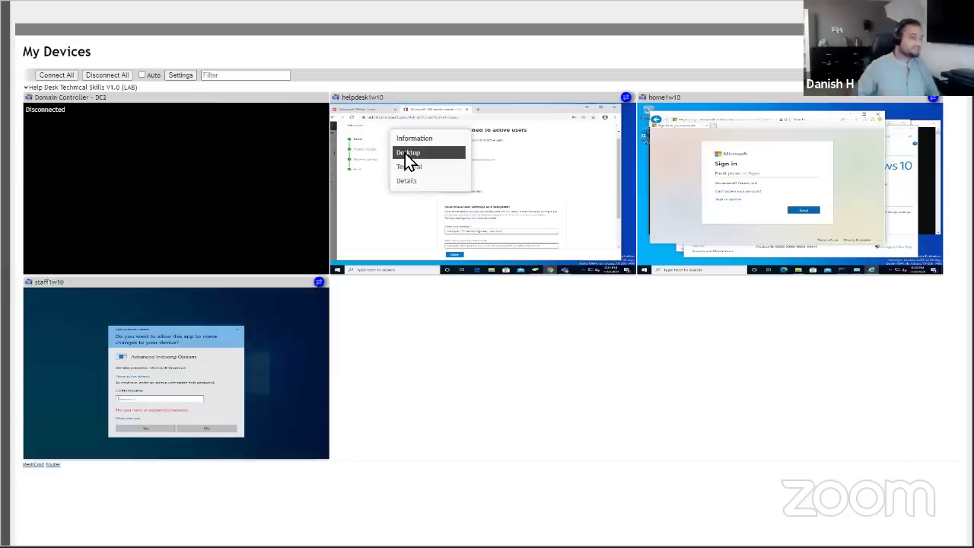
left_click(405, 153)
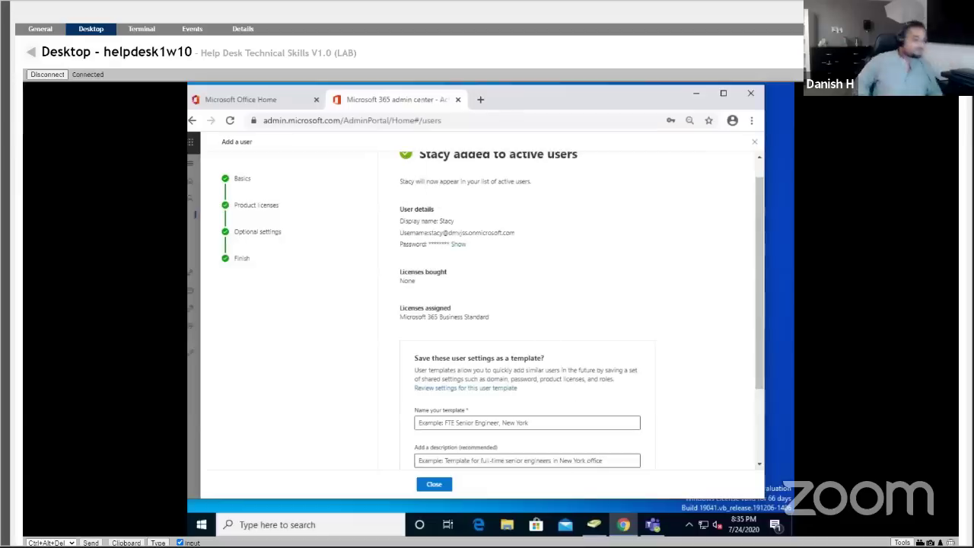
left_click(594, 524)
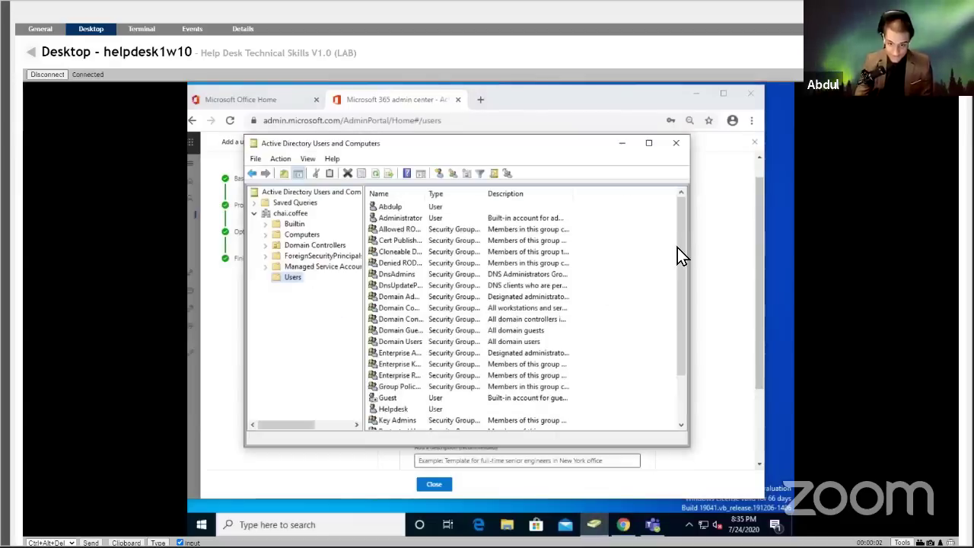
scroll(665, 302, "down", 2)
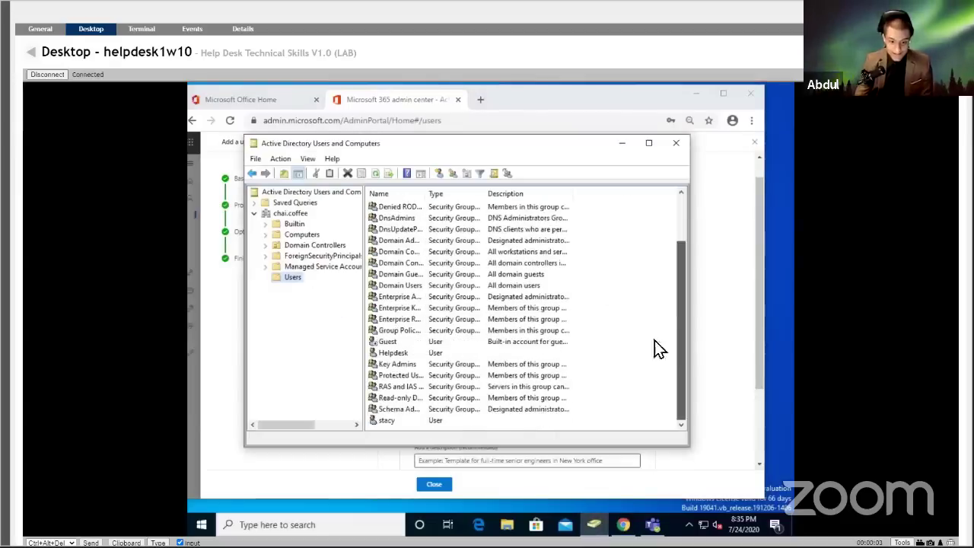
View the Helpdesk account's Properties Account tab showing logon name helpdesk1.
right_click(393, 353)
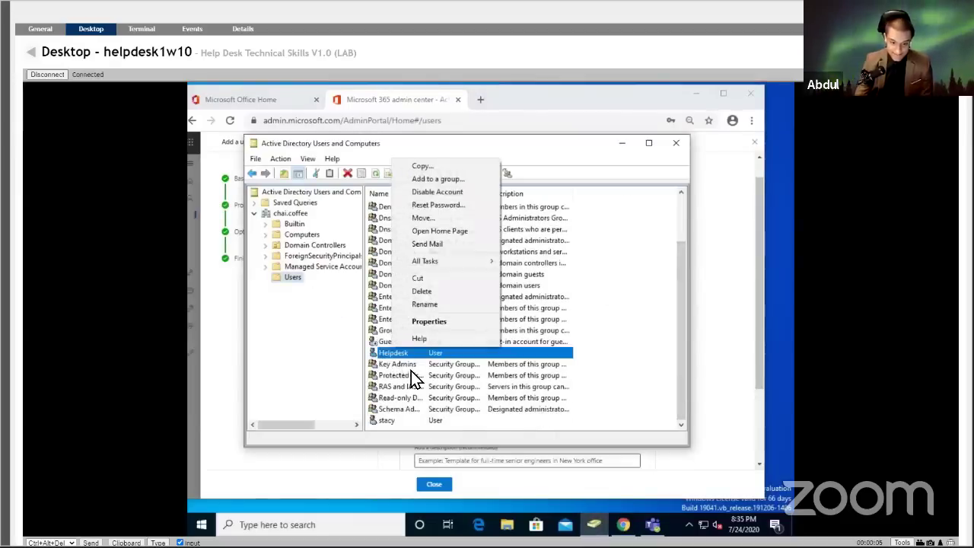
left_click(443, 323)
left_click(440, 192)
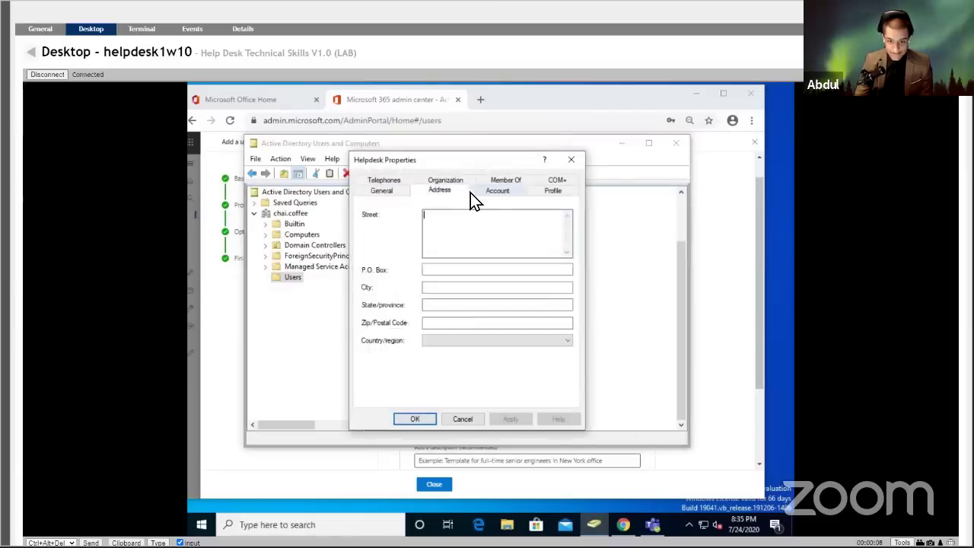
left_click(496, 191)
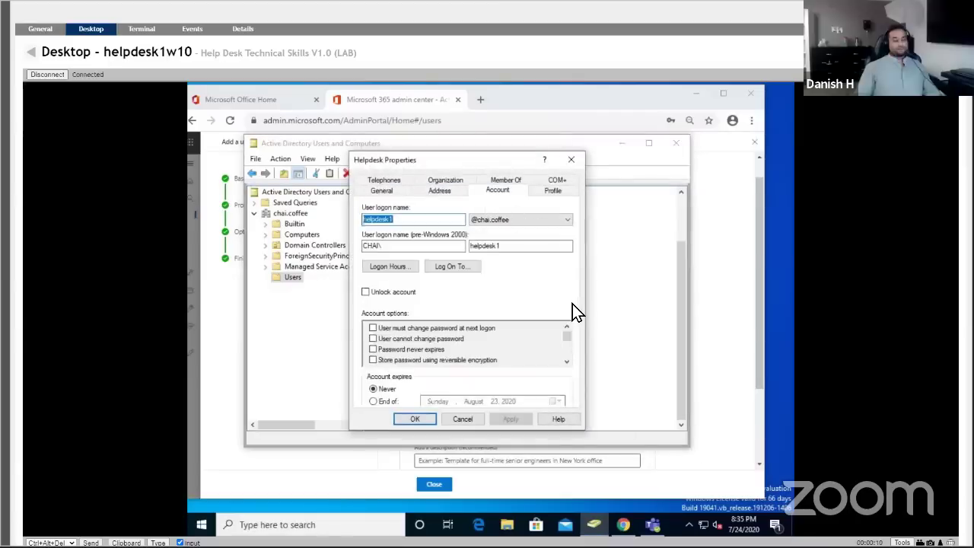
left_click(540, 248)
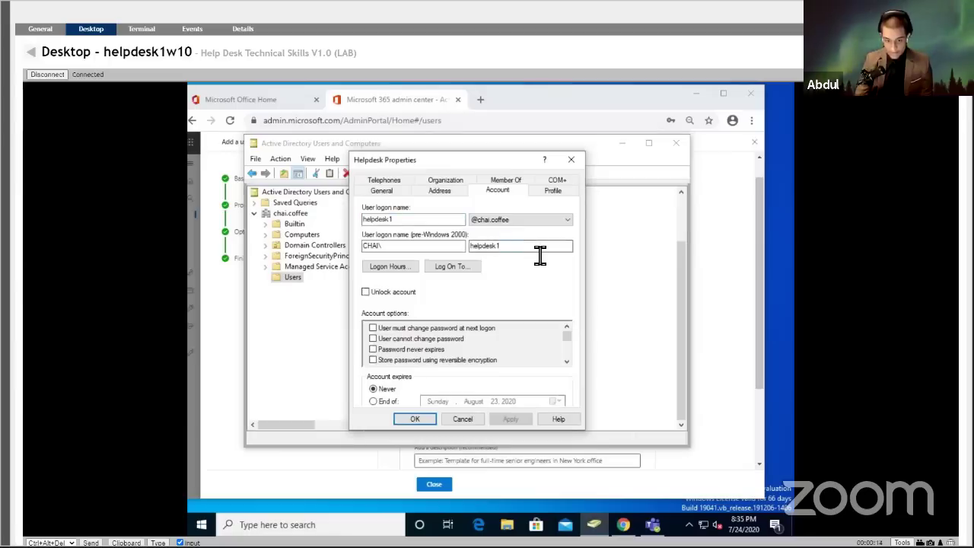
Go back to My Devices and bring up the staff1w10 machine's options.
left_click(34, 54)
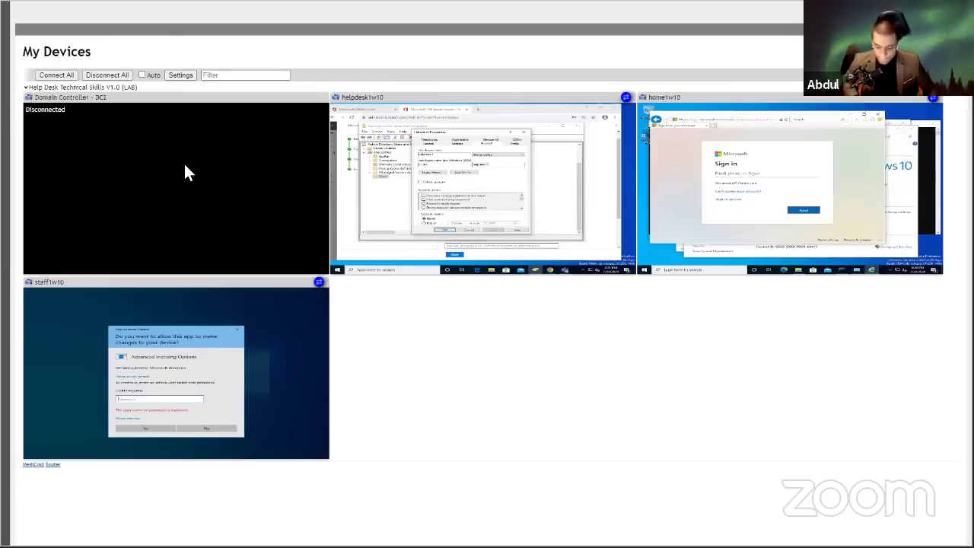
right_click(416, 183)
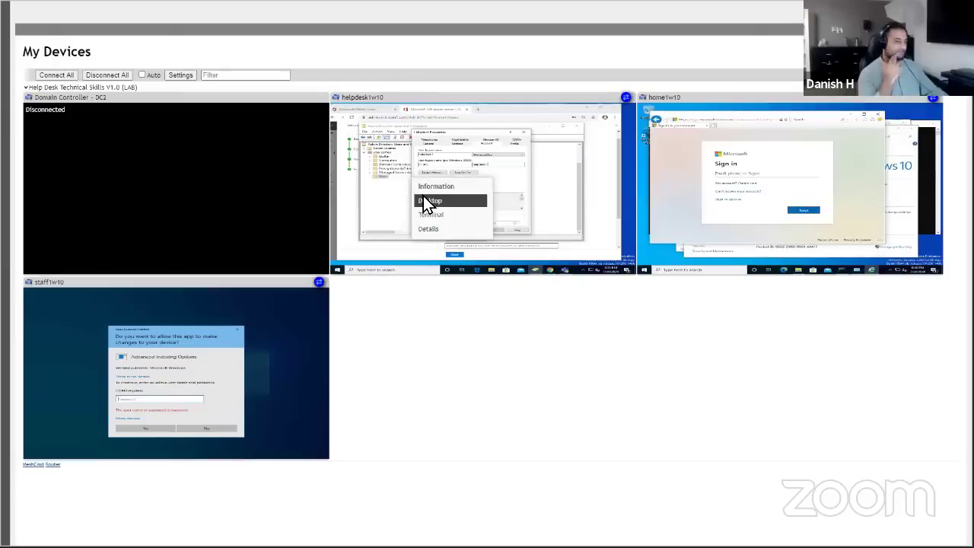
left_click(430, 201)
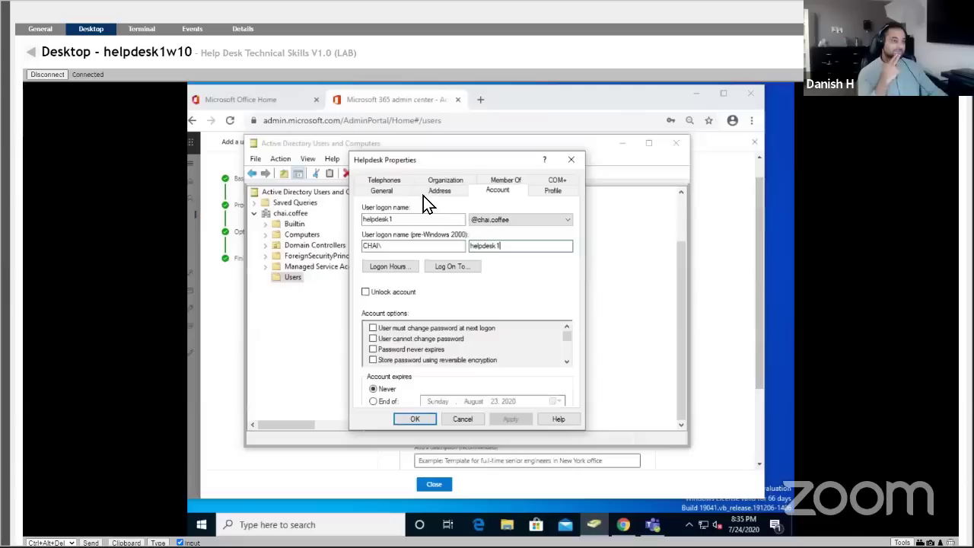
left_click(33, 54)
right_click(261, 251)
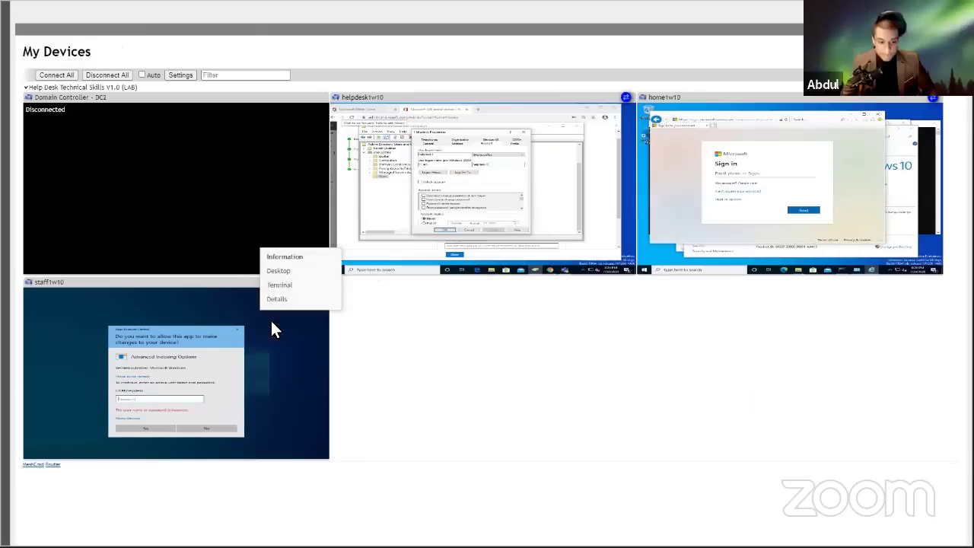
Approve staff1w10's elevation prompt using a different account, helpdesk1, with its password.
left_click(275, 276)
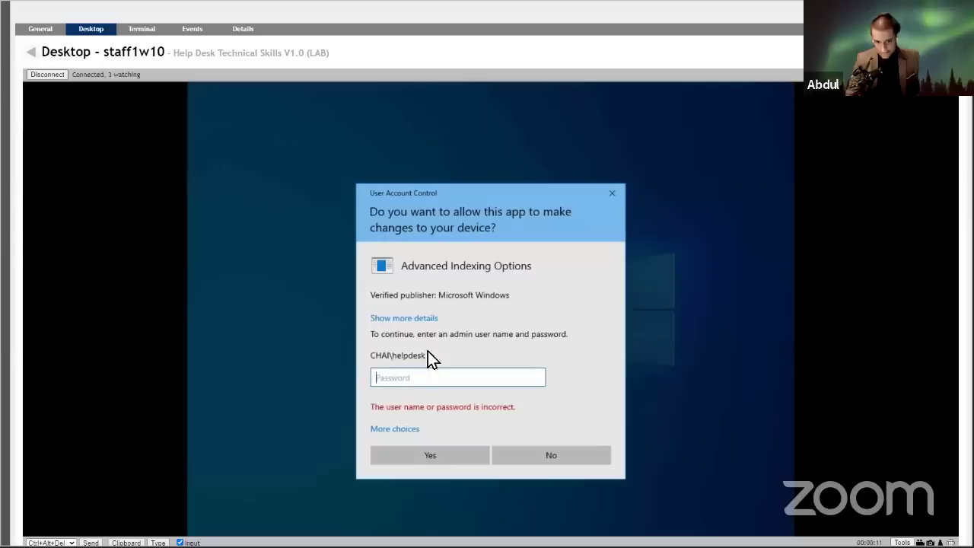
left_click(406, 428)
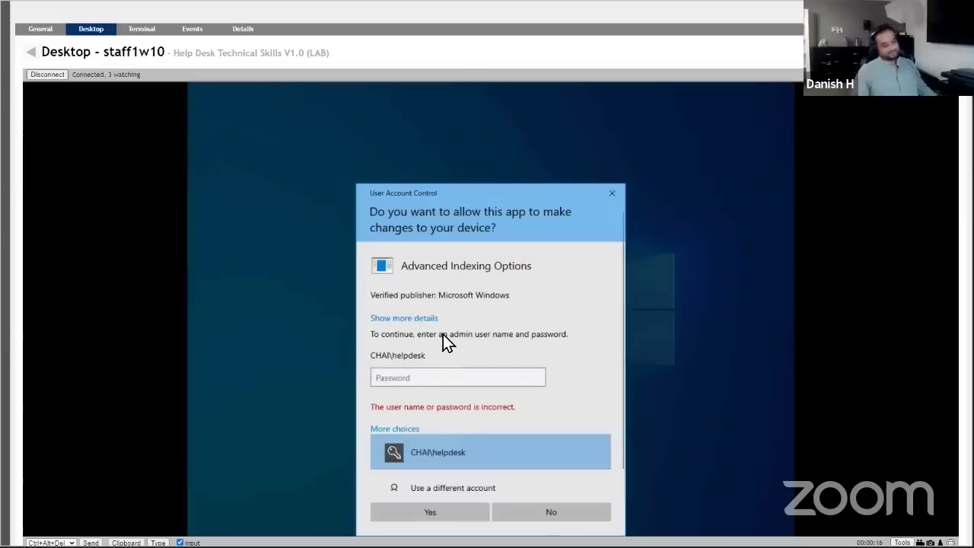
left_click(451, 471)
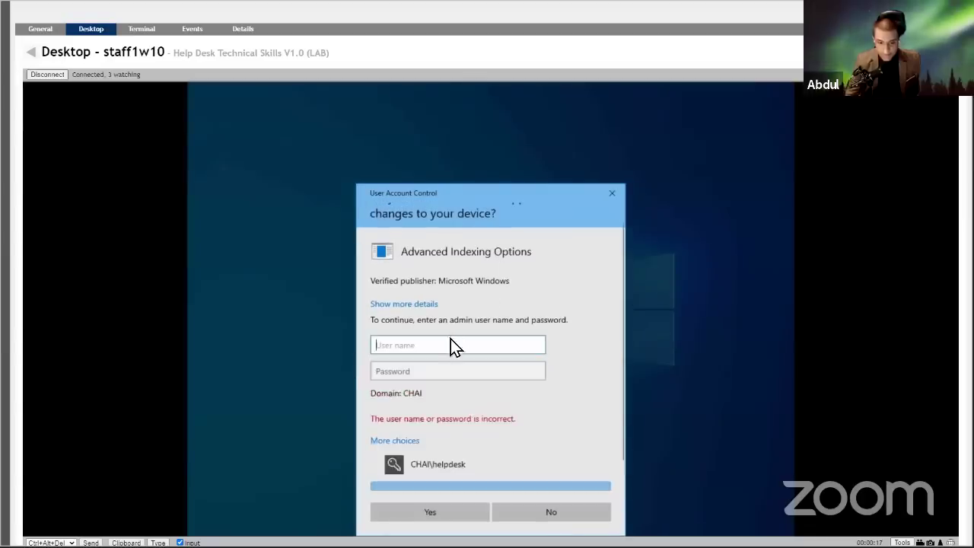
type("helpdesk1")
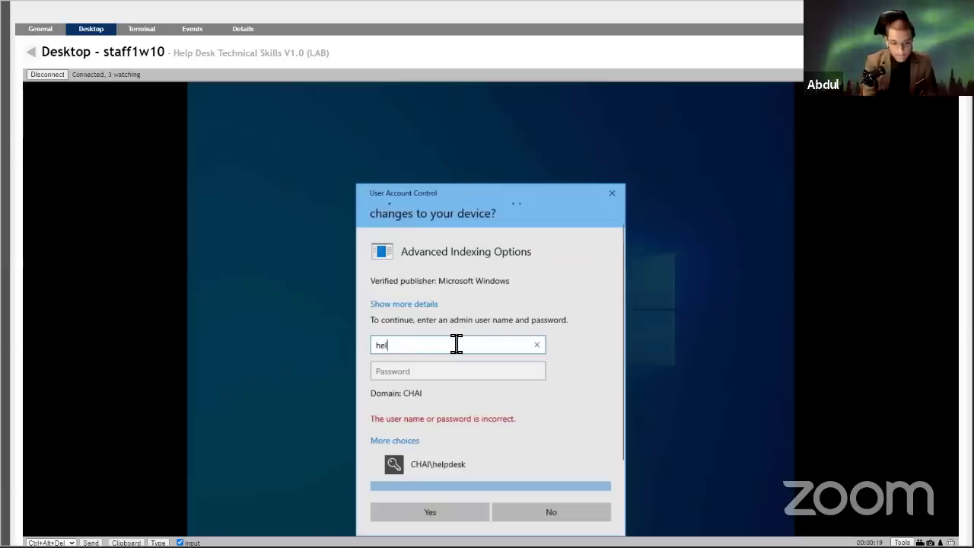
left_click(477, 372)
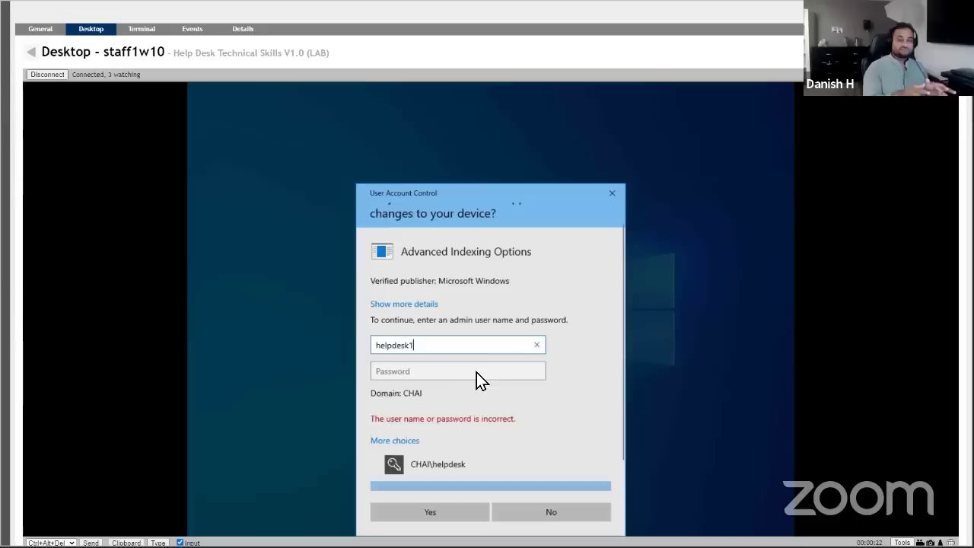
type("•")
key("Caps_Lock")
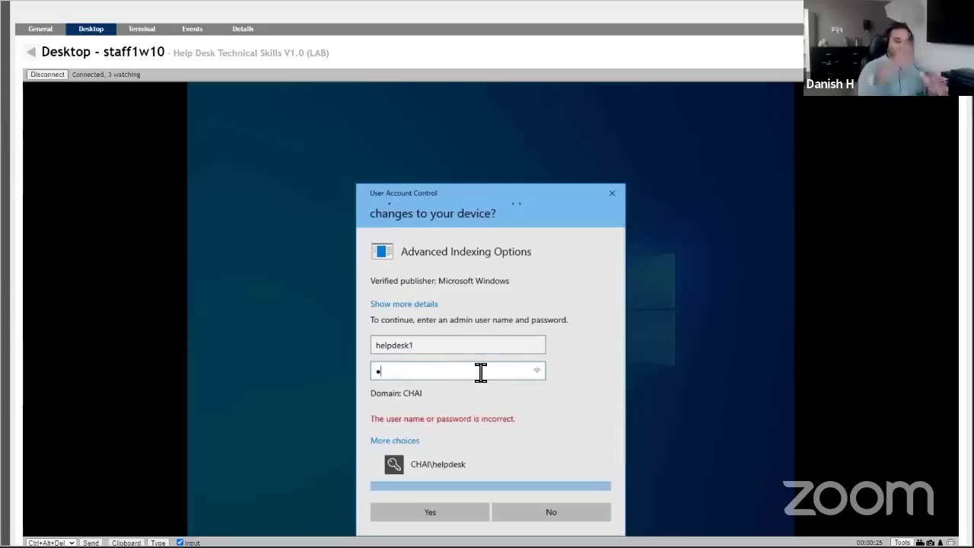
type("•••••••")
left_click(438, 512)
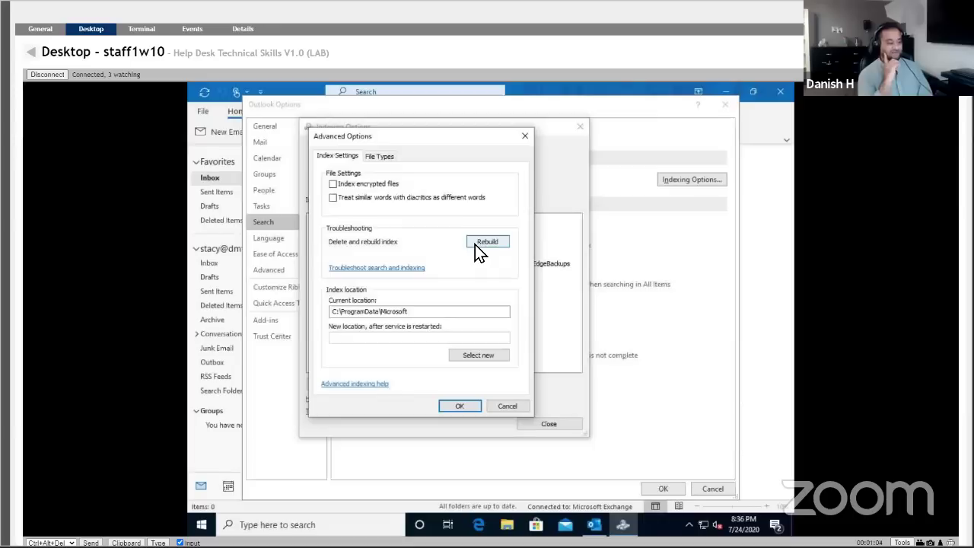
Rebuild the search index and confirm, letting indexing finish at 1,936 items.
left_click(475, 244)
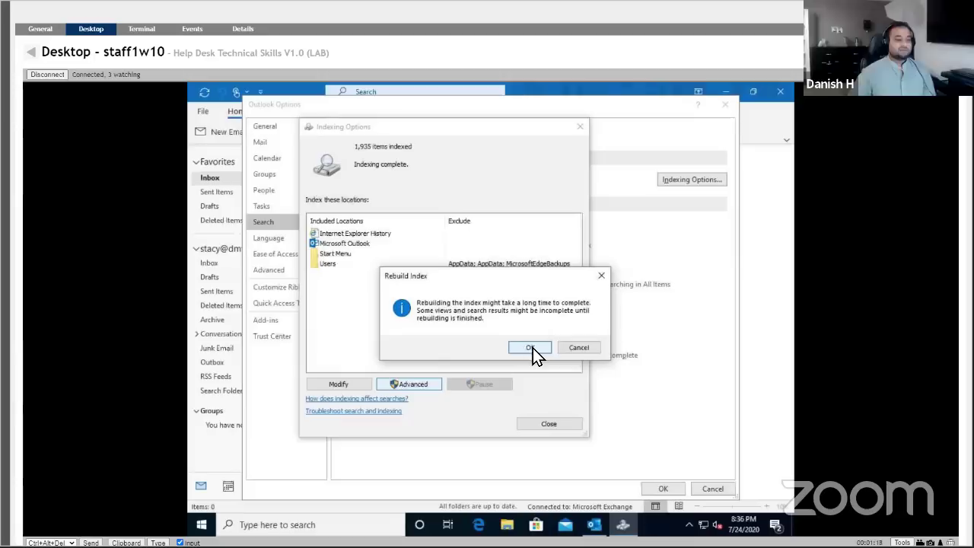
left_click(601, 276)
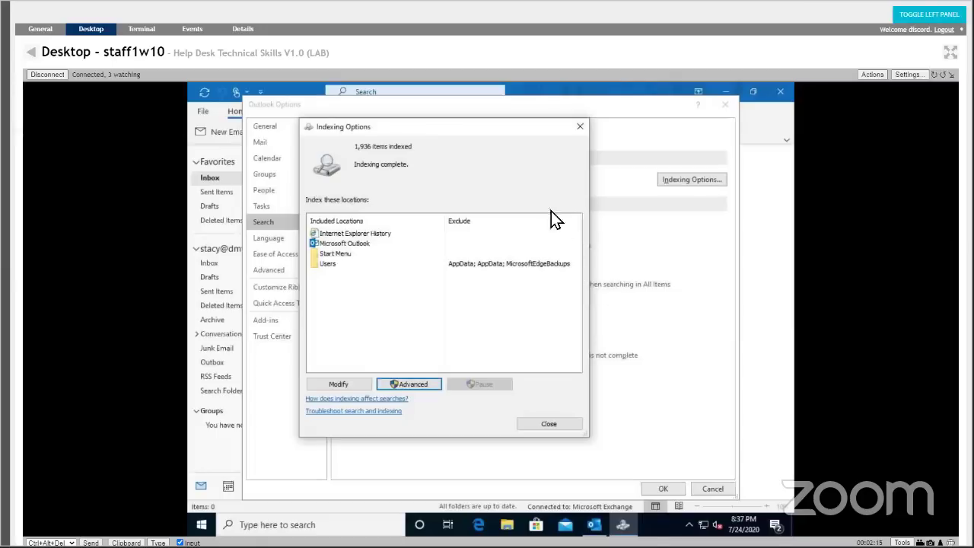
Close Indexing Options, Outlook Options and Outlook, then open the Windows search panel.
left_click(579, 127)
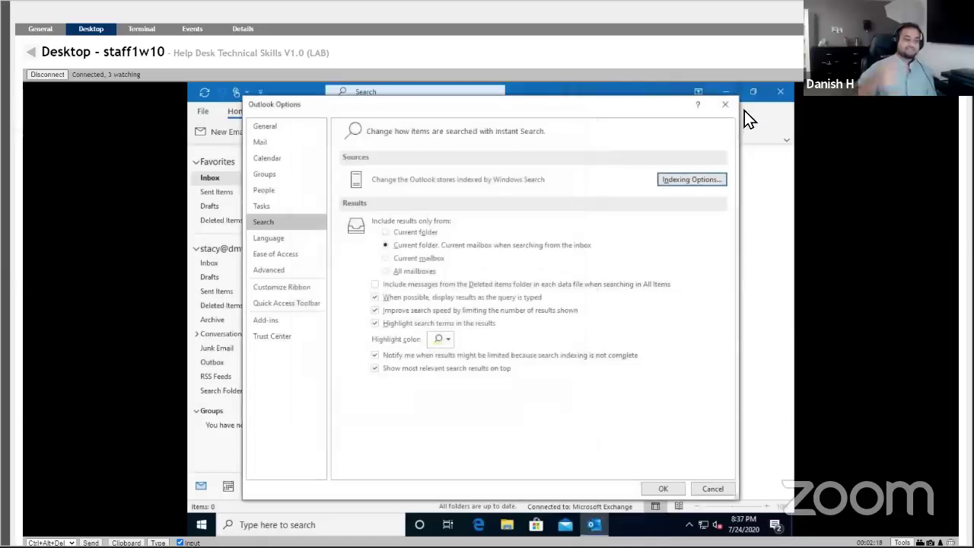
left_click(726, 105)
left_click(778, 92)
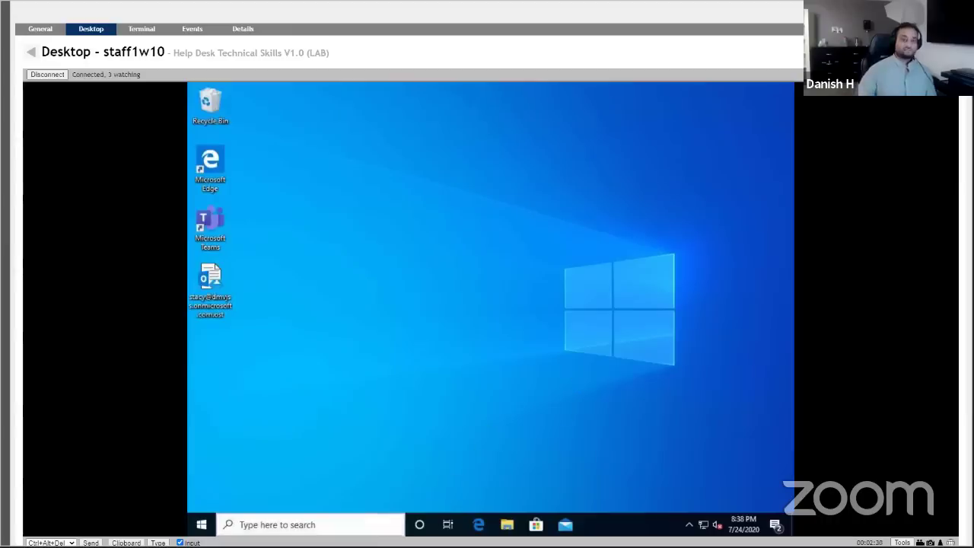
left_click(393, 524)
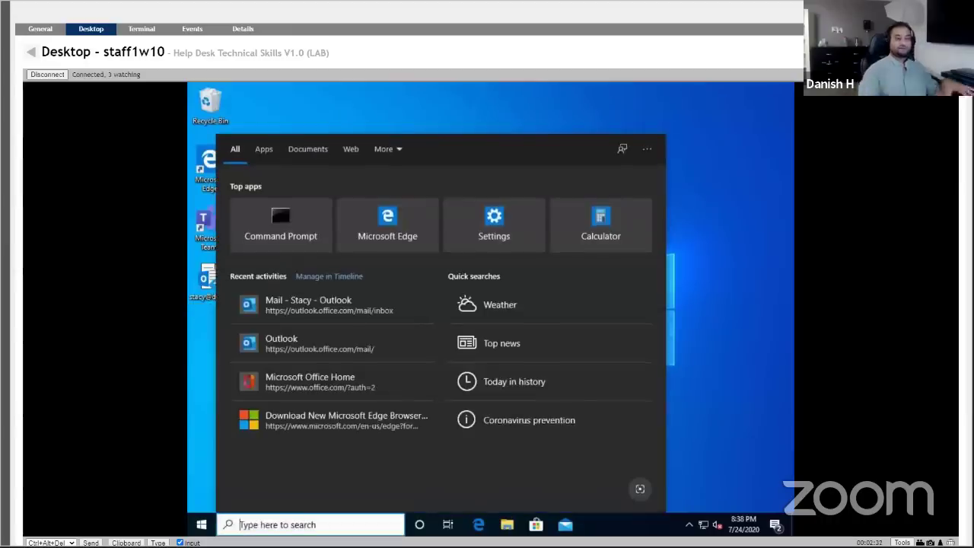
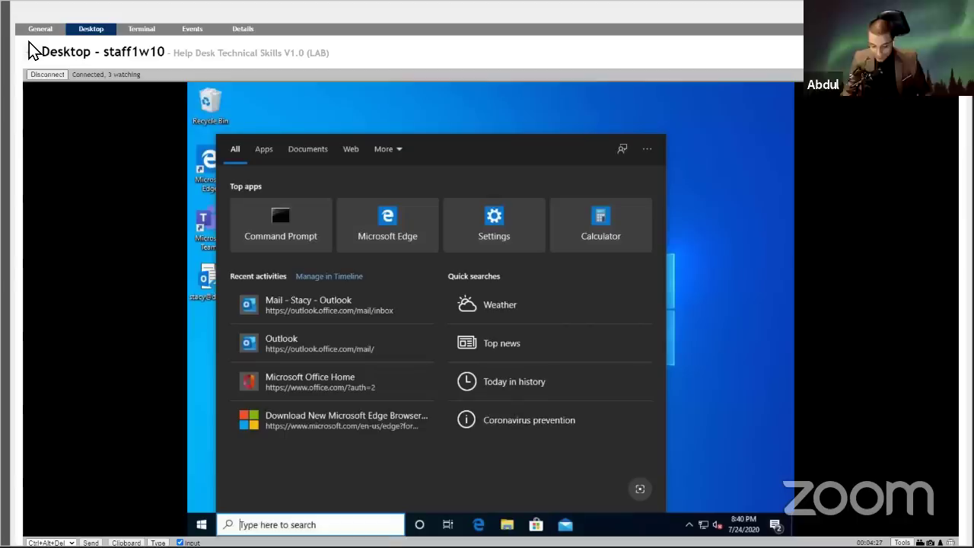
Launch the Outlook desktop app on staff1w10 by searching 'outlook' in the taskbar.
type("outlook")
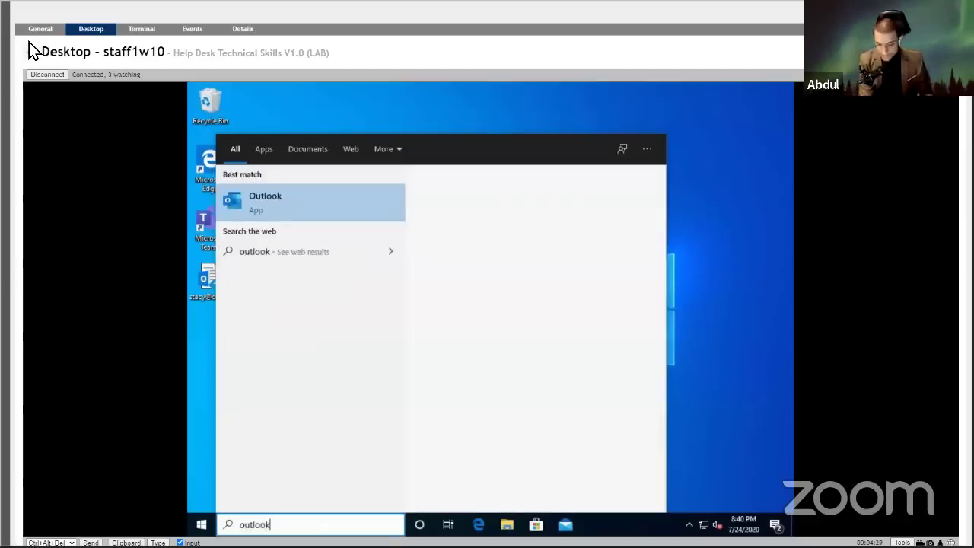
key("Return")
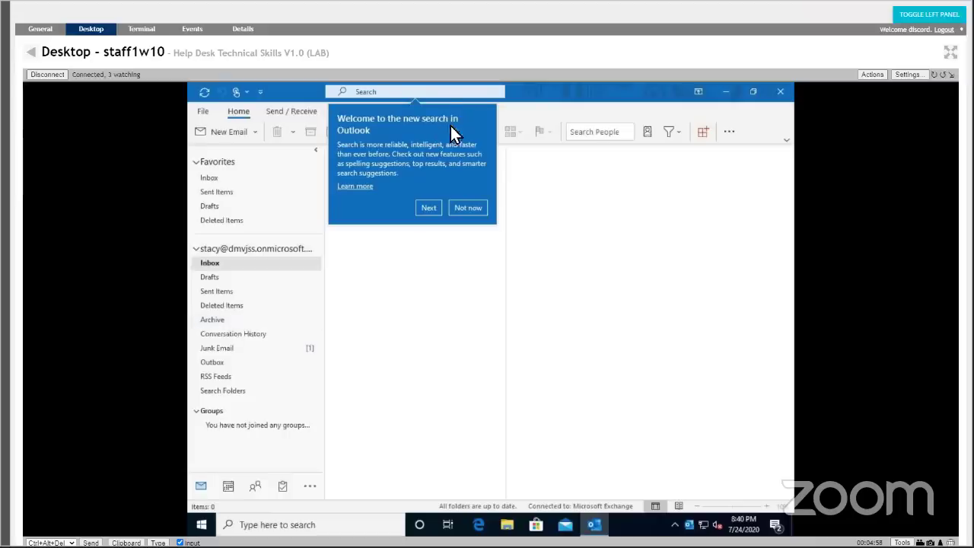
Choose 'Not now' on Outlook's new search notice and show the Send / Receive ribbon tab.
left_click(458, 208)
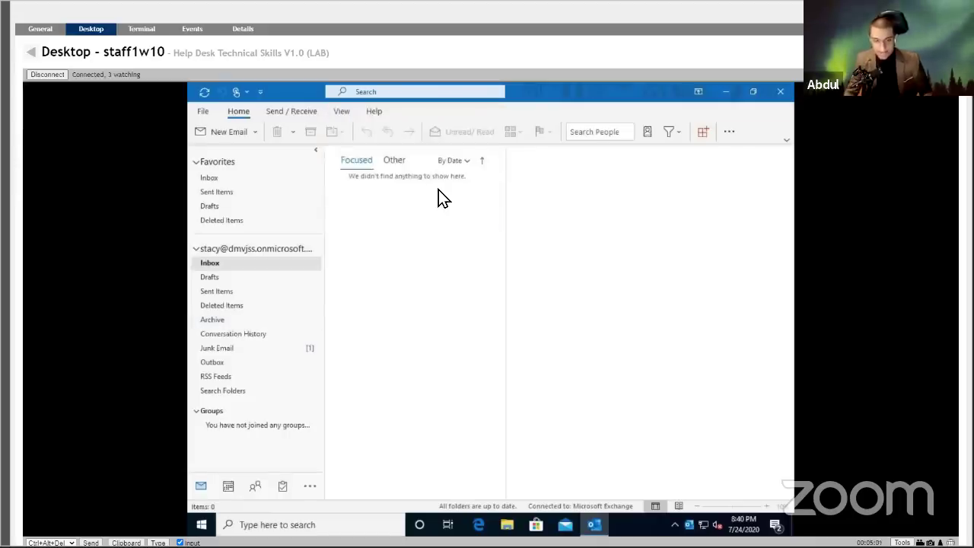
left_click(300, 112)
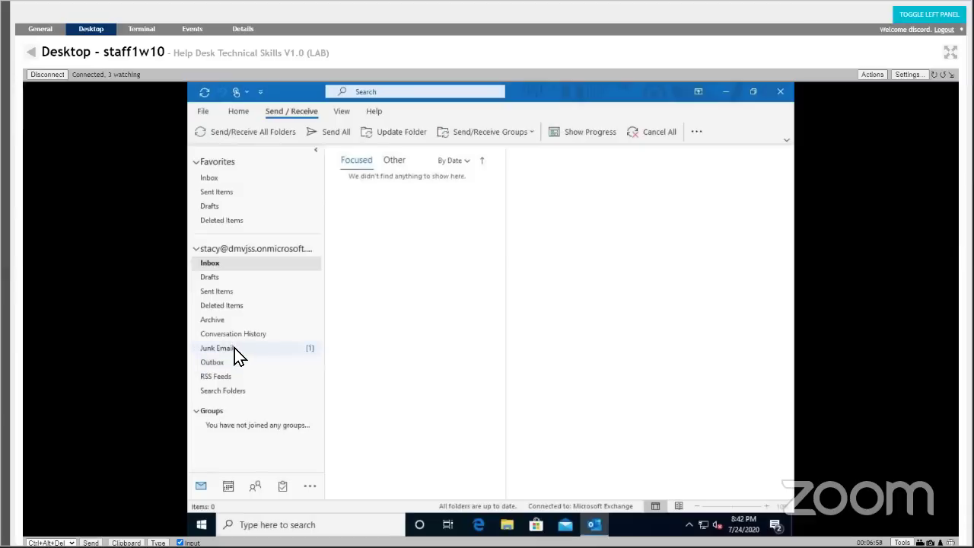
Open Outlook's Junk Email folder to find the test message.
left_click(235, 351)
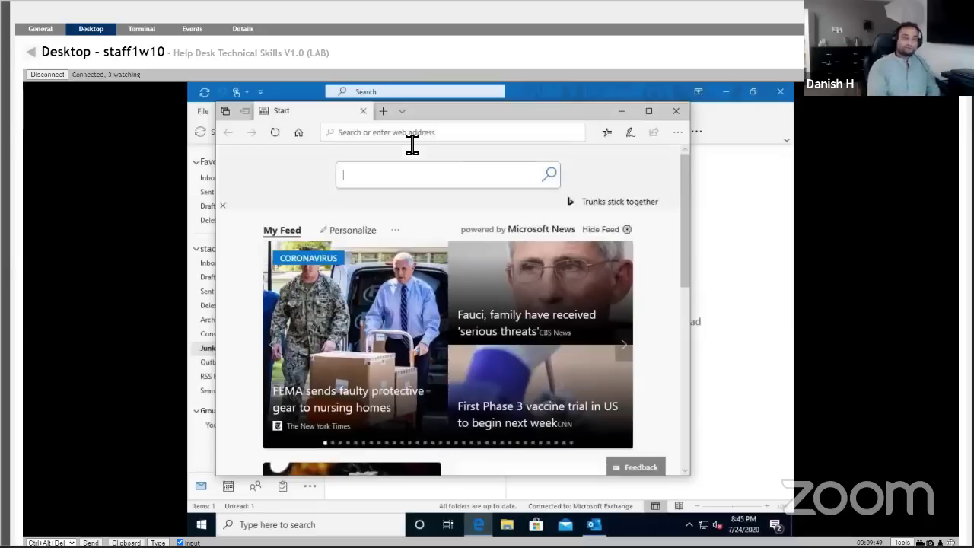
Go to portal.office.com in Edge and open Outlook on the web from Office home.
left_click(468, 137)
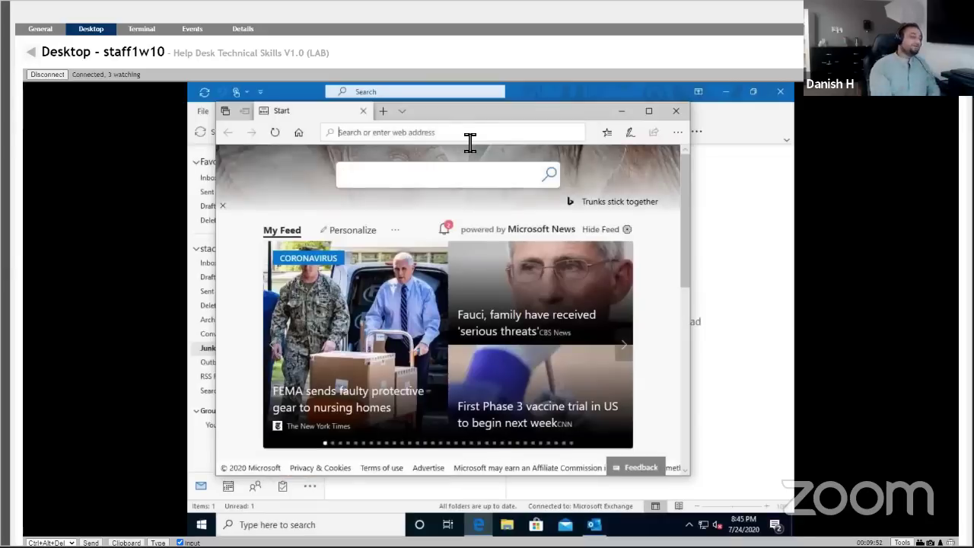
type("portal.")
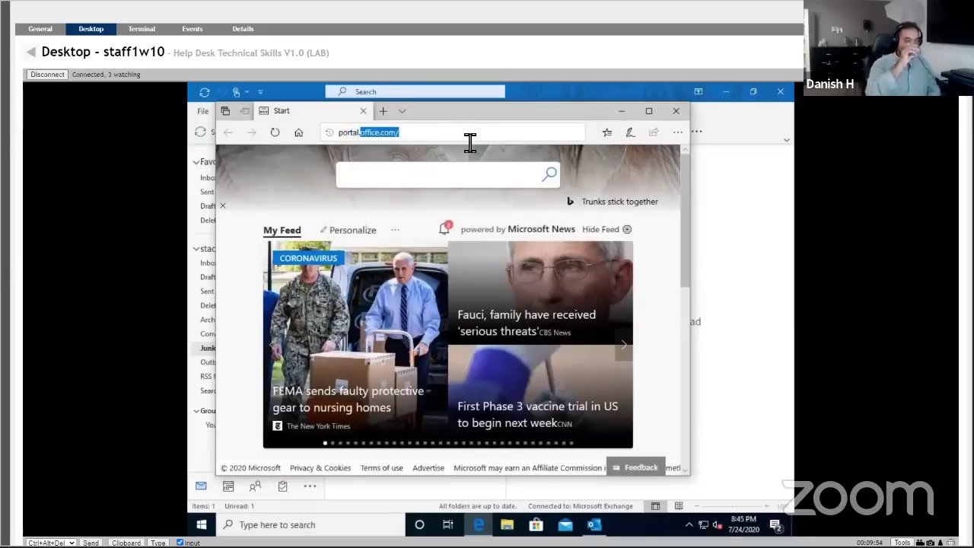
key("Return")
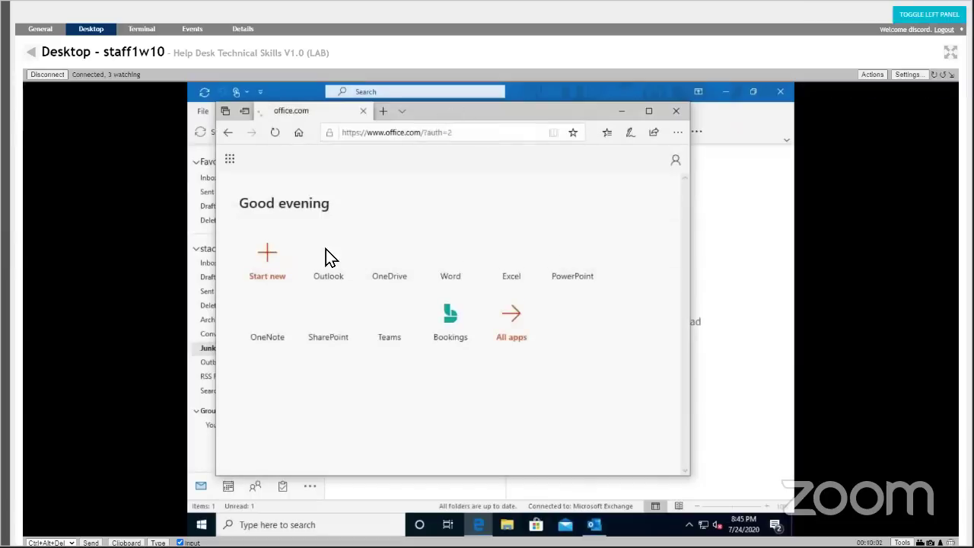
left_click(329, 257)
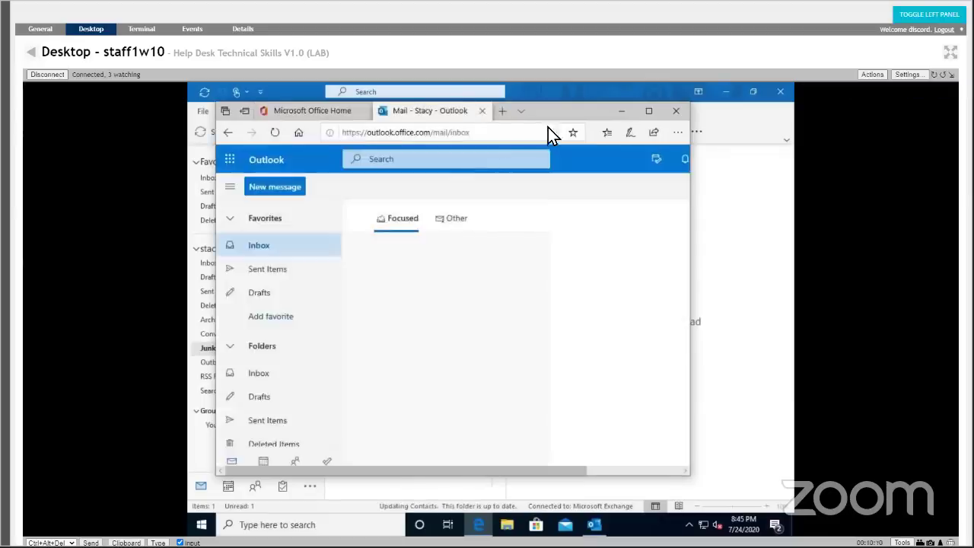
left_click(647, 112)
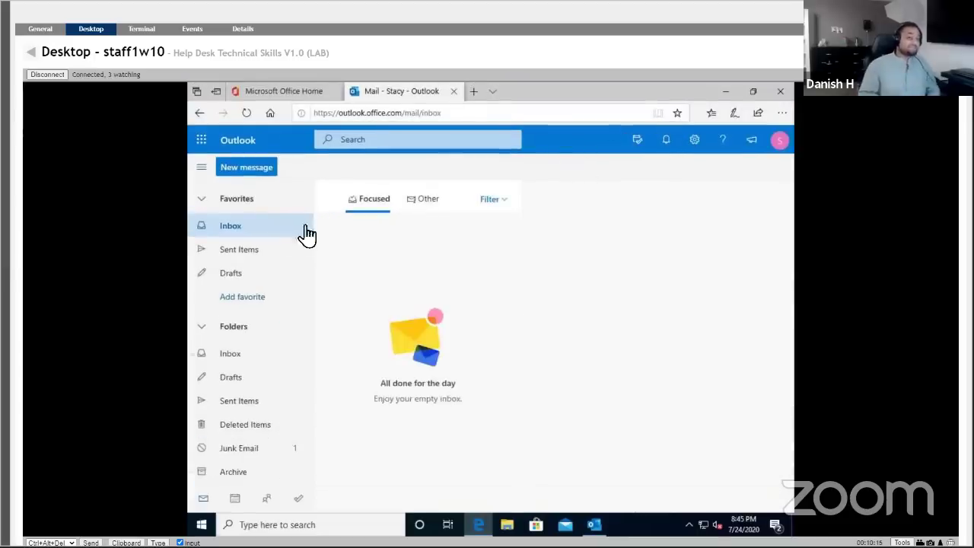
scroll(296, 249, "down", 5)
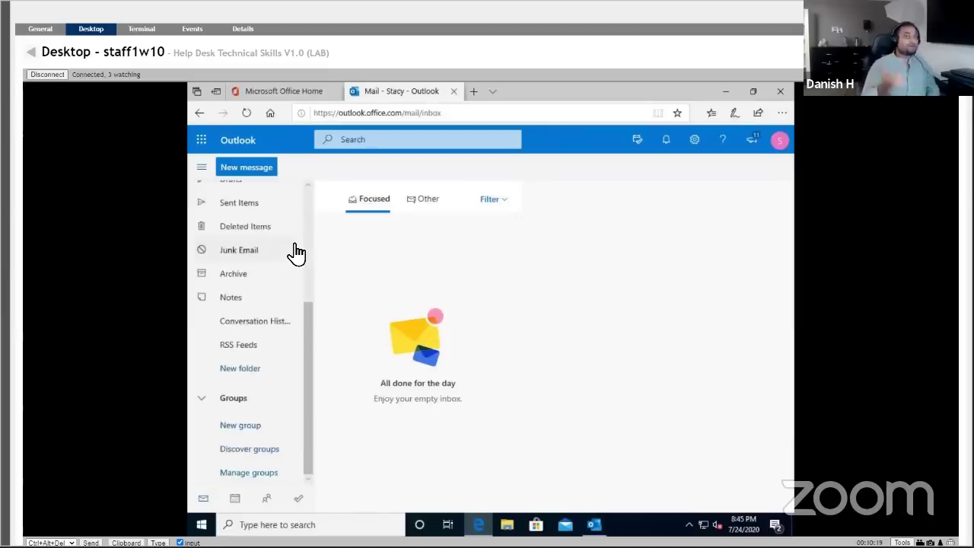
scroll(296, 253, "up", 5)
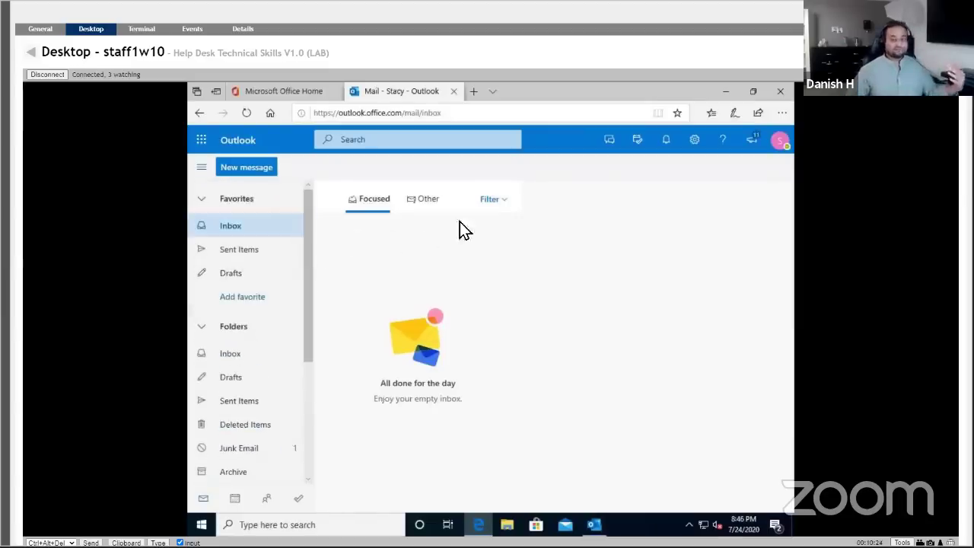
left_click(512, 210)
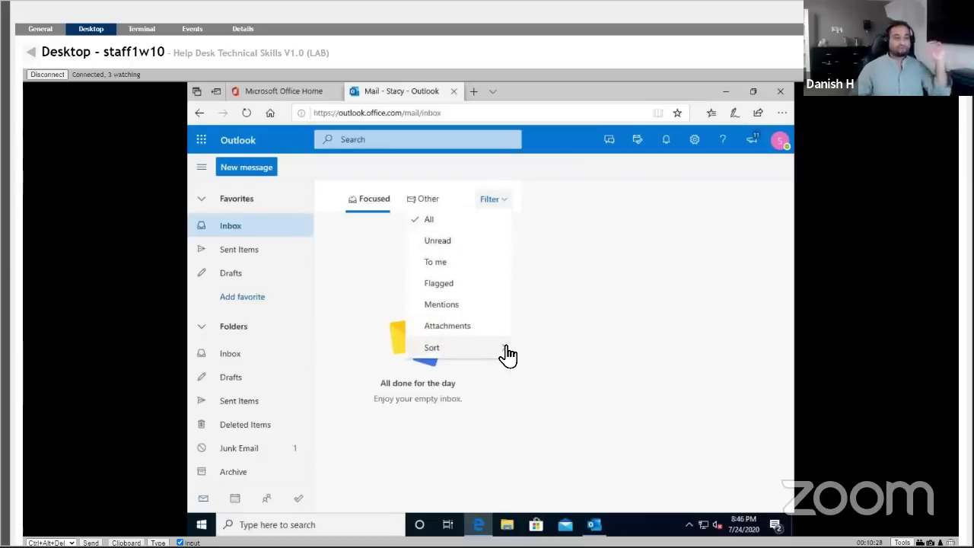
mouse_move(505, 353)
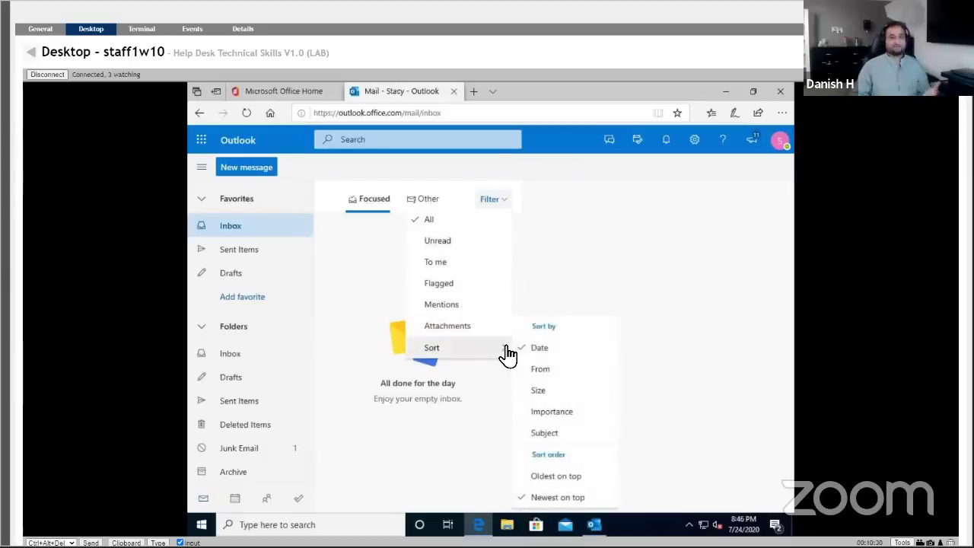
left_click(596, 280)
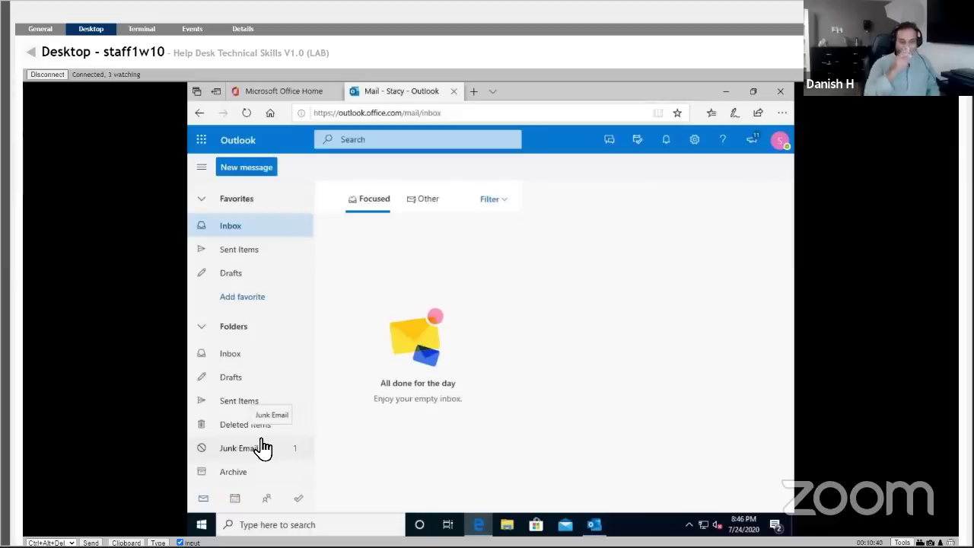
Show the Junk Email folder in Outlook on the web, holding Support's 'Test' message.
left_click(274, 448)
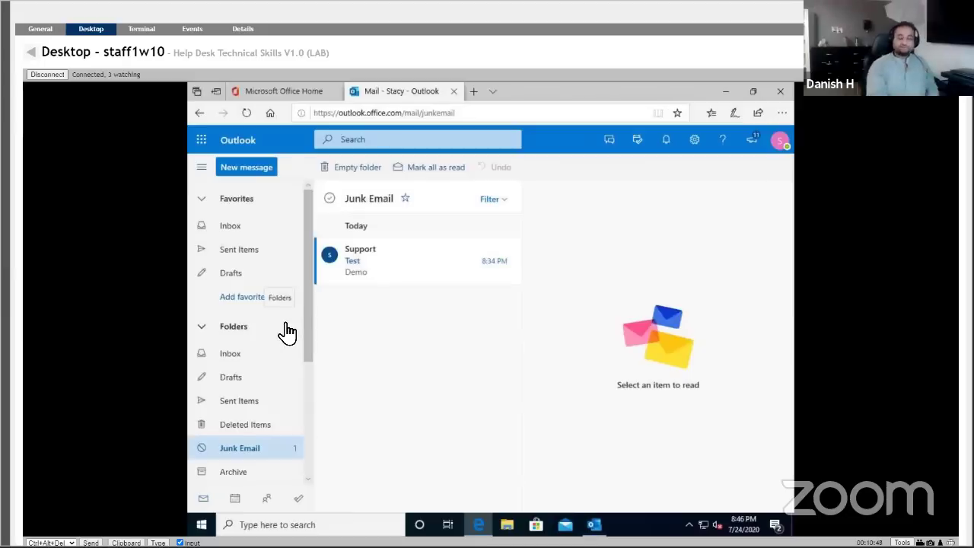
scroll(287, 331, "down", 5)
scroll(285, 328, "up", 5)
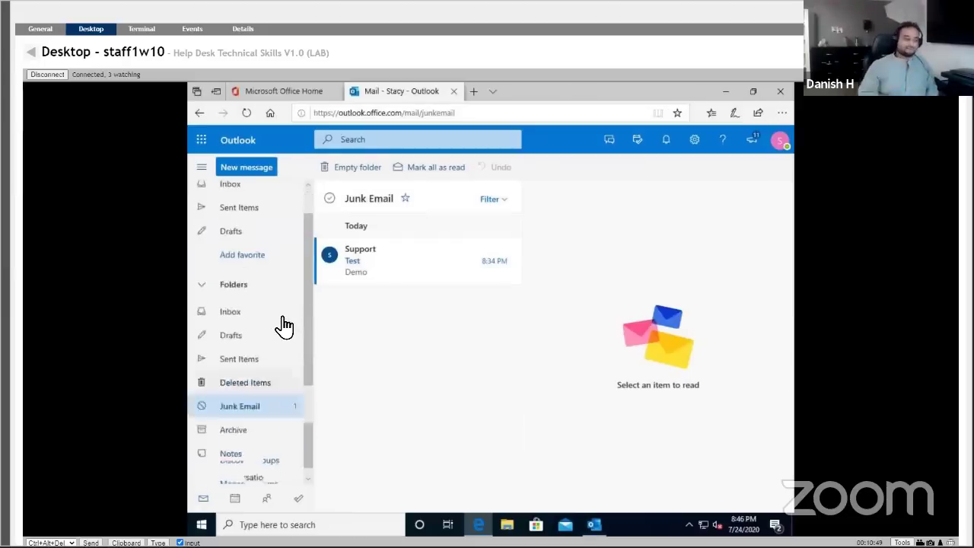
Return to the Outlook on the web Inbox and scroll through it.
left_click(234, 226)
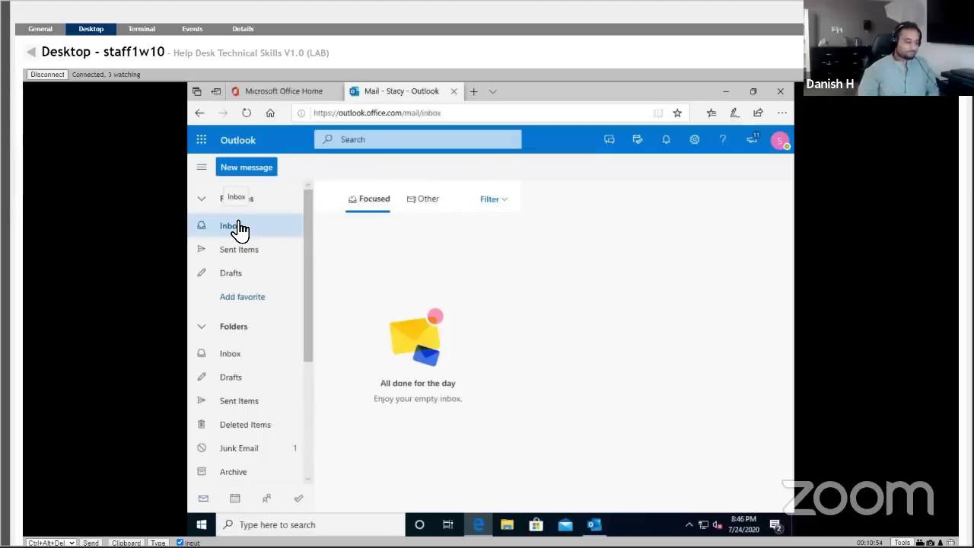
scroll(308, 305, "down", 3)
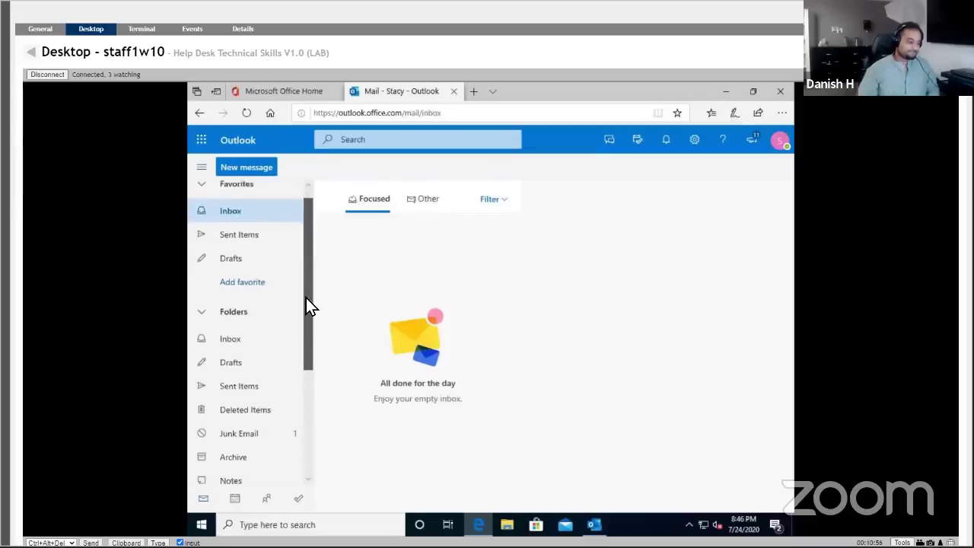
scroll(308, 320, "down", 3)
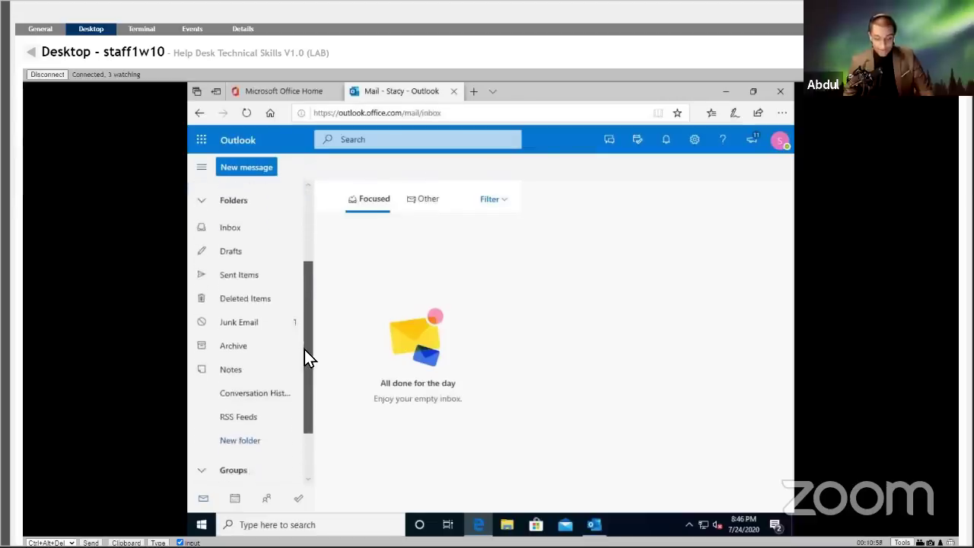
scroll(304, 358, "down", 2)
scroll(305, 389, "up", 1)
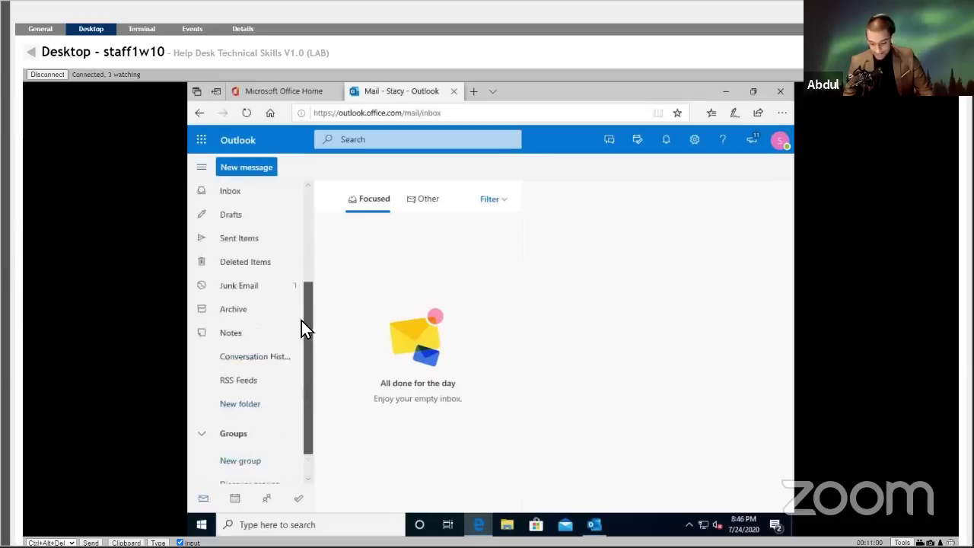
scroll(301, 321, "up", 5)
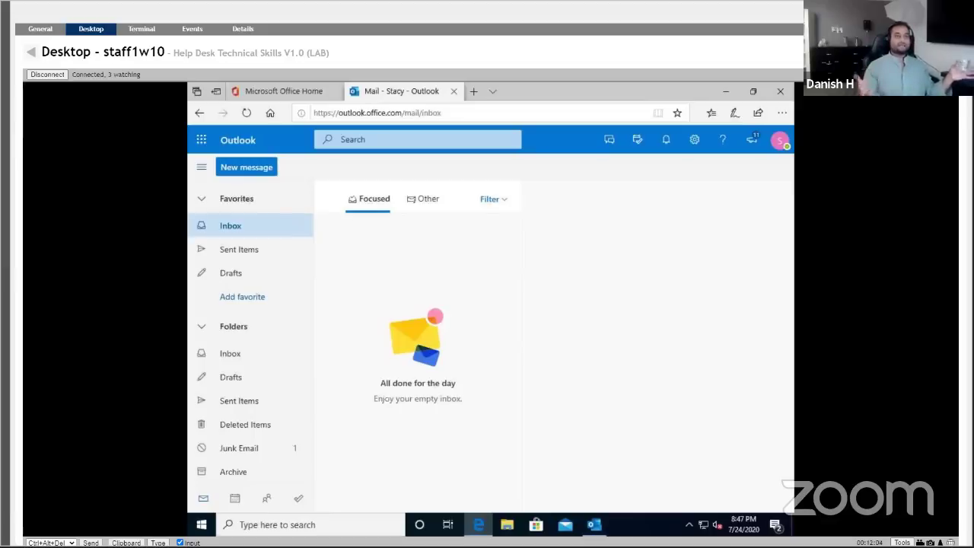
Open a remote desktop session to helpdesk1w10 from My Devices.
left_click(31, 53)
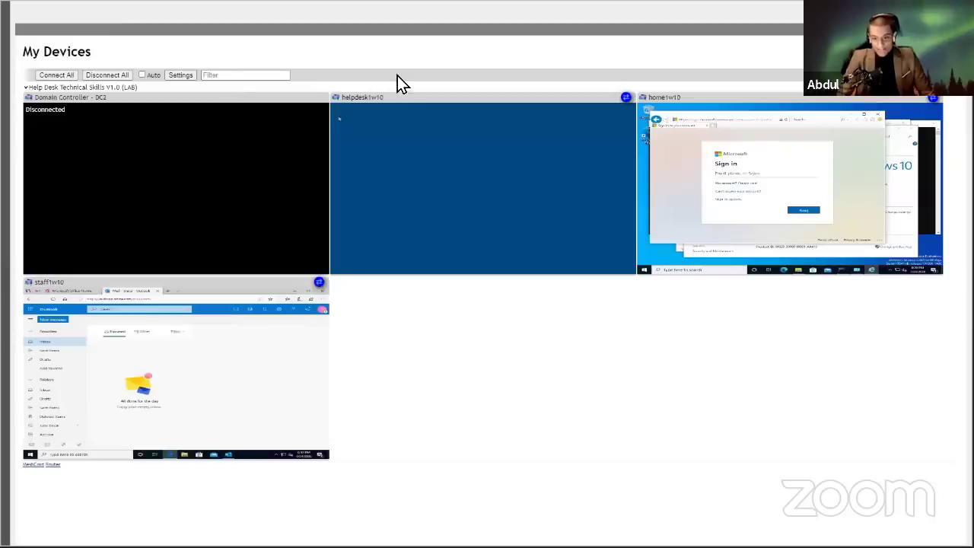
left_click(444, 151)
left_click(474, 172)
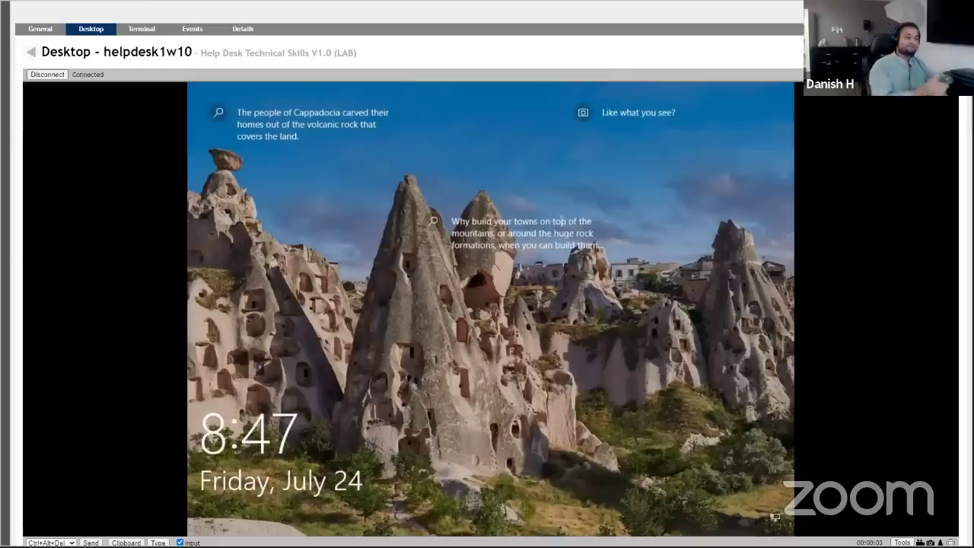
Send Ctrl+Alt+Del to helpdesk1w10 and sign in with the Helpdesk account password.
left_click(91, 543)
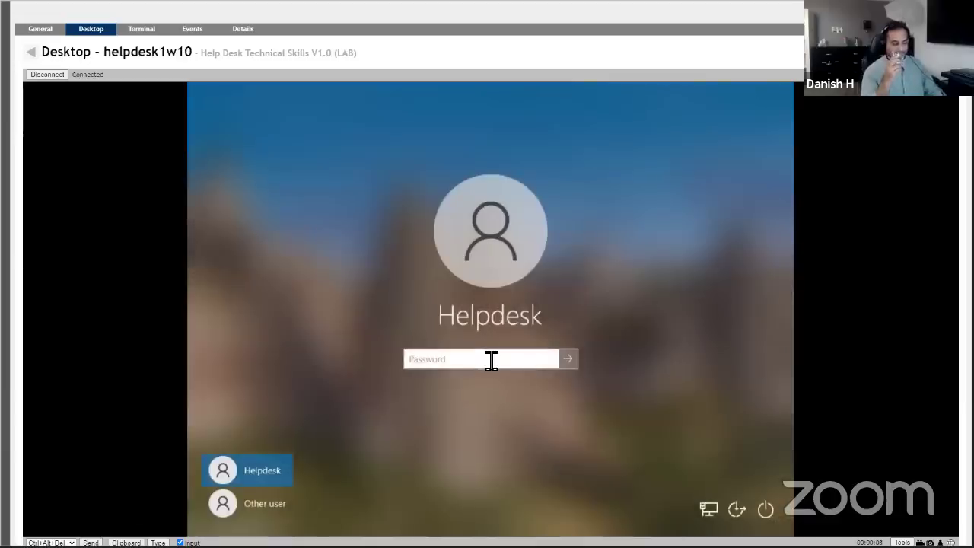
type("Passw0rd")
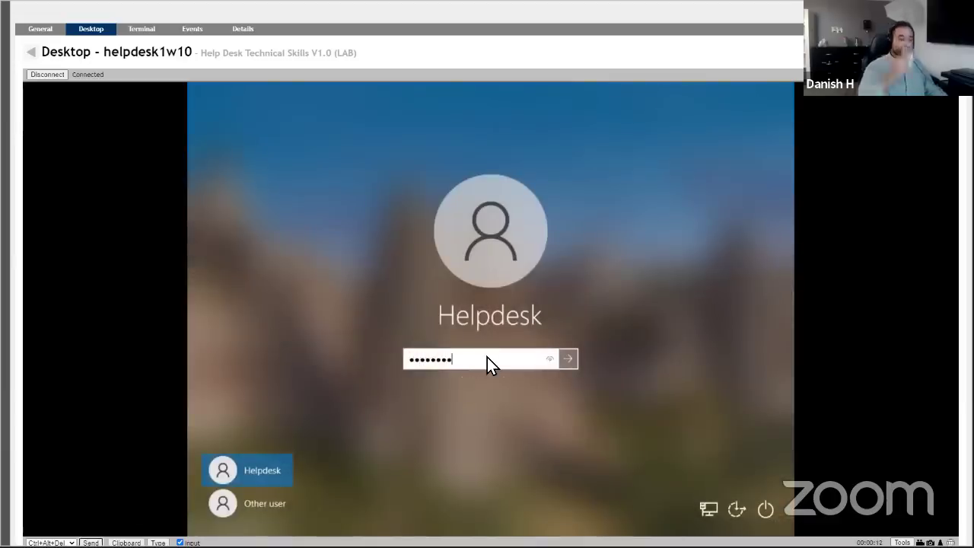
key("Return")
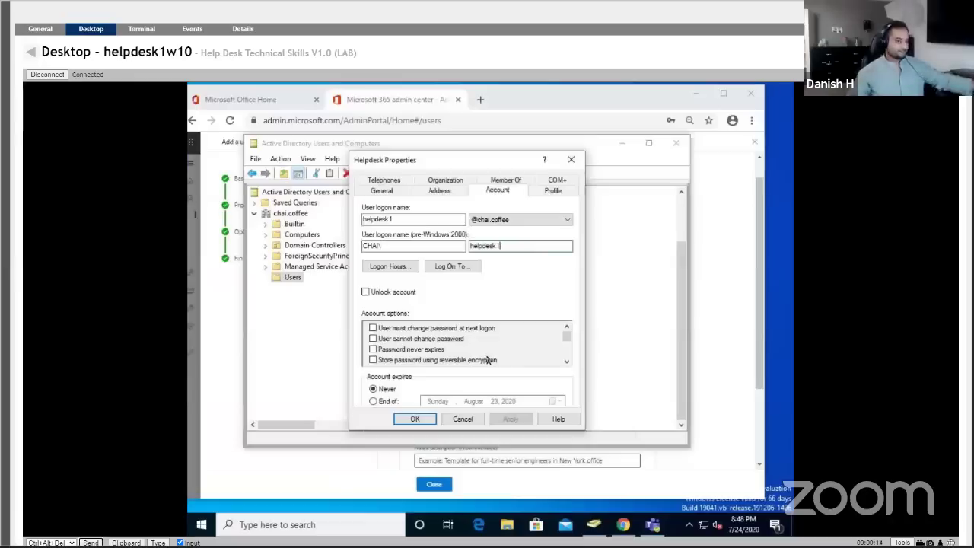
Bring Chrome forward and close the completed Add a user panel.
left_click(583, 96)
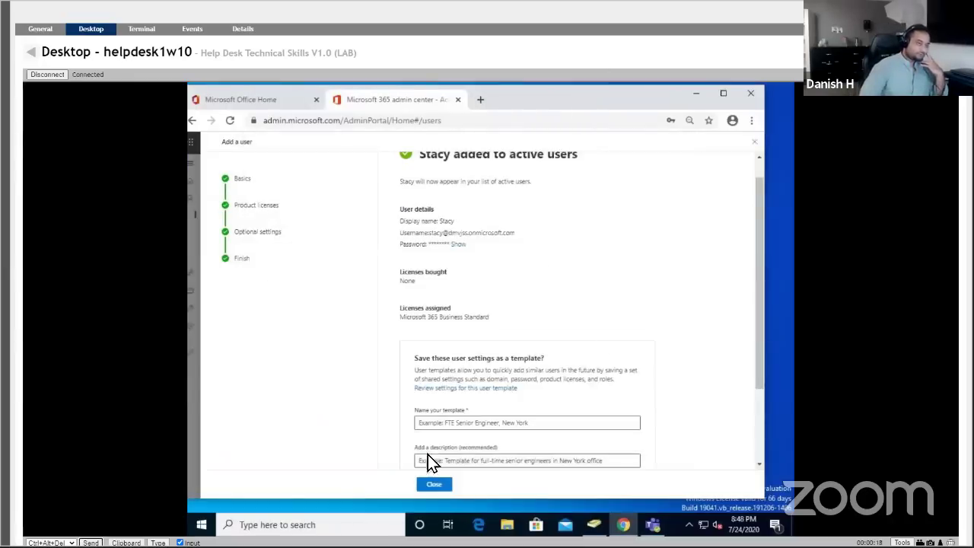
left_click(433, 487)
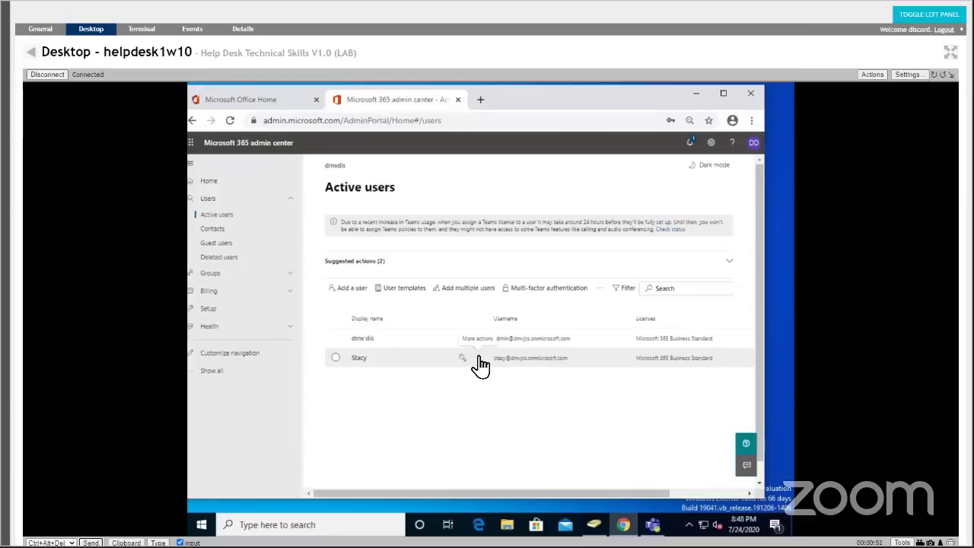
Check Stacy's More actions menu, then expand the admin navigation with Show all.
left_click(478, 358)
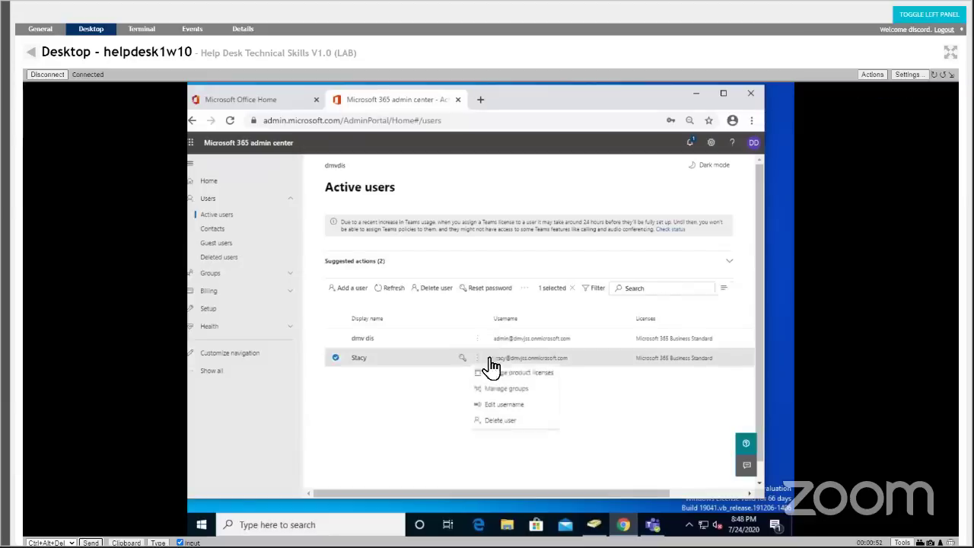
left_click(656, 429)
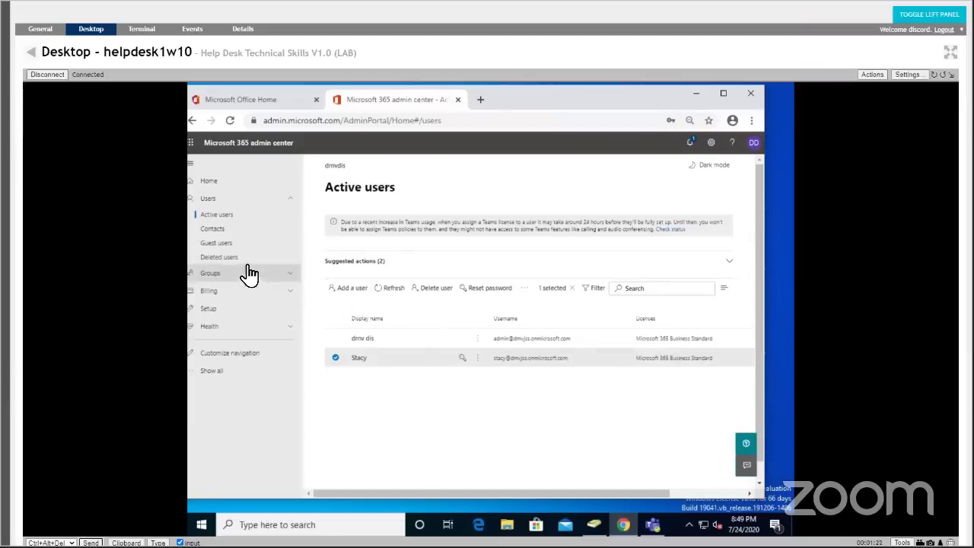
left_click(238, 373)
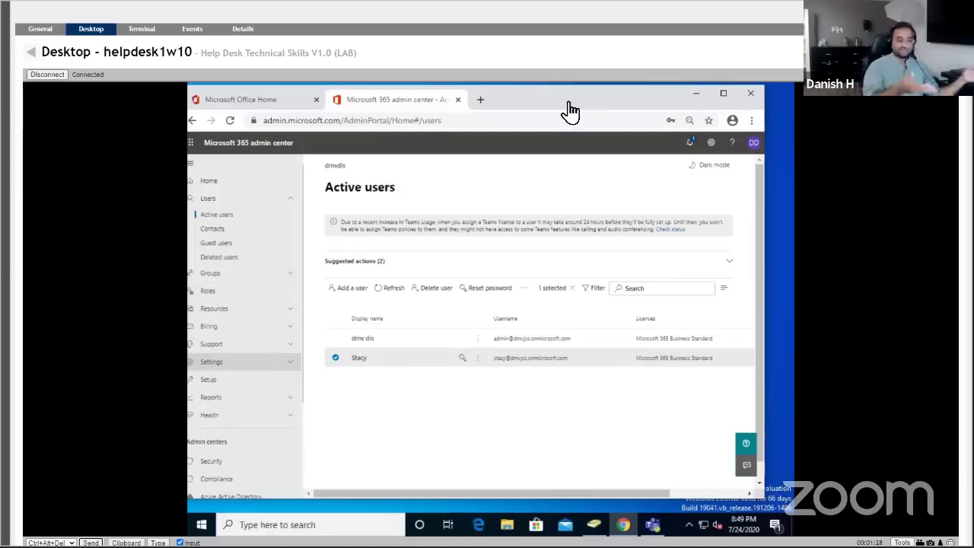
Close Teams and Active Directory Users and Computers, maximize Chrome, and open the Exchange admin center.
right_click(652, 519)
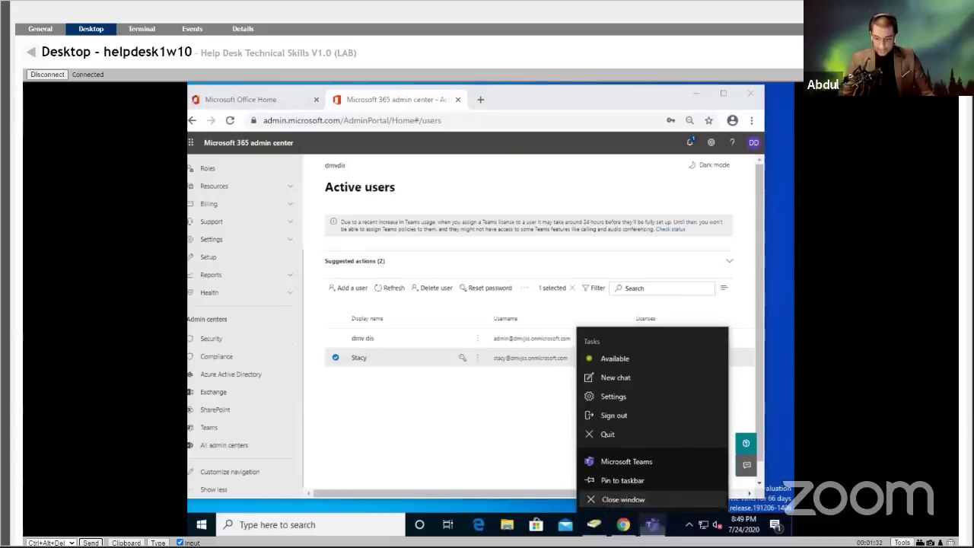
left_click(647, 511)
right_click(593, 523)
left_click(582, 499)
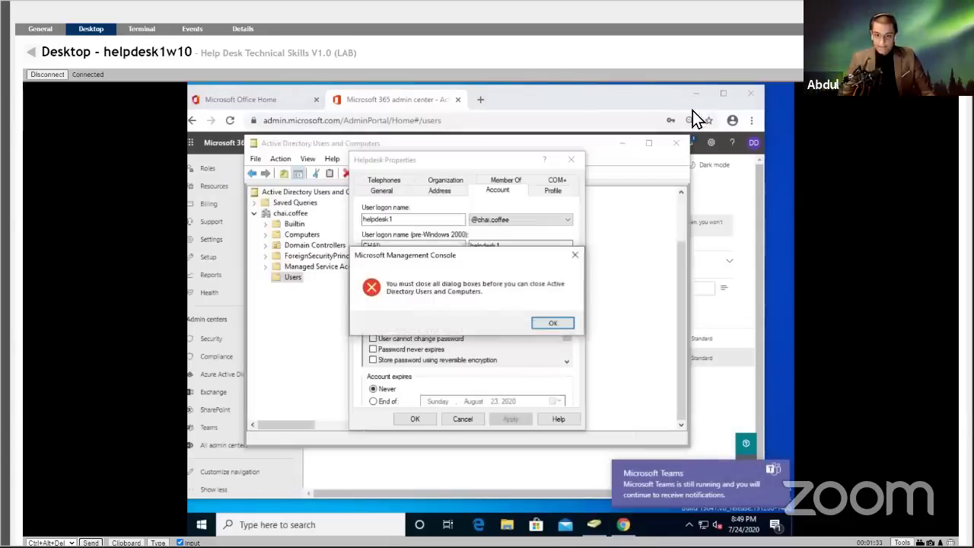
left_click(557, 322)
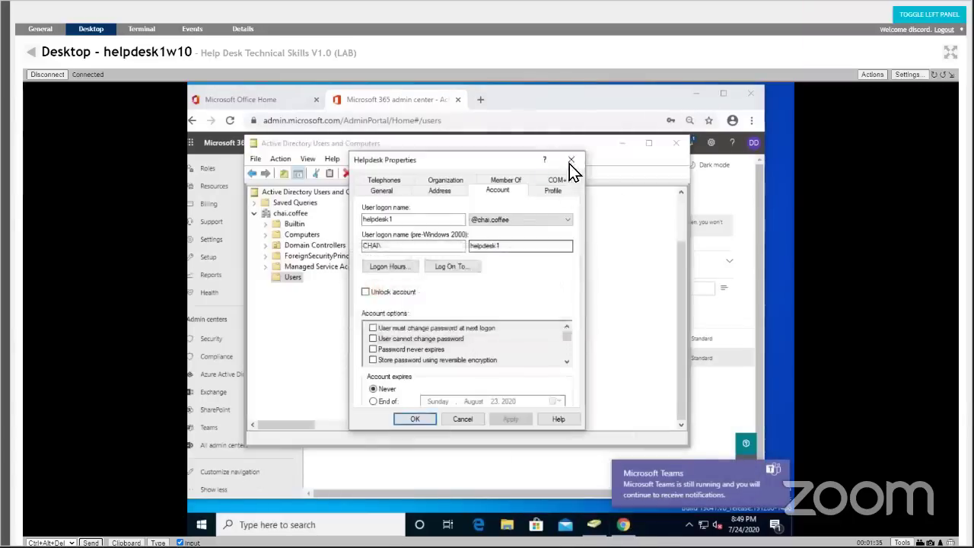
left_click(570, 161)
left_click(670, 146)
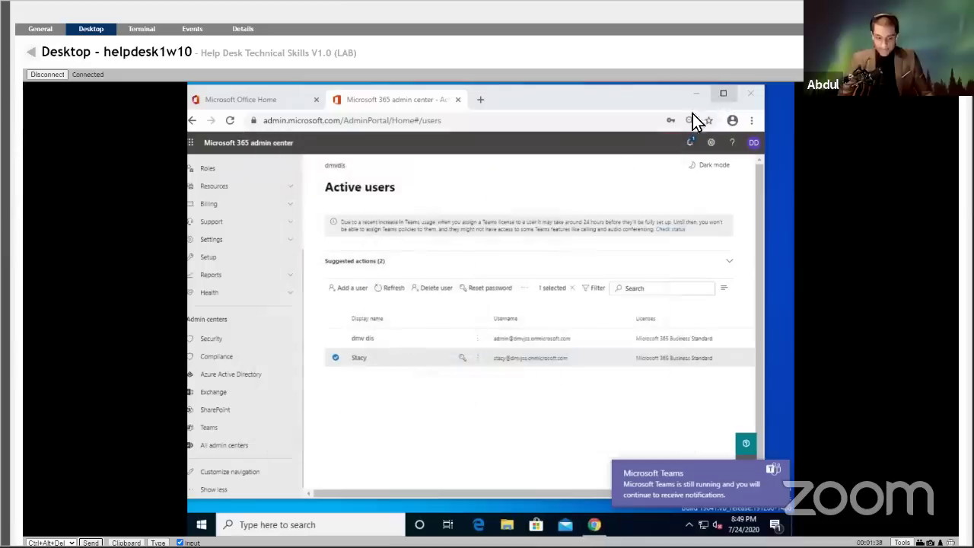
left_click(723, 93)
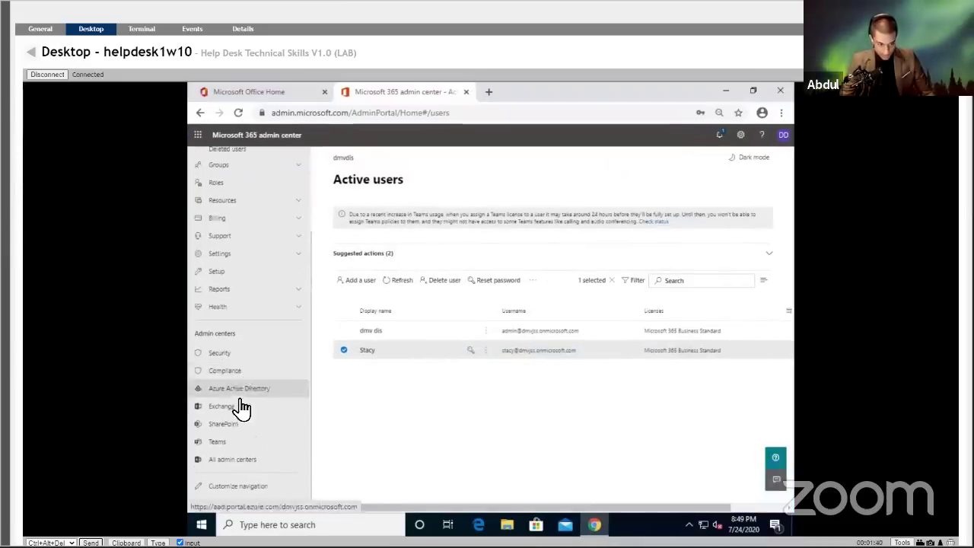
left_click(228, 406)
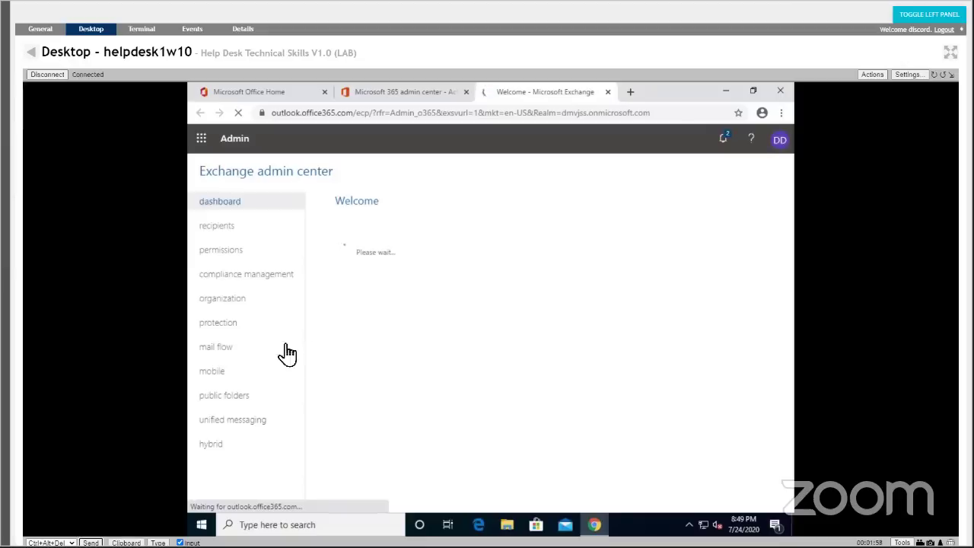
Go to mail flow > message trace in the Exchange admin center and scroll the page.
left_click(217, 347)
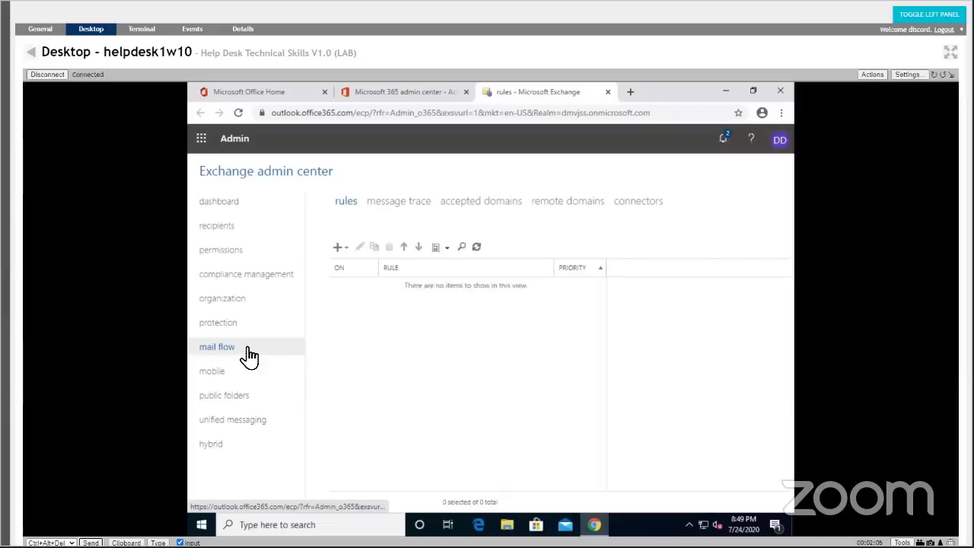
left_click(394, 215)
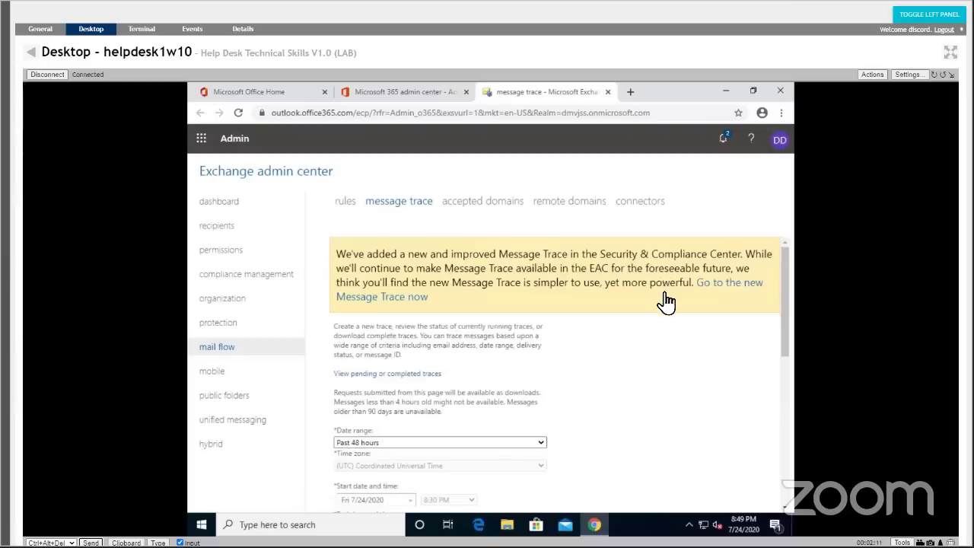
scroll(664, 305, "down", 10)
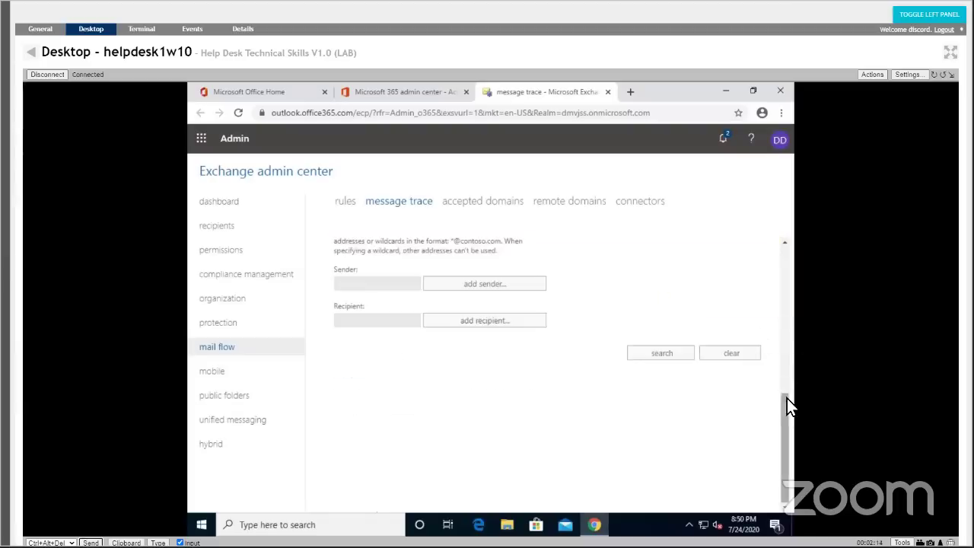
left_click_drag(787, 401, 772, 255)
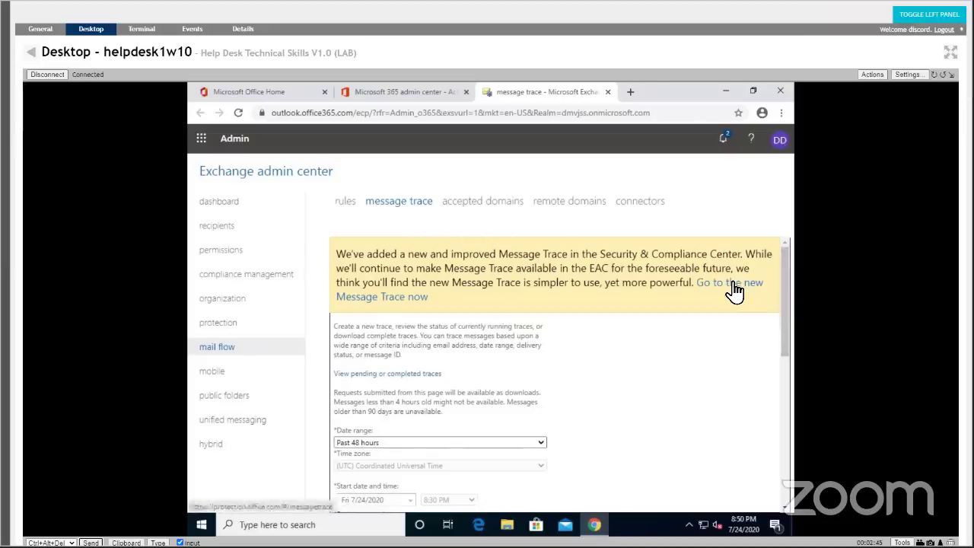
Launch the new Message Trace in Security & Compliance and open Mail flow > Message trace.
left_click(681, 283)
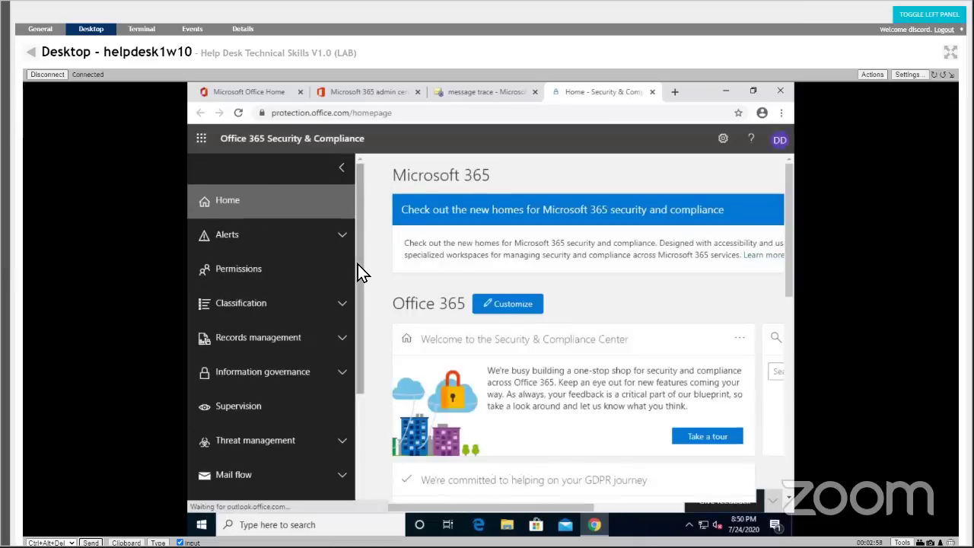
left_click_drag(358, 264, 366, 279)
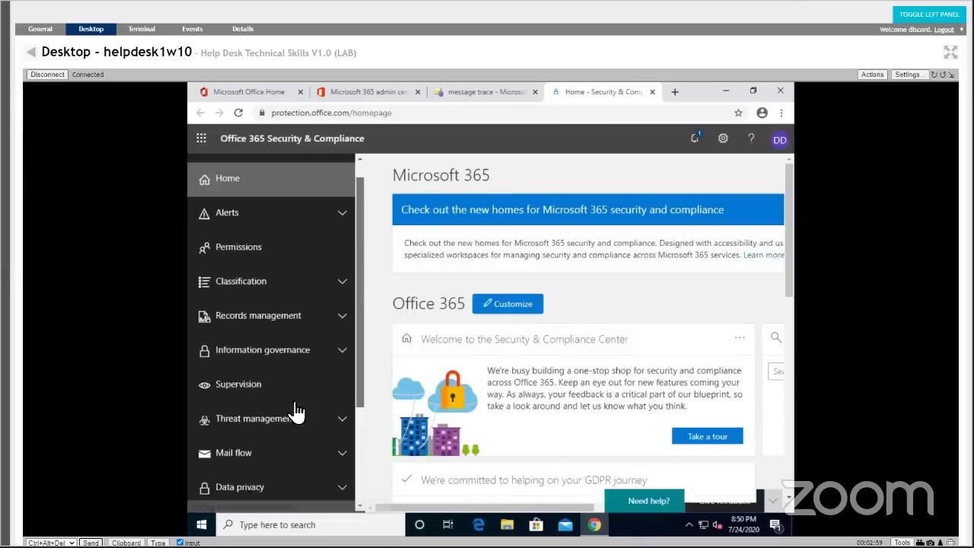
left_click(290, 452)
left_click_drag(358, 338, 346, 395)
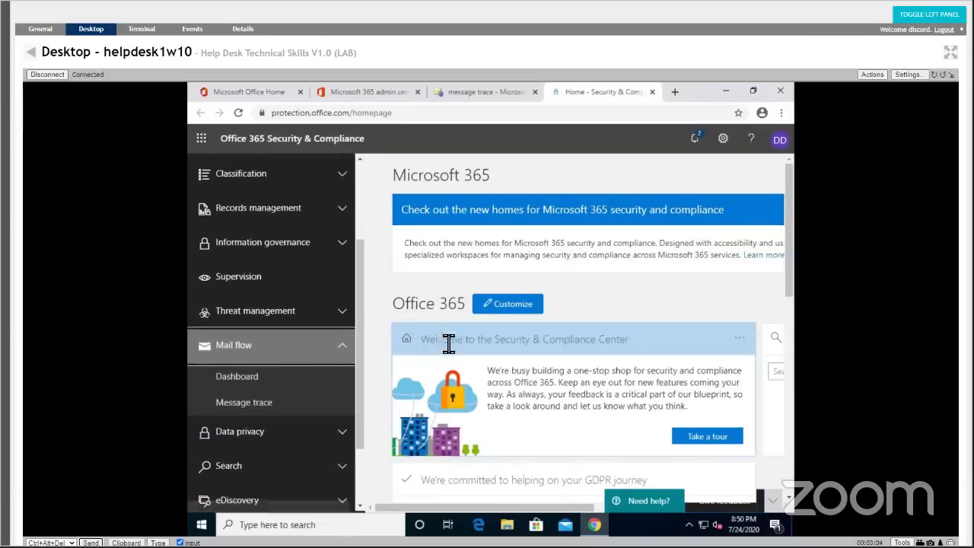
left_click(294, 399)
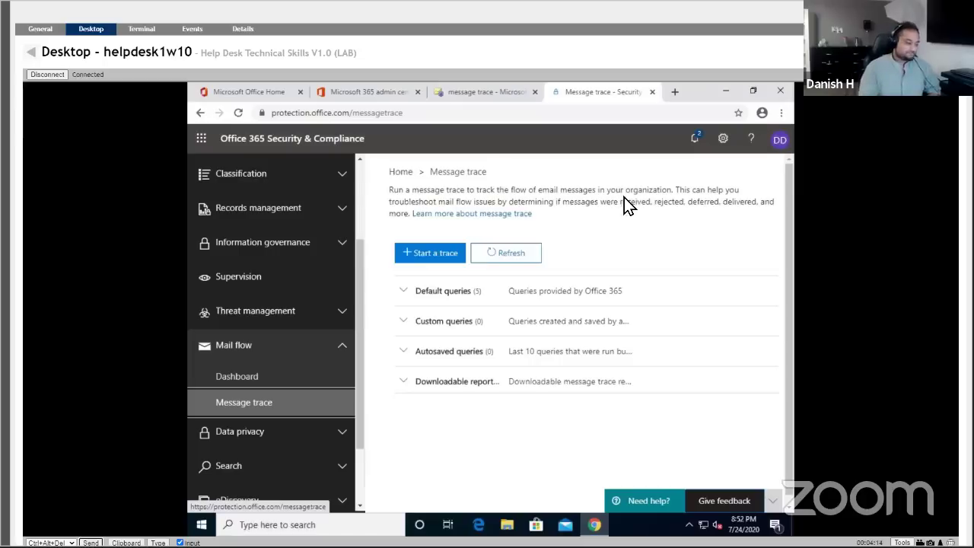
Start a new message trace and place the cursor in the sender field.
left_click(407, 254)
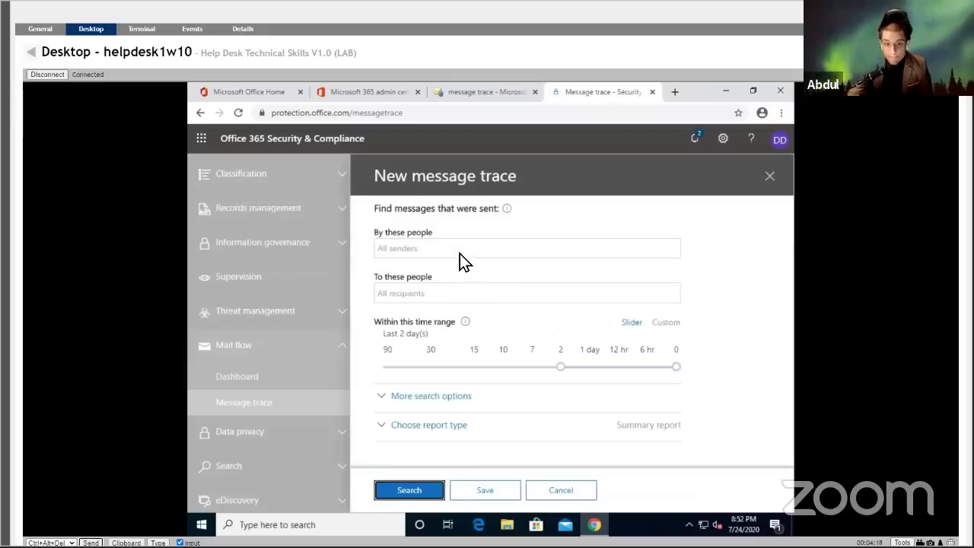
left_click(463, 256)
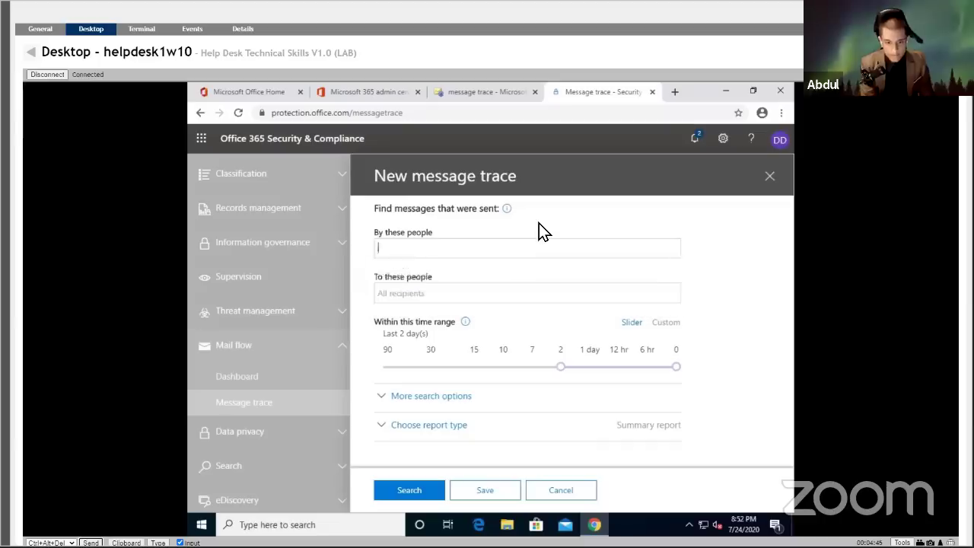
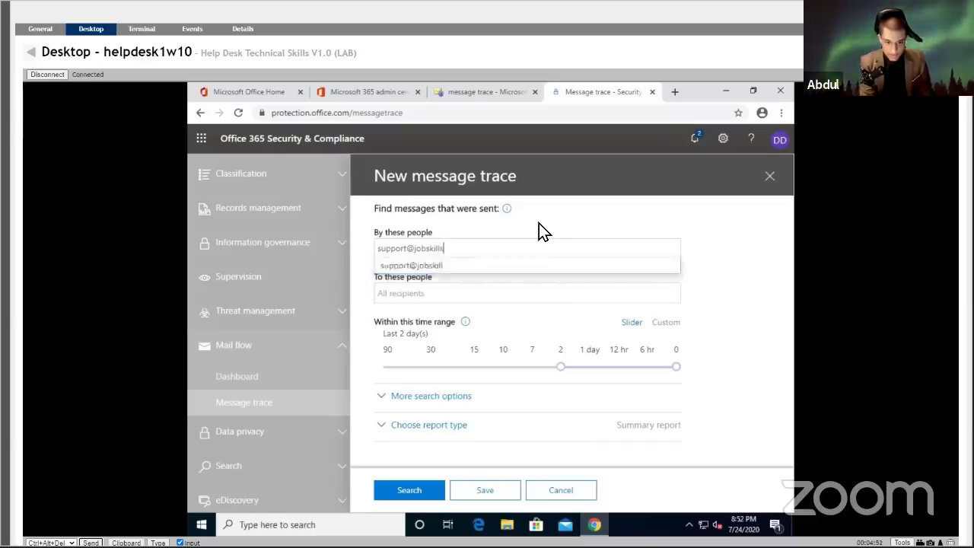
Trace mail from the support address to the staff user, then return to Active users.
left_click(493, 266)
left_click(484, 296)
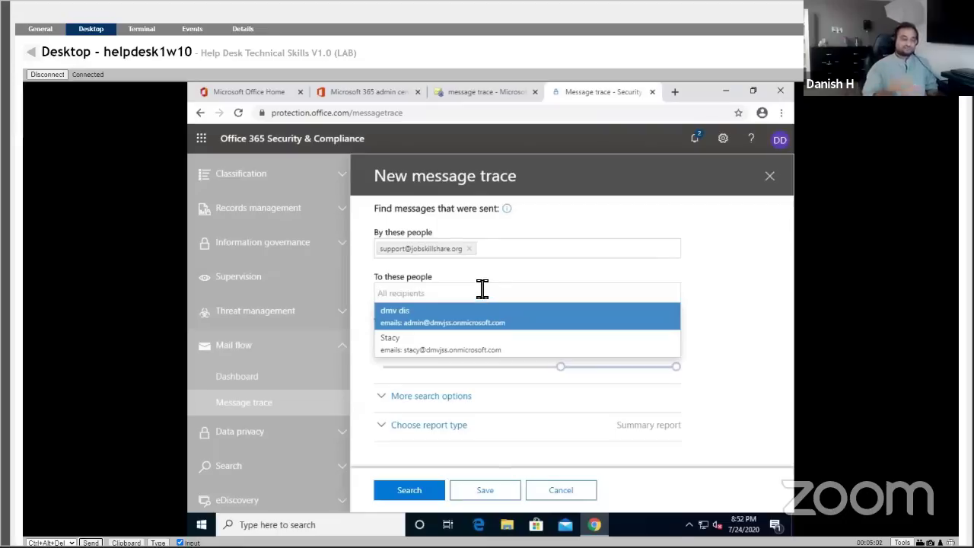
left_click(465, 351)
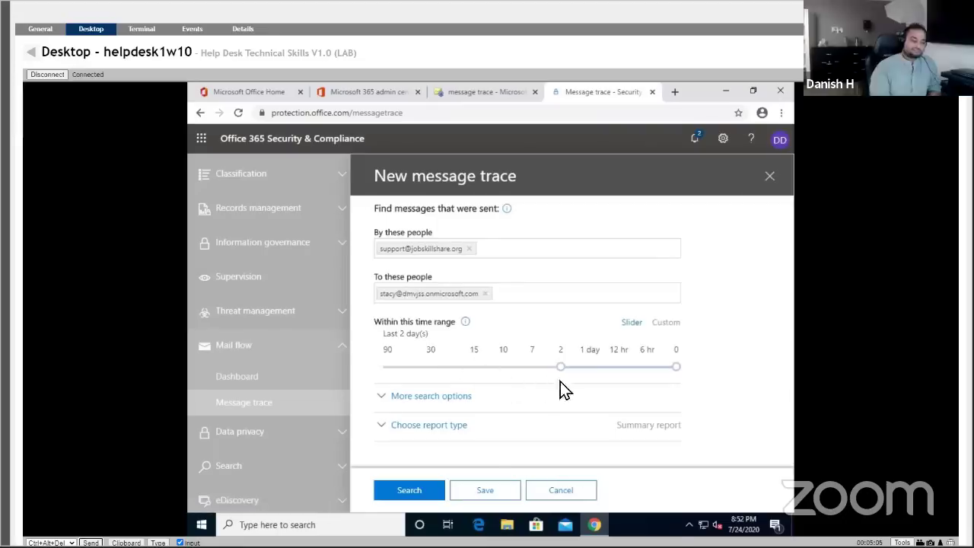
left_click(431, 490)
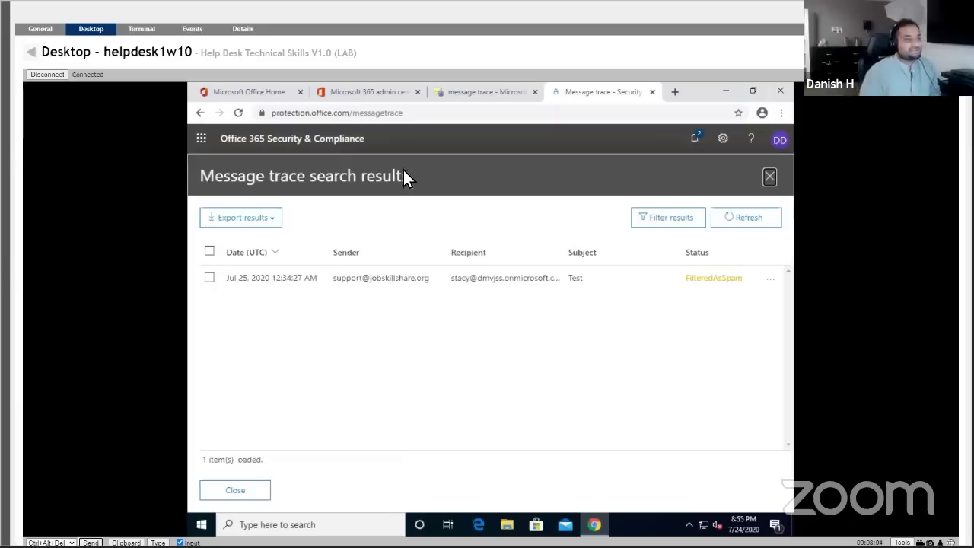
left_click(348, 100)
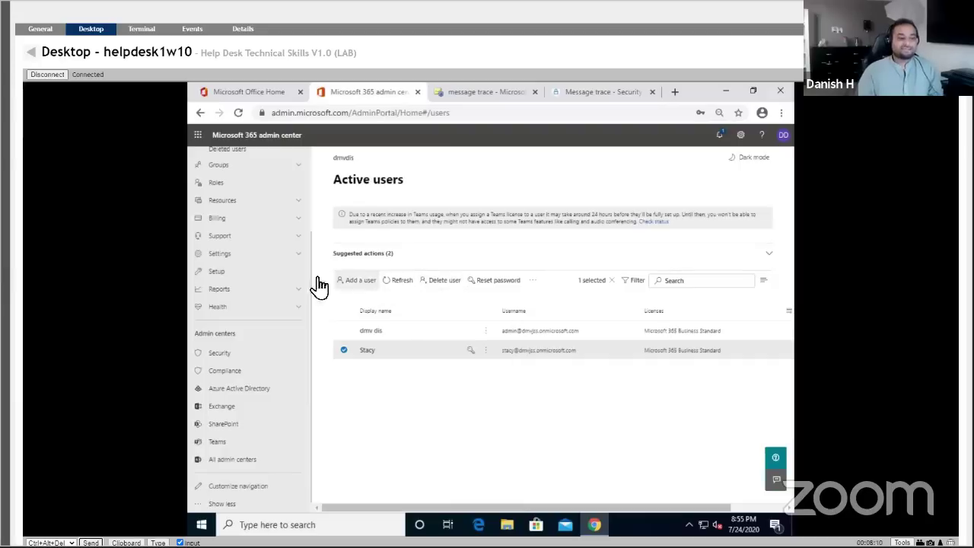
Check the staff user's account actions, then go back to MeshCentral's My Devices list.
scroll(272, 281, "up", 3)
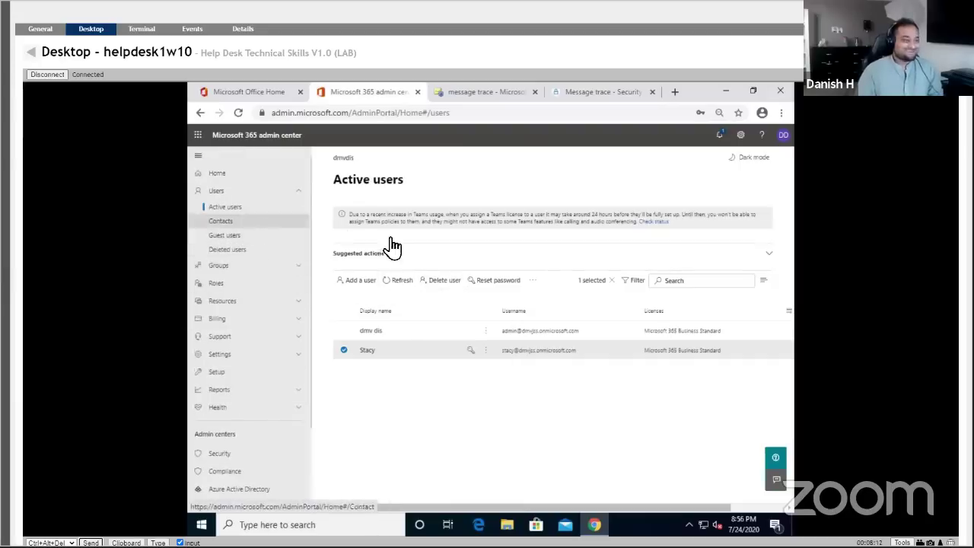
left_click(486, 350)
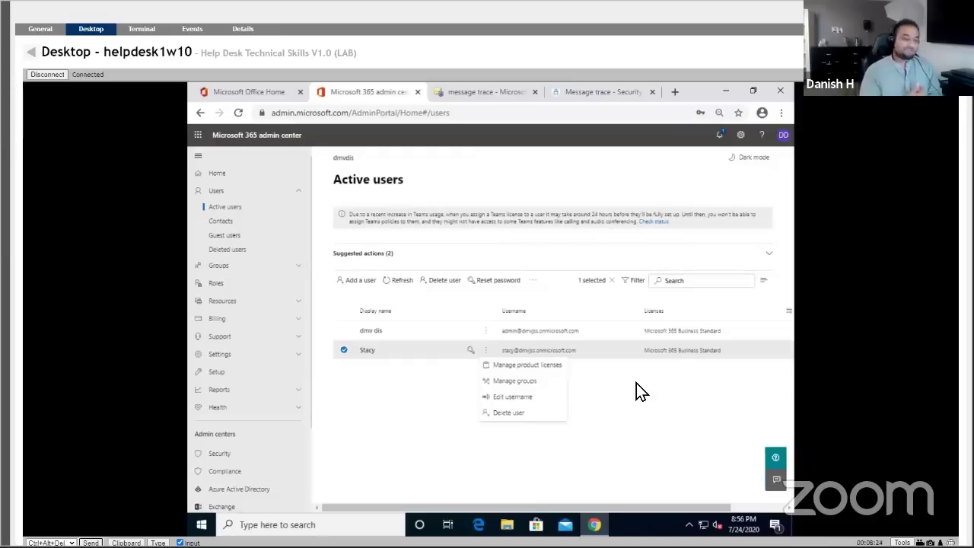
left_click(637, 382)
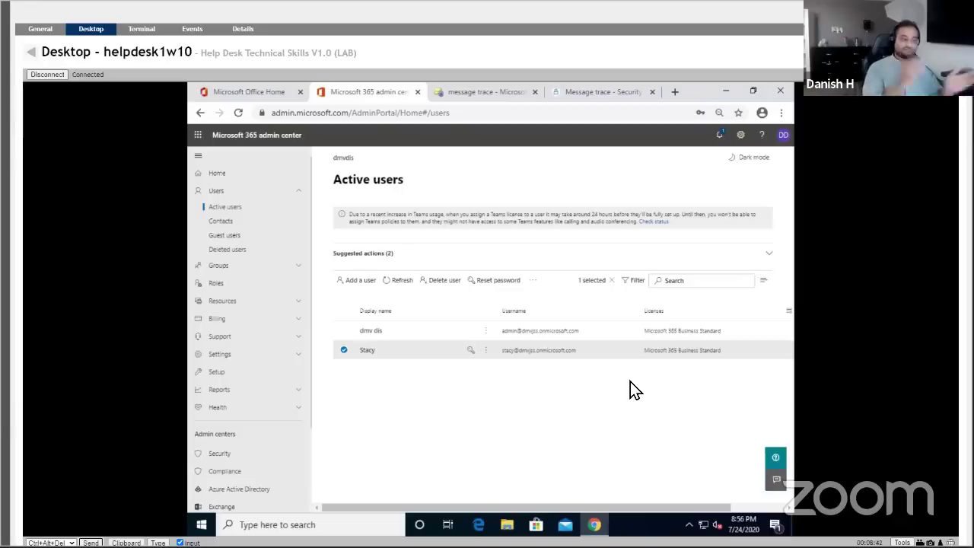
left_click(31, 52)
Connect to staff1w10's desktop and open Outlook's Junk email settings, scrolled to Safe senders.
right_click(257, 328)
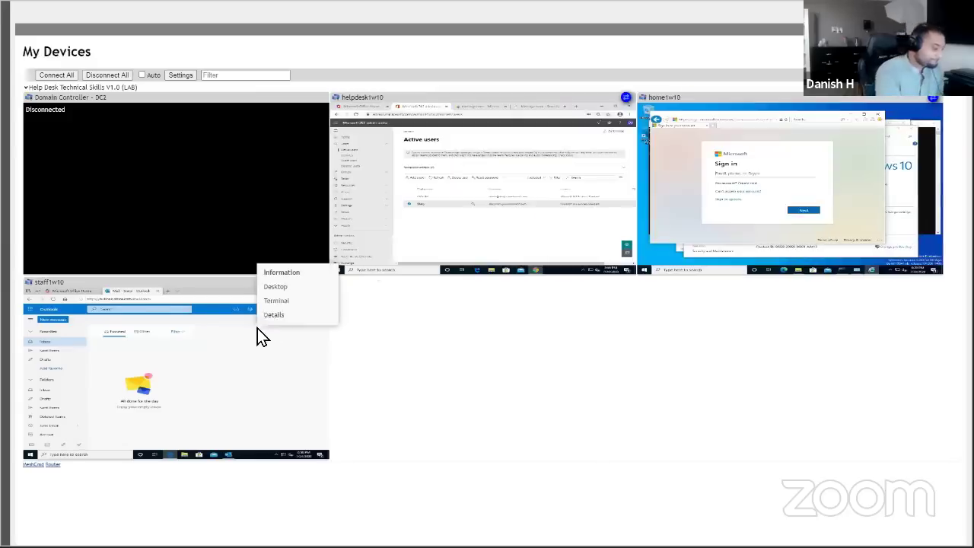
left_click(285, 288)
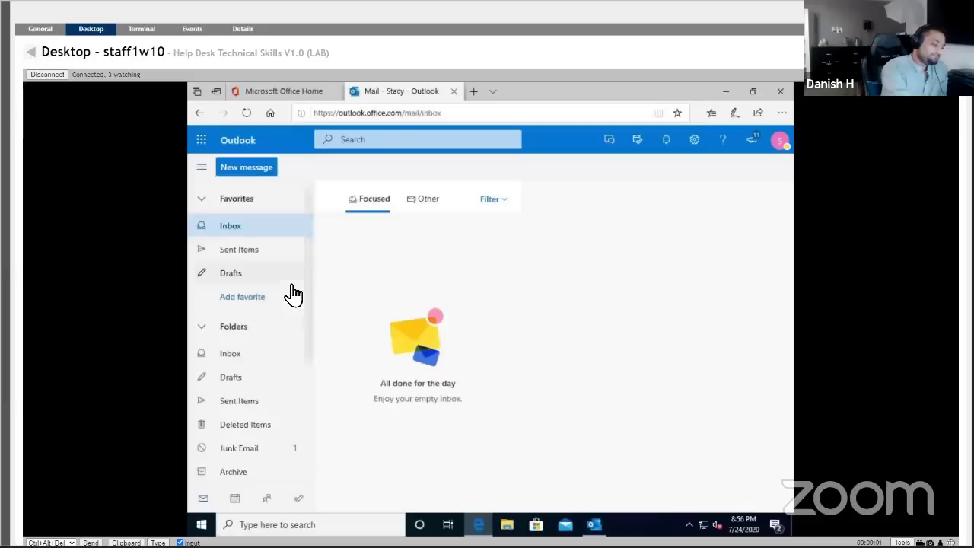
left_click(695, 144)
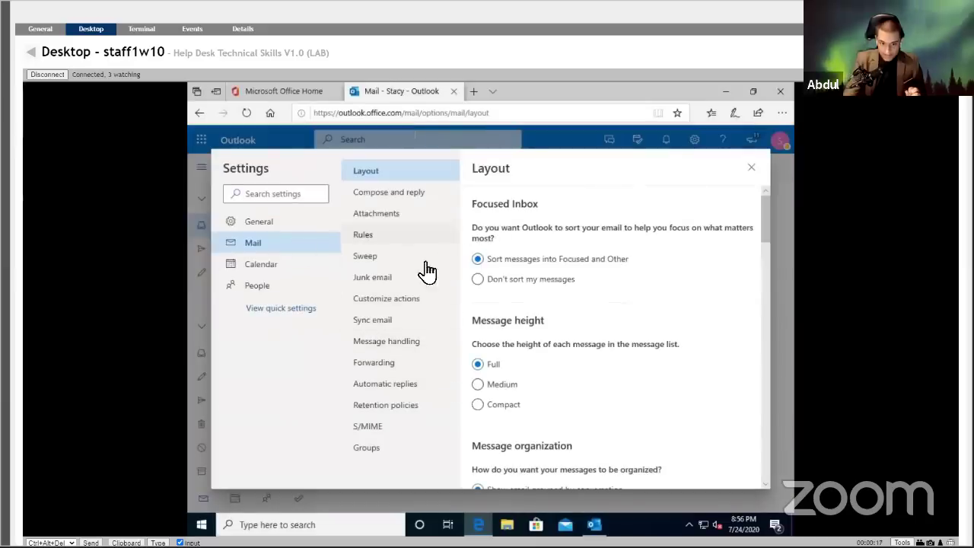
left_click(410, 279)
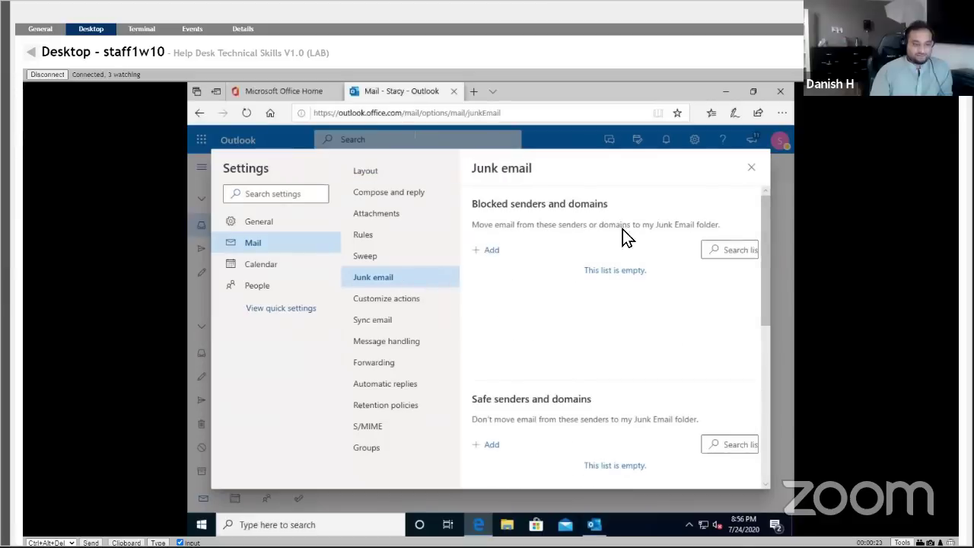
scroll(562, 423, "down", 5)
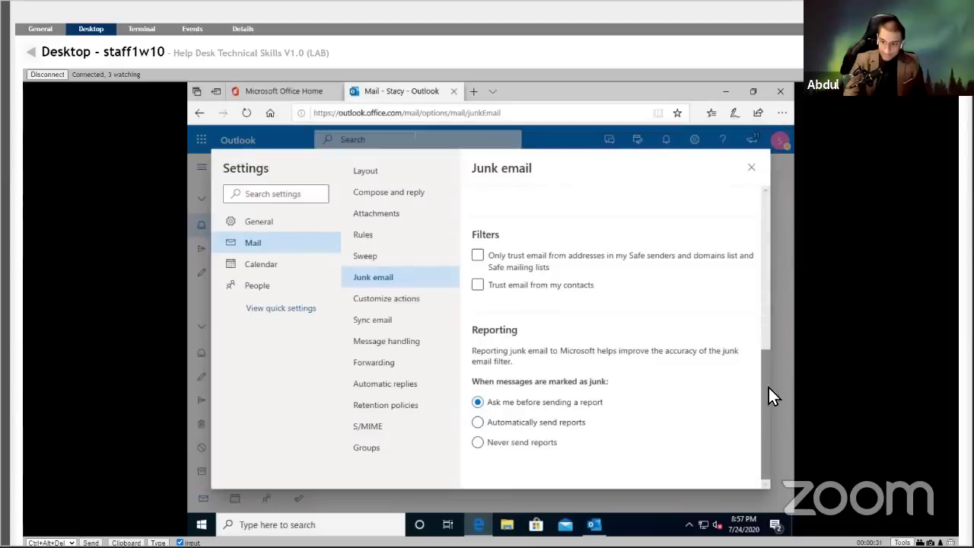
left_click_drag(766, 392, 768, 315)
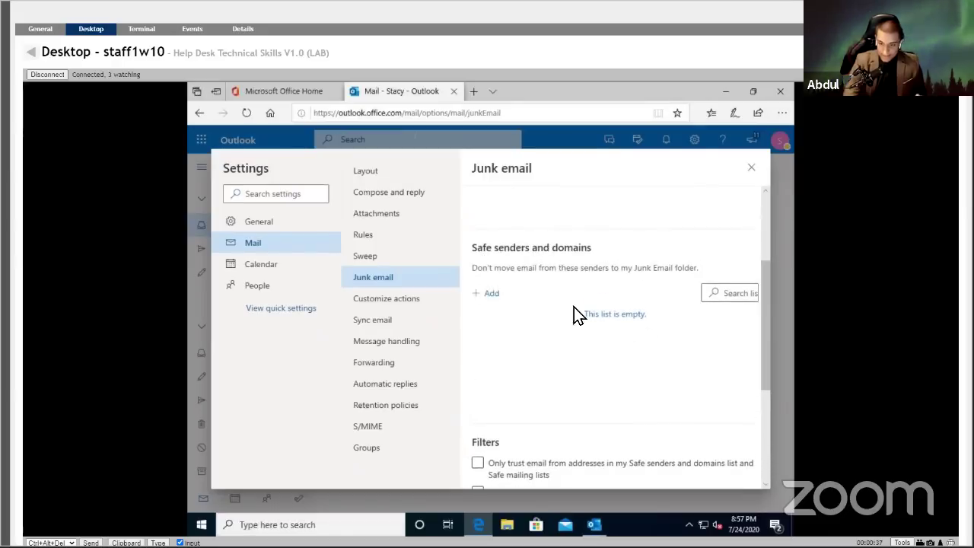
Begin adding a new entry to the Safe senders and domains list.
left_click(491, 297)
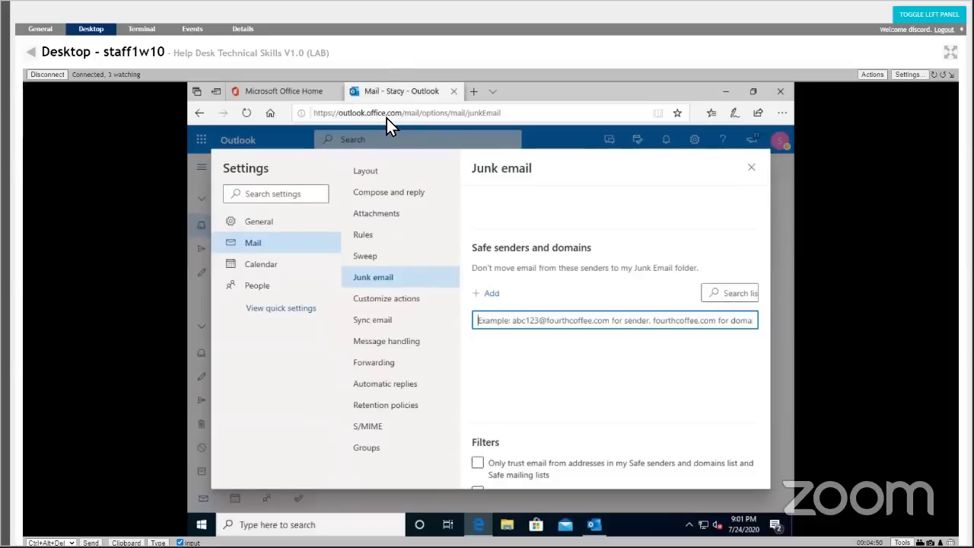
mouse_move(286, 3)
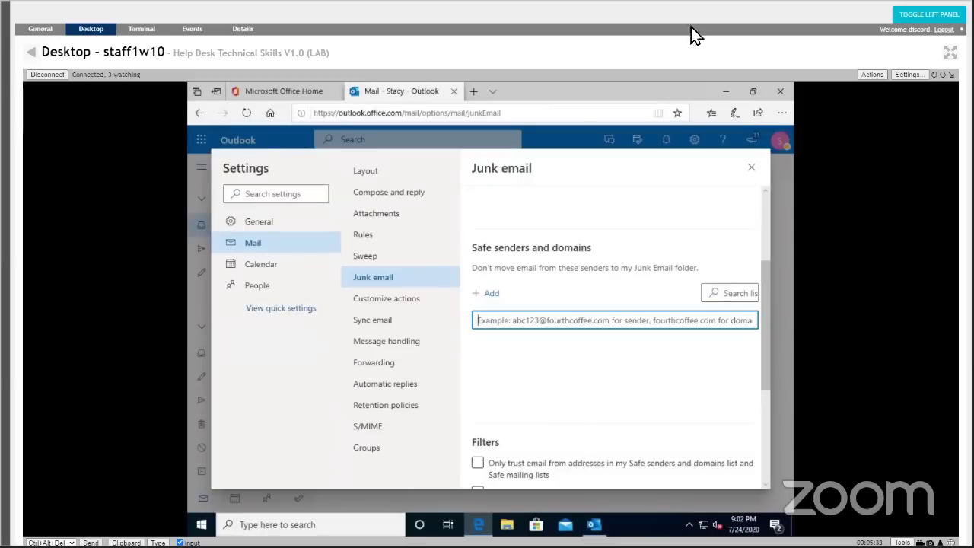
Minimize the browser and Outlook windows on the remote desktop.
left_click(720, 96)
left_click(720, 97)
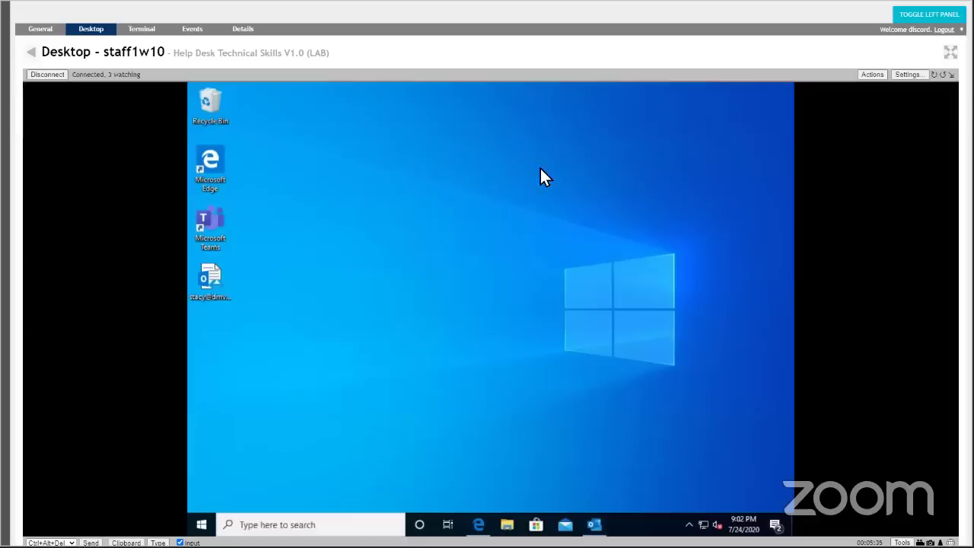
right_click(424, 164)
left_click(411, 347)
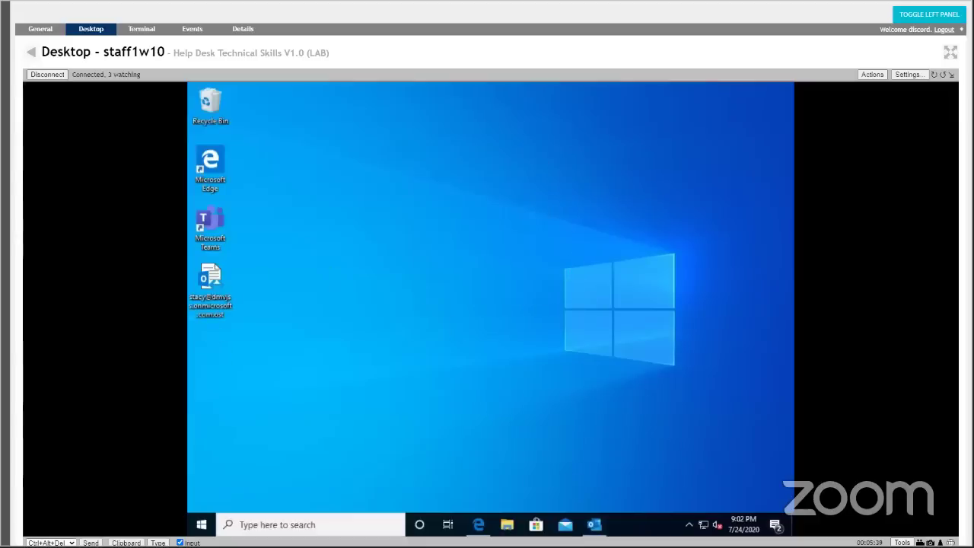
Open and close Task Manager via Ctrl+Alt+Del, then restore the Outlook window.
left_click(91, 543)
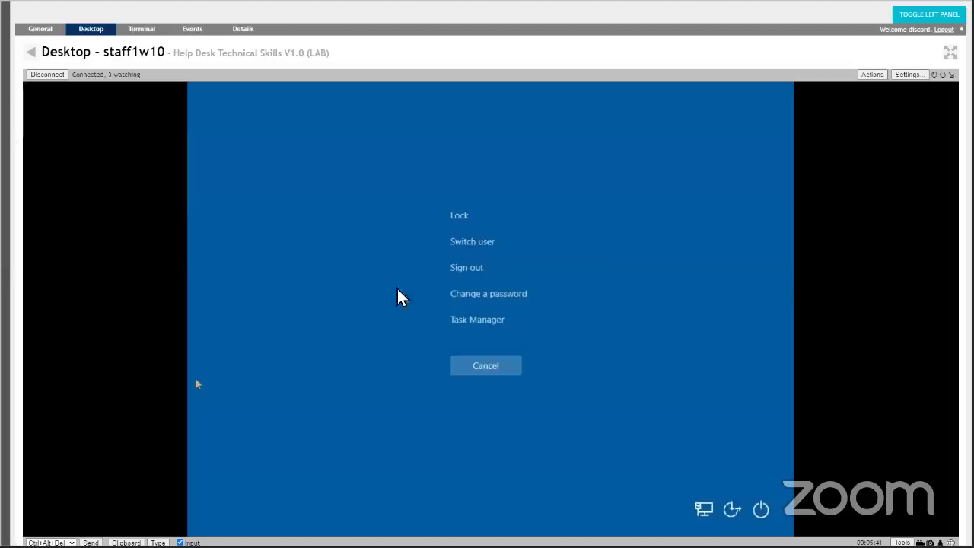
left_click(488, 320)
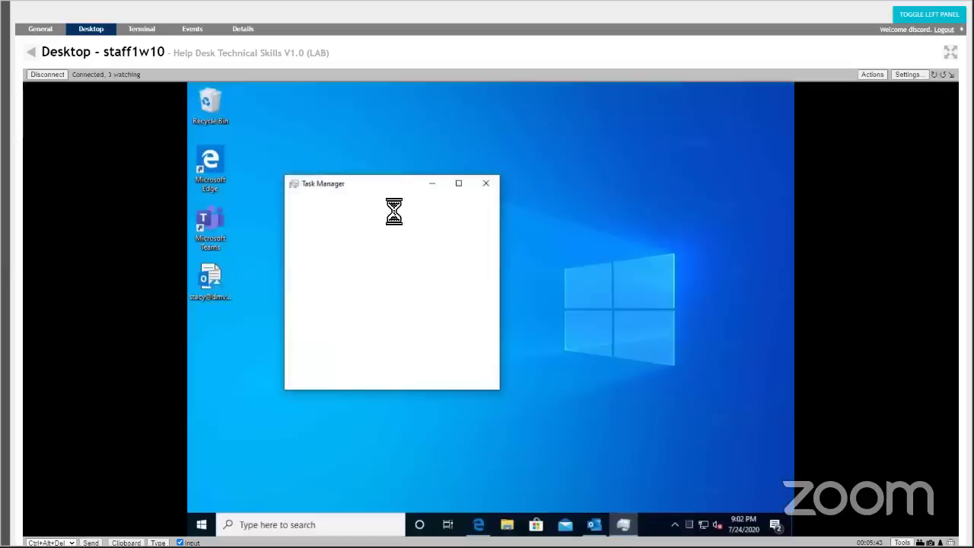
left_click(484, 184)
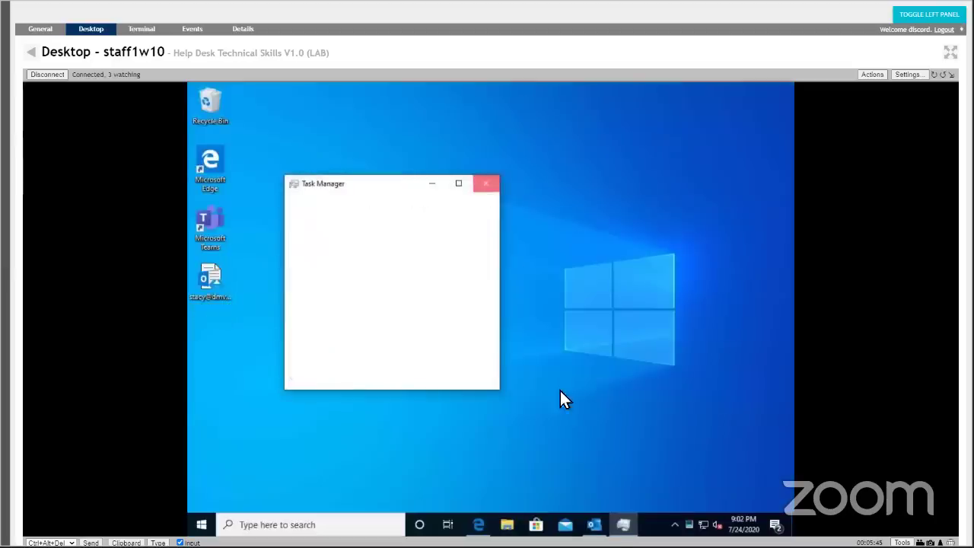
left_click(594, 524)
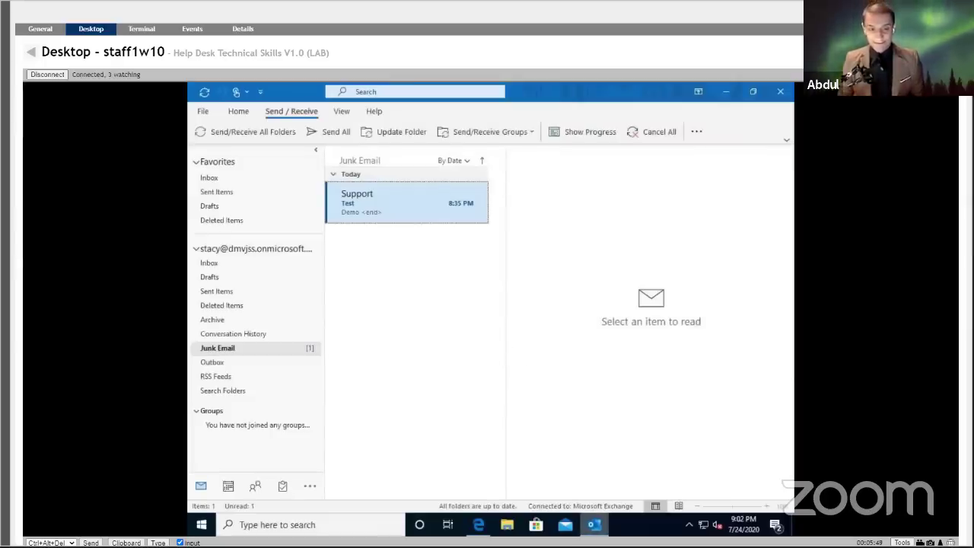
Select the Inbox and review the advanced view settings without changing them.
mouse_move(593, 524)
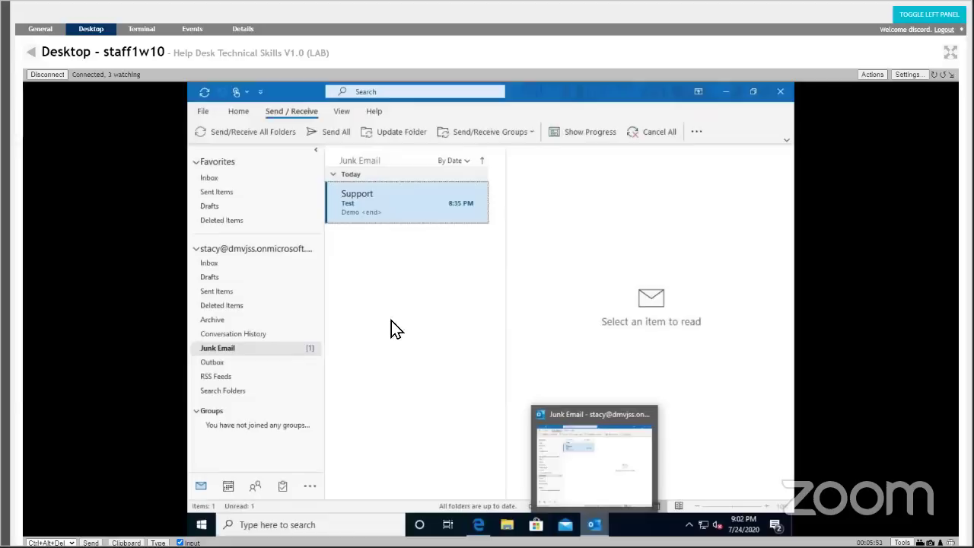
left_click(339, 114)
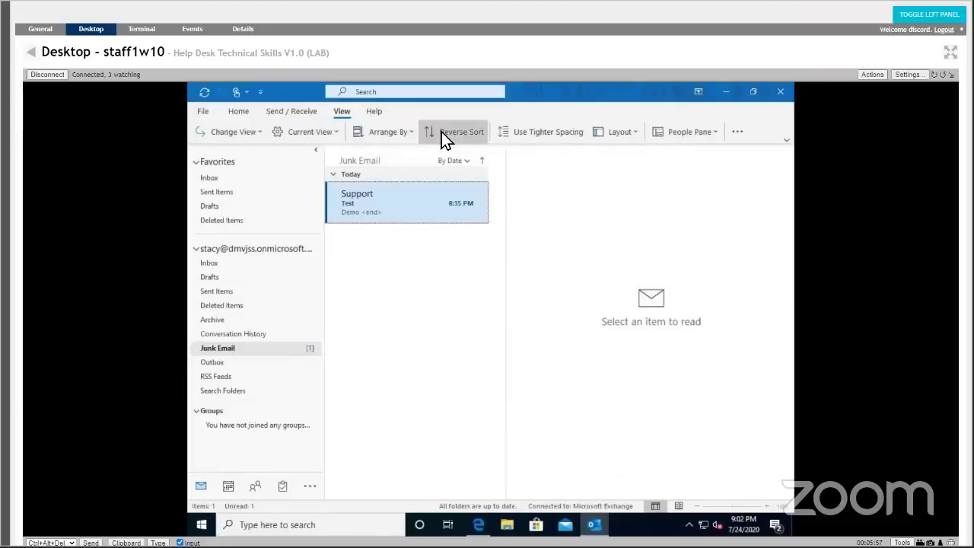
left_click(266, 177)
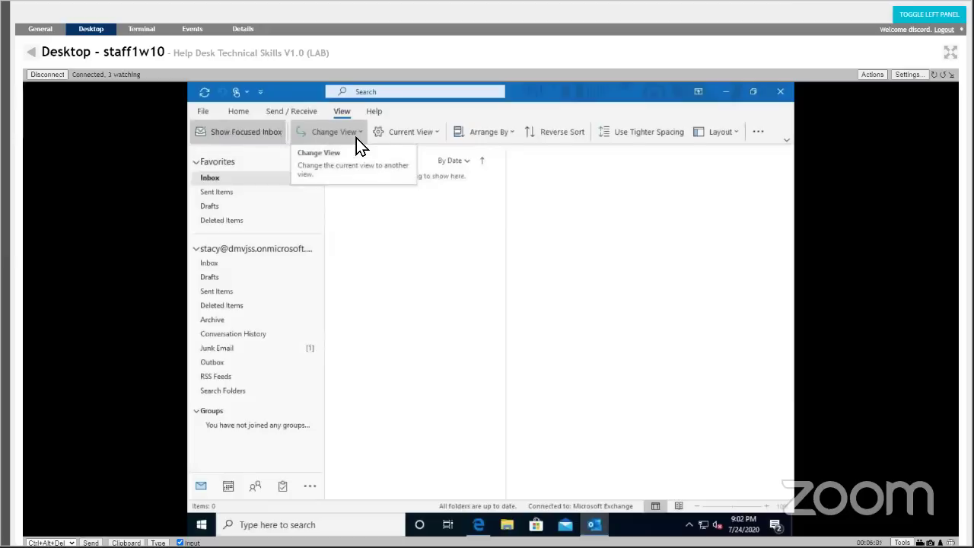
left_click(435, 131)
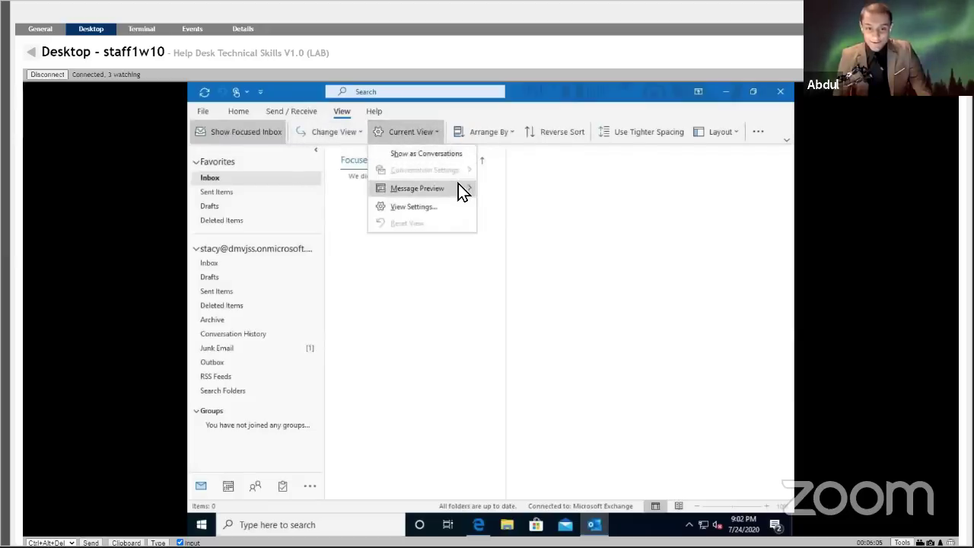
mouse_move(462, 185)
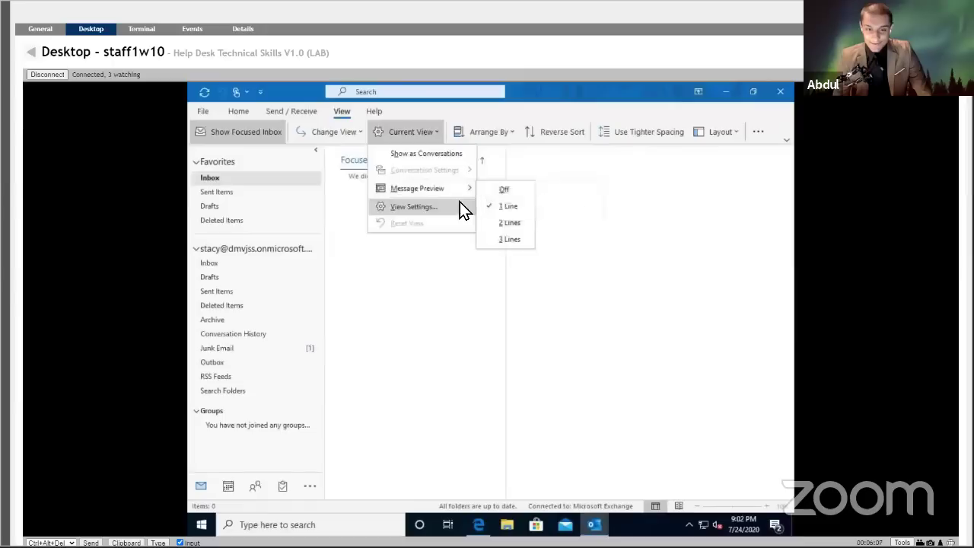
left_click(459, 204)
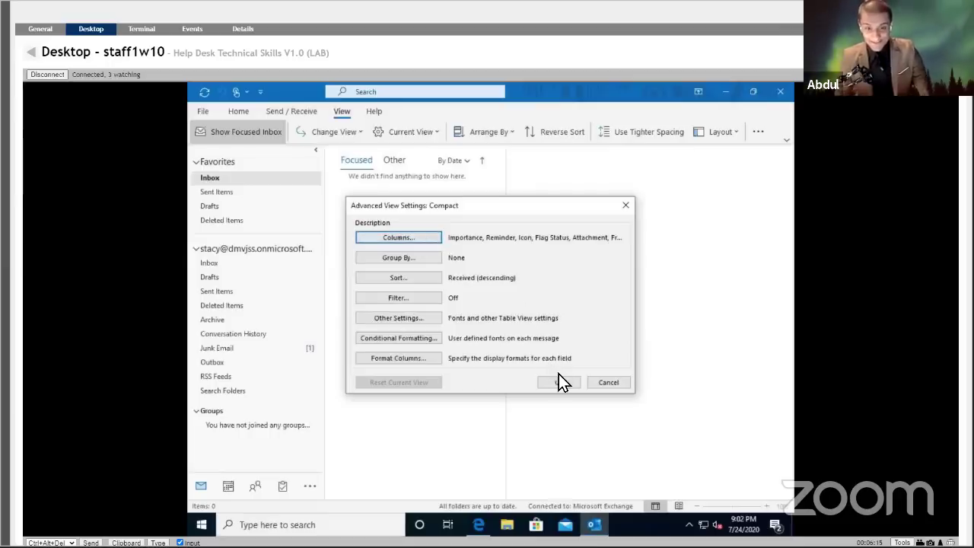
left_click(608, 383)
Move the reading pane to the bottom, below the message list.
left_click(508, 136)
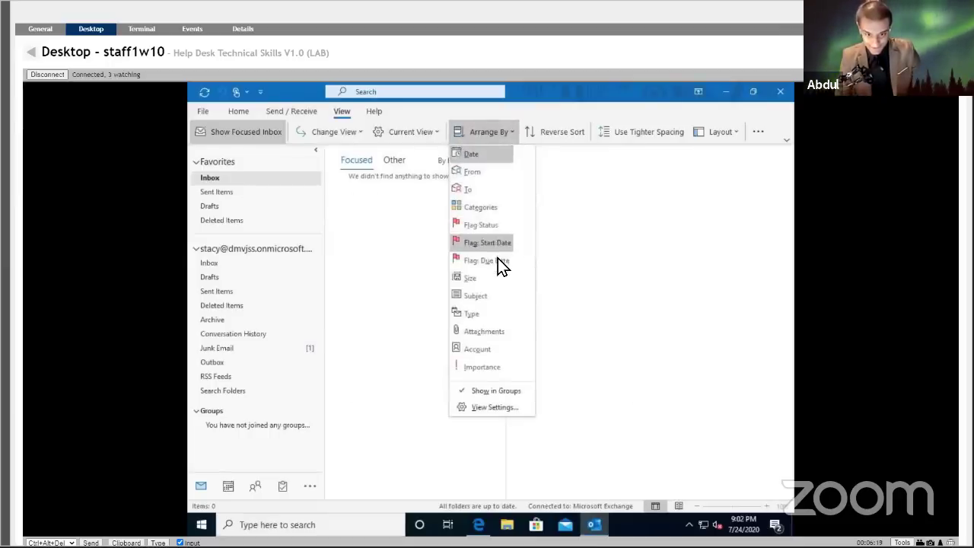
left_click(735, 135)
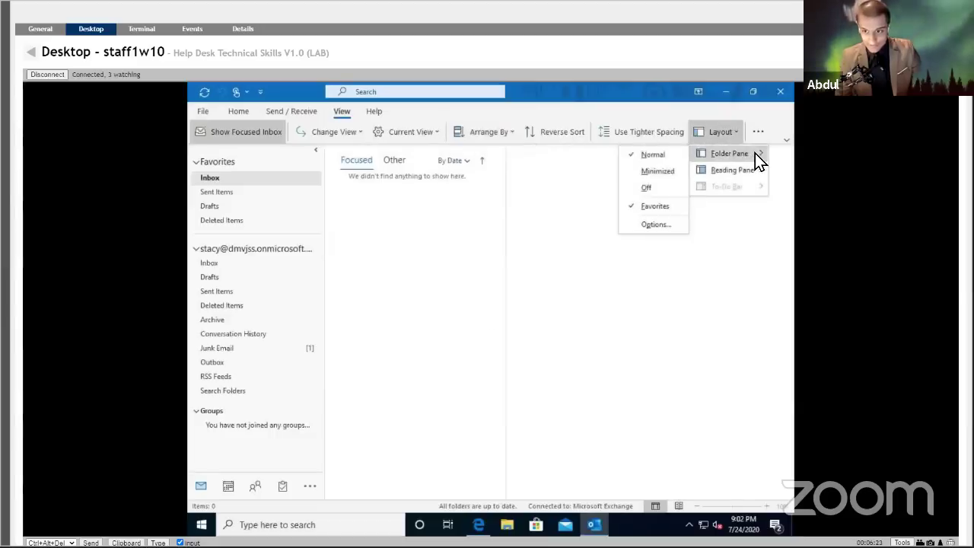
mouse_move(753, 169)
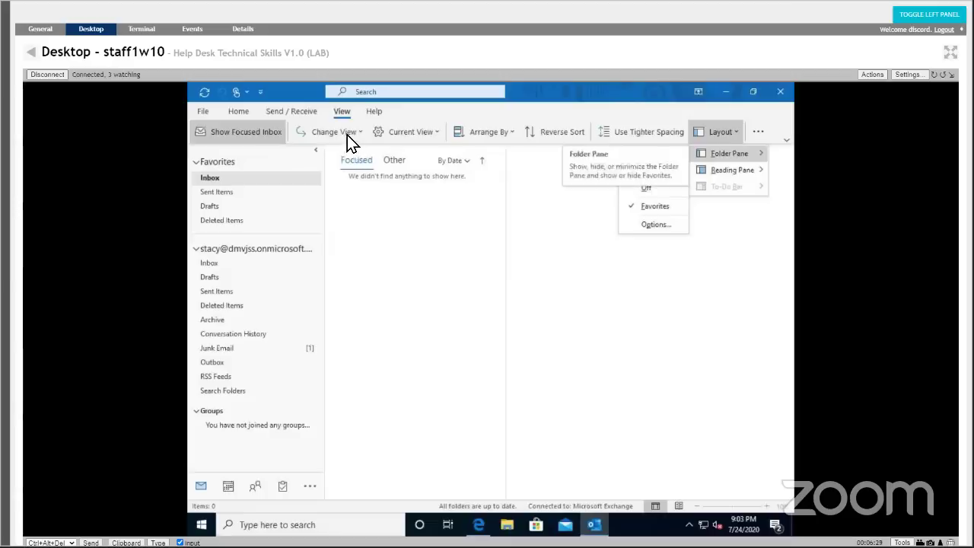
mouse_move(707, 176)
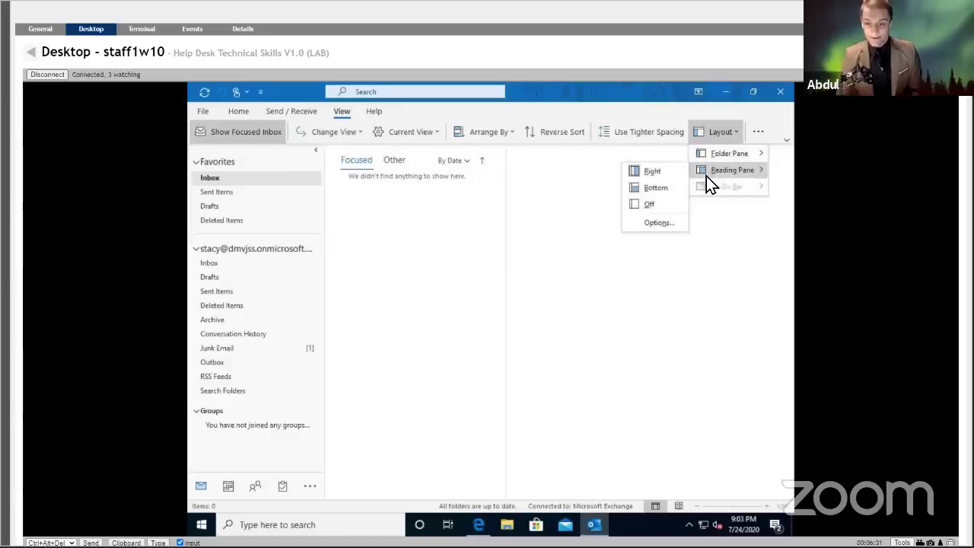
left_click(670, 190)
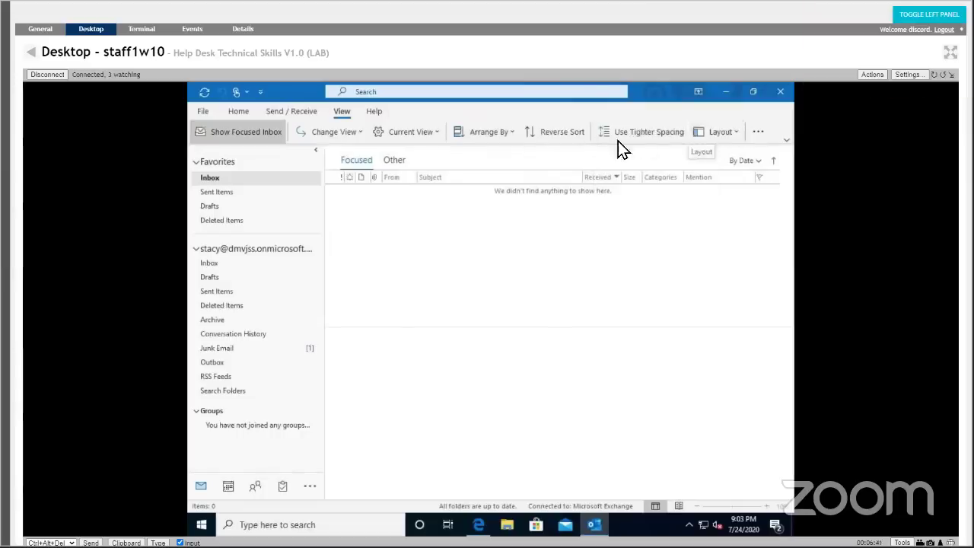
Choose a Message Preview line setting and apply it to all mailboxes.
left_click(428, 134)
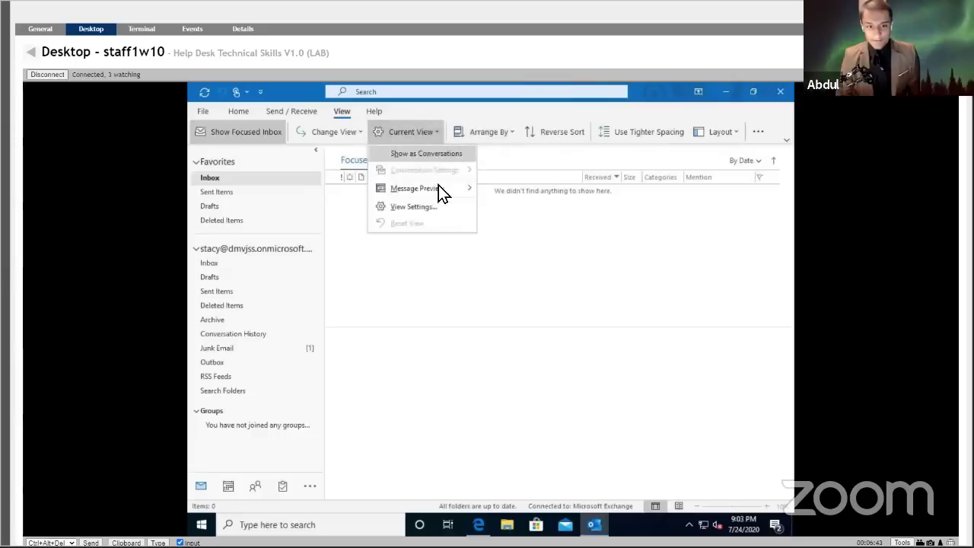
mouse_move(439, 186)
left_click(507, 189)
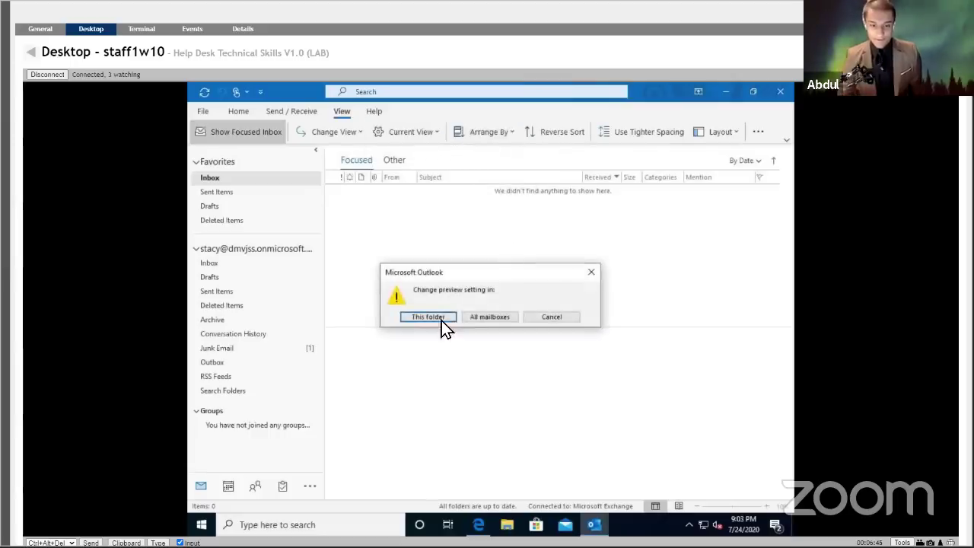
left_click(486, 316)
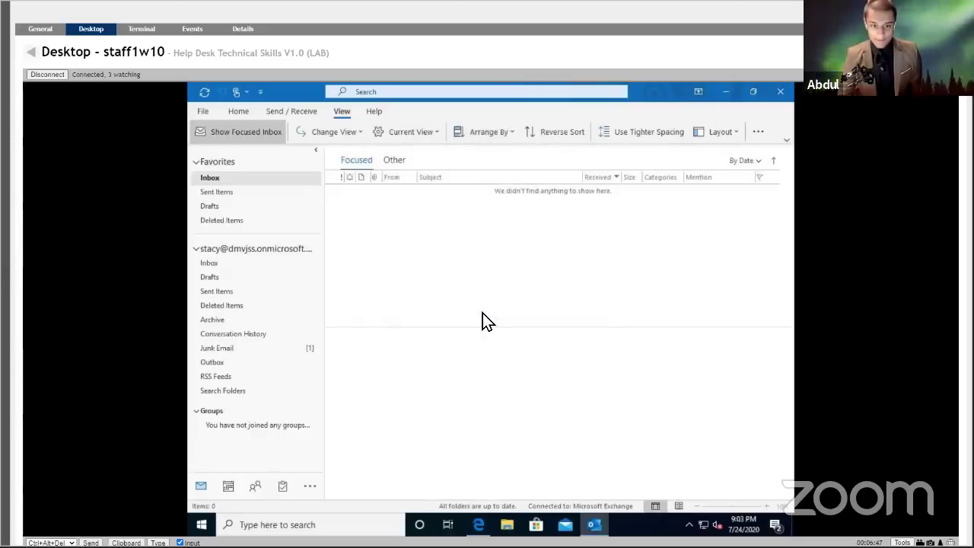
Open the Junk Email folder and view the Support 'Test' message in its own window.
left_click(235, 183)
left_click(249, 348)
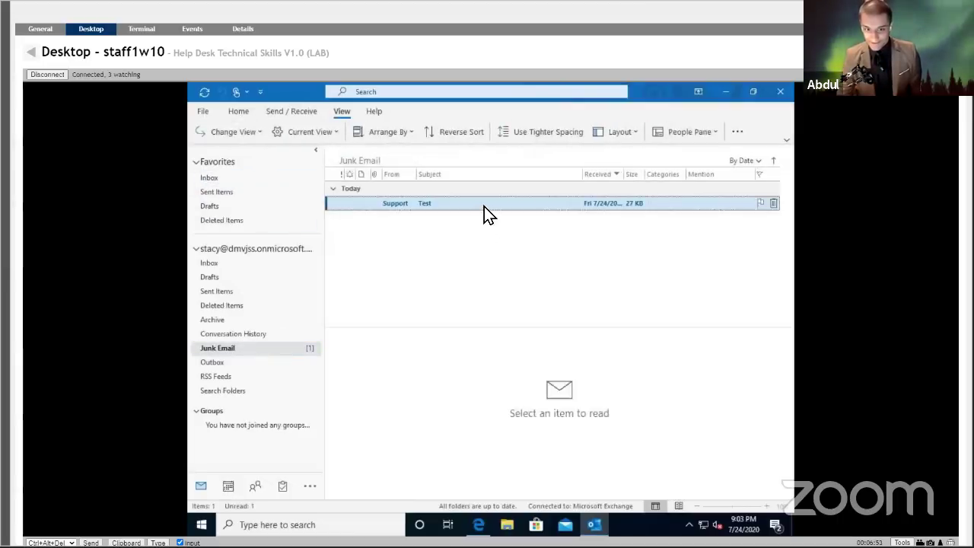
left_click(493, 203)
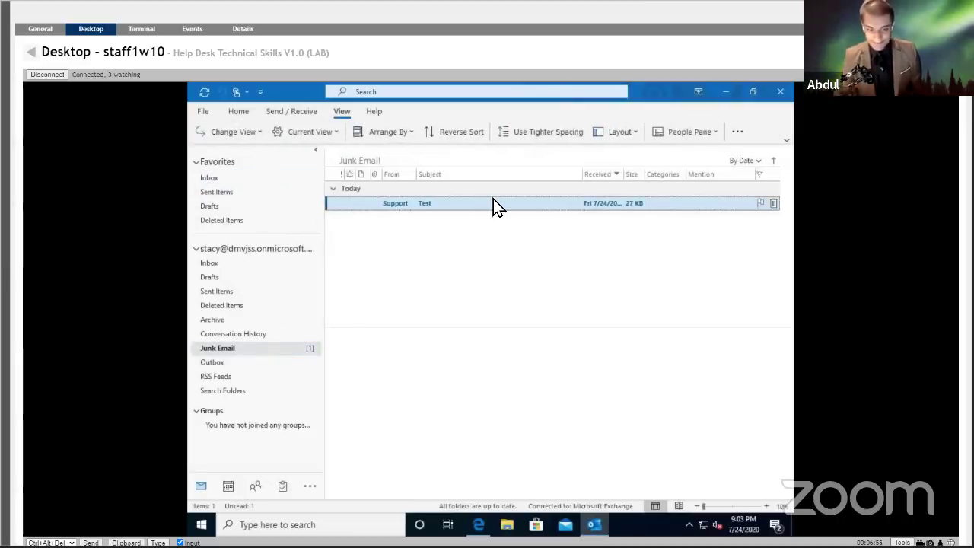
double_click(492, 201)
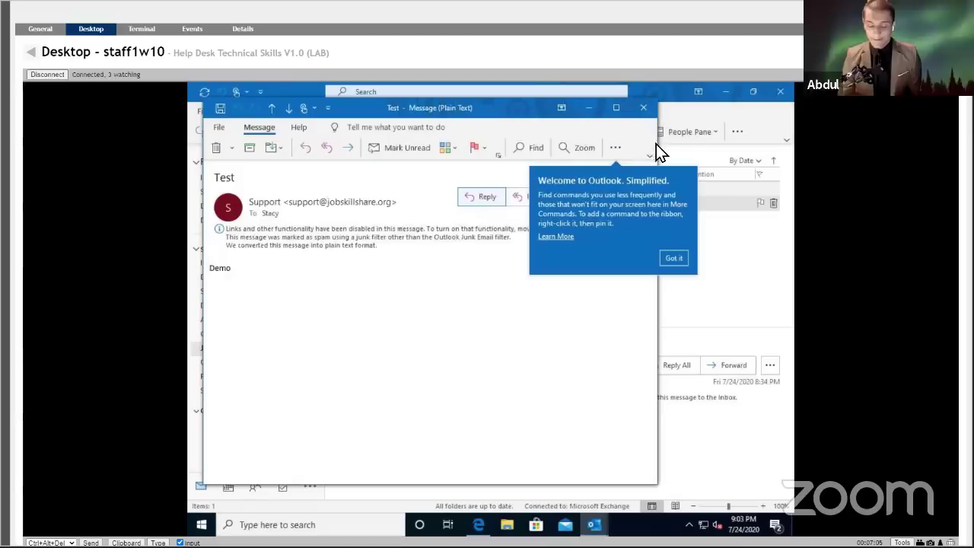
left_click(644, 108)
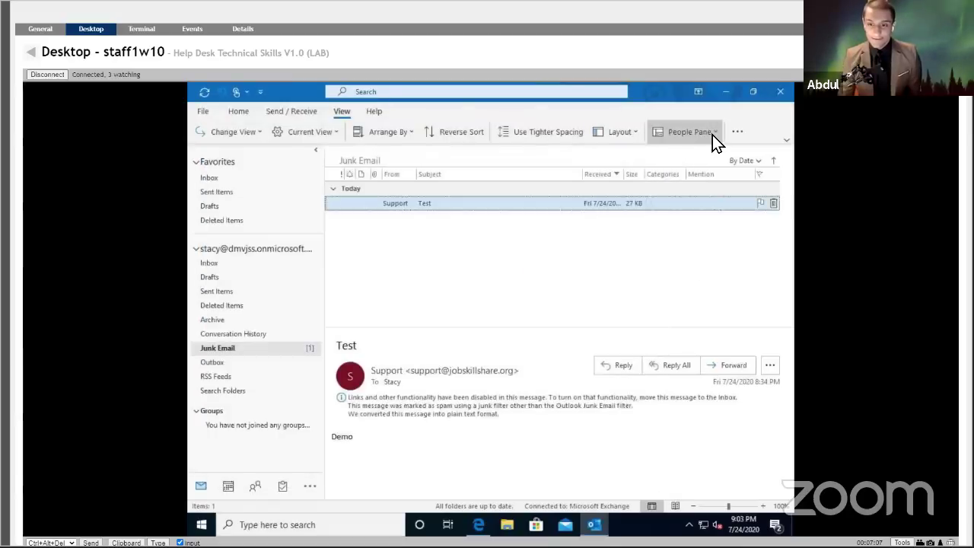
Turn the reading pane off, then reopen and close the Test message.
left_click(708, 136)
left_click(629, 133)
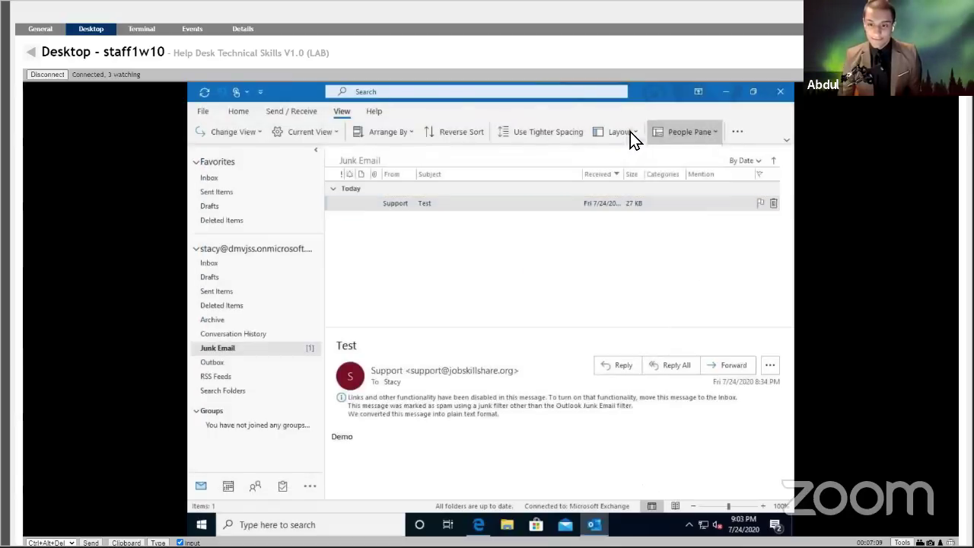
mouse_move(644, 169)
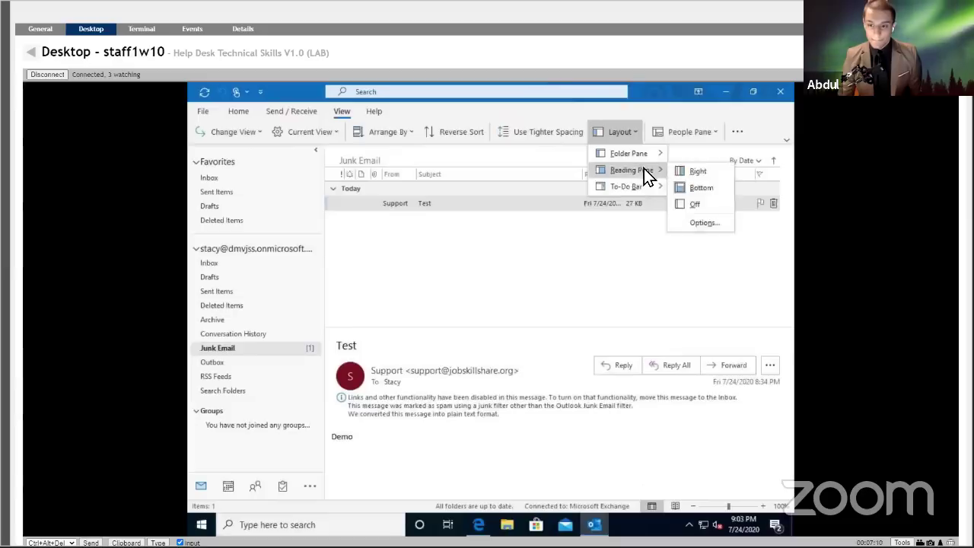
left_click(691, 203)
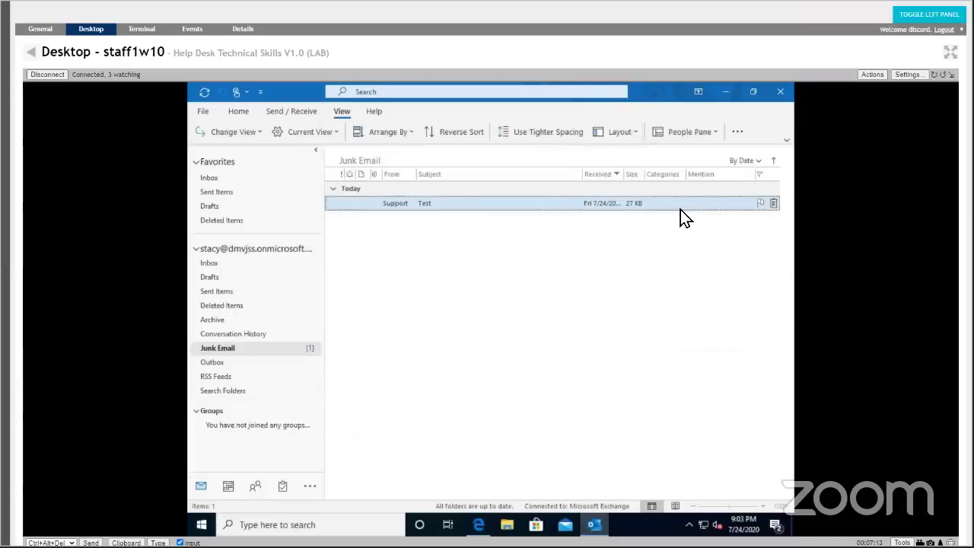
double_click(680, 209)
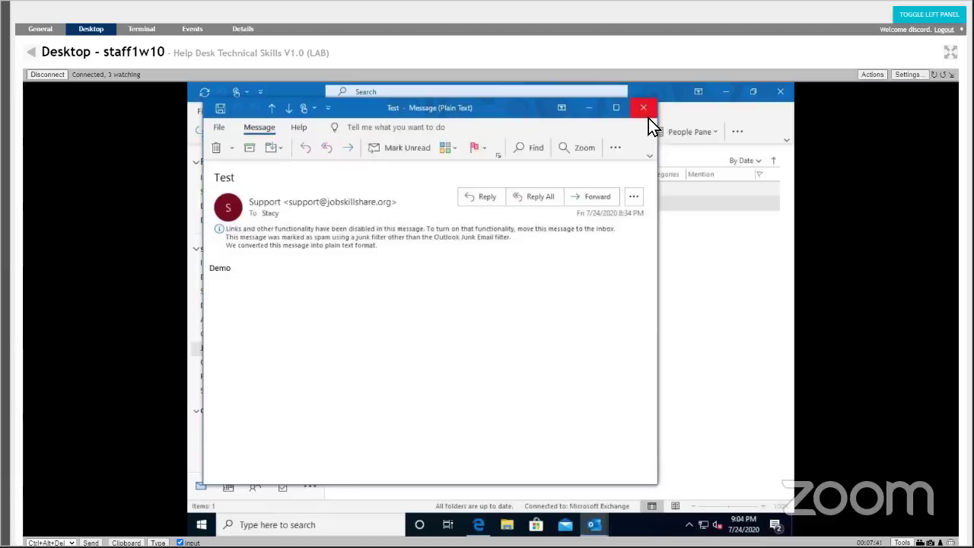
left_click(648, 117)
Launch the Windows Calendar app by searching 'calendar', close it, and return to Outlook's Home ribbon.
left_click(300, 525)
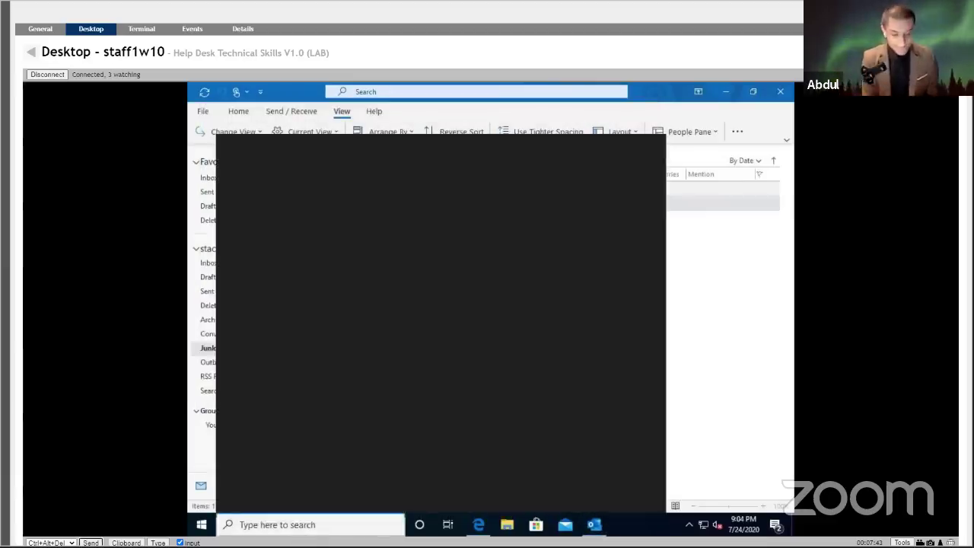
type("calendar")
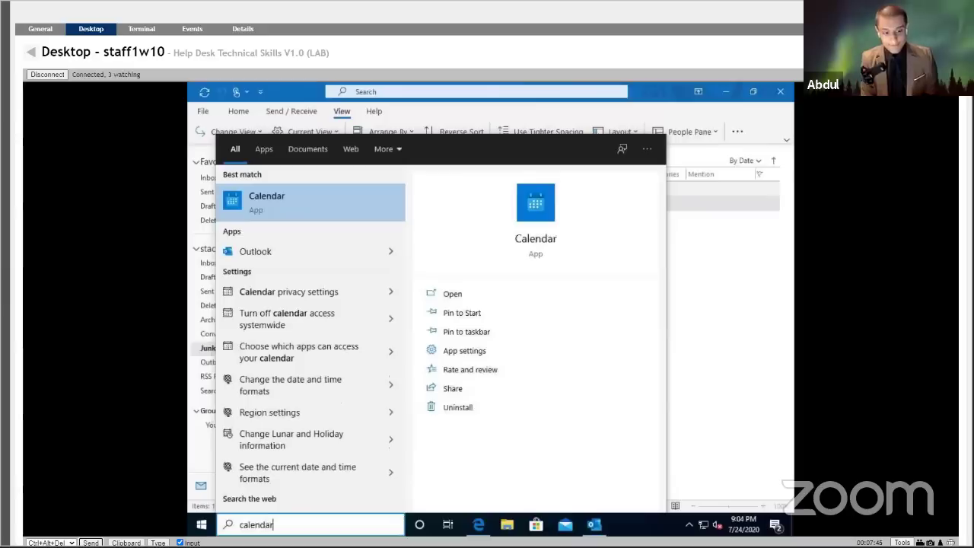
key("Return")
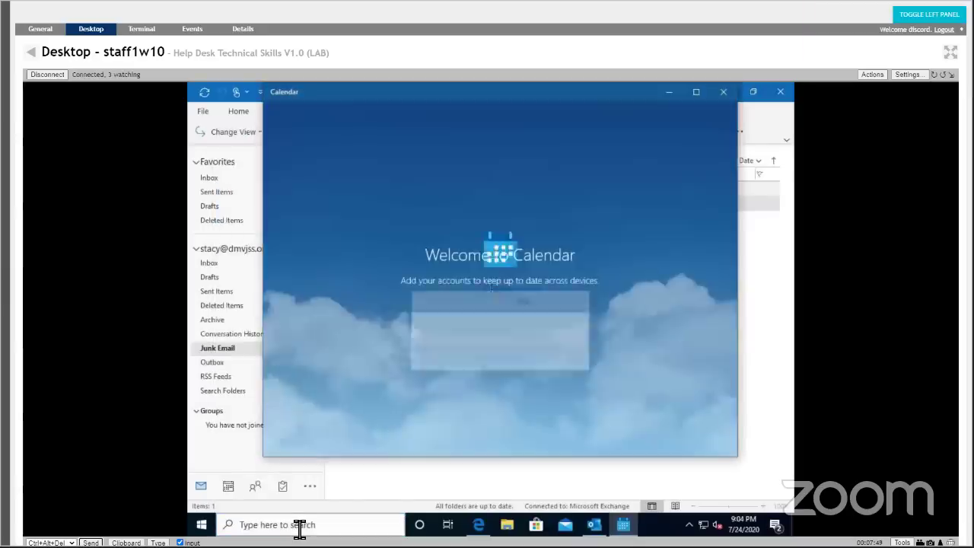
left_click(720, 91)
left_click(236, 111)
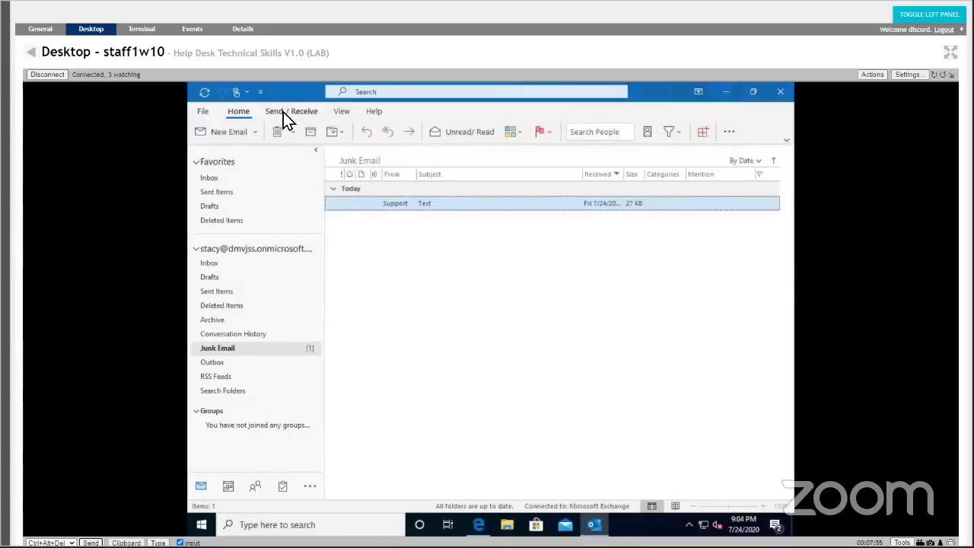
Browse Outlook's Send / Receive, View and Help ribbon tabs, ending back on Home.
left_click(284, 112)
left_click(243, 111)
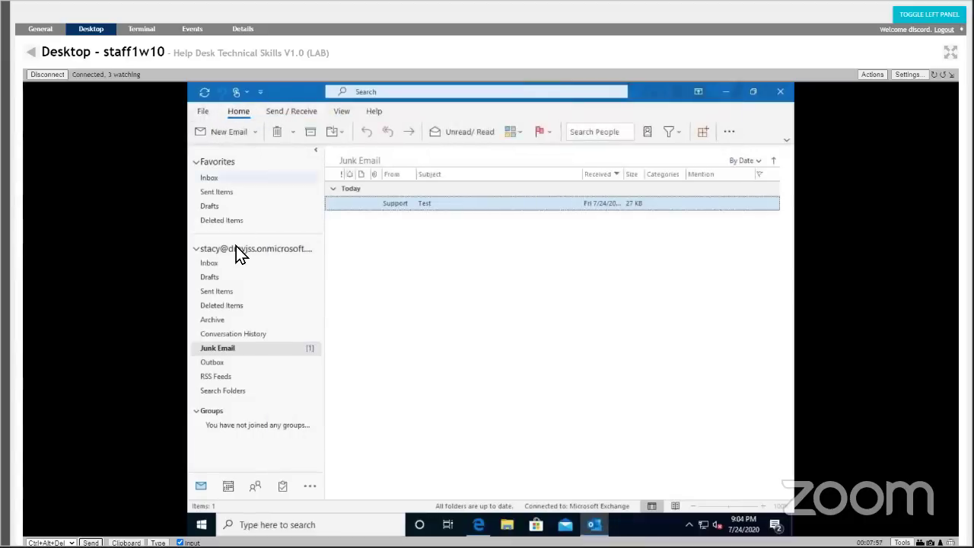
left_click(277, 115)
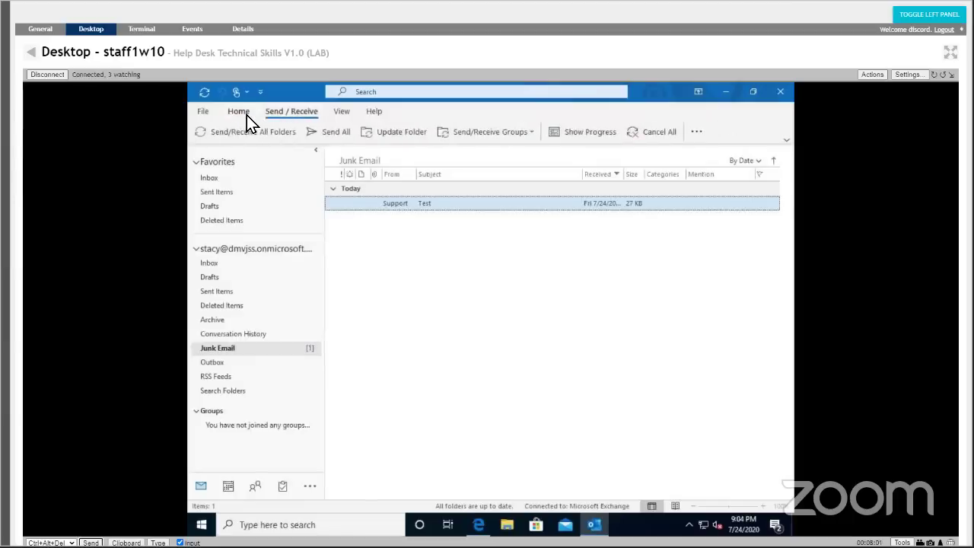
left_click(247, 116)
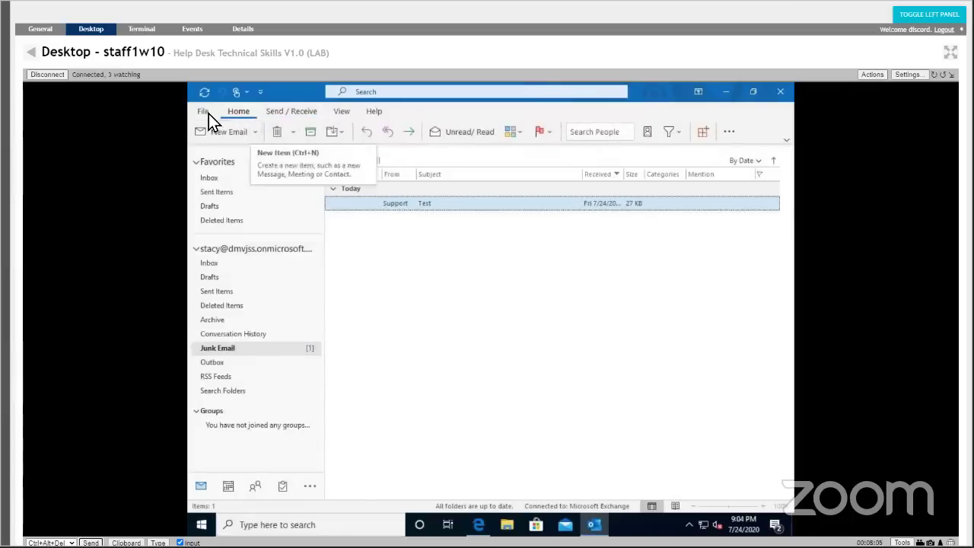
left_click(280, 112)
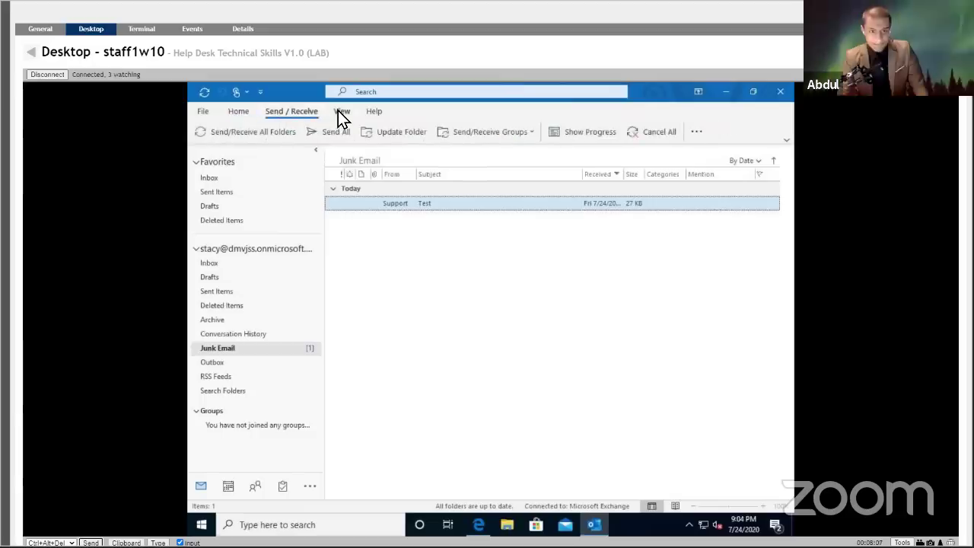
left_click(338, 111)
left_click(374, 113)
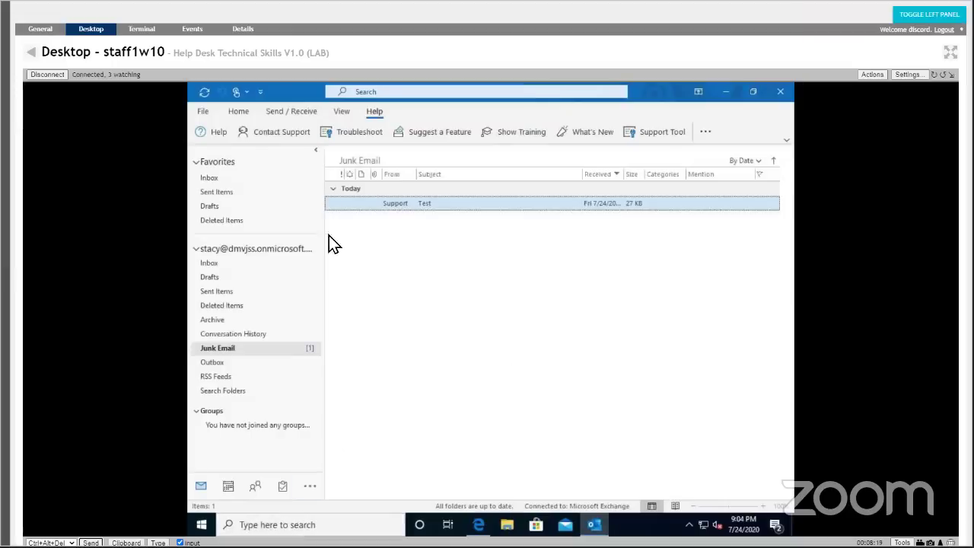
left_click(235, 113)
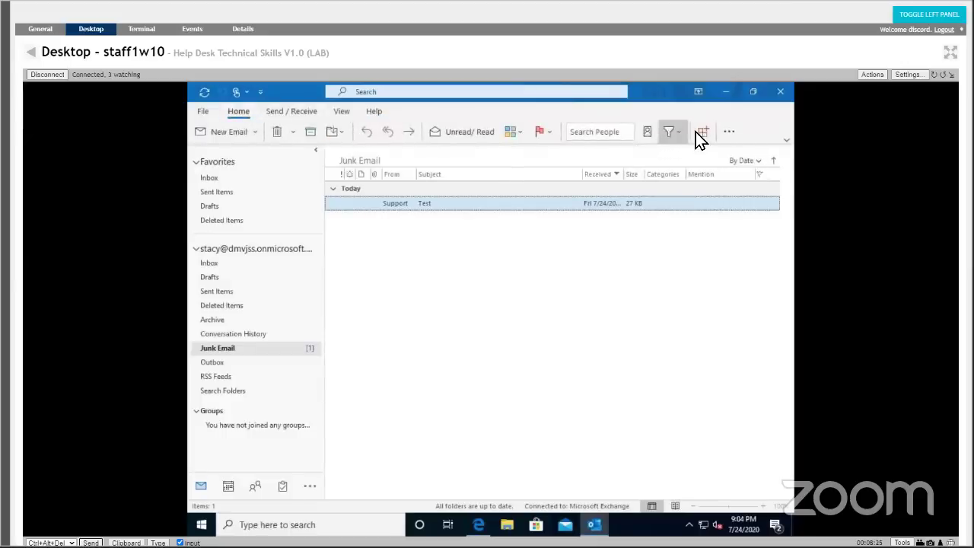
Open and close the navigation bar's '…' overflow, then peek at the July 2020 calendar.
left_click(730, 133)
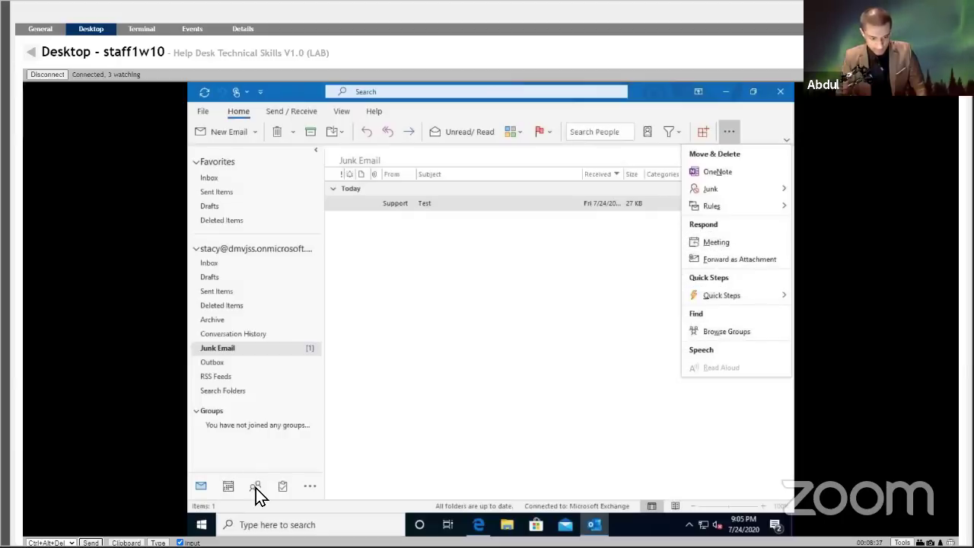
left_click(274, 450)
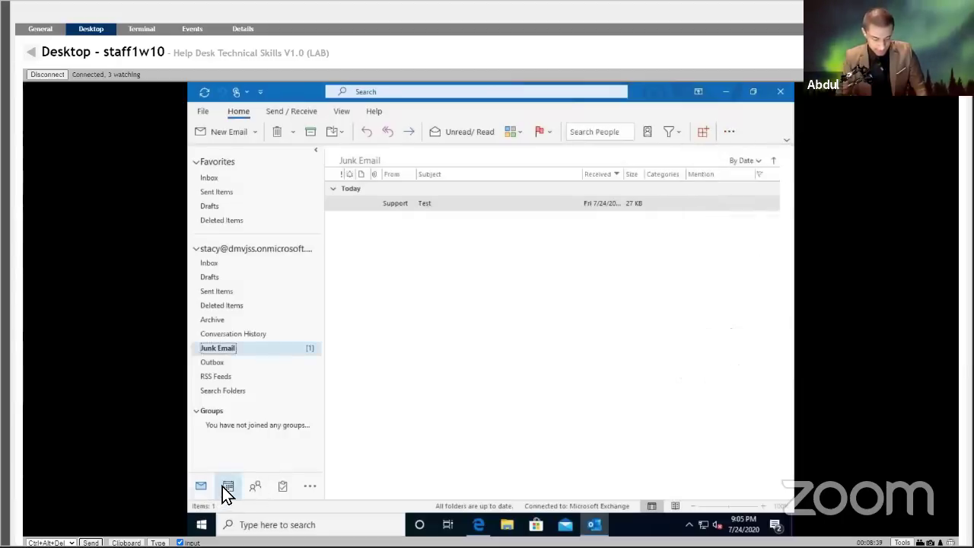
mouse_move(223, 487)
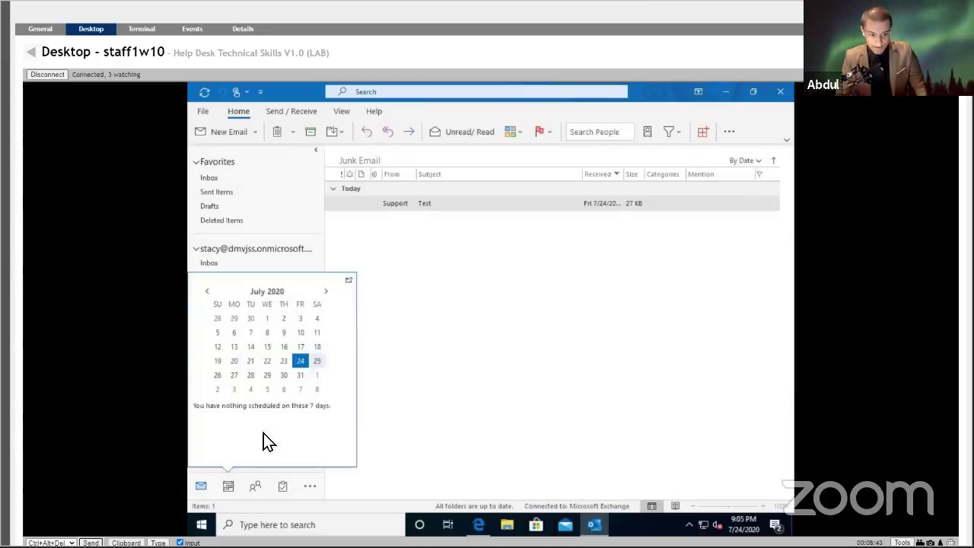
Open the July 2020 Month view and bring up new-item options for Saturday, July 25.
left_click(316, 363)
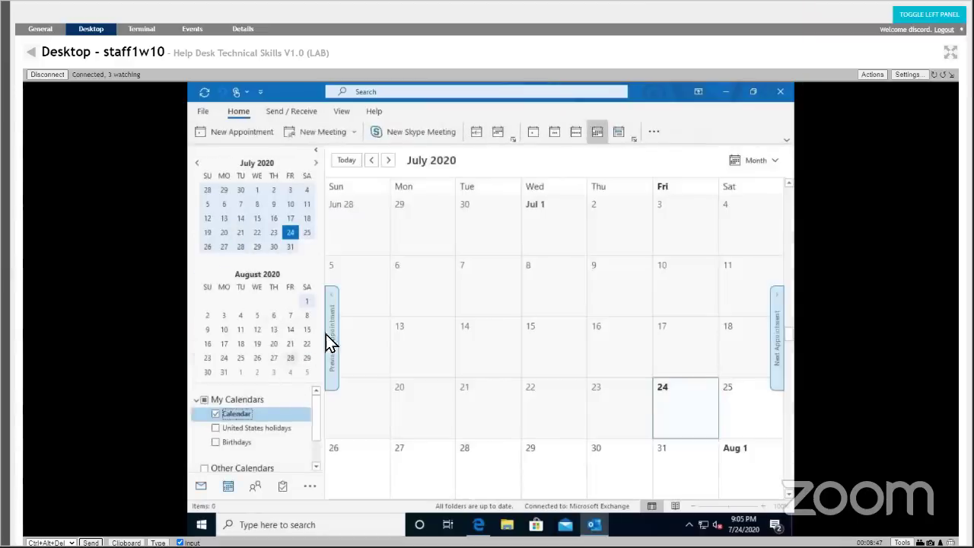
left_click(673, 399)
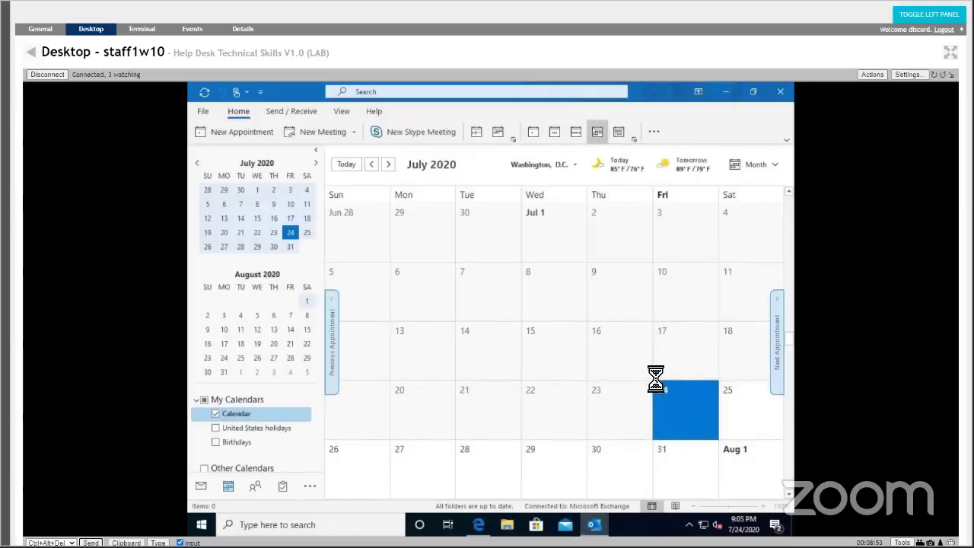
left_click(729, 384)
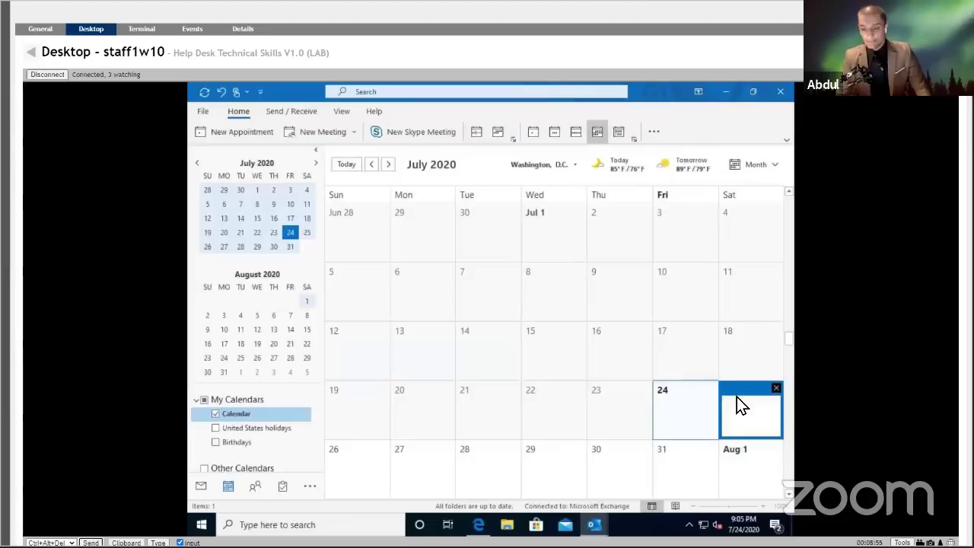
left_click(776, 389)
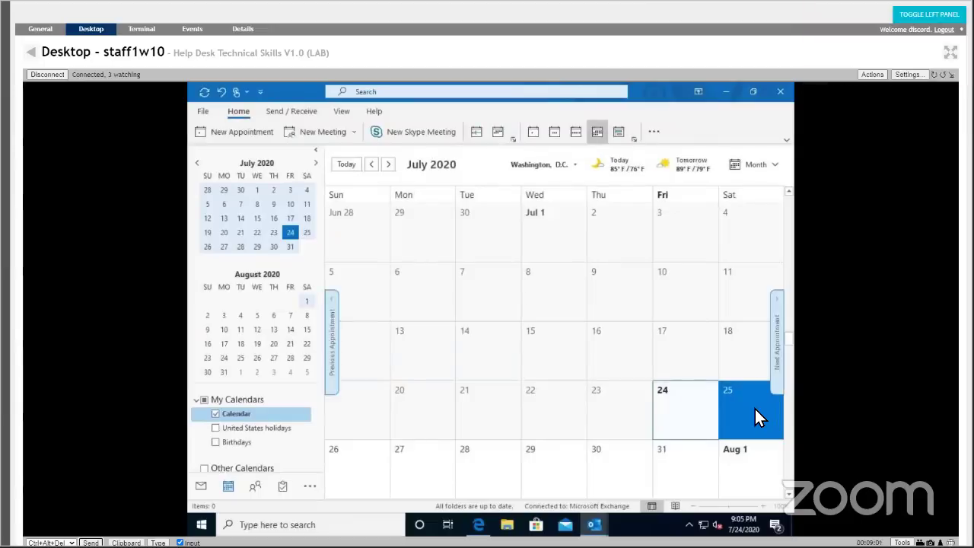
right_click(755, 415)
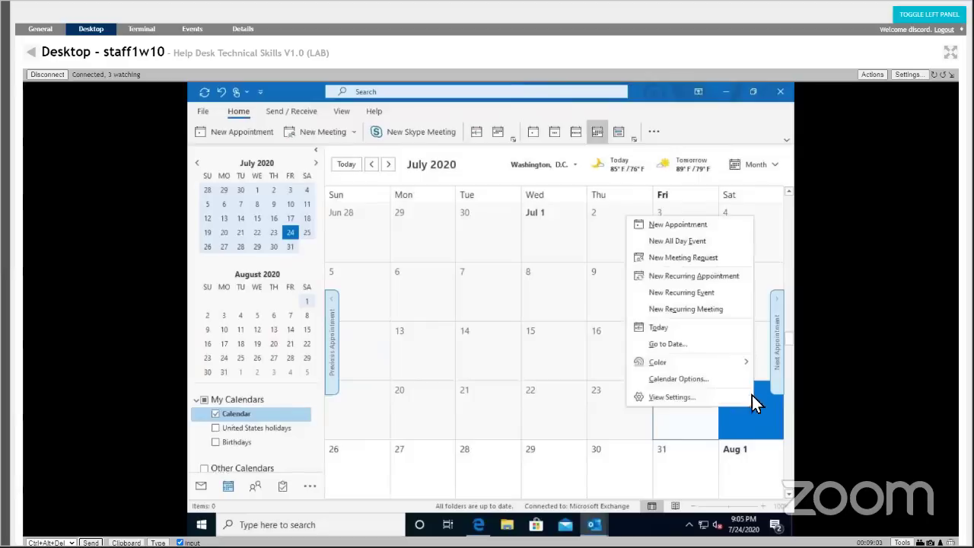
Create a new appointment on July 25 starting at 2:00 PM.
left_click(678, 226)
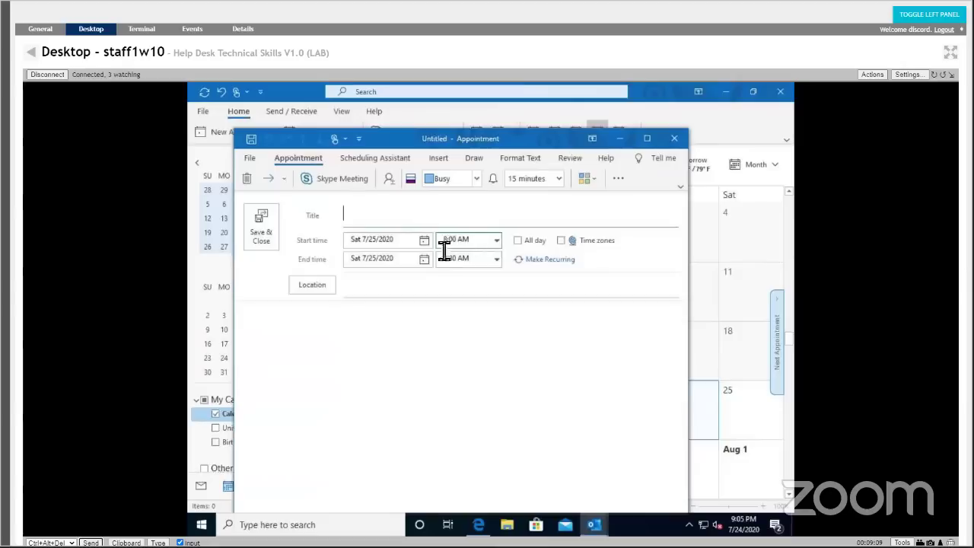
left_click(497, 239)
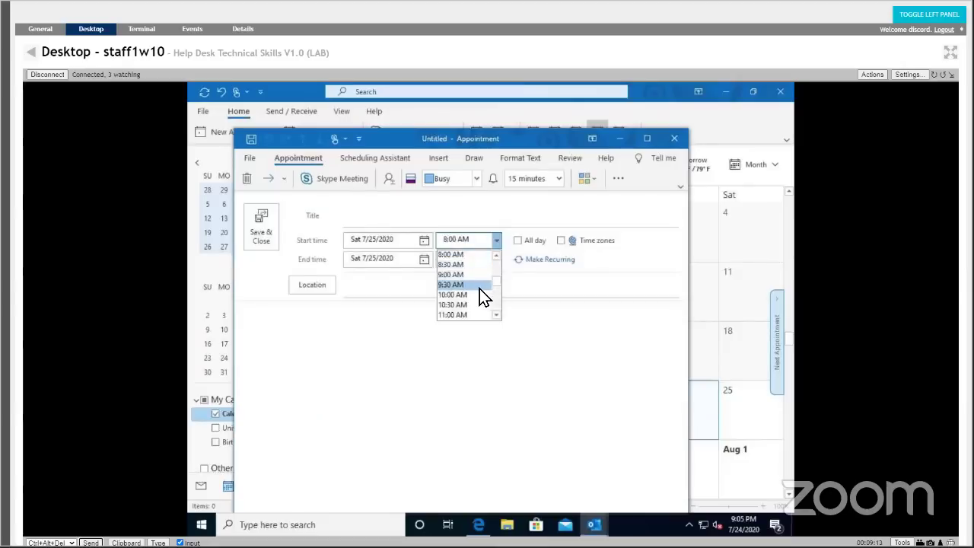
left_click(496, 314)
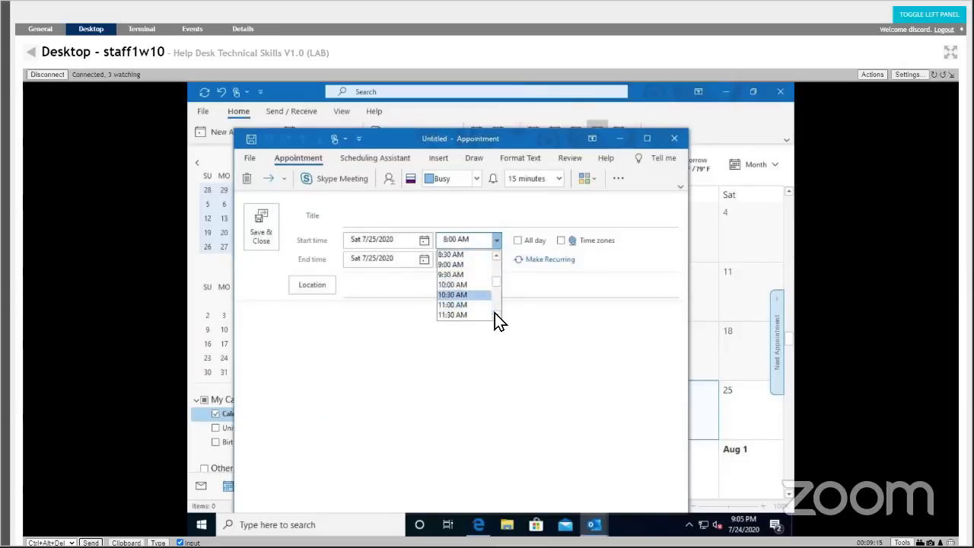
left_click(495, 313)
left_click(495, 314)
left_click(495, 314)
left_click(495, 314)
left_click(495, 314)
left_click(496, 314)
left_click(496, 313)
left_click(468, 296)
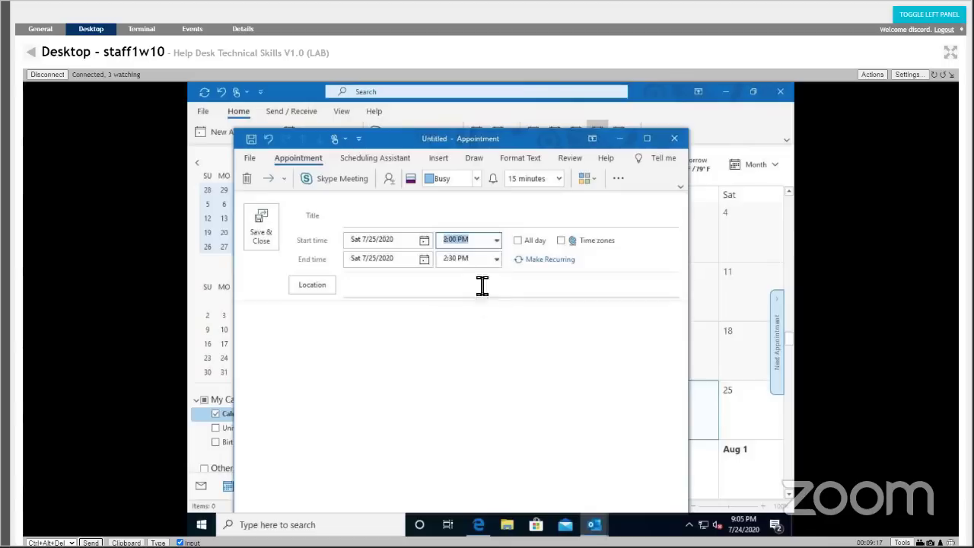
Title the appointment 'Kevtech IT Support - CompTIA Live Training' and save and close it.
left_click(396, 228)
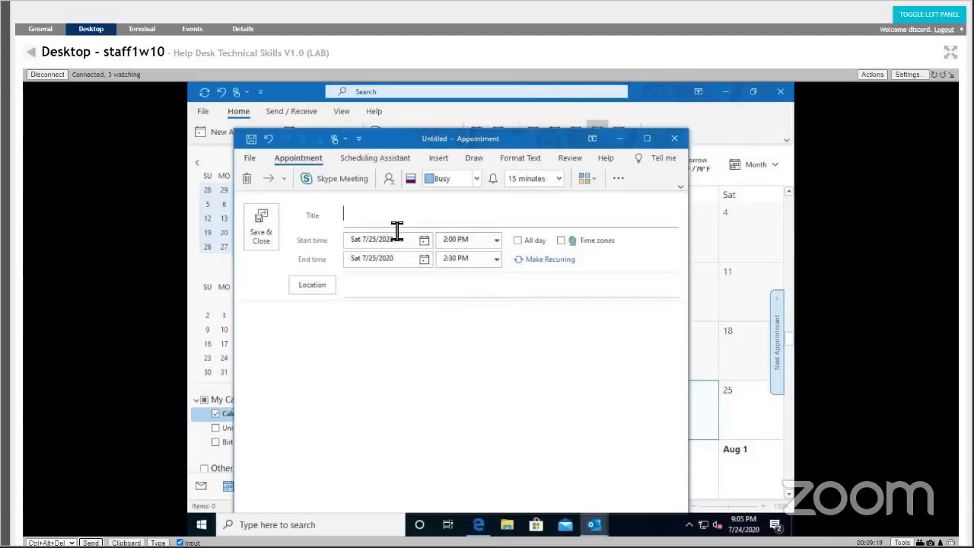
type("Kevtech  IT Suppor")
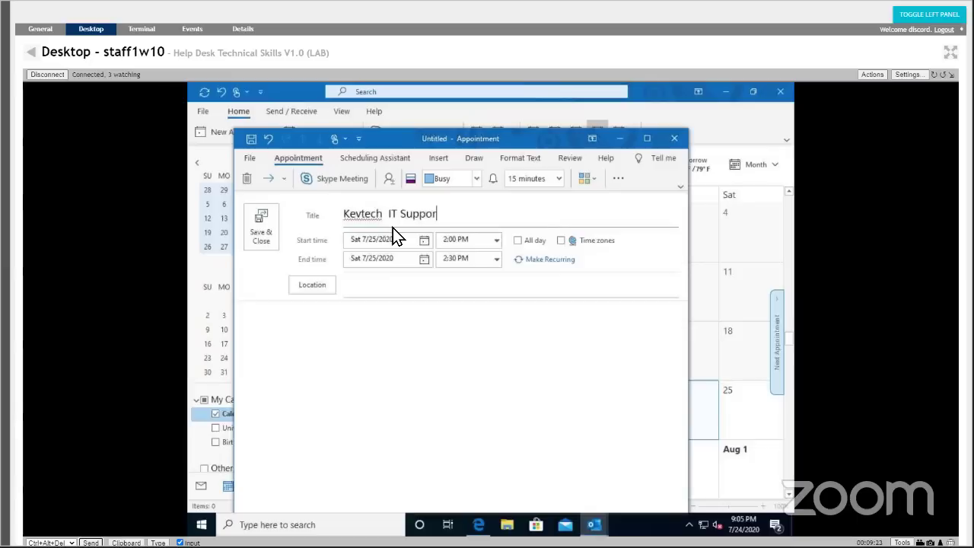
type("t - CompTIA Live Training")
left_click(435, 287)
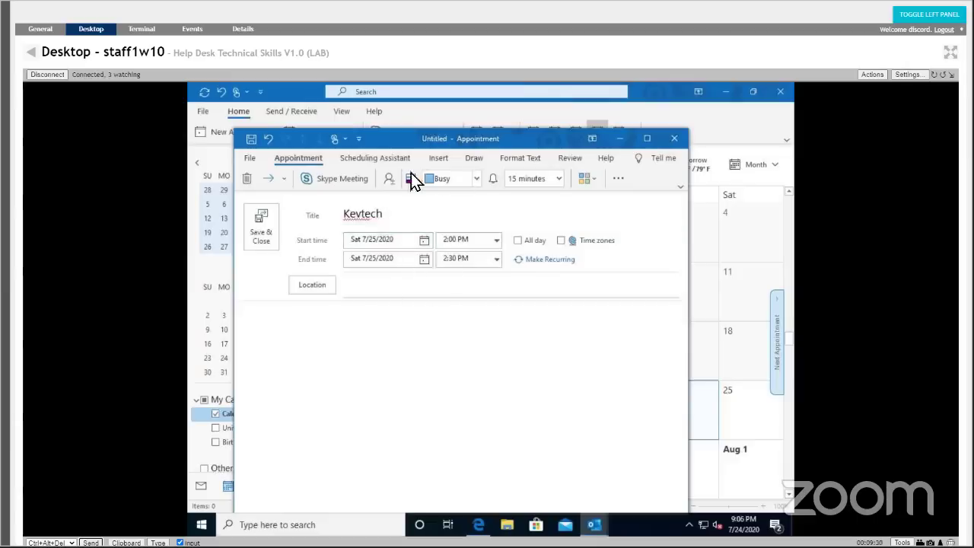
left_click(259, 224)
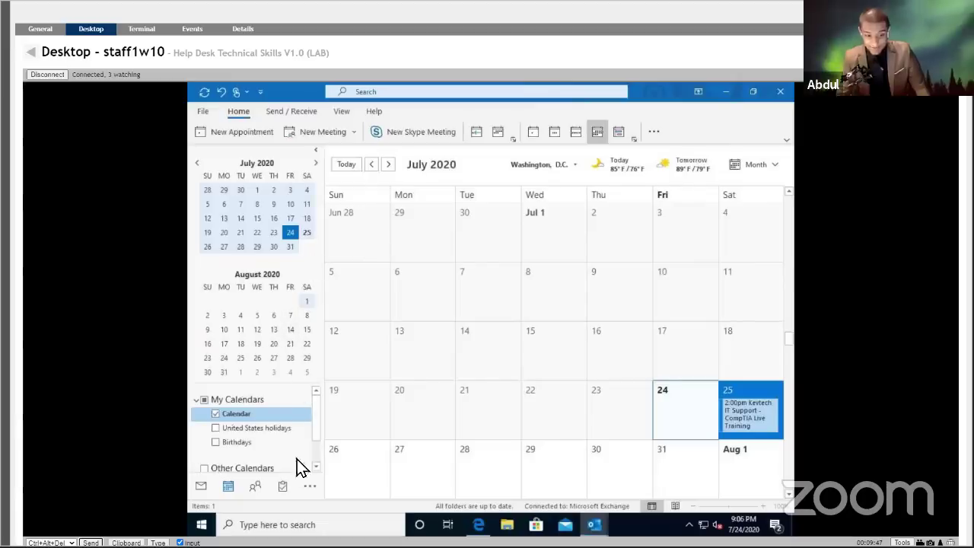
Show the extra navigation choices: Navigation Options, Notes, Folders, Shortcuts.
left_click(308, 486)
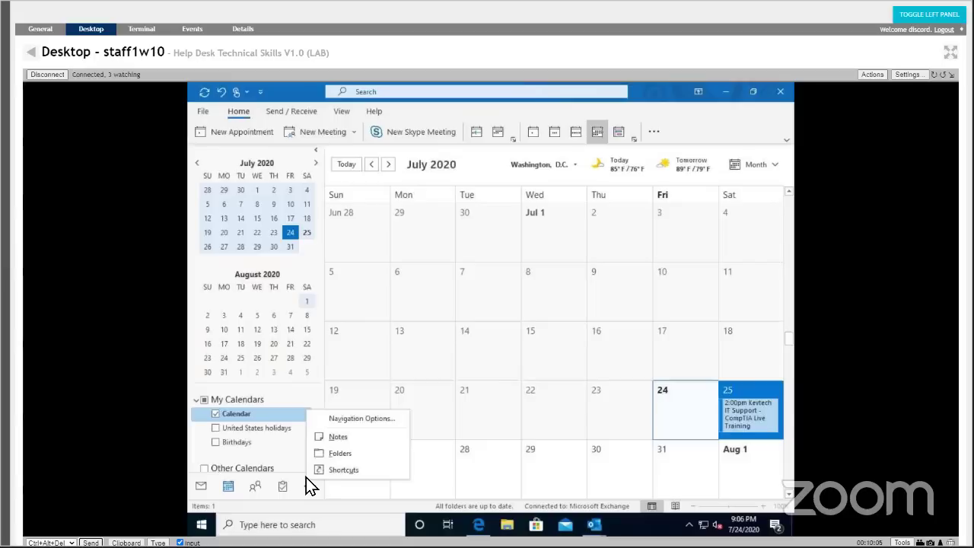
right_click(231, 482)
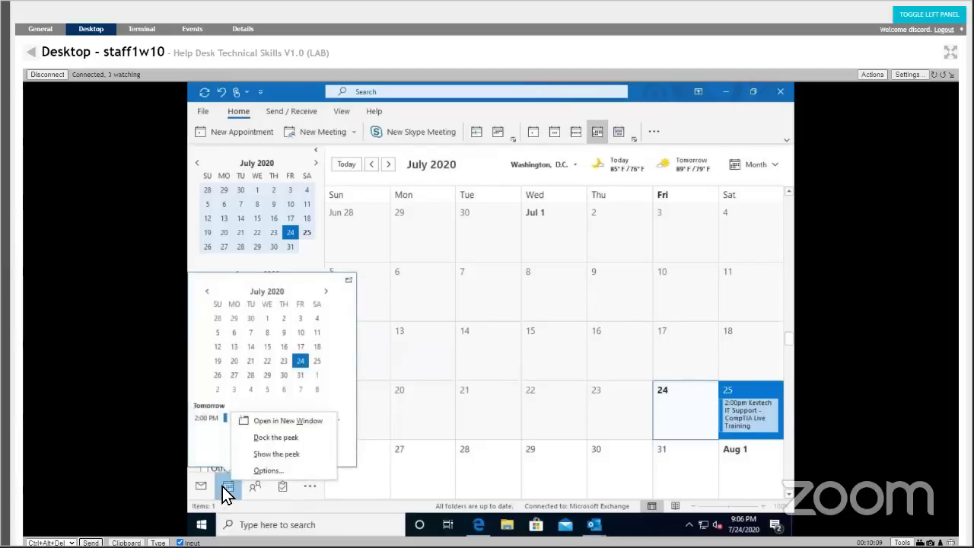
right_click(225, 483)
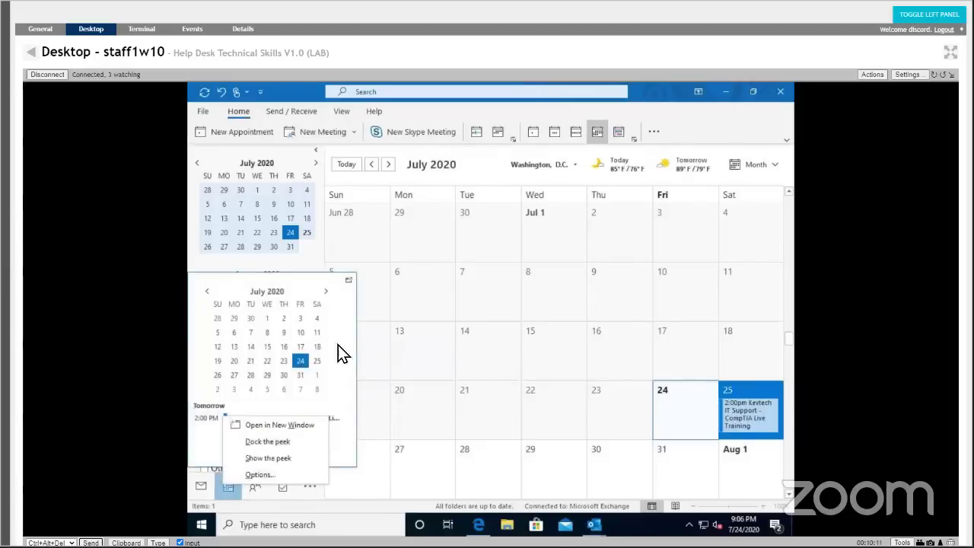
left_click(323, 261)
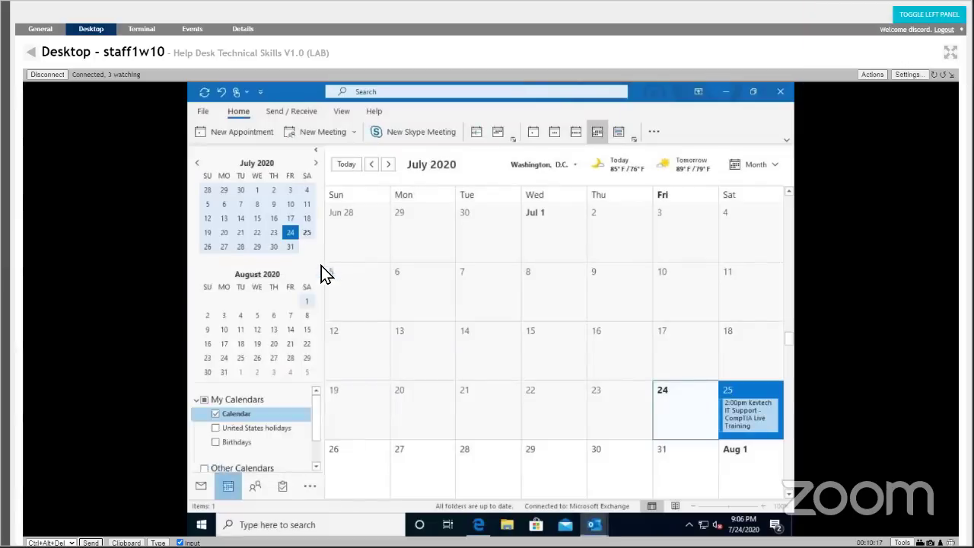
left_click_drag(315, 410, 317, 449)
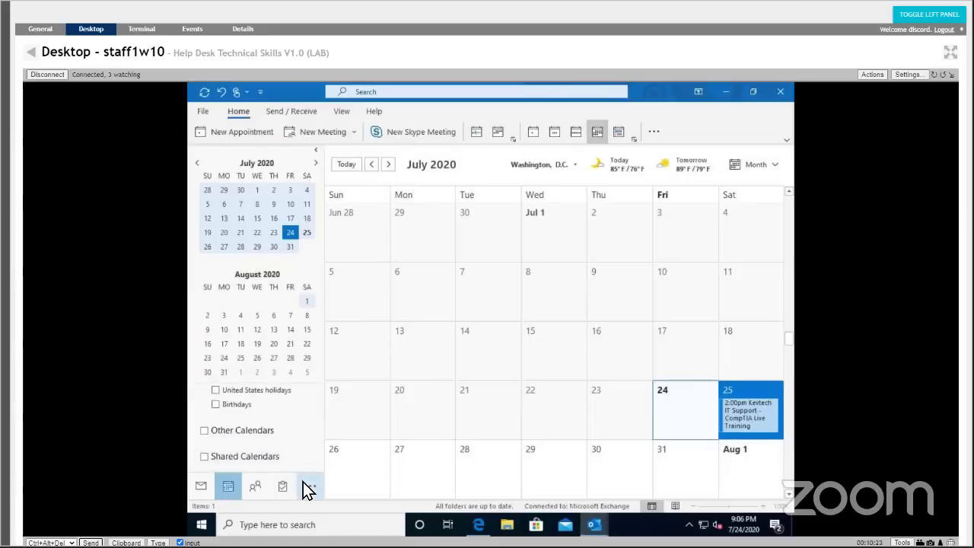
left_click(304, 483)
left_click(304, 483)
left_click(304, 482)
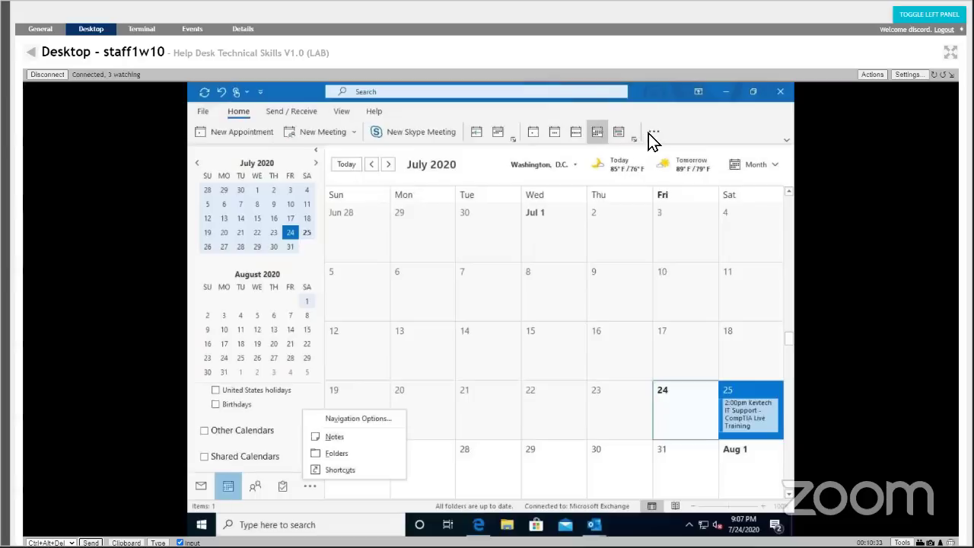
left_click(650, 134)
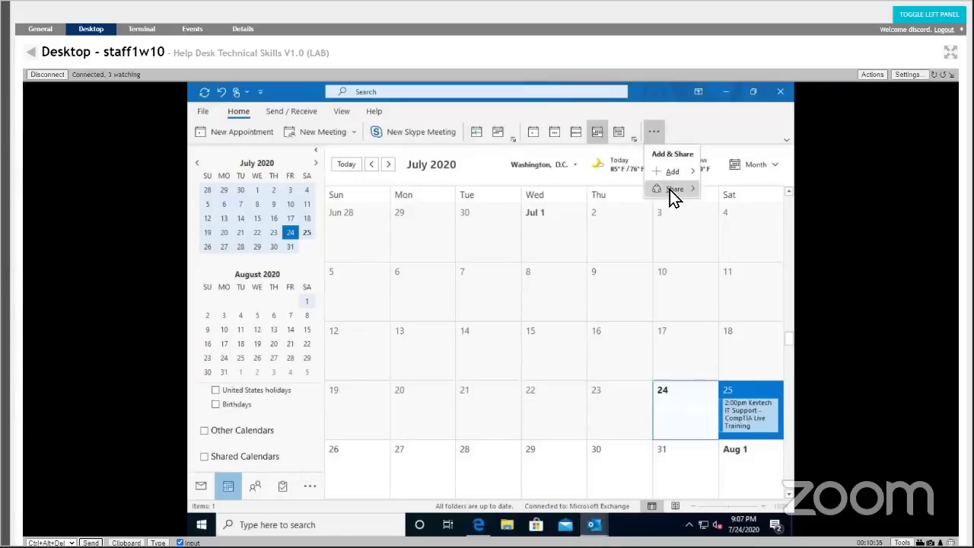
mouse_move(670, 190)
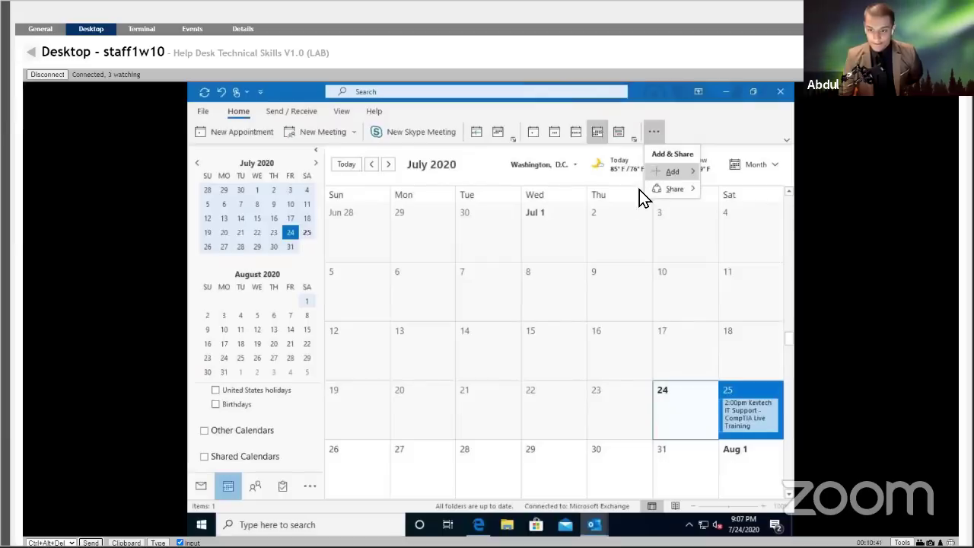
mouse_move(655, 171)
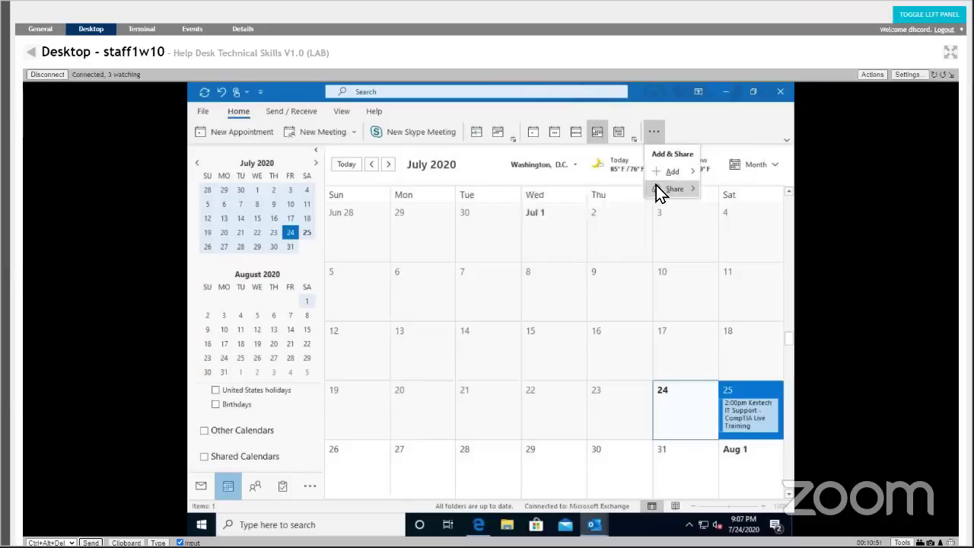
left_click(692, 124)
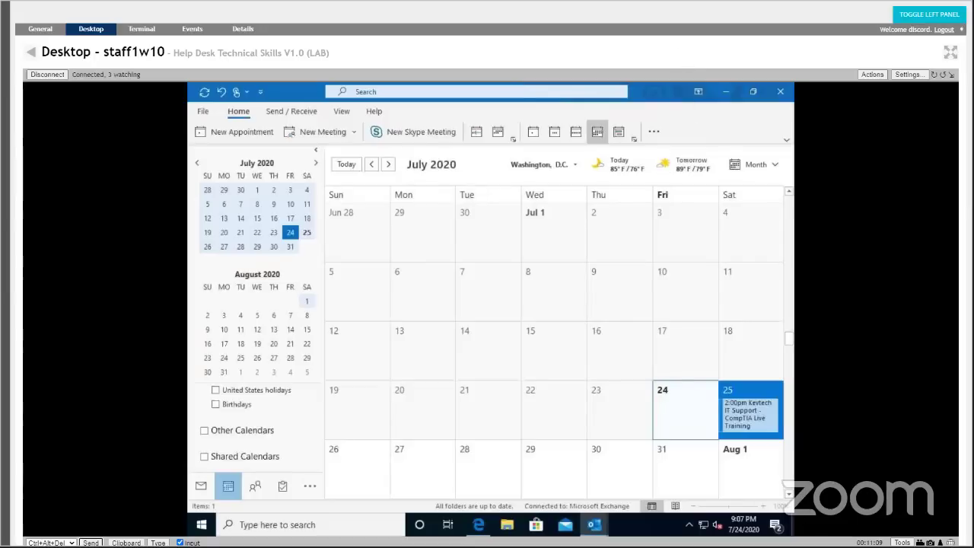
left_click(207, 116)
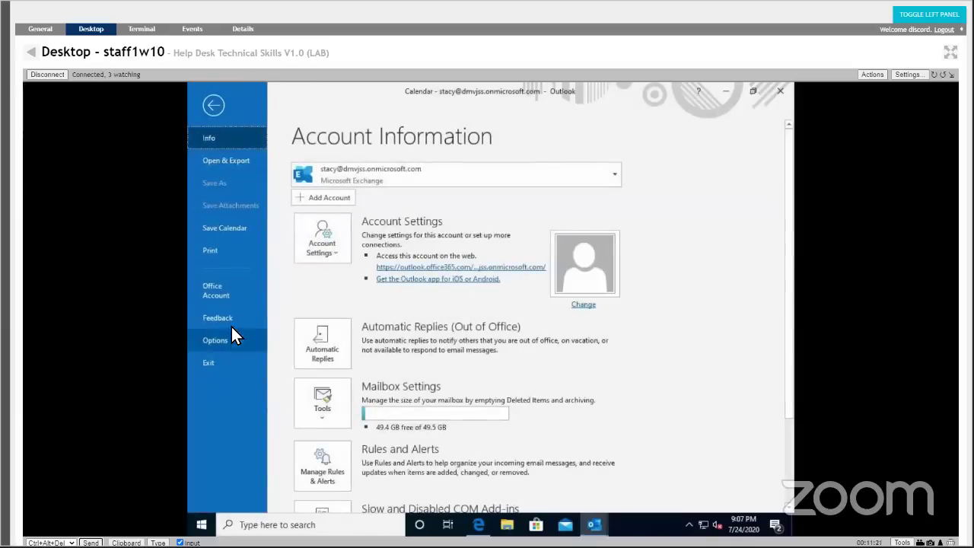
left_click(209, 116)
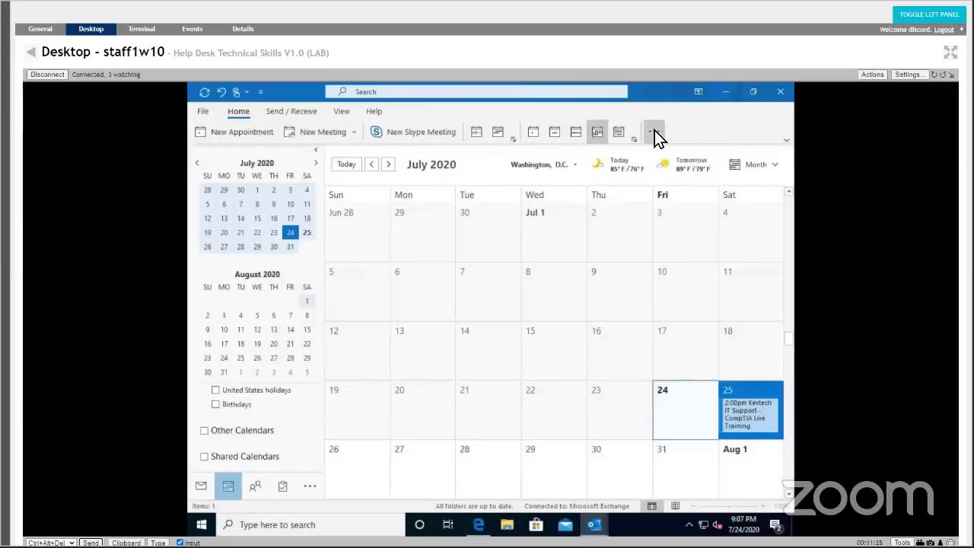
left_click(654, 132)
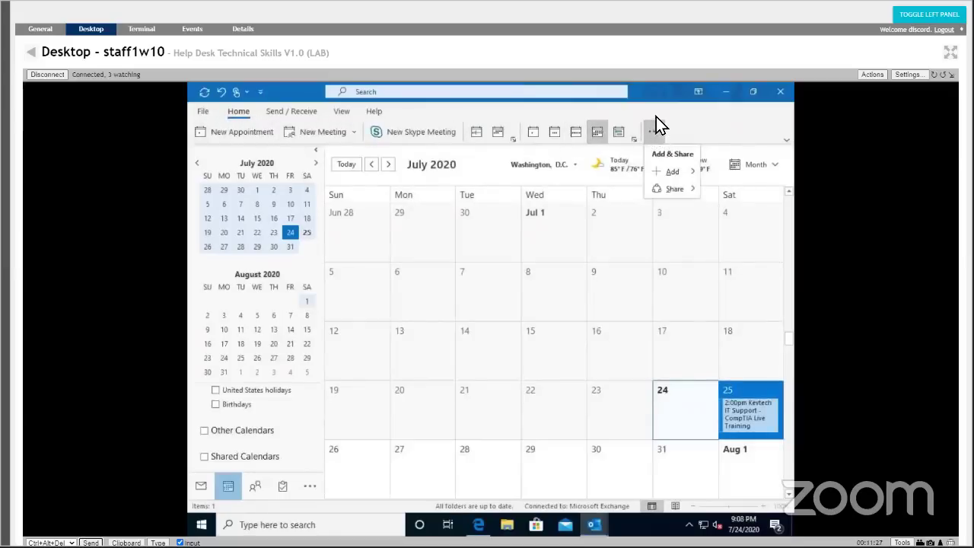
left_click(656, 116)
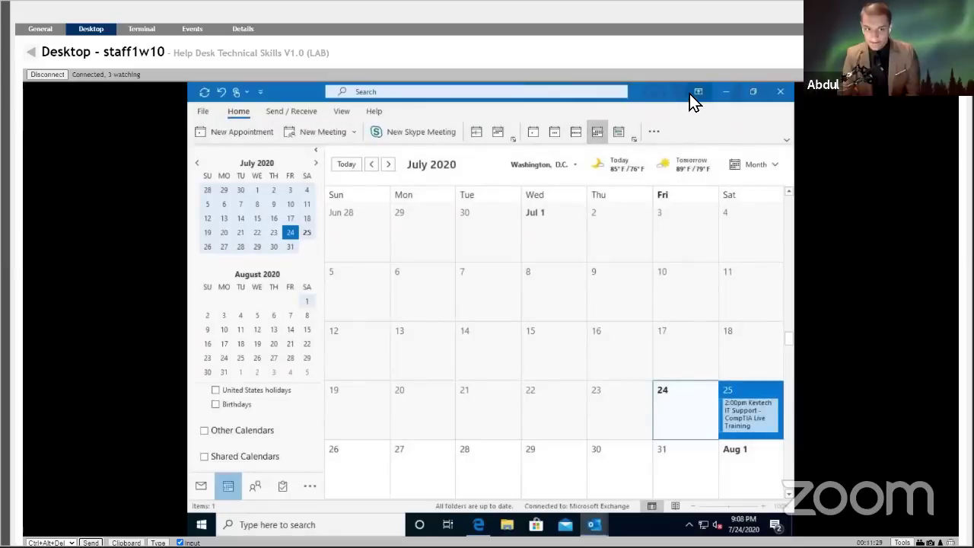
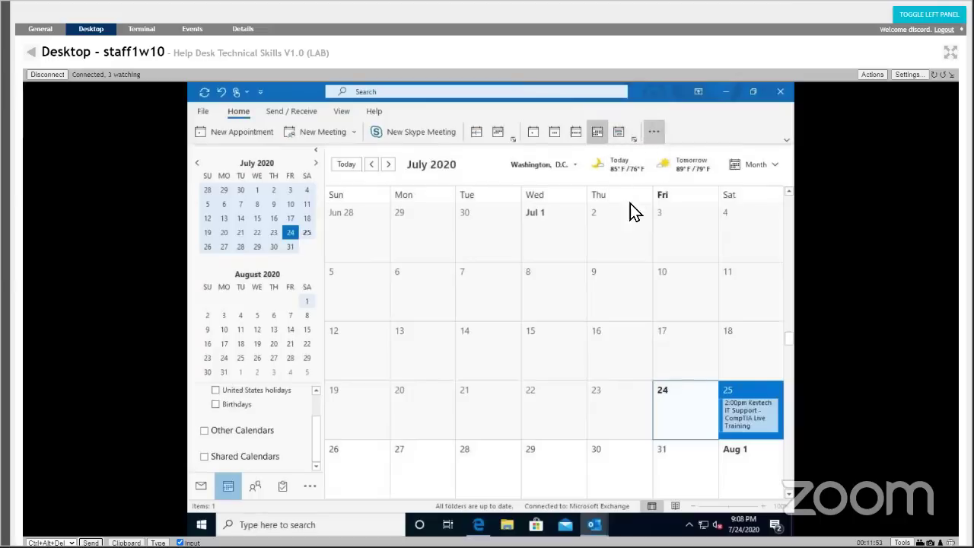
Show the Exchange mailbox's Account Information page in the remote Outlook.
mouse_move(661, 177)
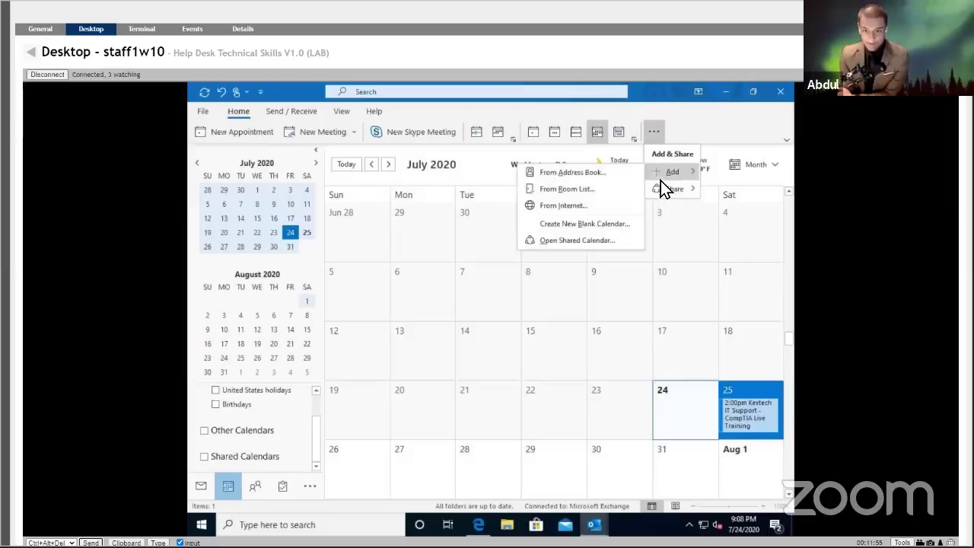
left_click(204, 112)
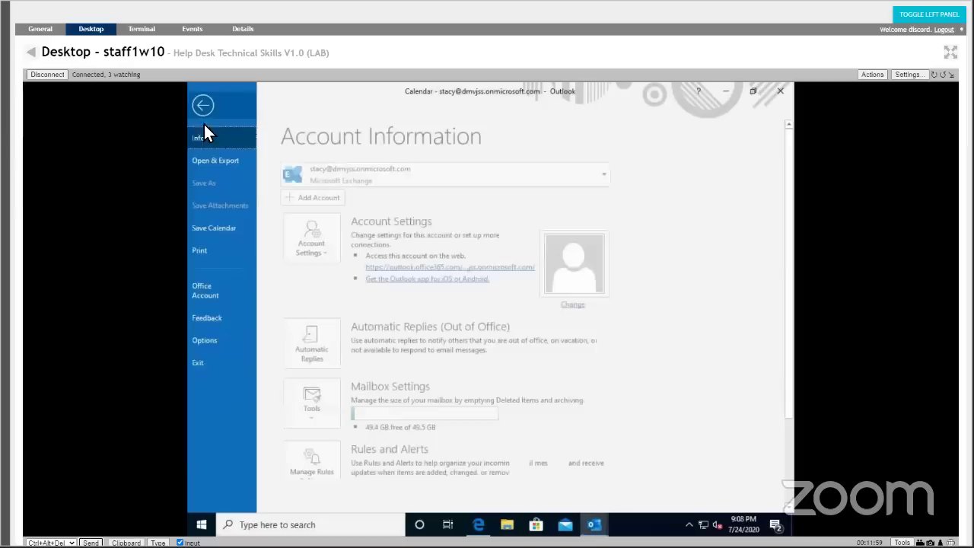
Review the Calendar settings in Outlook Options, then close the dialog.
left_click(230, 340)
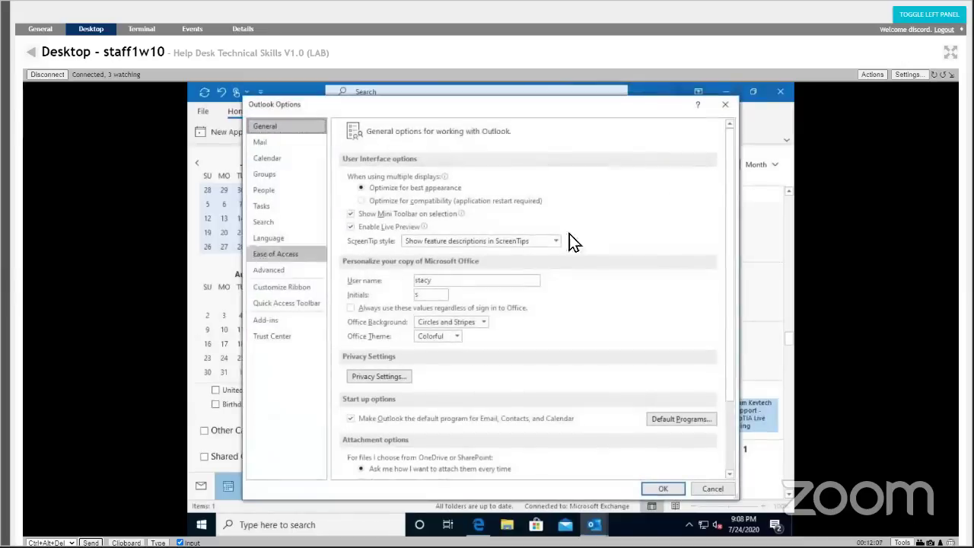
left_click(270, 161)
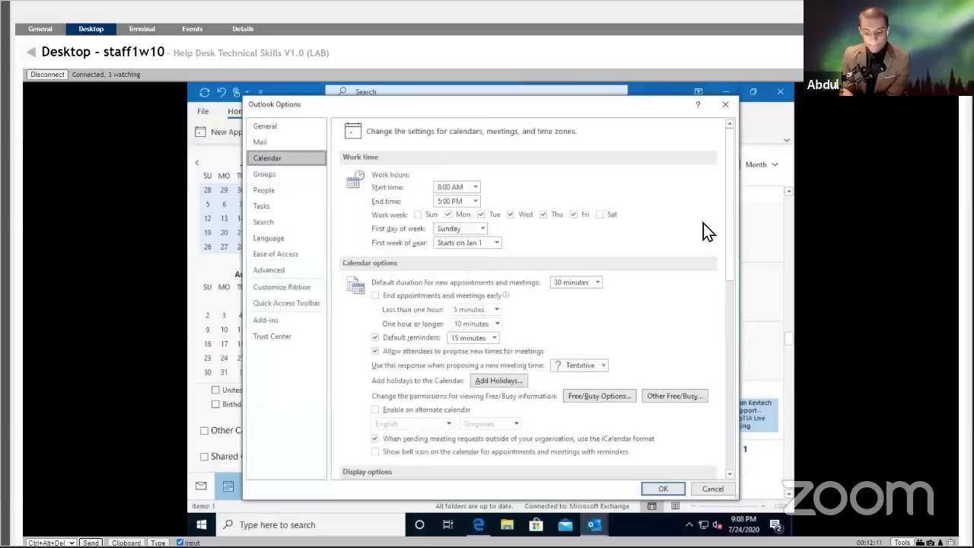
left_click_drag(730, 214, 723, 264)
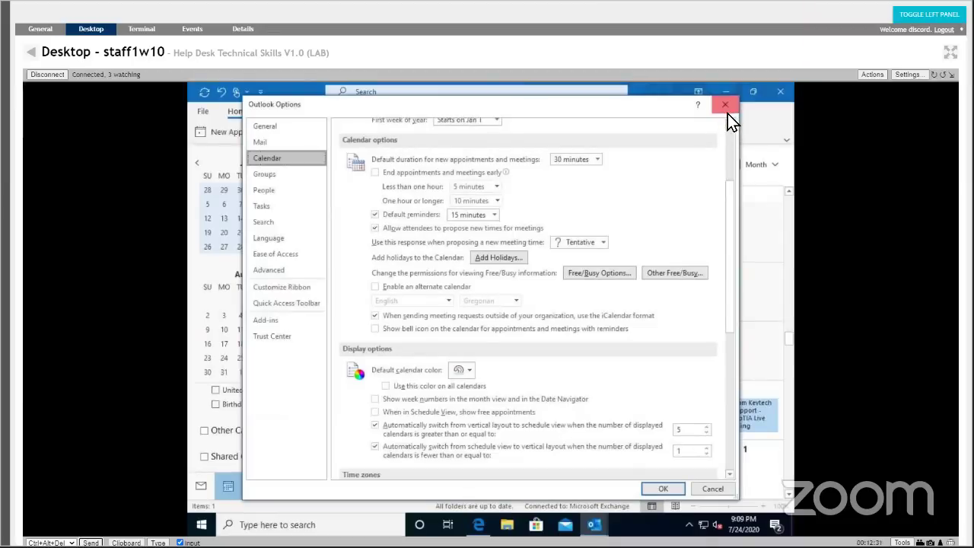
left_click(726, 105)
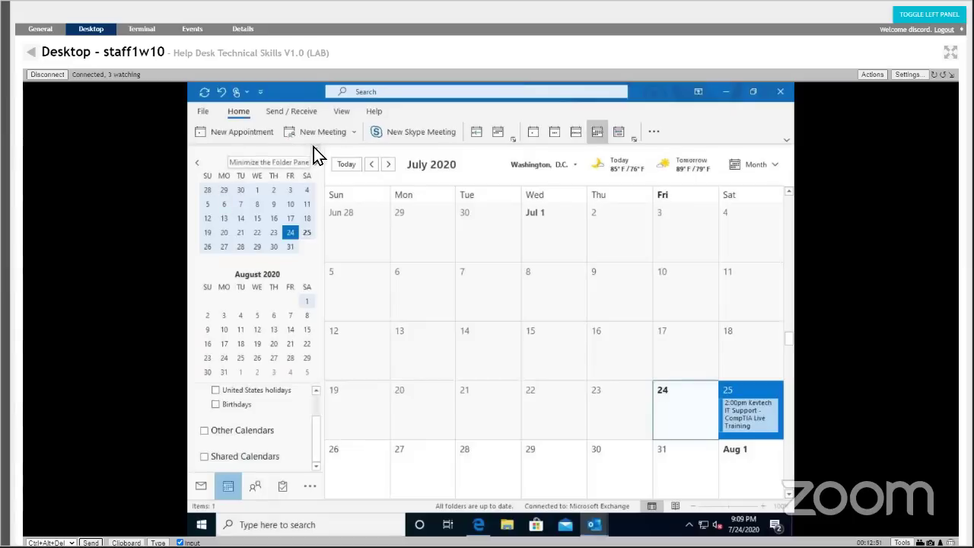
Look through the navigation '...' choices, the Send / Receive tab and the calendar shortcut menu.
mouse_move(254, 484)
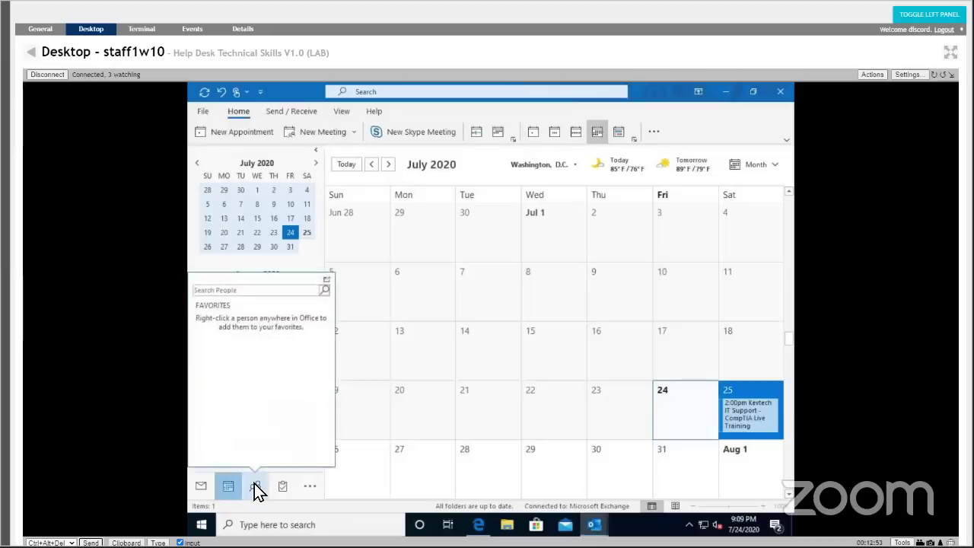
left_click(301, 488)
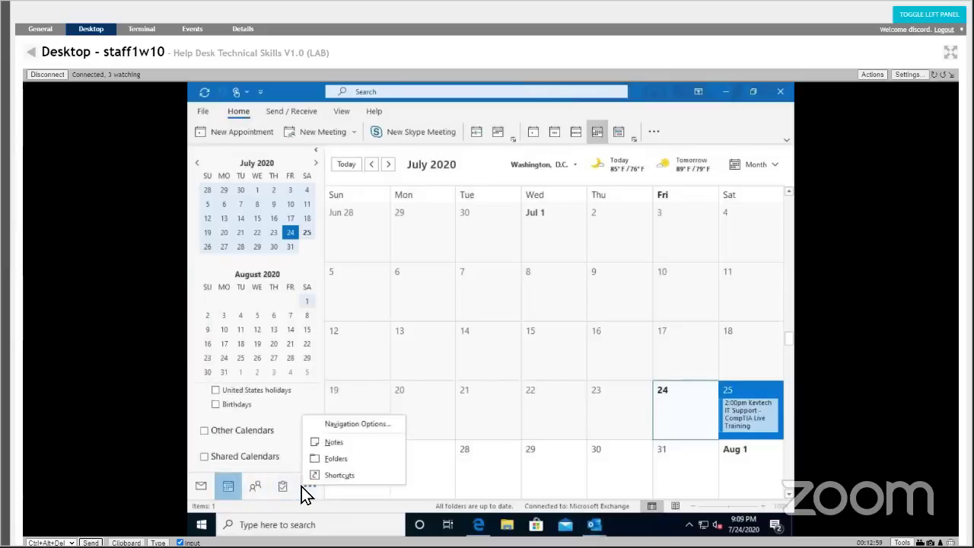
left_click(309, 114)
left_click(309, 113)
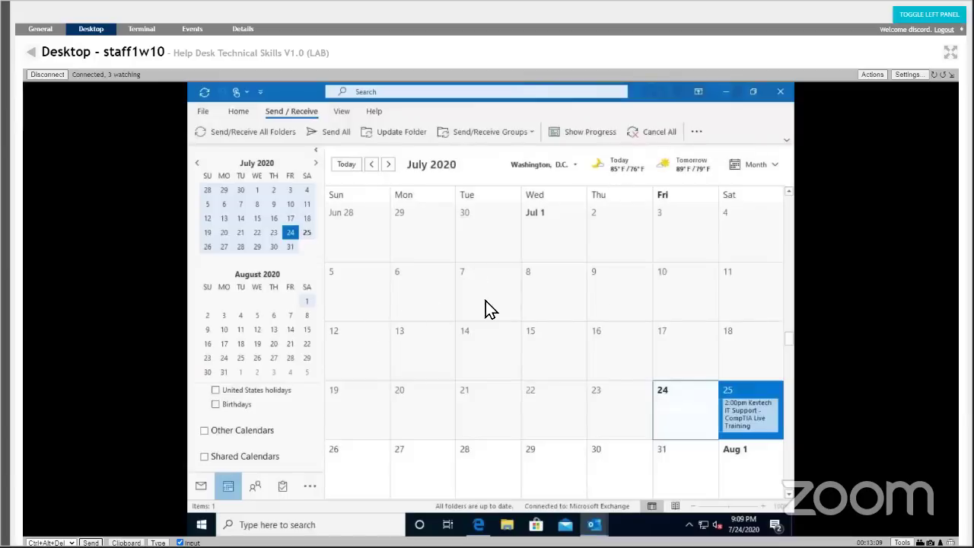
right_click(235, 486)
left_click(402, 107)
Scroll the calendar ahead to February–March 2024 and reveal the My Calendars list.
scroll(436, 350, "down", 15)
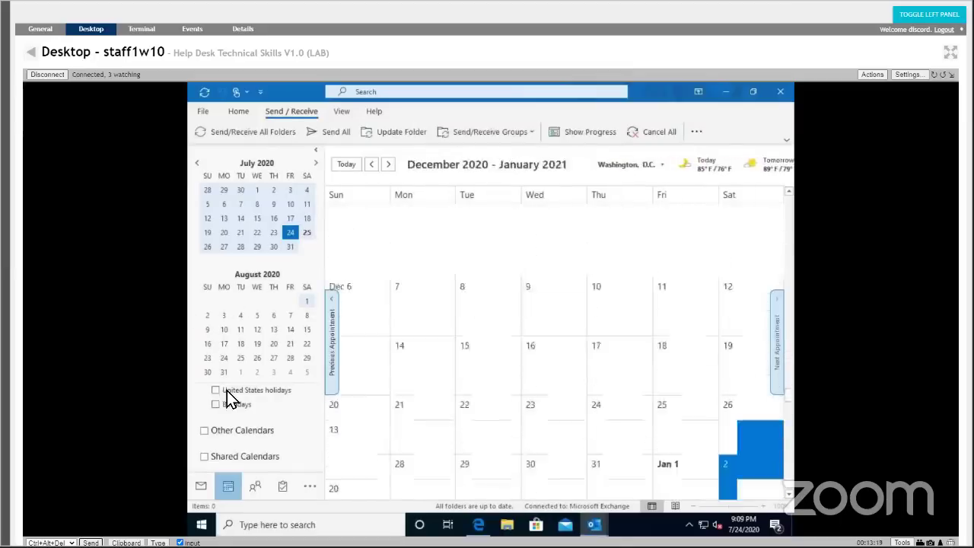
scroll(353, 456, "down", 15)
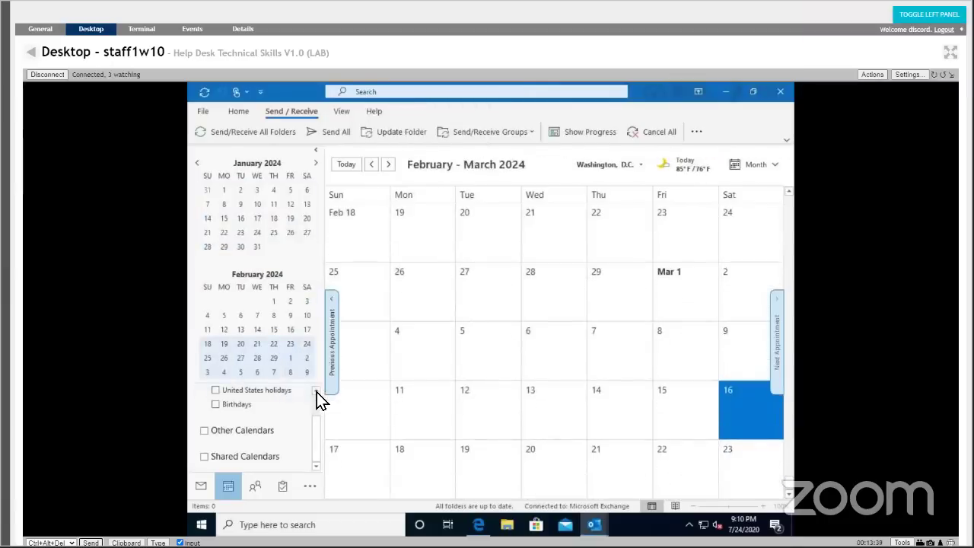
scroll(263, 445, "up", 1)
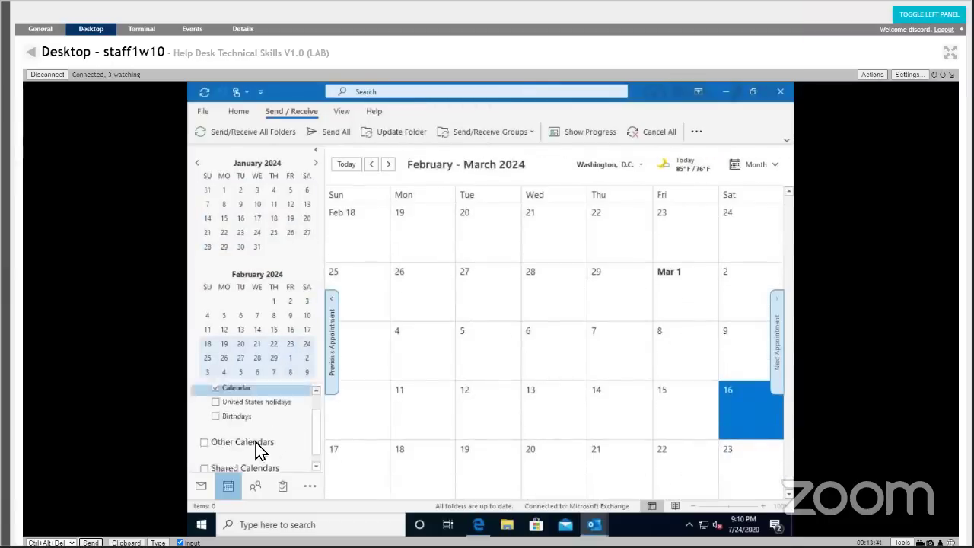
left_click_drag(317, 424, 317, 420)
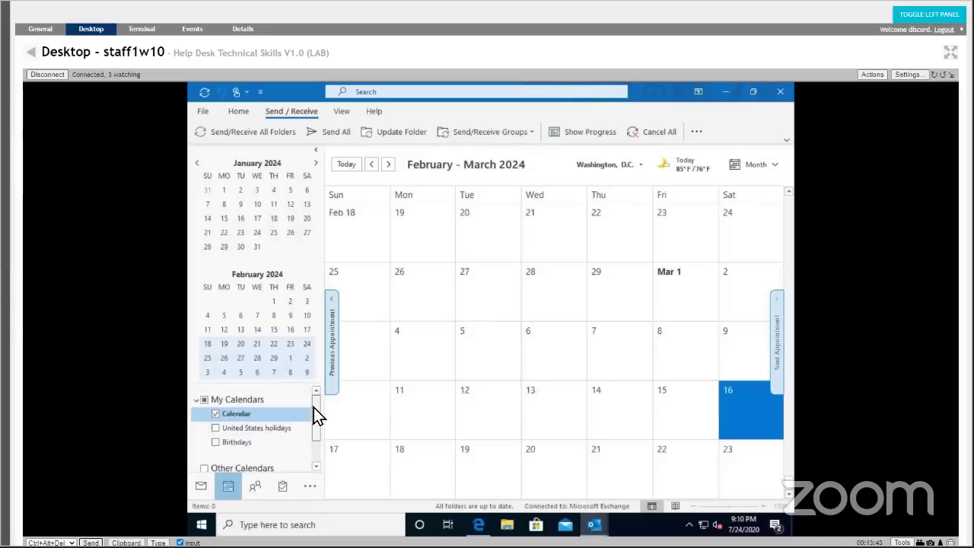
right_click(221, 415)
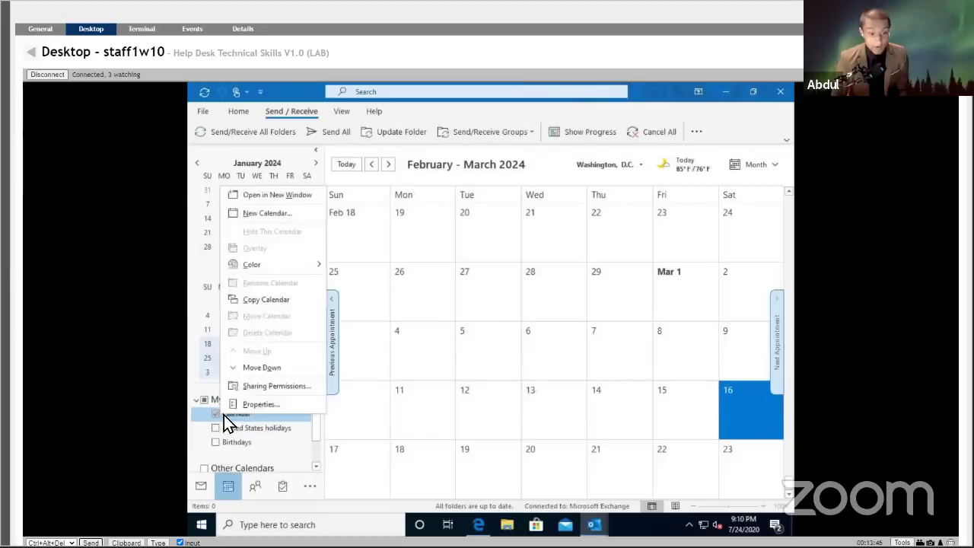
left_click(286, 403)
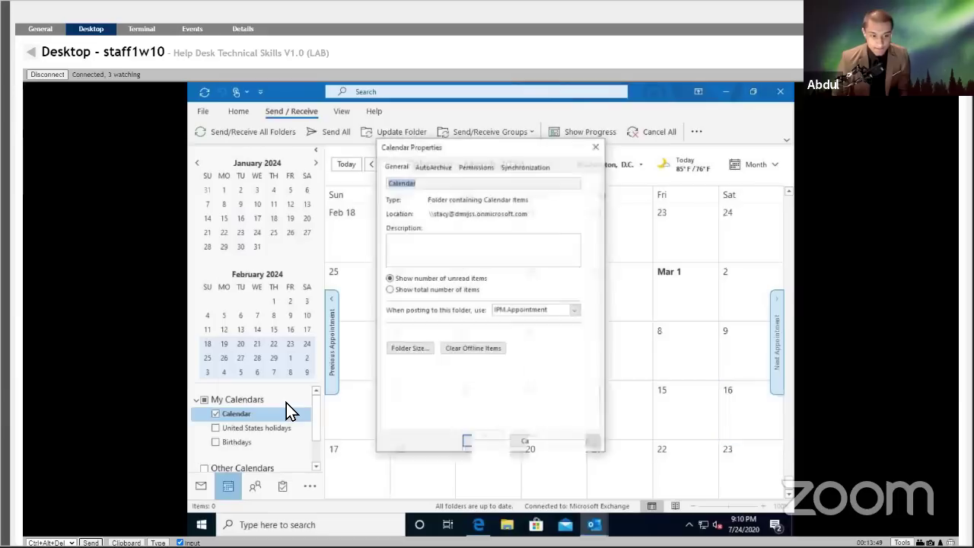
left_click(477, 169)
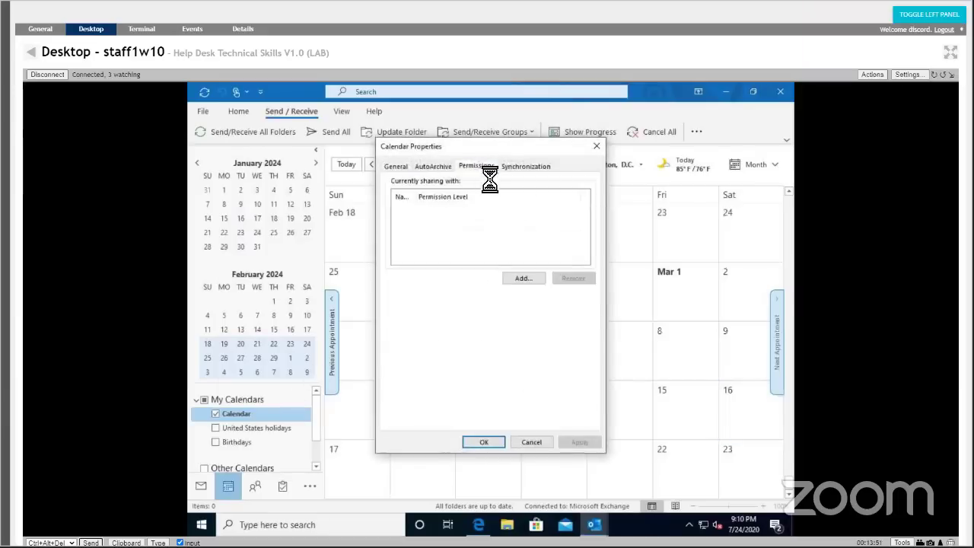
left_click(516, 263)
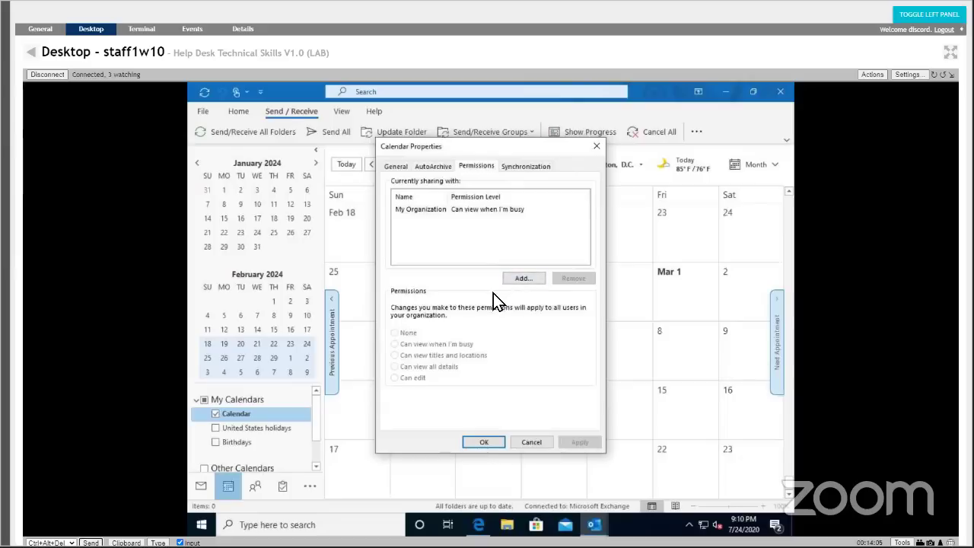
left_click(597, 146)
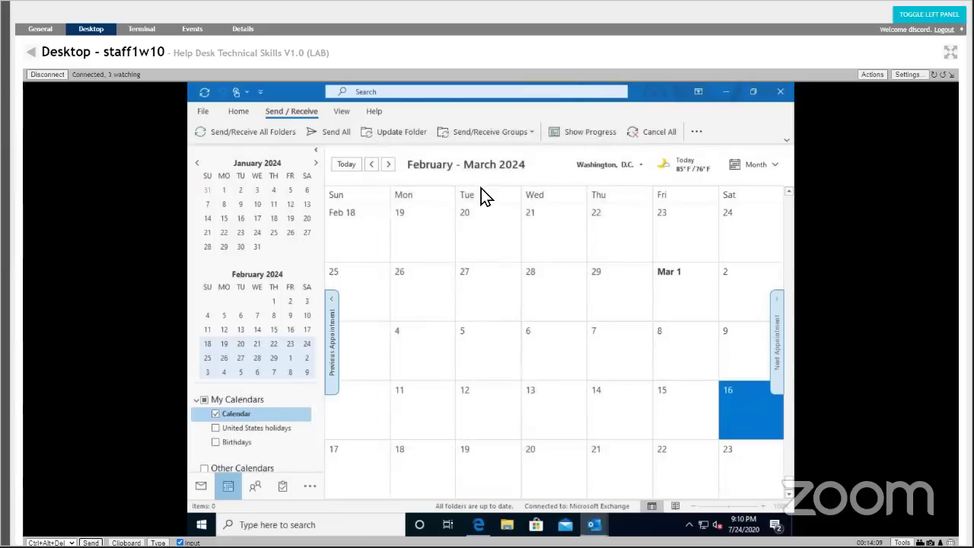
Confirm Delegate Access lists no delegates, then close Outlook.
left_click(203, 115)
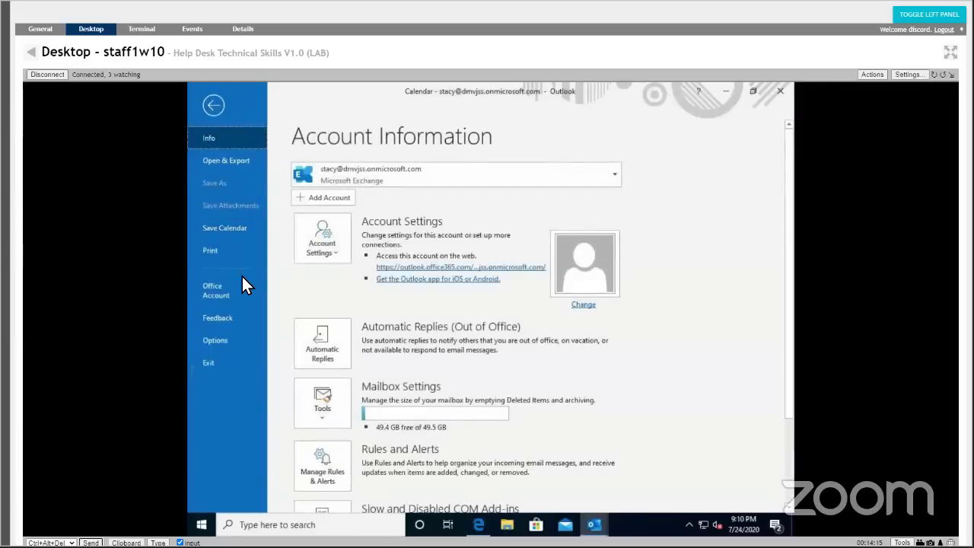
left_click(335, 253)
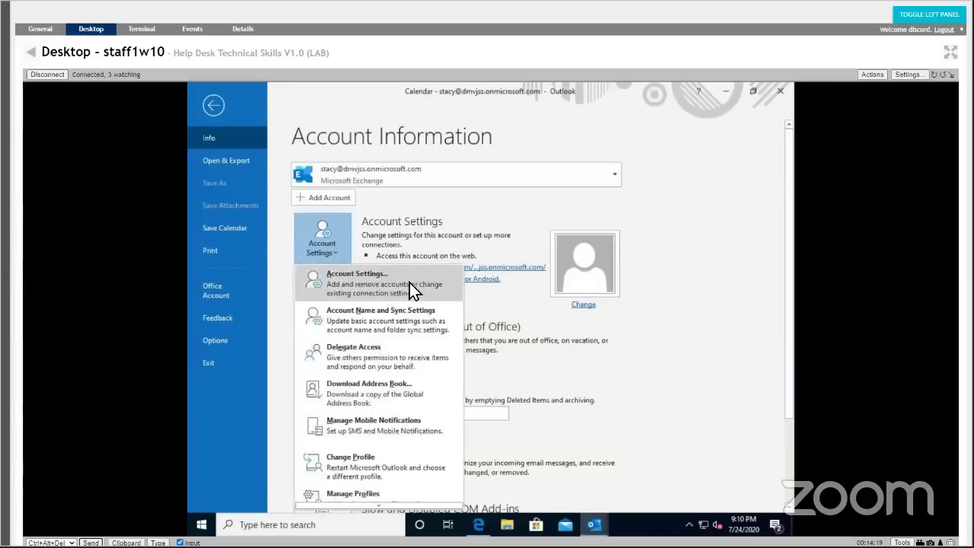
left_click(443, 351)
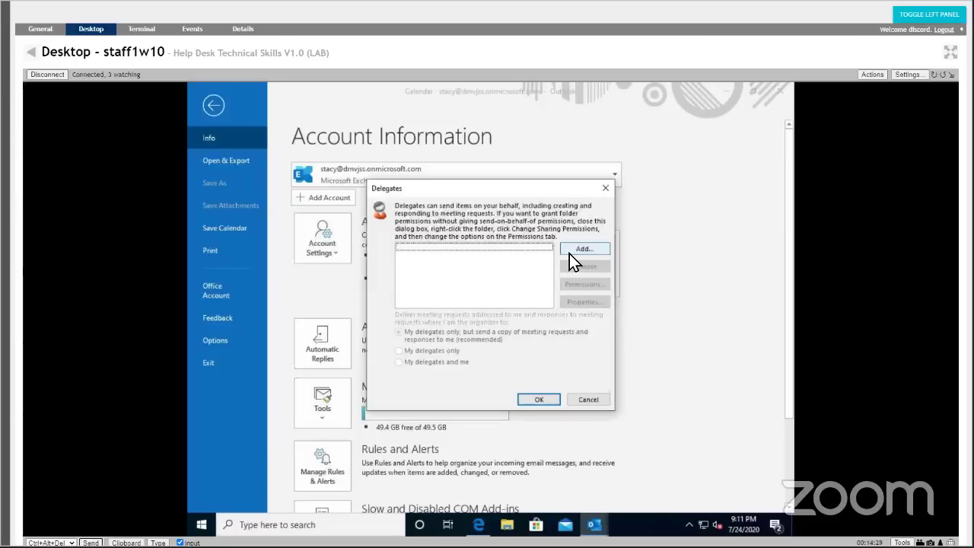
left_click(570, 254)
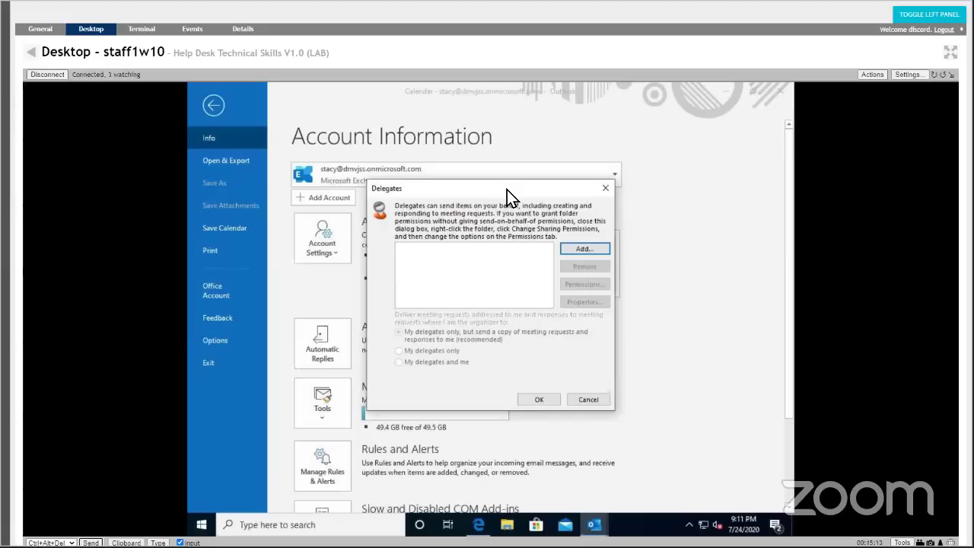
left_click(605, 188)
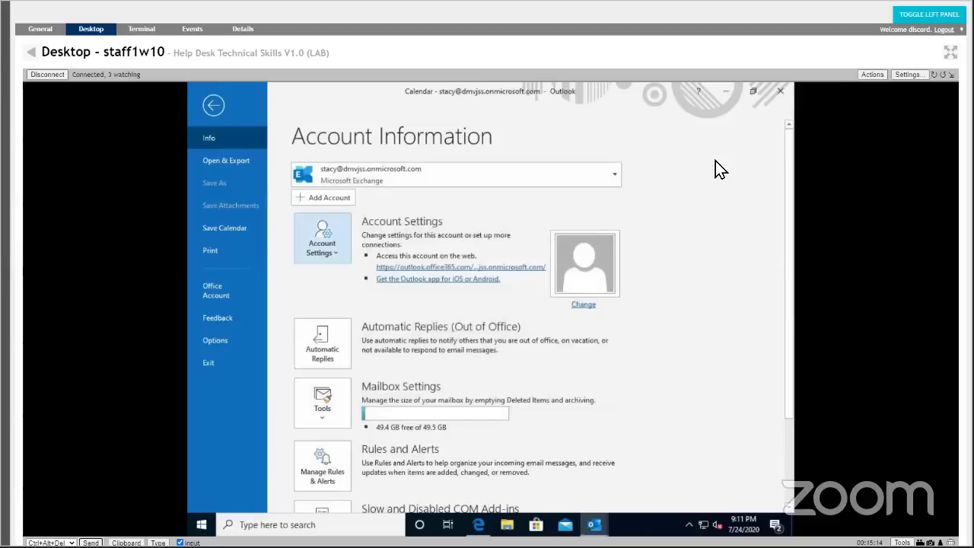
left_click(772, 93)
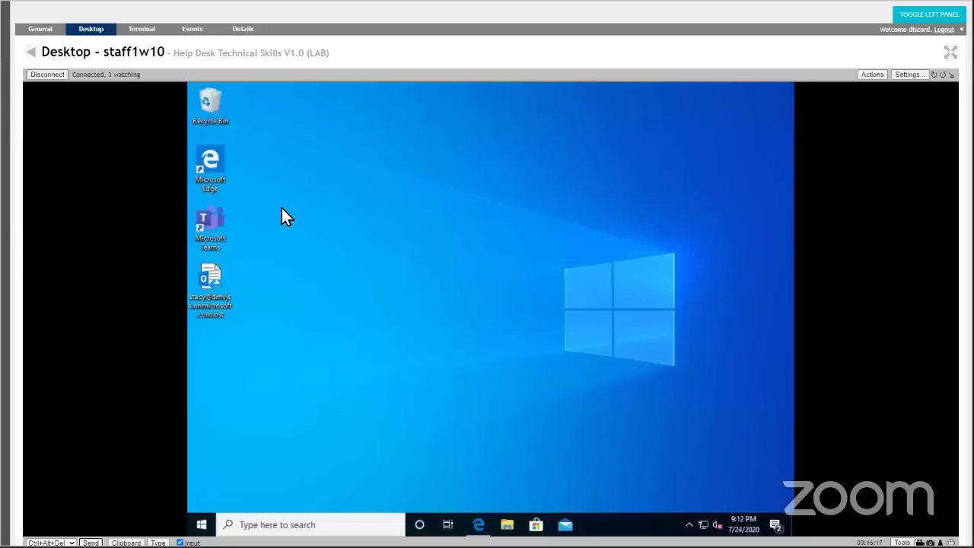
Open the helpdesk1w10 machine's remote desktop from the device list.
left_click(31, 52)
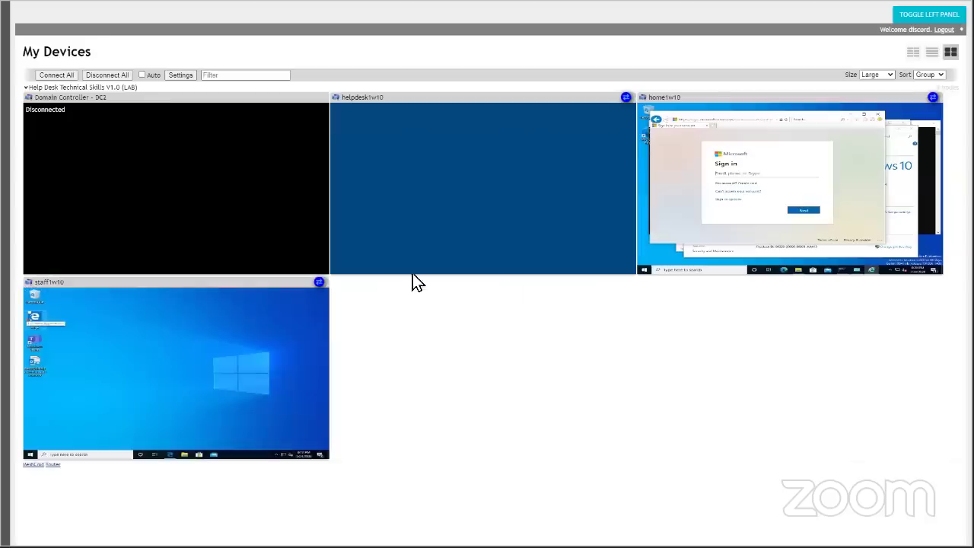
left_click(555, 183)
left_click(527, 204)
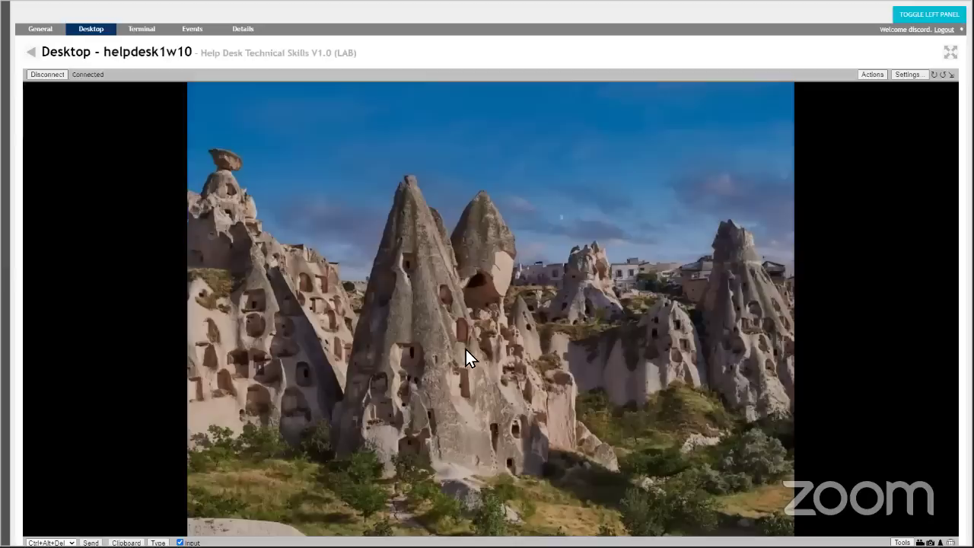
Sign in to helpdesk1w10 with the Helpdesk password, retrying after the incorrect-password error.
left_click(315, 442)
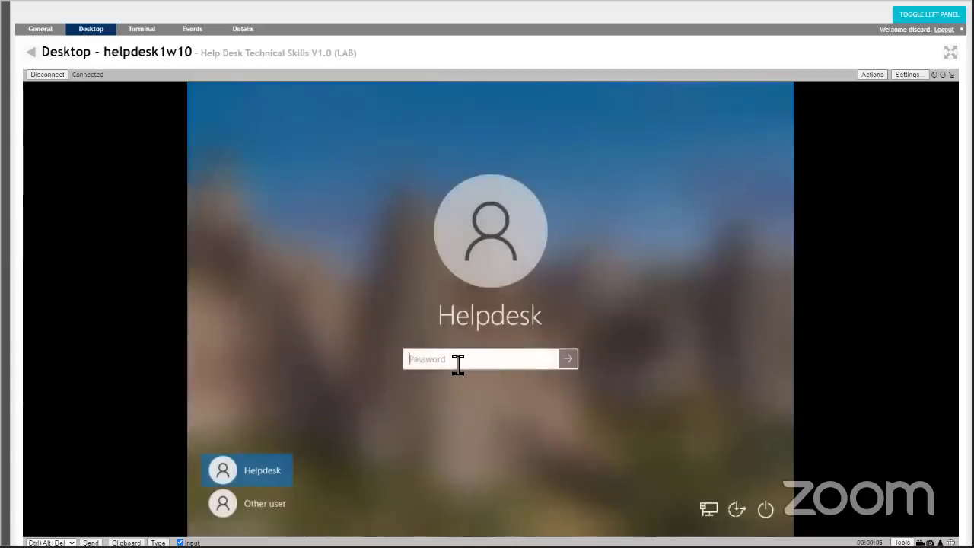
type("•••••••••")
key("Return")
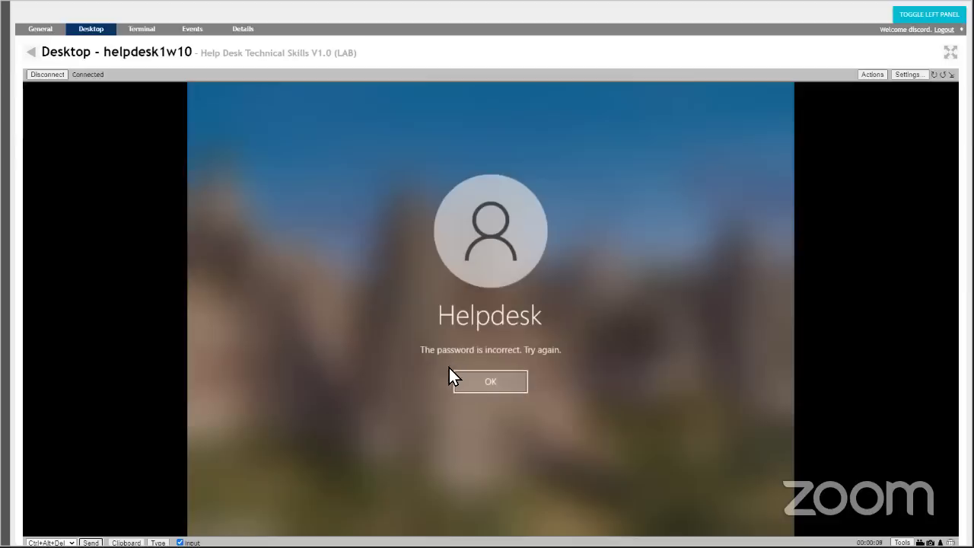
left_click(469, 387)
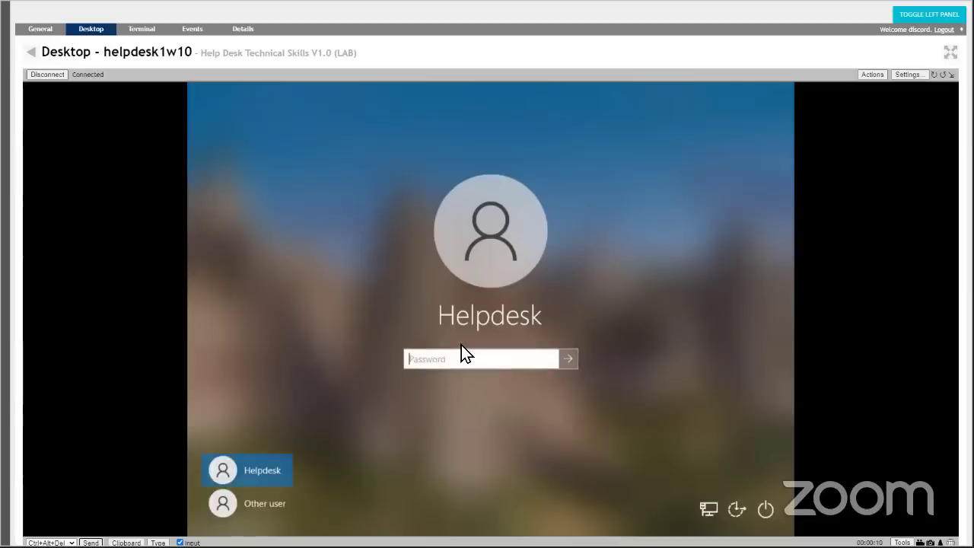
type("••••••••")
key("Return")
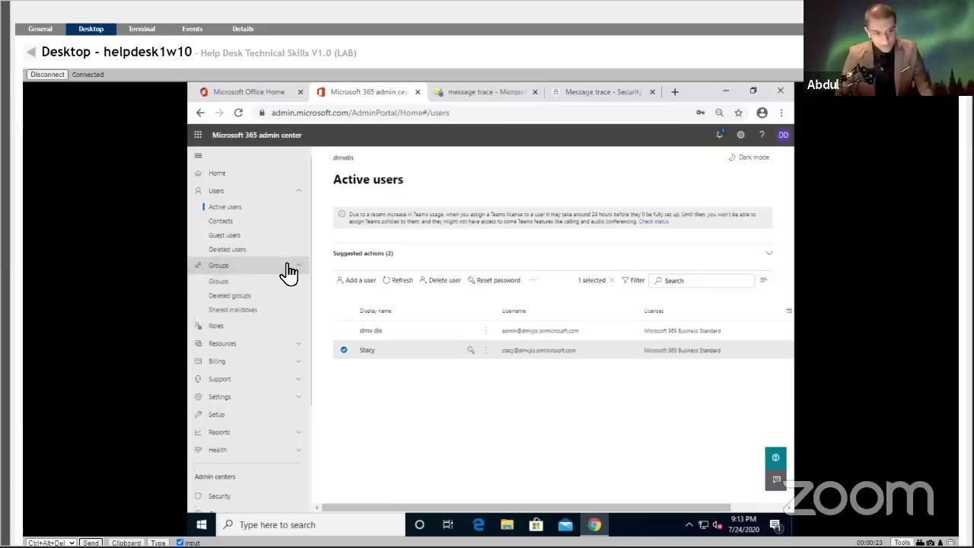
Select the hr mailbox under Groups > Shared mailboxes.
left_click(290, 268)
left_click(277, 313)
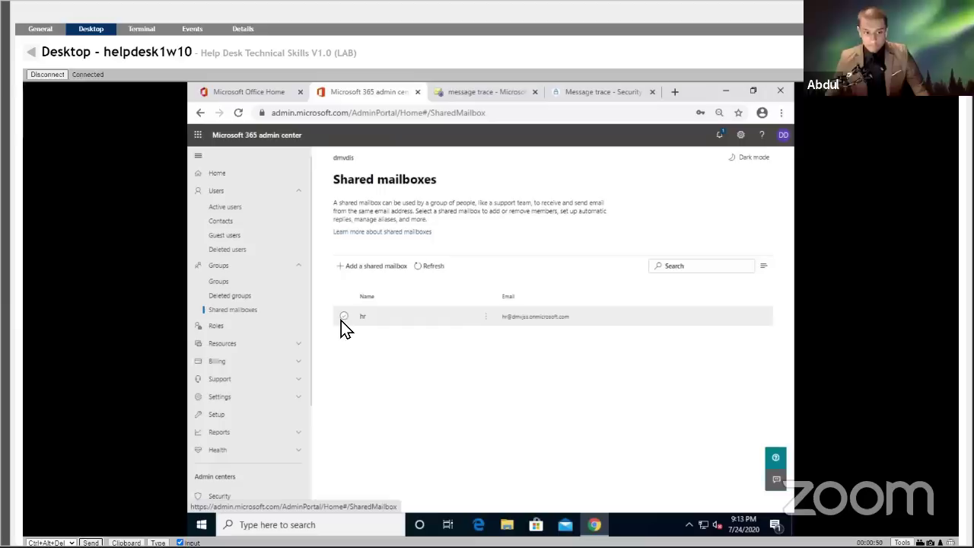
left_click(485, 316)
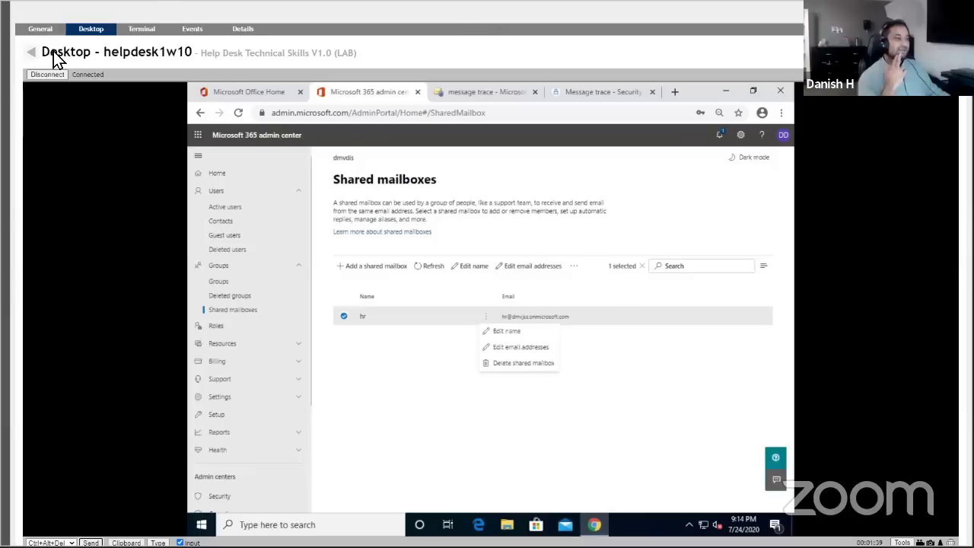
Switch to the staff1w10 remote desktop and start a Windows search.
left_click(32, 53)
right_click(184, 305)
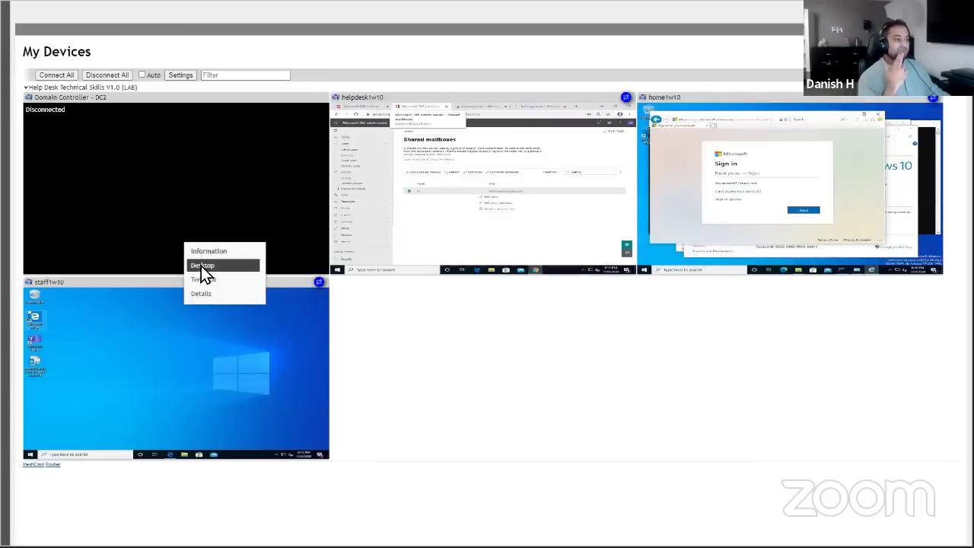
left_click(202, 272)
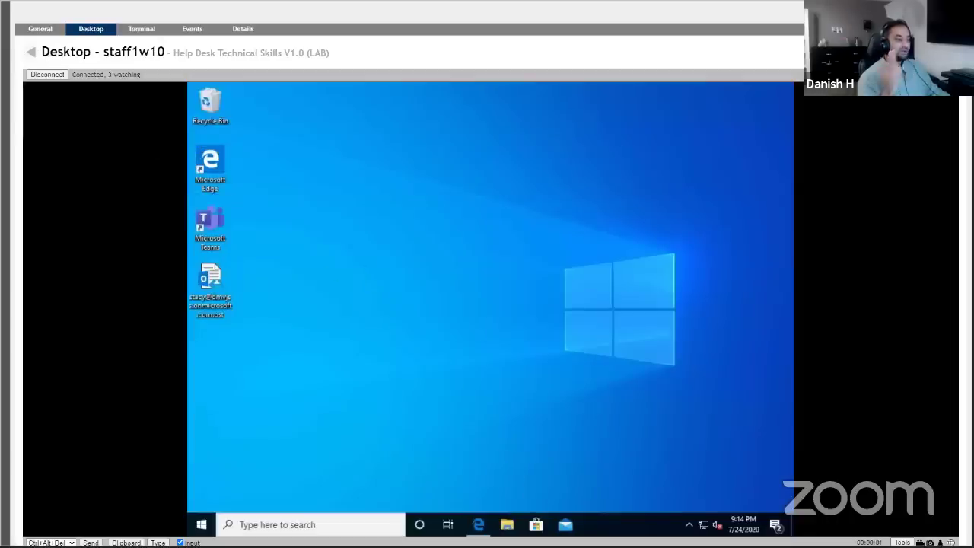
left_click(324, 524)
Launch Outlook on staff1w10 by searching 'out', then start another search.
type("out")
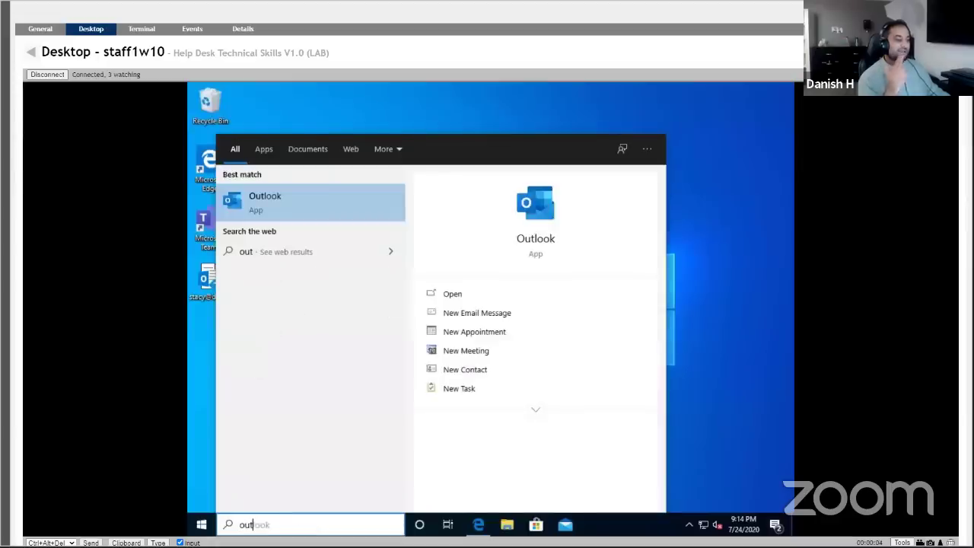
key("Return")
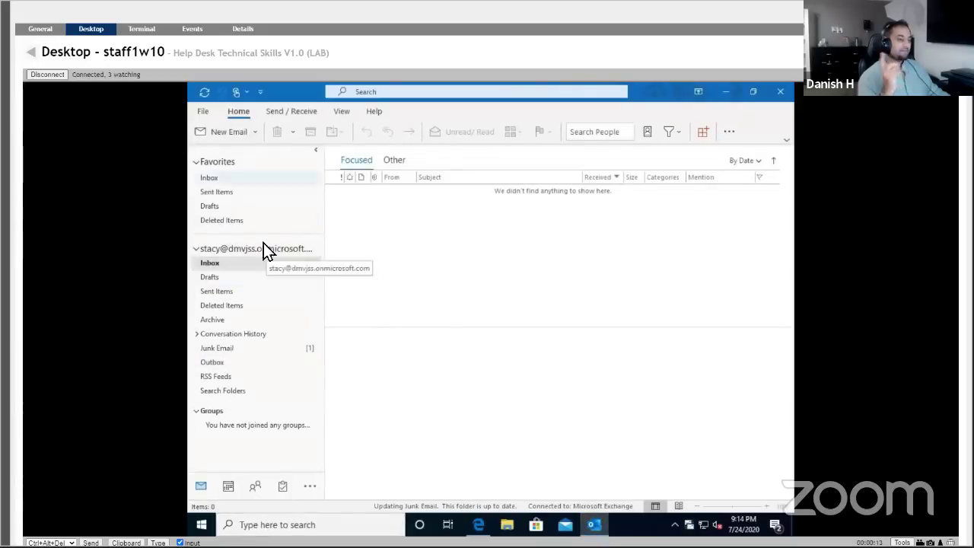
mouse_move(233, 475)
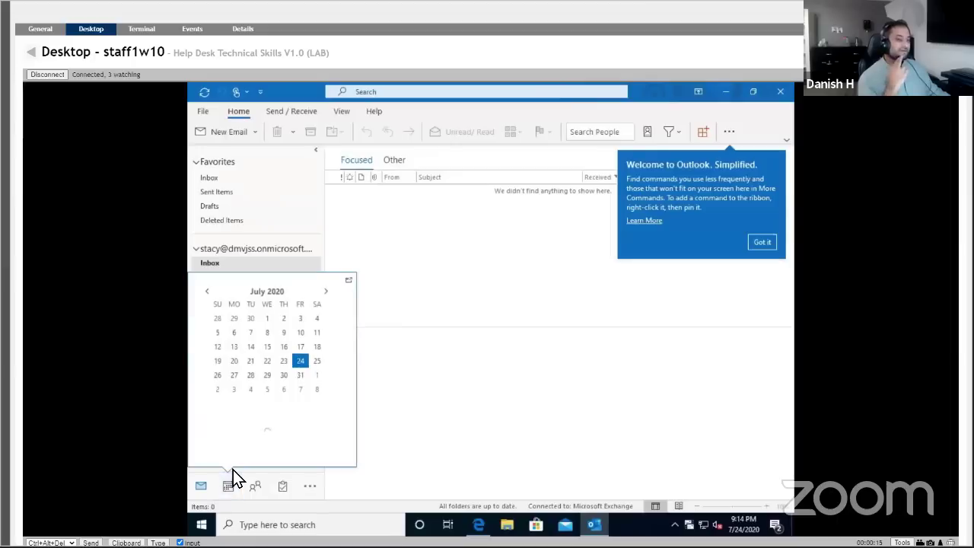
left_click(265, 525)
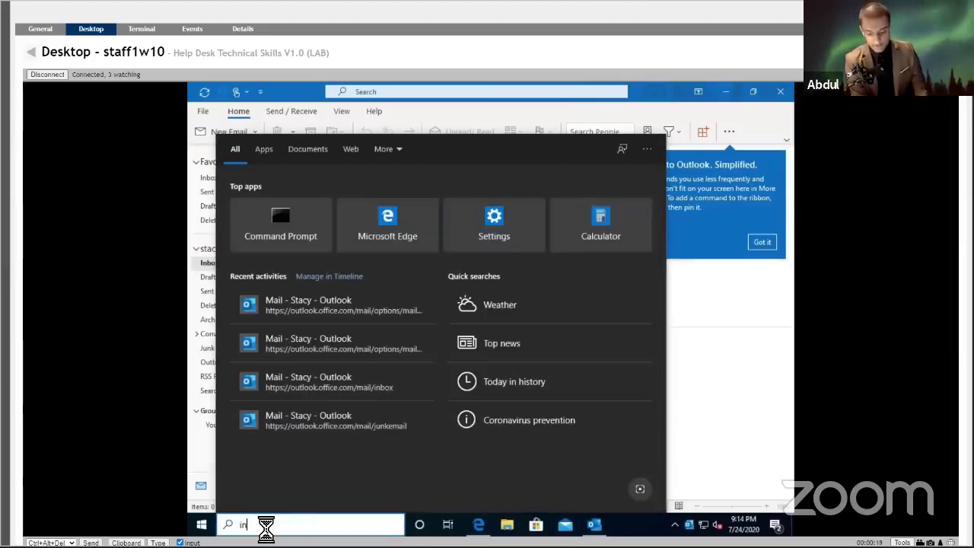
Go to portal.office.com in Internet Explorer and open Outlook on the web, maximized.
type("internet")
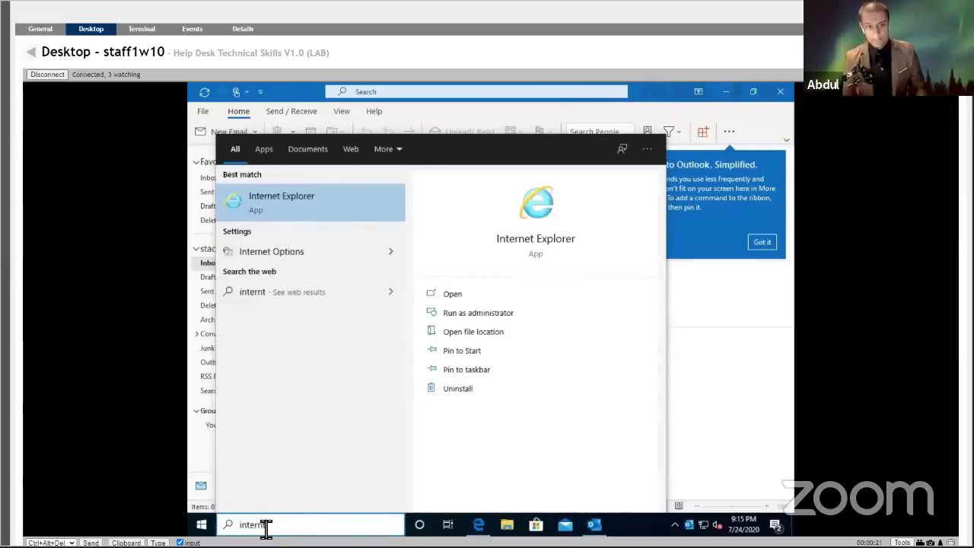
key("Escape")
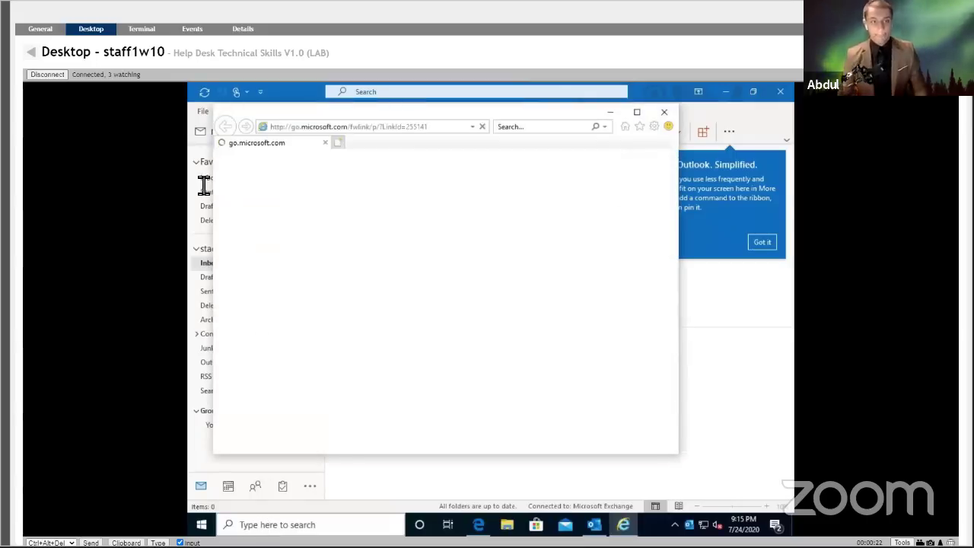
left_click(358, 135)
type("p")
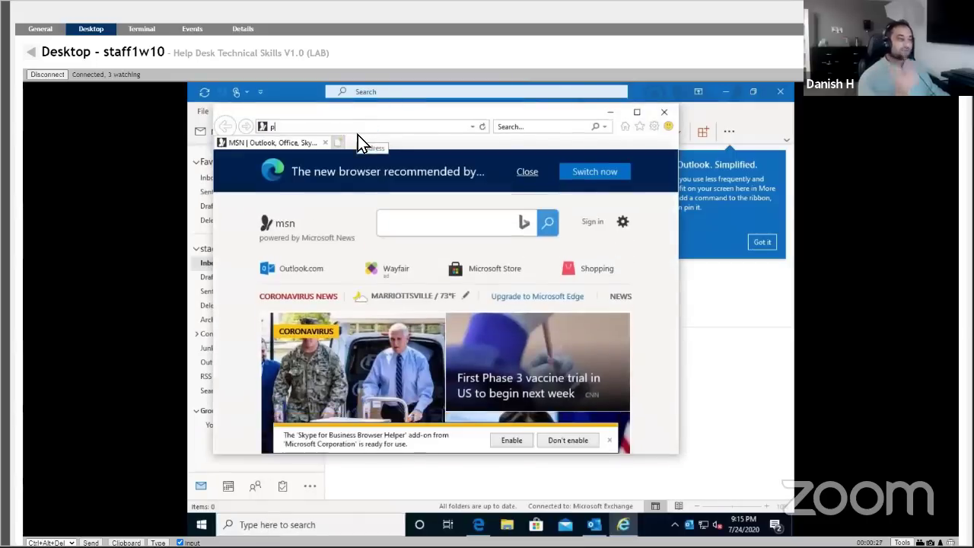
type("ortal.ooffice")
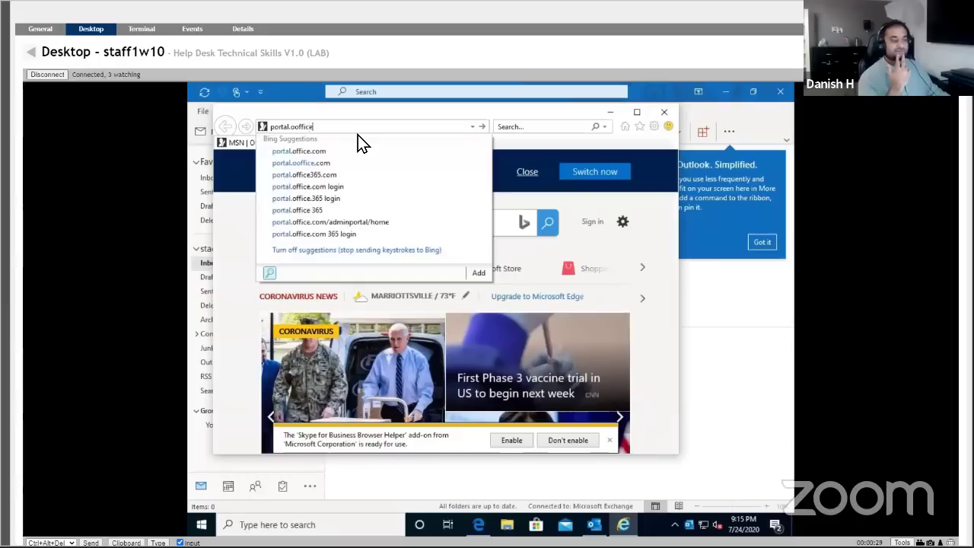
key("BackSpace")
key("BackSpace")
key("BackSpace")
key("BackSpace")
key("BackSpace")
key("BackSpace")
type("ff")
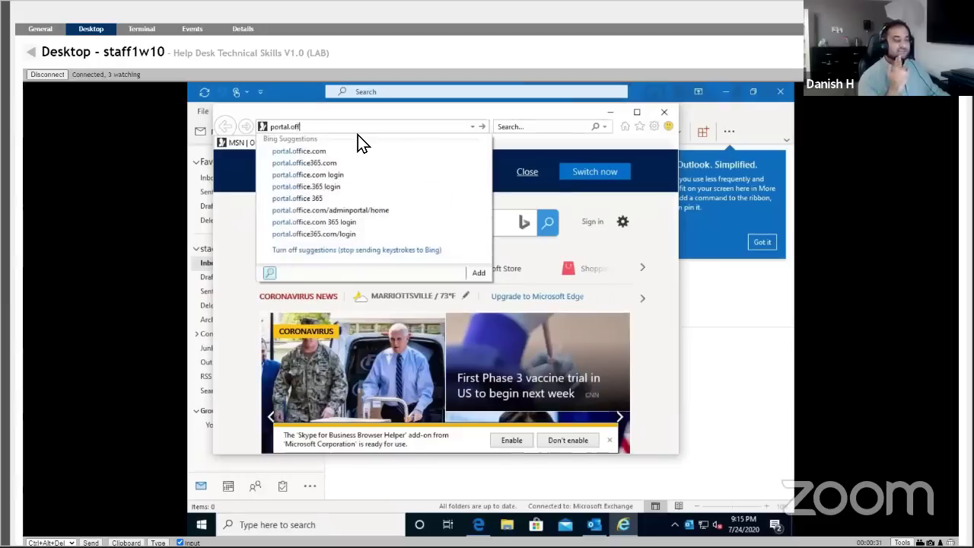
type("ice.com")
key("Return")
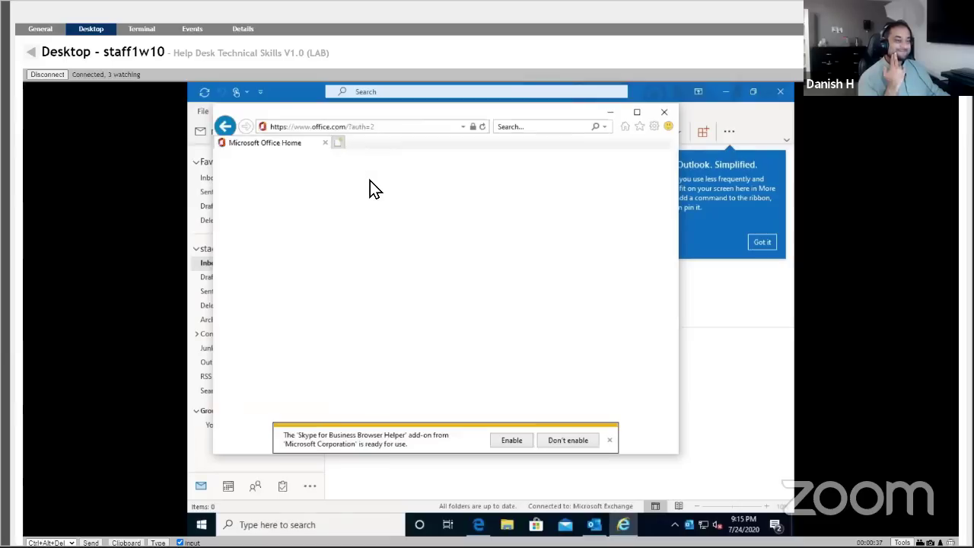
left_click(329, 259)
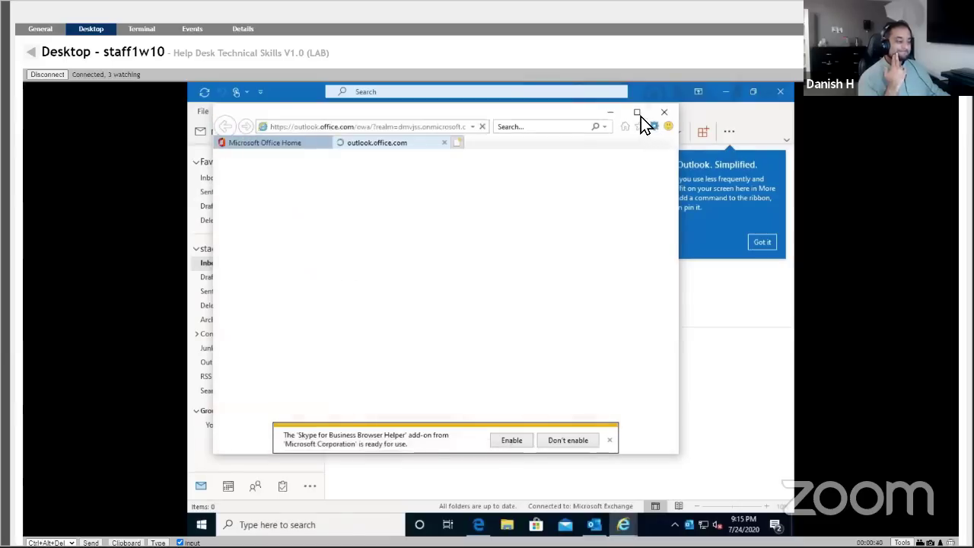
left_click(640, 114)
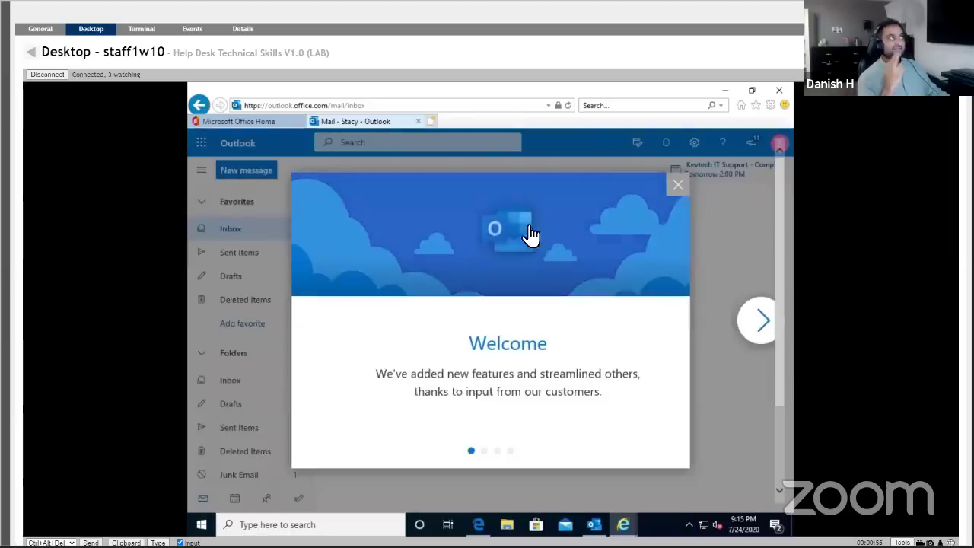
Close the Welcome tour, view the Manage groups page, then return to the Mail inbox.
left_click(289, 321)
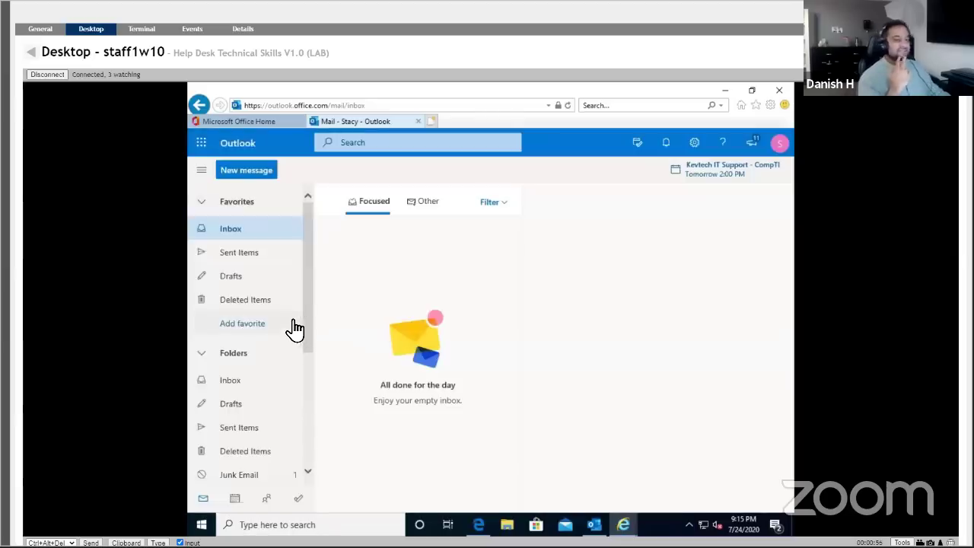
left_click(204, 172)
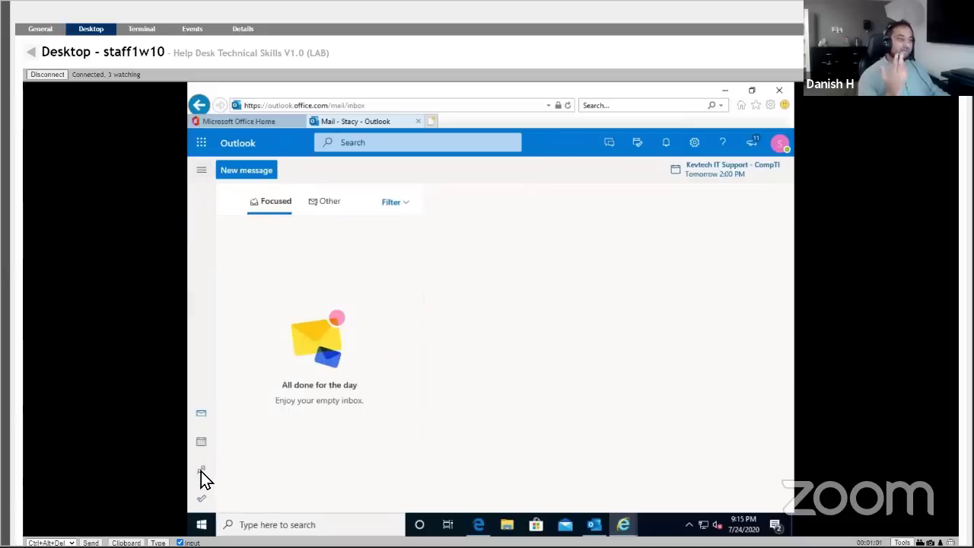
left_click(209, 300)
scroll(257, 481, "down", 5)
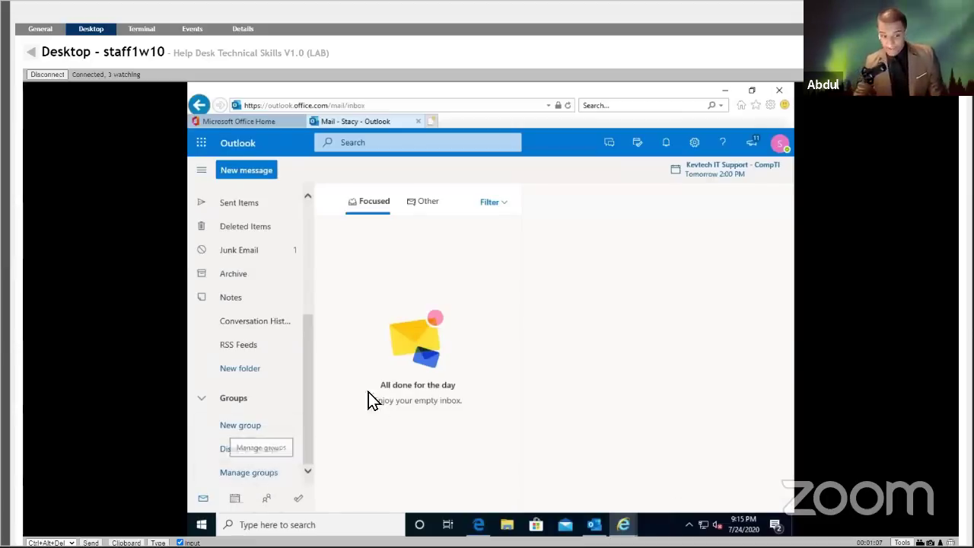
left_click(266, 475)
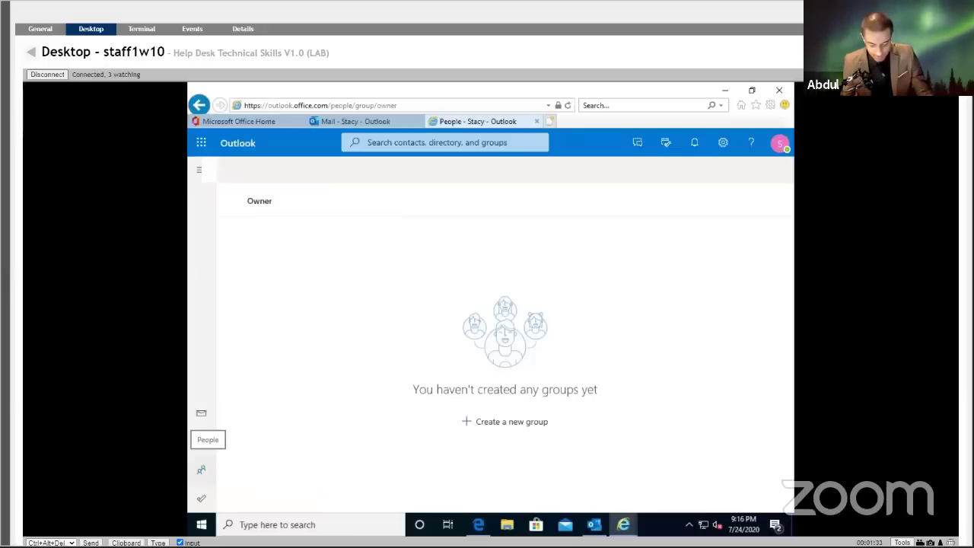
left_click(361, 122)
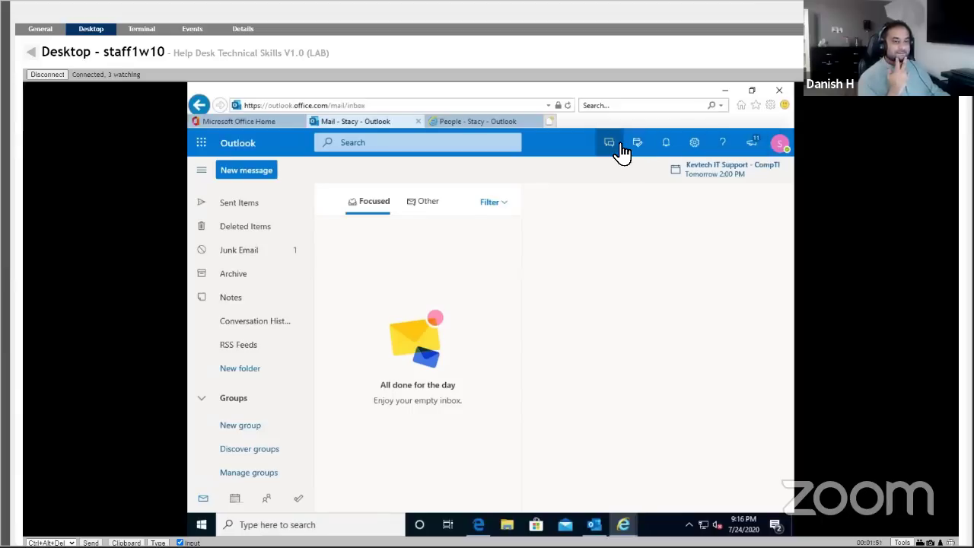
left_click(780, 148)
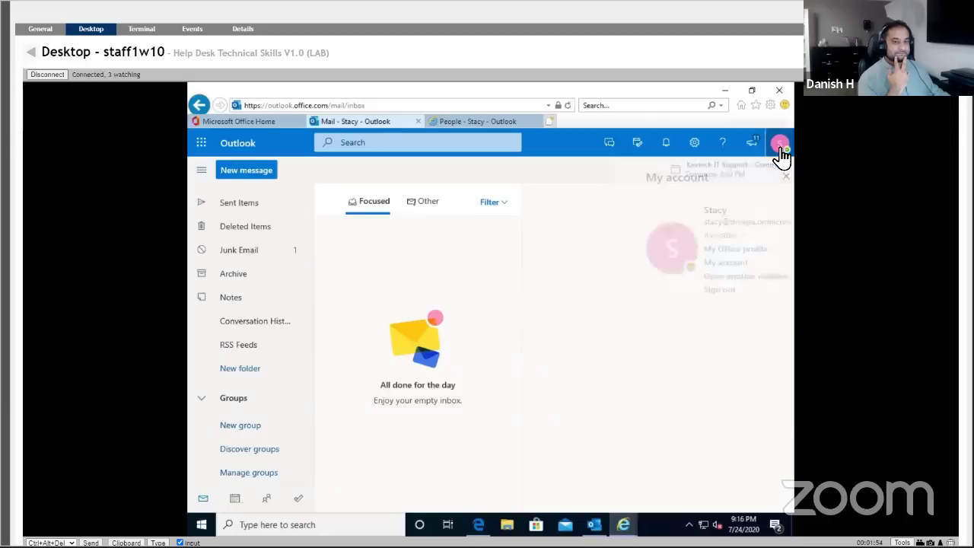
left_click(733, 278)
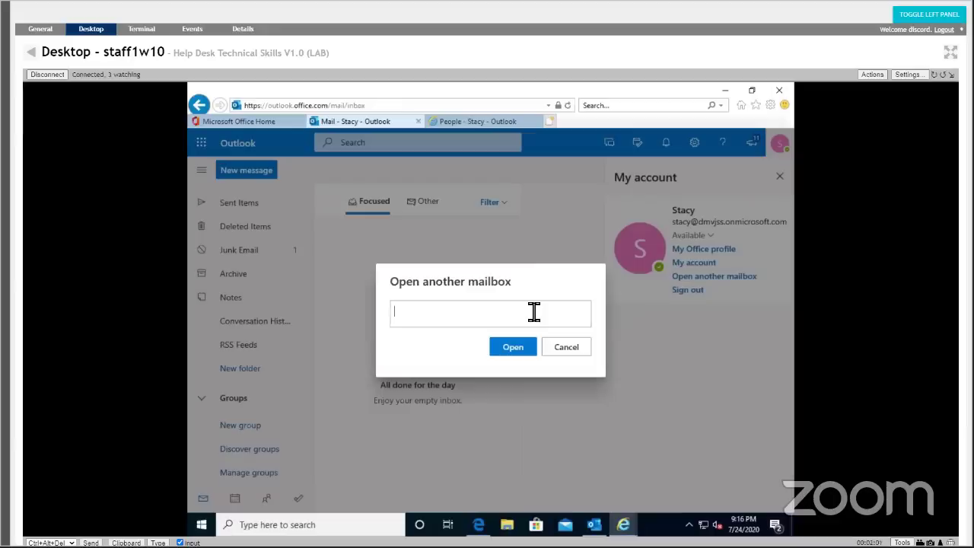
type("hr")
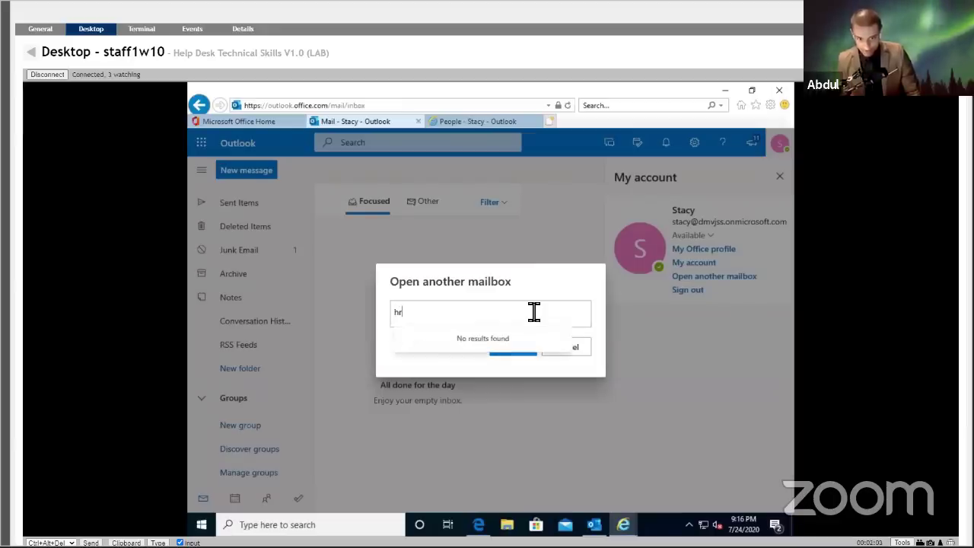
key("BackSpace")
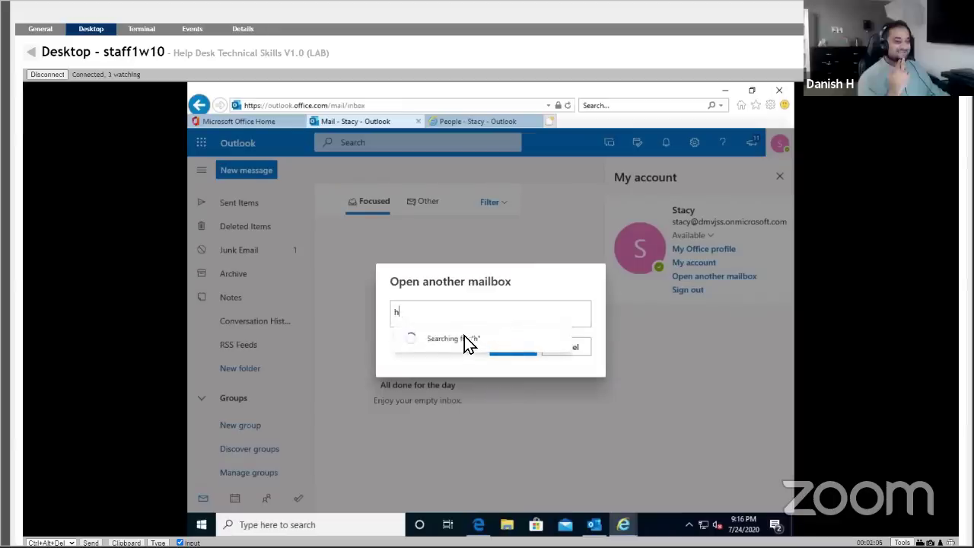
type("r")
double_click(402, 316)
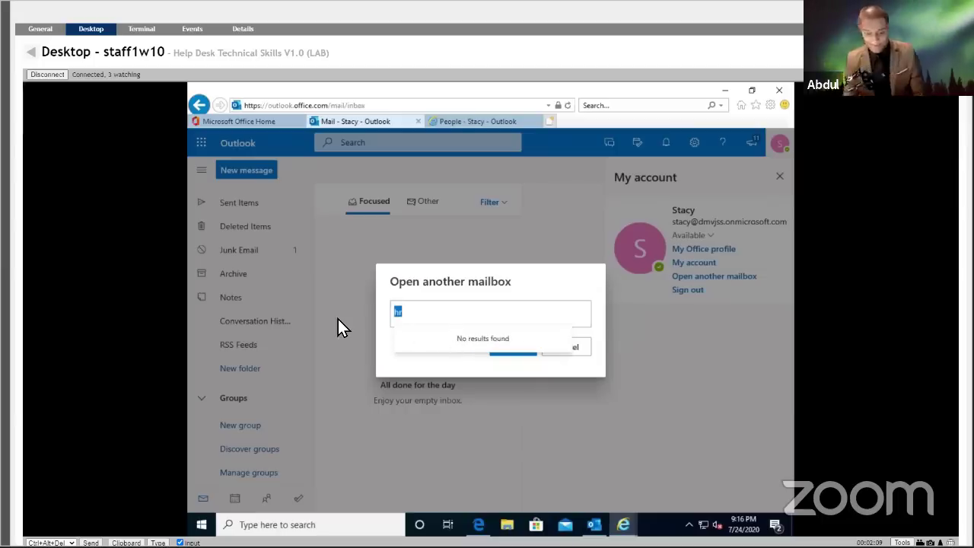
key("BackSpace")
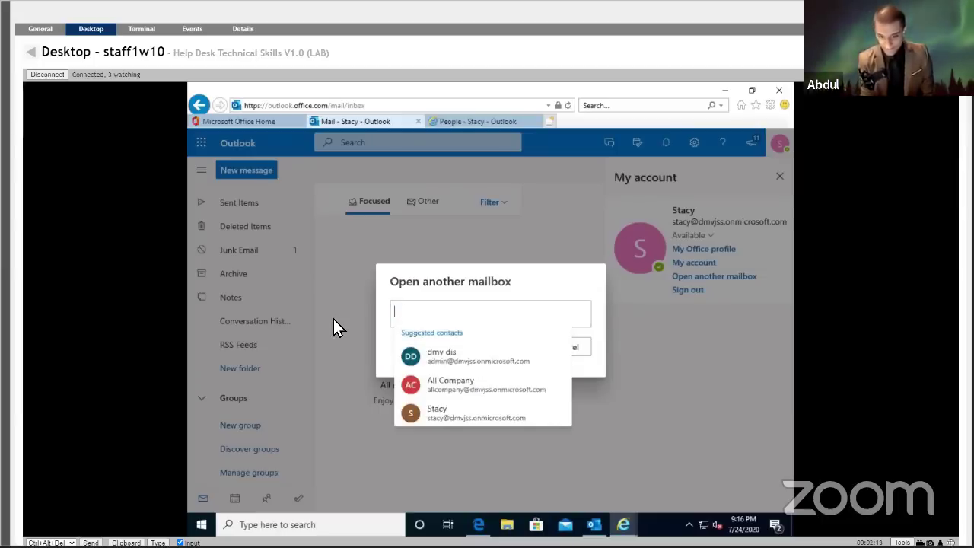
type("hu")
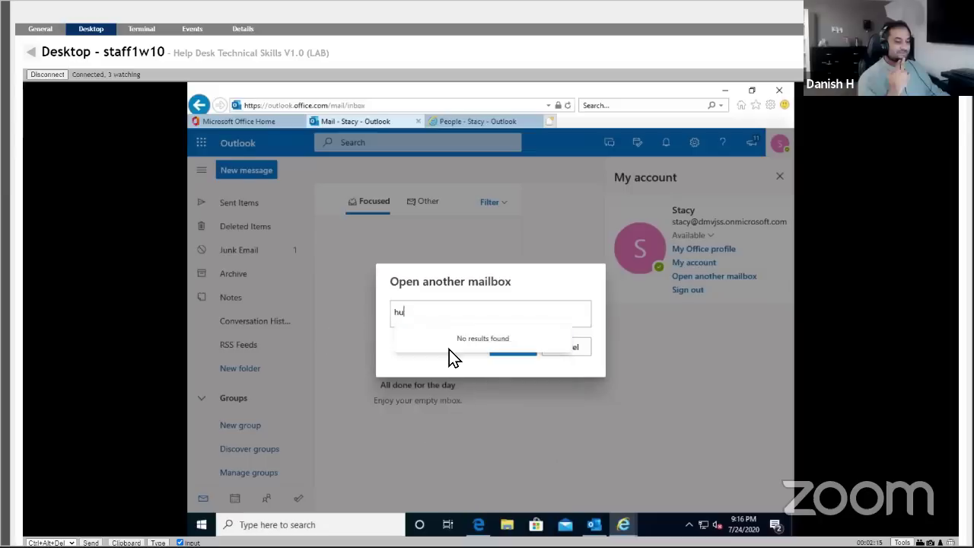
key("BackSpace")
key("BackSpace")
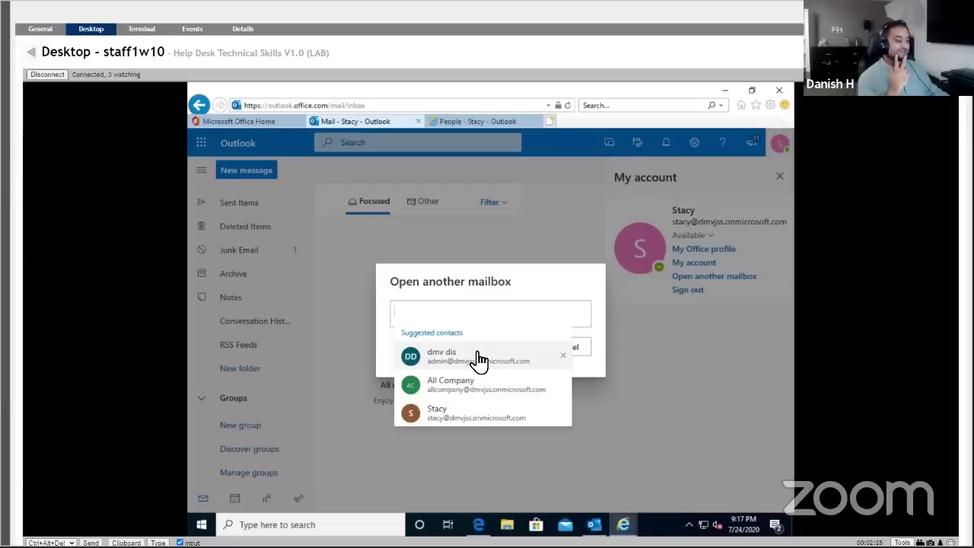
type("jr")
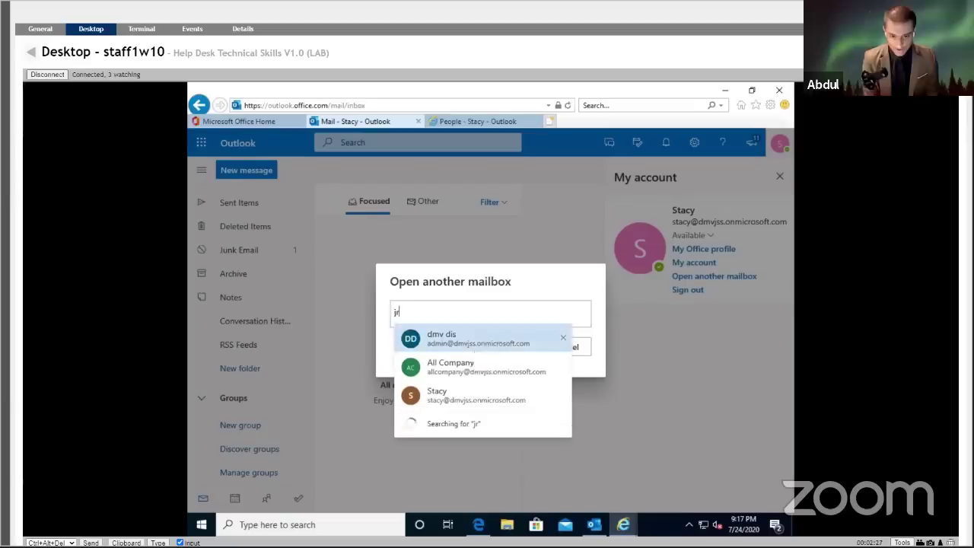
key("BackSpace")
key("BackSpace")
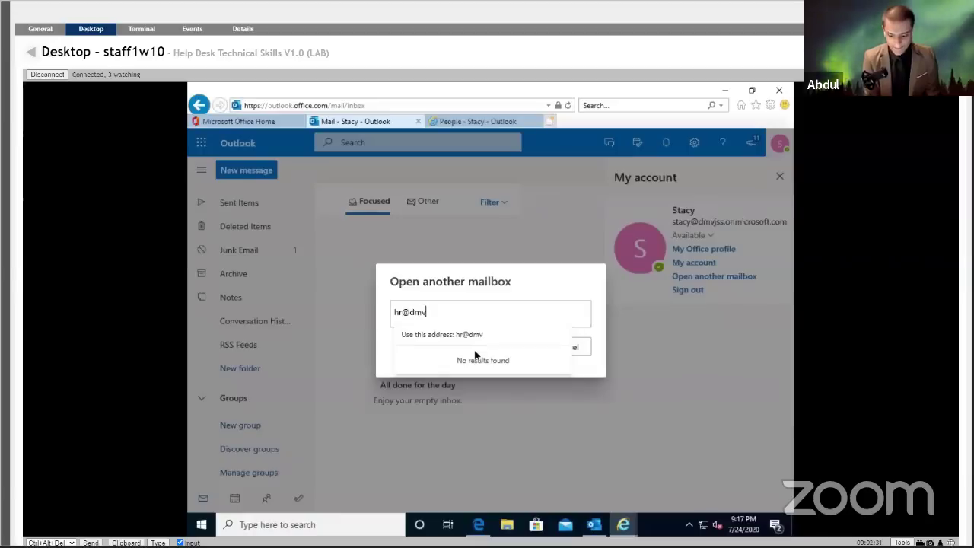
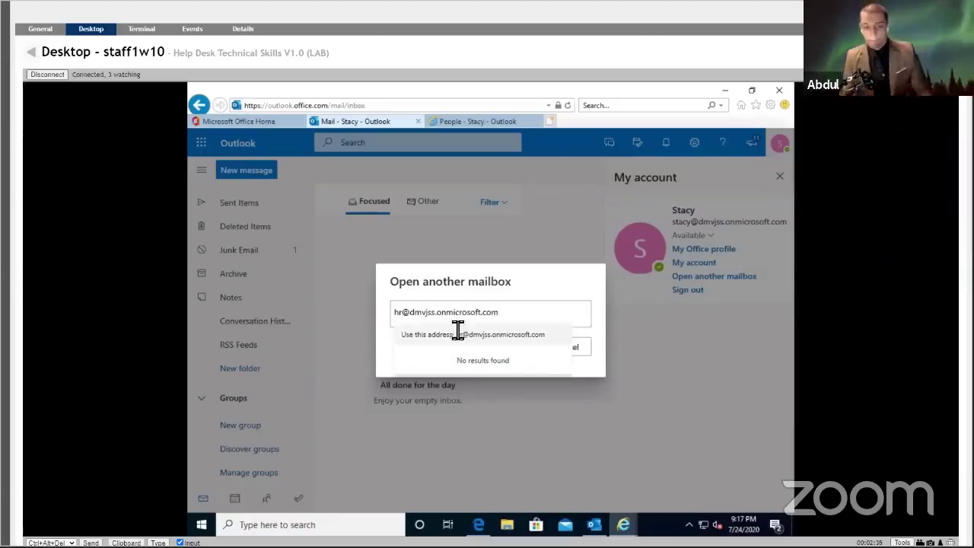
left_click(455, 335)
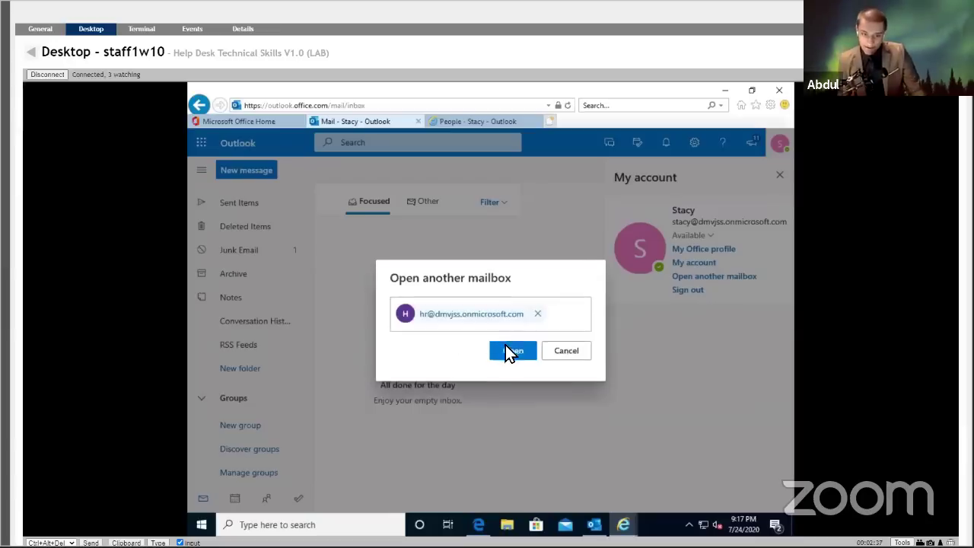
left_click(512, 351)
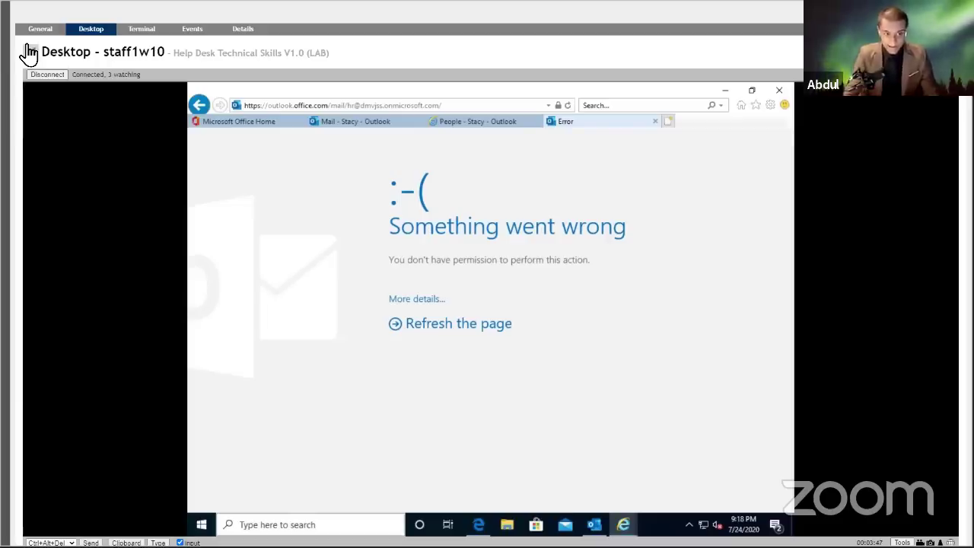
Leave the staff1w10 session and connect to helpdesk1w10's remote desktop from My Devices.
left_click(29, 50)
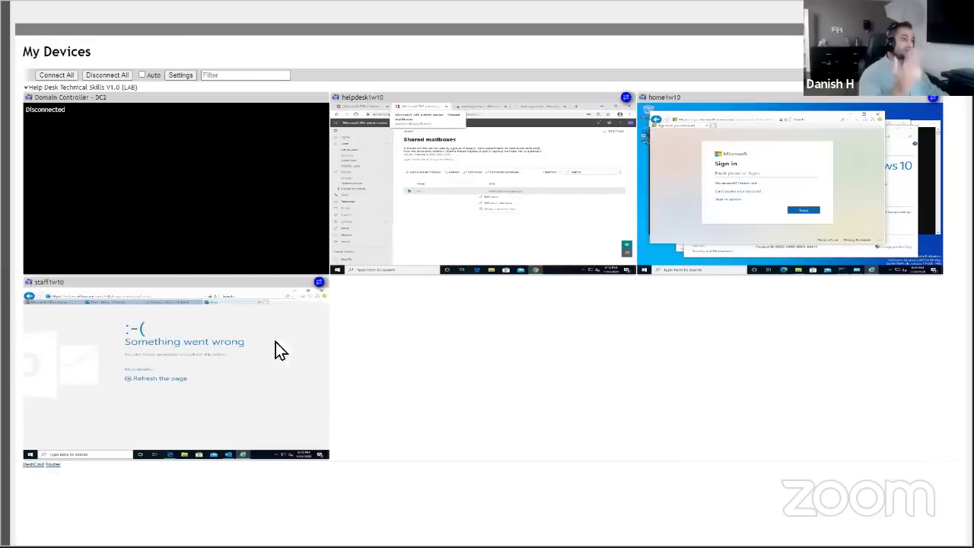
right_click(410, 208)
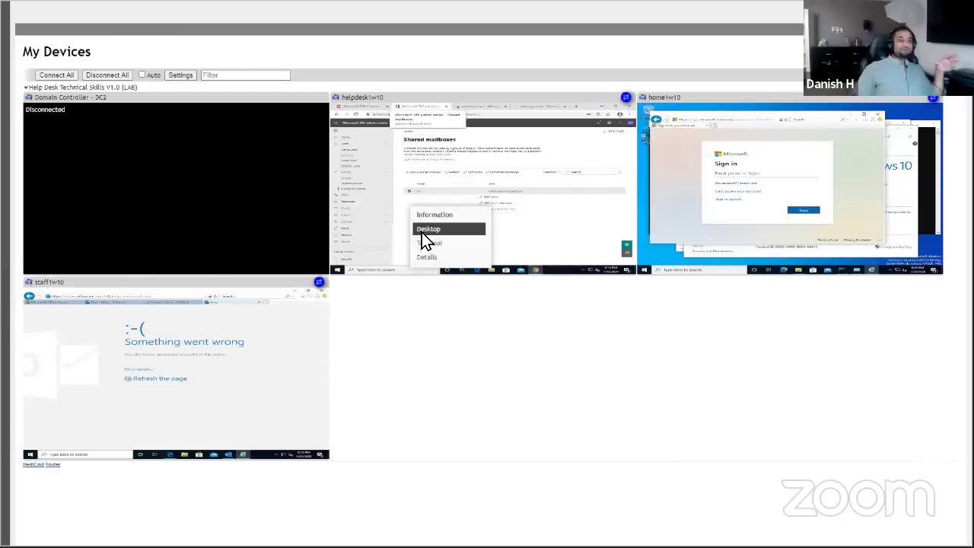
left_click(422, 232)
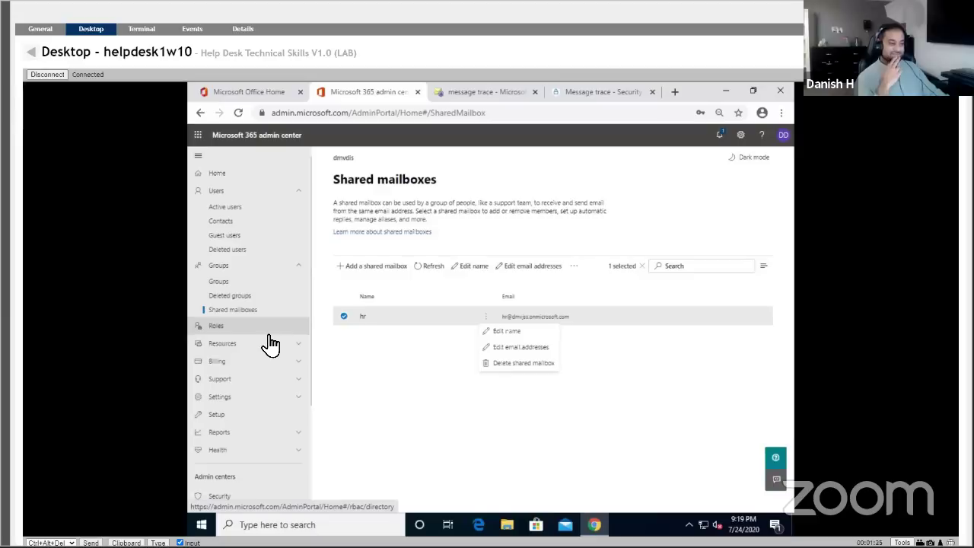
Go to the Roles page from the admin center's left navigation.
left_click(269, 333)
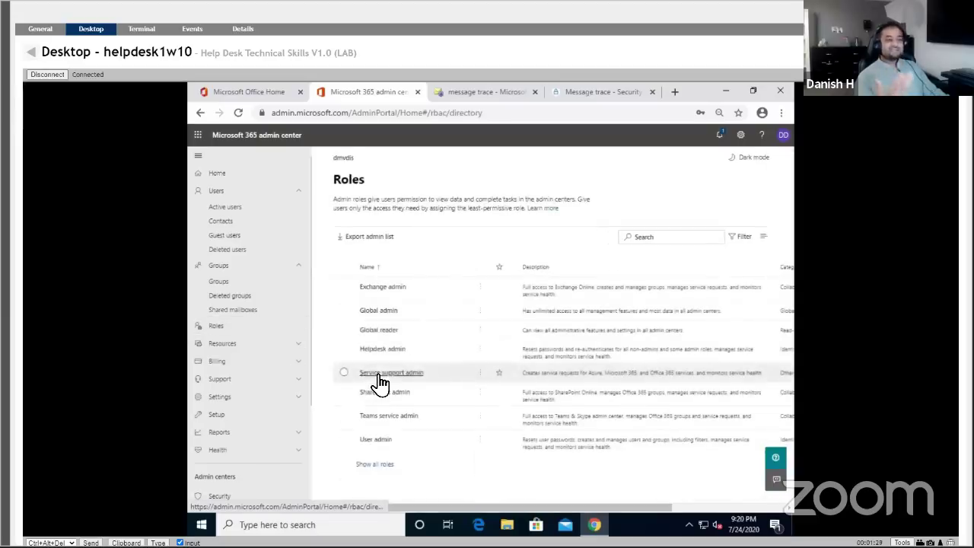
Return to Shared mailboxes and view the hr mailbox's address settings, closing without changes.
left_click(271, 313)
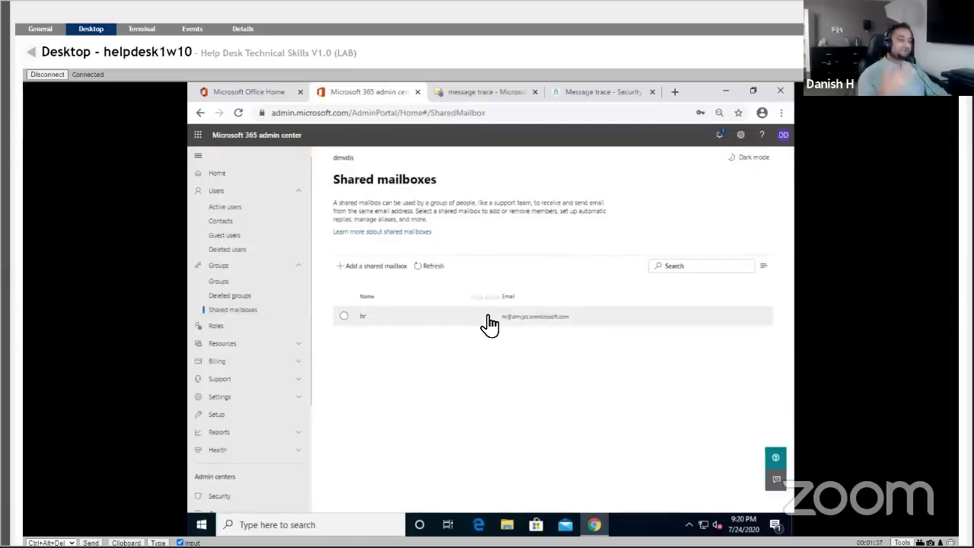
left_click(485, 316)
left_click(514, 347)
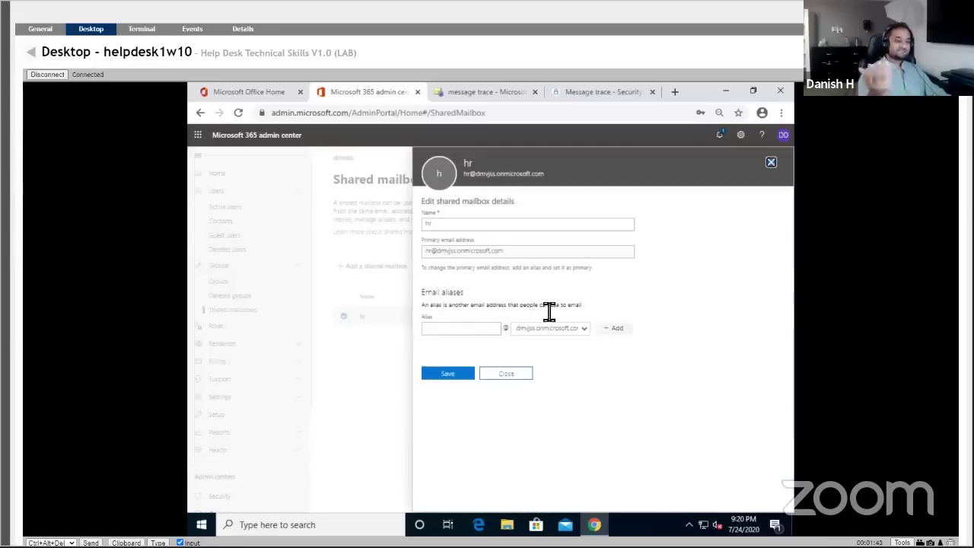
left_click(507, 373)
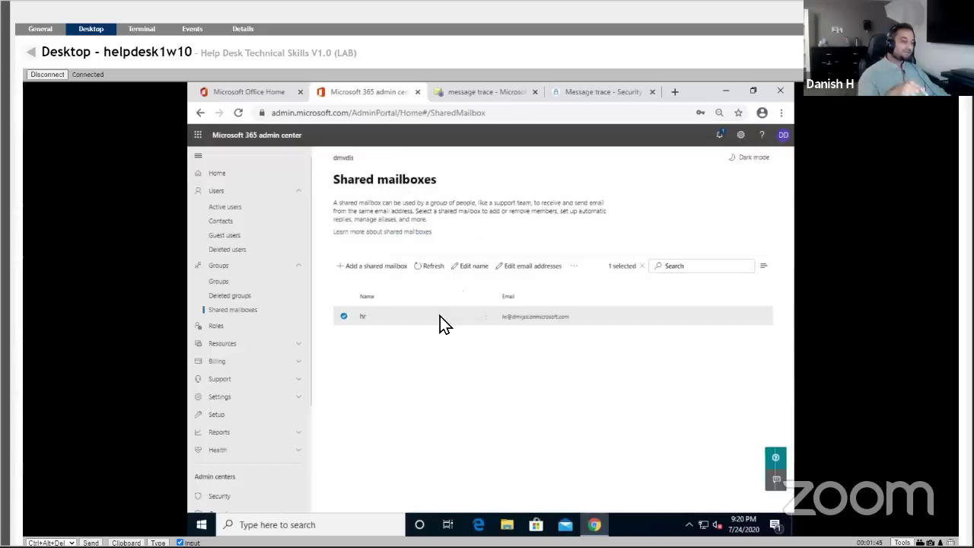
Open the hr mailbox details and scroll down to Manage mailbox permissions.
left_click(398, 320)
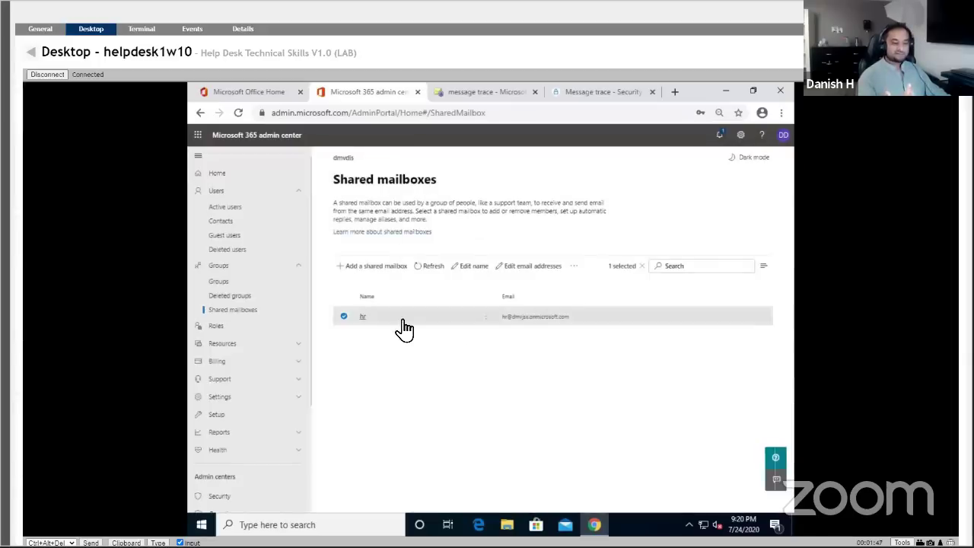
right_click(607, 314)
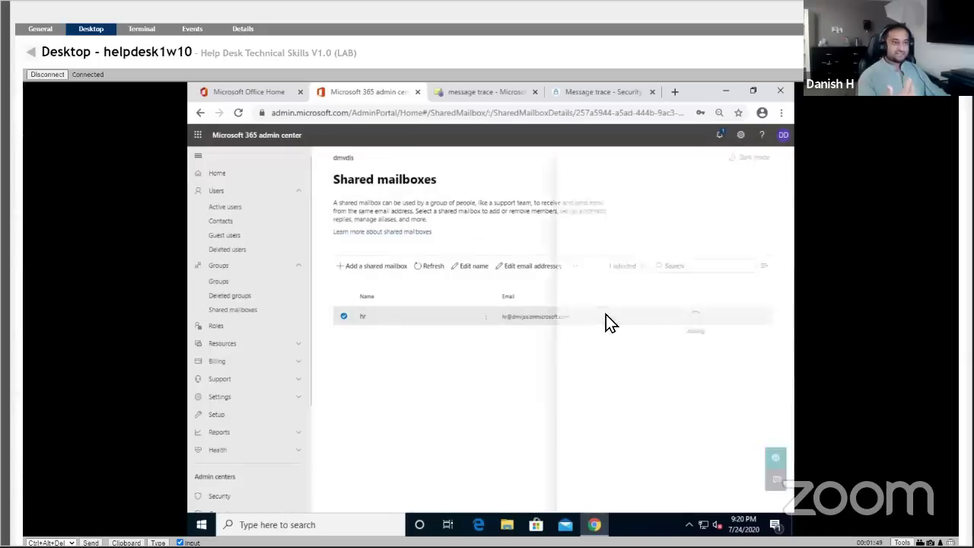
left_click(631, 270)
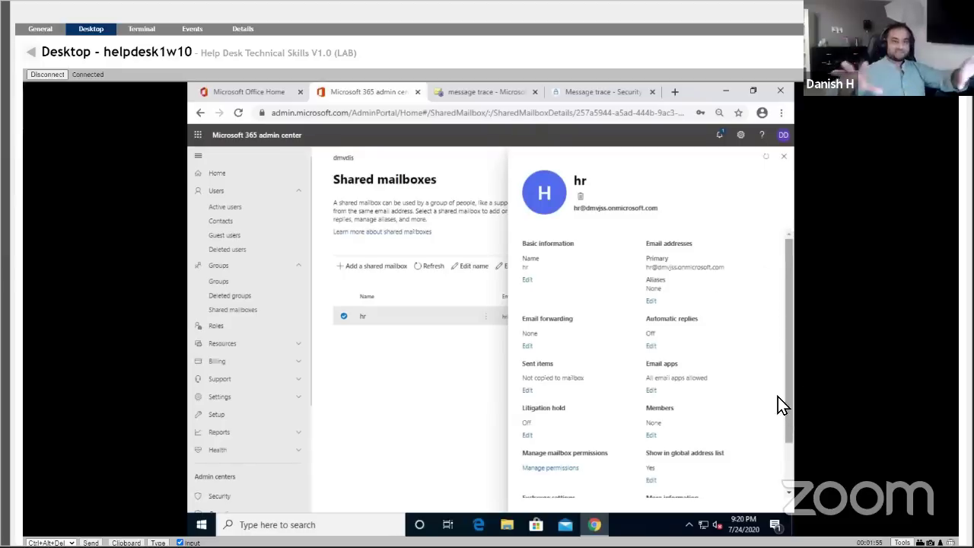
scroll(777, 395, "down", 2)
scroll(777, 394, "up", 2)
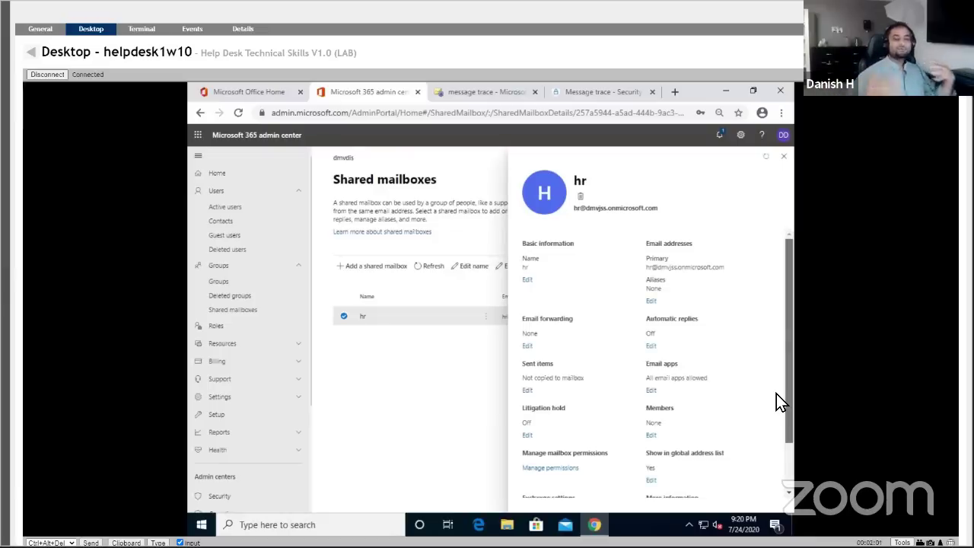
scroll(779, 392, "down", 2)
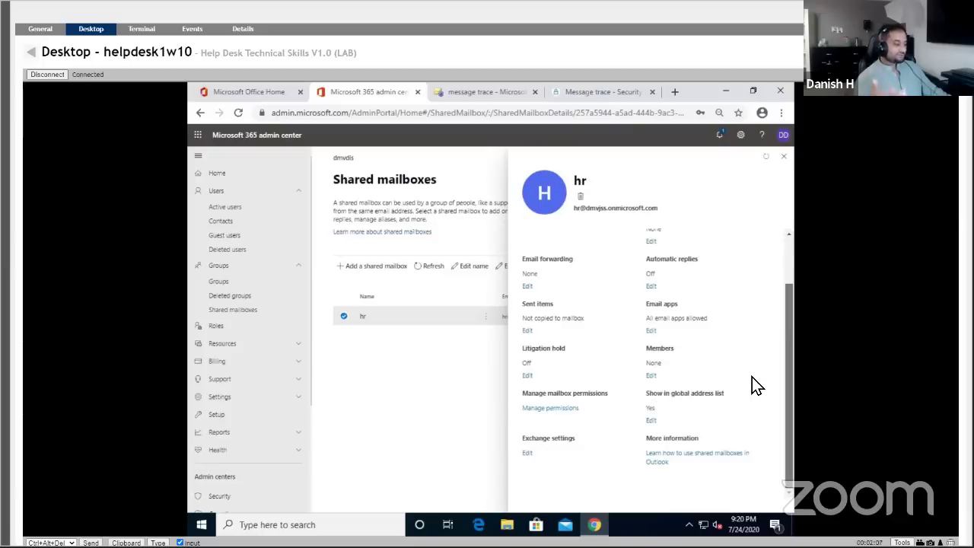
scroll(750, 384, "up", 2)
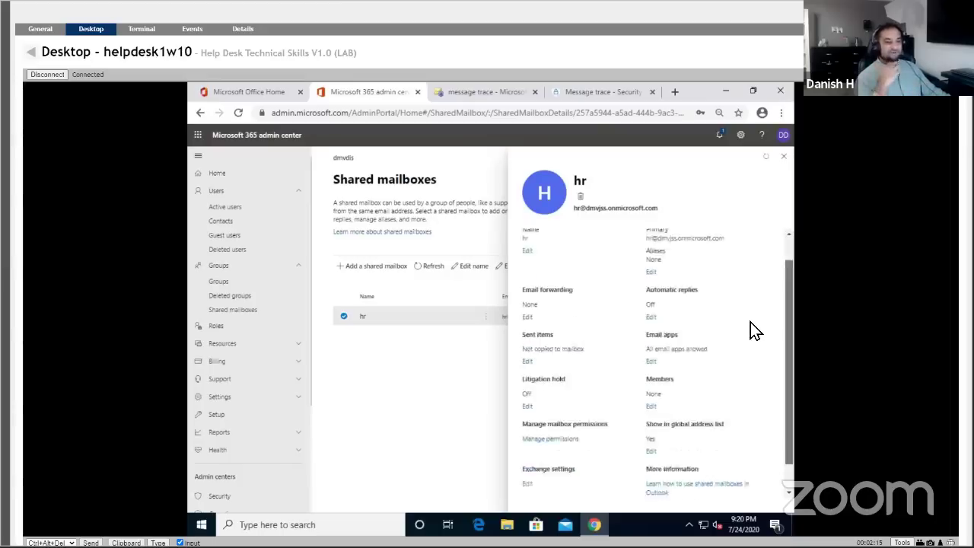
scroll(751, 327, "down", 2)
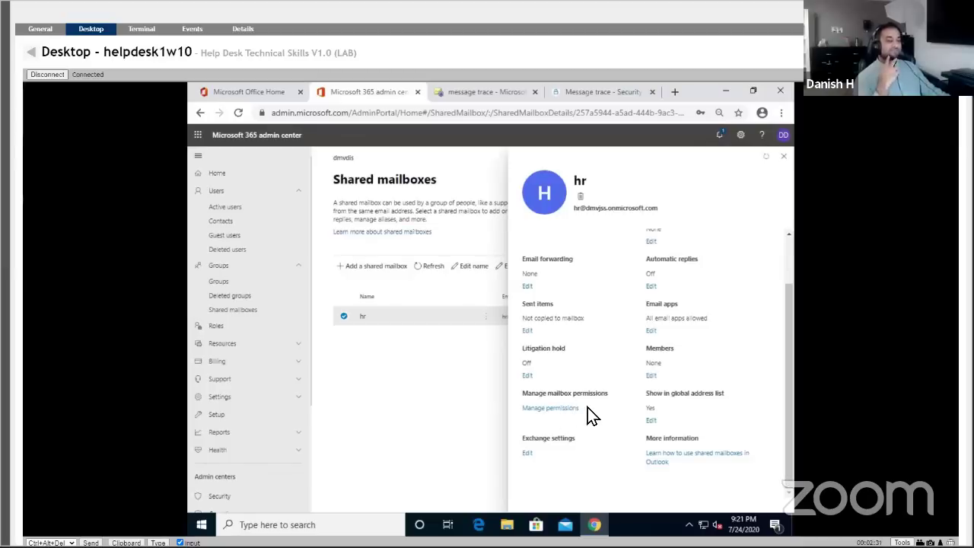
Open the hr mailbox's Read and manage editor, try searching for the user, then clear the search.
left_click(563, 411)
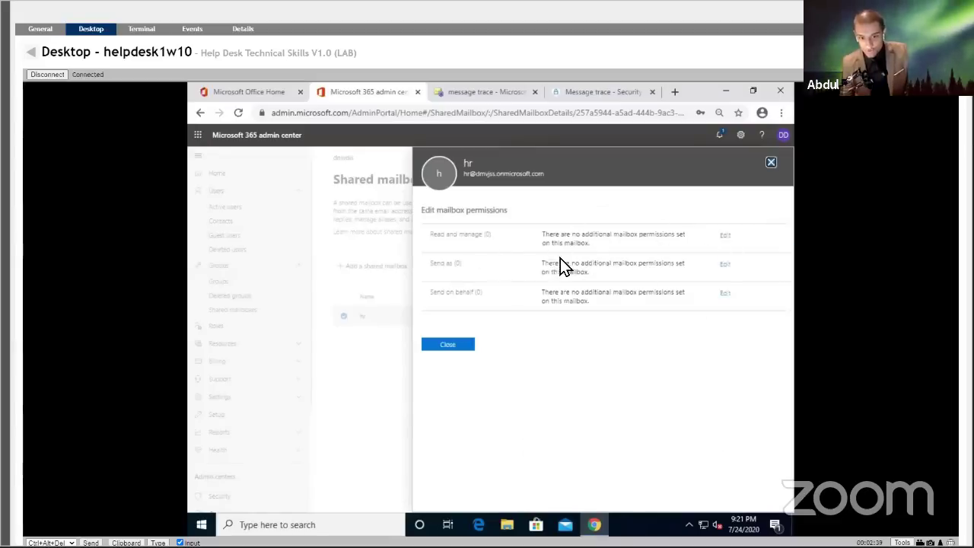
left_click(724, 239)
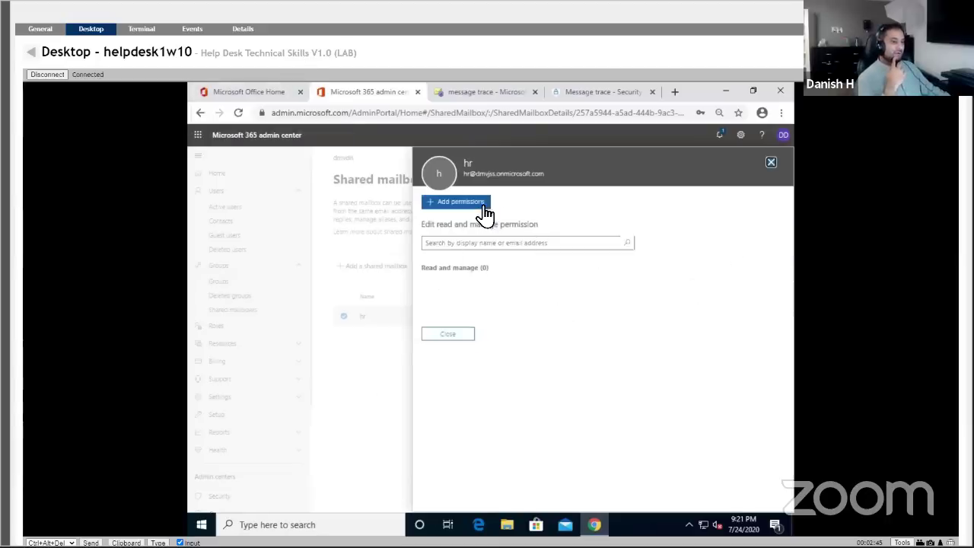
left_click(498, 243)
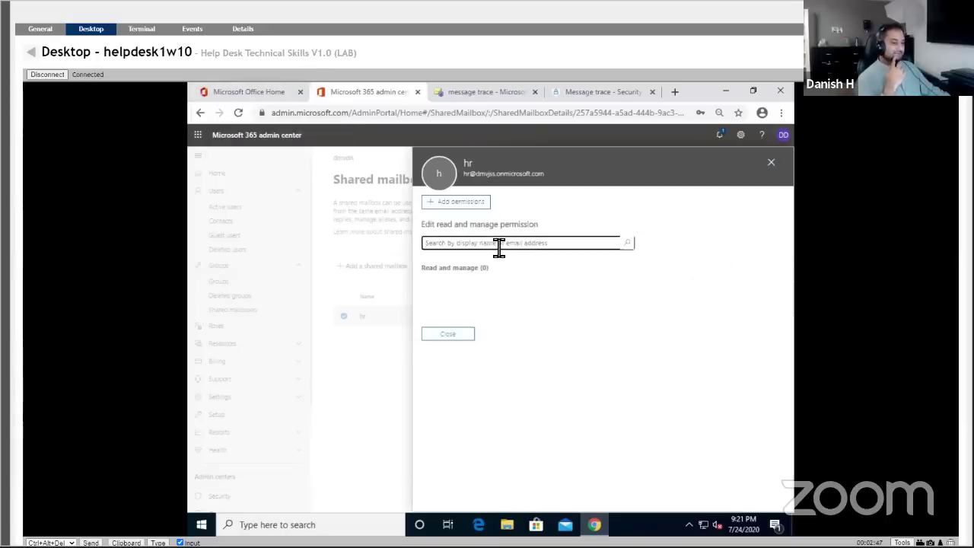
type("stacy")
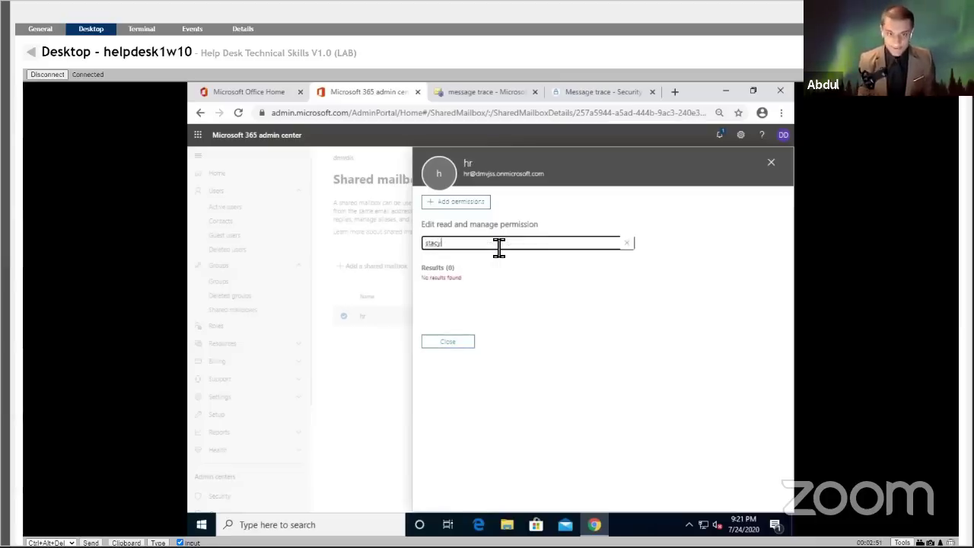
type(" d")
key("BackSpace")
key("BackSpace")
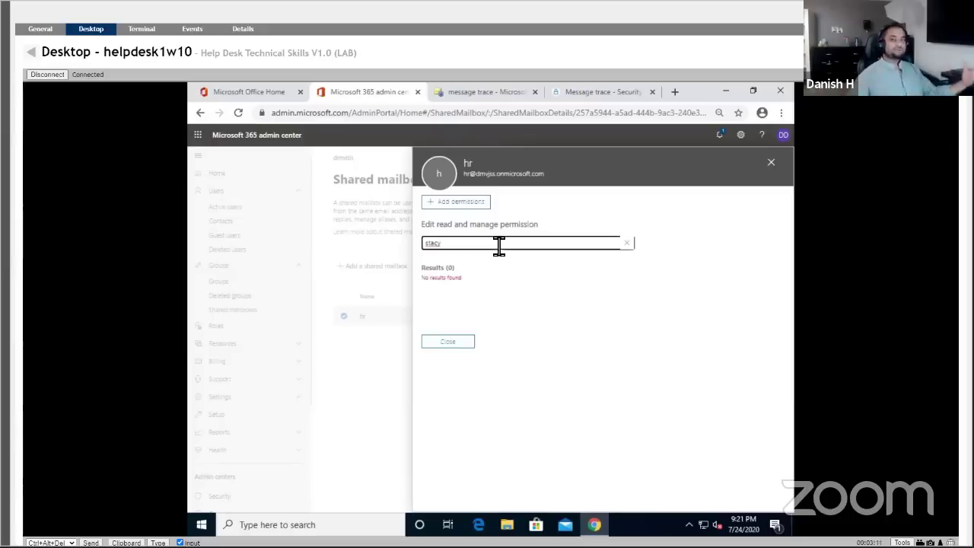
left_click_drag(478, 245, 408, 234)
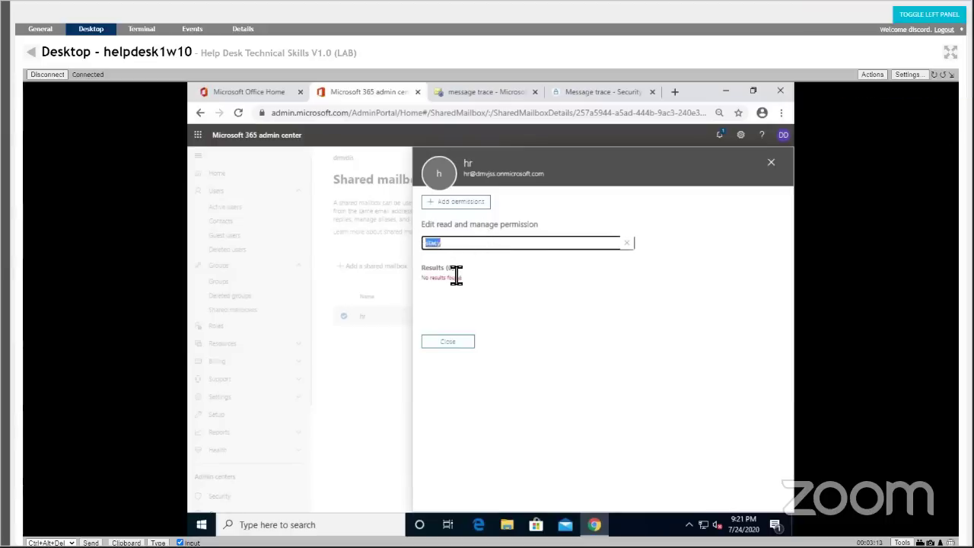
key("BackSpace")
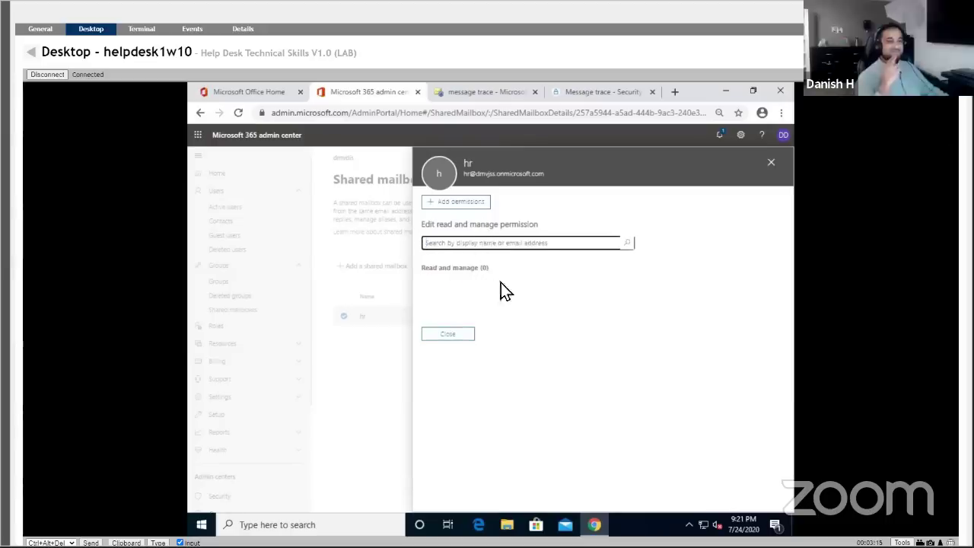
Add the non-admin user to hr's Read and manage permission and save the change.
left_click(456, 204)
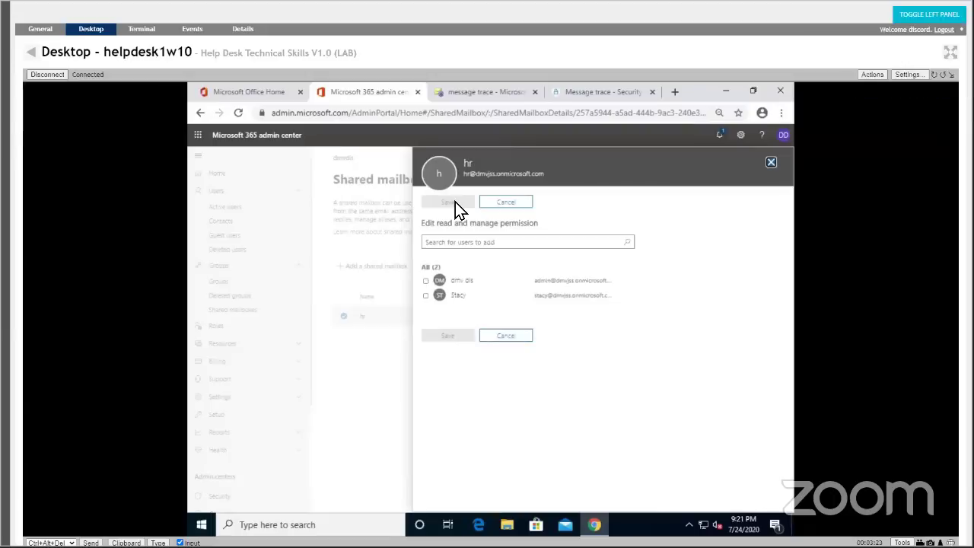
left_click(506, 242)
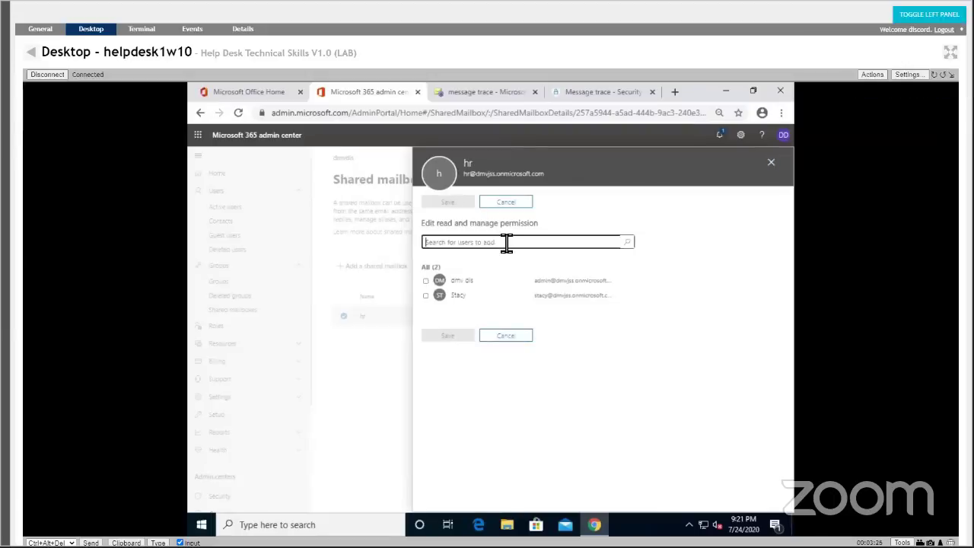
left_click(426, 296)
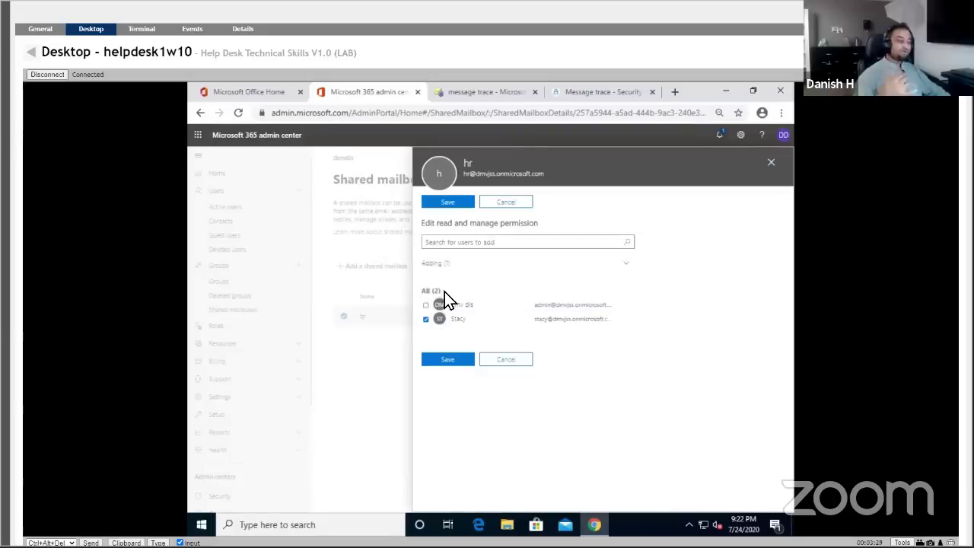
left_click(454, 203)
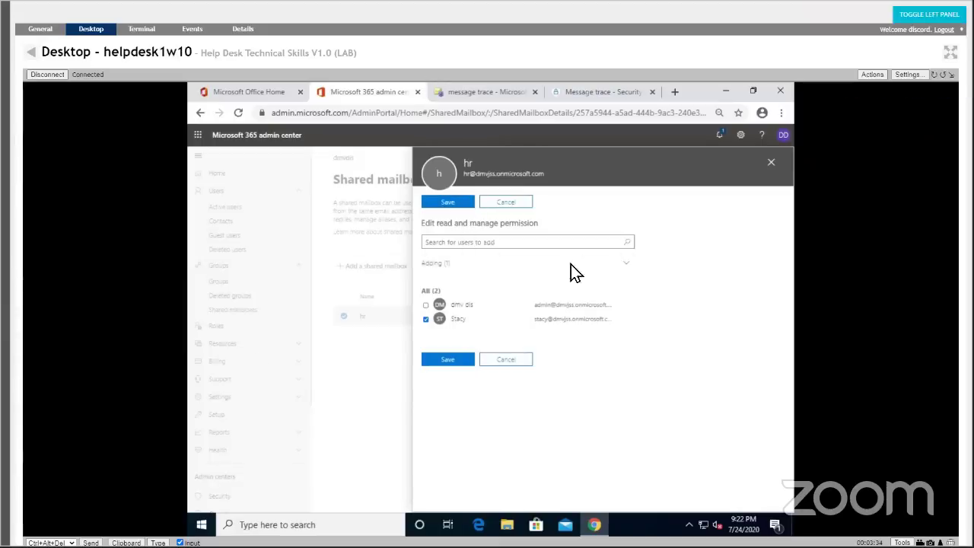
left_click(454, 370)
left_click(457, 362)
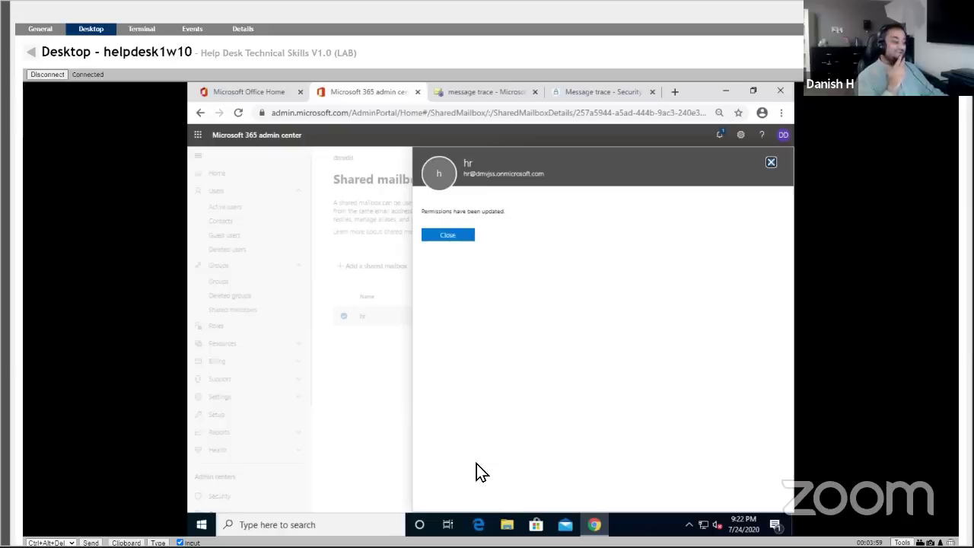
Close the 'Permissions have been updated' message to see one user listed with Read and manage access.
left_click(453, 236)
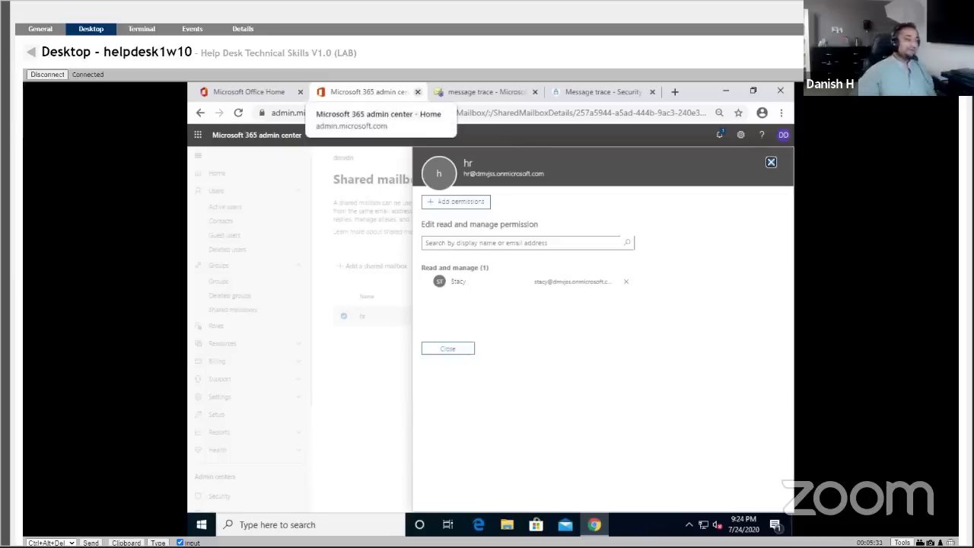
left_click(630, 350)
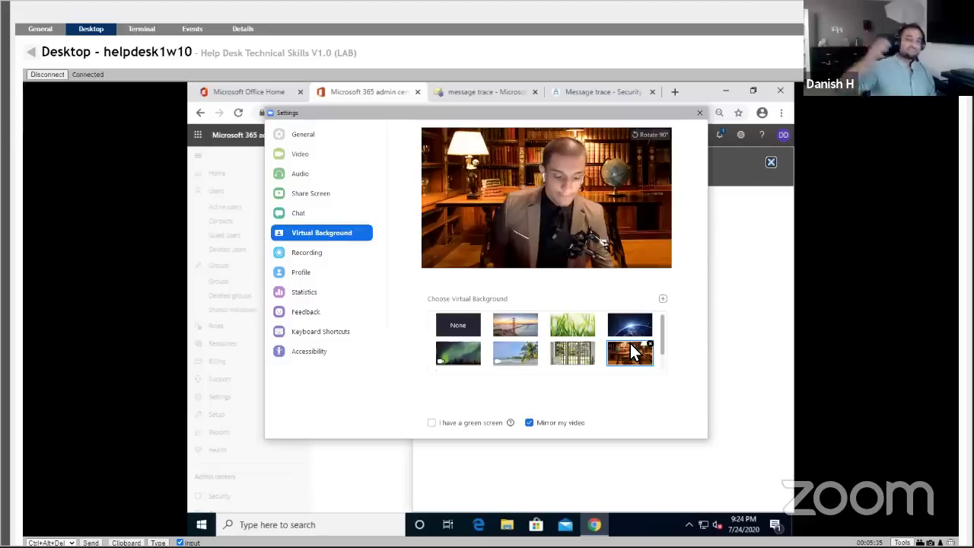
left_click(699, 113)
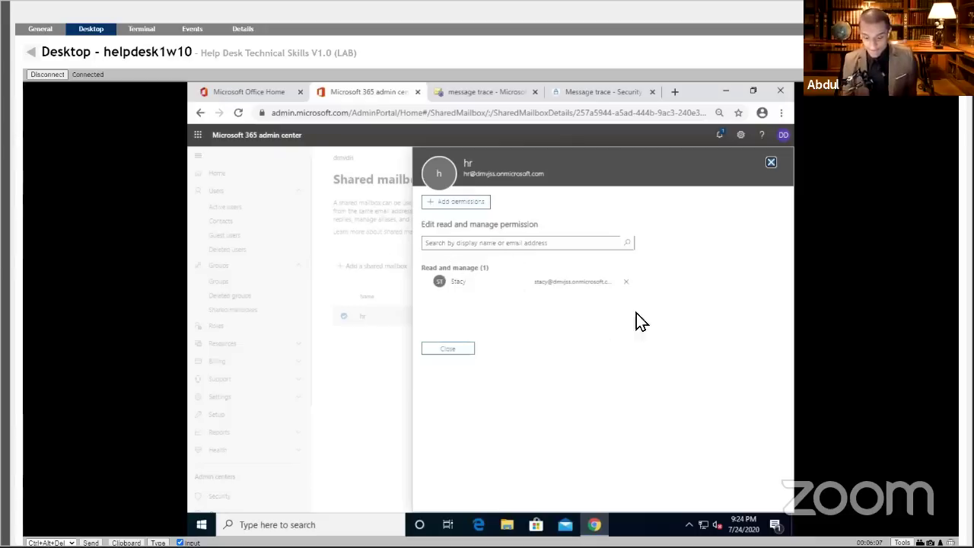
left_click(486, 245)
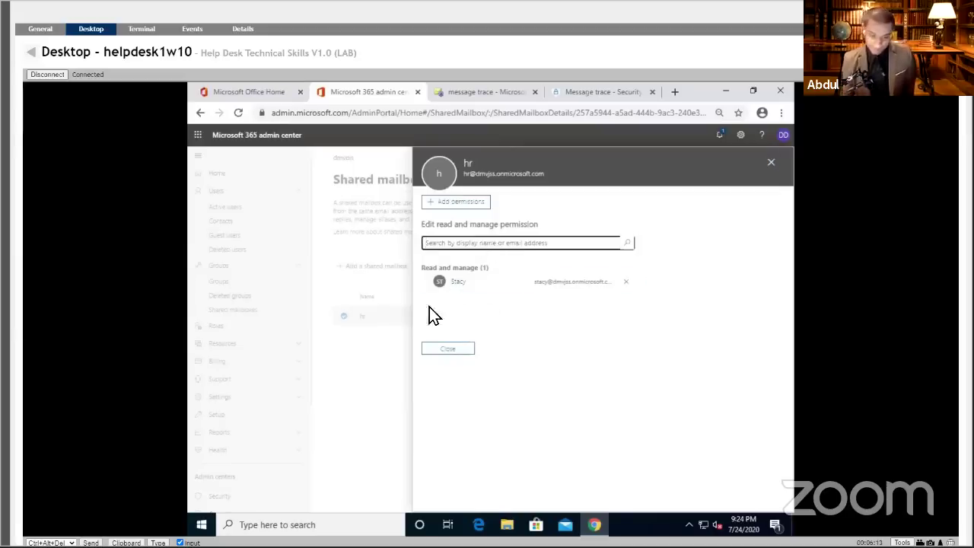
Go back to My Devices and connect to the staff1w10 computer's desktop.
left_click(33, 53)
right_click(181, 335)
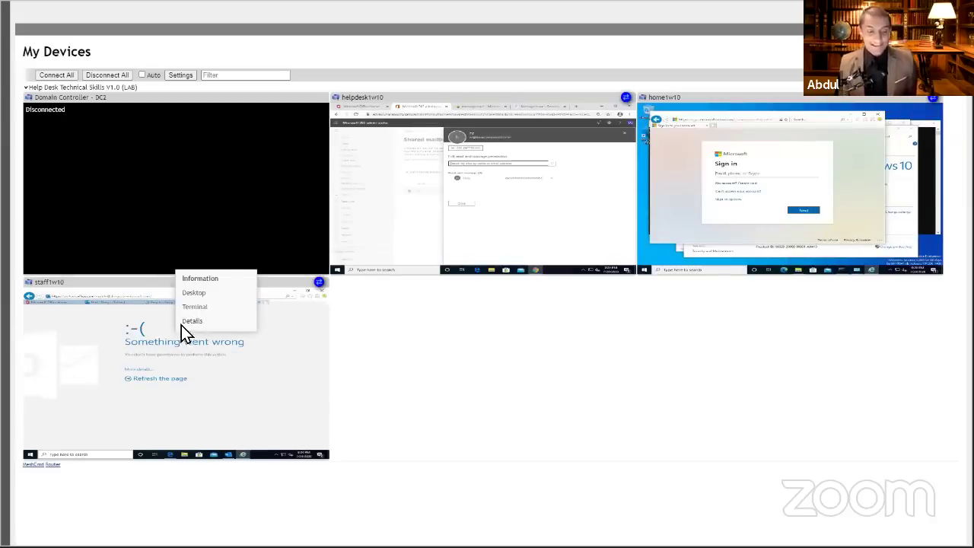
left_click(187, 306)
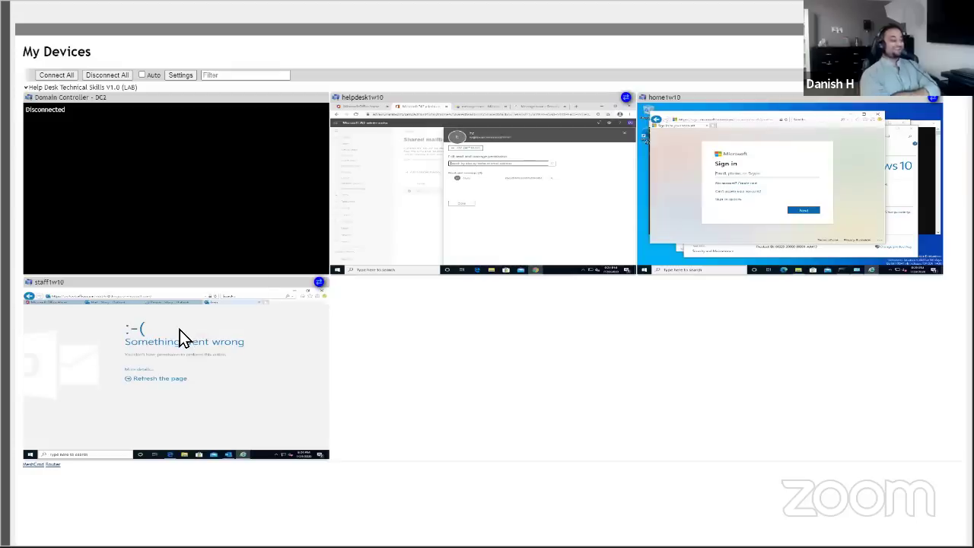
right_click(180, 334)
left_click(207, 292)
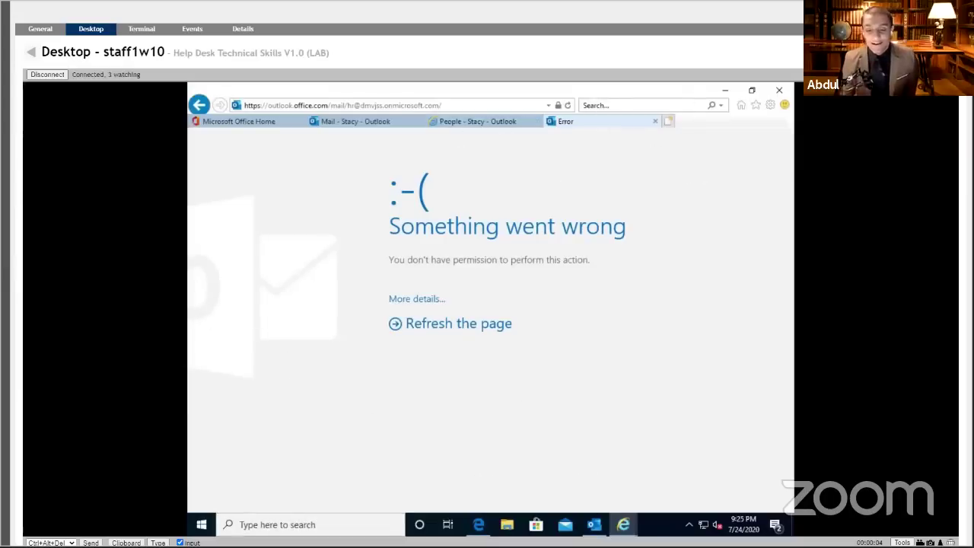
Reload the hr mailbox in the browser's error tab and dismiss the Outlook Welcome dialog.
left_click(595, 525)
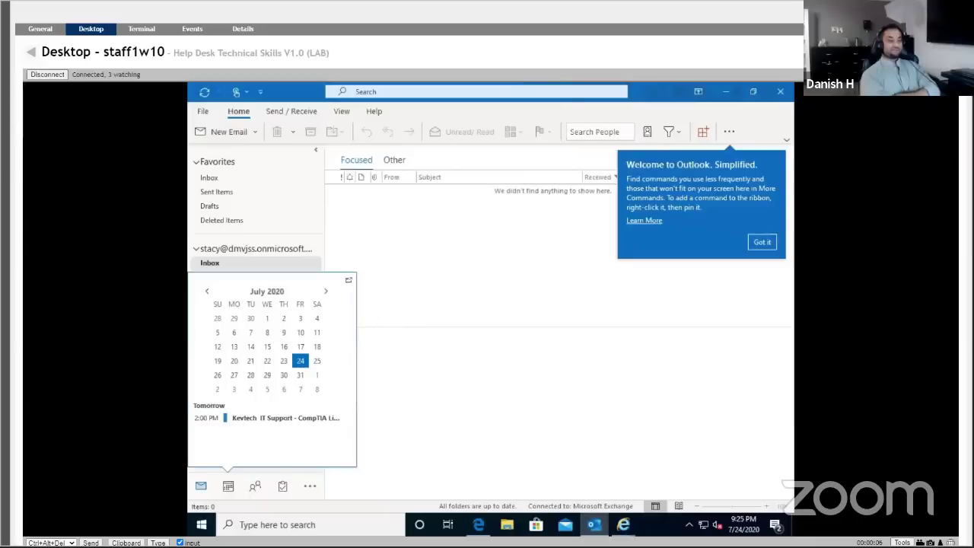
mouse_move(624, 525)
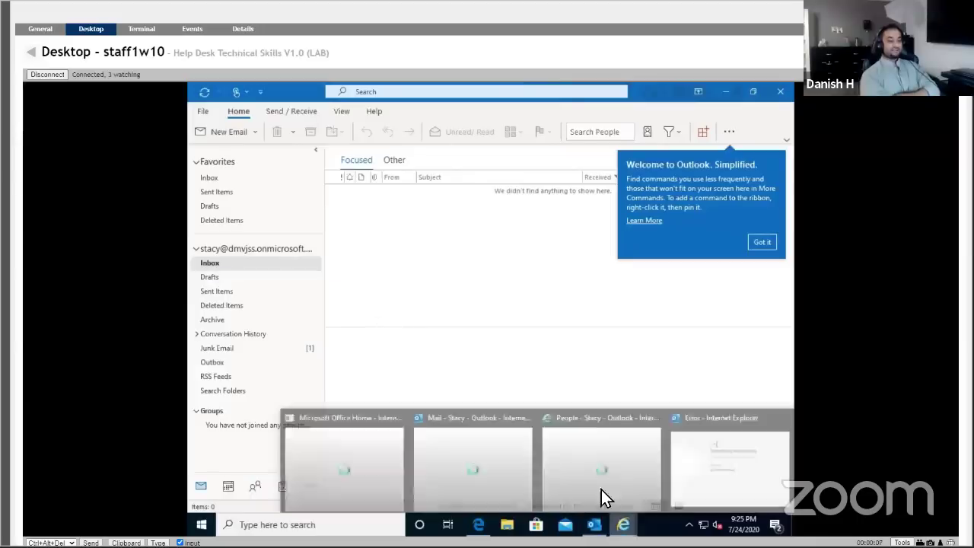
left_click(698, 459)
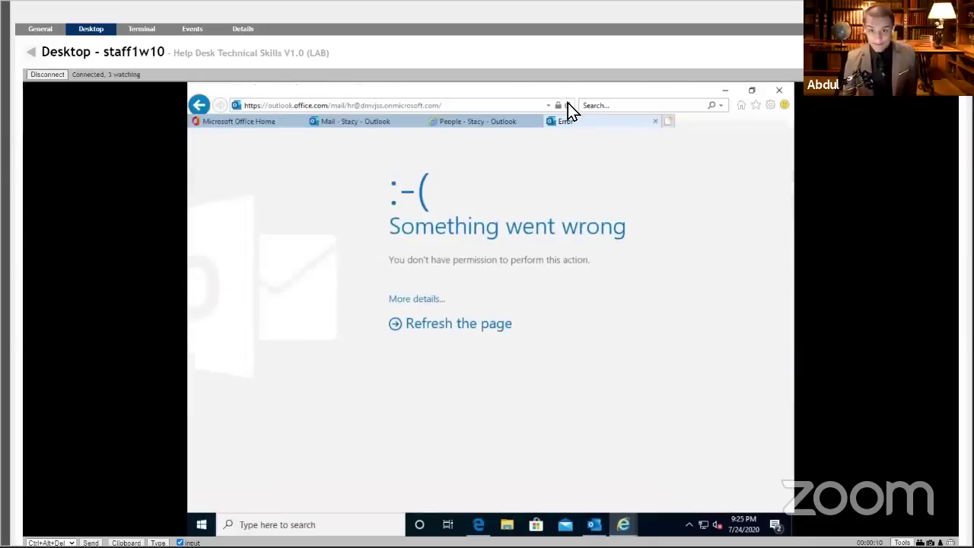
left_click(567, 105)
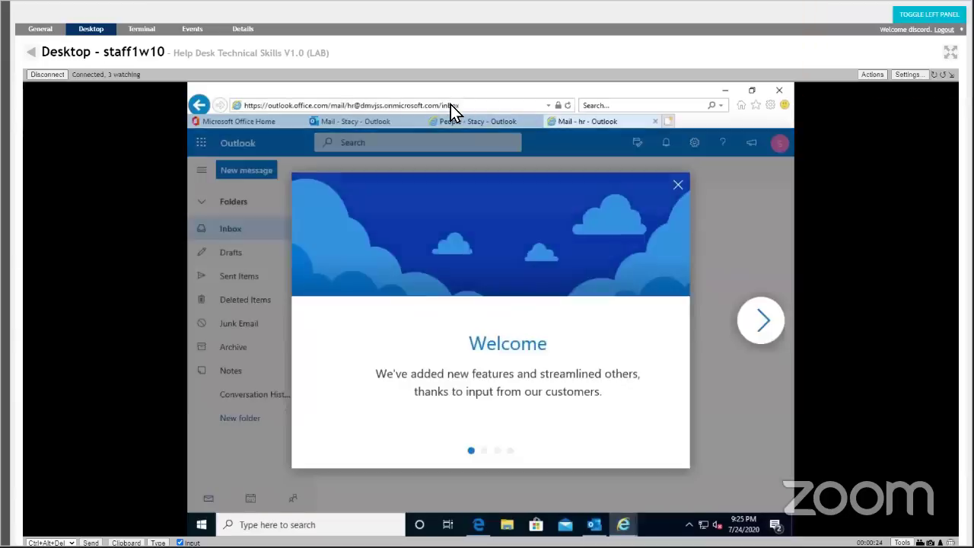
left_click(678, 185)
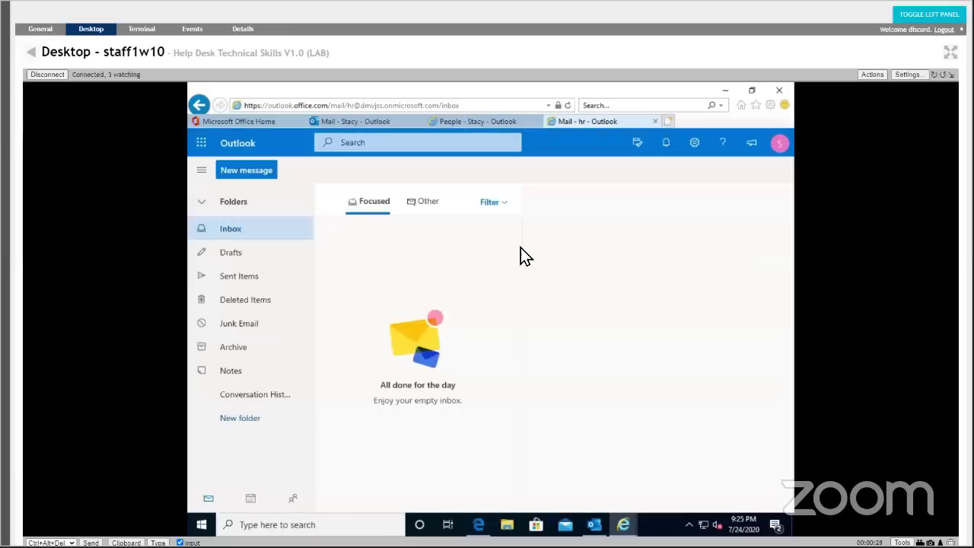